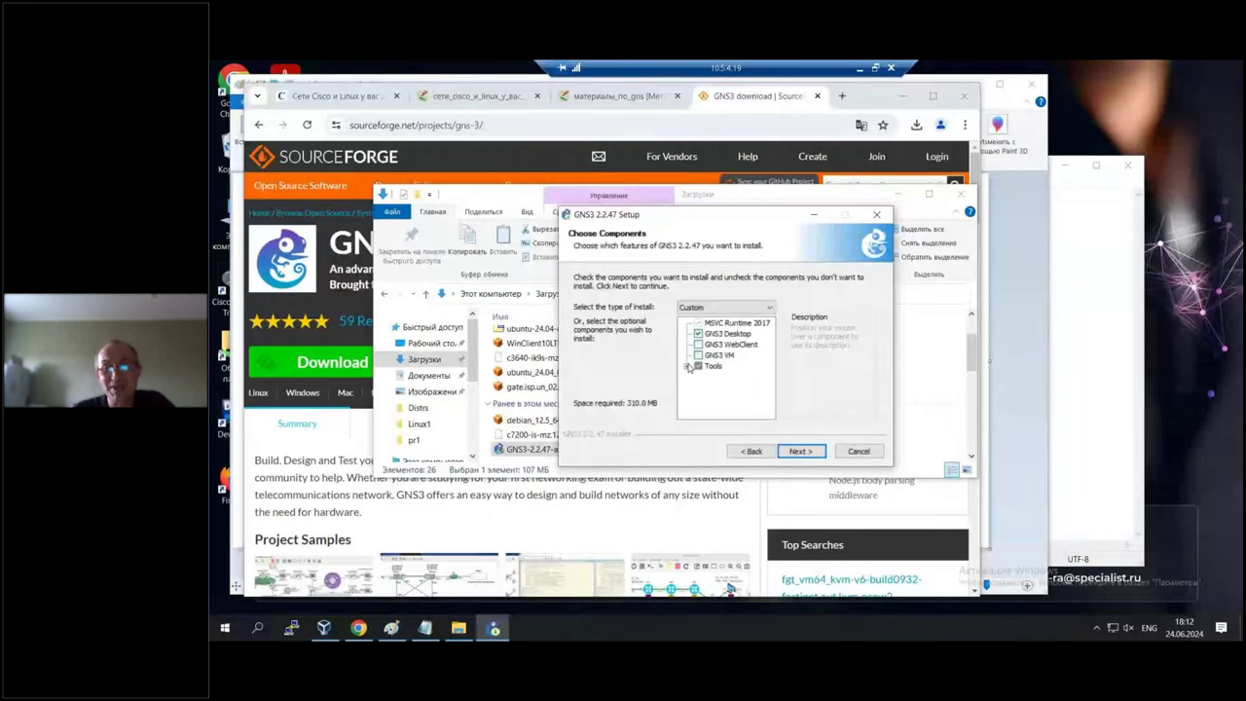
# Step: Under Tools, include WinPCAP and exclude Npcap and Wireshark
pyautogui.click(688, 366)
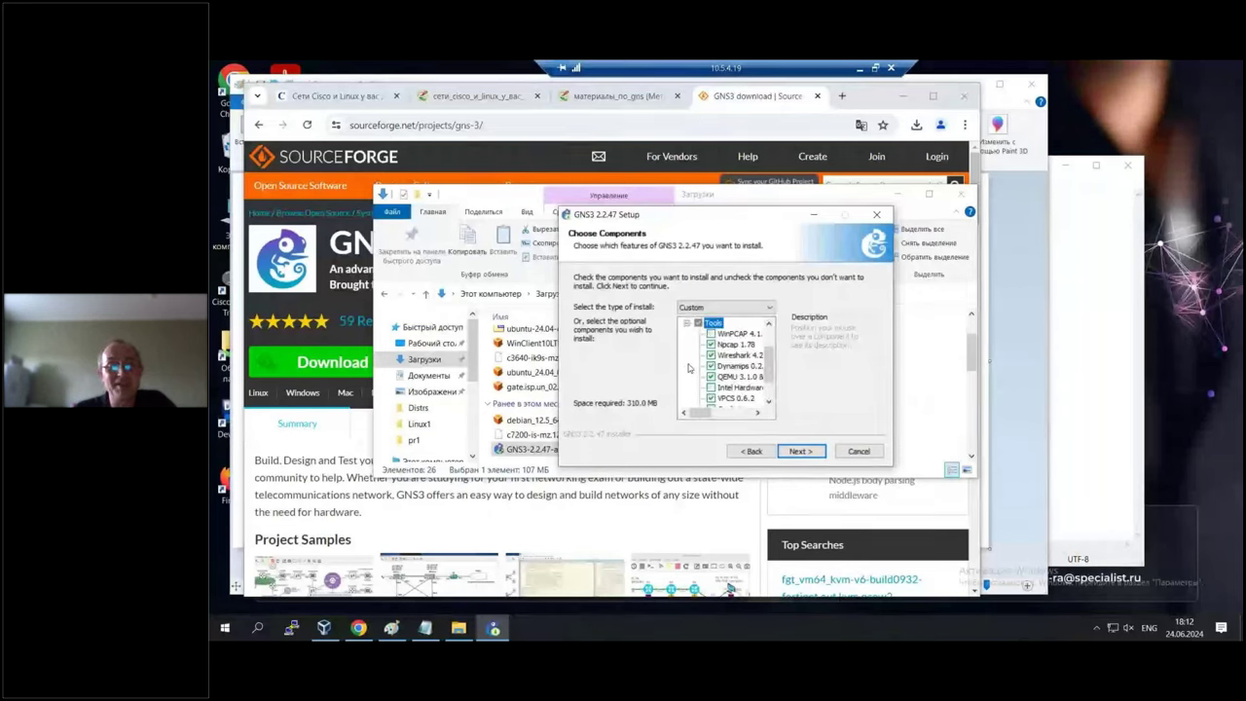
pyautogui.moveTo(726, 344)
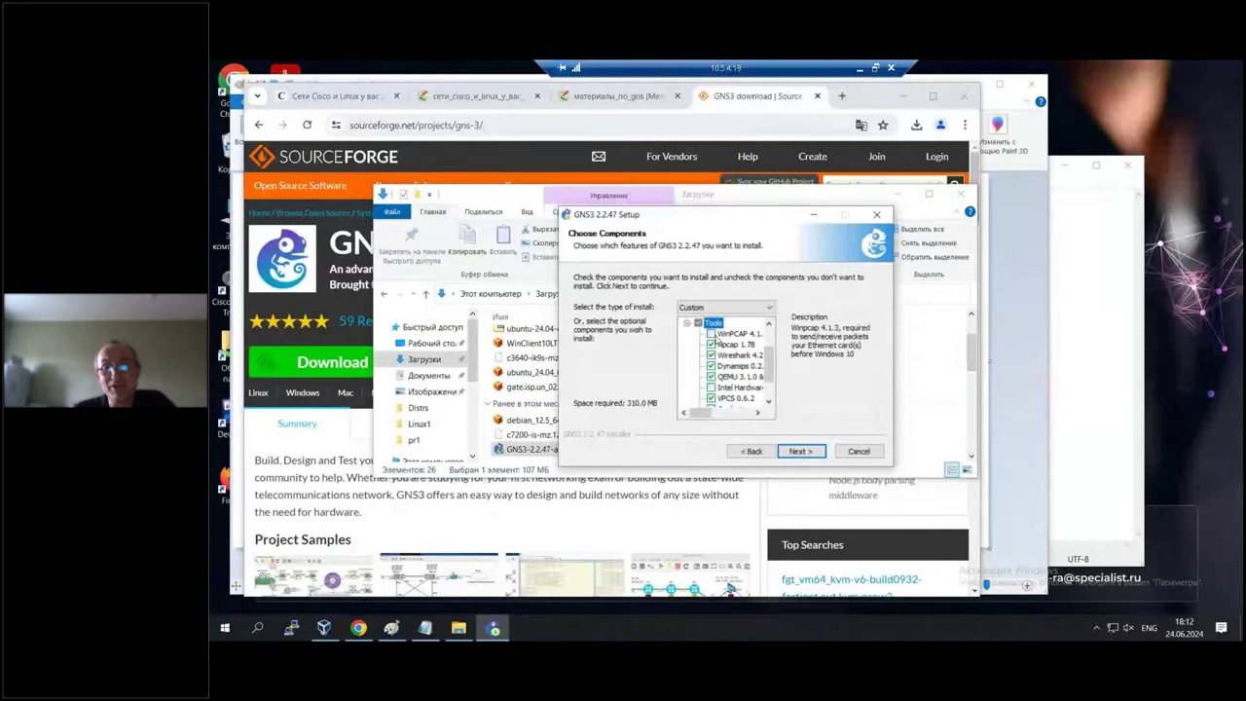
pyautogui.click(711, 334)
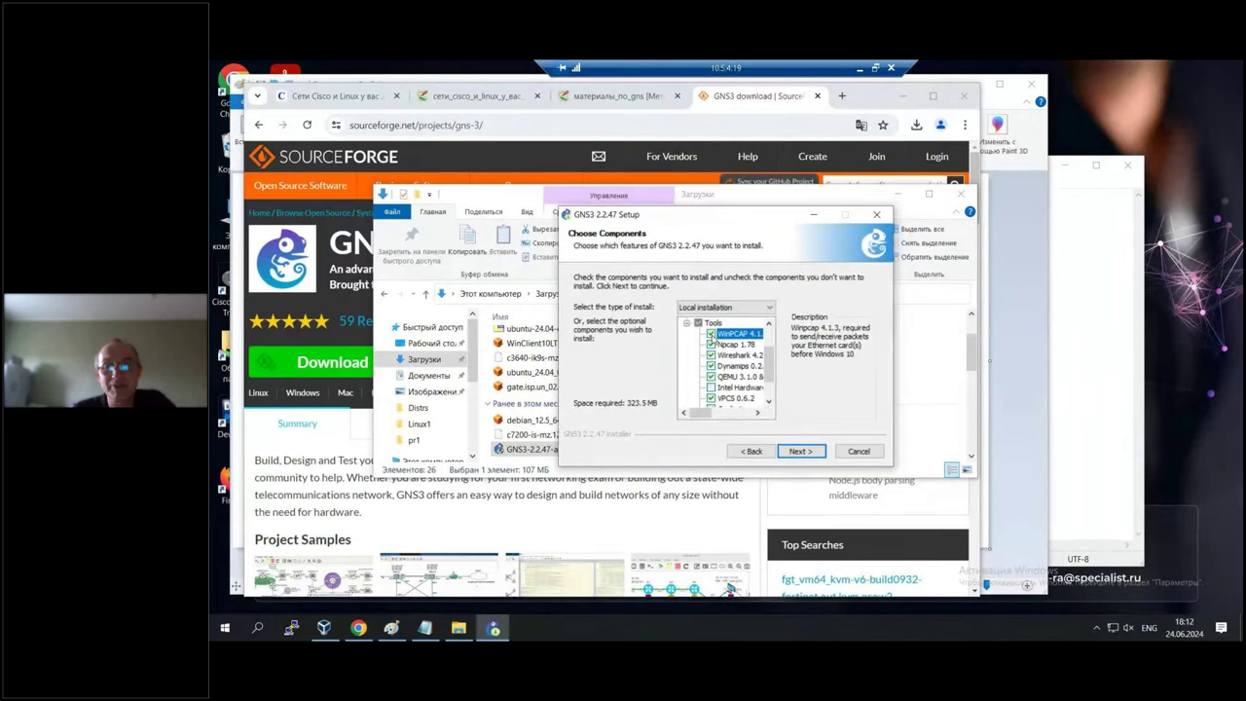
pyautogui.click(710, 345)
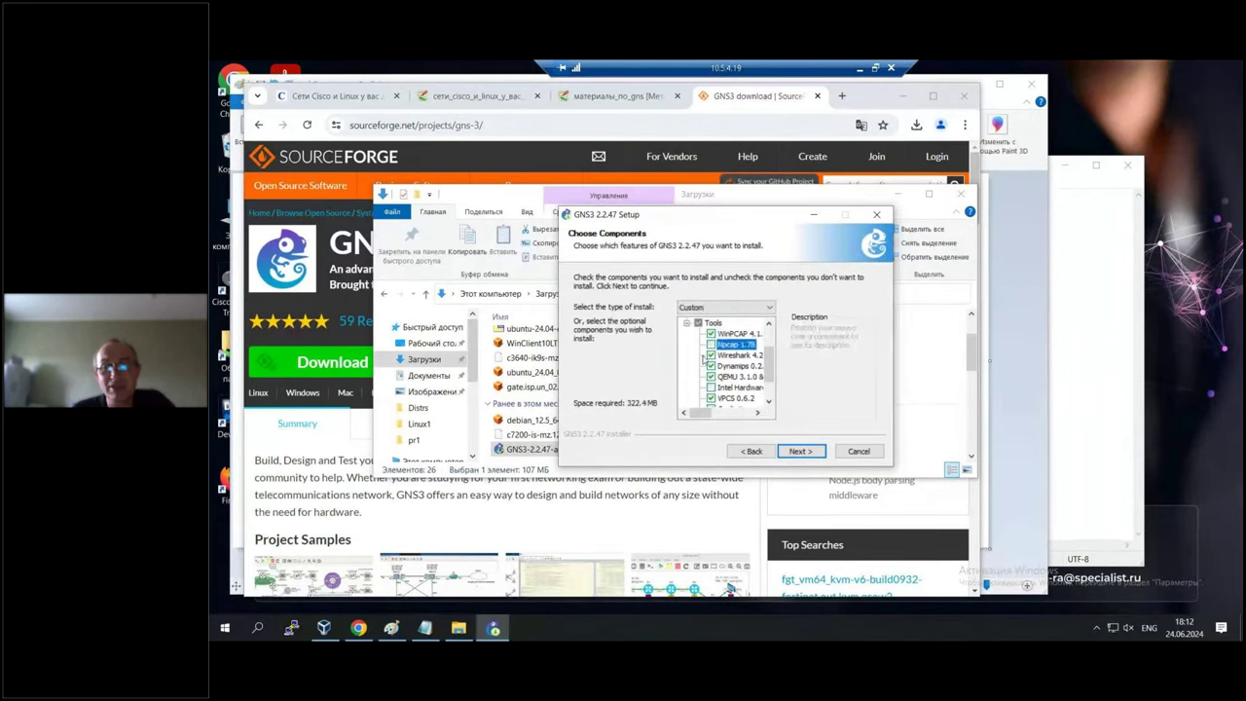
pyautogui.click(712, 355)
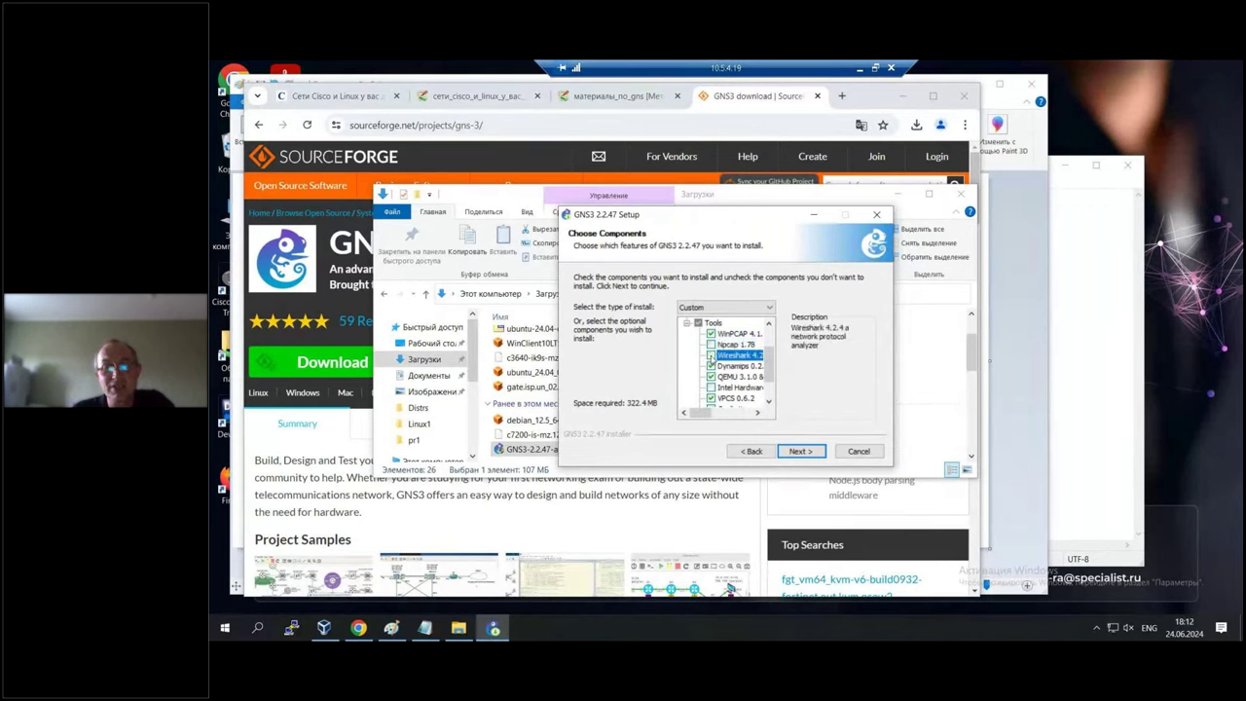
pyautogui.click(711, 357)
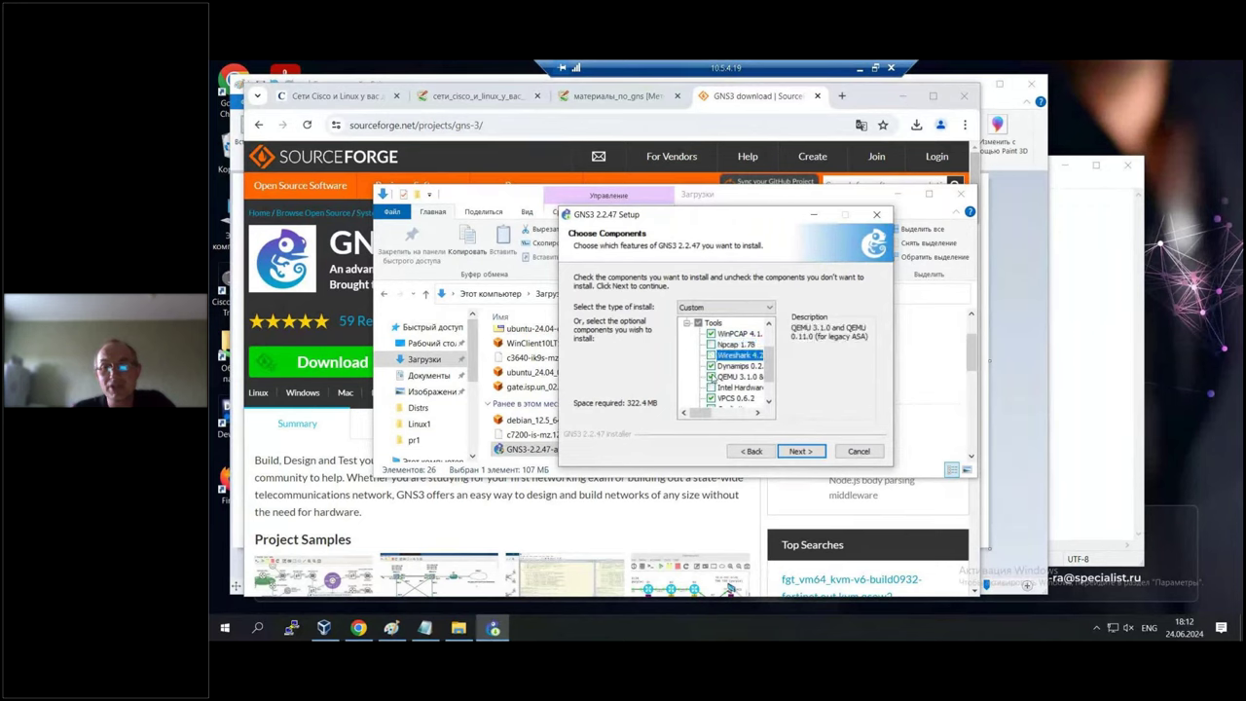
# Step: Also exclude QEMU, VPCS, Cpulimit and TightVNC Viewer, keeping Dynamips, and continue
pyautogui.click(712, 377)
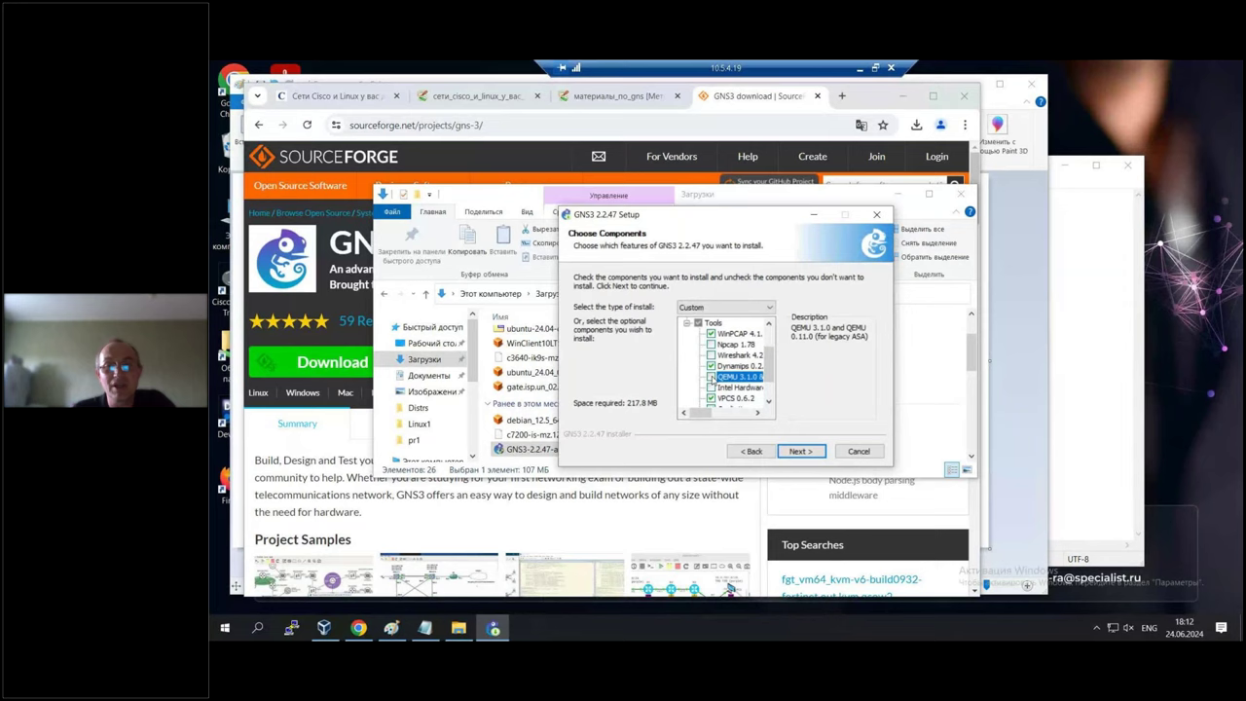
pyautogui.click(710, 398)
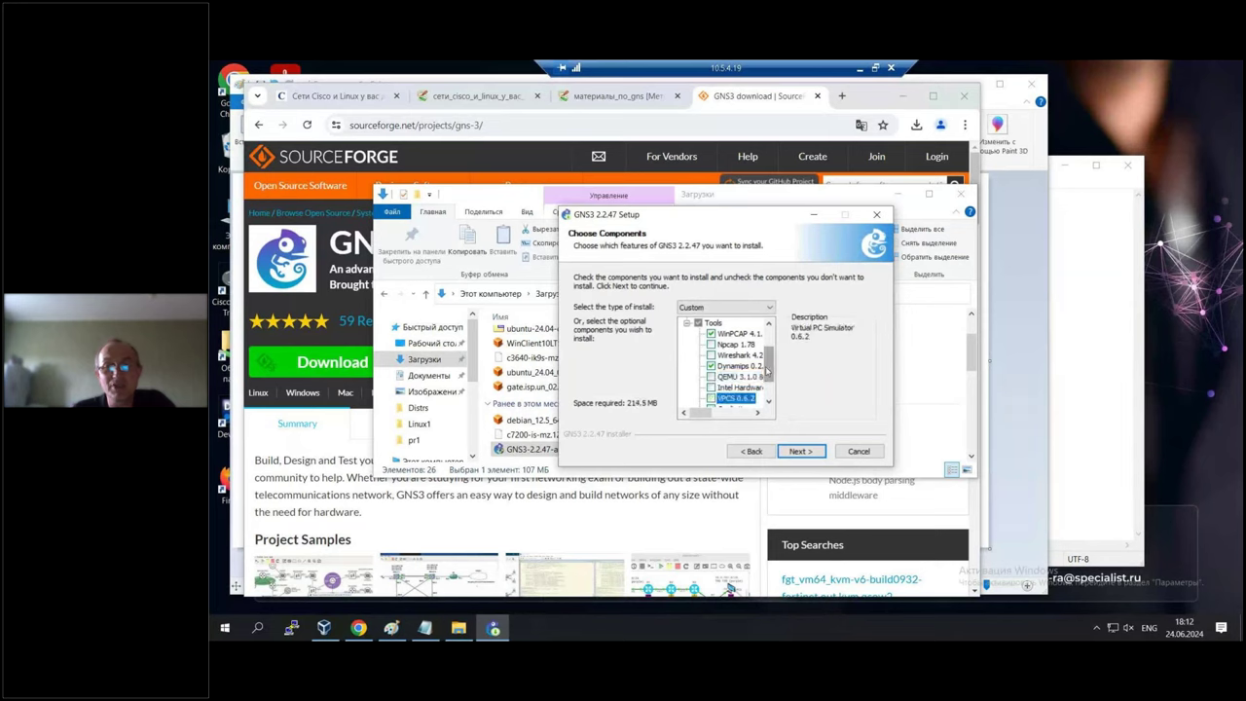
pyautogui.moveTo(768, 368); pyautogui.dragTo(768, 382)
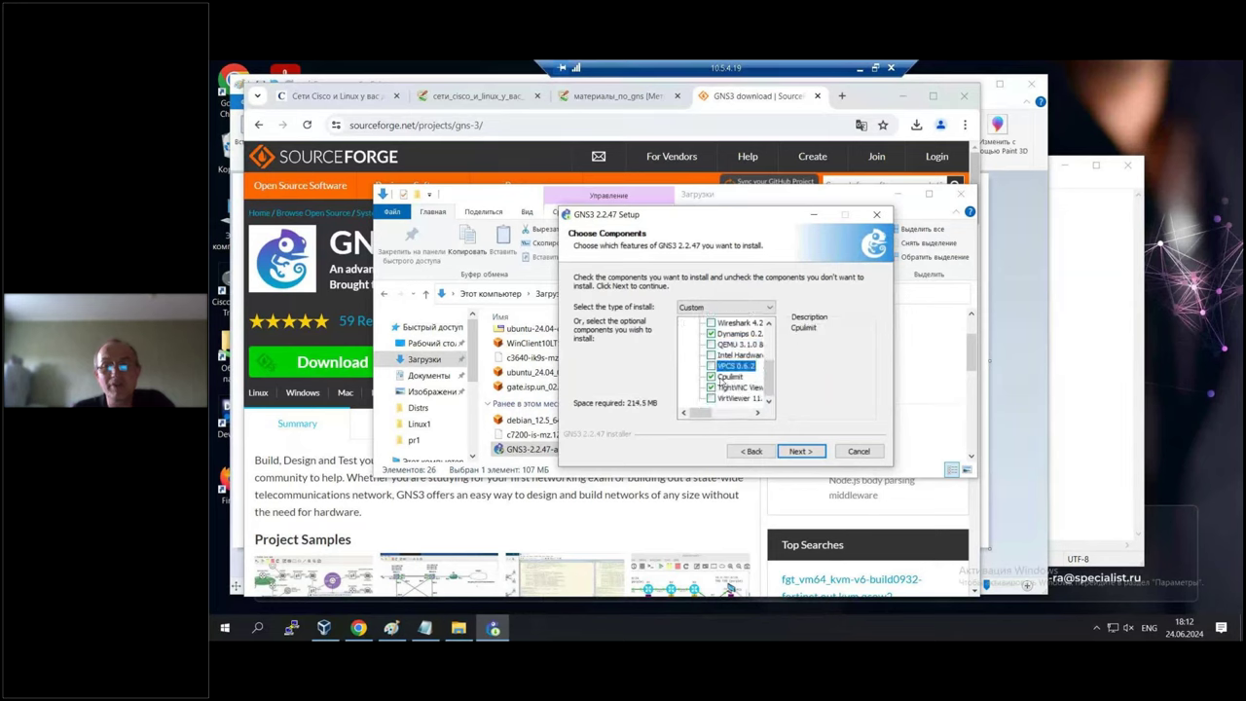
pyautogui.click(711, 377)
pyautogui.click(711, 387)
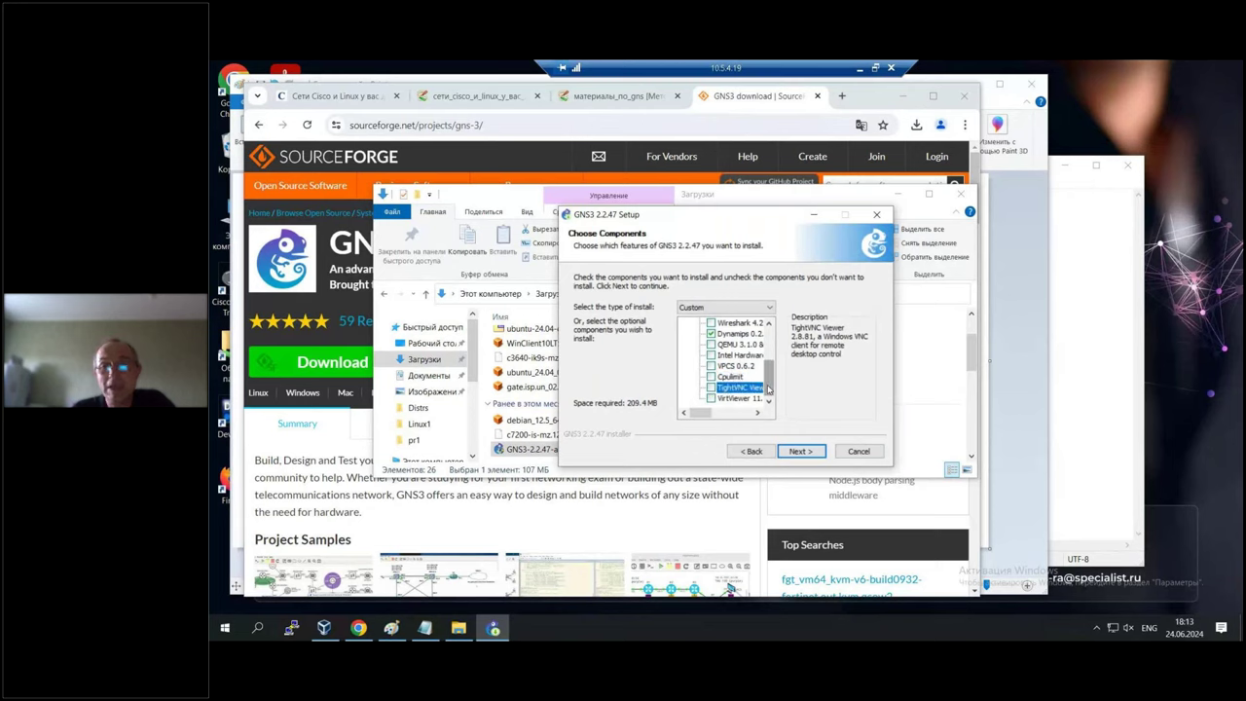
pyautogui.moveTo(769, 389); pyautogui.dragTo(771, 375)
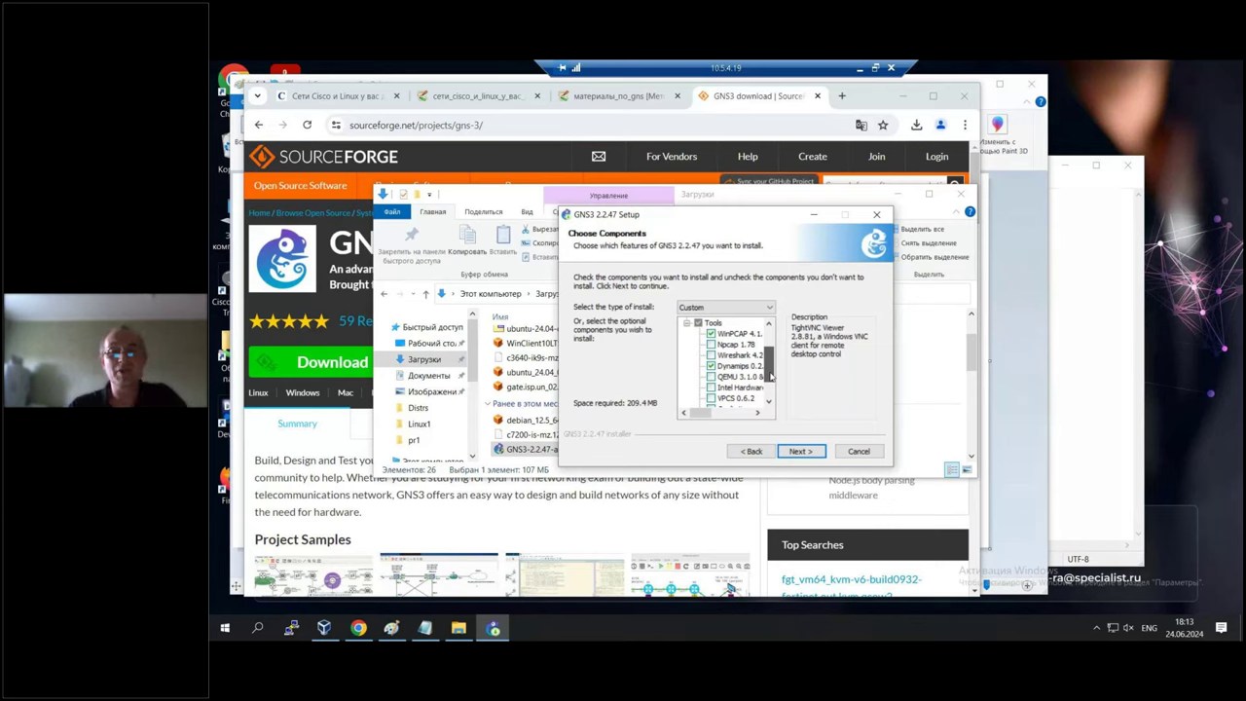
pyautogui.moveTo(770, 375); pyautogui.dragTo(770, 345)
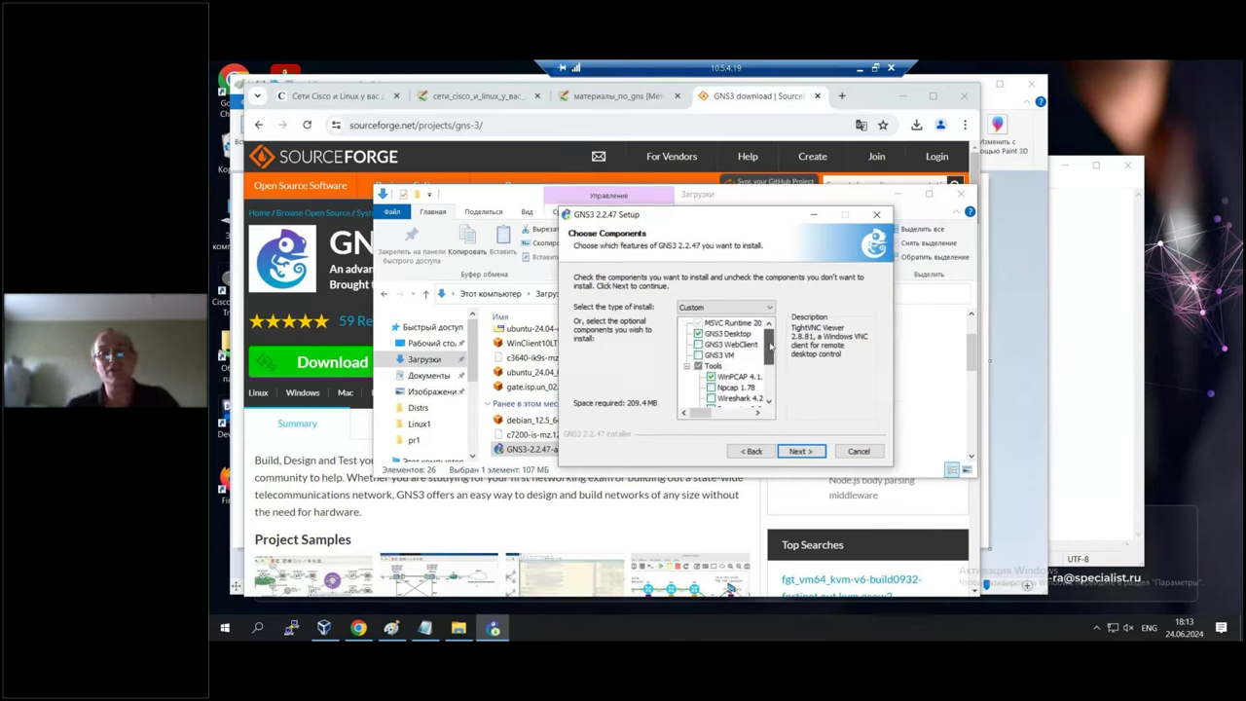
pyautogui.moveTo(770, 343)
pyautogui.mouseDown()
pyautogui.moveTo(770, 375)
pyautogui.moveTo(776, 354)
pyautogui.mouseUp()
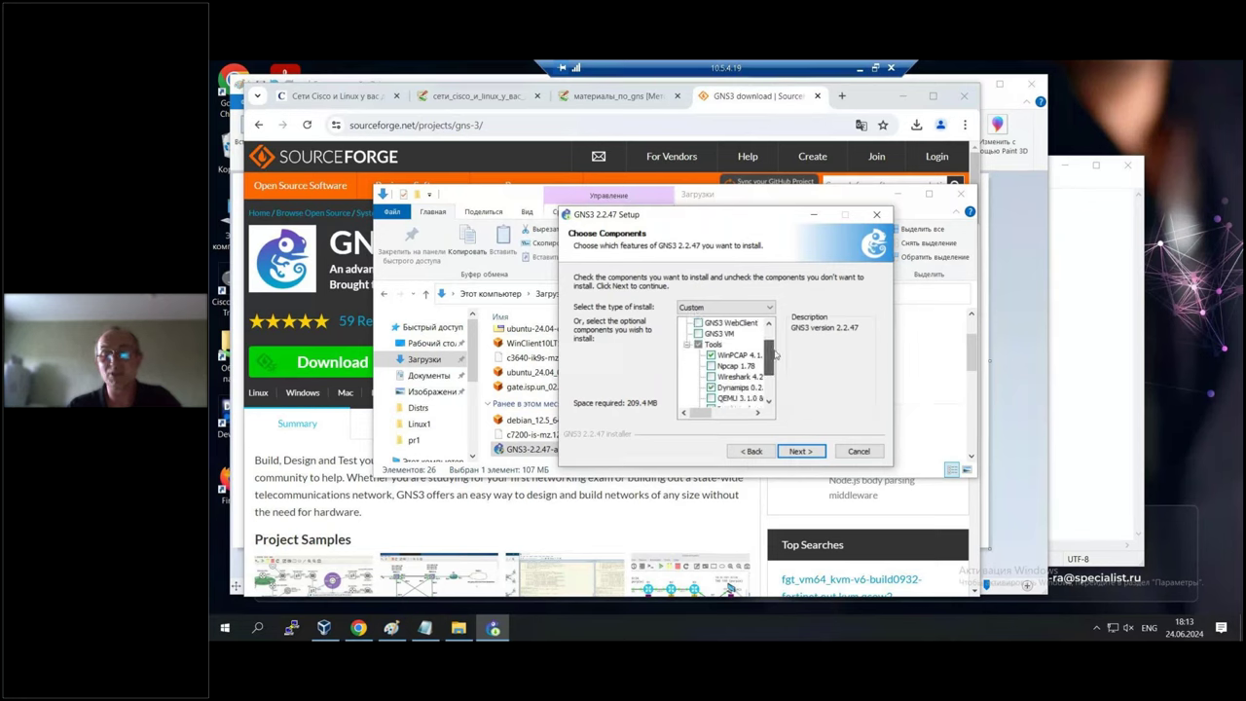
pyautogui.click(808, 453)
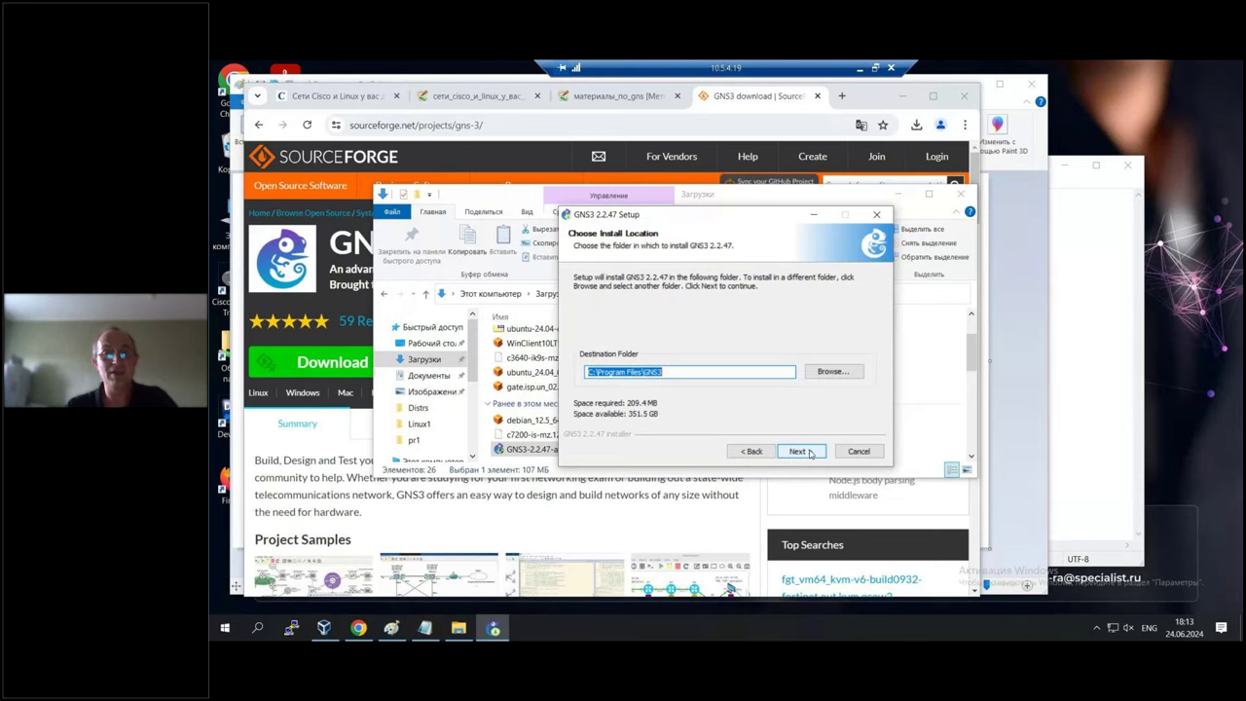
# Step: Begin installing GNS3 into C:\Program Files\GNS3 and bring up the GNS wiki notes
pyautogui.click(805, 452)
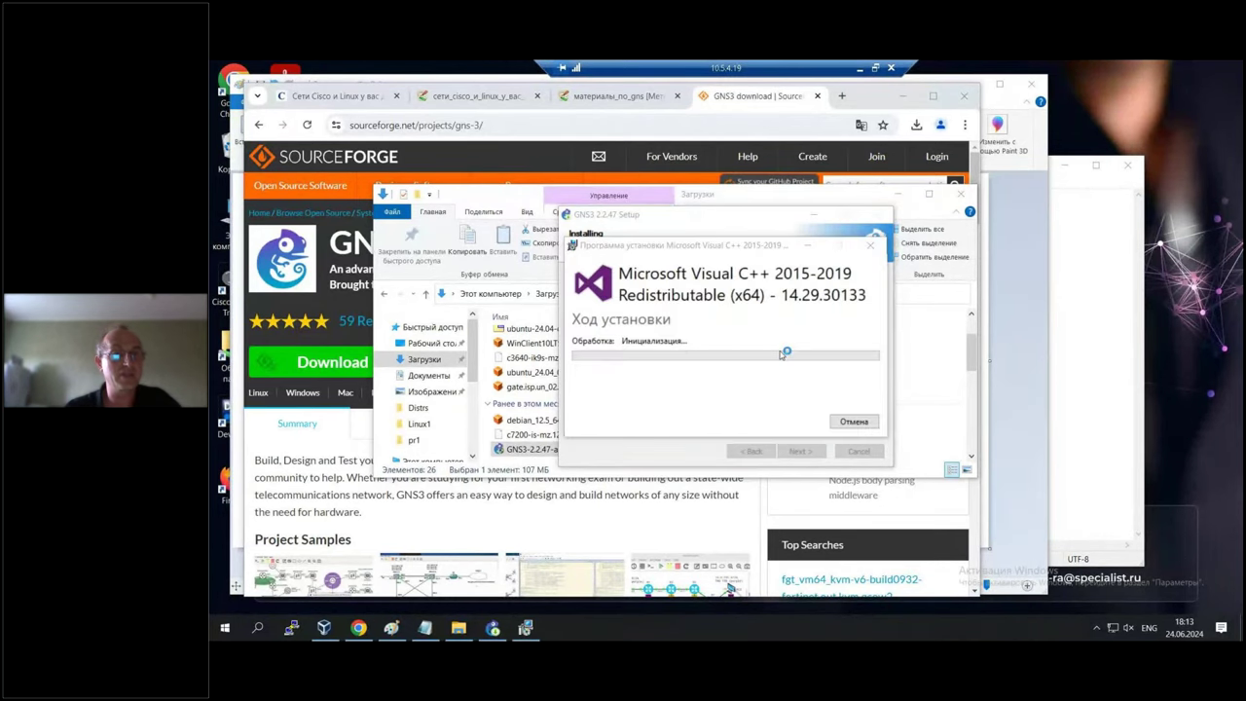
pyautogui.click(614, 95)
pyautogui.scroll(-1, 621, 463)
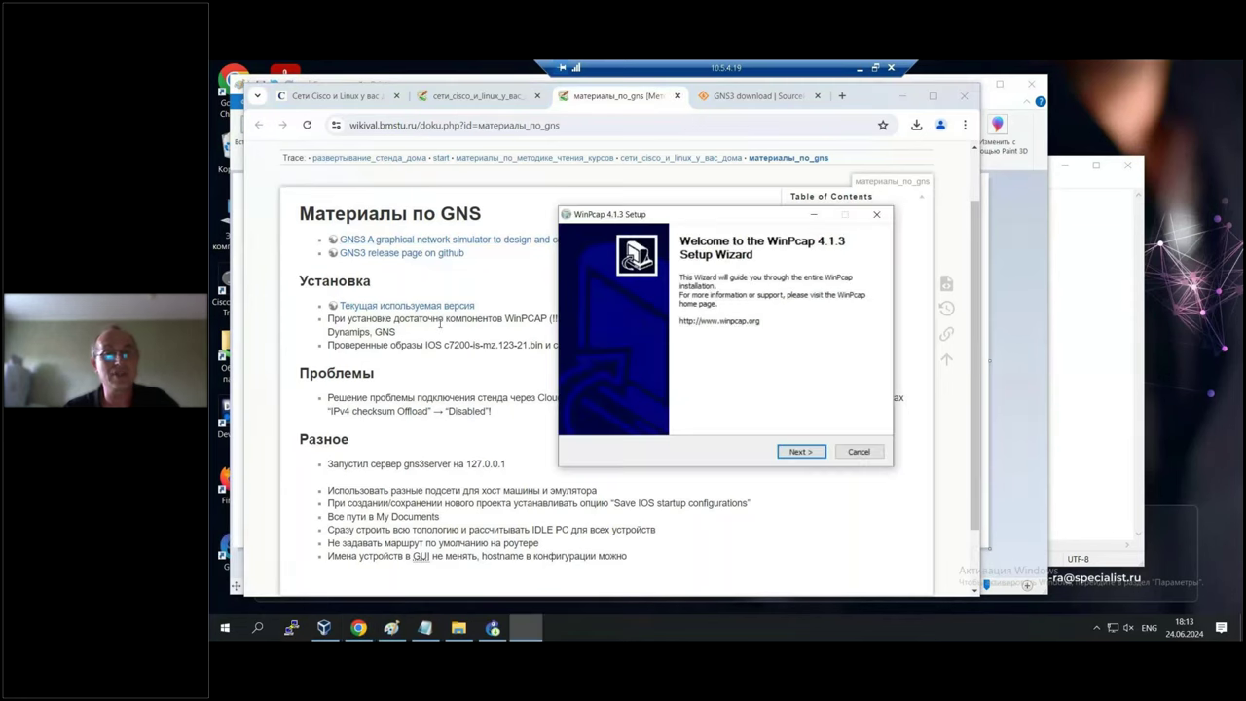
# Step: Install WinPcap 4.1.3 through its wizard, accepting the licence, and close it
pyautogui.click(805, 454)
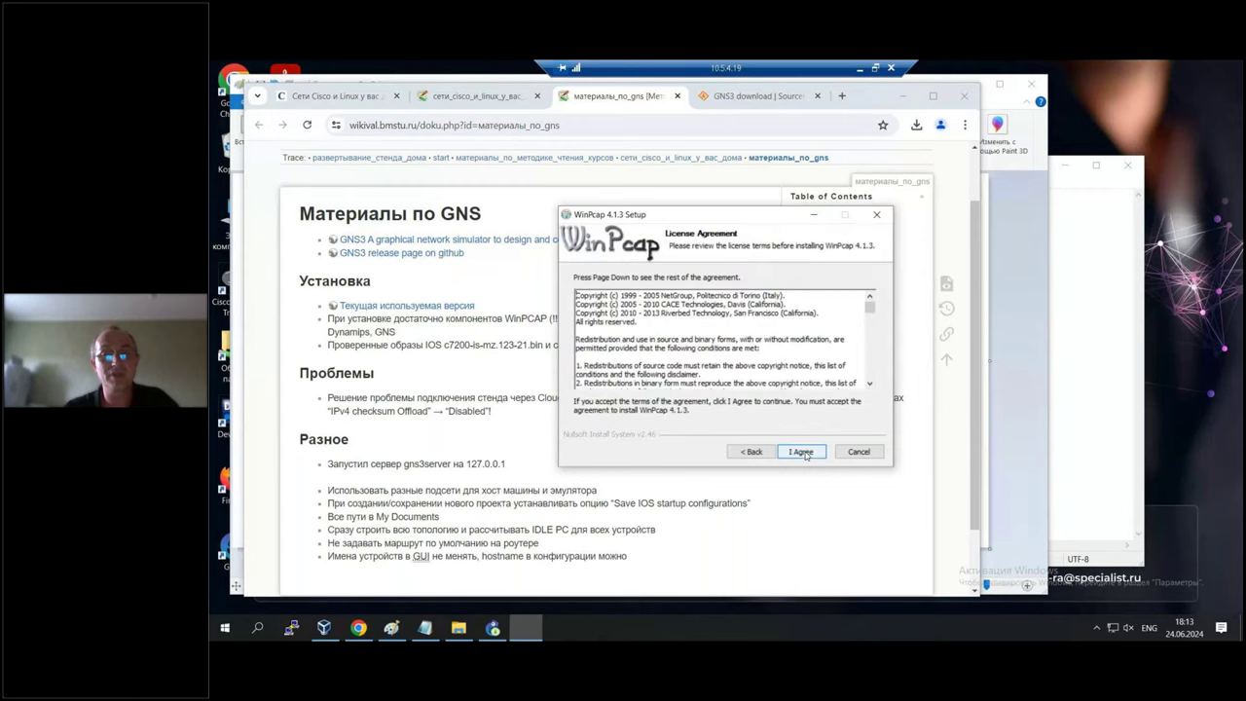
pyautogui.click(804, 455)
pyautogui.click(804, 456)
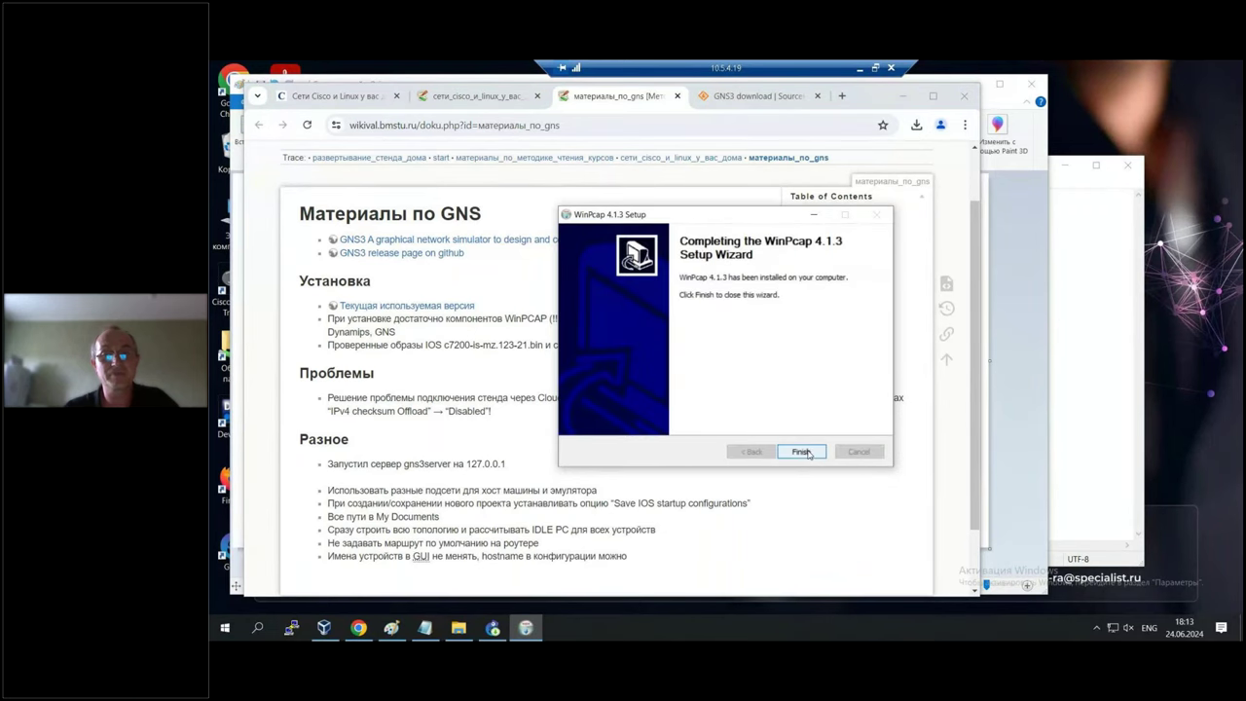
pyautogui.click(803, 458)
# Step: Highlight the WinPCAP and versions 2+ notes on the wiki page
pyautogui.moveTo(501, 318); pyautogui.dragTo(842, 319)
pyautogui.click(599, 313)
pyautogui.click(805, 313)
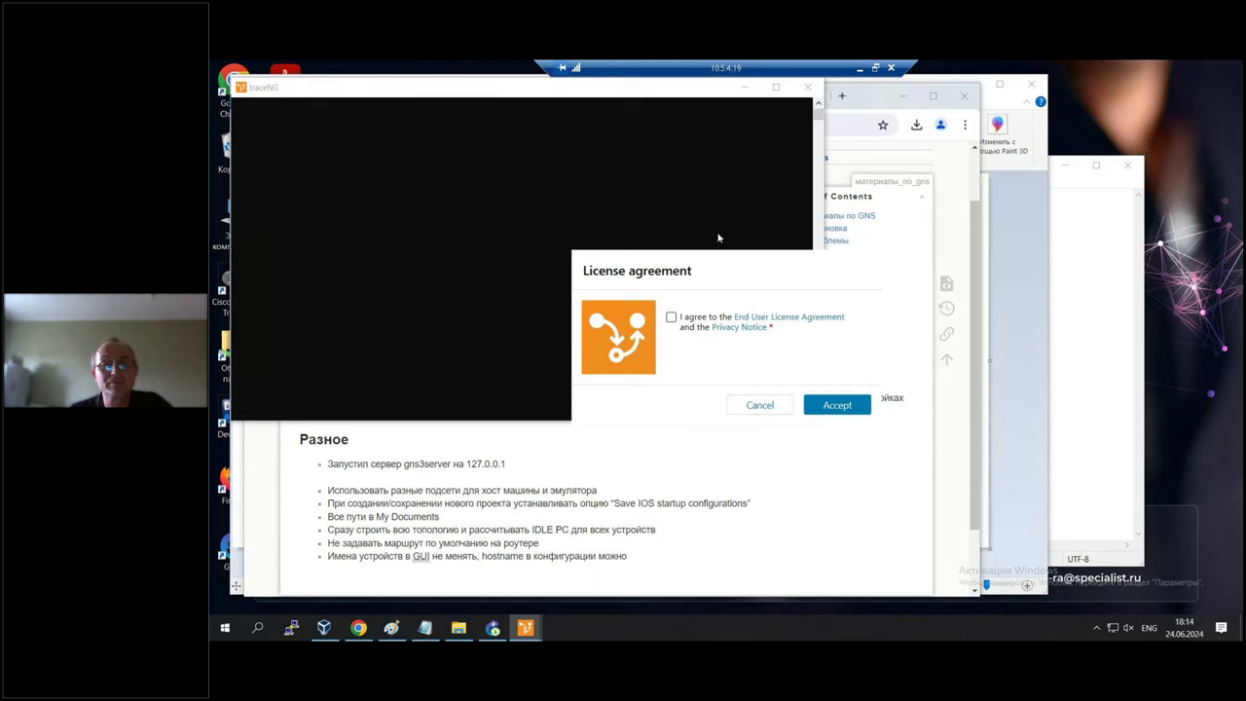
# Step: Decline the traceNG licence agreement
pyautogui.click(526, 82)
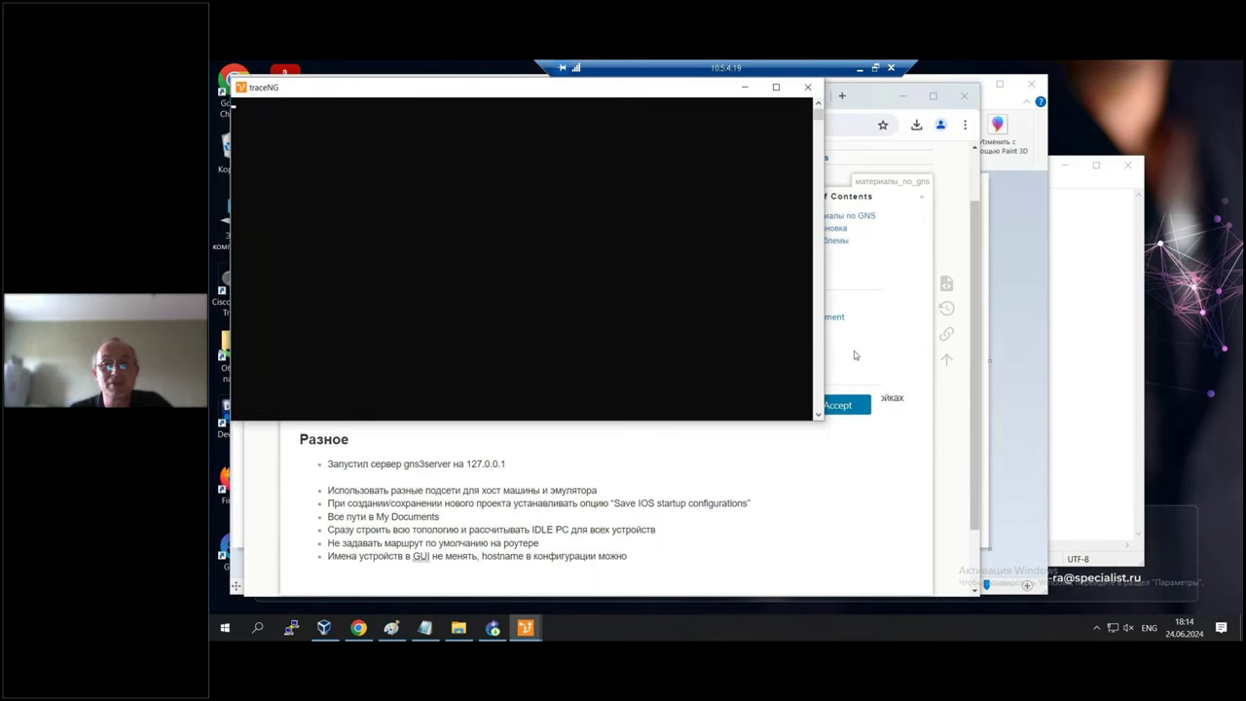
pyautogui.click(861, 402)
pyautogui.click(769, 409)
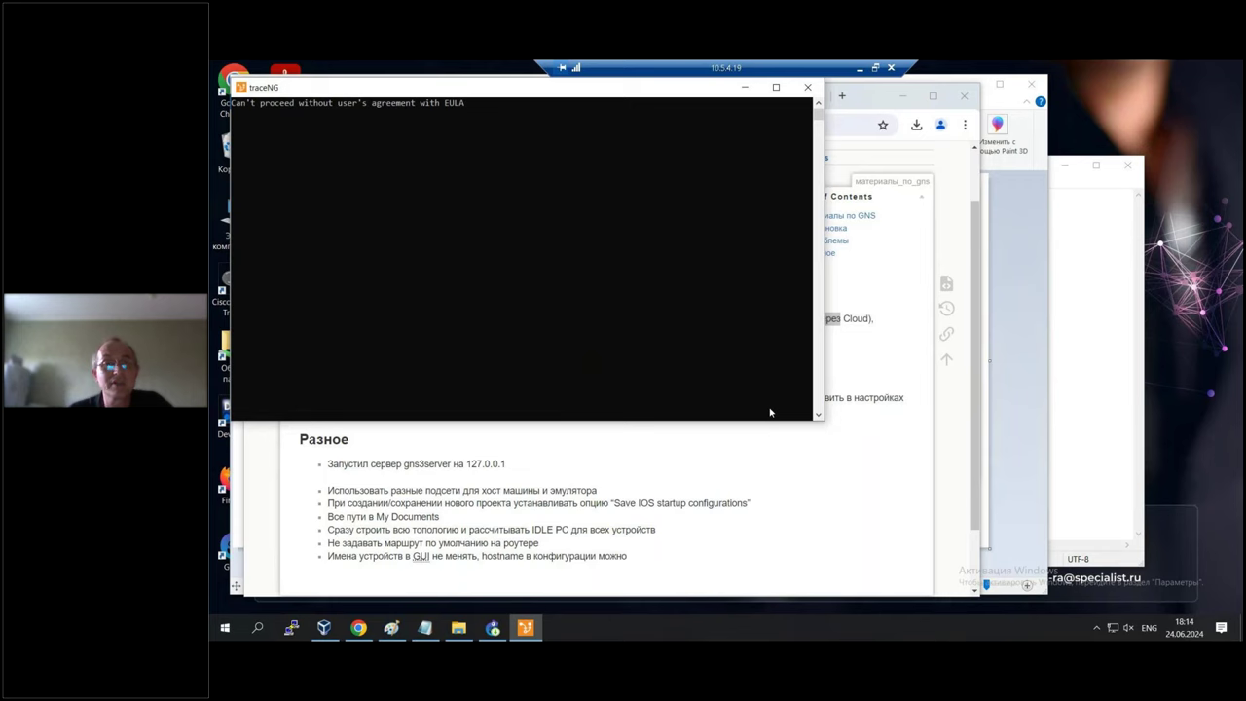
pyautogui.click(839, 393)
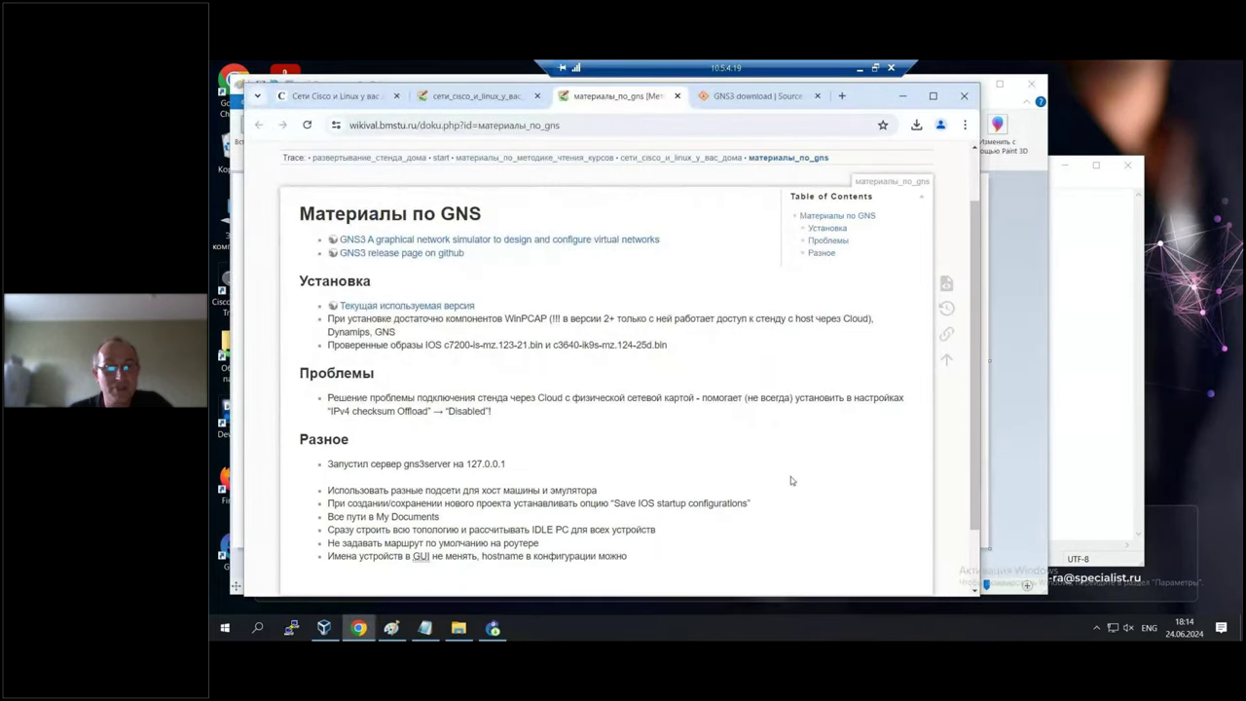
# Step: Complete GNS3 setup, declining the Solarwinds toolset and launching GNS3
pyautogui.click(493, 628)
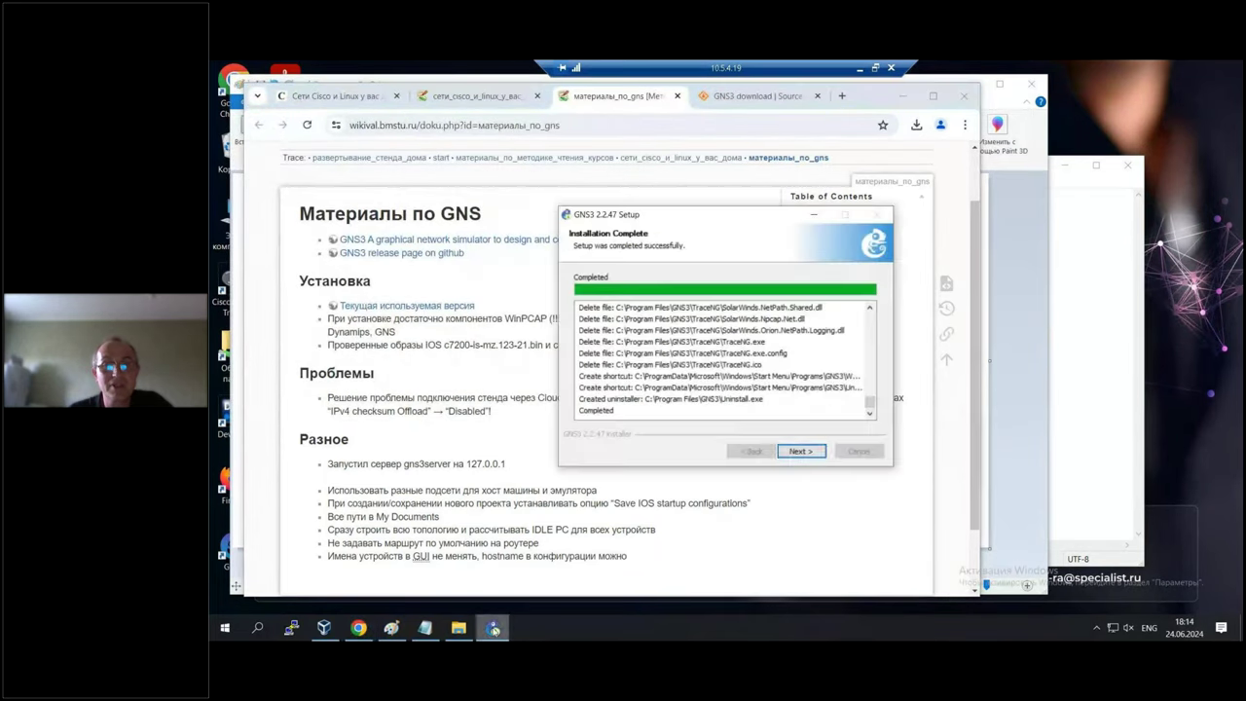
pyautogui.click(801, 452)
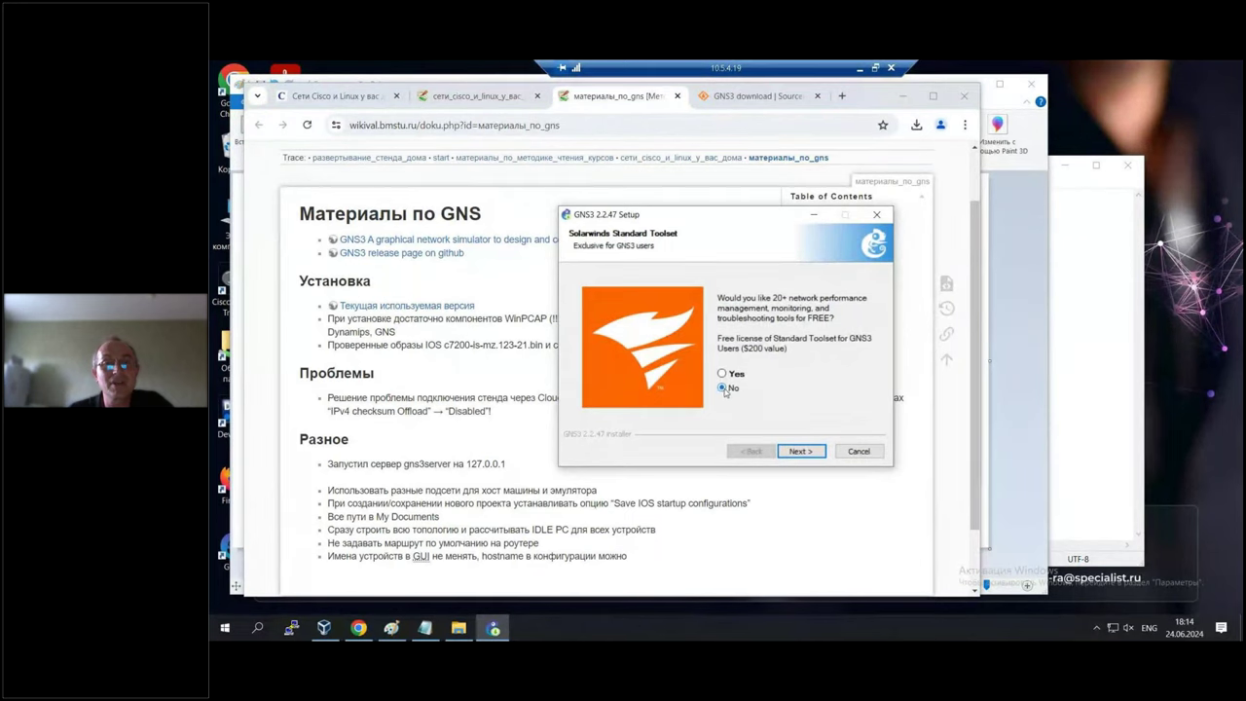
pyautogui.click(801, 451)
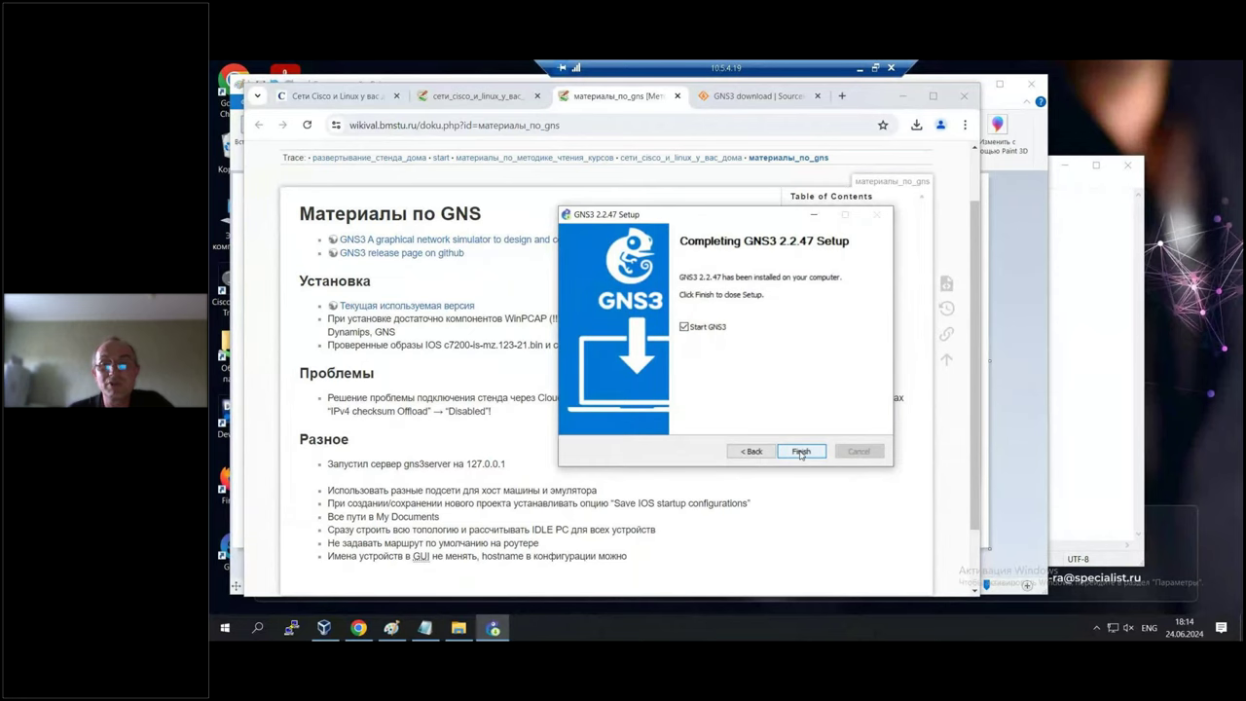
pyautogui.click(800, 452)
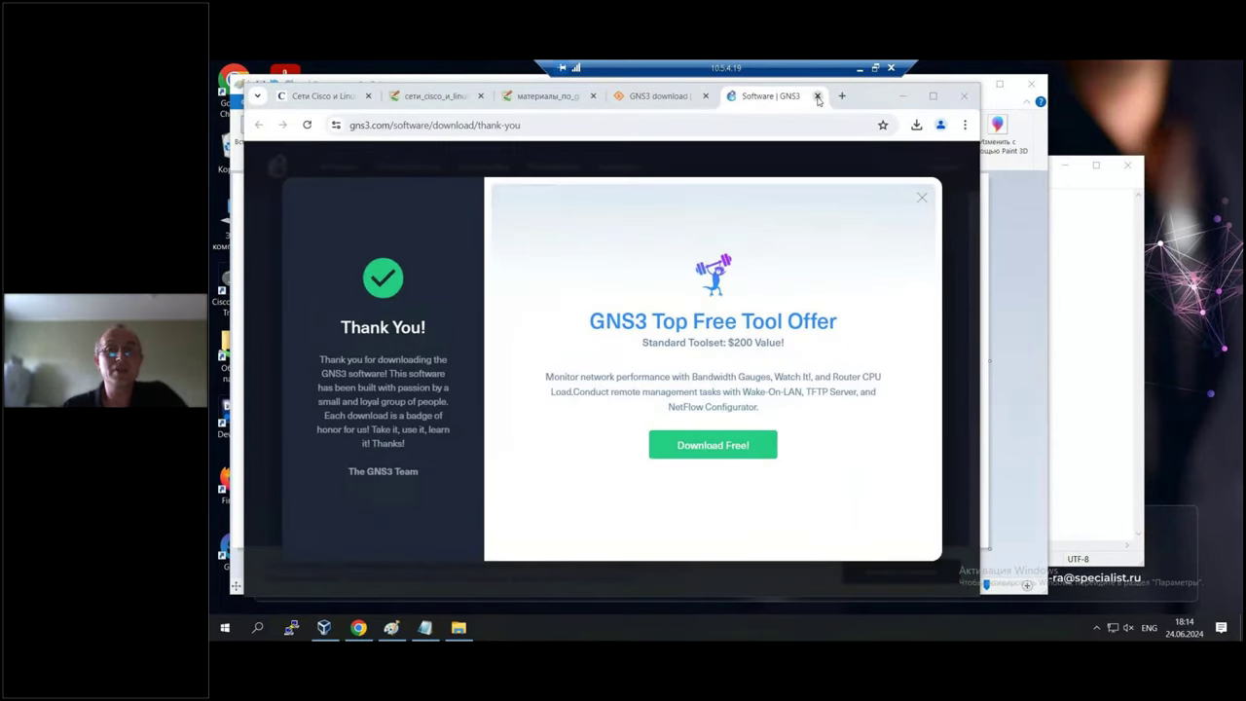
# Step: Close the GNS3 thank-you and SourceForge tabs and highlight WinPCAP in the wiki notes
pyautogui.click(816, 95)
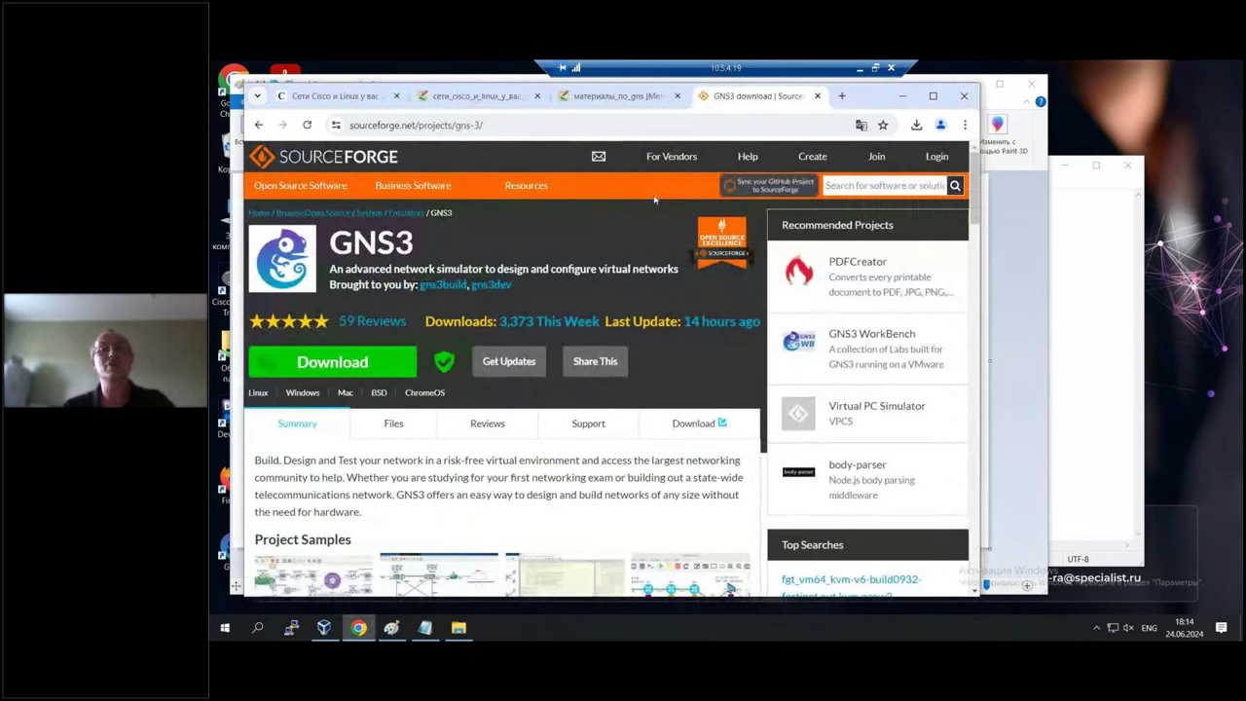
pyautogui.click(817, 96)
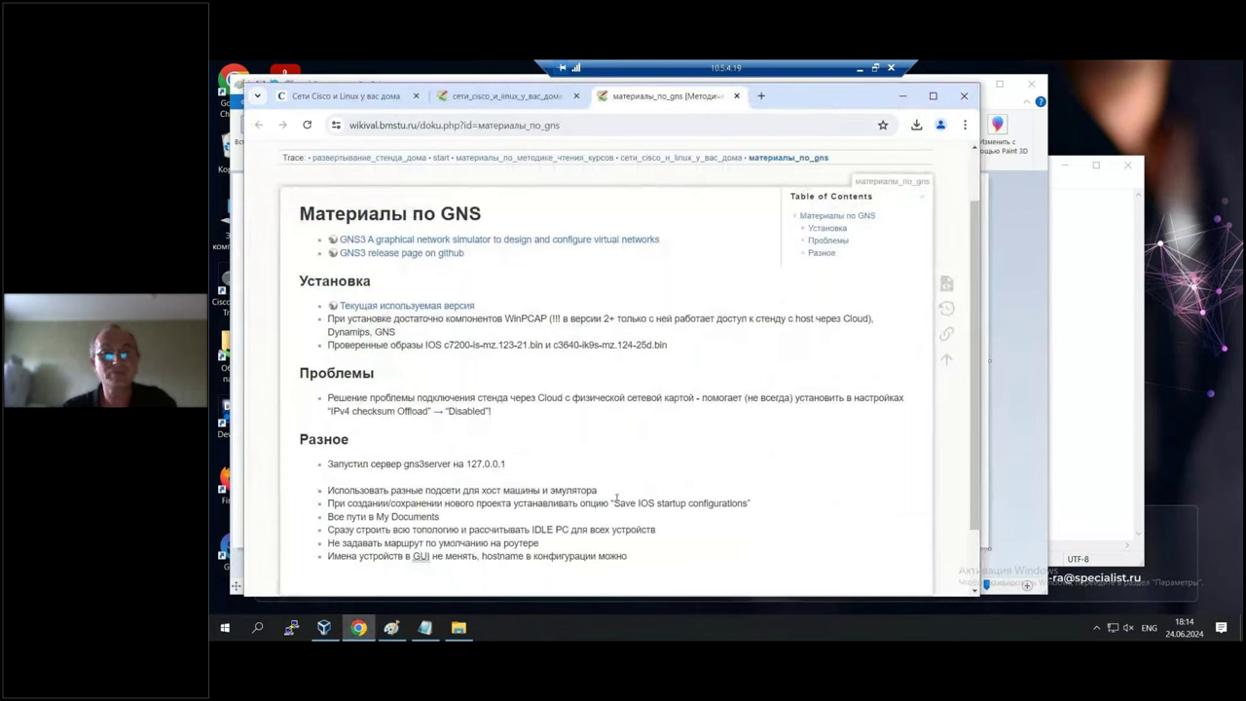
pyautogui.moveTo(506, 318); pyautogui.dragTo(534, 319)
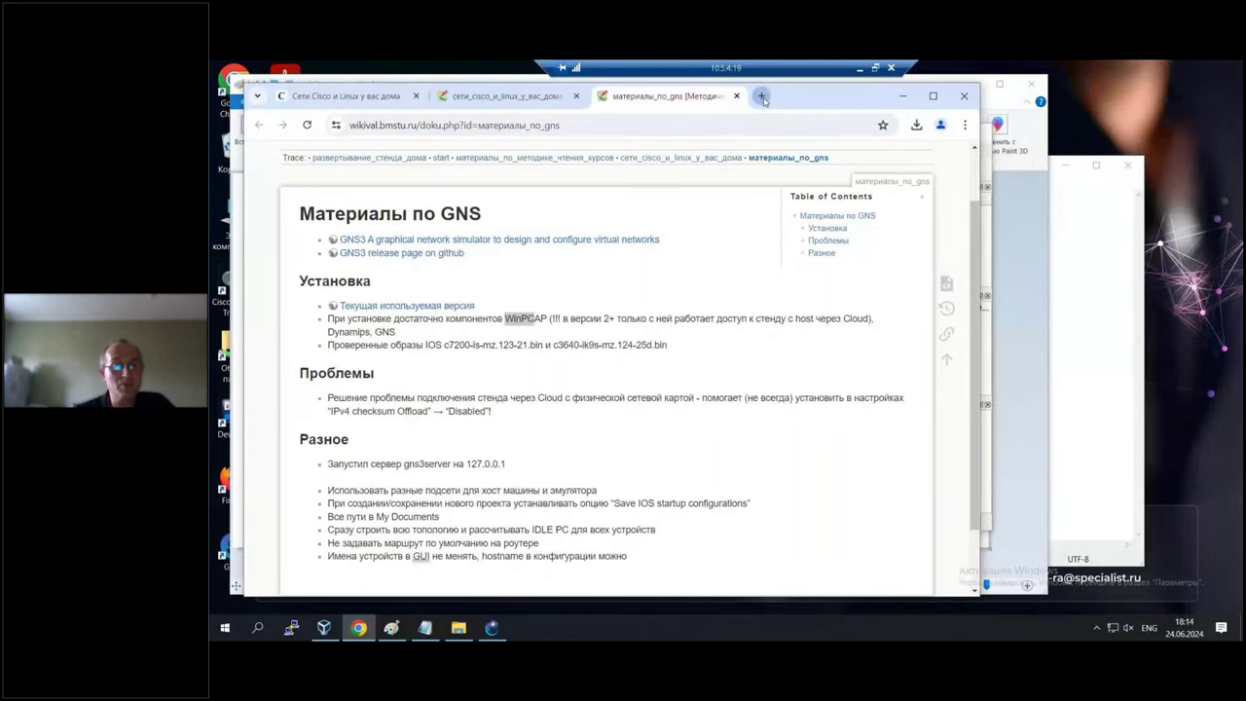
pyautogui.click(763, 97)
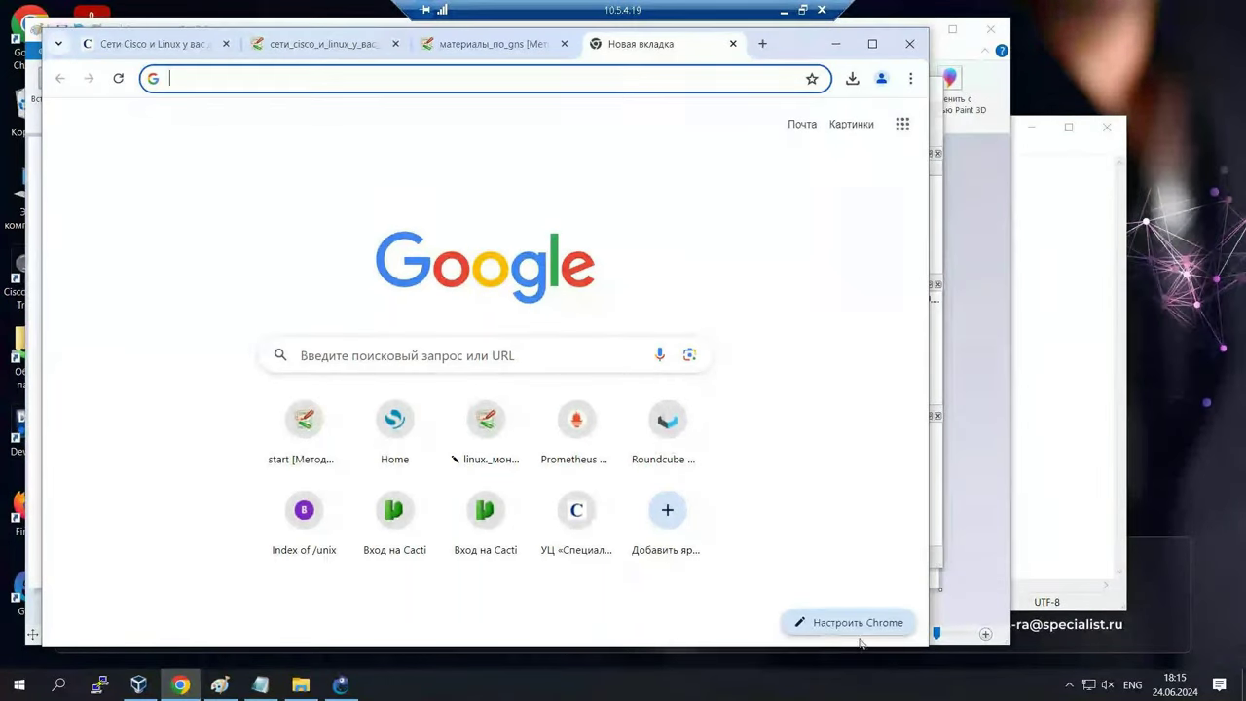
pyautogui.hotkey('ctrl', 'w')
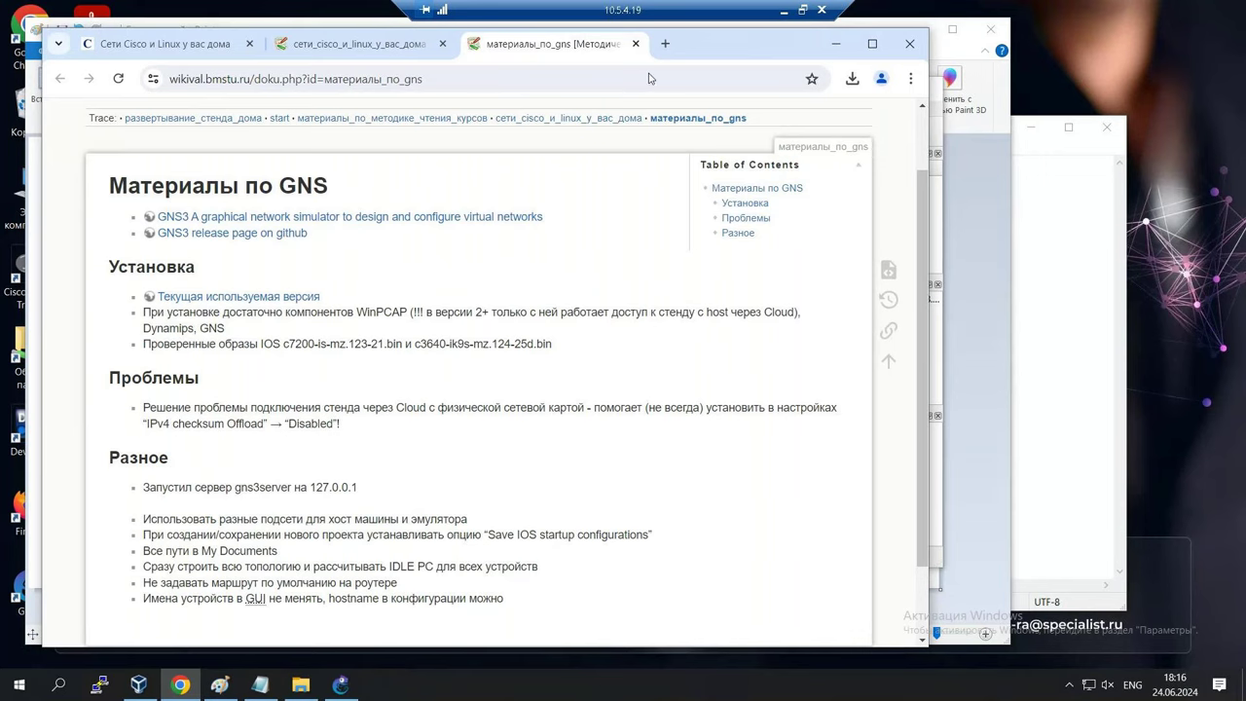
pyautogui.click(666, 44)
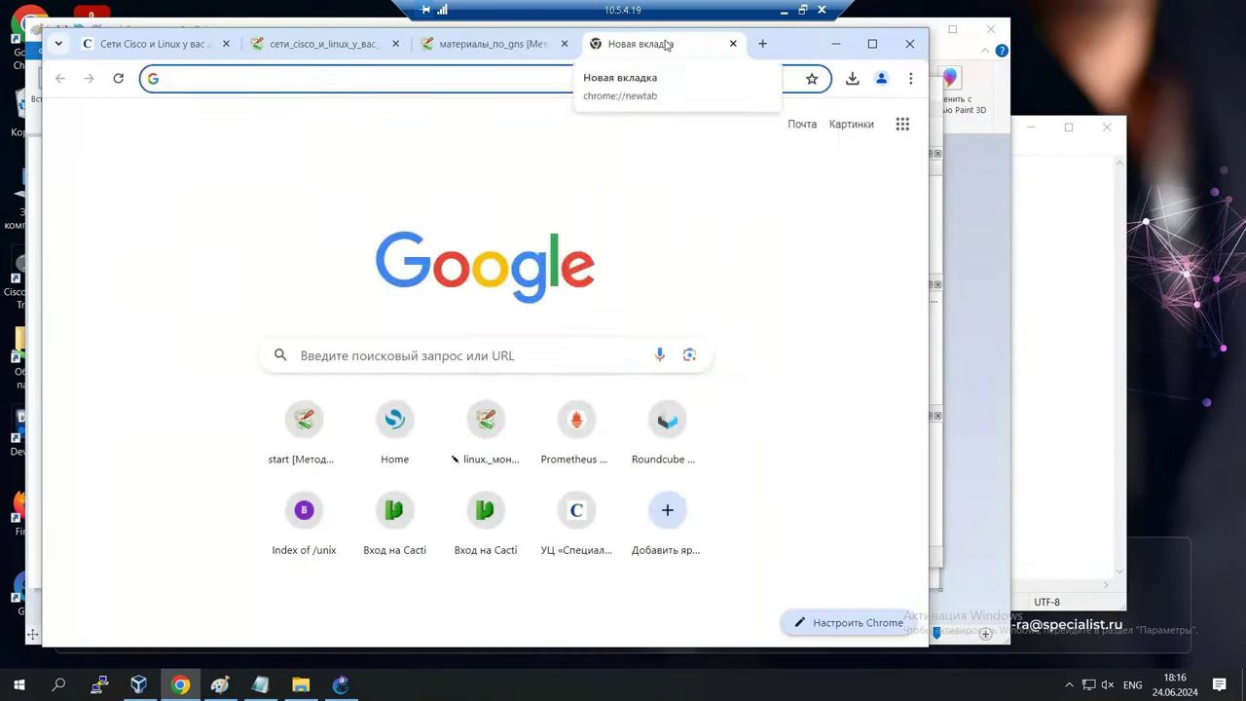
pyautogui.write('h')
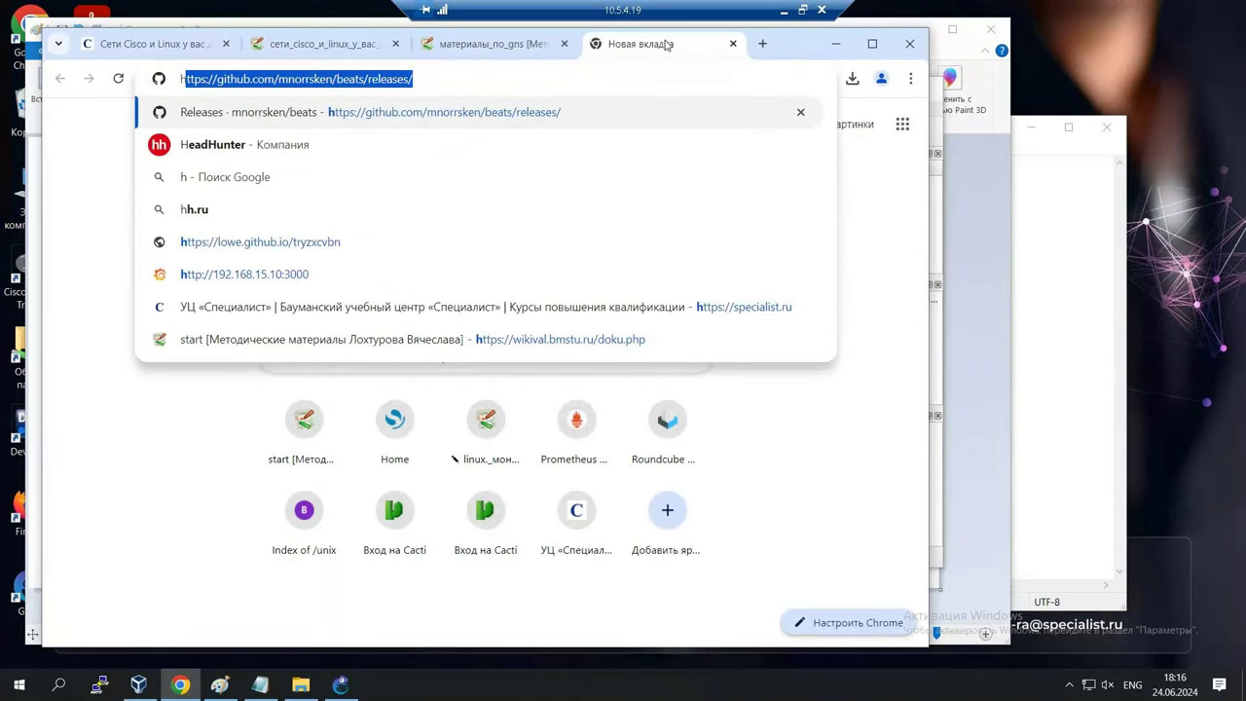
pyautogui.write('ttp')
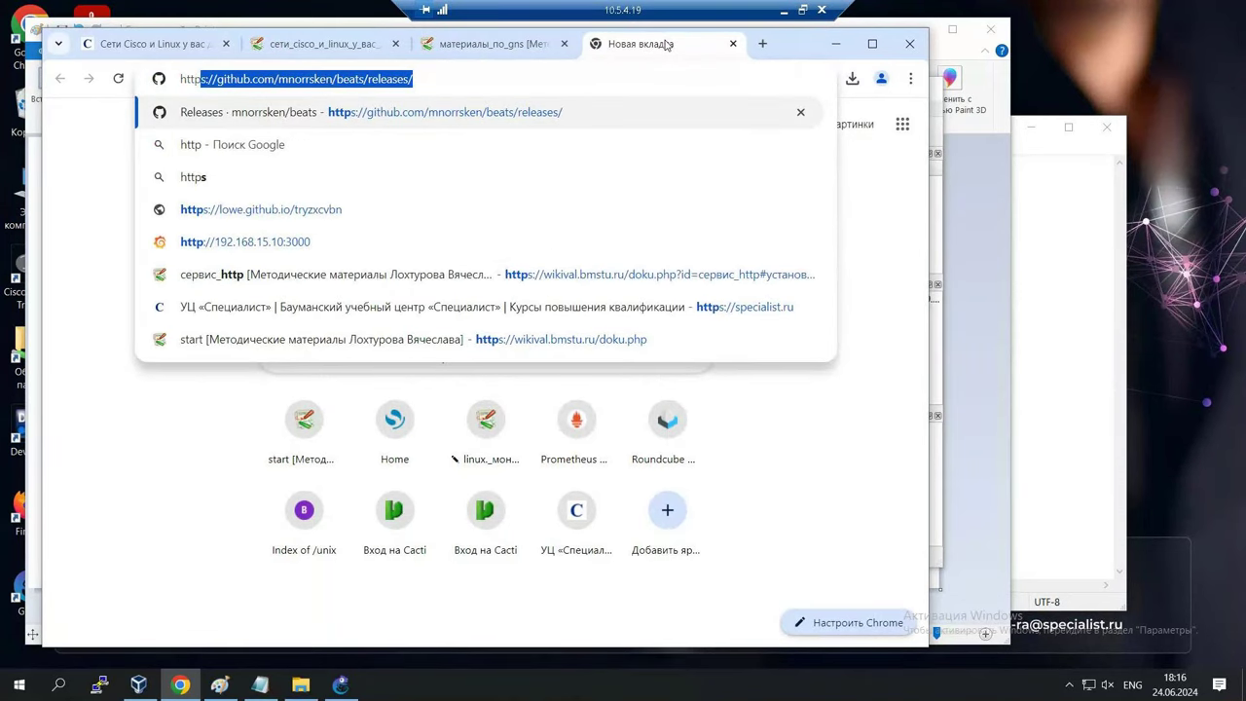
pyautogui.write('://')
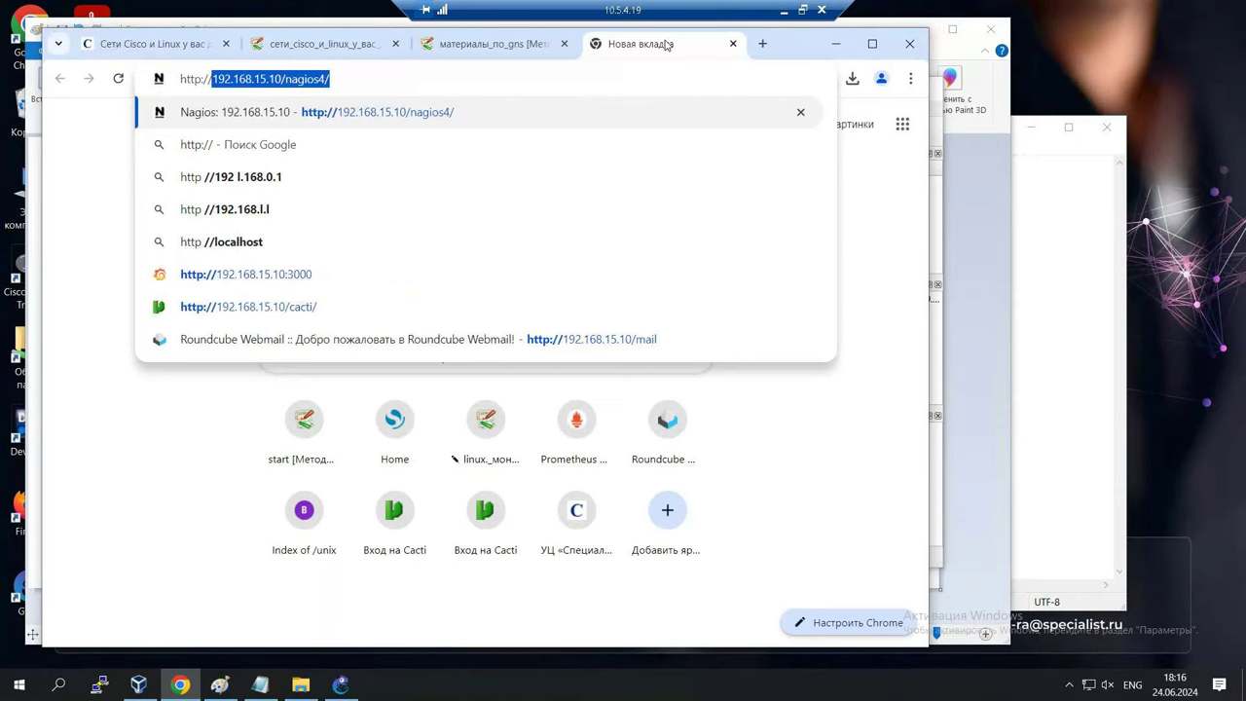
pyautogui.write('v')
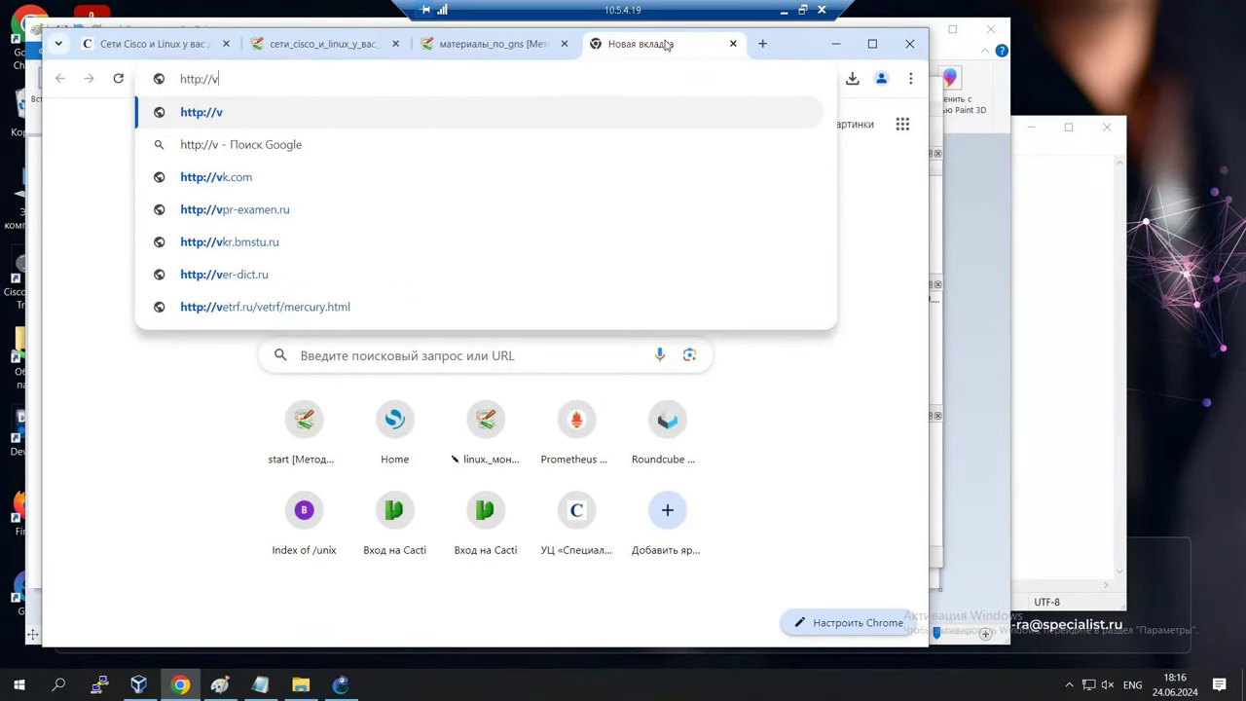
pyautogui.press('BackSpace')
pyautogui.press('BackSpace')
pyautogui.press('BackSpace')
pyautogui.press('BackSpace')
pyautogui.write('s')
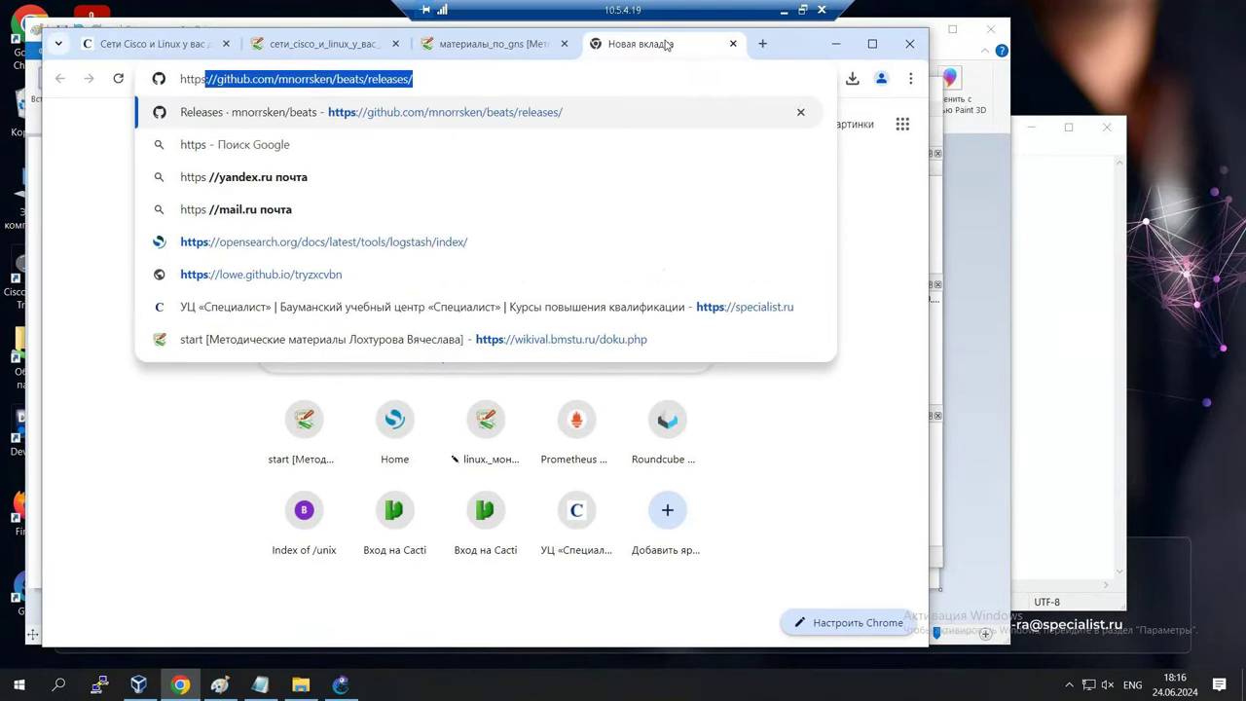
pyautogui.write('://')
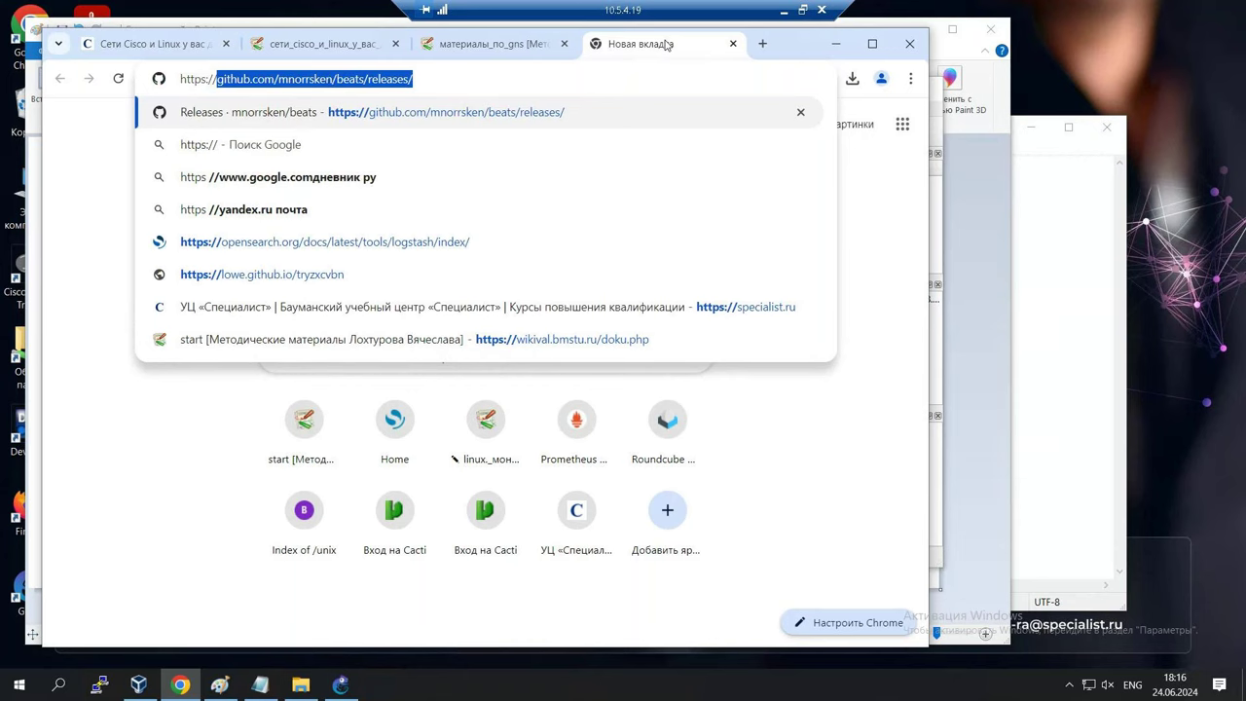
pyautogui.write('va')
pyautogui.press('Right')
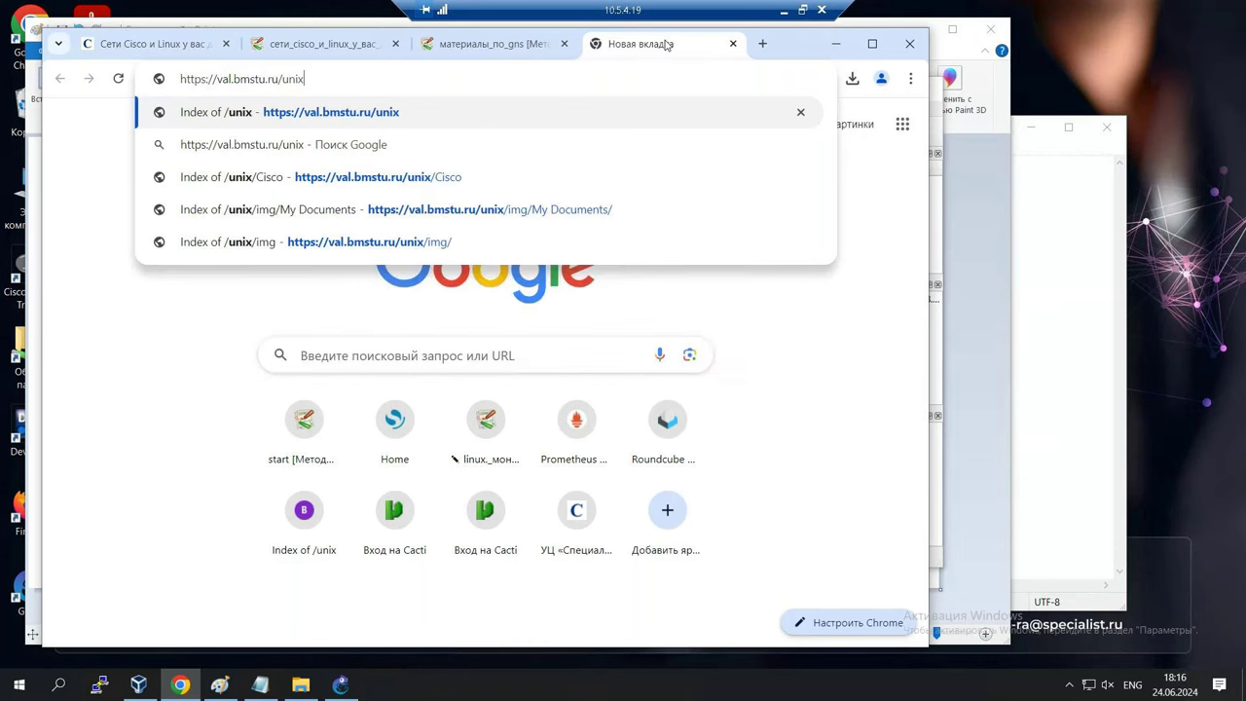
pyautogui.press('Return')
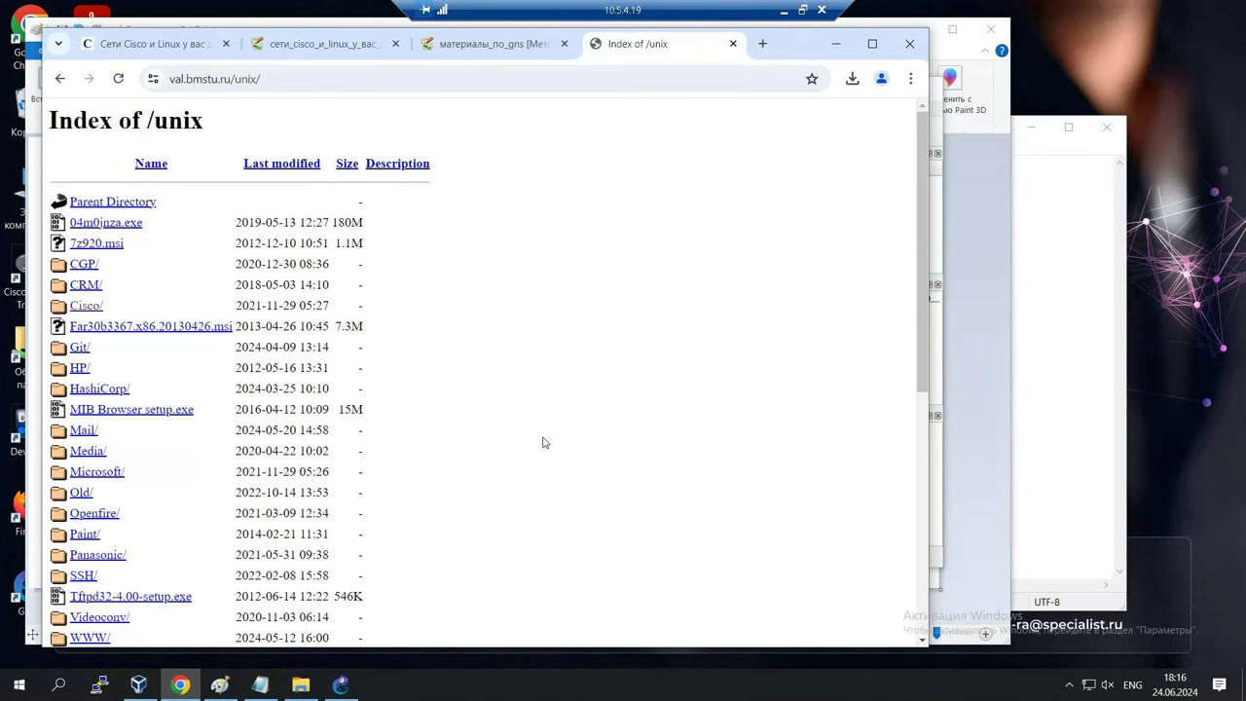
# Step: Look through the /unix listing and open its Cisco folder
pyautogui.scroll(-3, 544, 442)
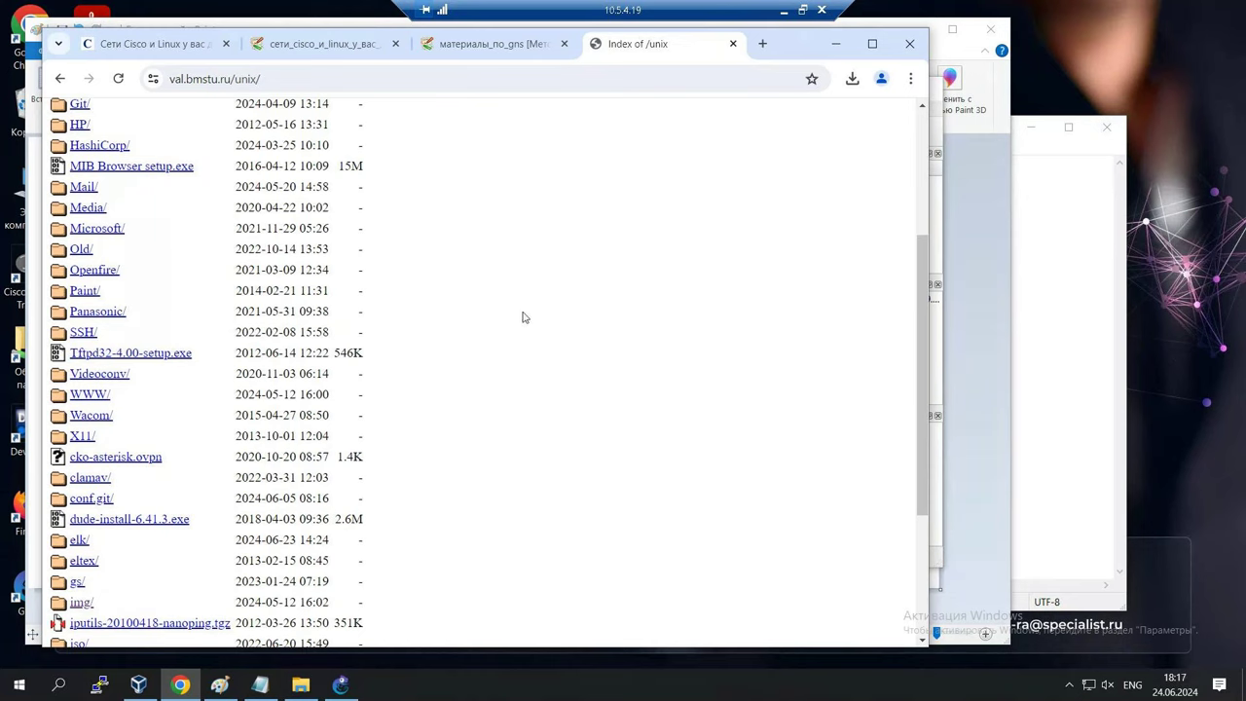
pyautogui.scroll(-1, 529, 327)
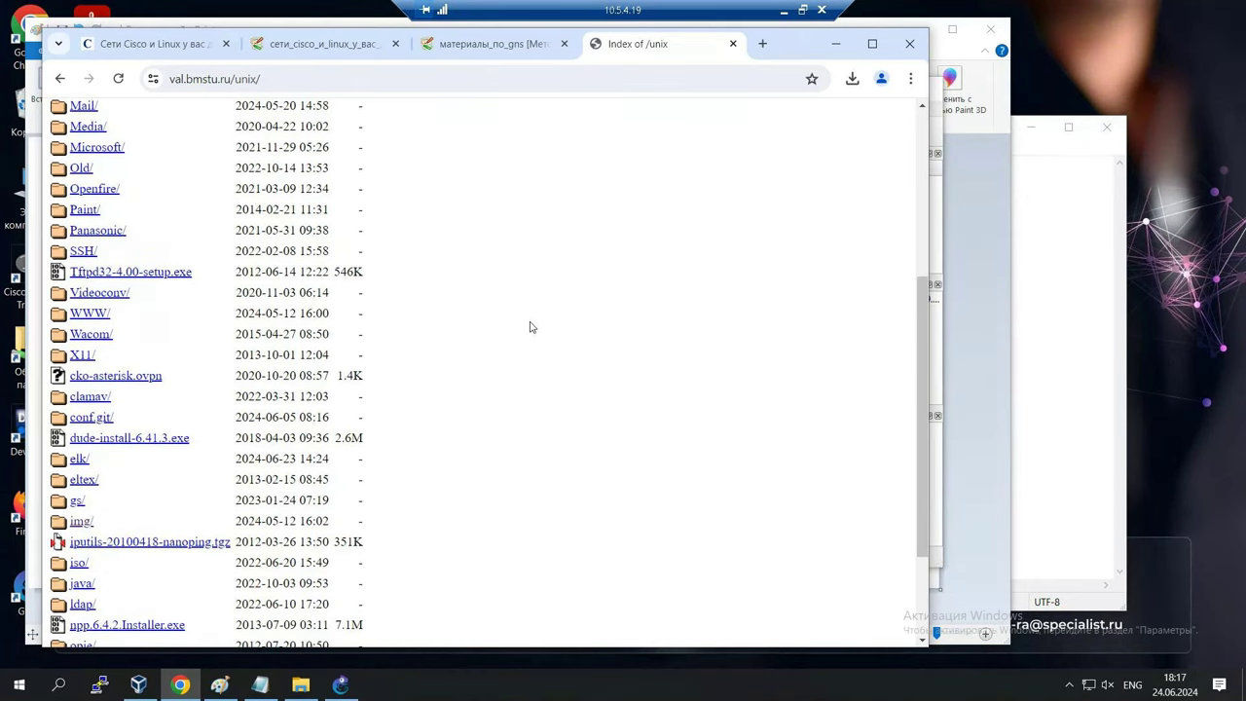
pyautogui.scroll(1, 503, 259)
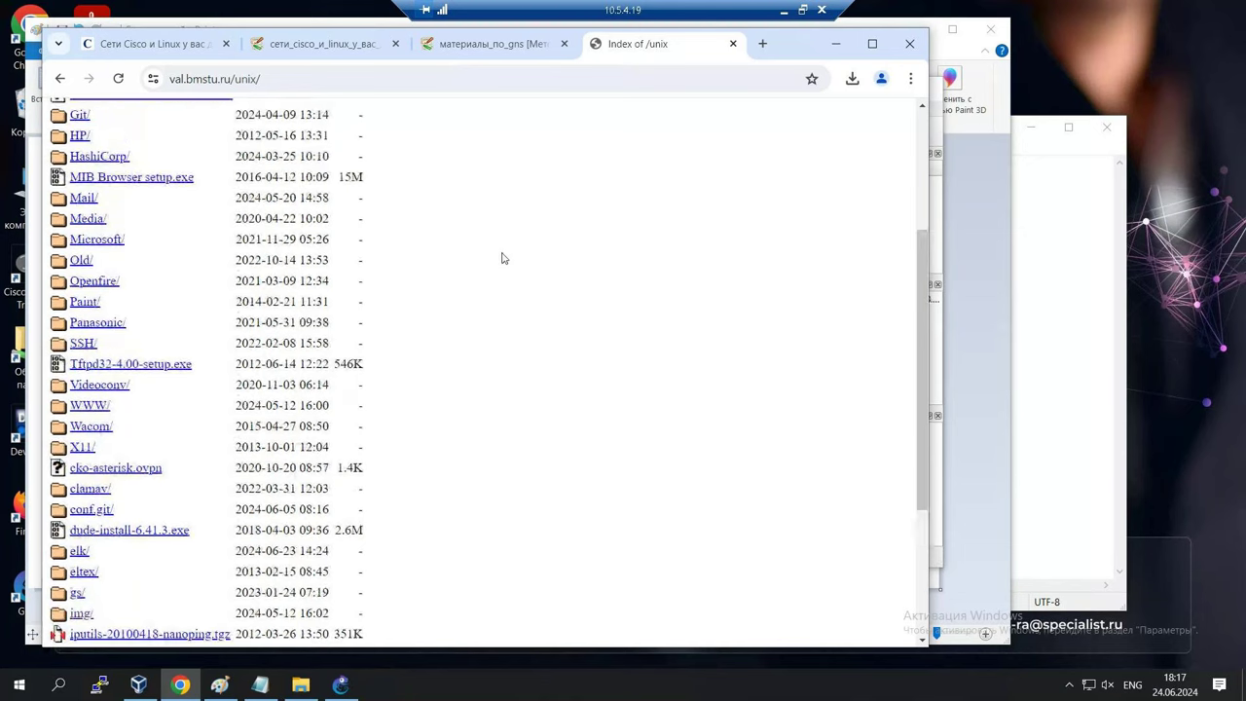
pyautogui.scroll(2, 504, 259)
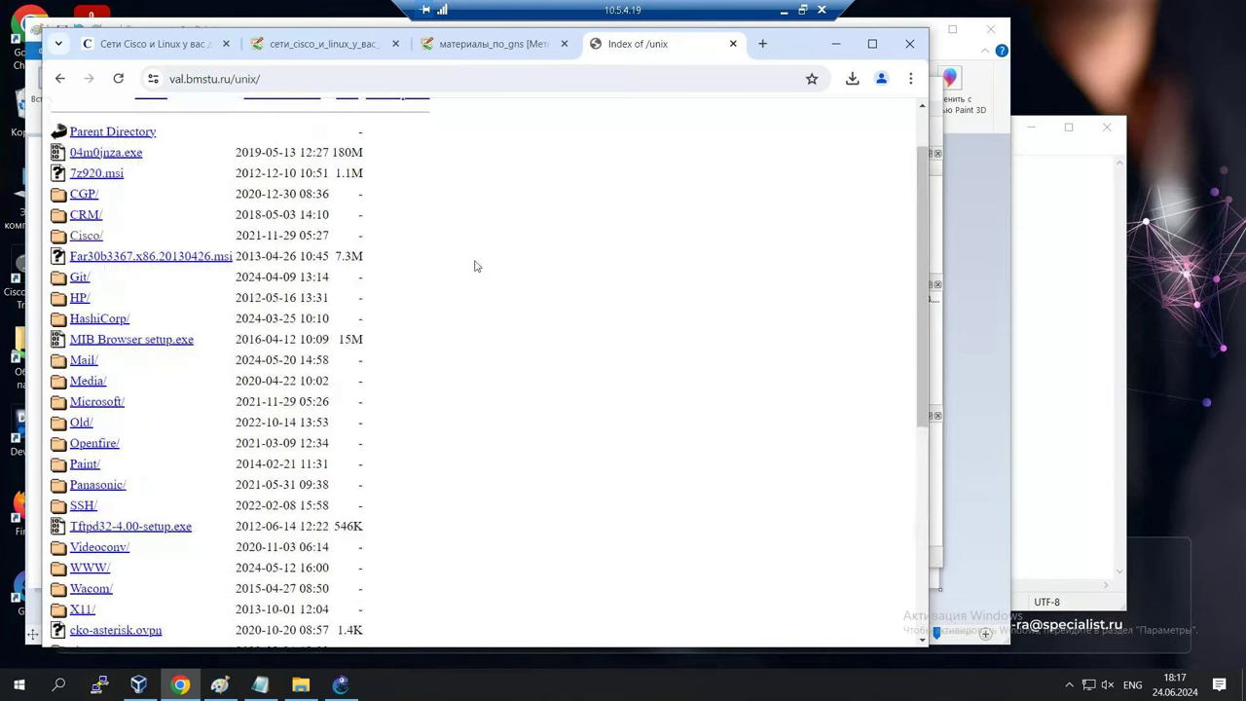
pyautogui.click(88, 236)
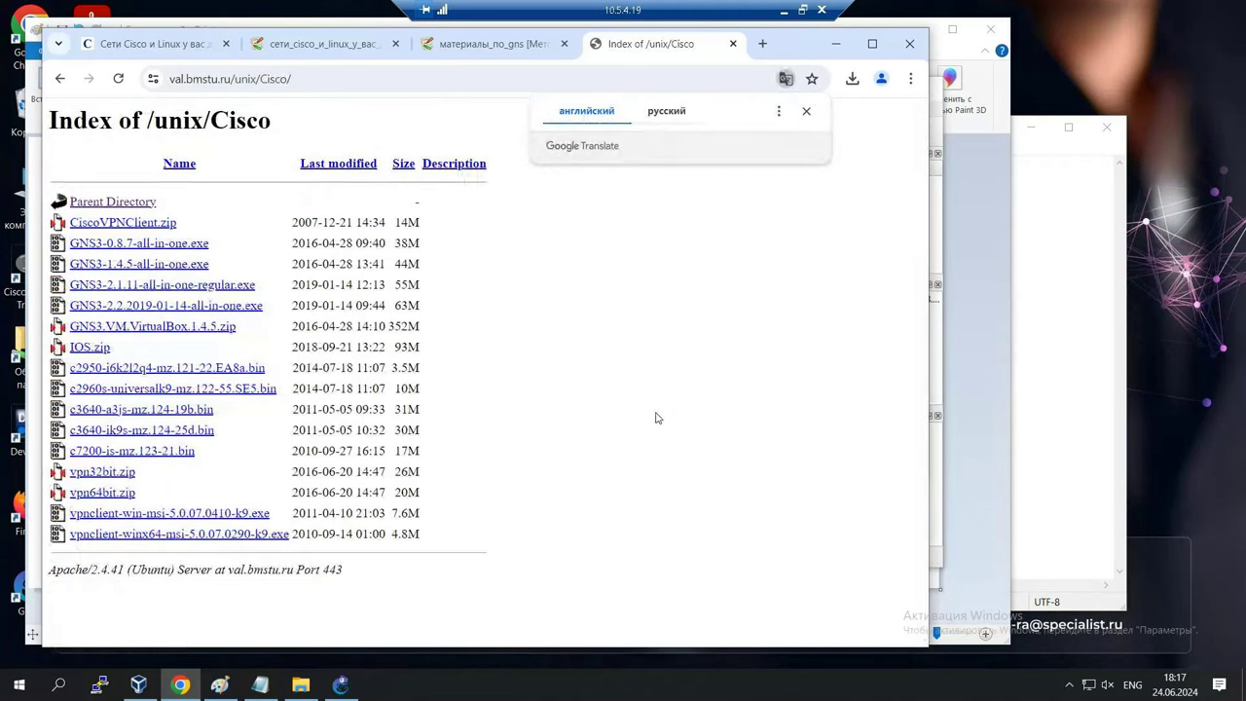
# Step: Copy c7200-is-mz.123-21.bin from the wiki and find it in the Cisco listing
pyautogui.click(491, 45)
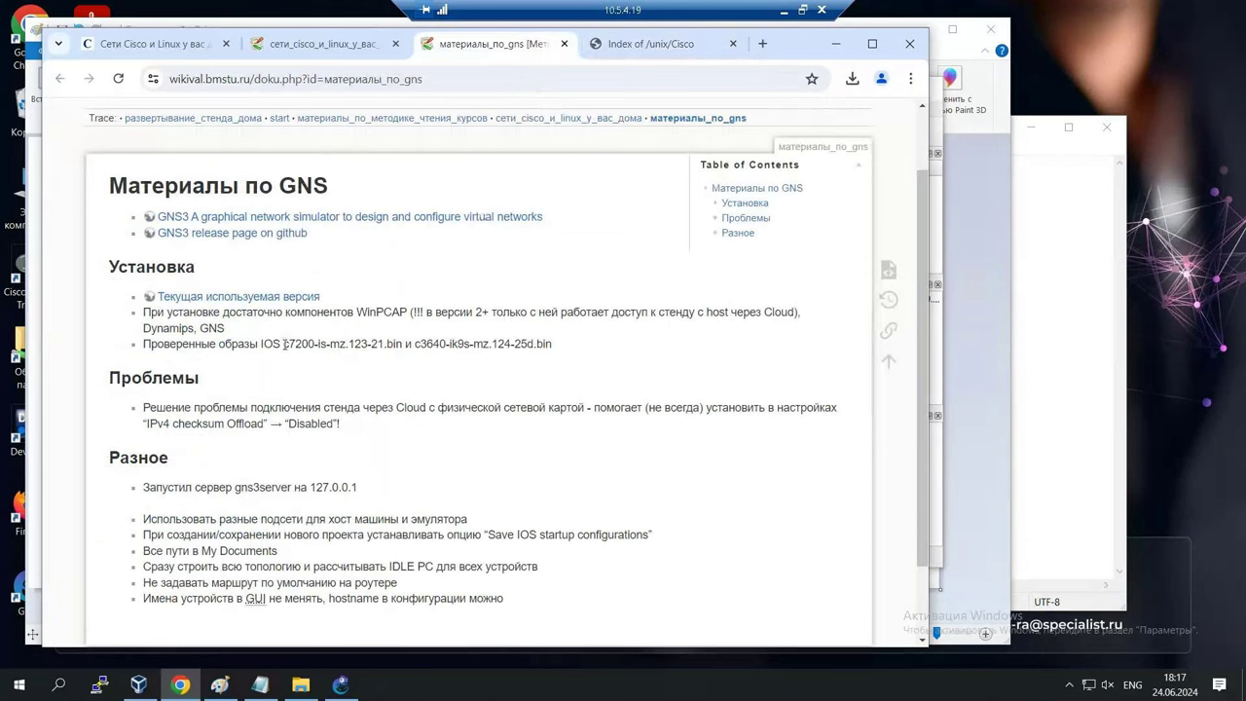
pyautogui.moveTo(285, 346); pyautogui.dragTo(401, 345)
pyautogui.hotkey('ctrl', 'c')
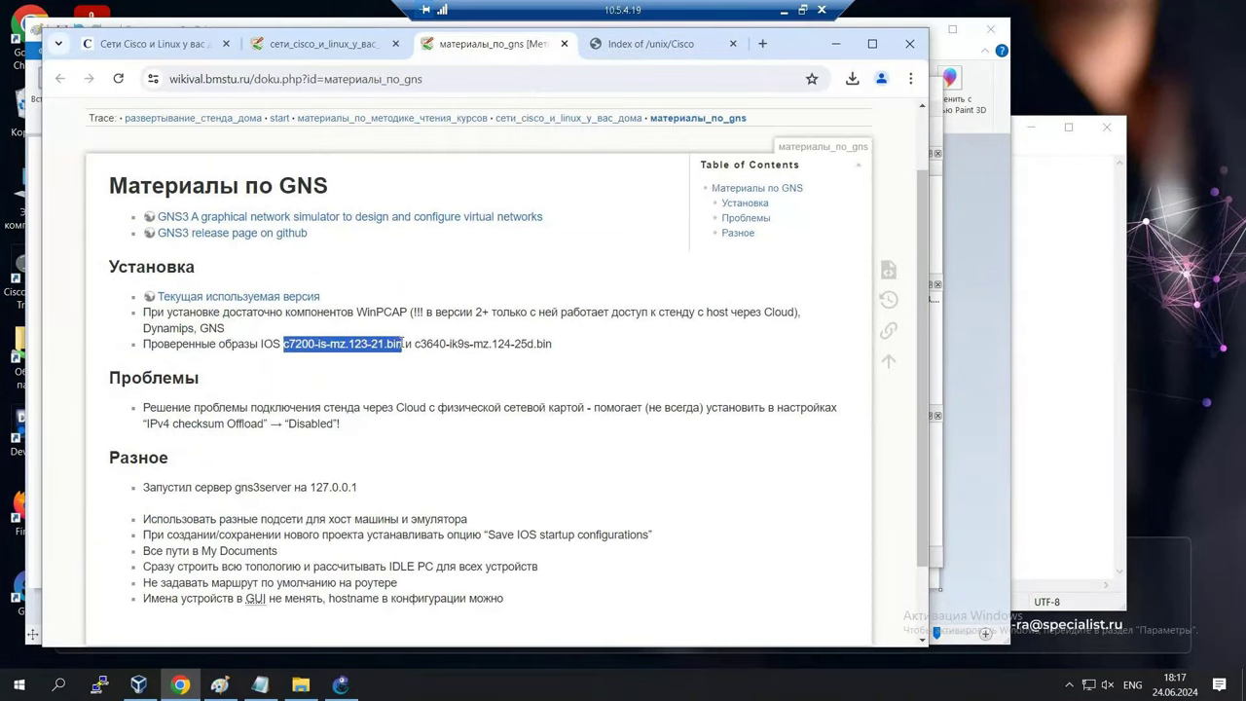
pyautogui.click(645, 45)
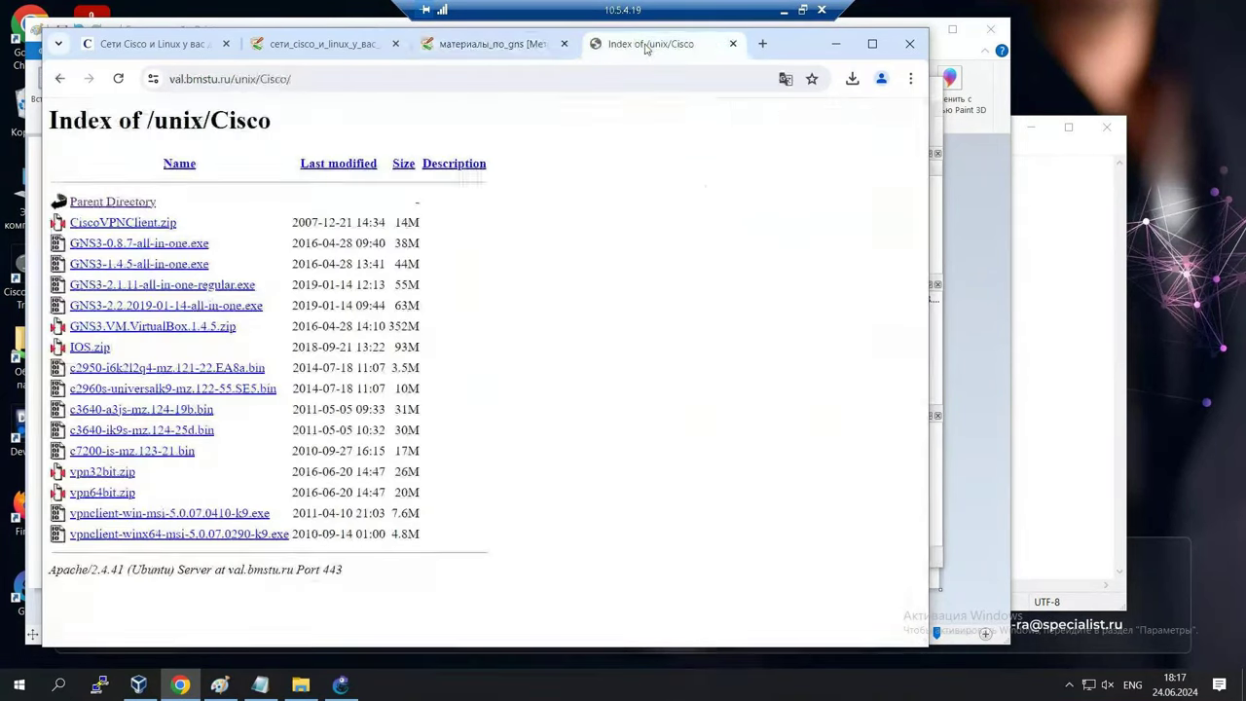
pyautogui.hotkey('ctrl', 'f')
pyautogui.hotkey('ctrl', 'v')
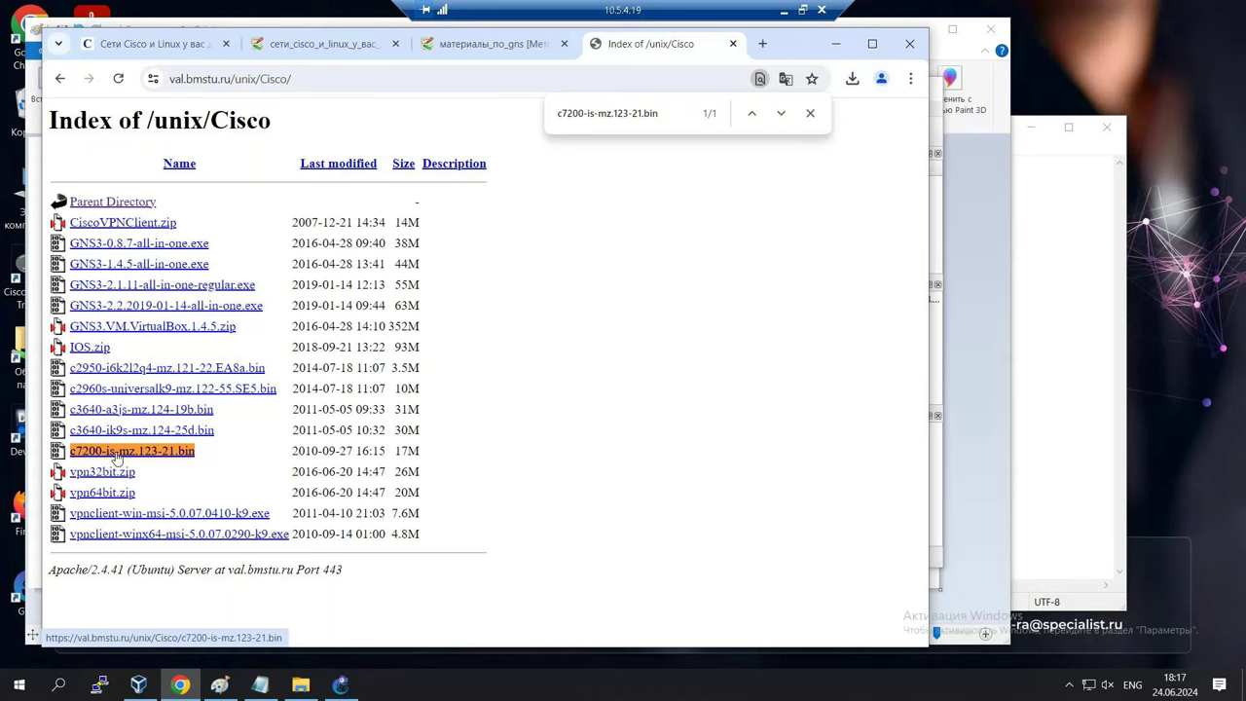
pyautogui.hotkey('ctrl', 'l')
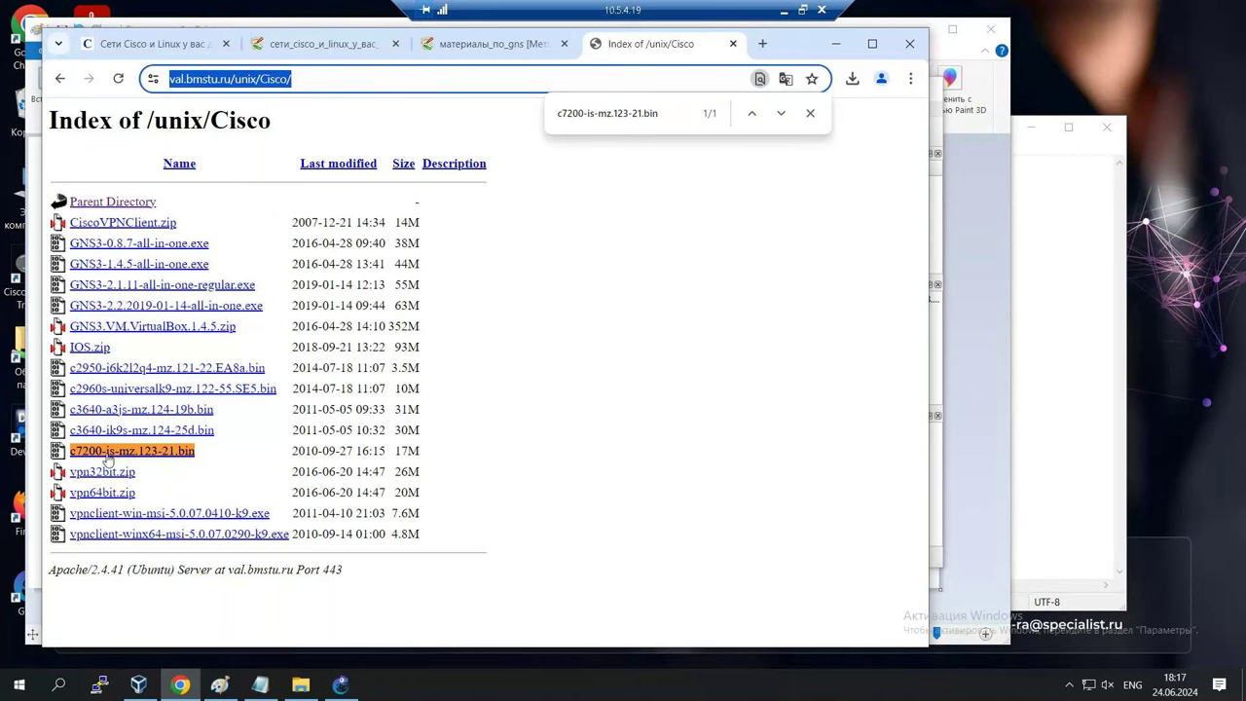
pyautogui.hotkey('ctrl', 'shift', 'Tab')
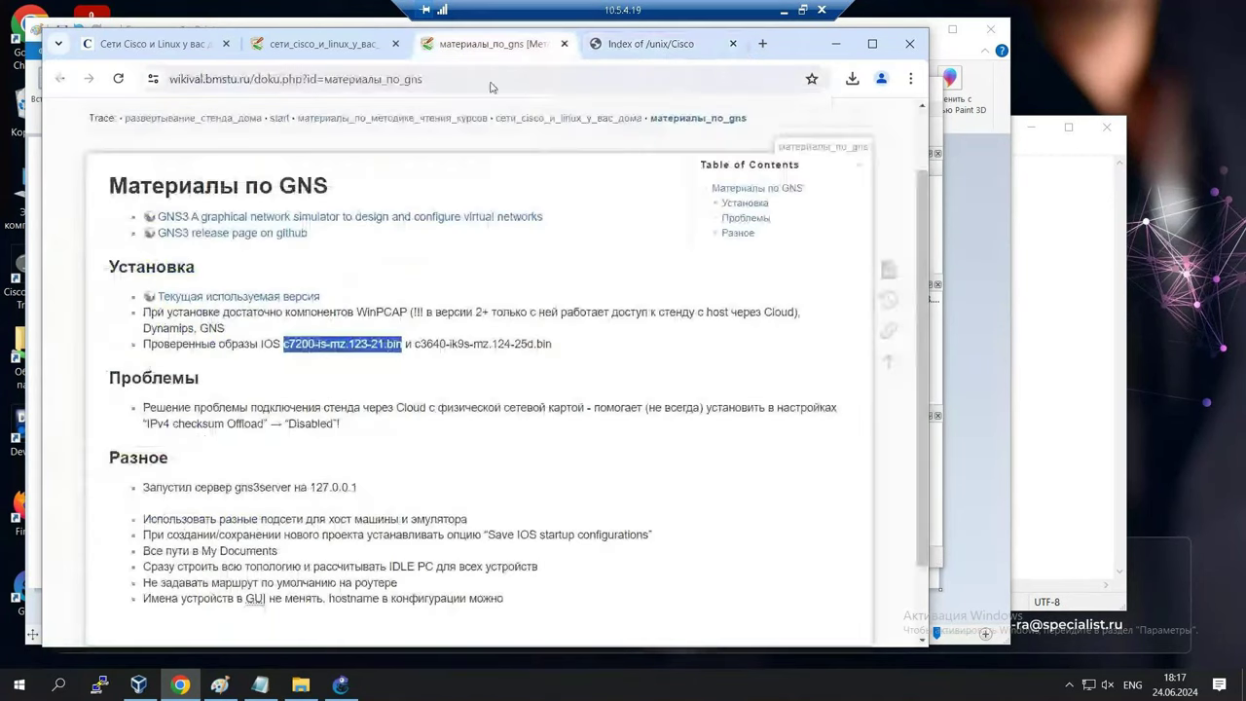
# Step: Copy c3640-ik9s-mz.124-25d.bin from the wiki and find it in the listing
pyautogui.moveTo(415, 344); pyautogui.dragTo(552, 346)
pyautogui.hotkey('ctrl', 'c')
pyautogui.click(650, 43)
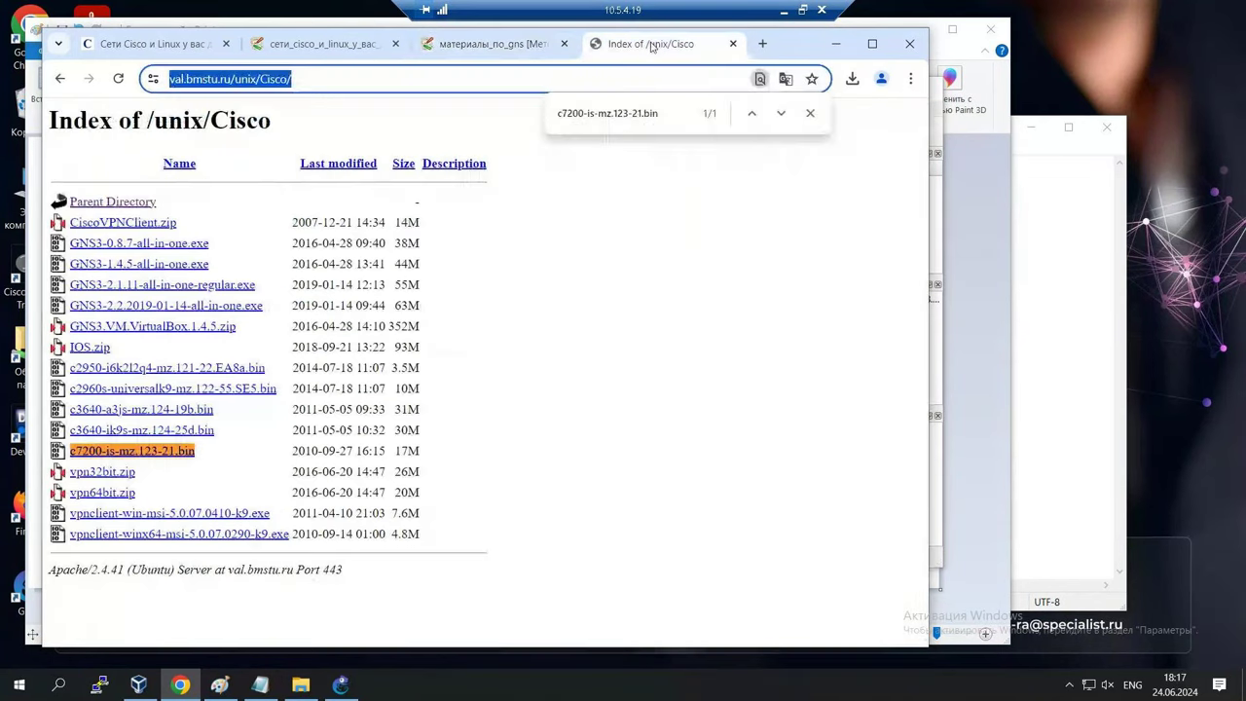
pyautogui.hotkey('ctrl', 'f')
pyautogui.hotkey('ctrl', 'v')
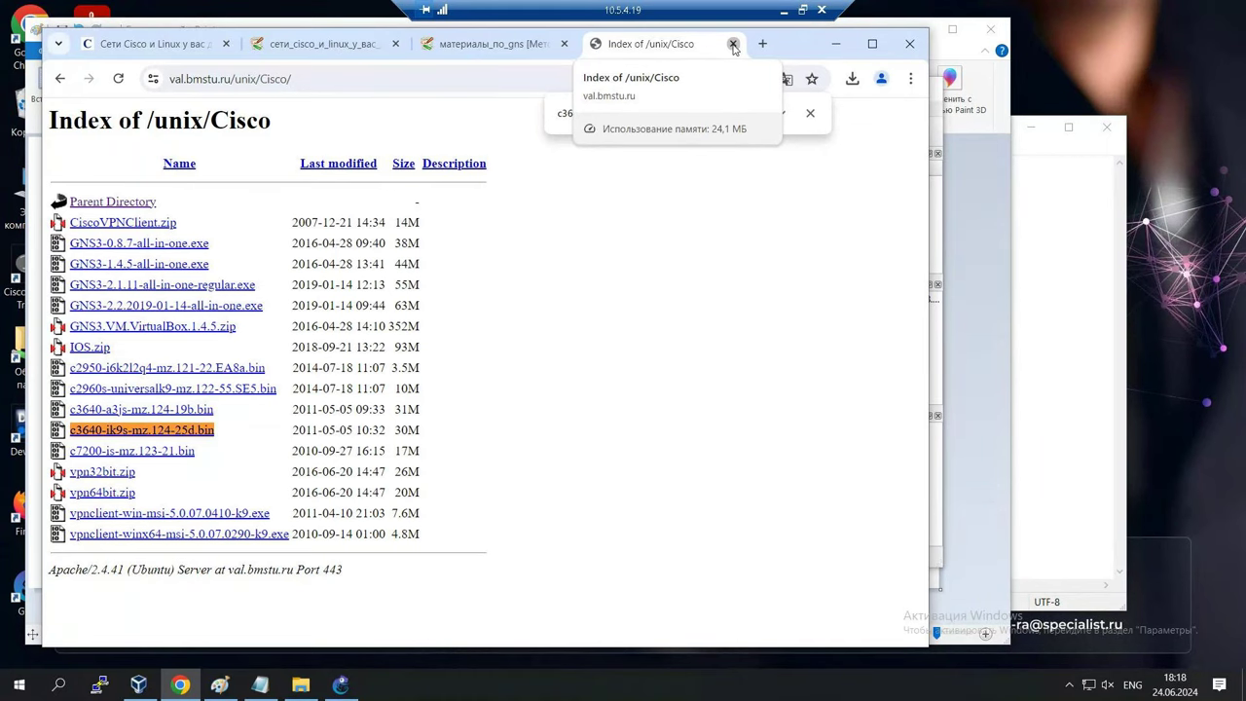
# Step: Close the Cisco listing and GNS materials tabs
pyautogui.click(734, 45)
pyautogui.click(611, 363)
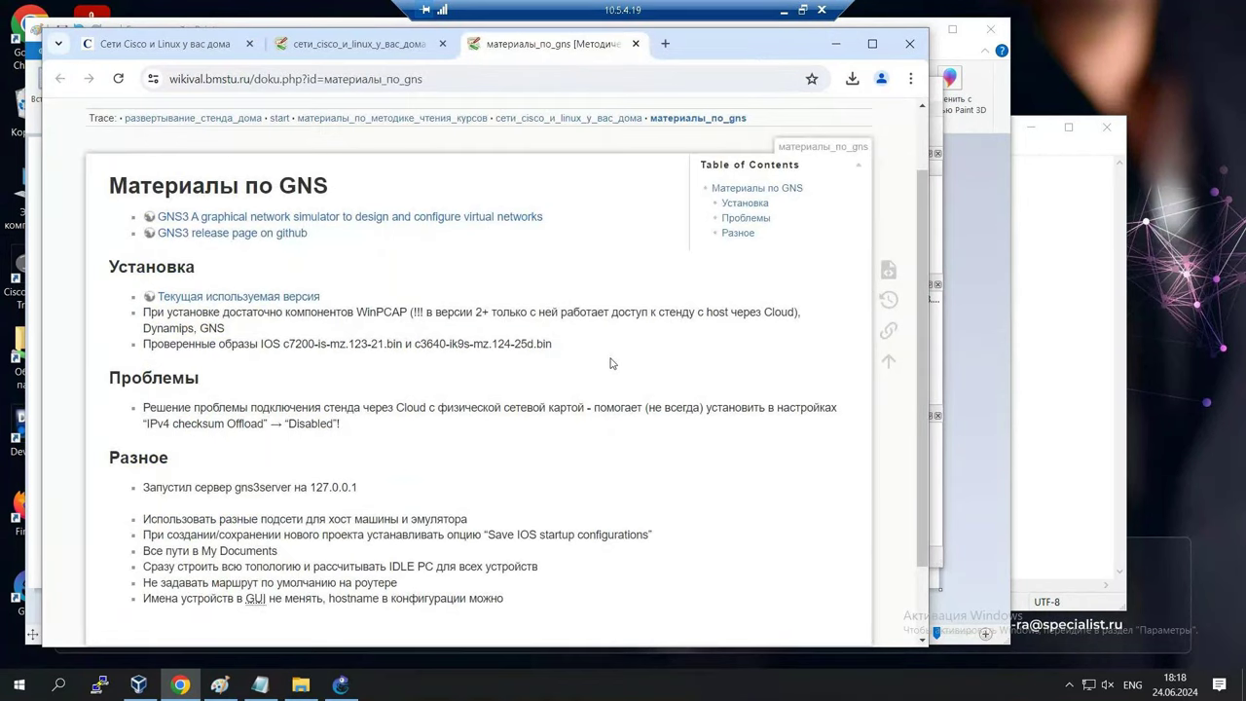
pyautogui.click(636, 43)
pyautogui.click(665, 468)
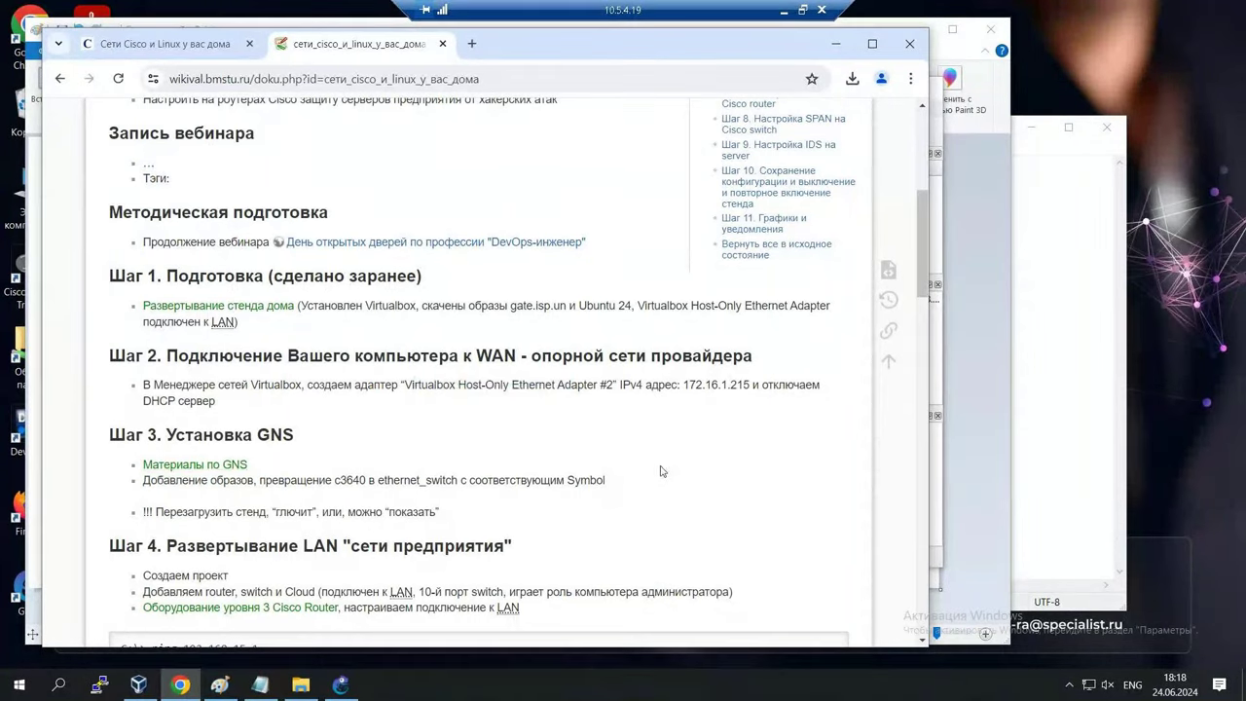
# Step: Run appliances on the local computer and finish the wizard with localhost port 3080
pyautogui.click(336, 686)
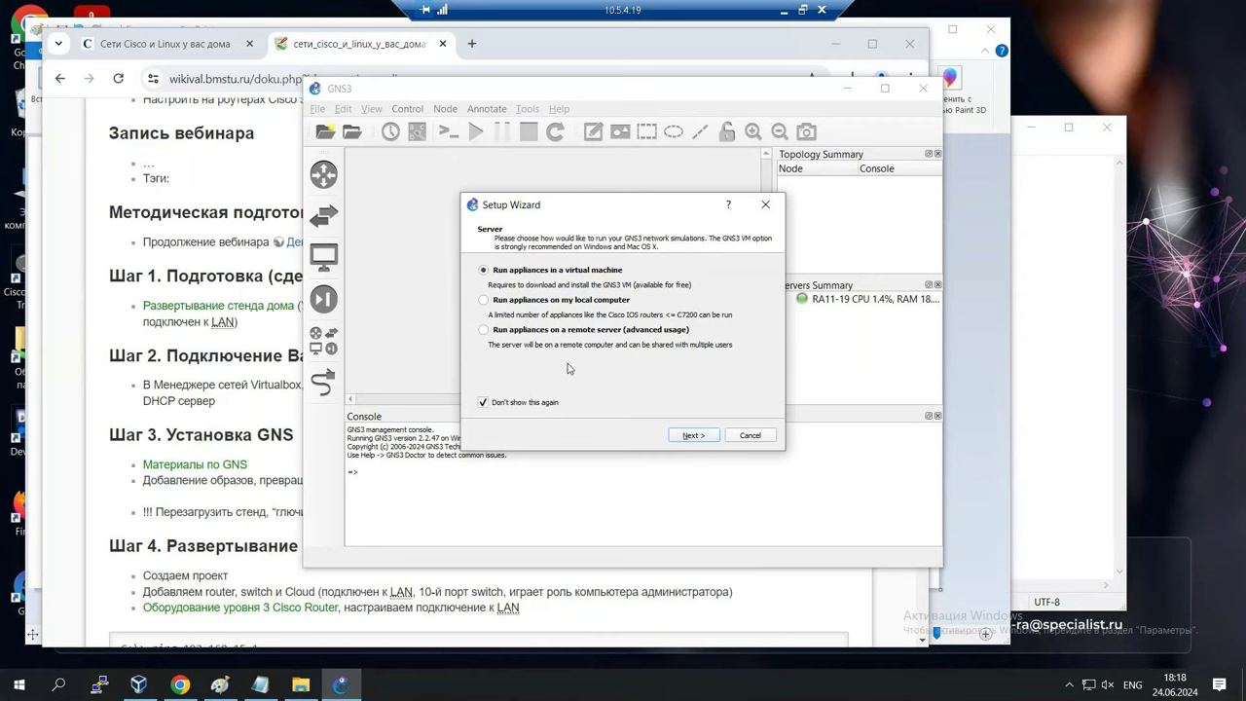
pyautogui.click(552, 305)
pyautogui.click(703, 440)
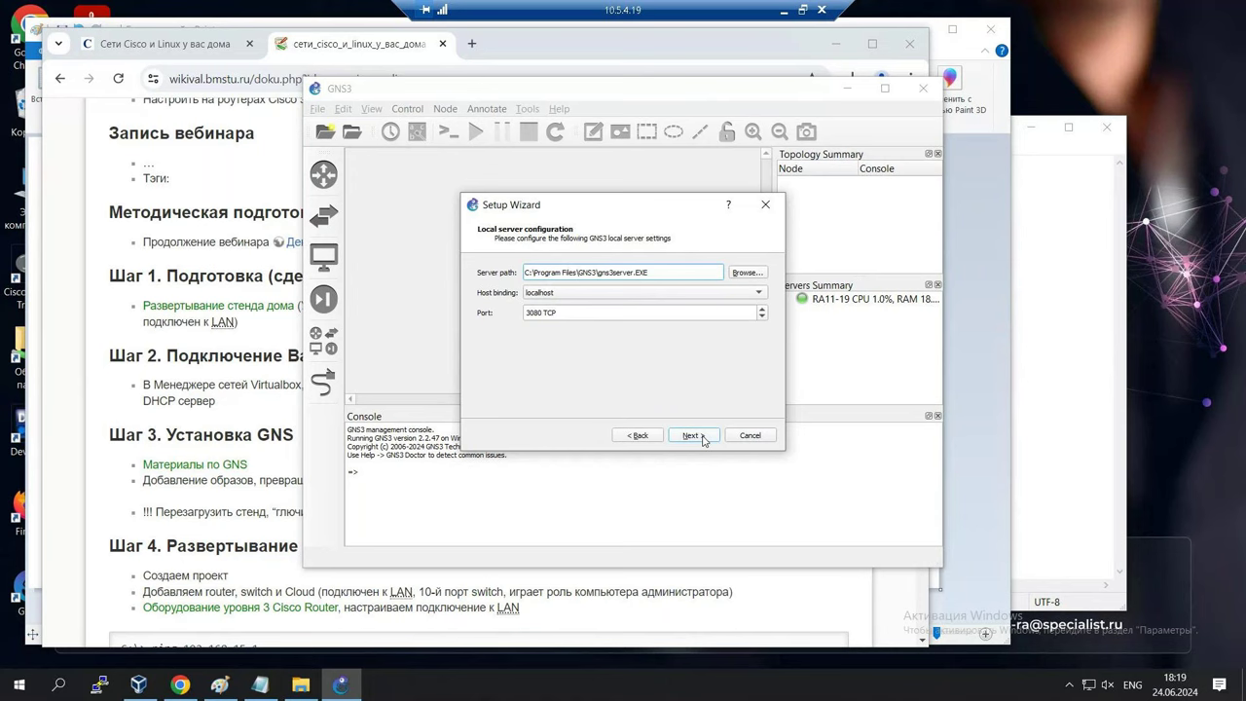
pyautogui.click(703, 440)
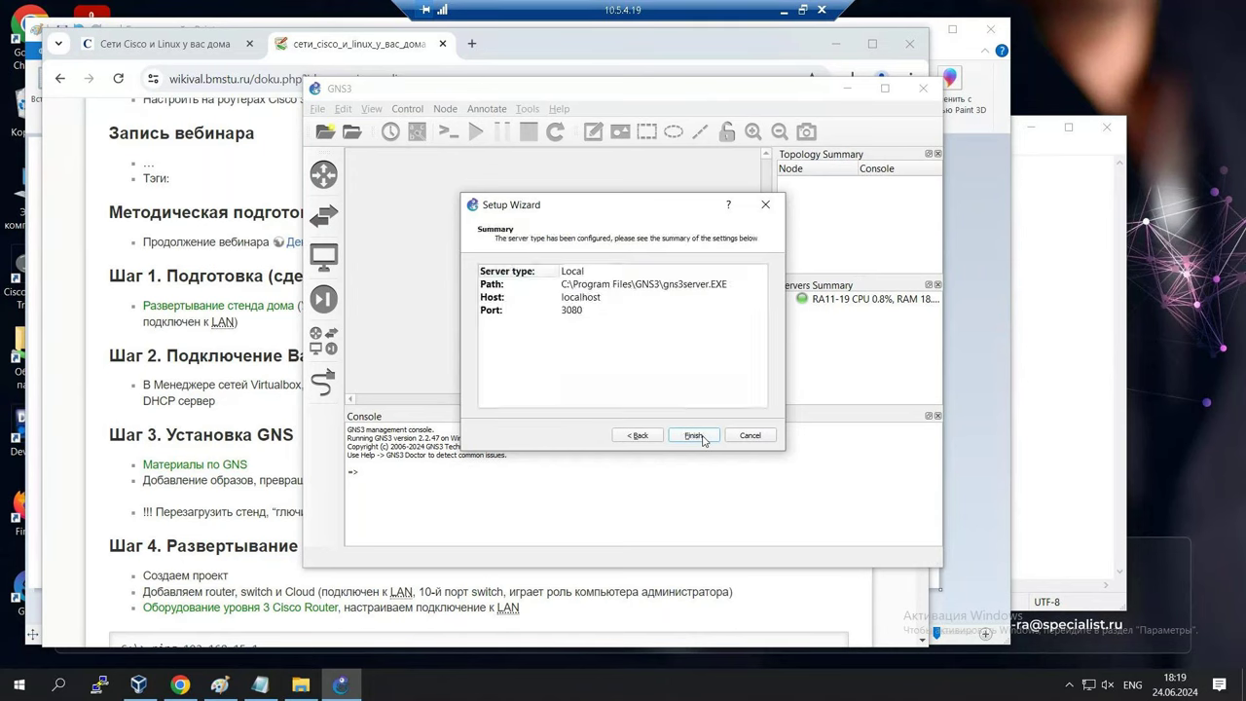
pyautogui.click(694, 435)
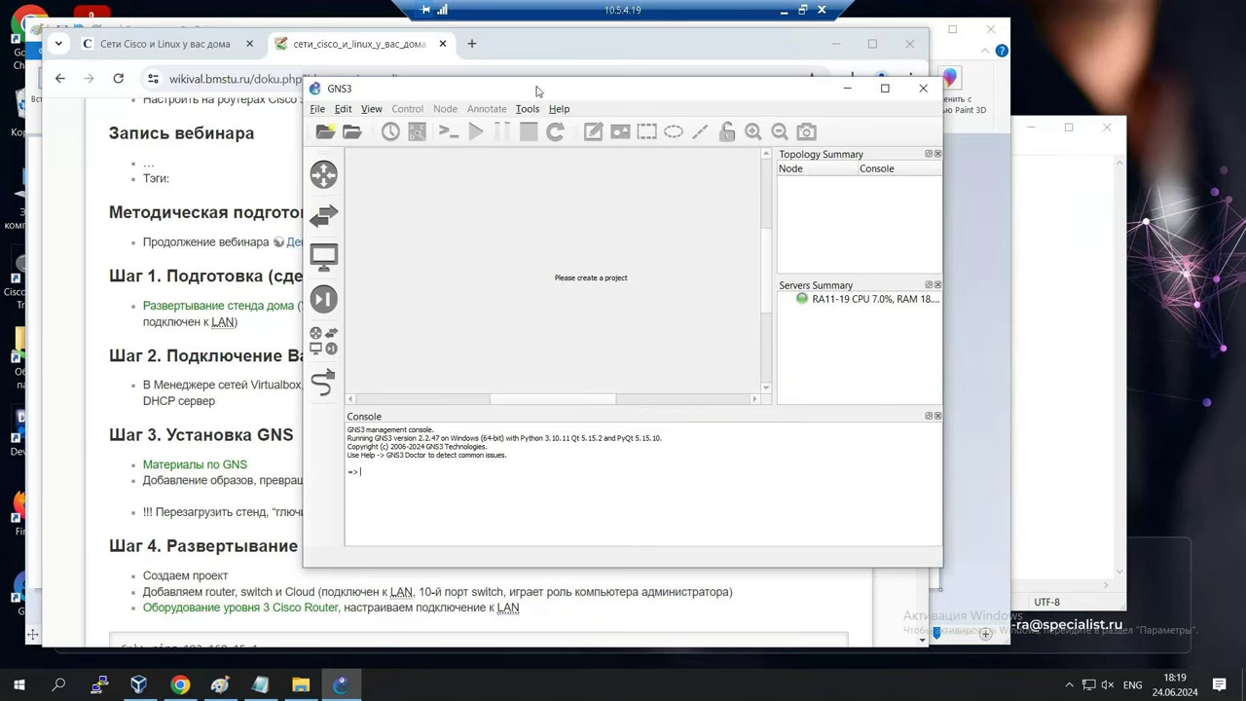
pyautogui.moveTo(541, 88); pyautogui.dragTo(360, 69)
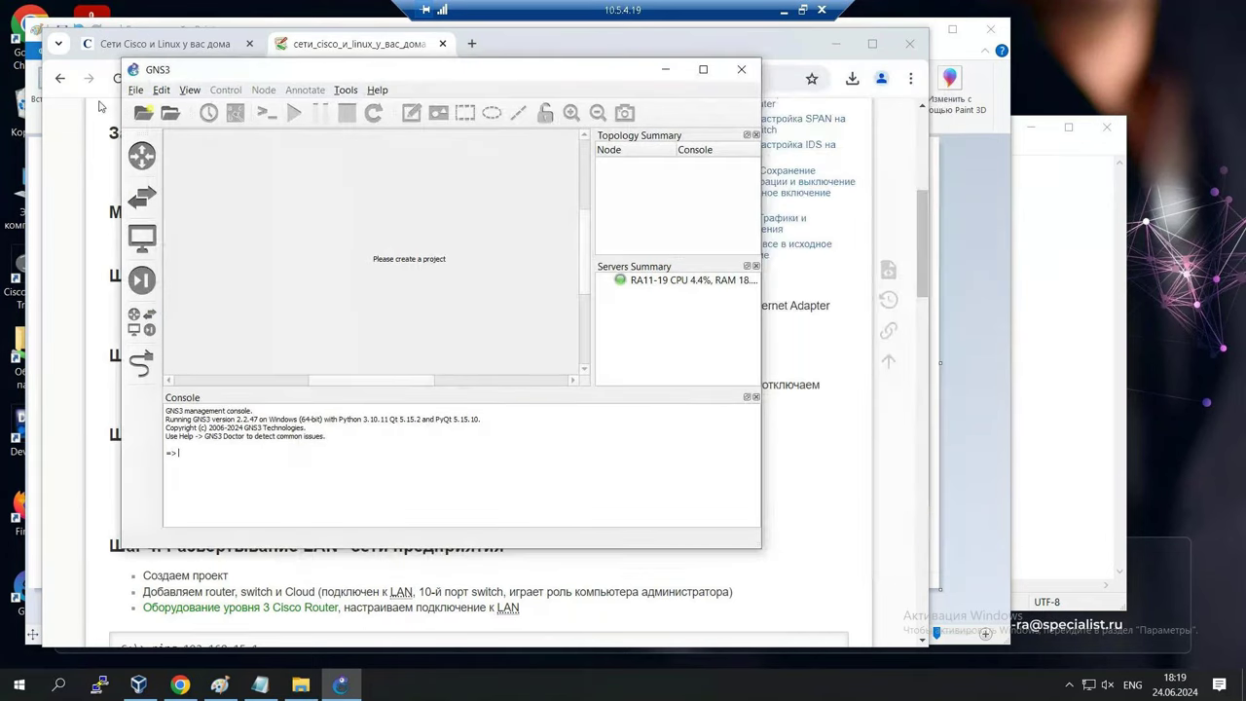
pyautogui.click(136, 91)
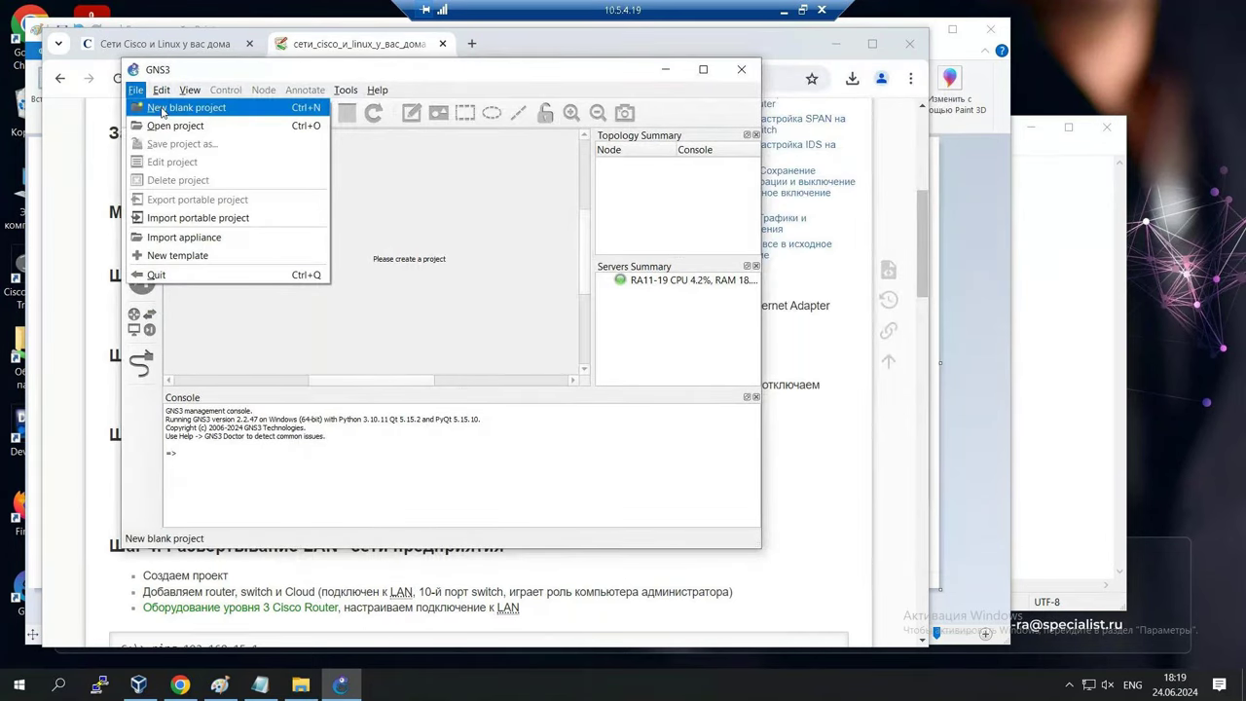
# Step: Create a blank project named pr1 and enlarge the GNS3 window
pyautogui.click(163, 109)
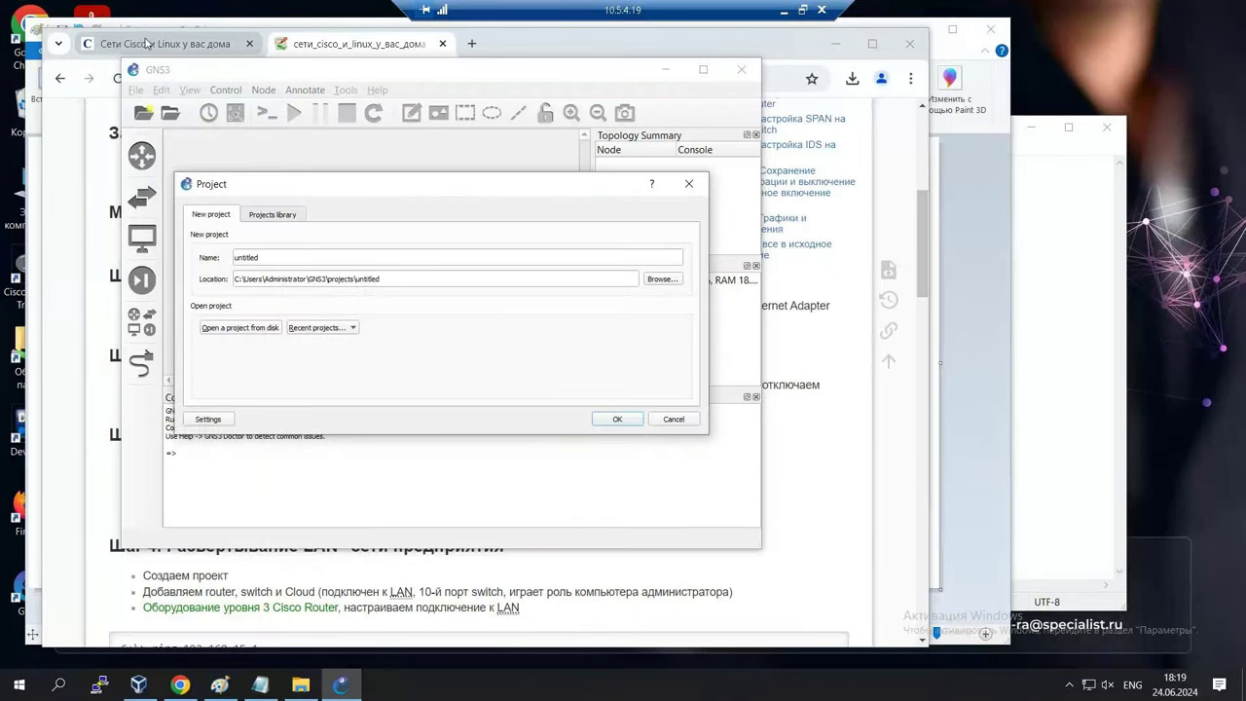
pyautogui.click(394, 47)
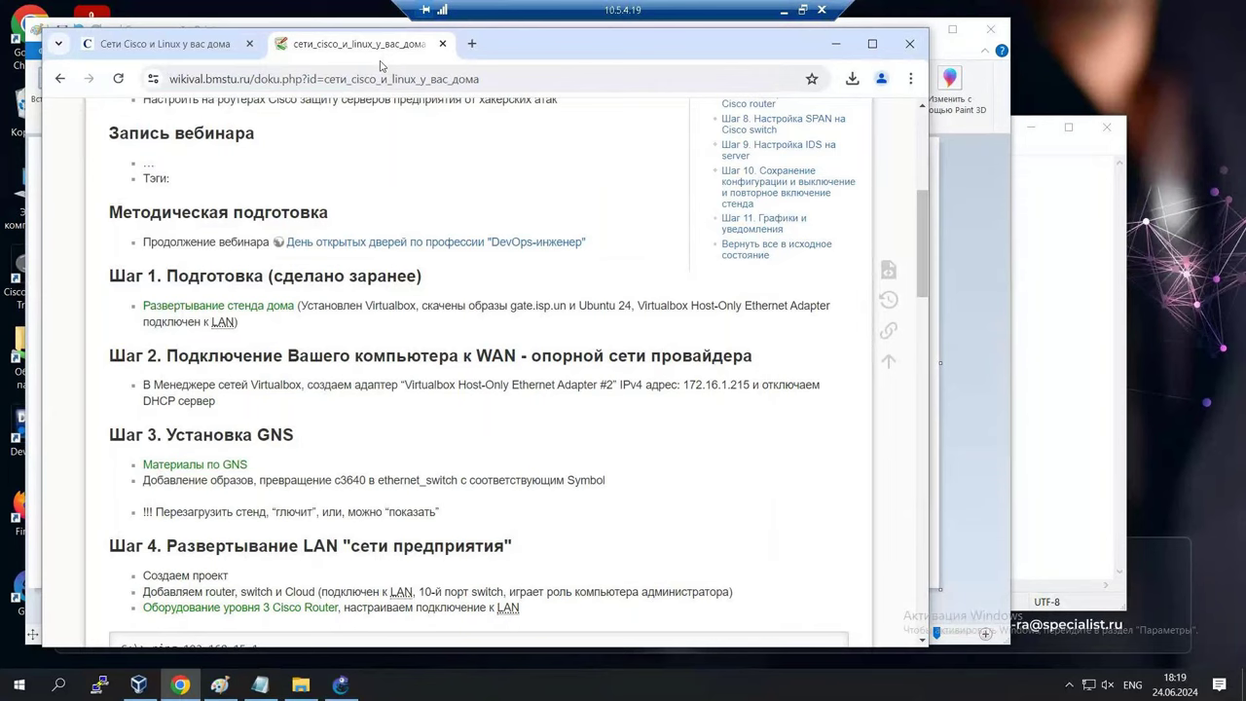
pyautogui.click(381, 68)
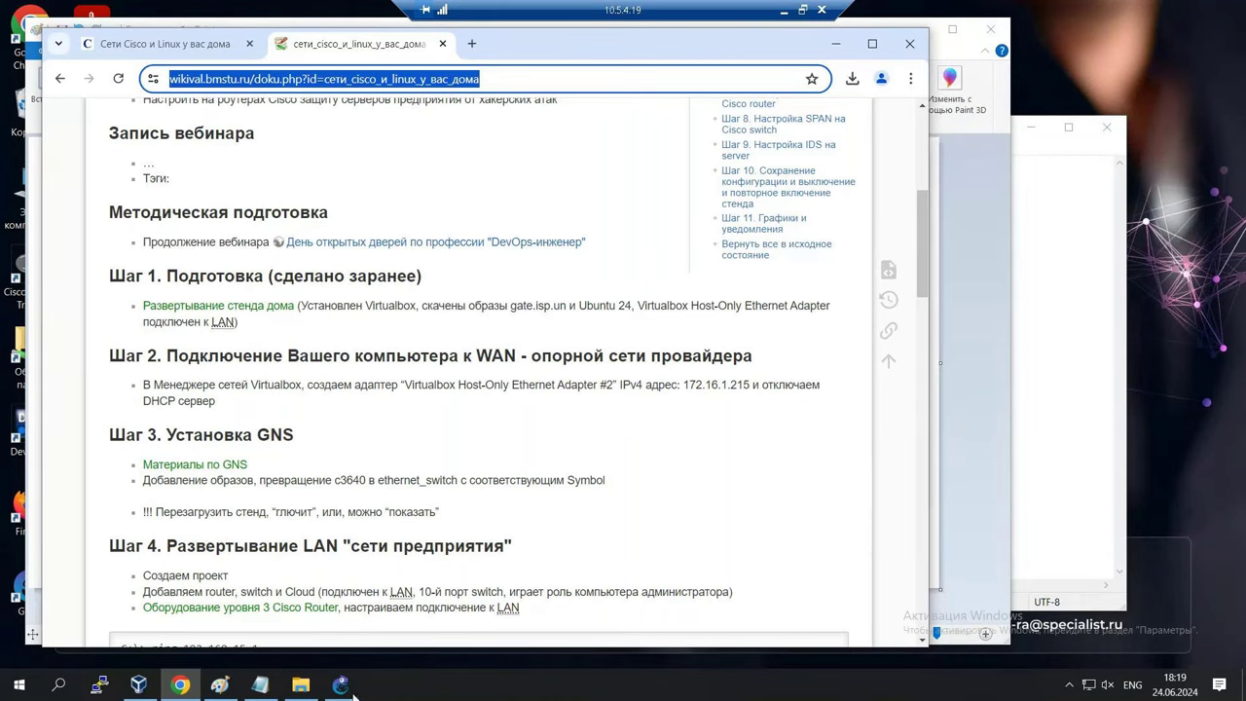
pyautogui.click(348, 692)
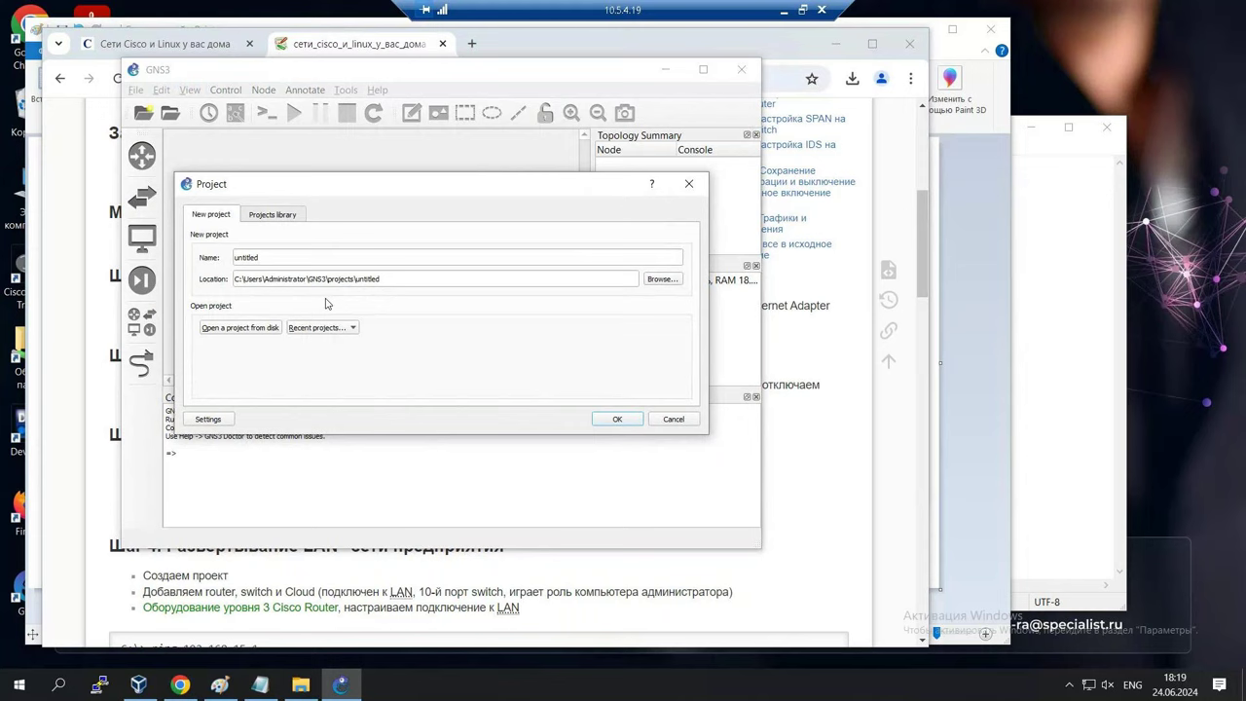
pyautogui.doubleClick(310, 251)
pyautogui.write('pr1')
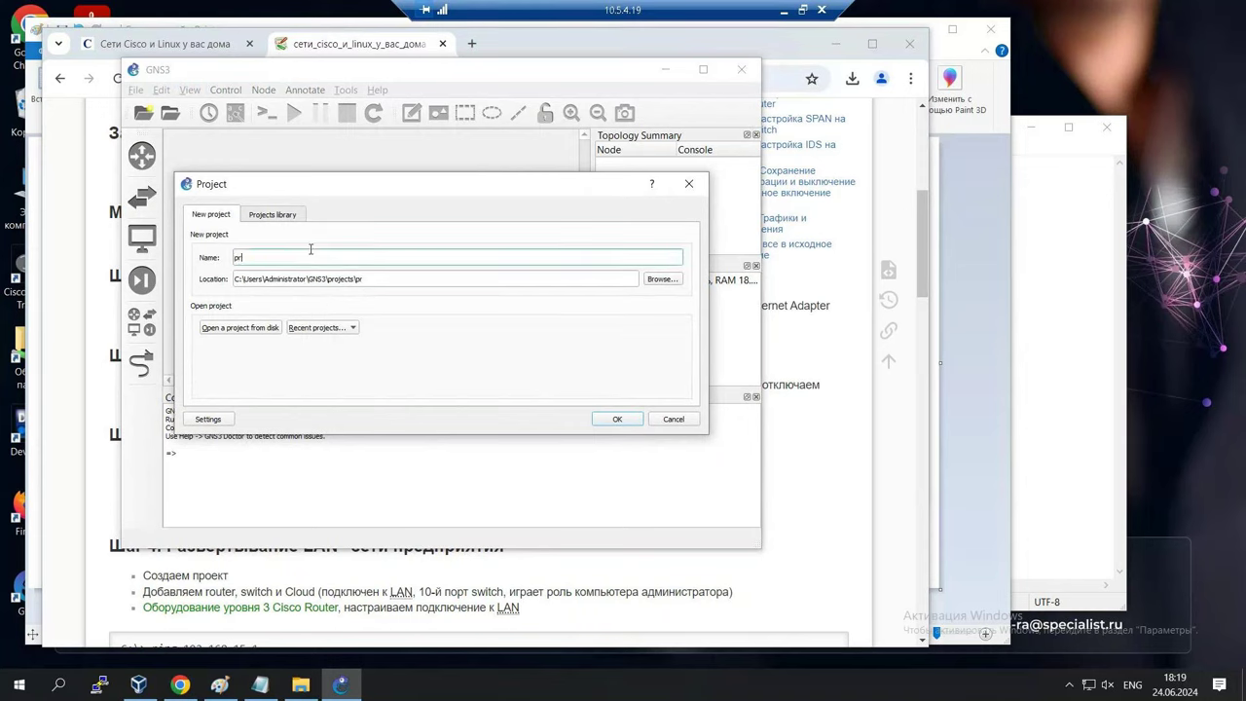
pyautogui.click(619, 418)
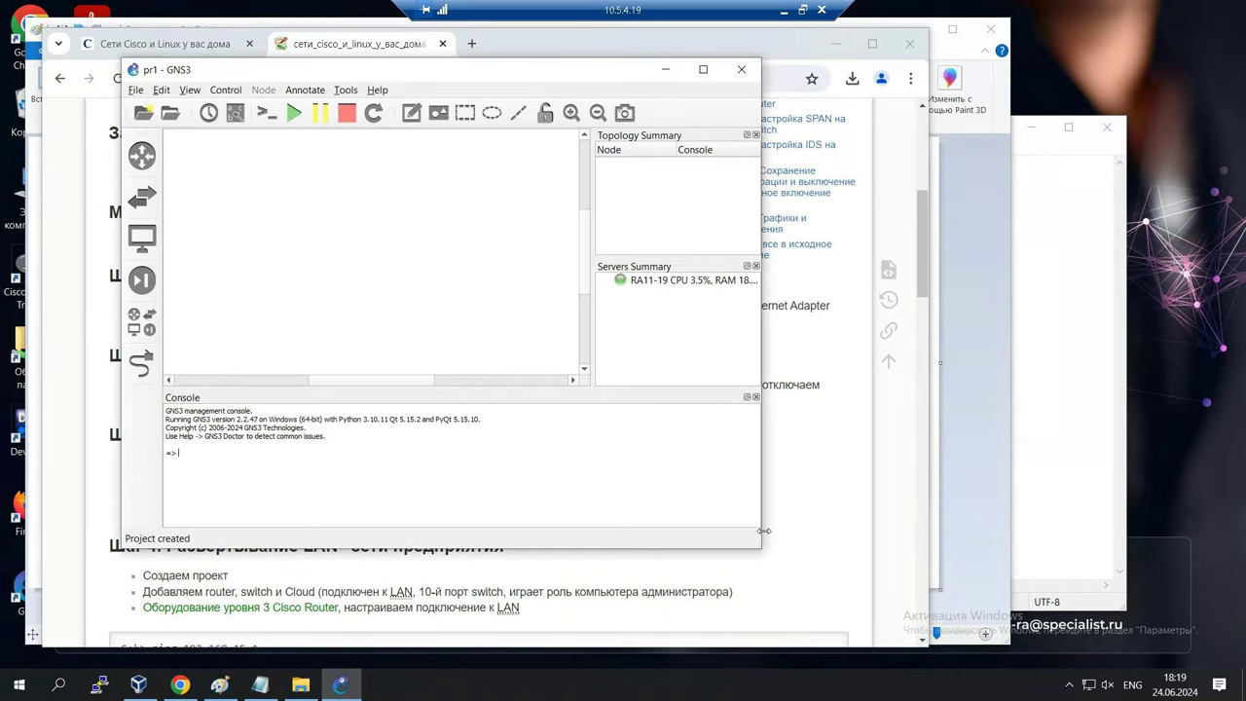
pyautogui.moveTo(766, 551); pyautogui.dragTo(915, 582)
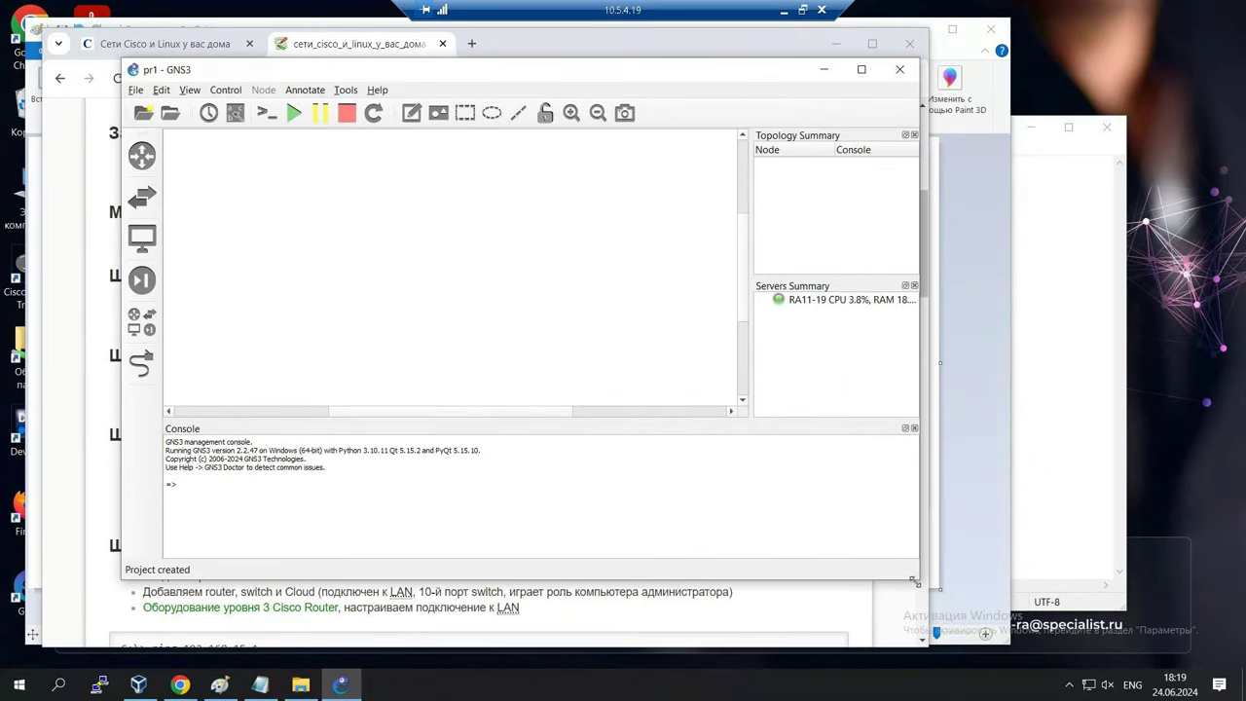
pyautogui.click(162, 90)
# Step: Start a new IOS router template using c7200-is-mz.123-21.bin from Downloads
pyautogui.click(187, 163)
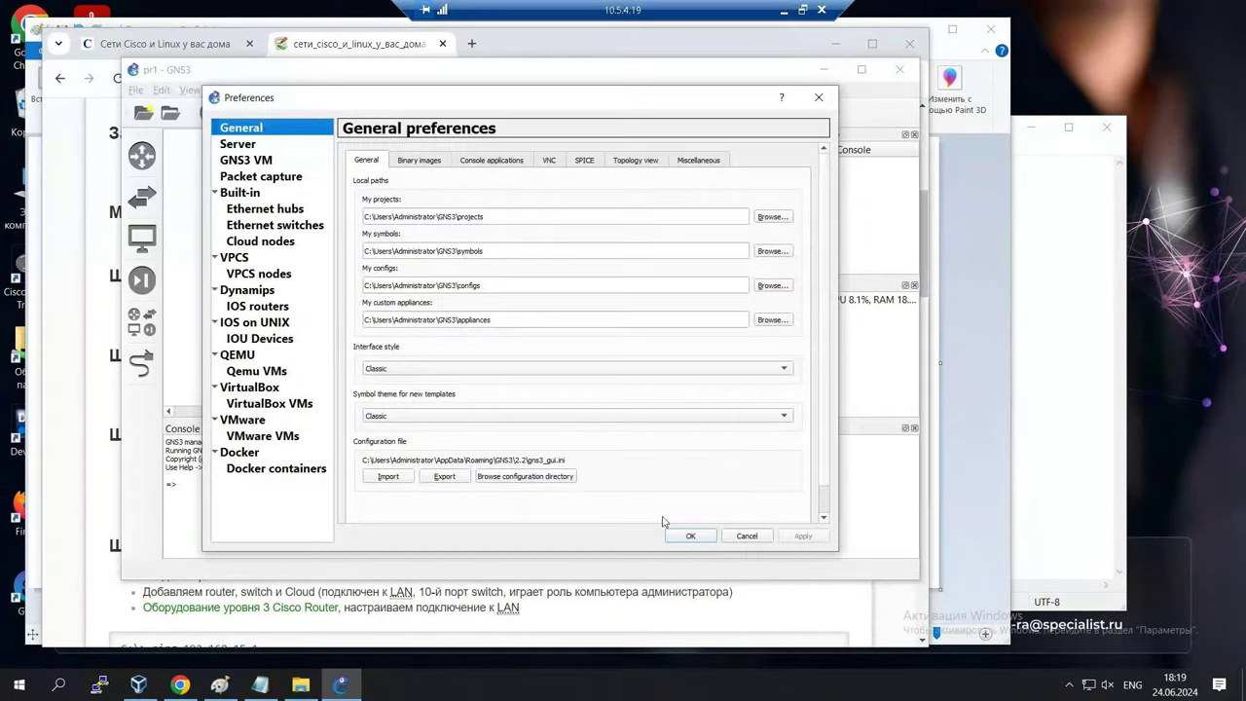
pyautogui.click(739, 538)
pyautogui.click(162, 89)
pyautogui.click(189, 163)
pyautogui.click(261, 310)
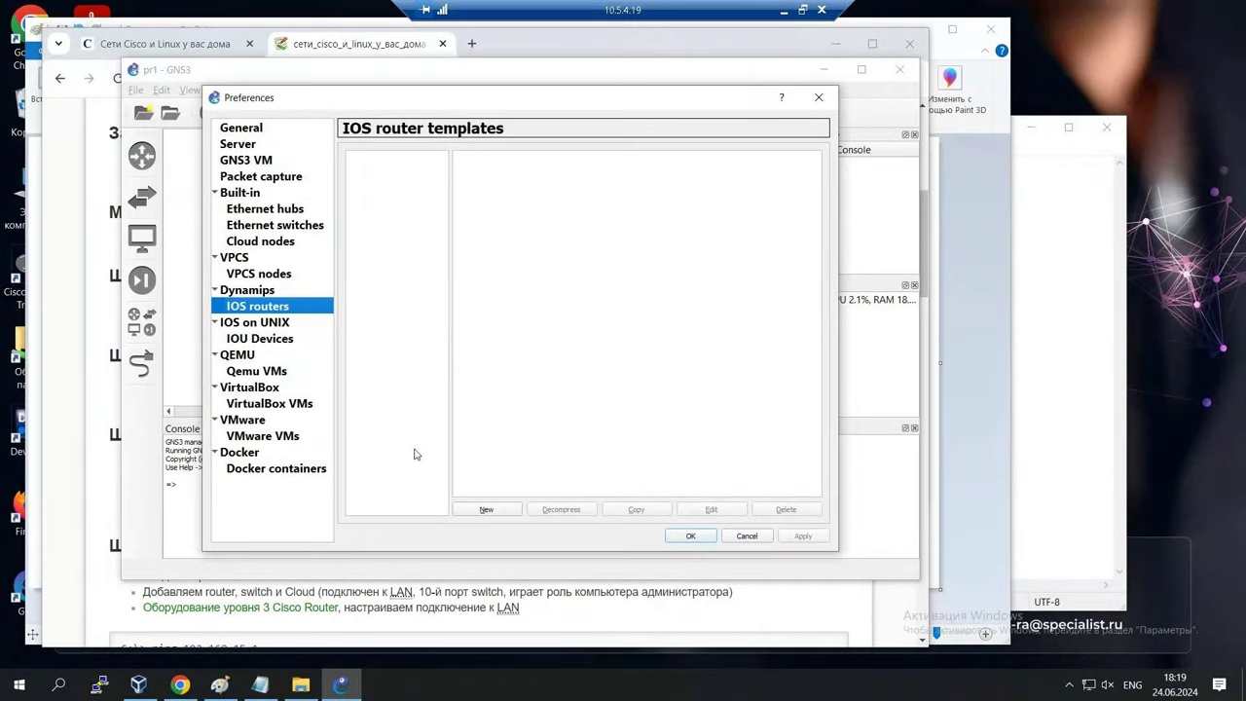
pyautogui.click(486, 510)
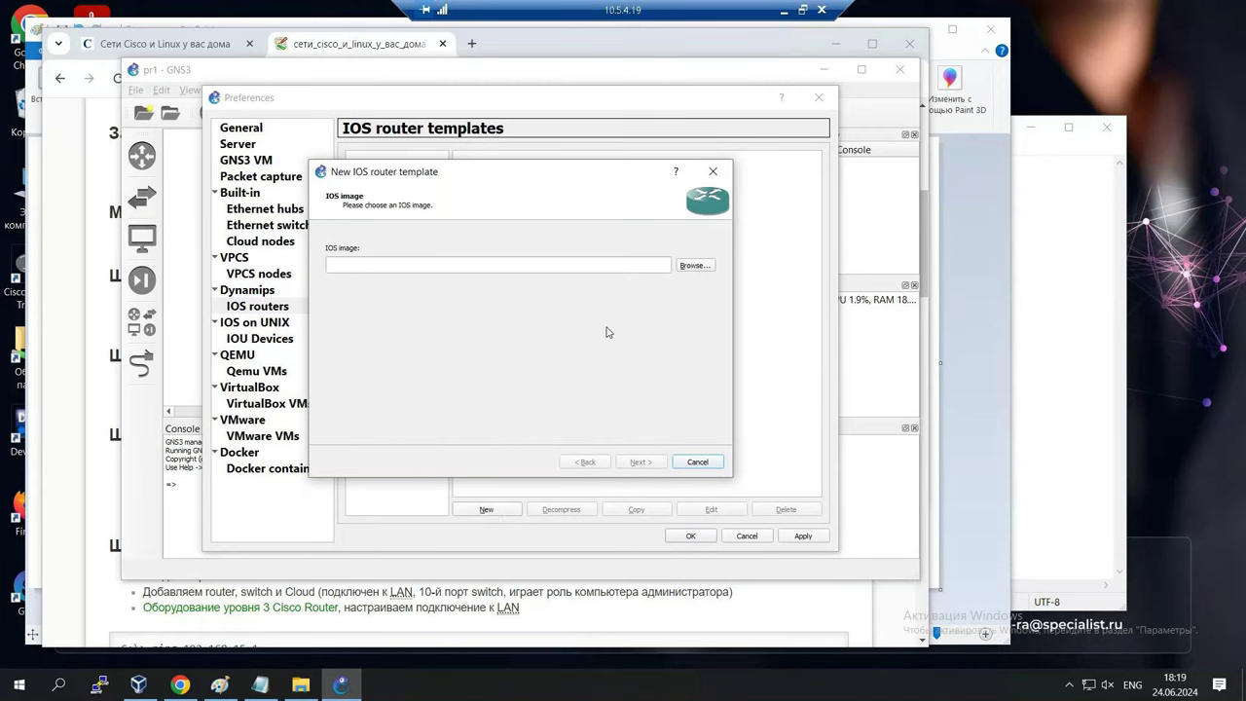
pyautogui.click(693, 266)
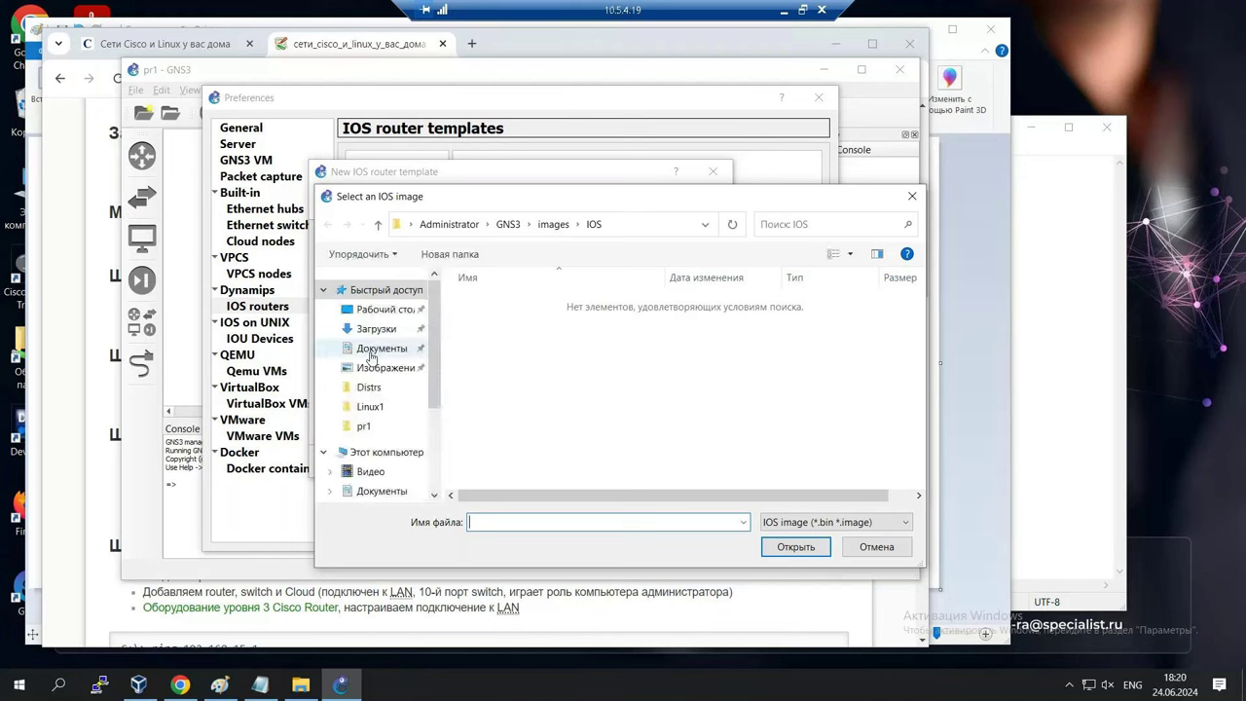
pyautogui.moveTo(431, 326); pyautogui.dragTo(437, 392)
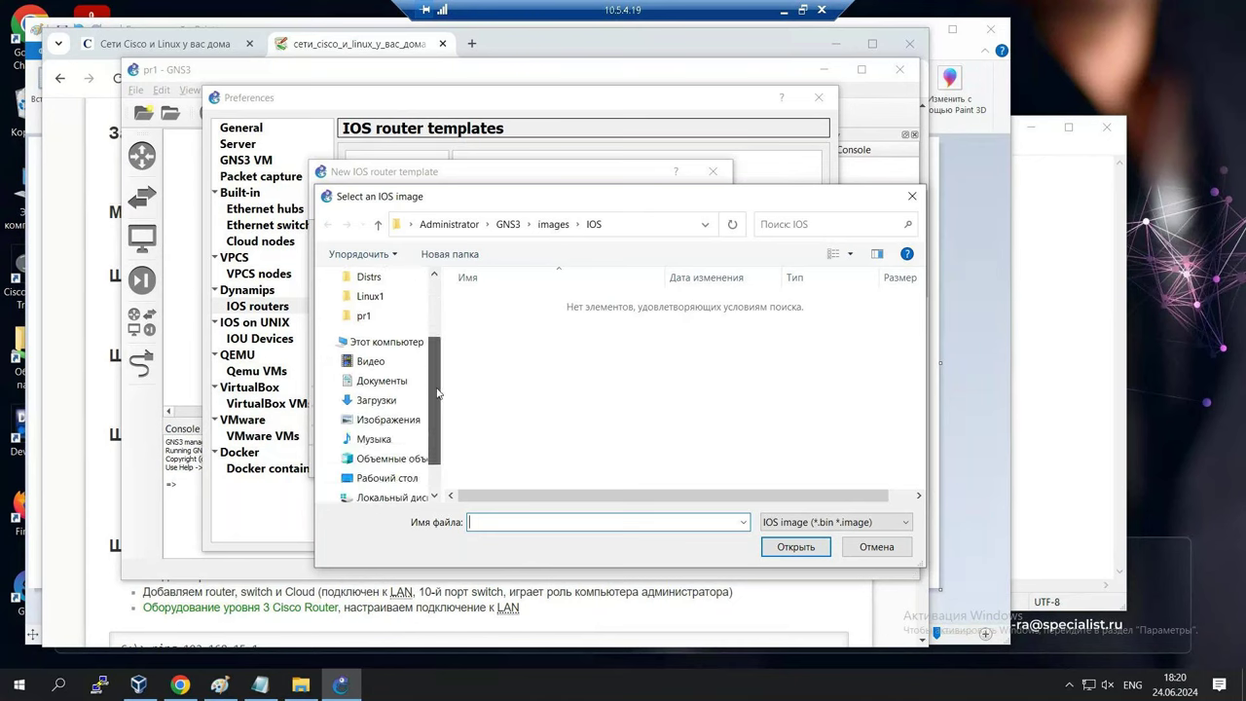
pyautogui.click(389, 400)
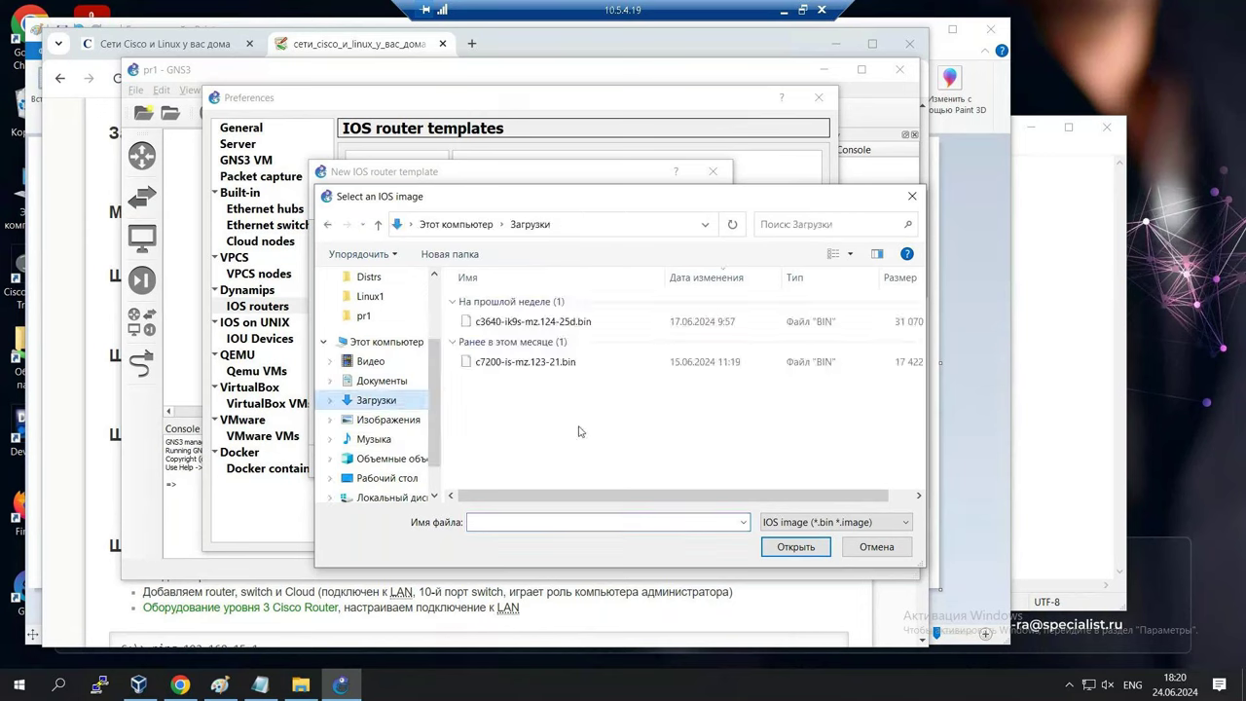
pyautogui.click(517, 366)
pyautogui.doubleClick(517, 366)
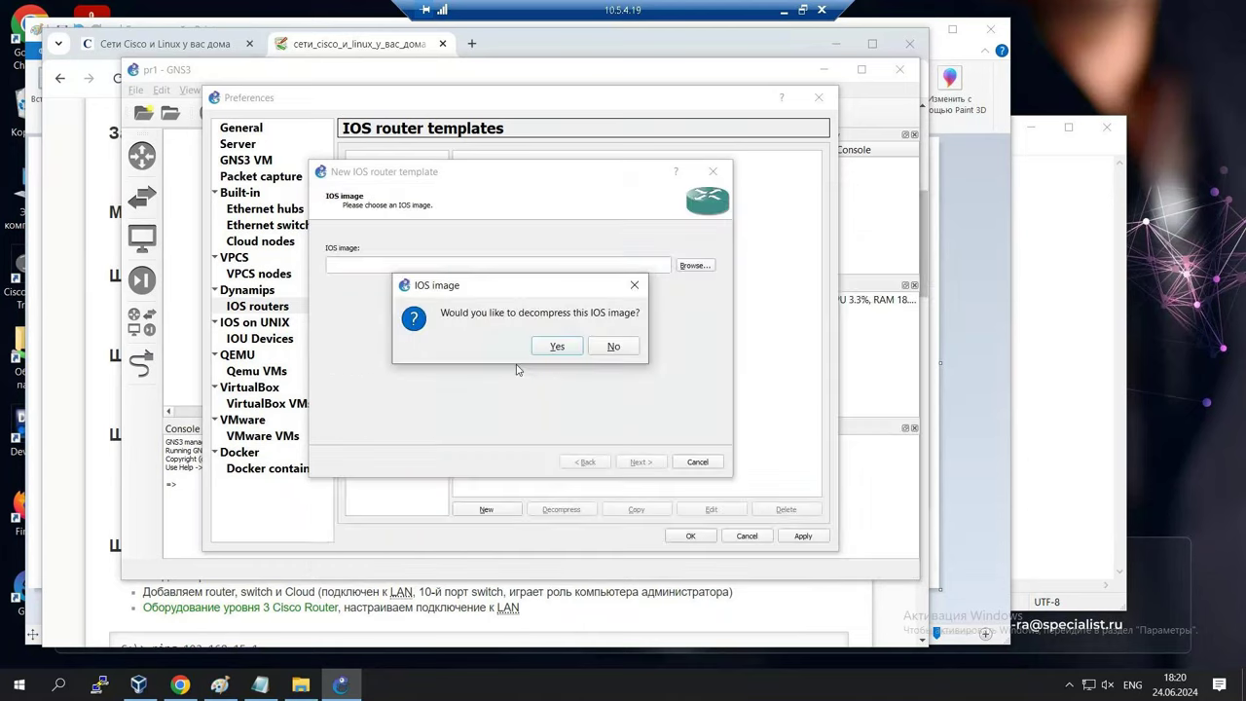
# Step: Decompress the image and finish the c7200 template with 512 MiB RAM and C7200-IO-FE
pyautogui.click(555, 348)
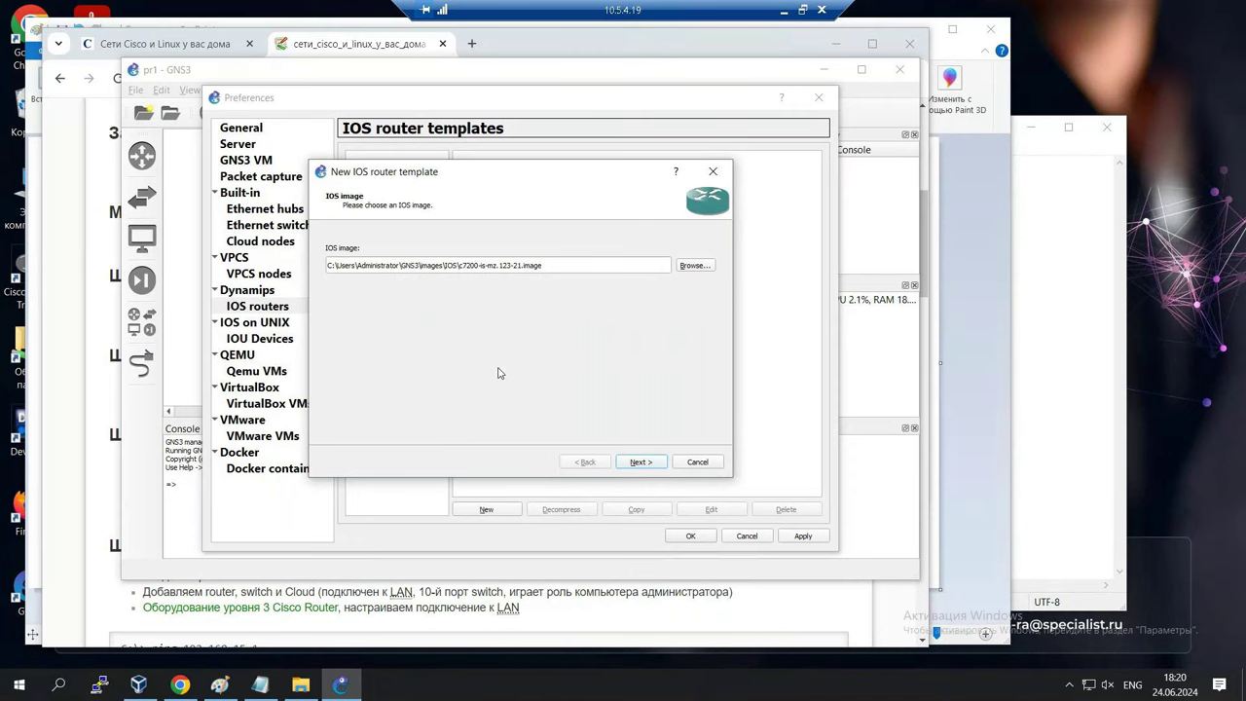
pyautogui.click(642, 462)
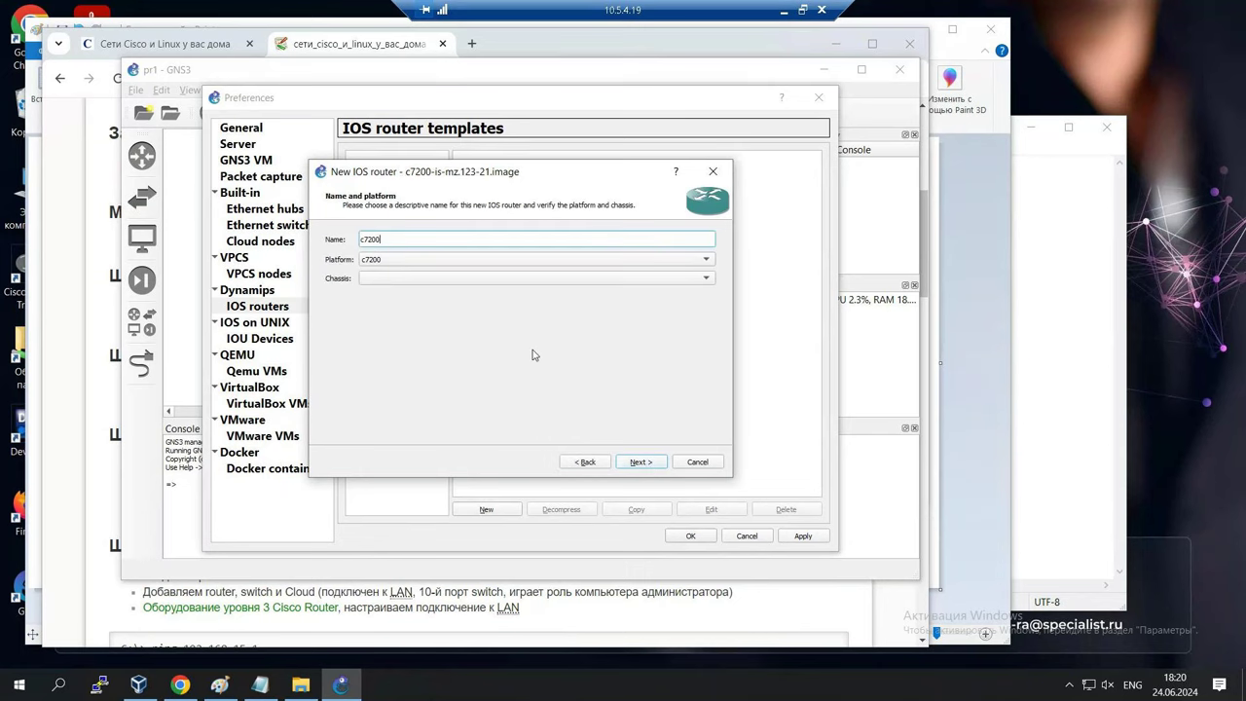
pyautogui.click(545, 282)
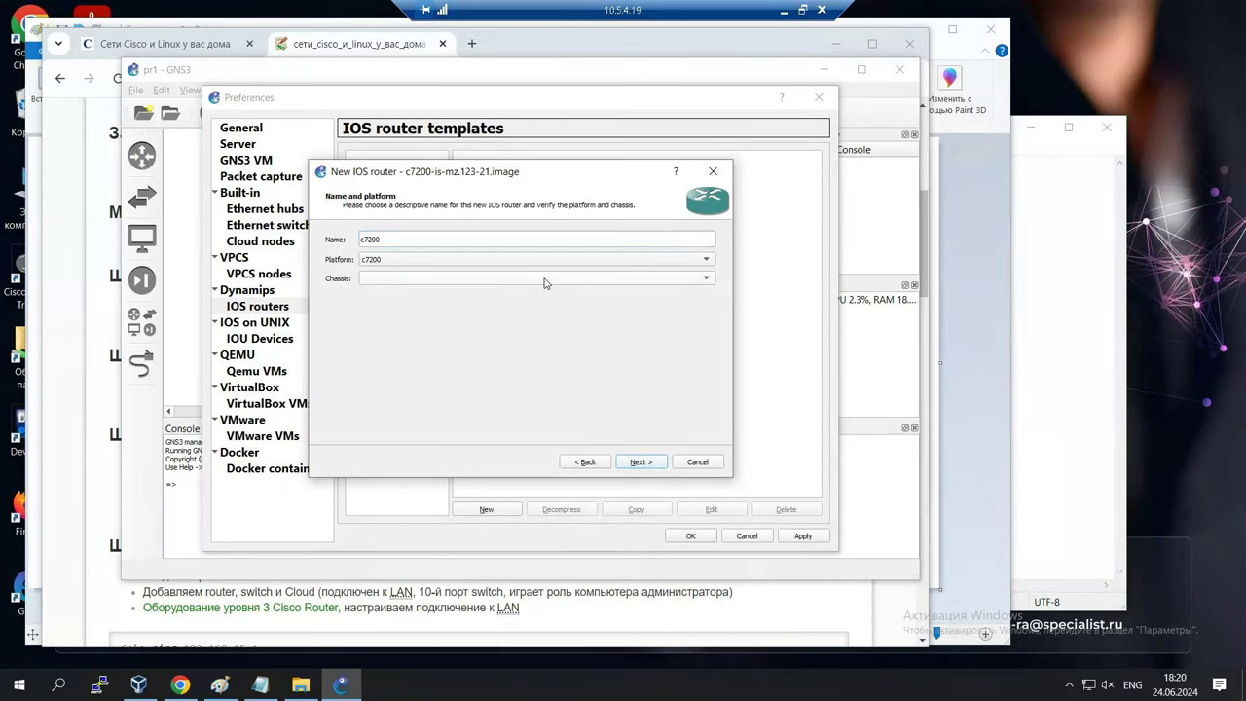
pyautogui.click(639, 463)
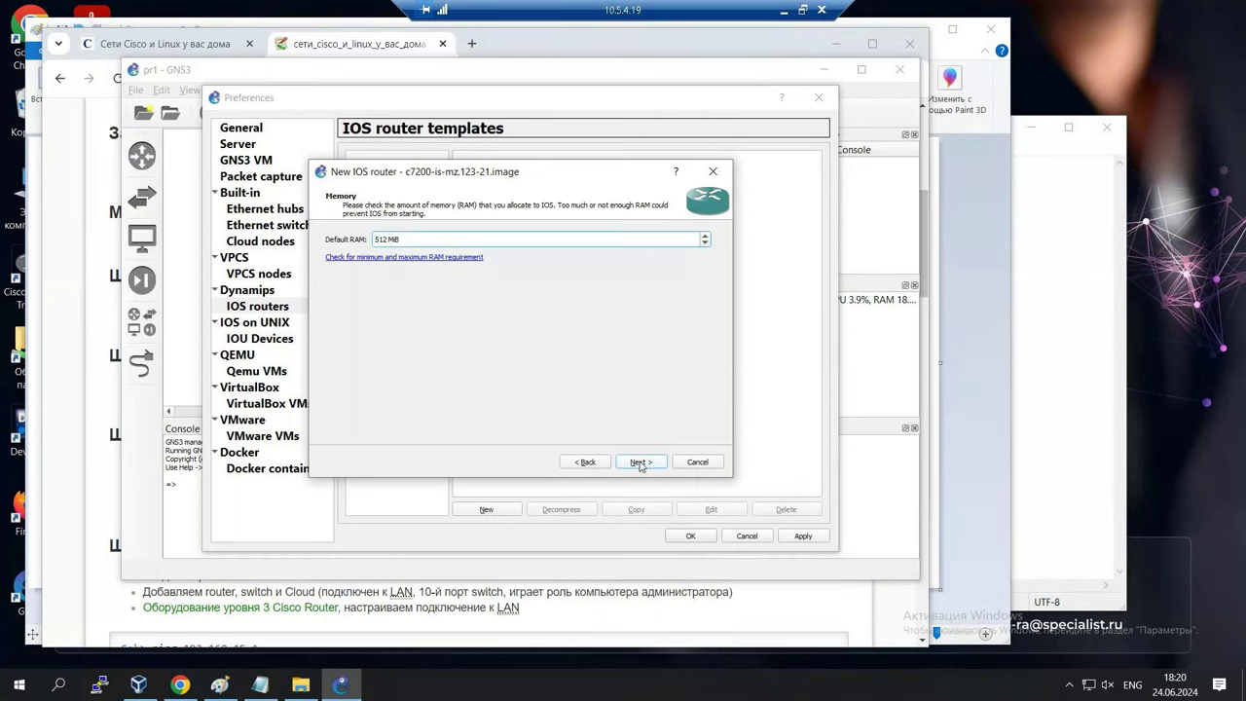
pyautogui.click(639, 462)
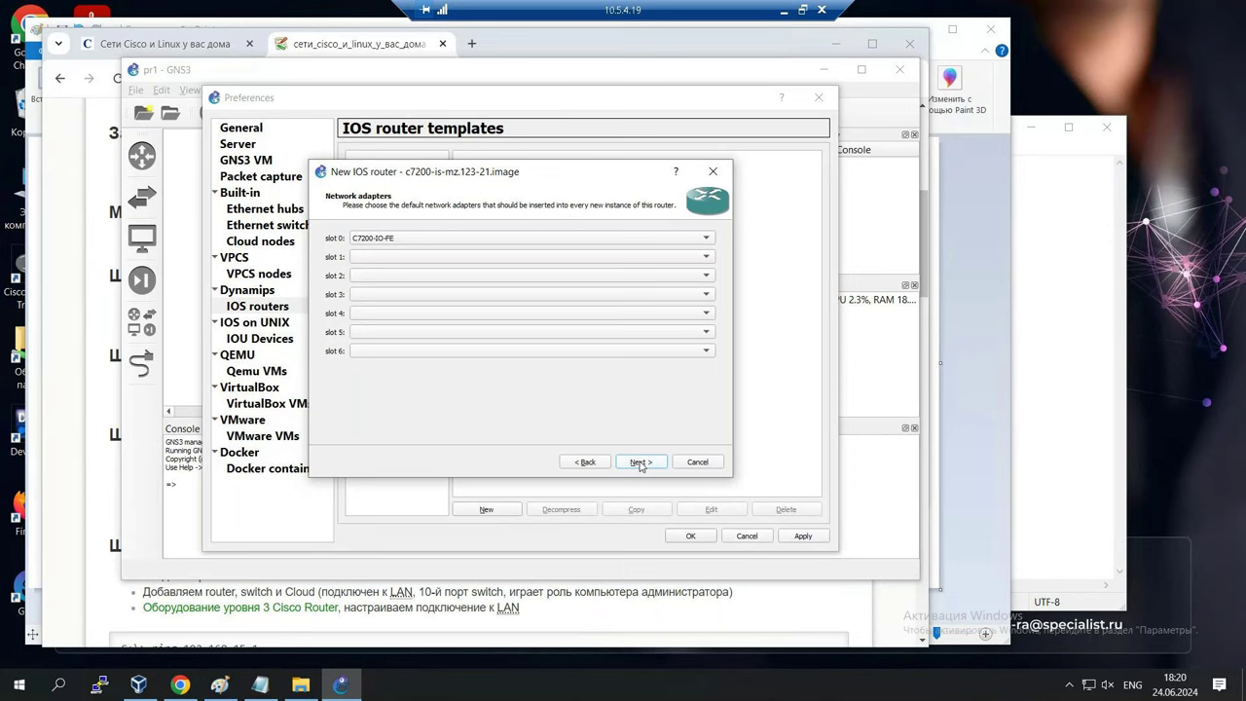
pyautogui.click(639, 462)
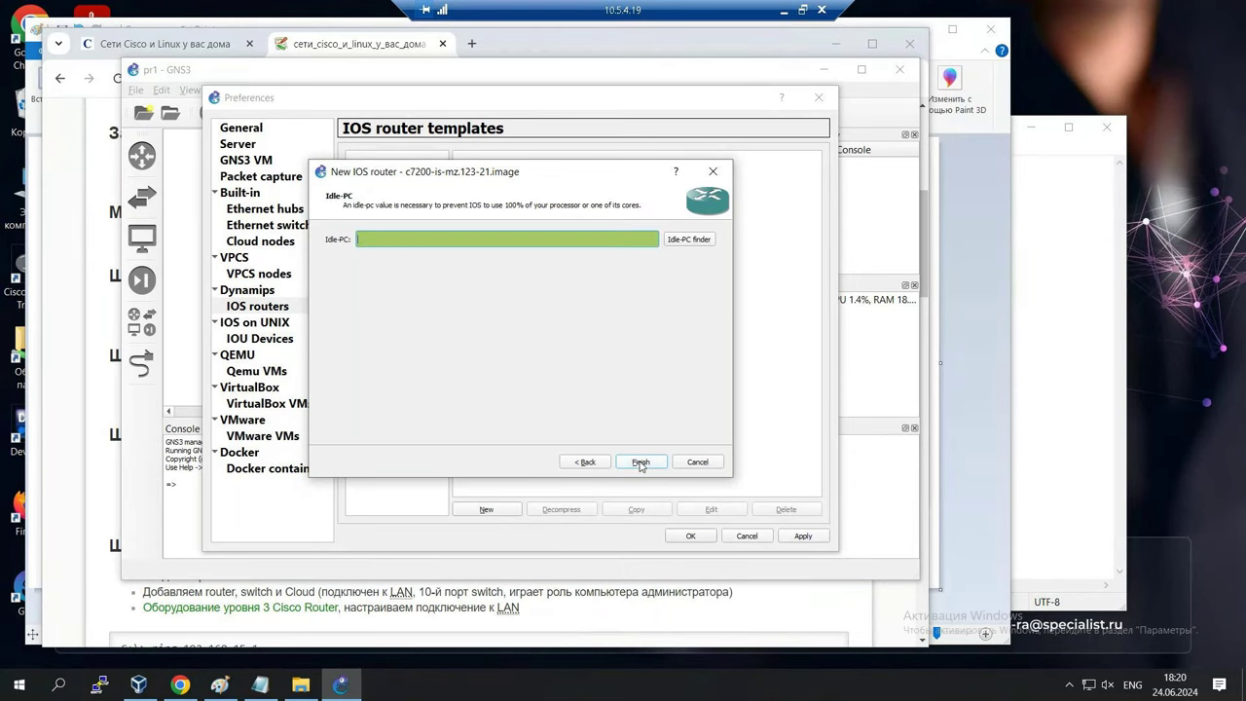
pyautogui.click(640, 462)
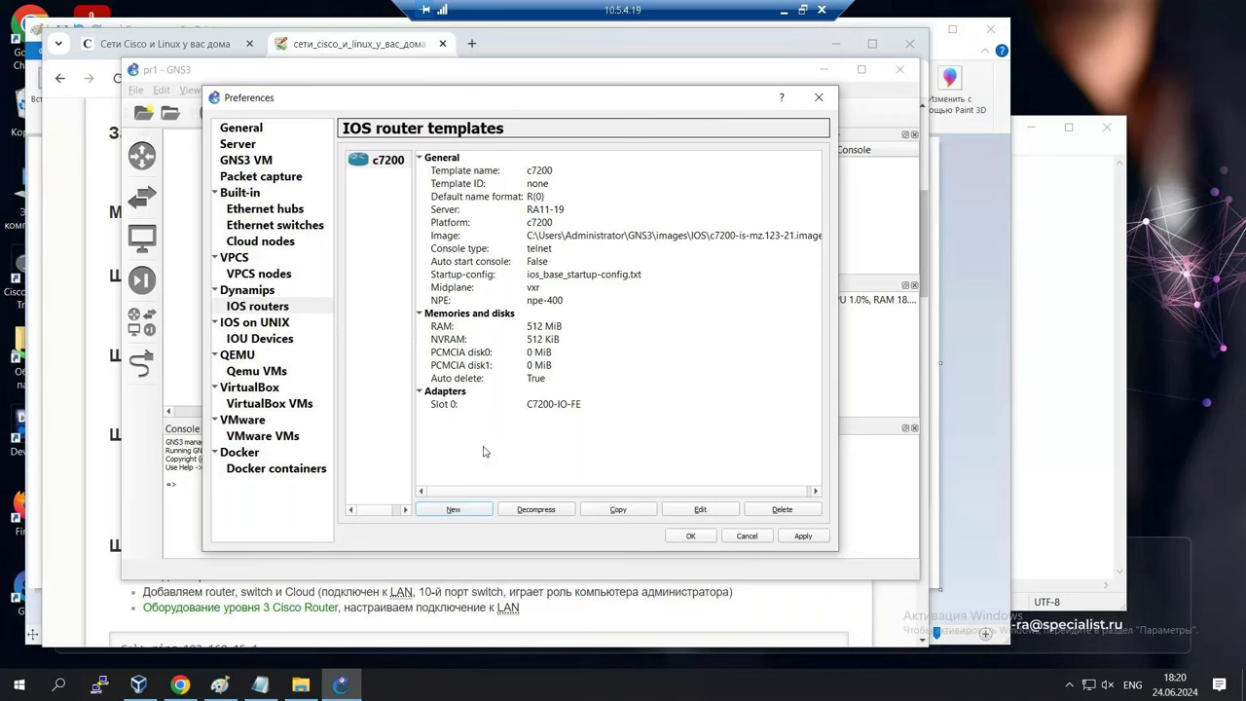
pyautogui.click(457, 510)
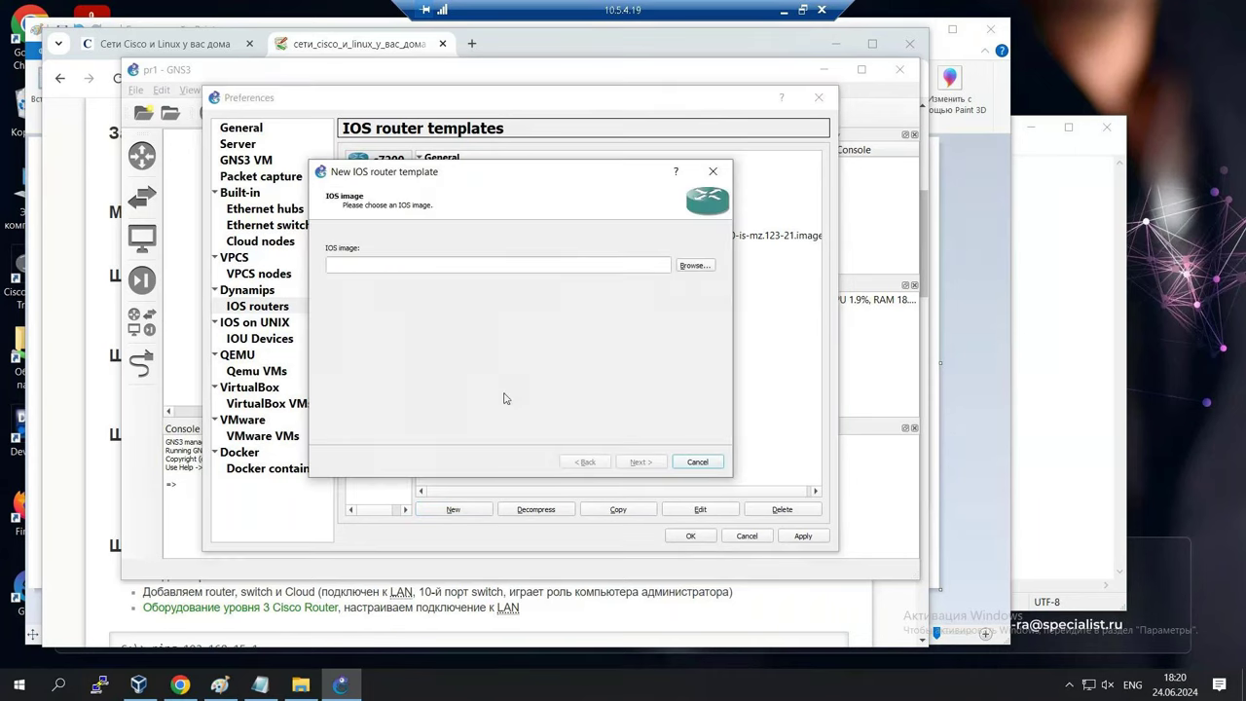
# Step: Select and decompress the c3640-ik9s-mz.124-25d.bin image for a new IOS router template
pyautogui.click(705, 268)
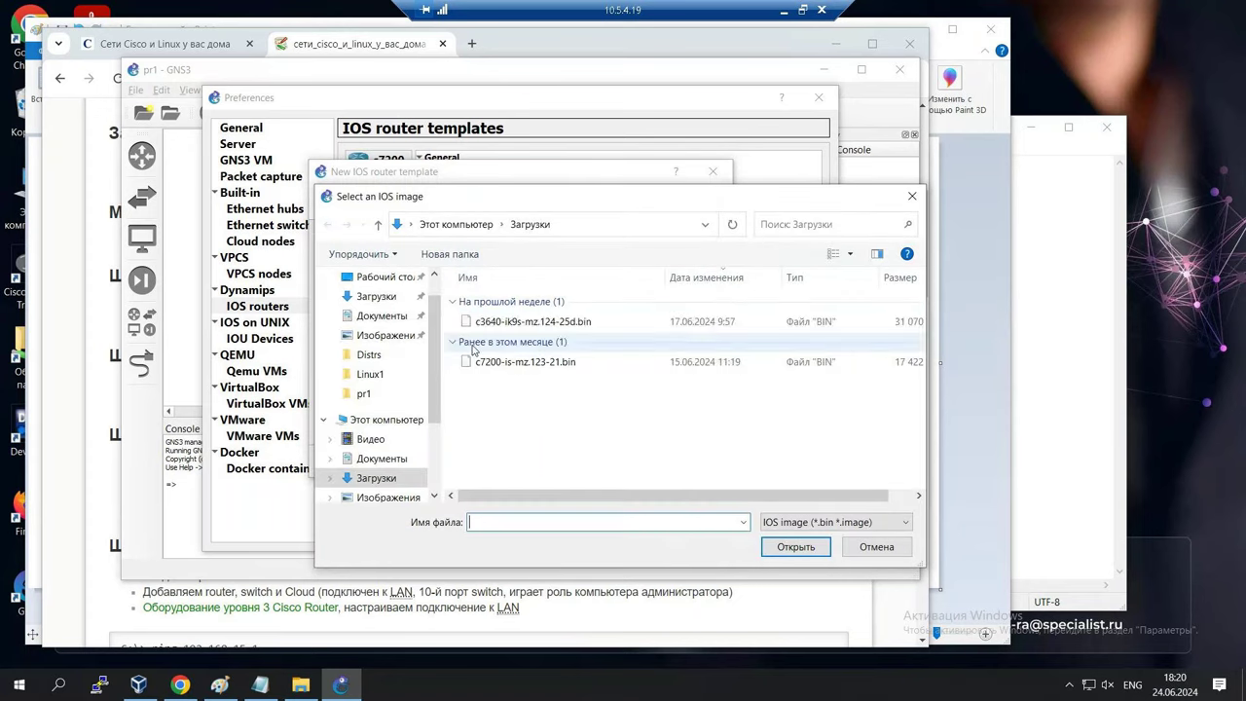
pyautogui.click(513, 324)
pyautogui.doubleClick(514, 324)
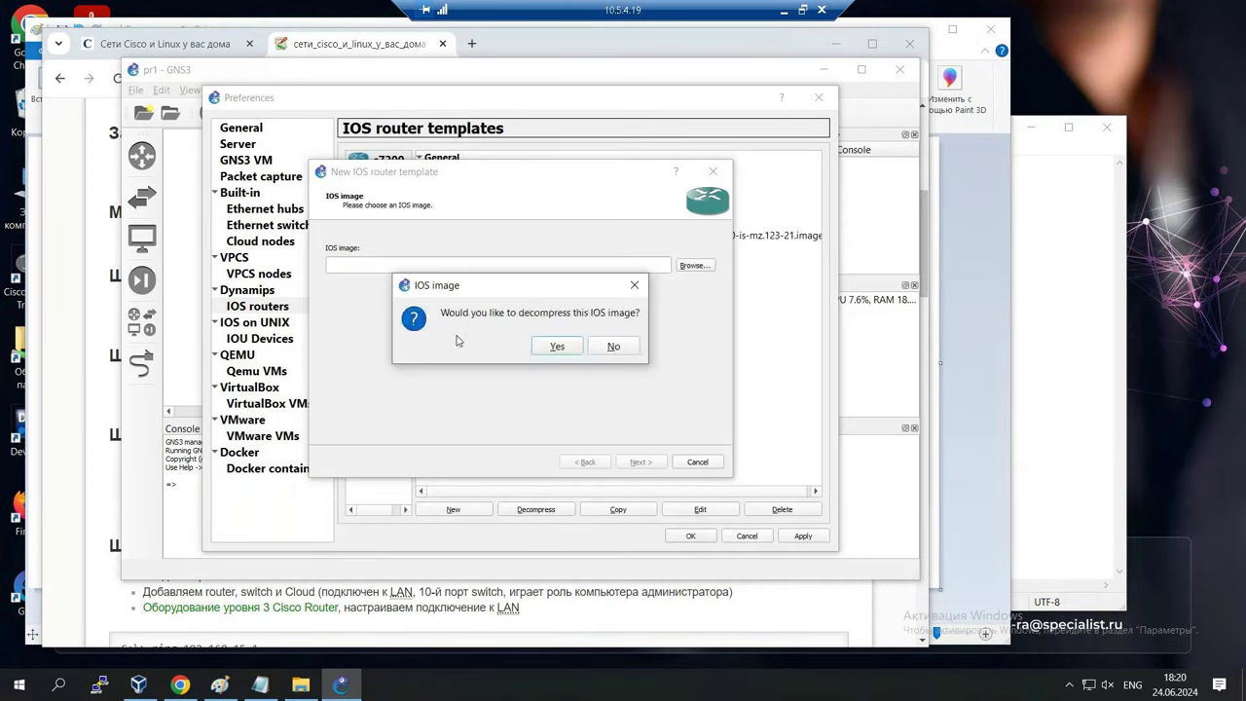
pyautogui.click(557, 346)
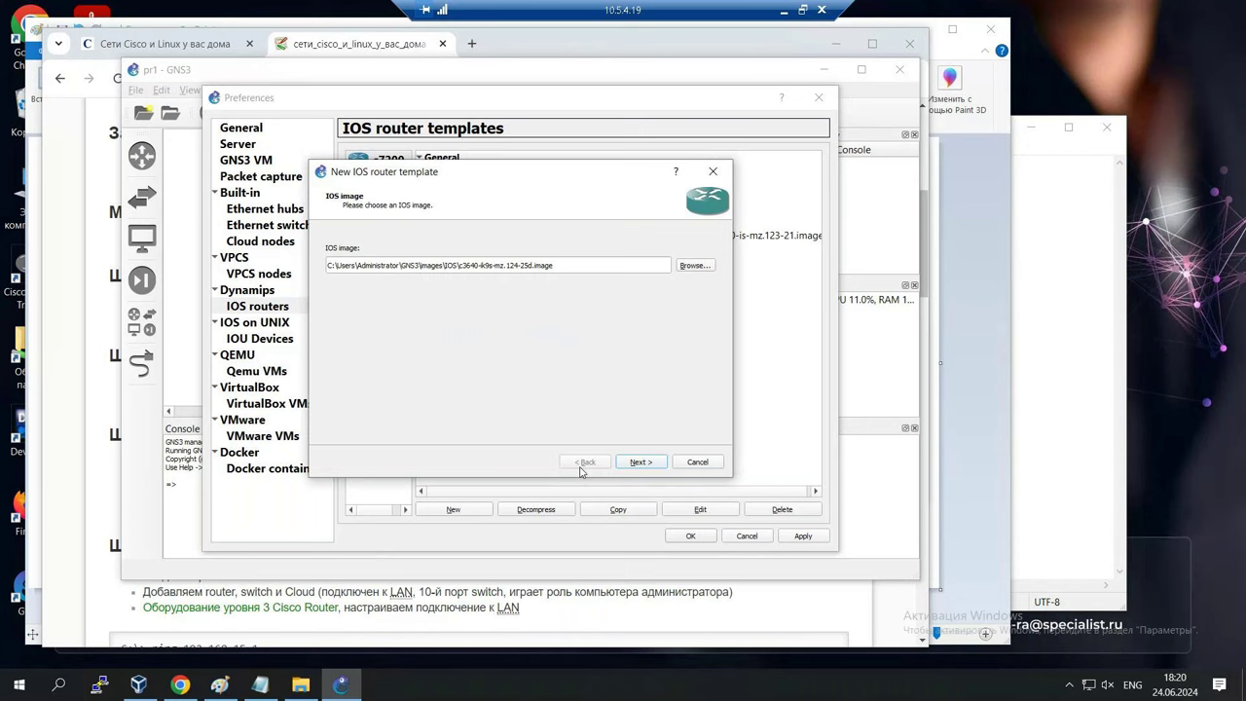
pyautogui.click(642, 463)
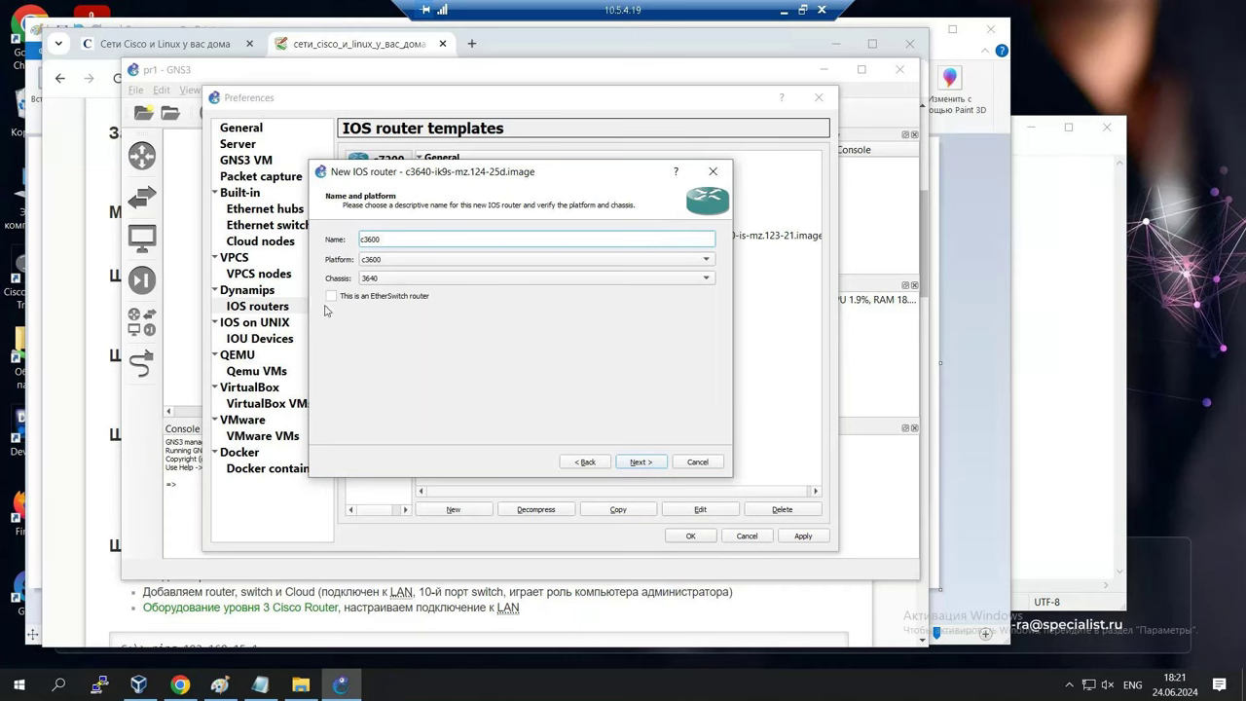
# Step: Keep 192 MiB RAM, put an NM-16ESW module in slot 0, and finish the c3600 template
pyautogui.click(640, 463)
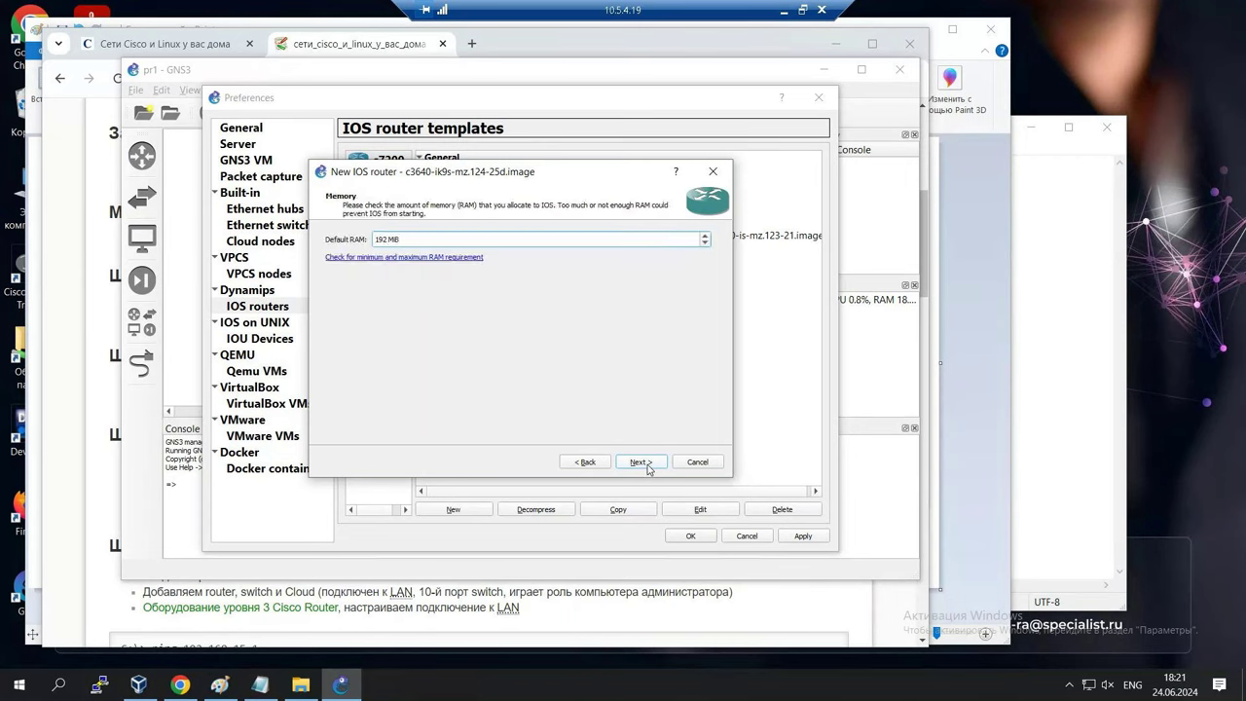
pyautogui.click(640, 464)
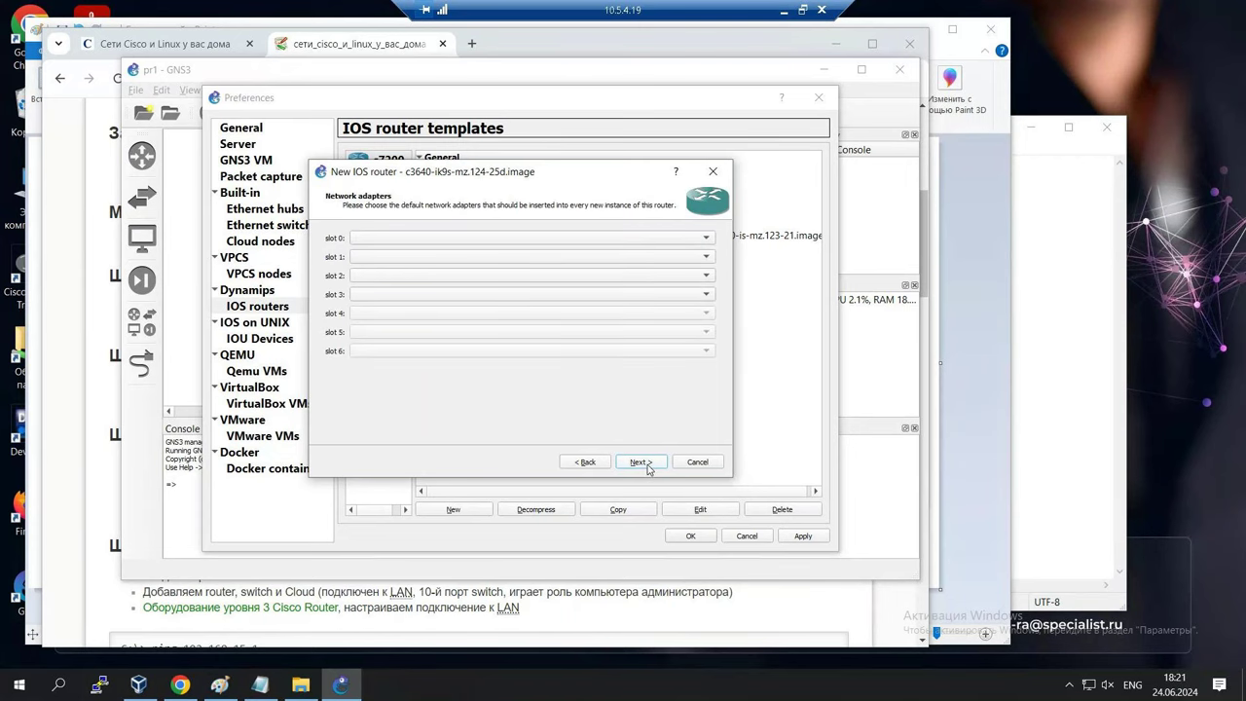
pyautogui.click(552, 243)
pyautogui.click(418, 296)
pyautogui.click(638, 463)
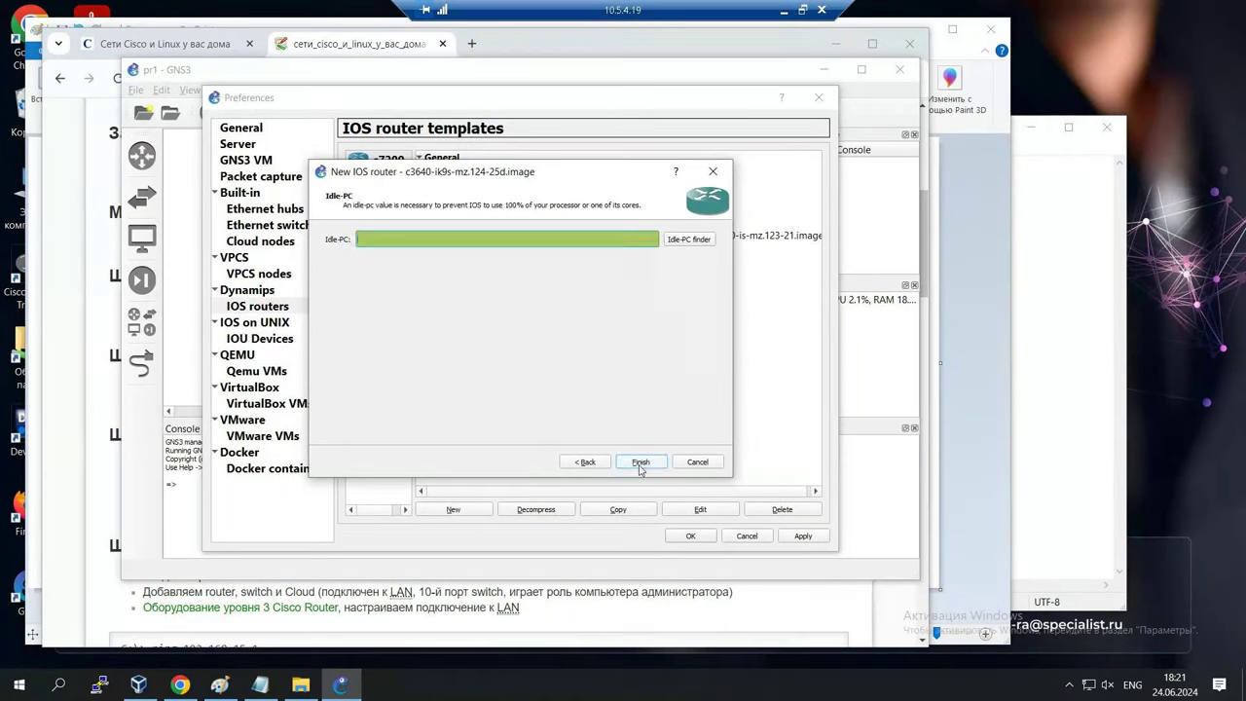
pyautogui.click(640, 463)
pyautogui.click(389, 183)
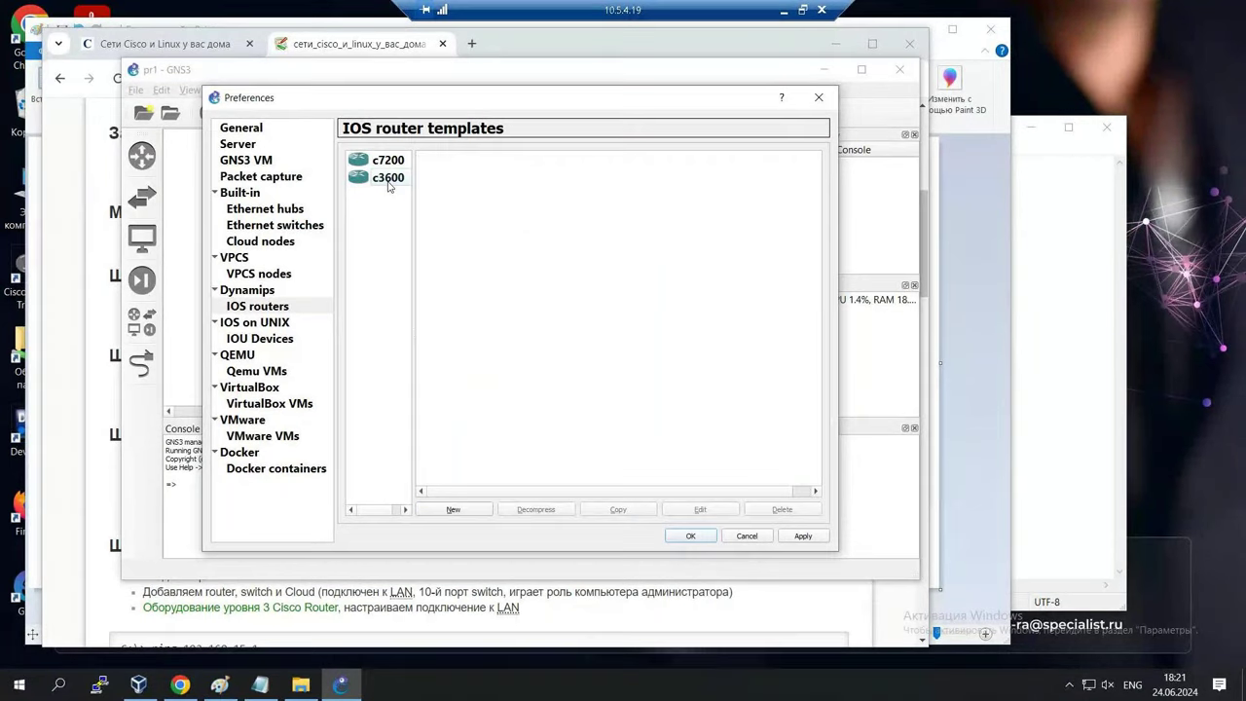
# Step: Open the c3600 template's symbol chooser and expand the Classic symbol group
pyautogui.doubleClick(389, 181)
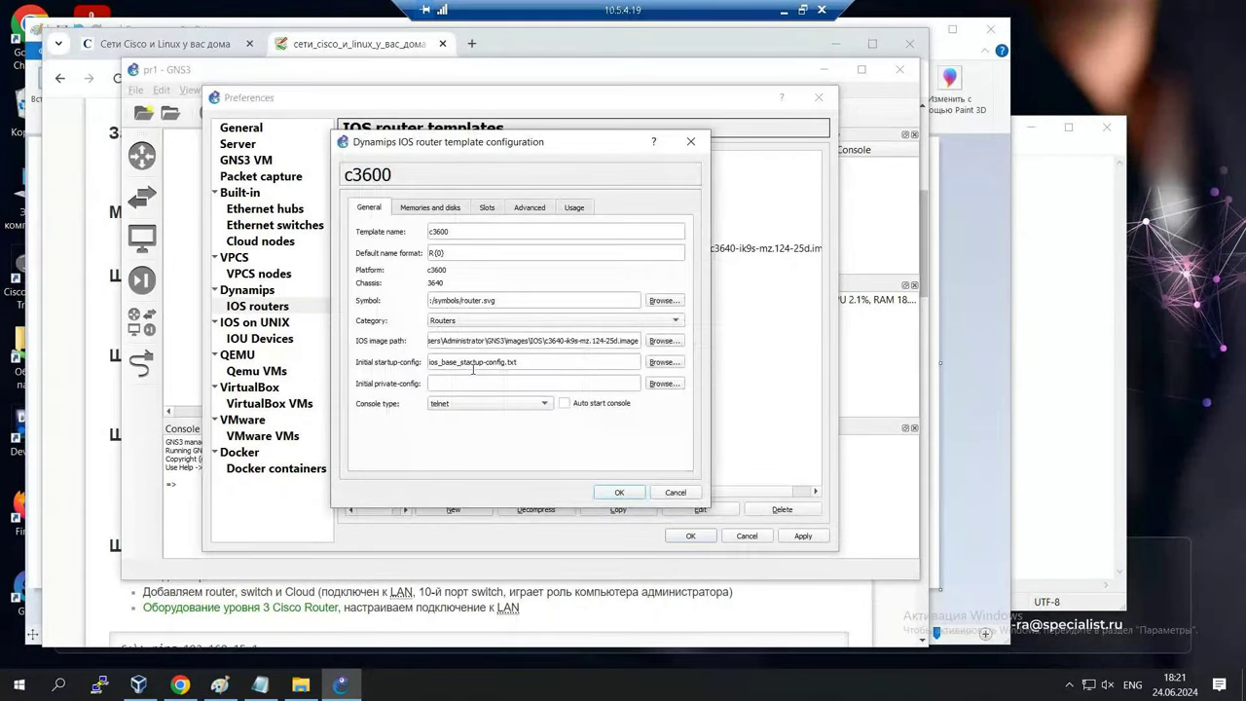
pyautogui.click(663, 300)
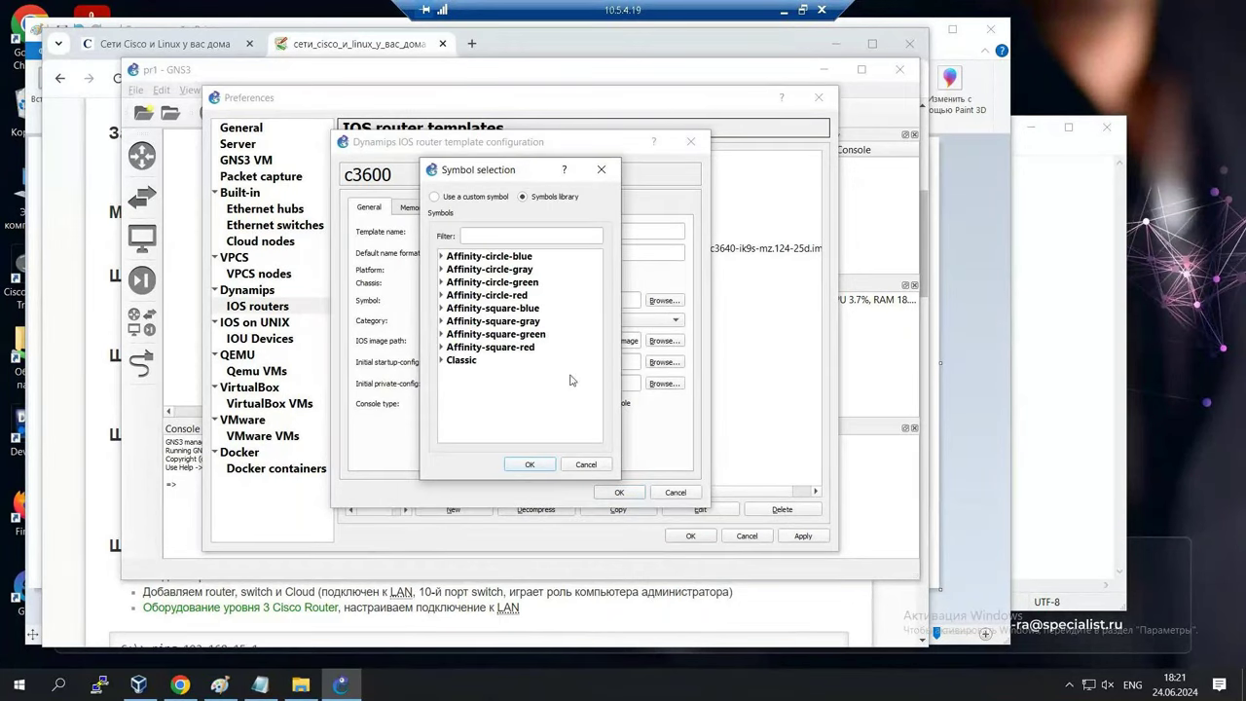
pyautogui.click(442, 360)
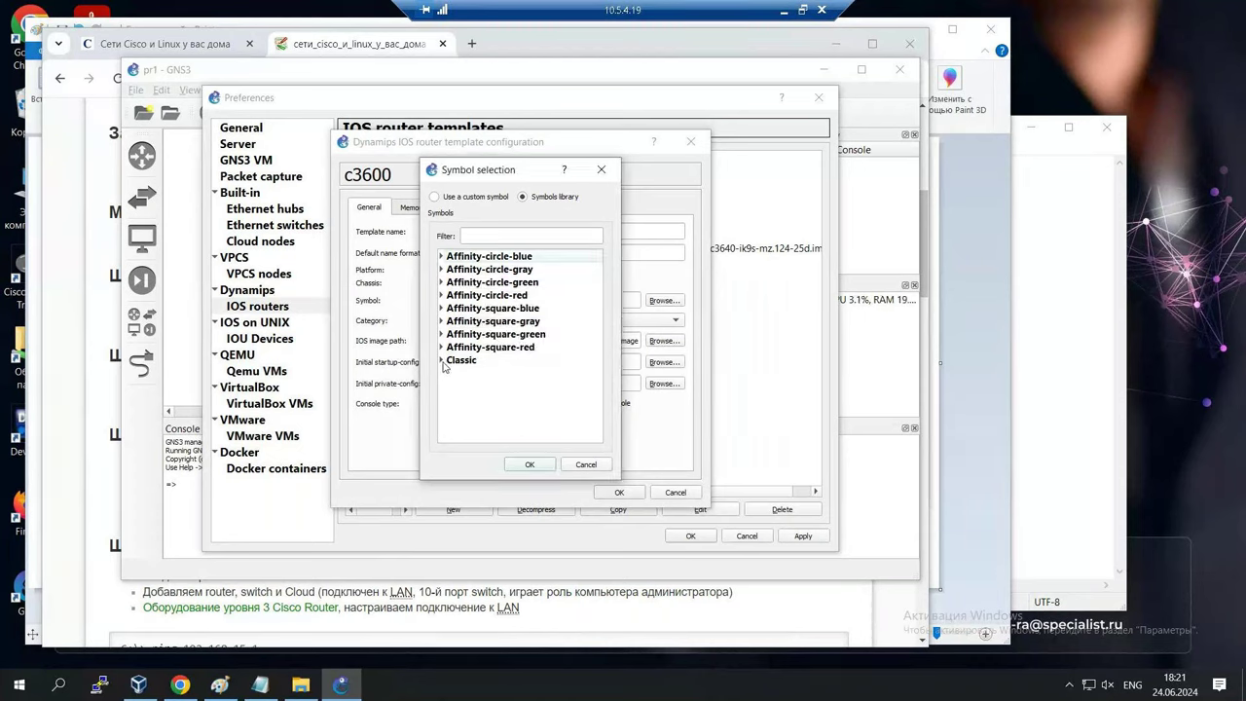
pyautogui.click(441, 361)
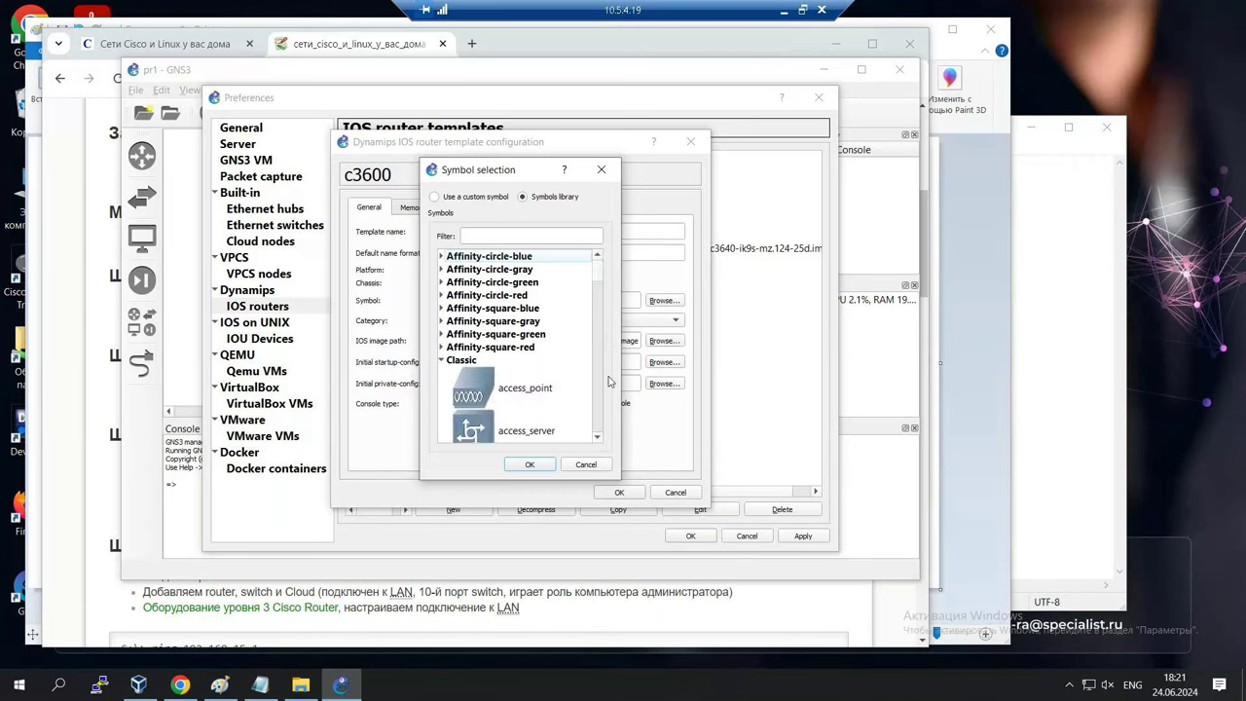
pyautogui.scroll(-5, 598, 386)
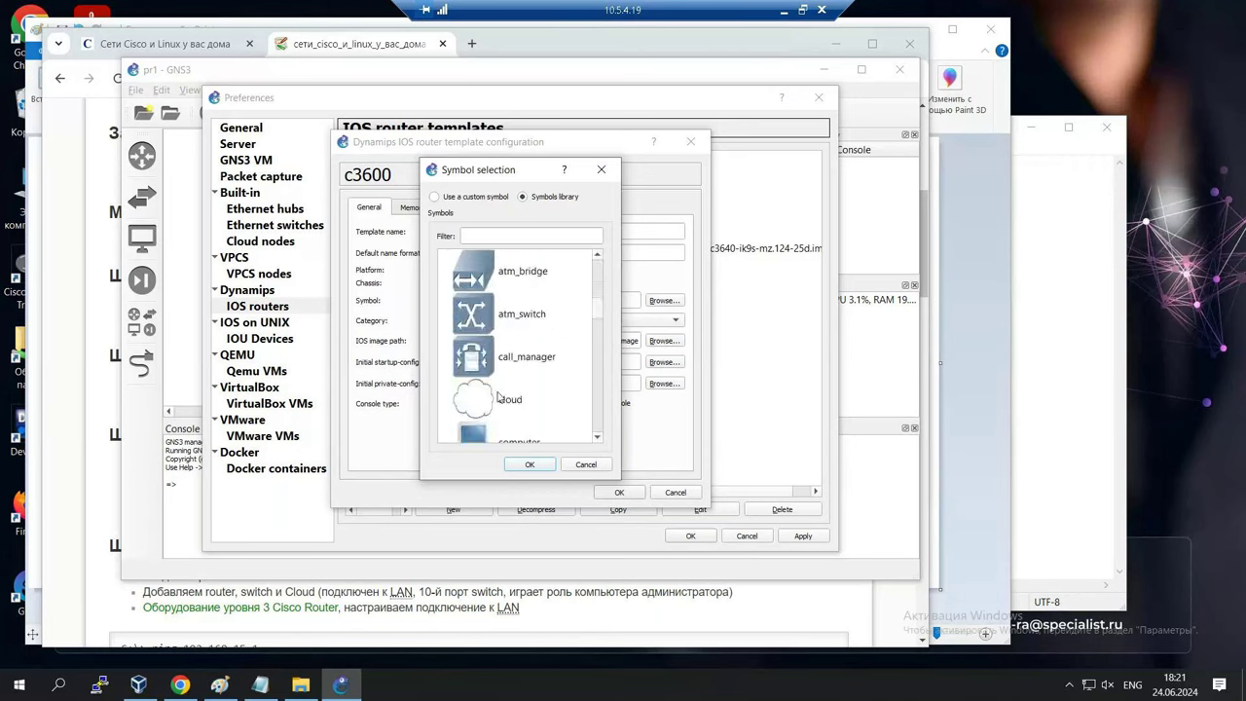
pyautogui.scroll(-2, 600, 403)
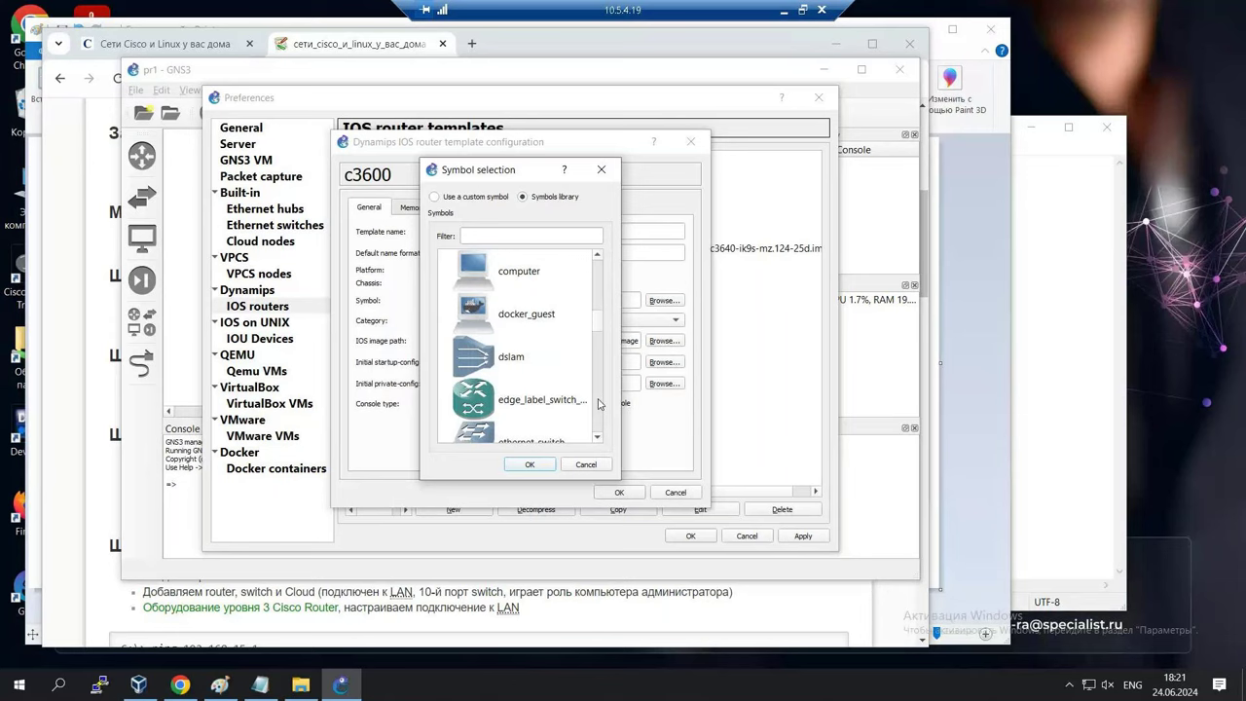
pyautogui.scroll(-2, 600, 403)
pyautogui.scroll(-2, 599, 403)
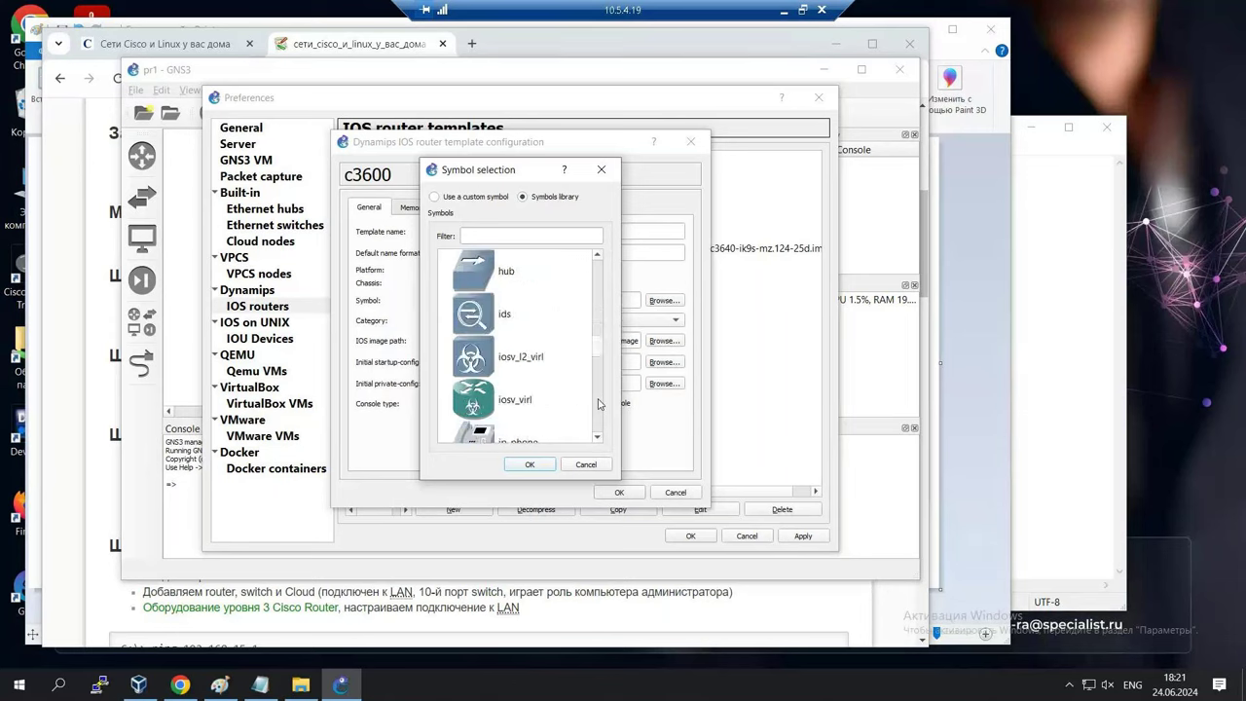
pyautogui.scroll(2, 596, 261)
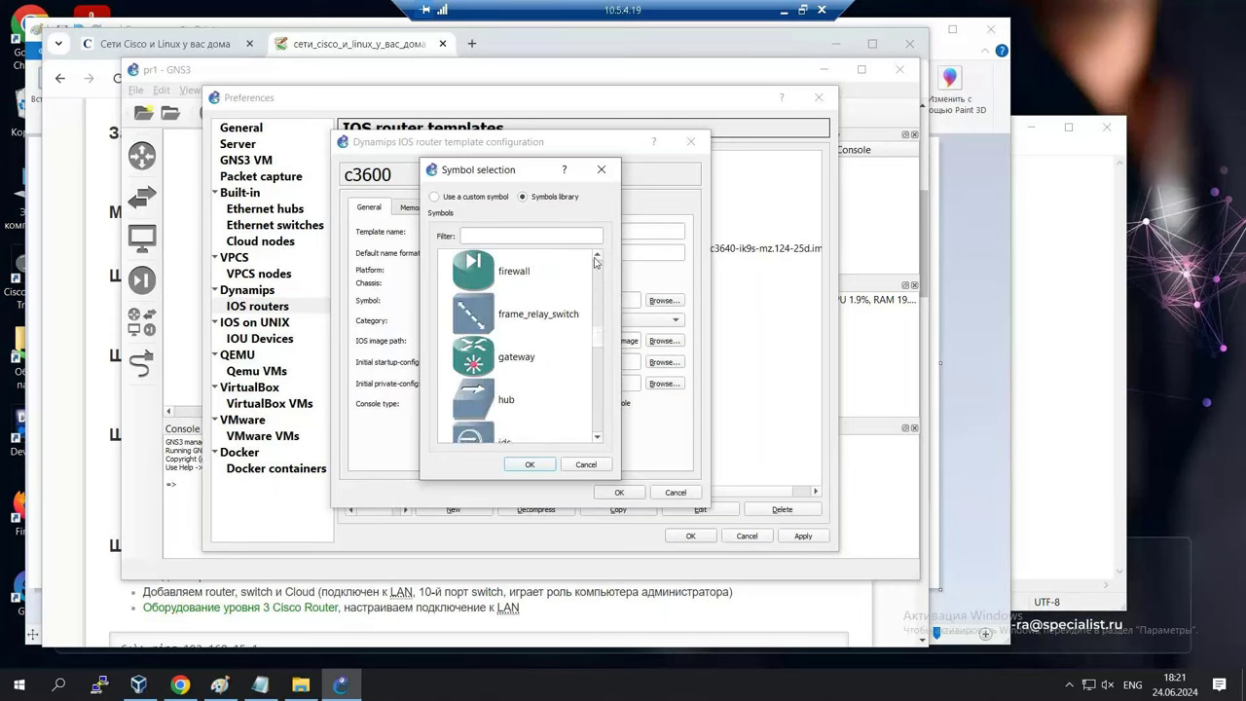
pyautogui.scroll(-2, 591, 377)
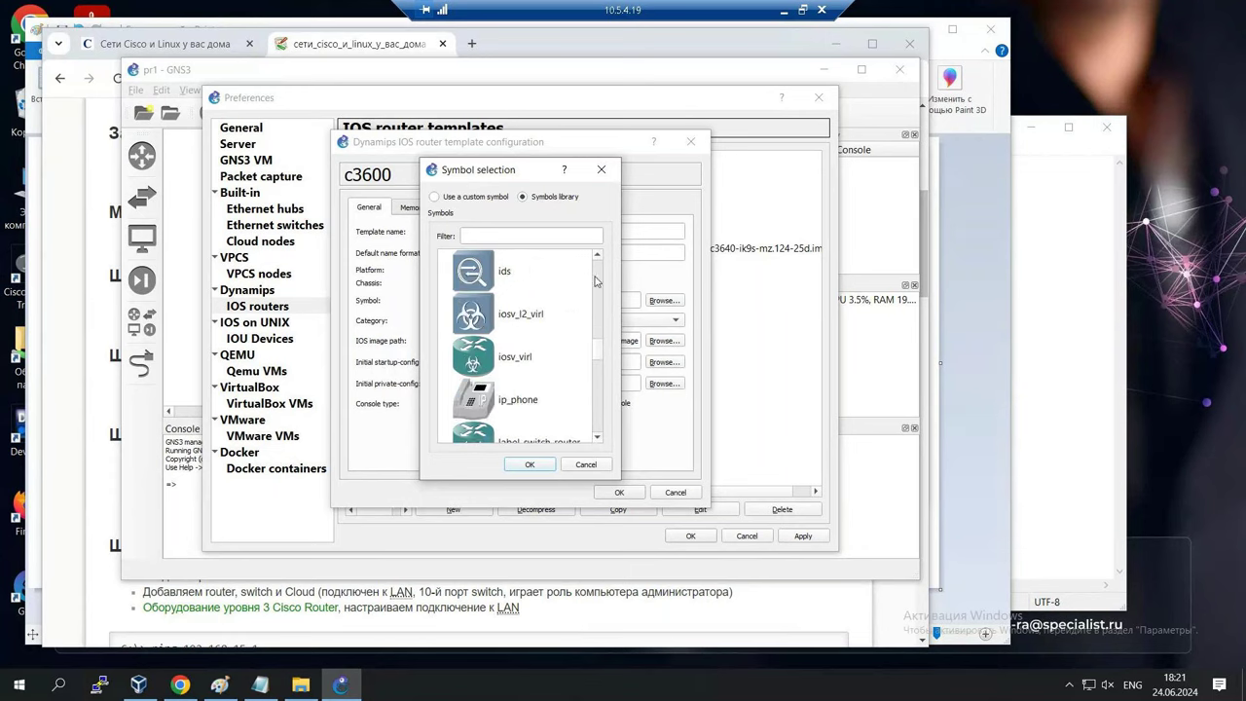
pyautogui.scroll(4, 596, 282)
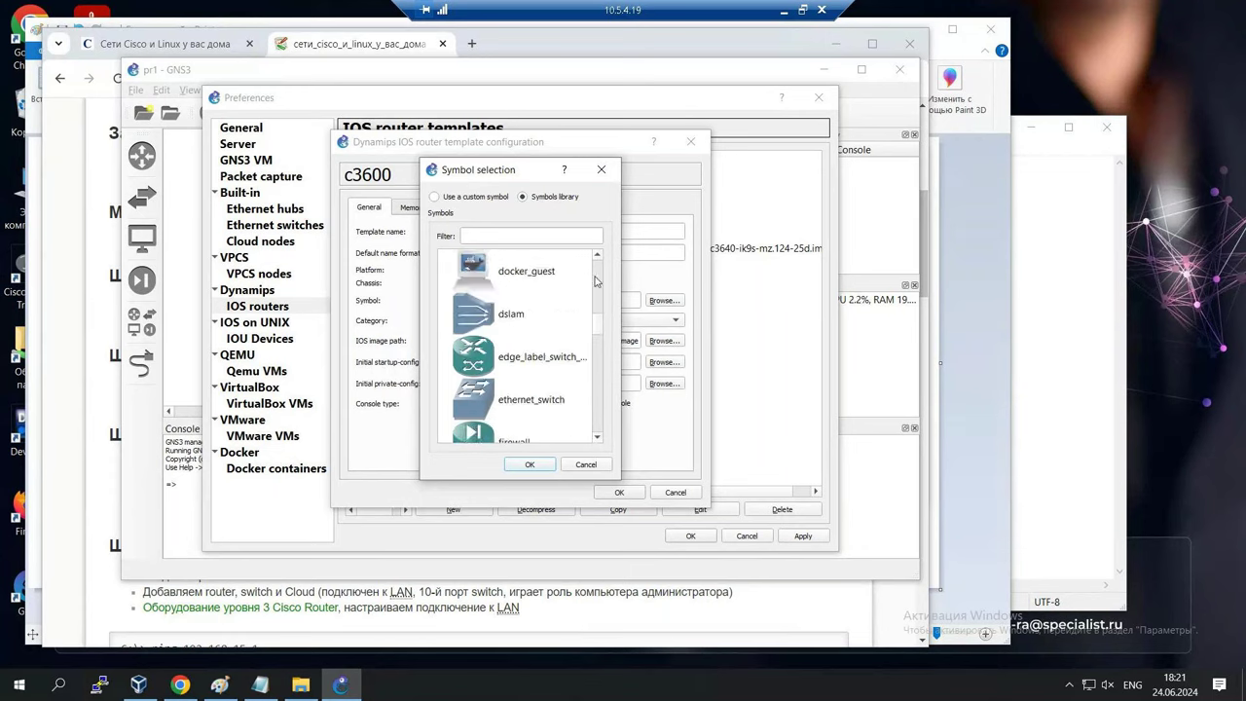
# Step: Assign the ethernet_switch symbol to c3600, save the template, and close Preferences
pyautogui.click(555, 373)
pyautogui.click(541, 466)
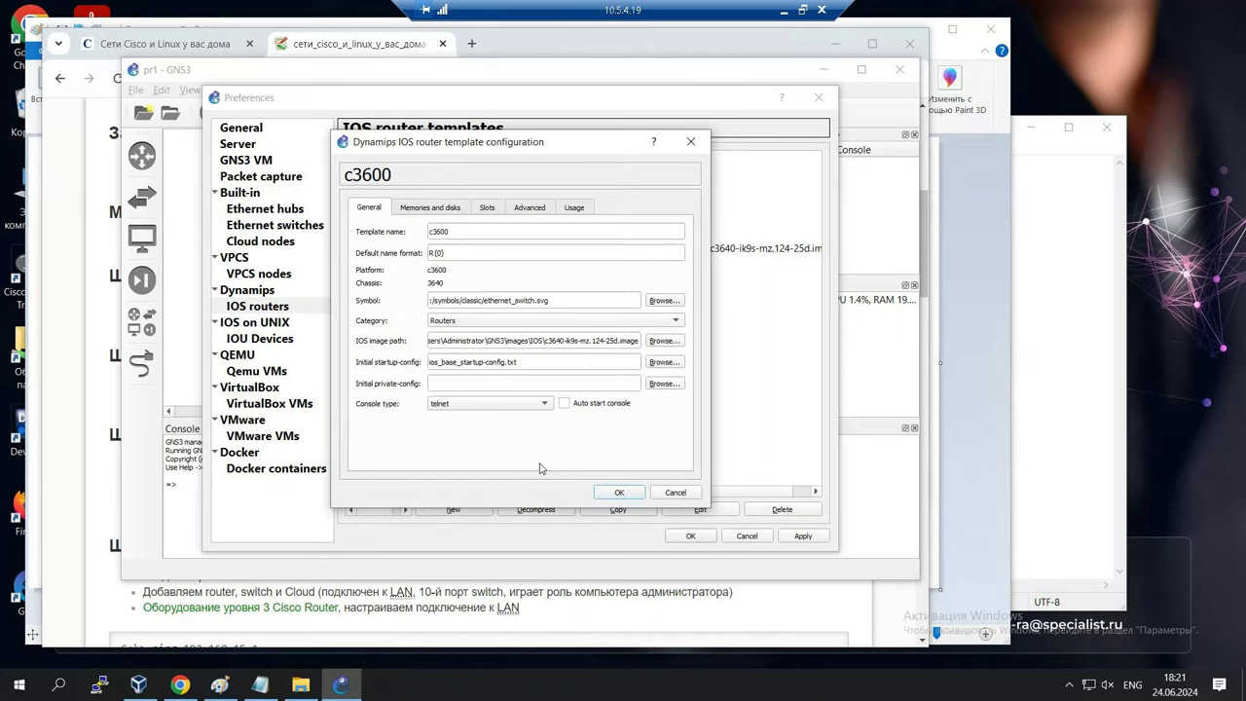
pyautogui.click(620, 497)
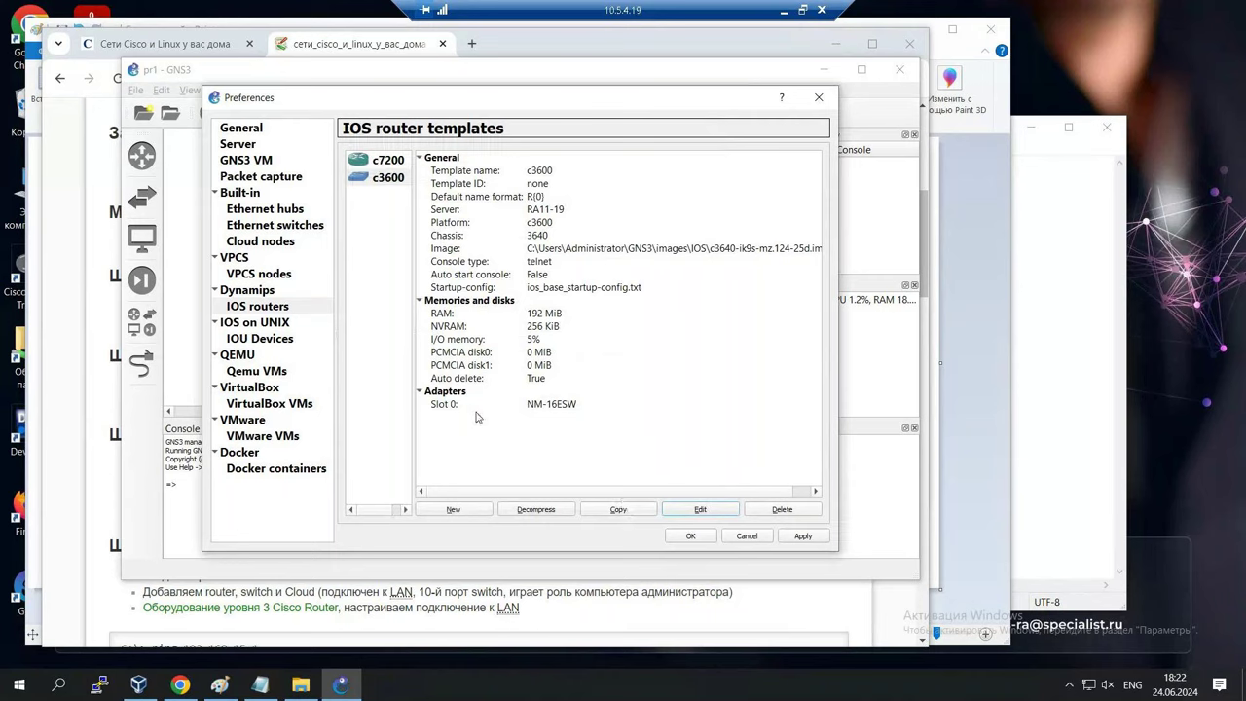
pyautogui.click(688, 537)
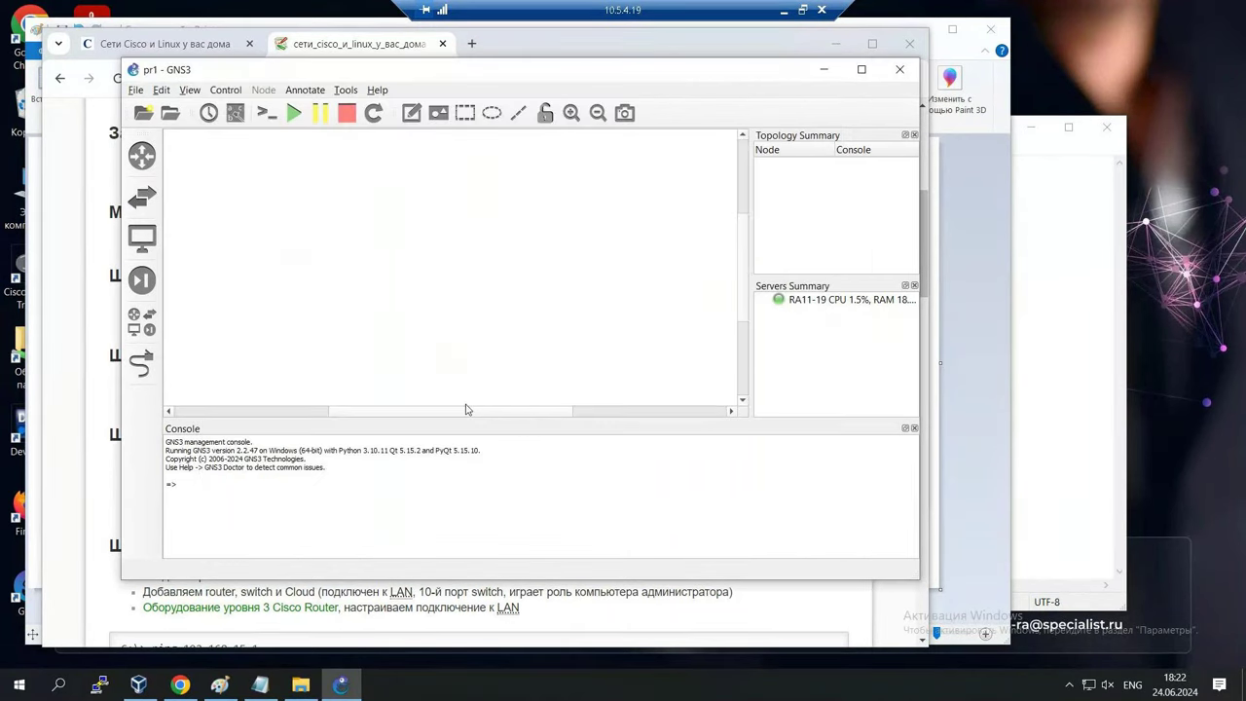
pyautogui.click(180, 685)
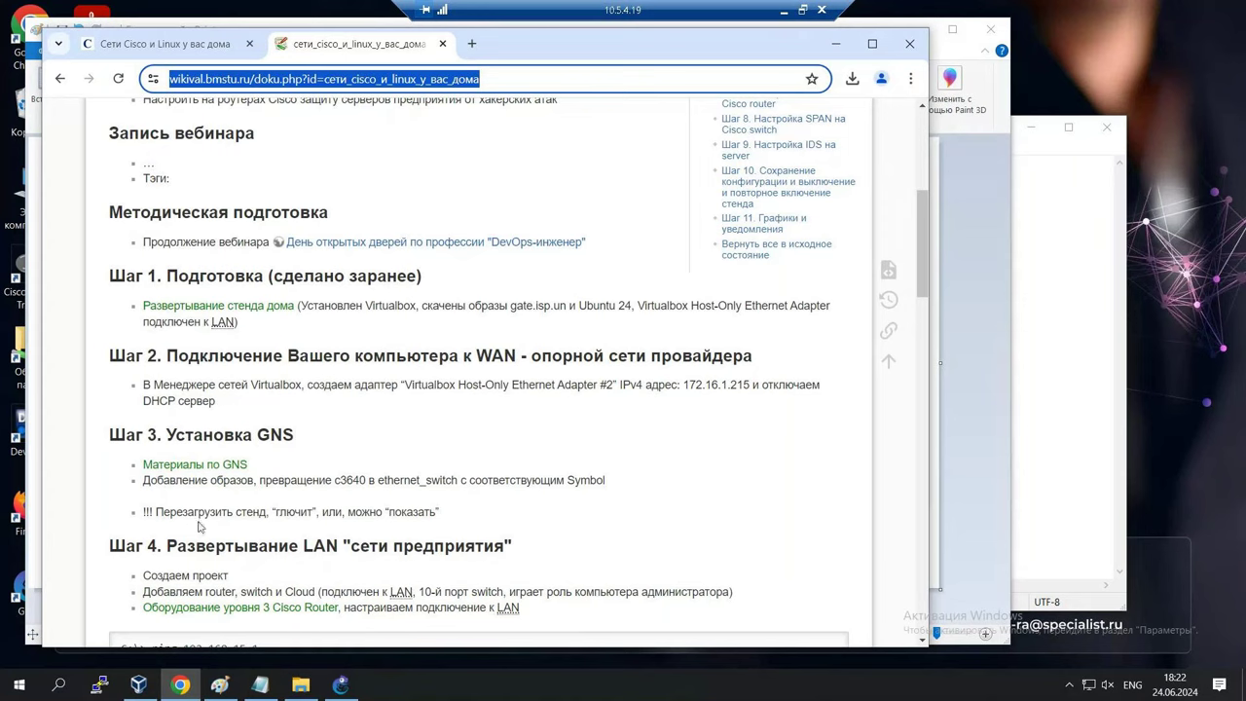
# Step: Highlight the stand-restart note and the Создаем проект item while scrolling the wiki's Step 3 and Step 4
pyautogui.moveTo(181, 512); pyautogui.dragTo(443, 497)
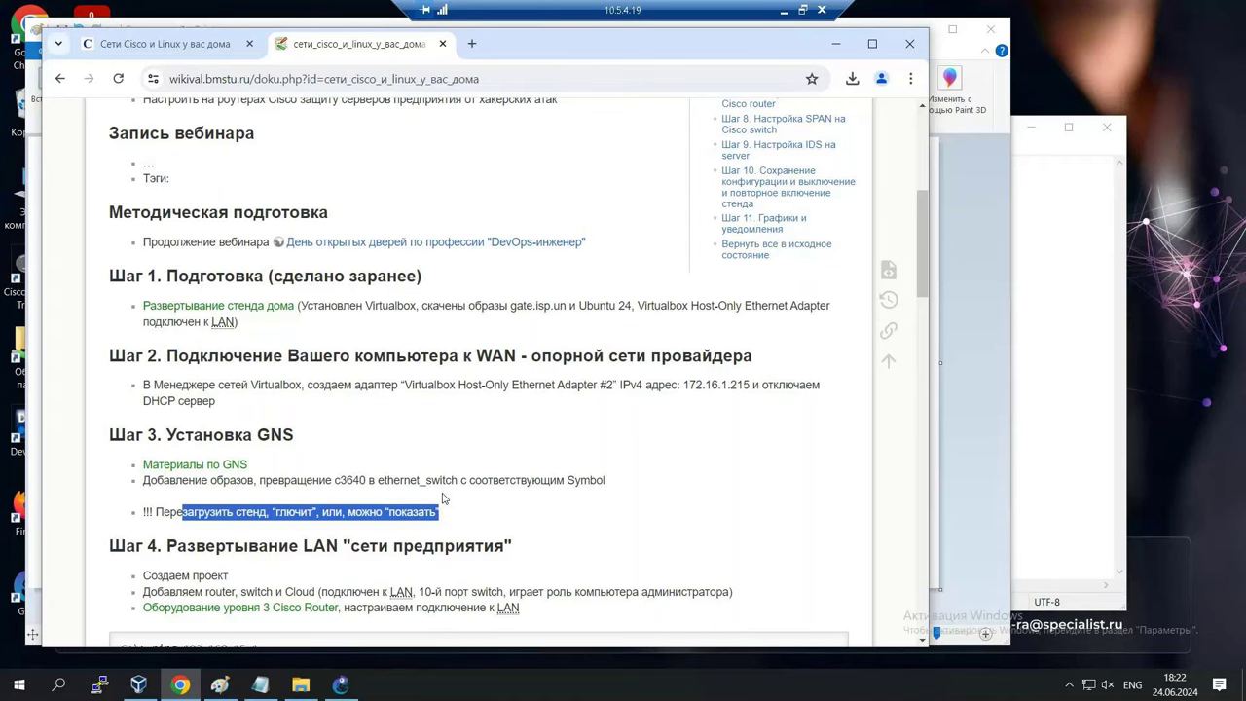
pyautogui.scroll(-1, 443, 498)
pyautogui.moveTo(196, 464); pyautogui.dragTo(268, 465)
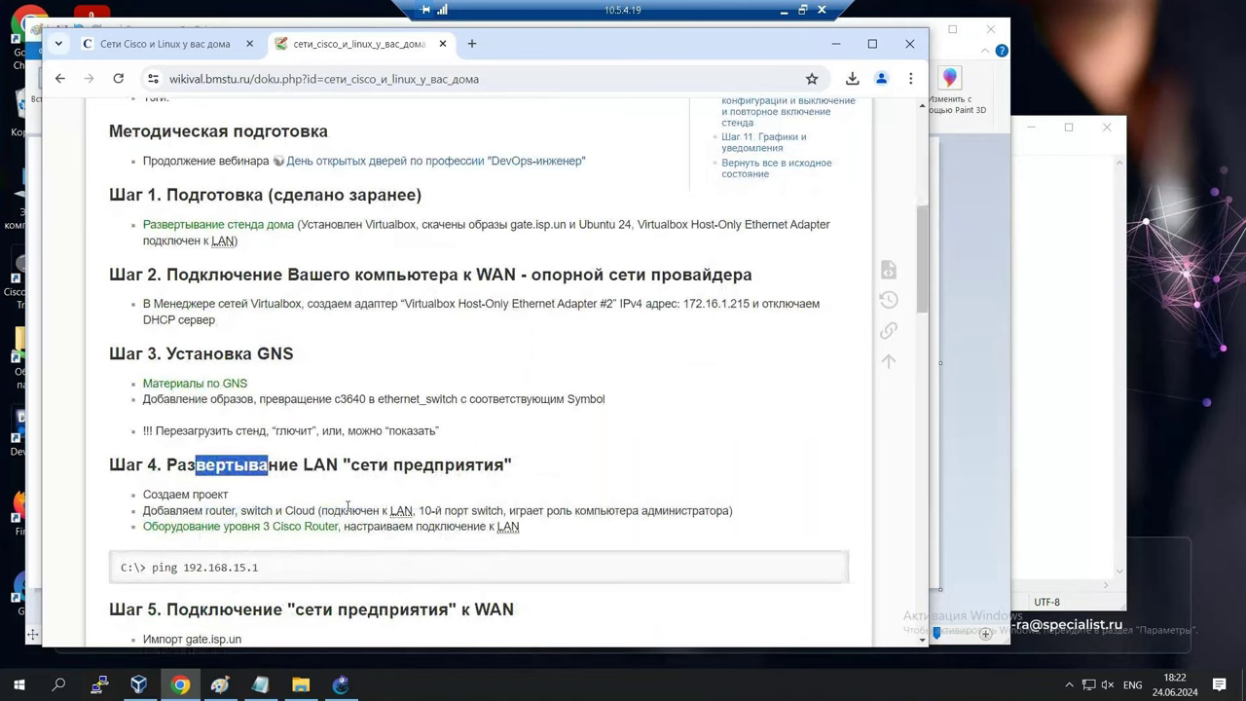
pyautogui.scroll(-2, 401, 440)
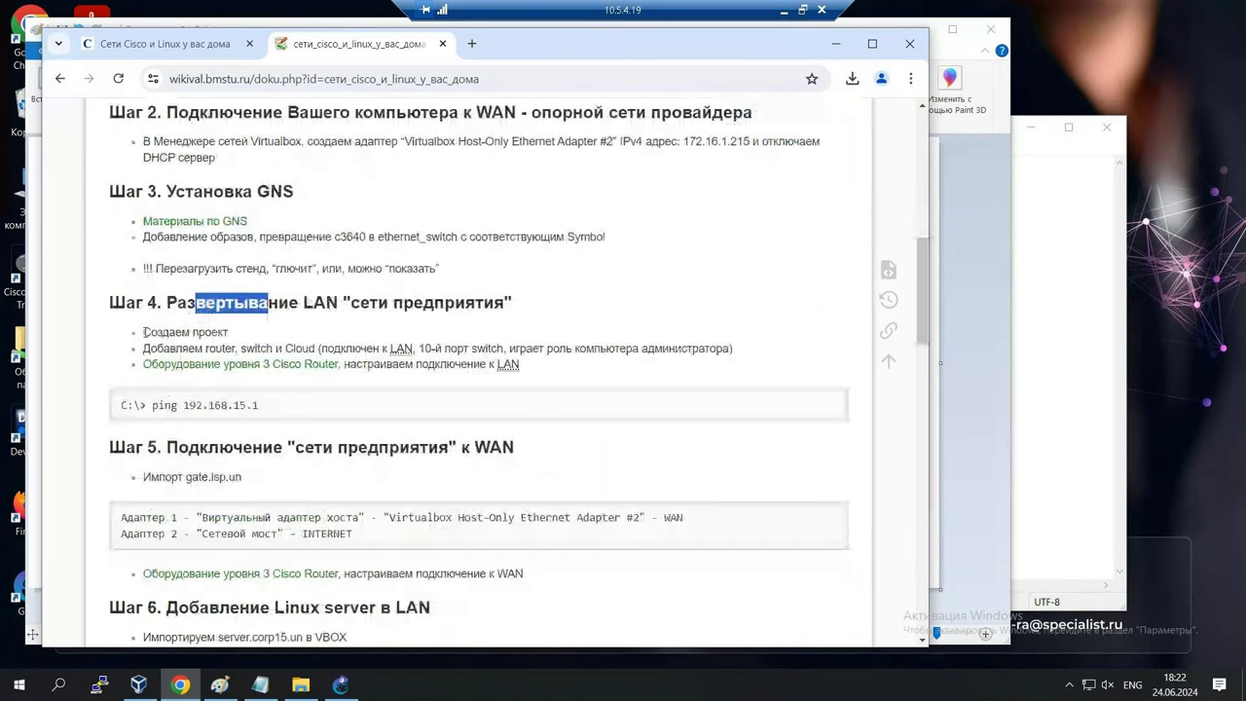
pyautogui.moveTo(144, 332); pyautogui.dragTo(228, 333)
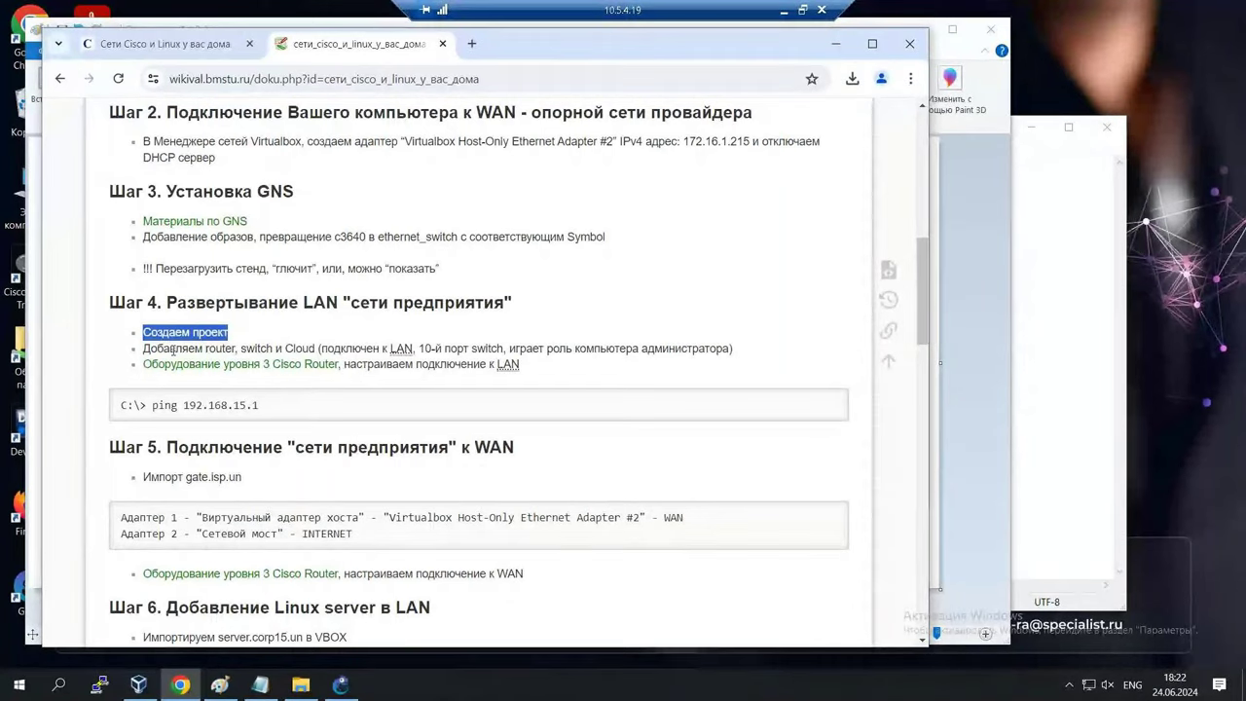
# Step: Bring the WAN/LAN network diagram to the front in Paint and set Colour 1 to green
pyautogui.click(220, 684)
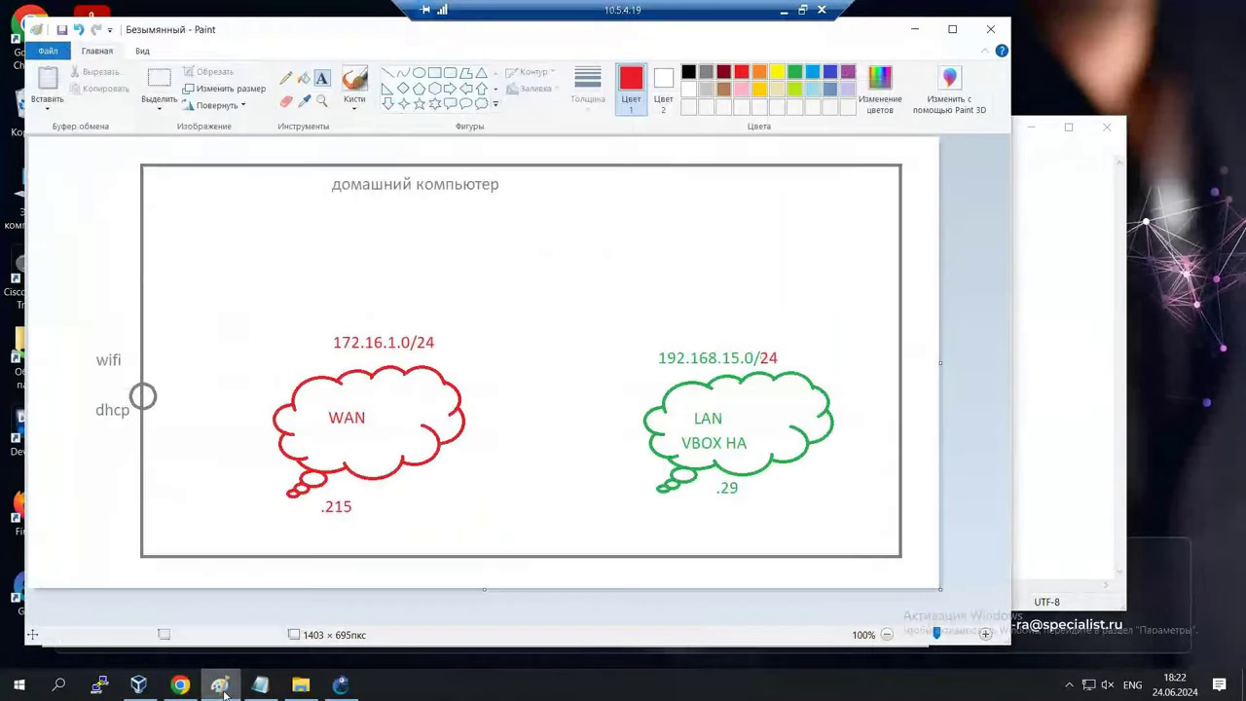
pyautogui.click(796, 76)
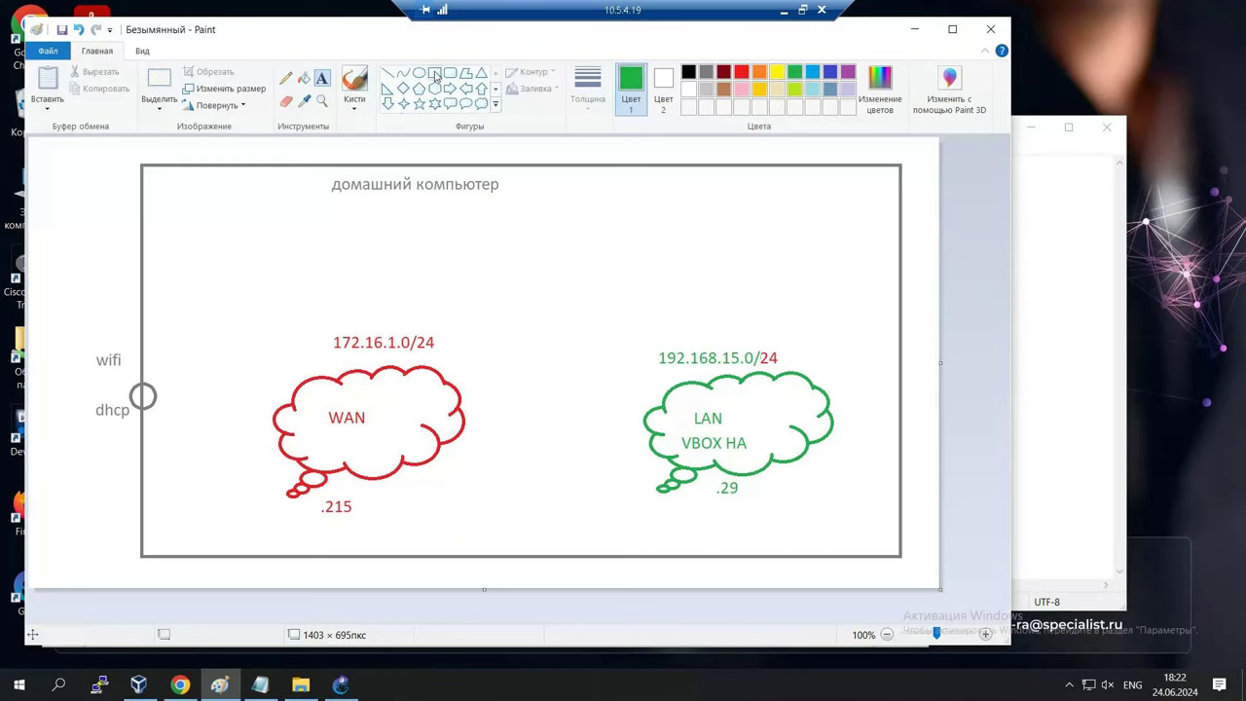
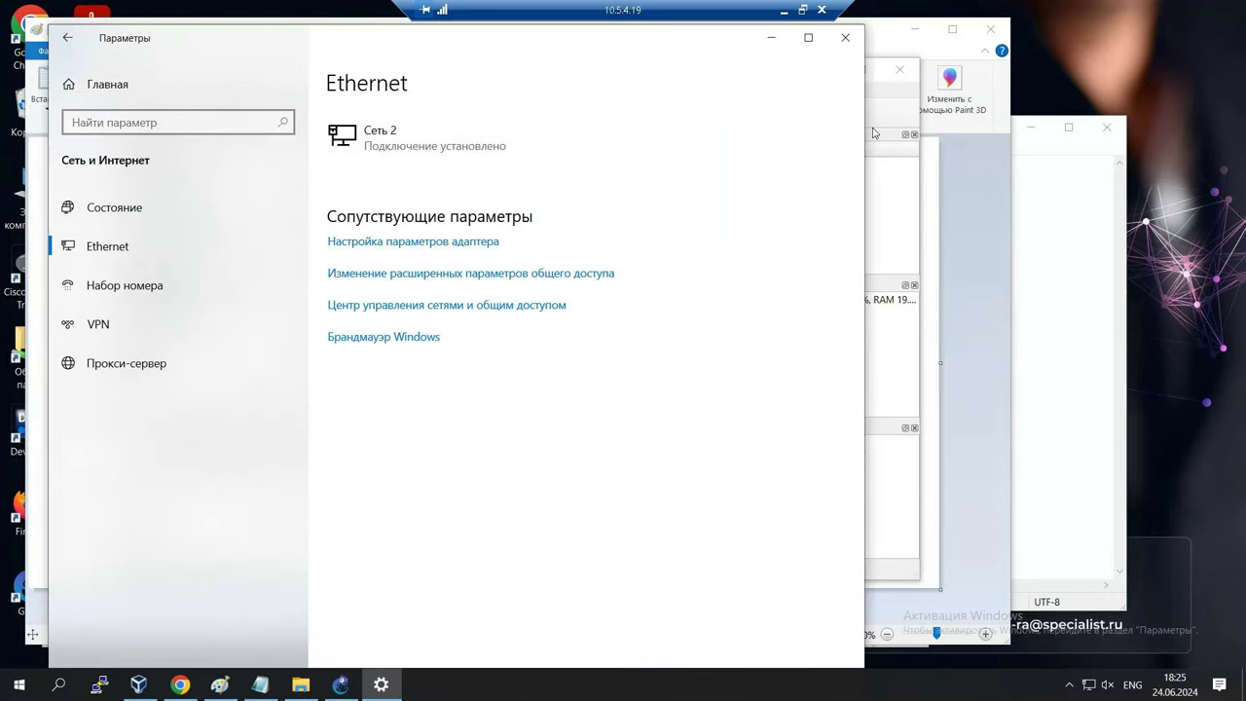
# Step: Replace Cloud1's Ethernet 4 interface with VirtualBox Host-Only Network #2
pyautogui.click(773, 38)
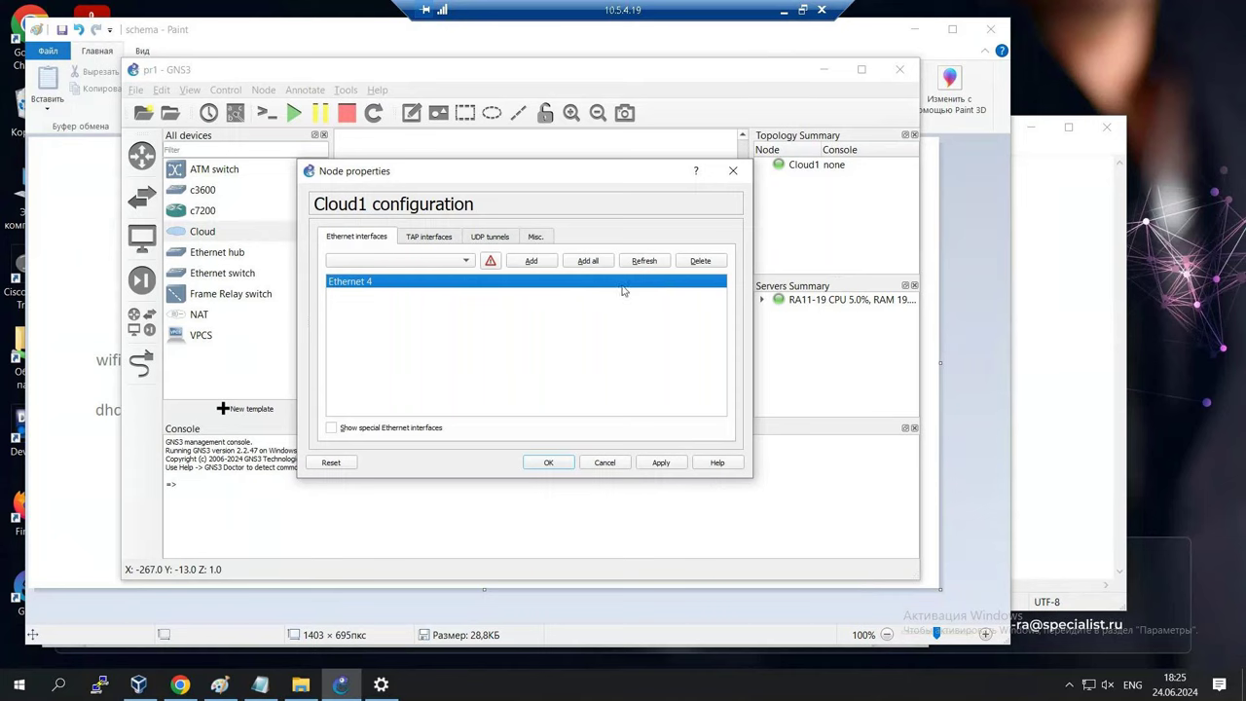
pyautogui.click(693, 264)
pyautogui.click(403, 263)
pyautogui.click(402, 261)
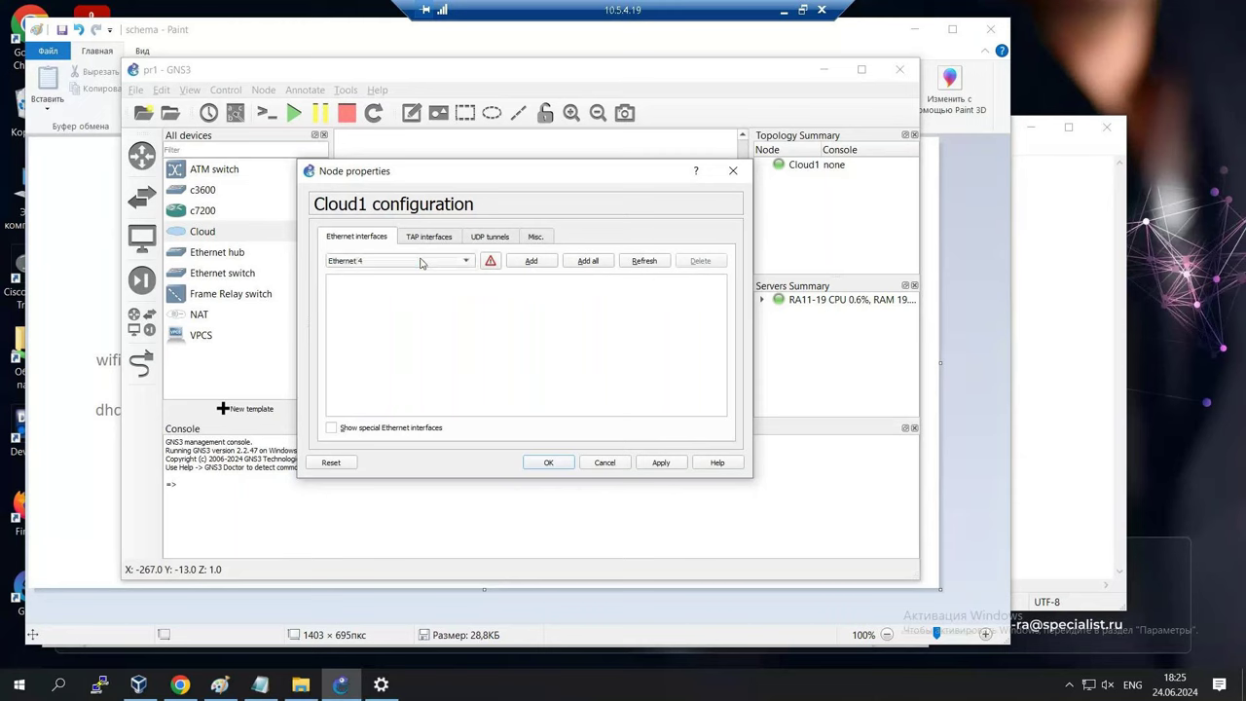
pyautogui.click(332, 429)
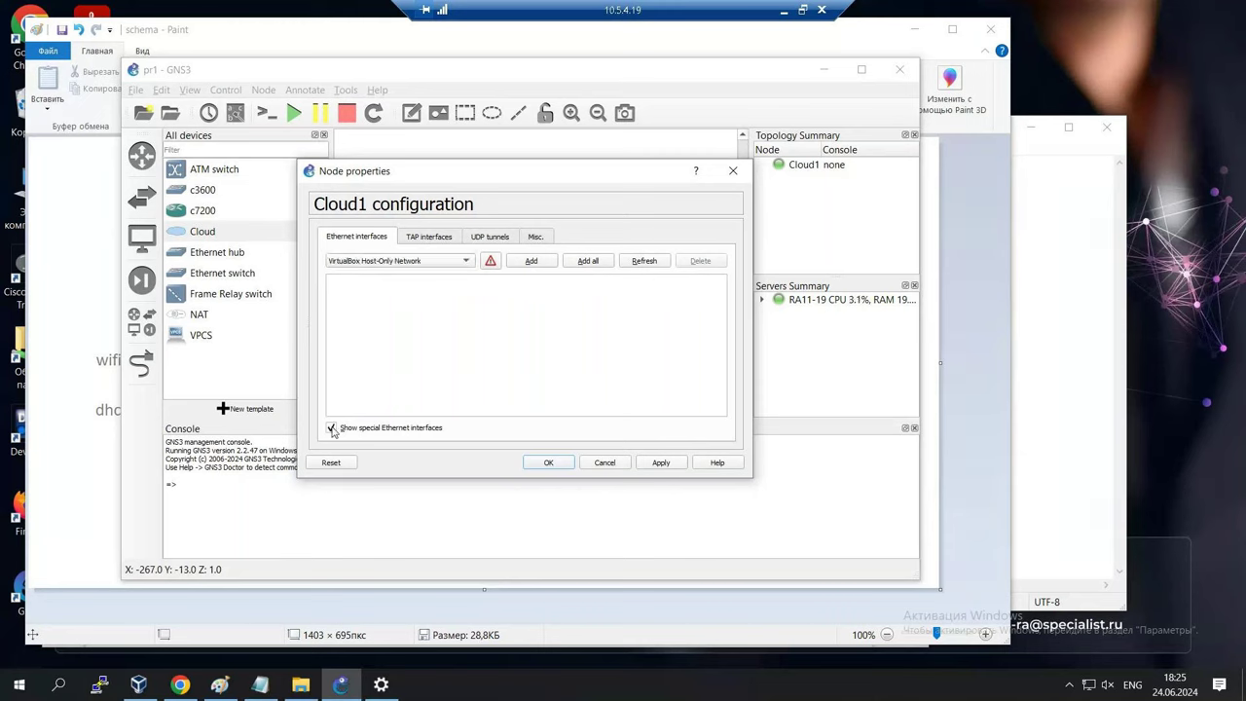
pyautogui.click(428, 262)
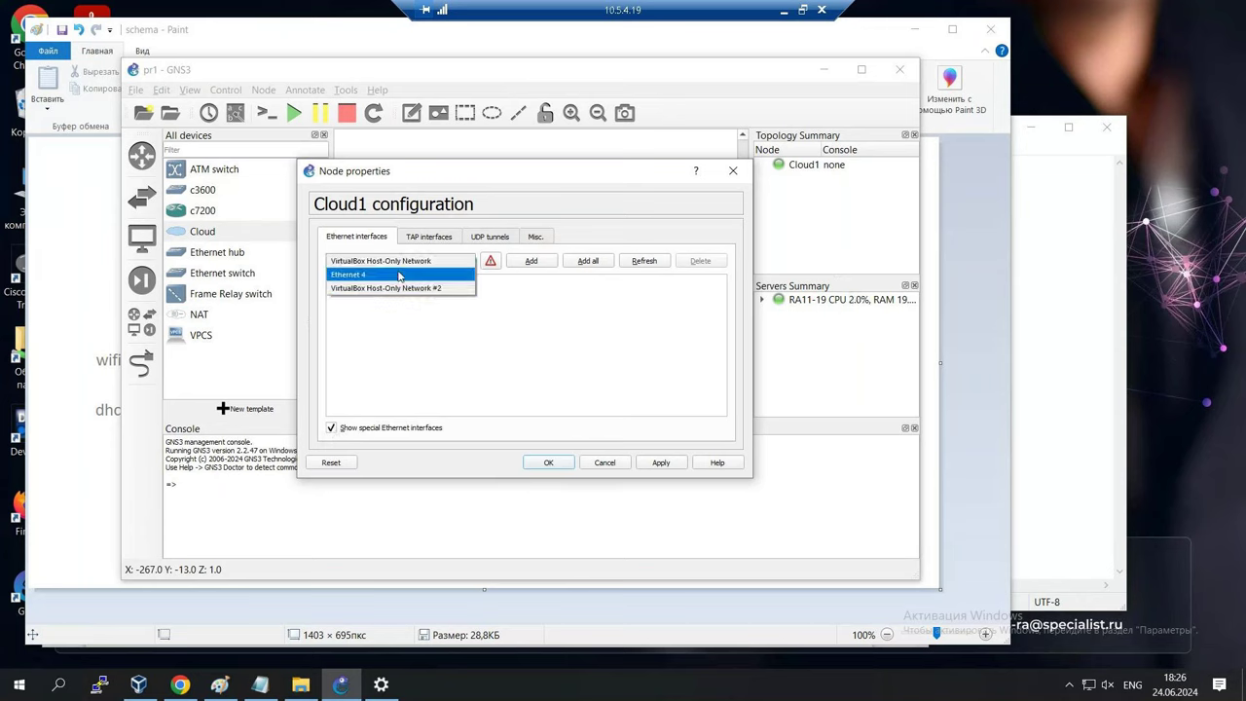
pyautogui.click(397, 289)
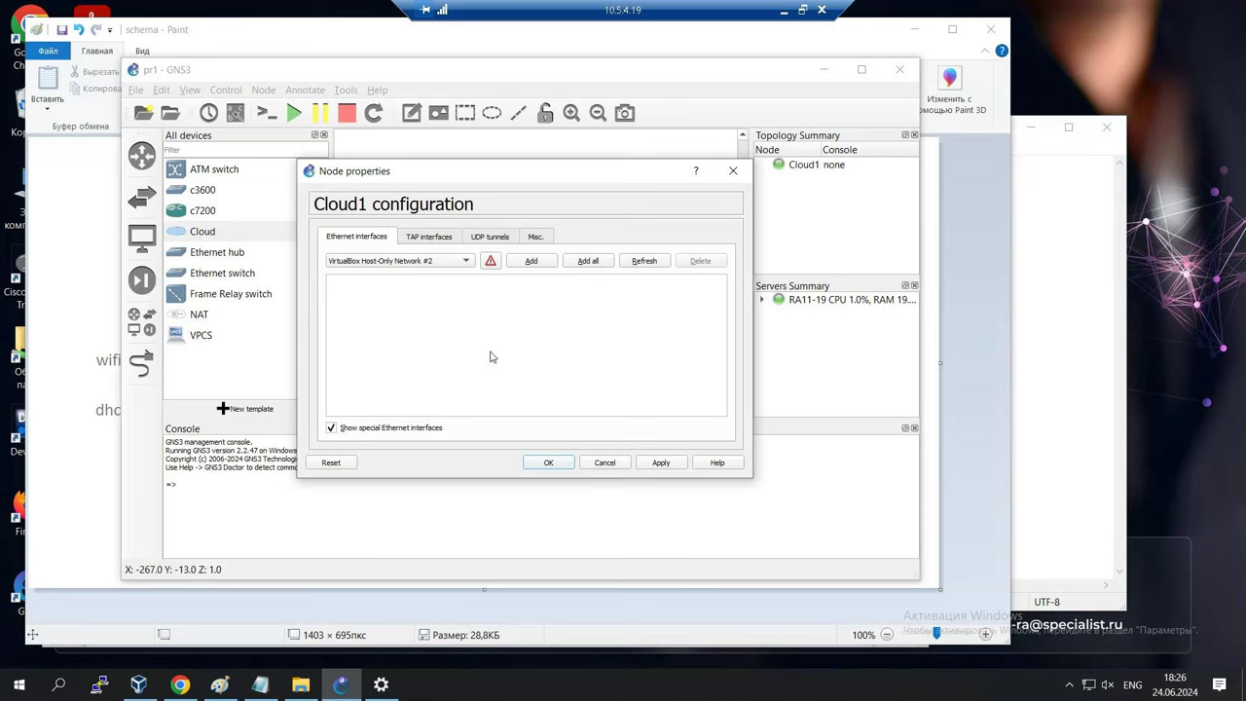
pyautogui.click(531, 261)
pyautogui.press('Return')
# Step: Rename the Cloud1 node to WAN
pyautogui.rightClick(392, 285)
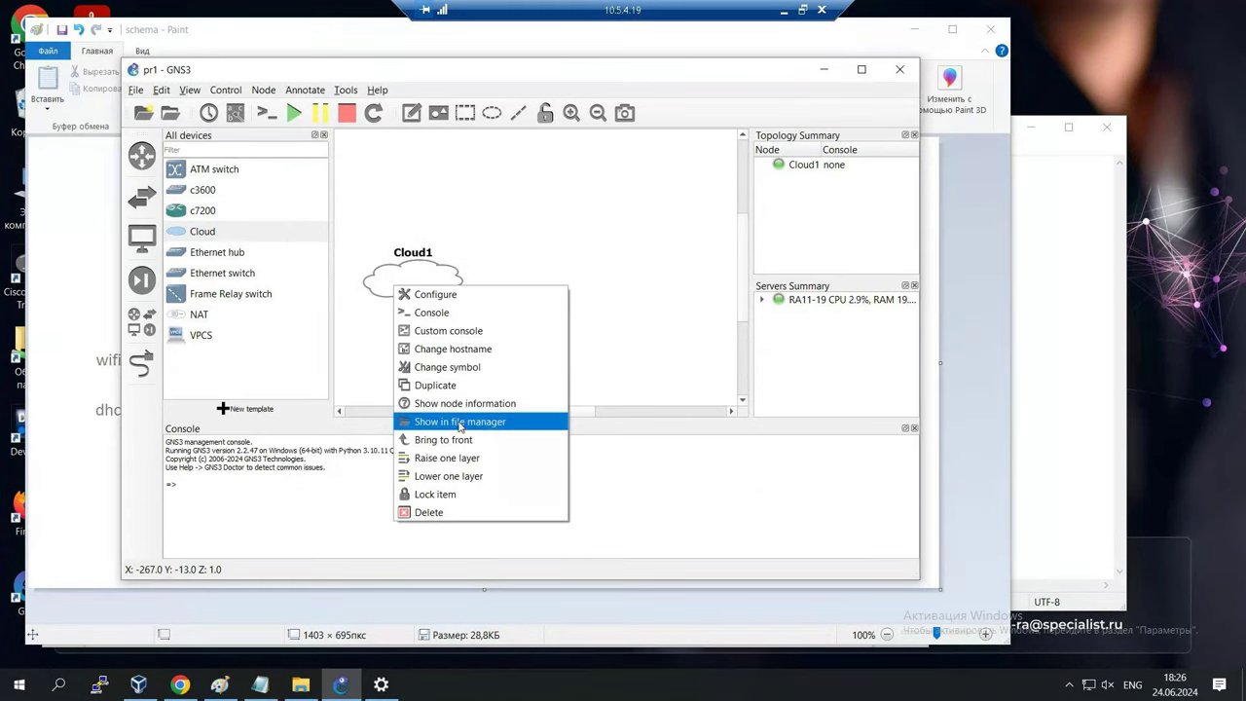
pyautogui.click(458, 348)
pyautogui.write('WAn')
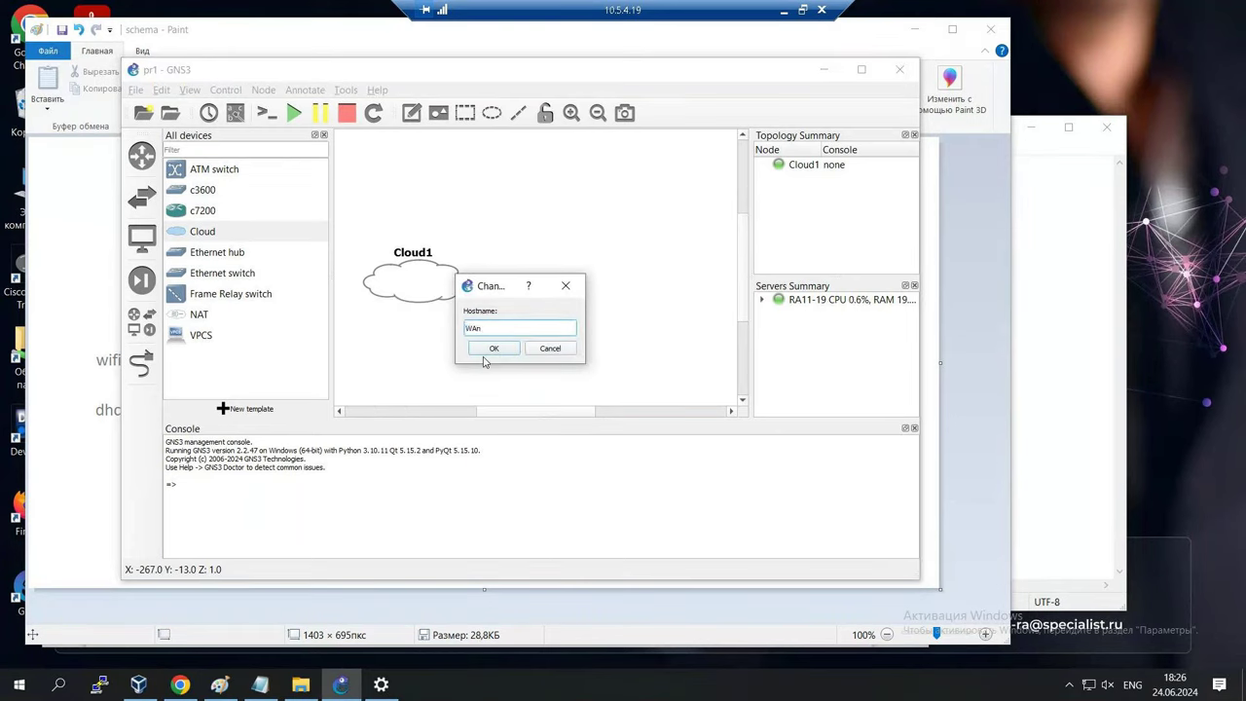
pyautogui.press('BackSpace')
pyautogui.write('N')
pyautogui.click(493, 349)
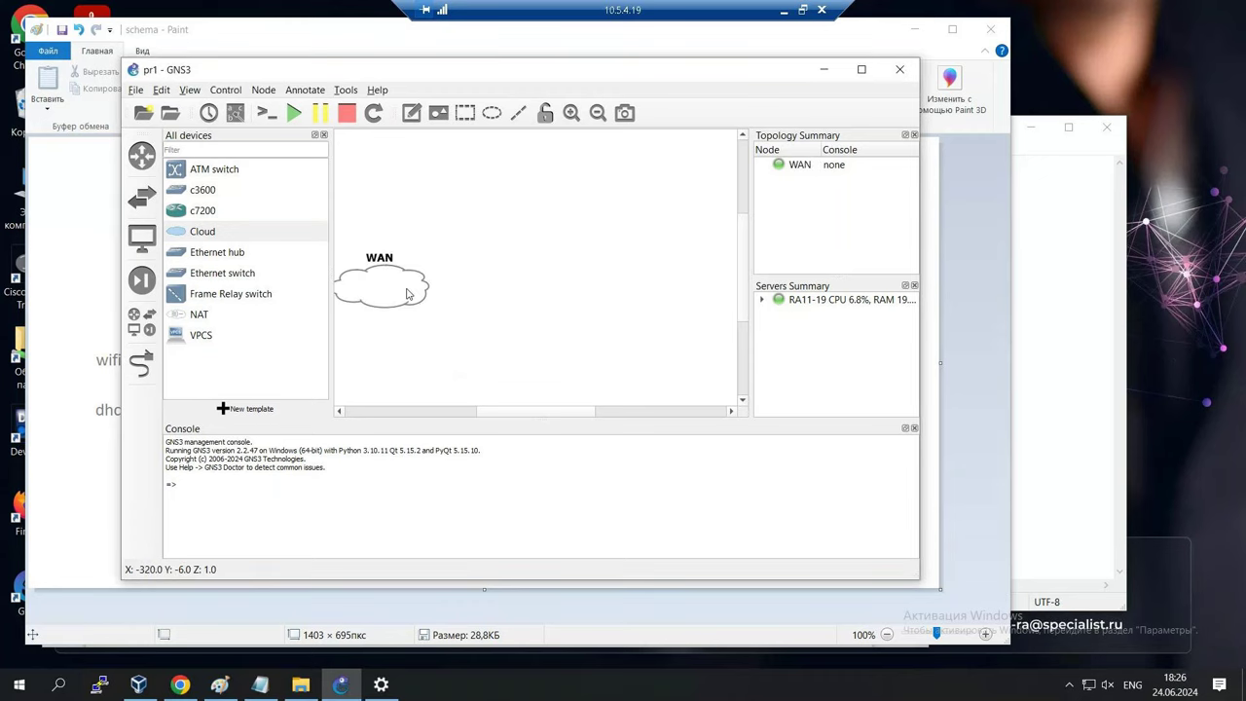
pyautogui.click(192, 232)
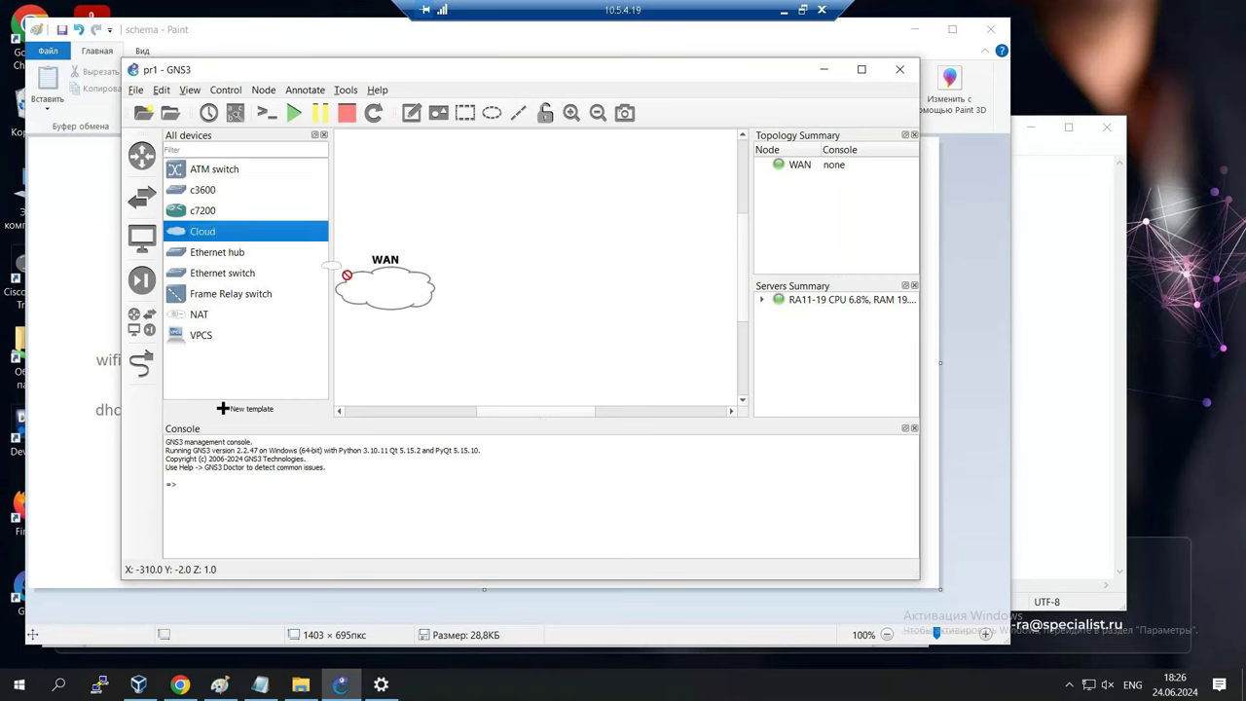
# Step: Add a new cloud and swap its Ethernet 4 for VirtualBox Host-Only Network
pyautogui.click(637, 342)
pyautogui.moveTo(693, 355); pyautogui.dragTo(660, 333)
pyautogui.rightClick(660, 333)
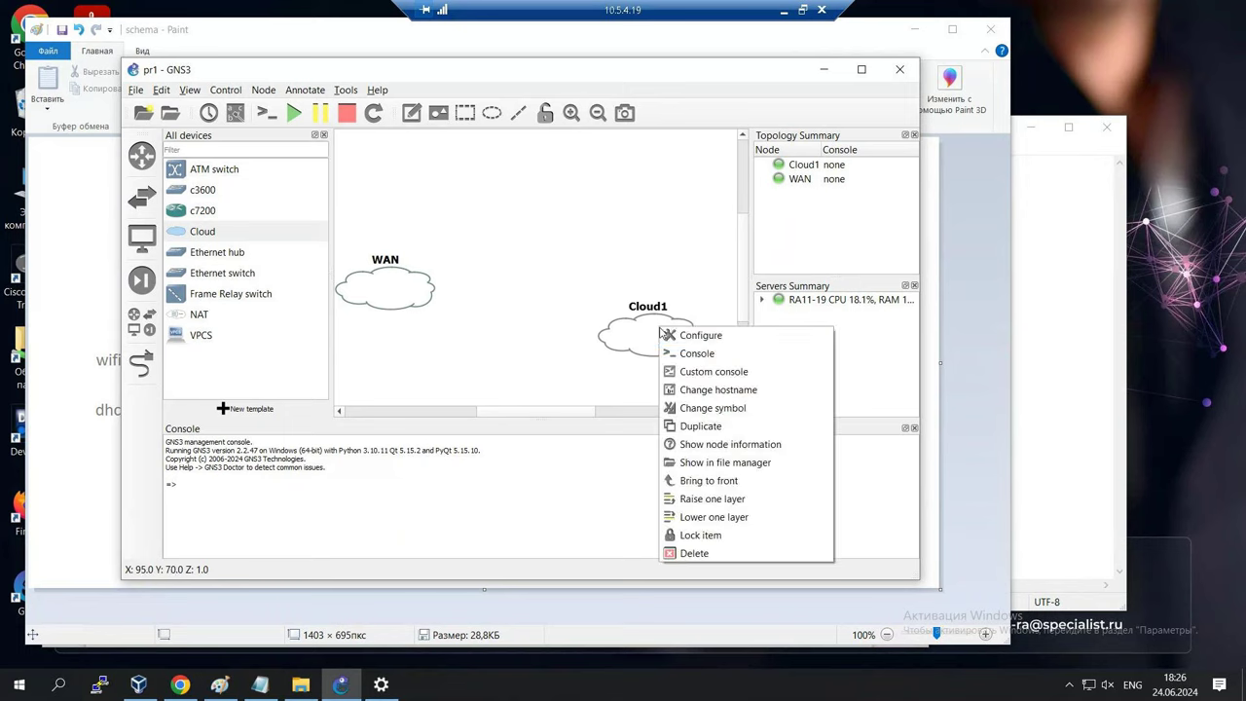
pyautogui.click(686, 337)
pyautogui.click(360, 285)
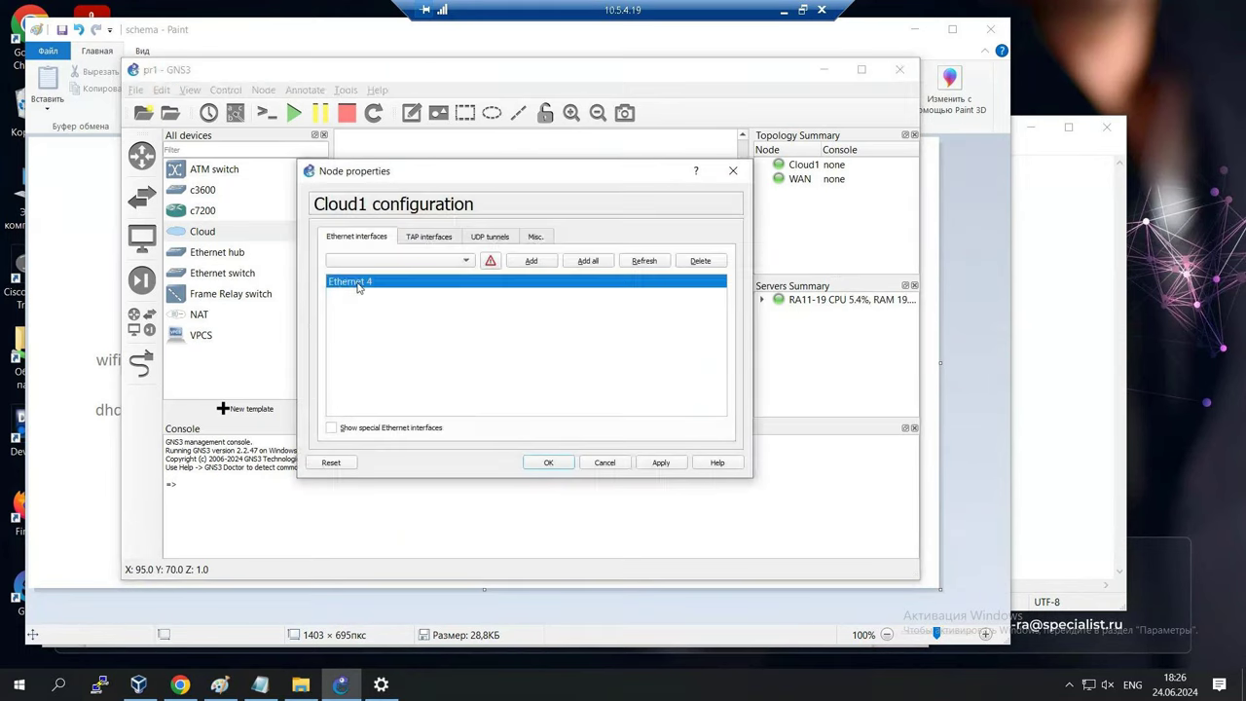
pyautogui.click(693, 262)
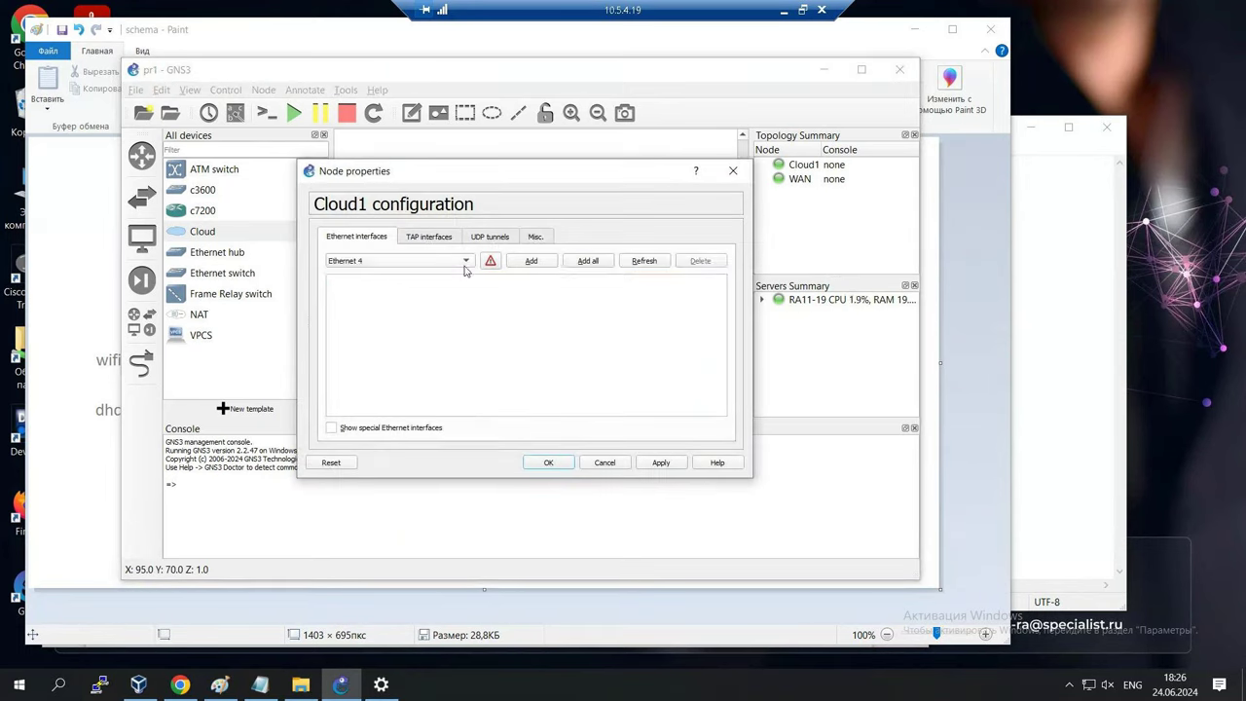
pyautogui.click(356, 429)
pyautogui.click(455, 262)
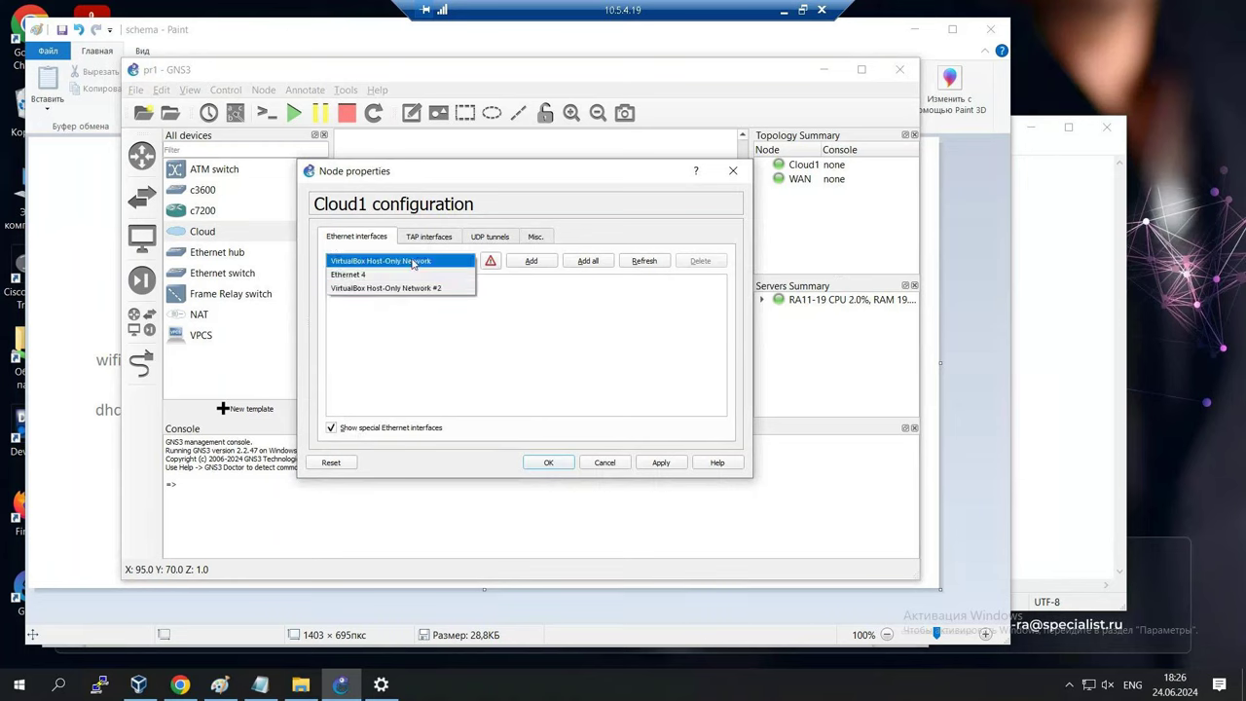
pyautogui.click(414, 262)
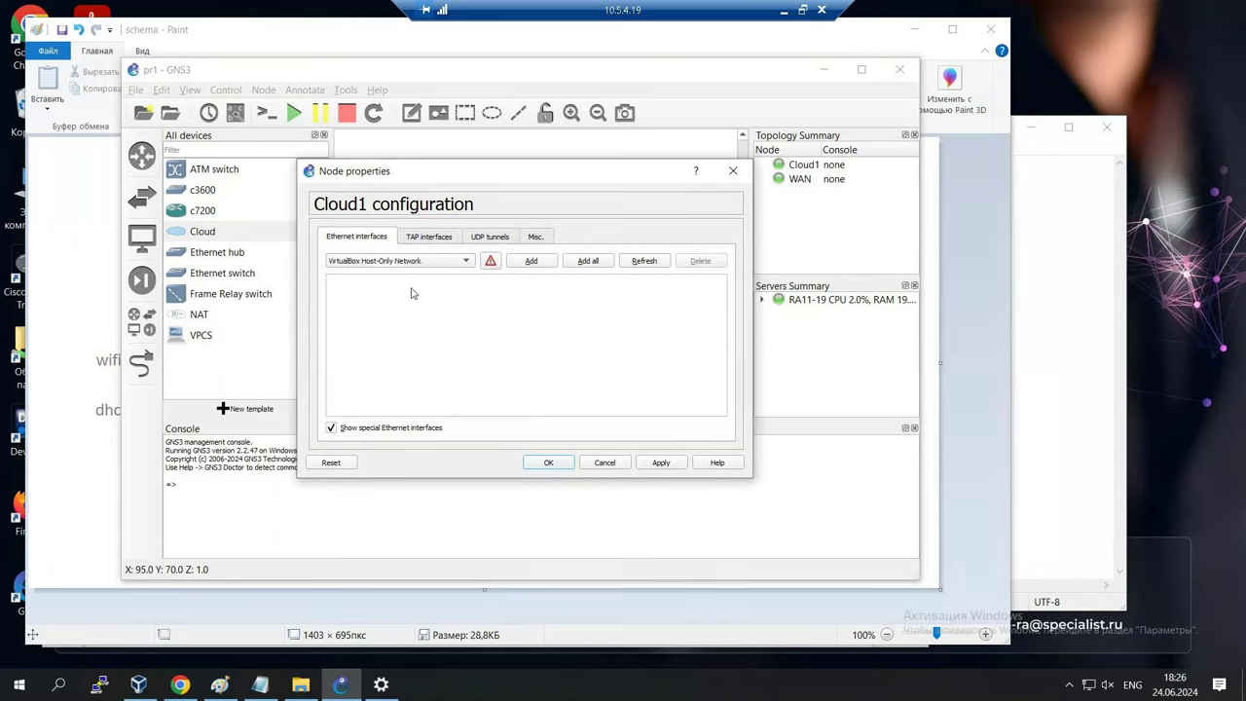
pyautogui.click(543, 263)
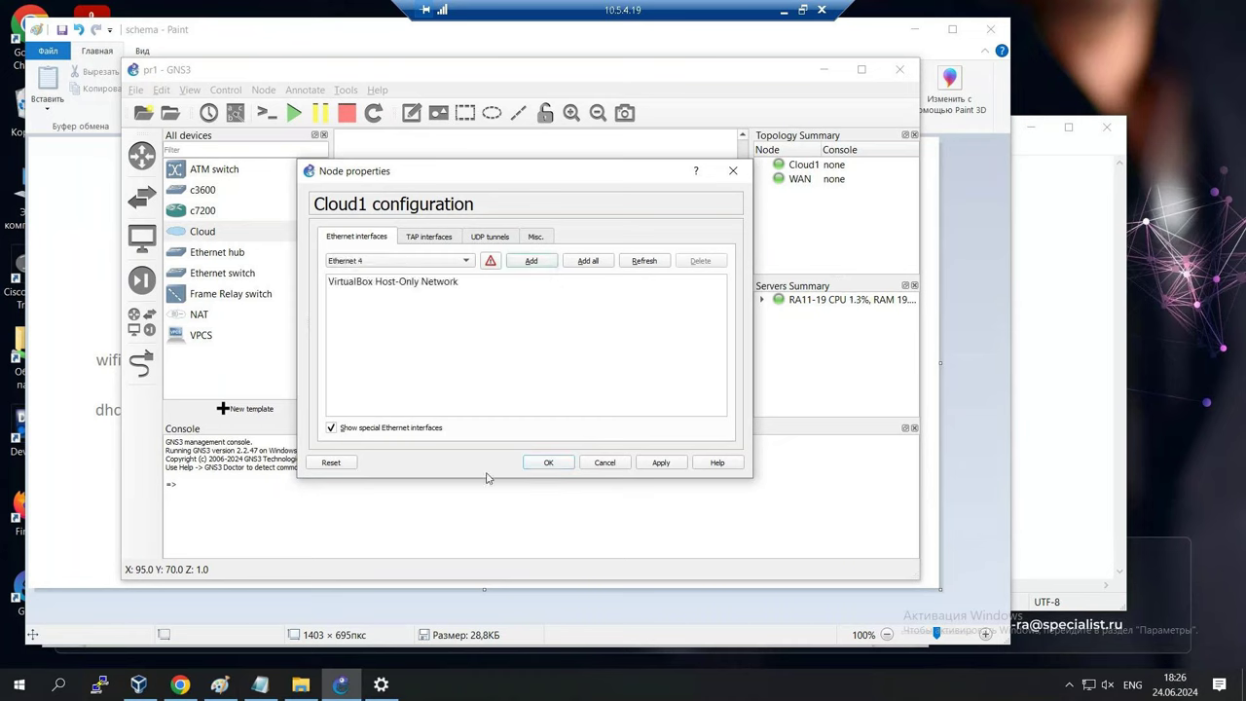
pyautogui.click(550, 463)
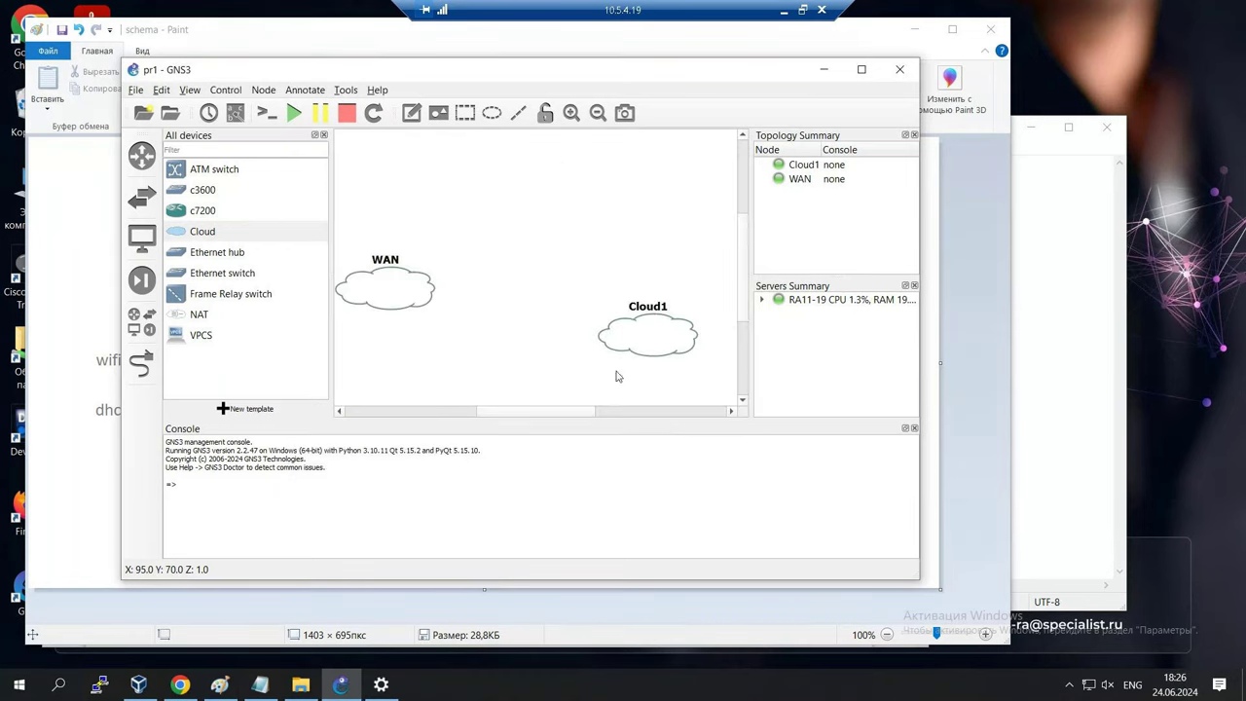
# Step: Rename the new cloud to LAN and place a c7200 router on the canvas
pyautogui.rightClick(640, 338)
pyautogui.click(712, 402)
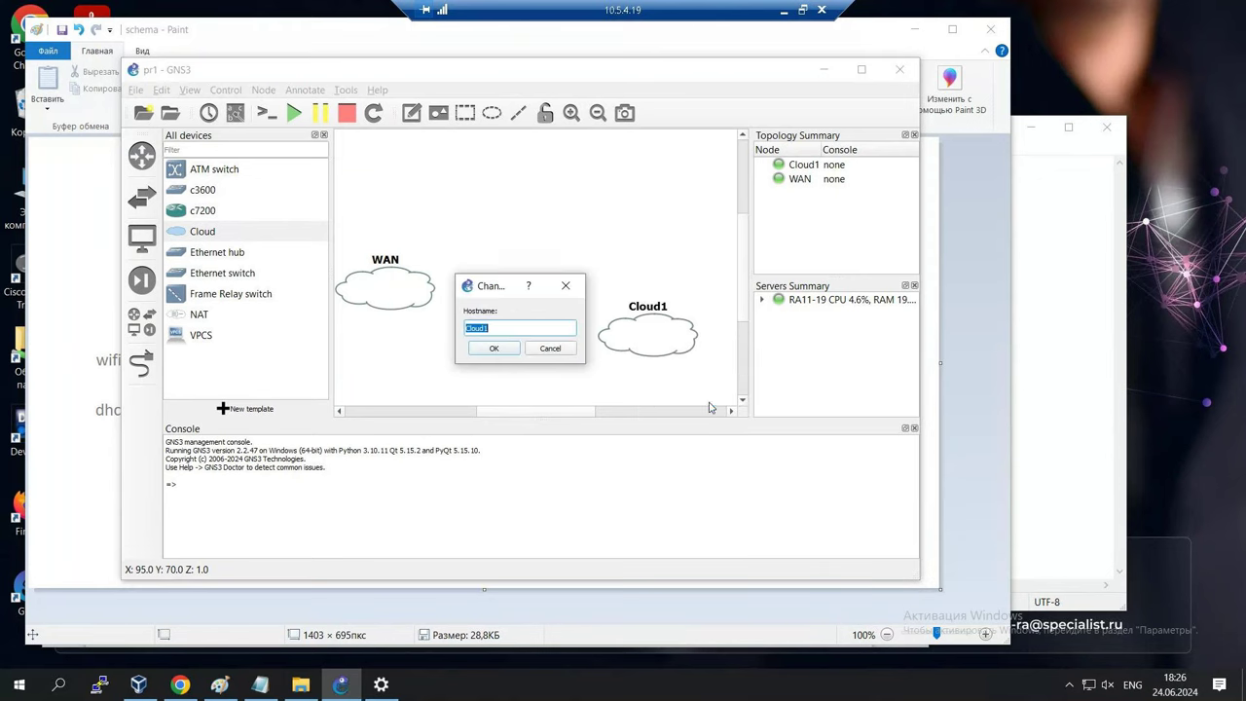
pyautogui.write('LAN')
pyautogui.click(494, 349)
pyautogui.moveTo(668, 340); pyautogui.dragTo(627, 344)
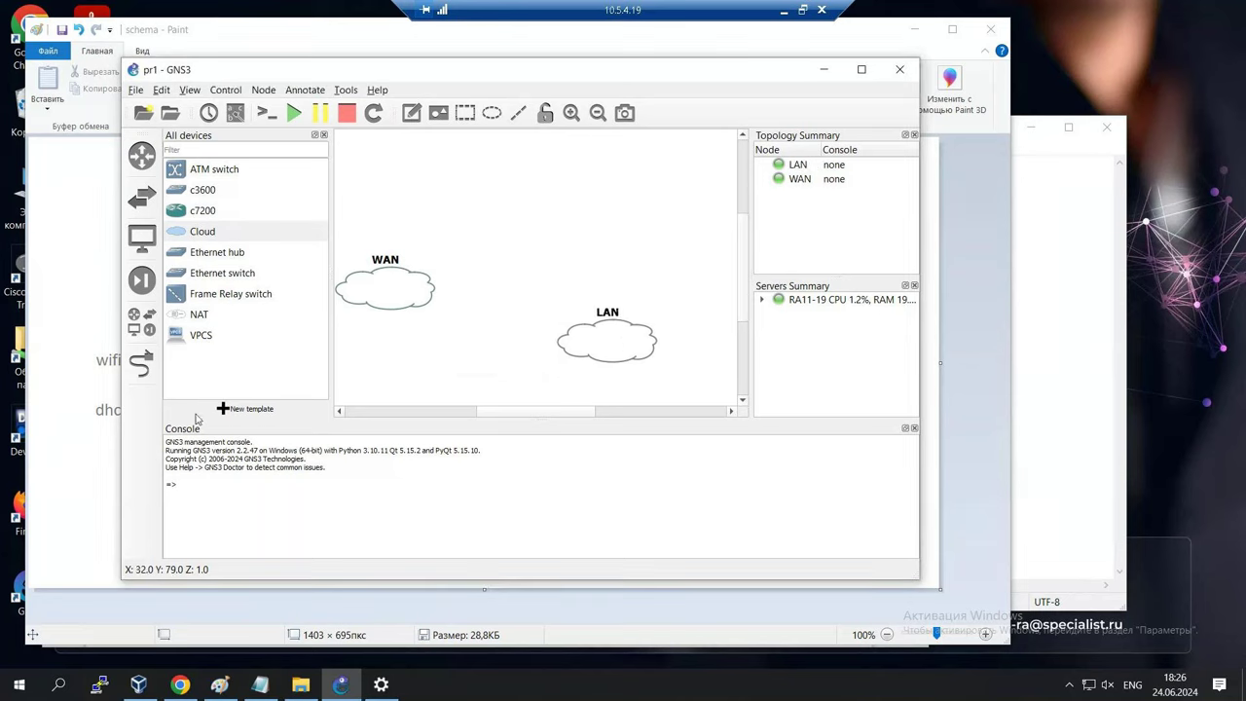
pyautogui.moveTo(195, 218); pyautogui.dragTo(494, 242)
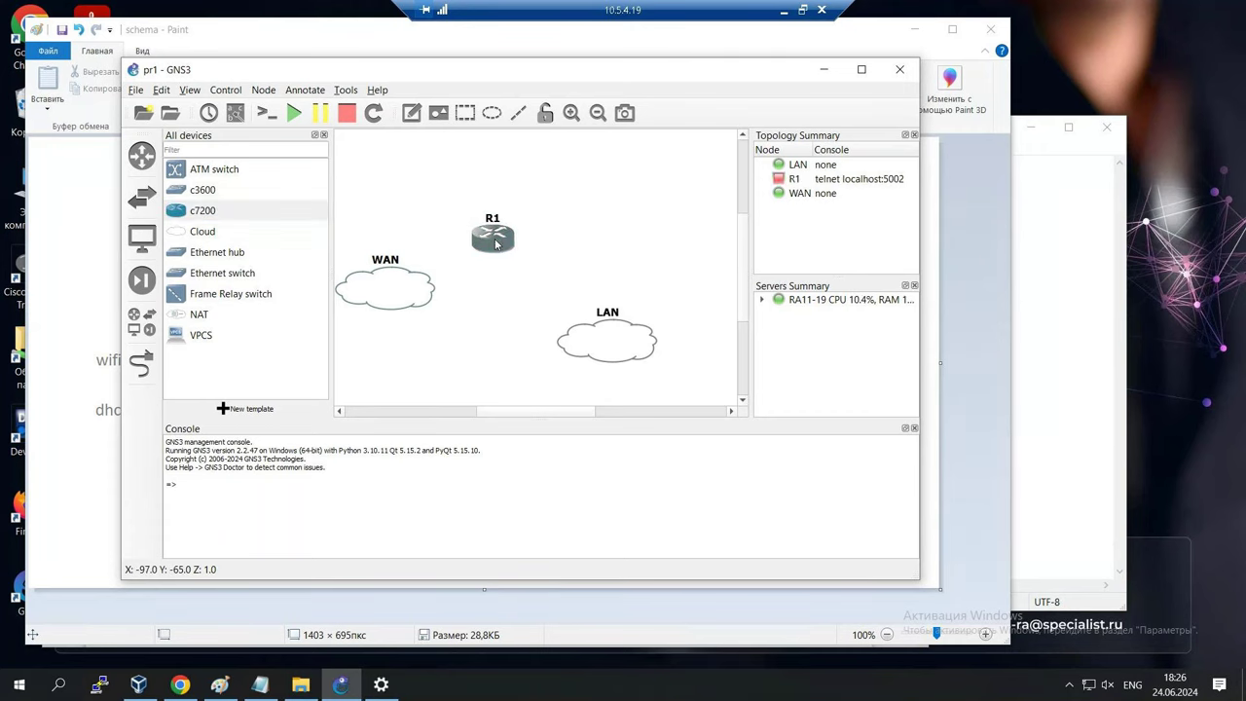
# Step: Rename the R1 router to router
pyautogui.rightClick(494, 241)
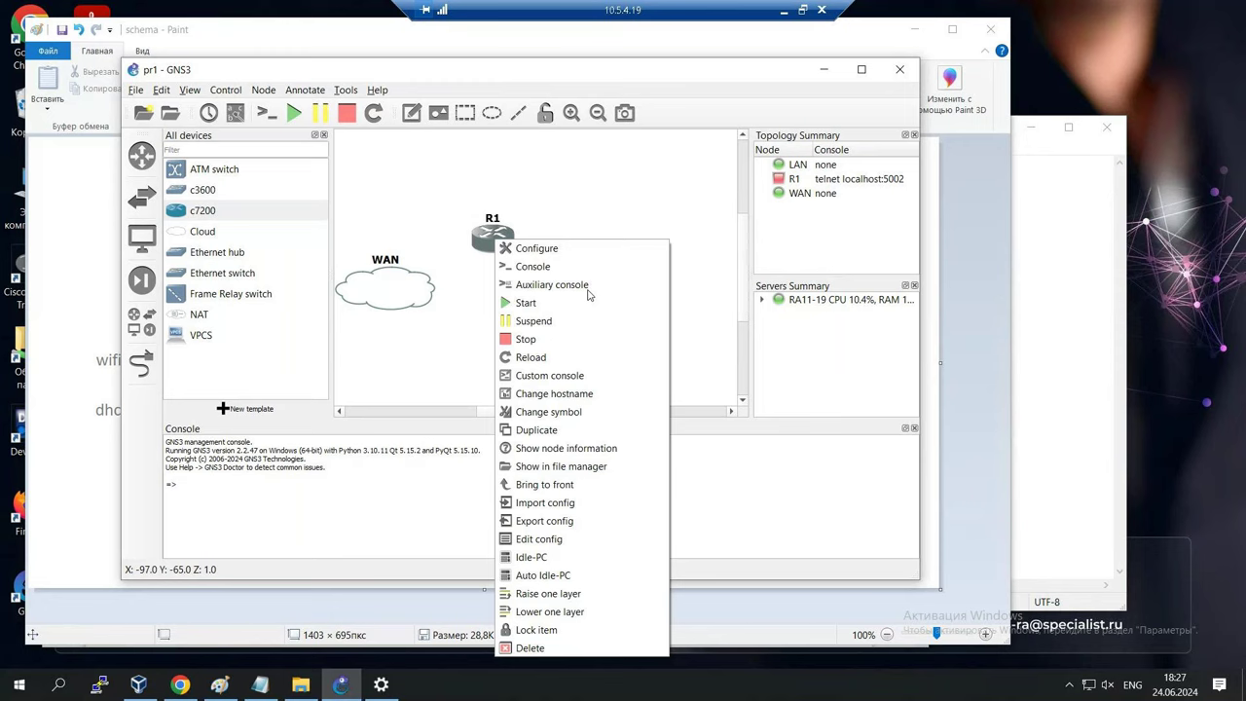
pyautogui.click(594, 394)
pyautogui.write('ro')
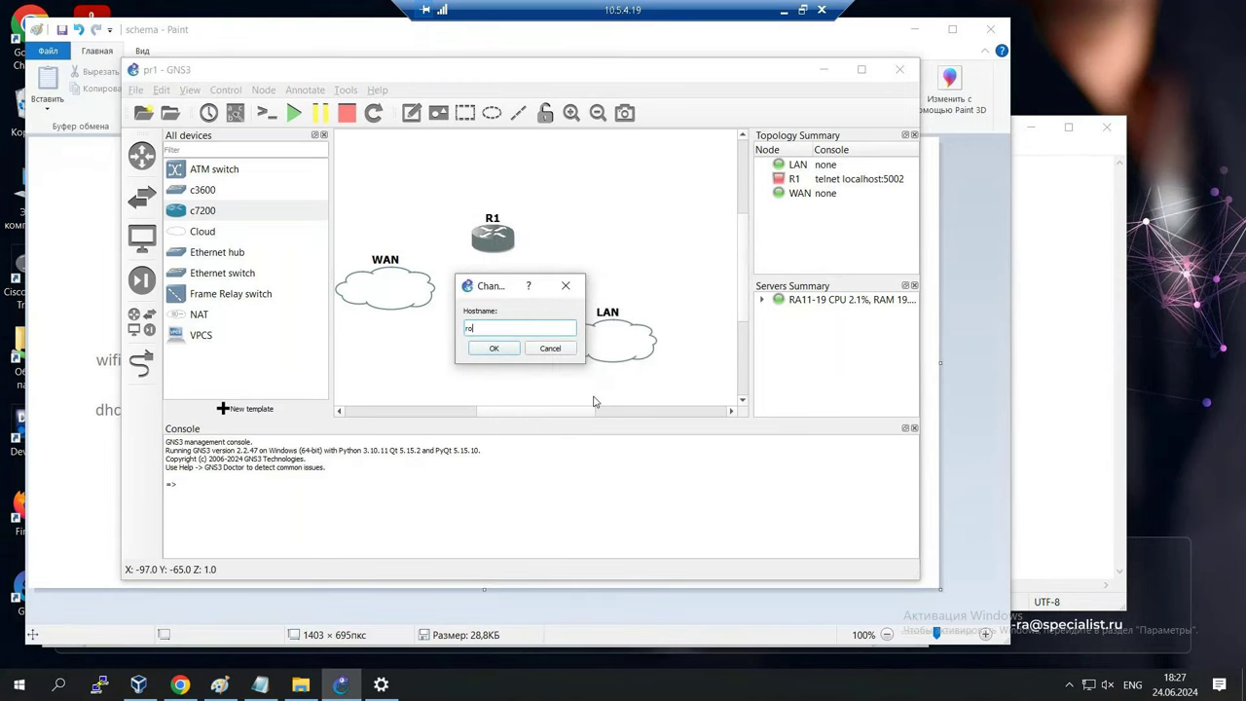
pyautogui.write('uter')
pyautogui.click(498, 349)
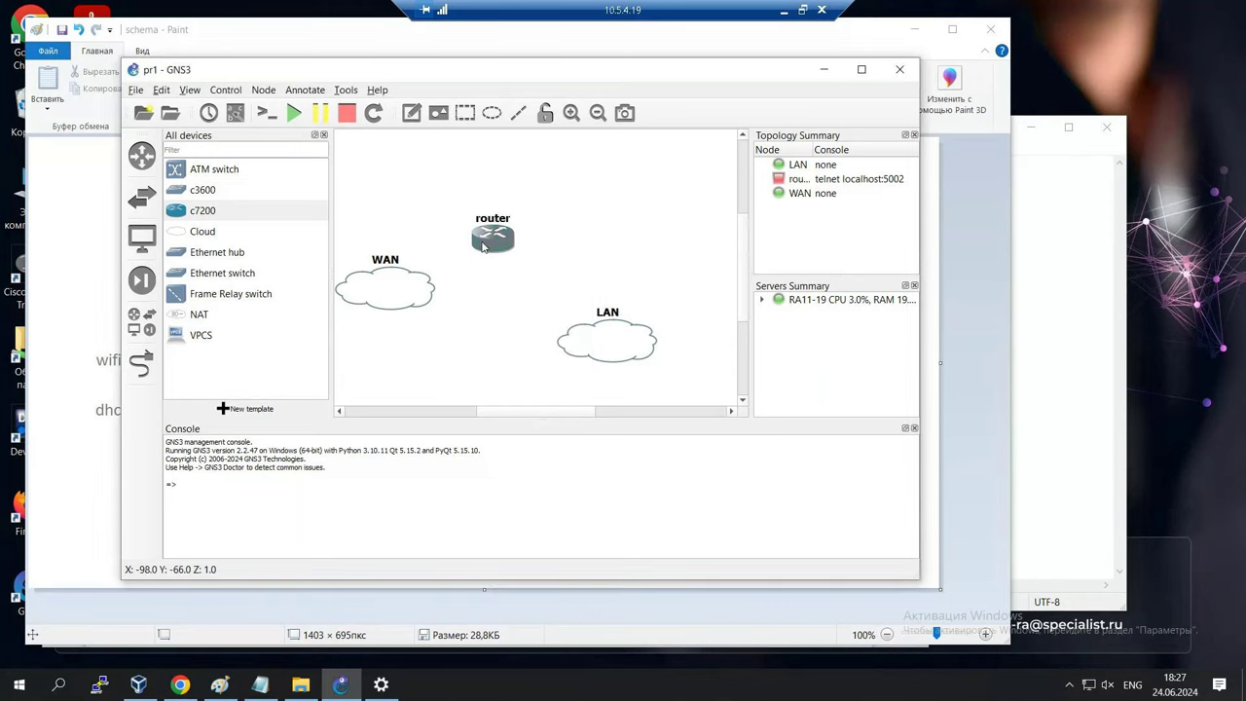
# Step: Fit a PA-2FE-TX adapter into the router's slot 1
pyautogui.rightClick(482, 245)
pyautogui.click(517, 257)
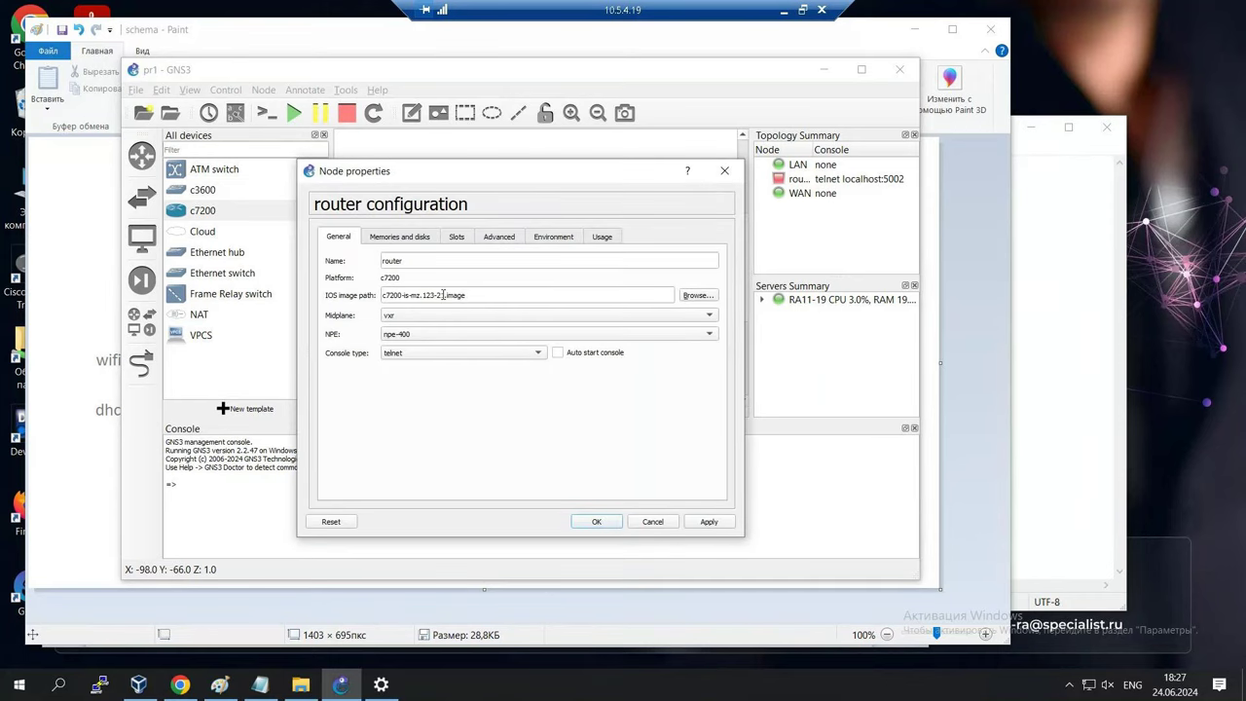
pyautogui.click(457, 240)
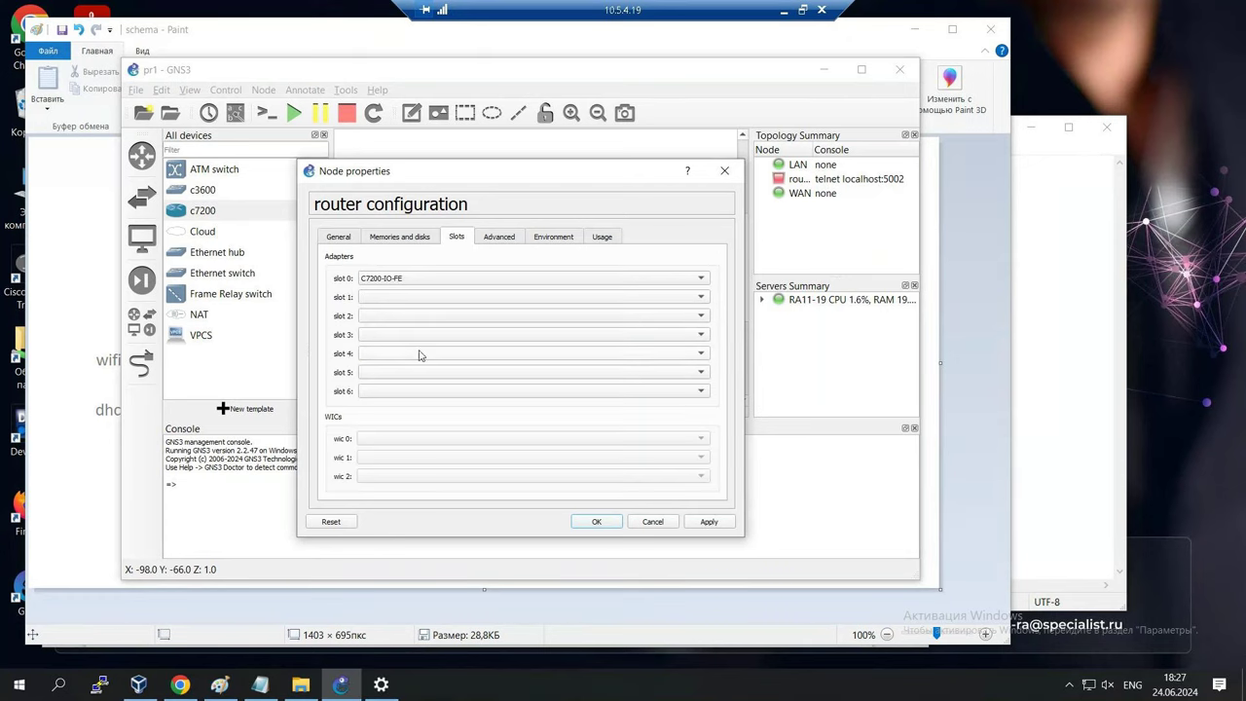
pyautogui.click(436, 297)
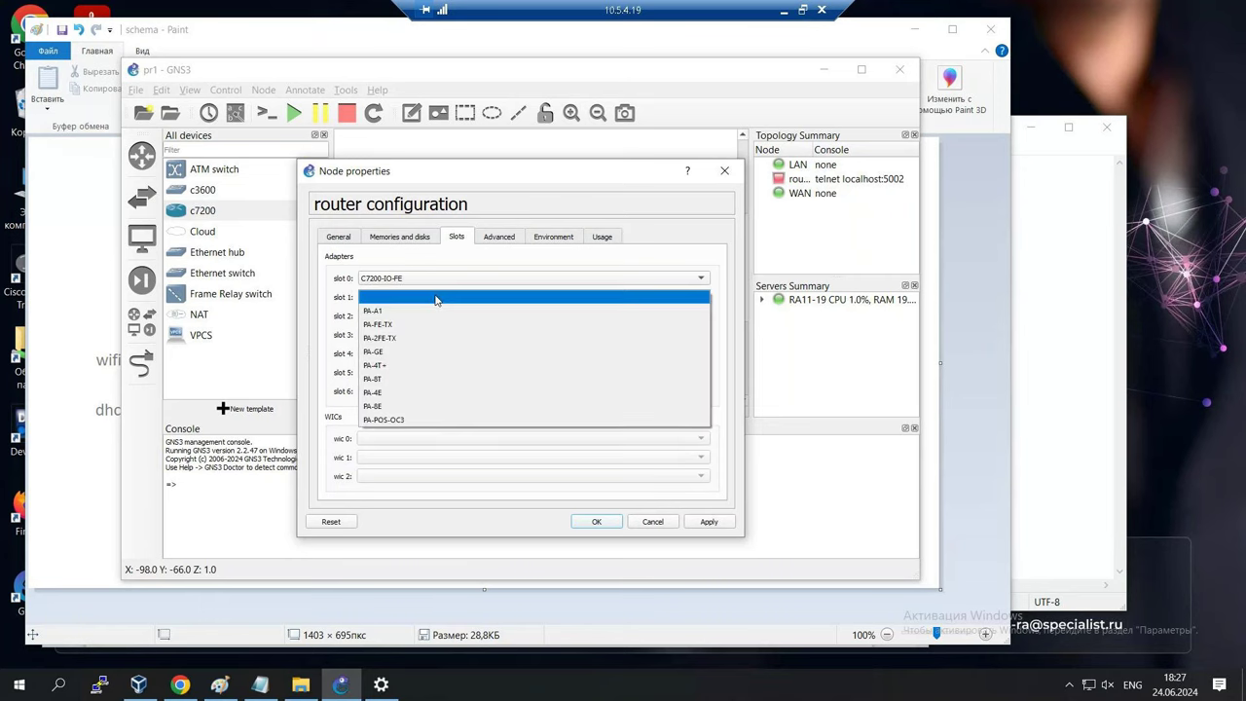
pyautogui.click(399, 339)
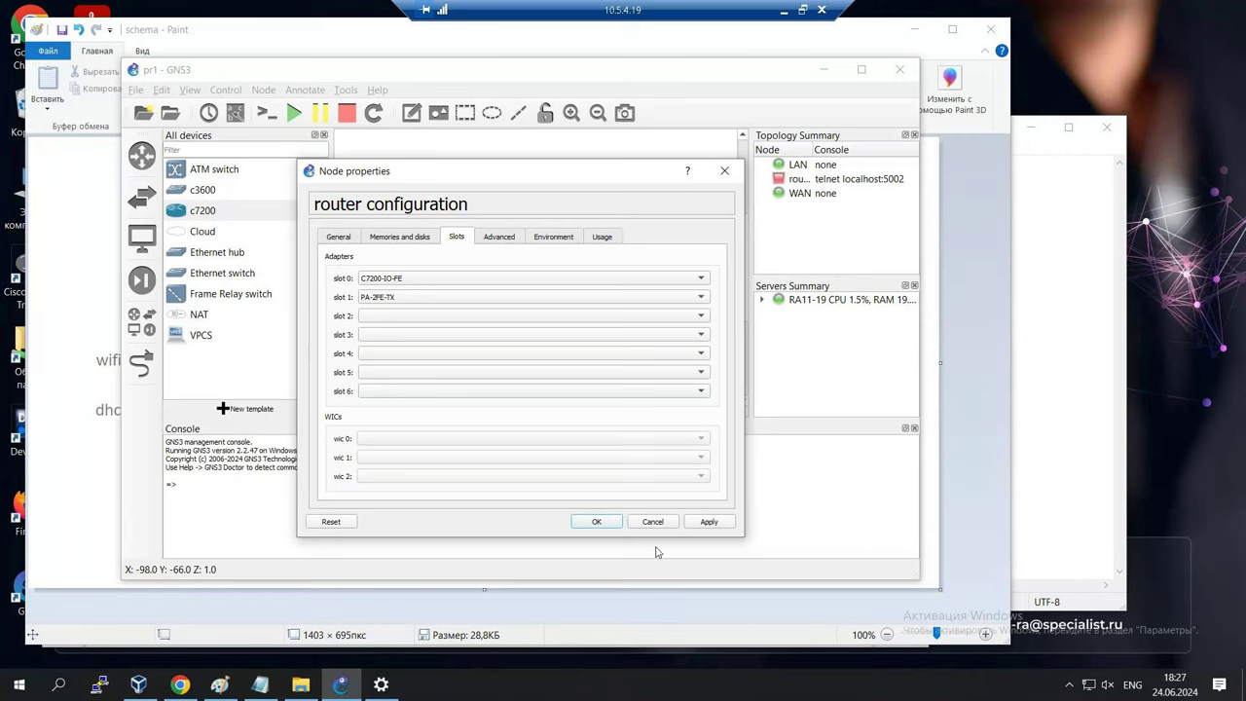
pyautogui.click(596, 521)
# Step: Link WAN's VirtualBox Host-Only Network #2 to the router's FastEthernet0/0
pyautogui.click(141, 362)
pyautogui.click(386, 287)
pyautogui.click(444, 304)
pyautogui.click(476, 246)
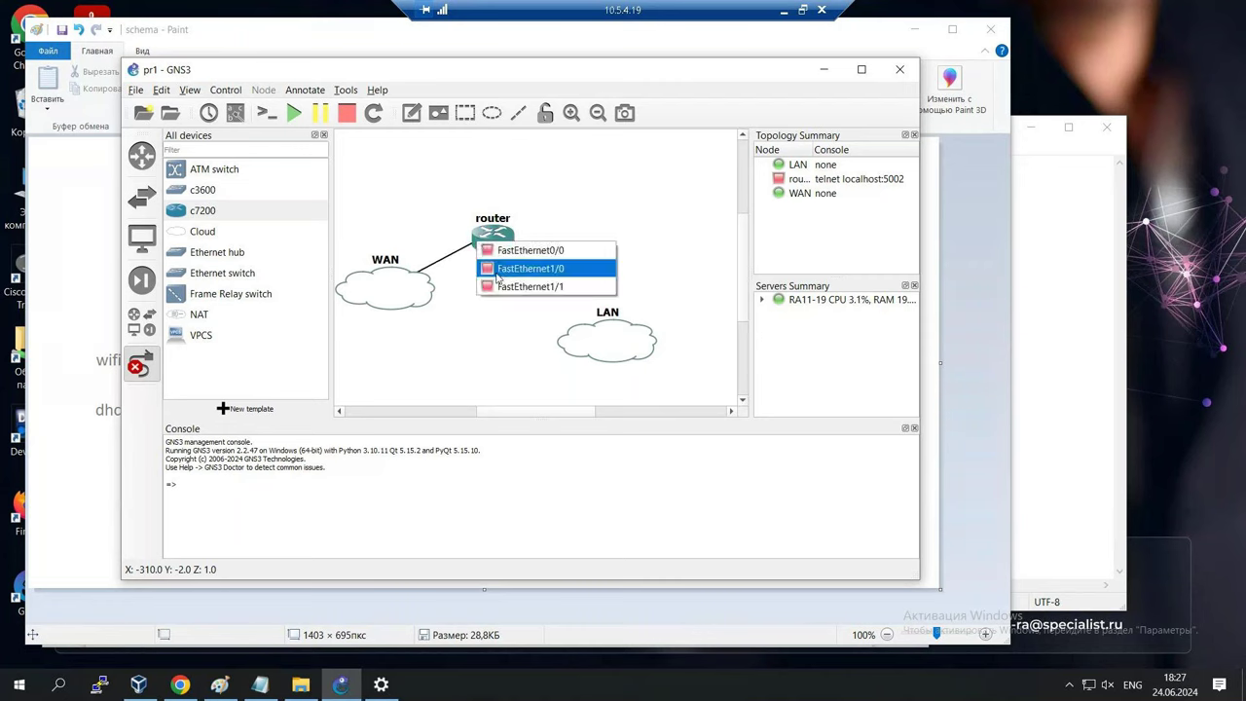
pyautogui.click(506, 286)
pyautogui.click(502, 242)
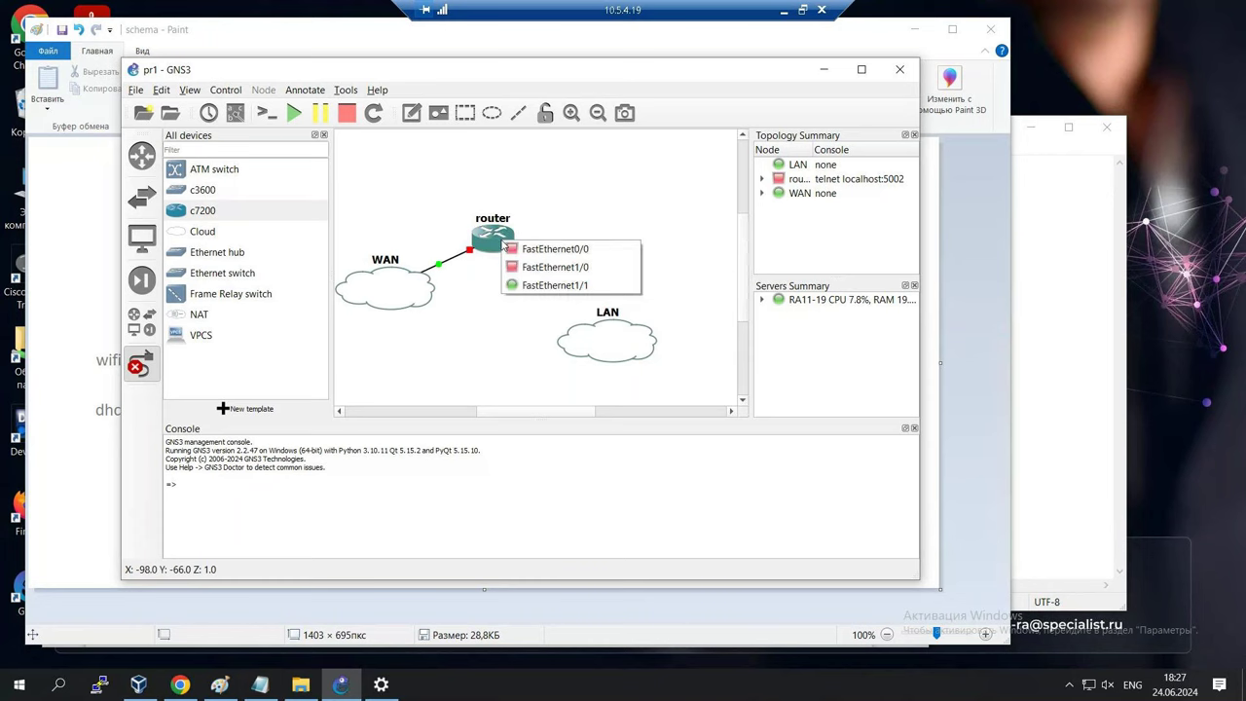
pyautogui.click(517, 257)
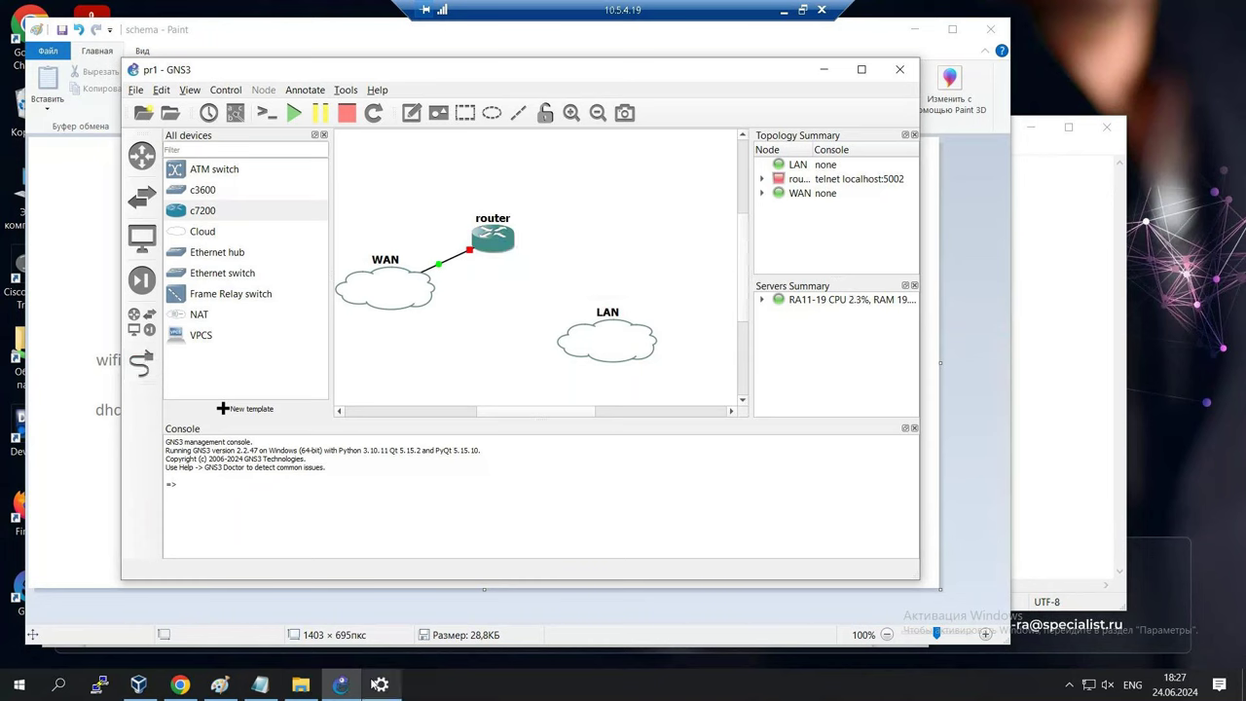
pyautogui.click(218, 688)
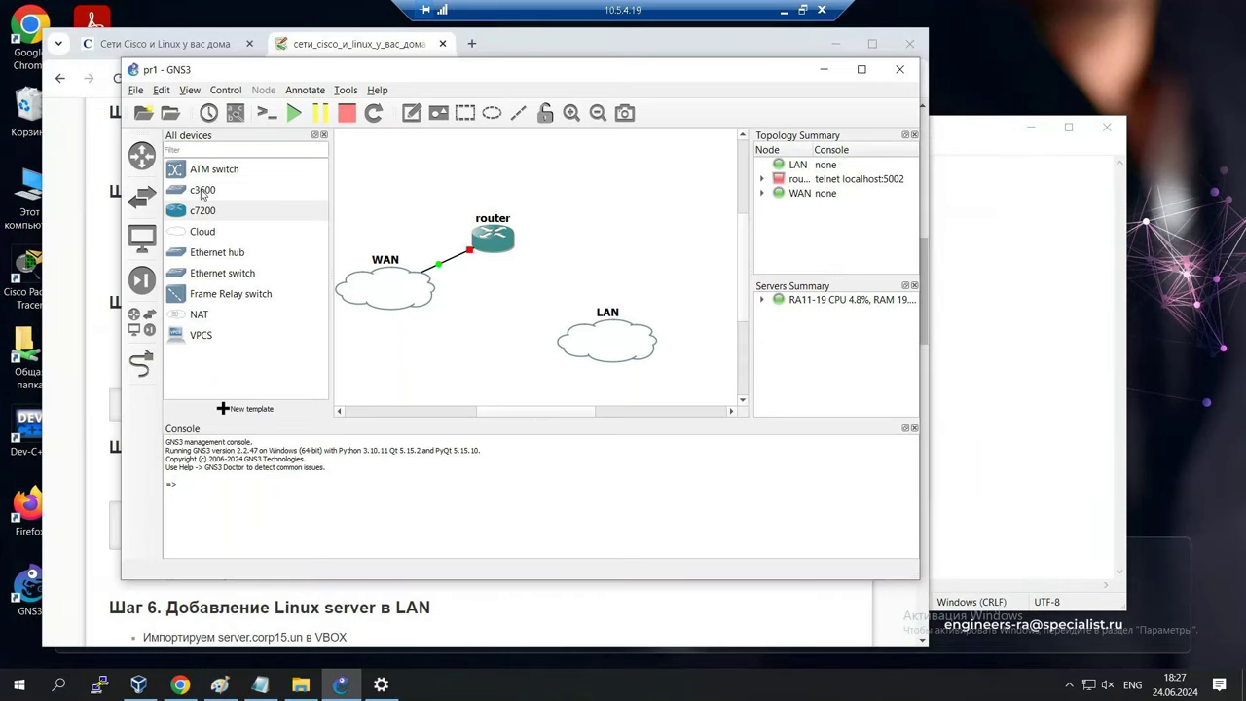
# Step: Add a c3600 device beside the router and name it switch
pyautogui.moveTo(202, 193); pyautogui.dragTo(612, 246)
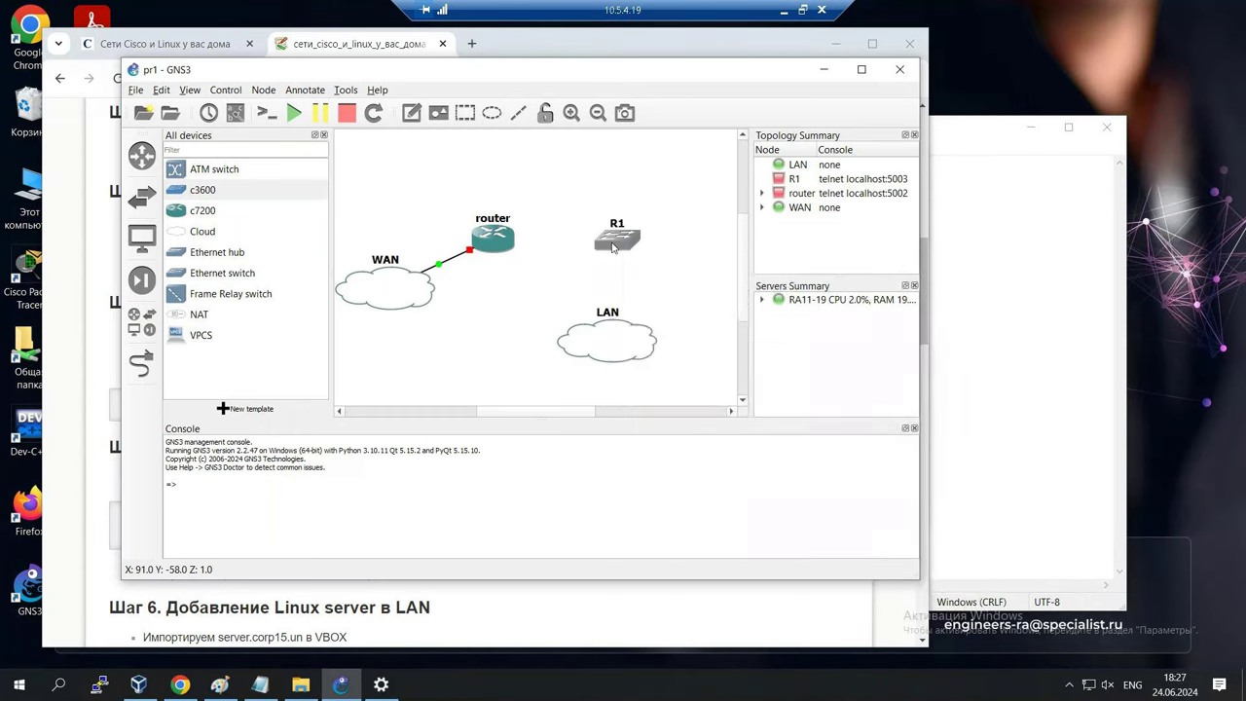
pyautogui.rightClick(612, 247)
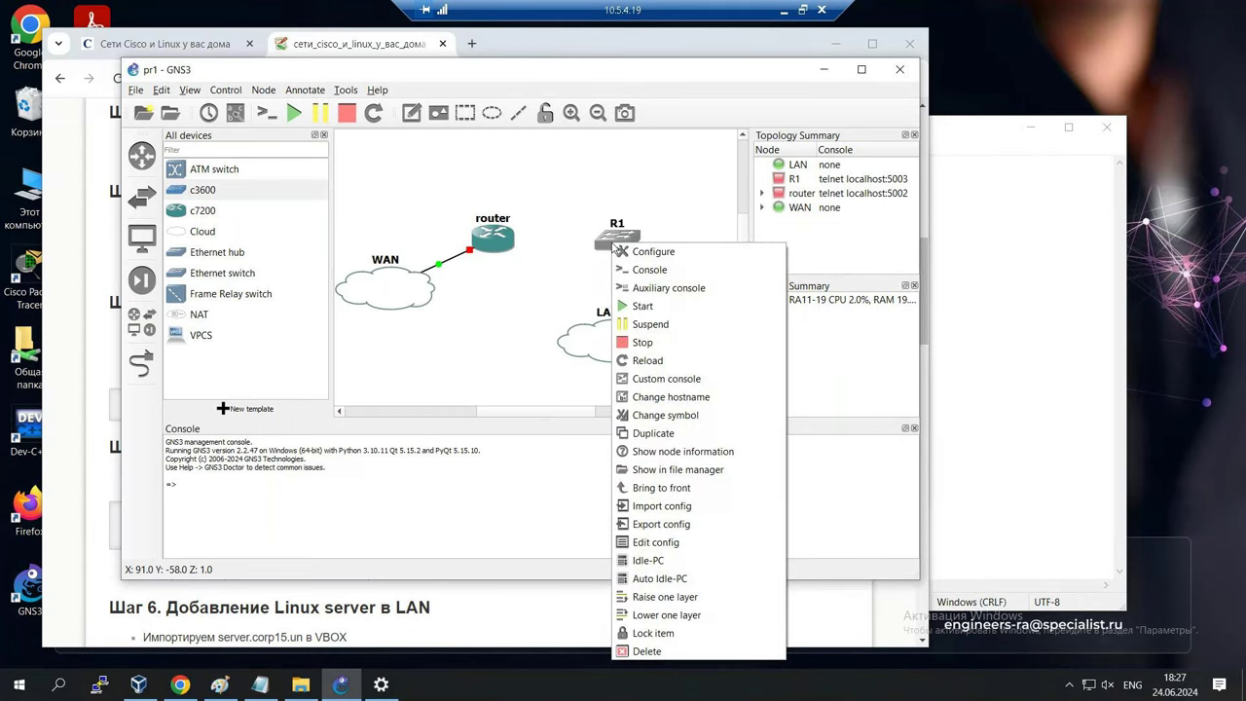
pyautogui.click(703, 401)
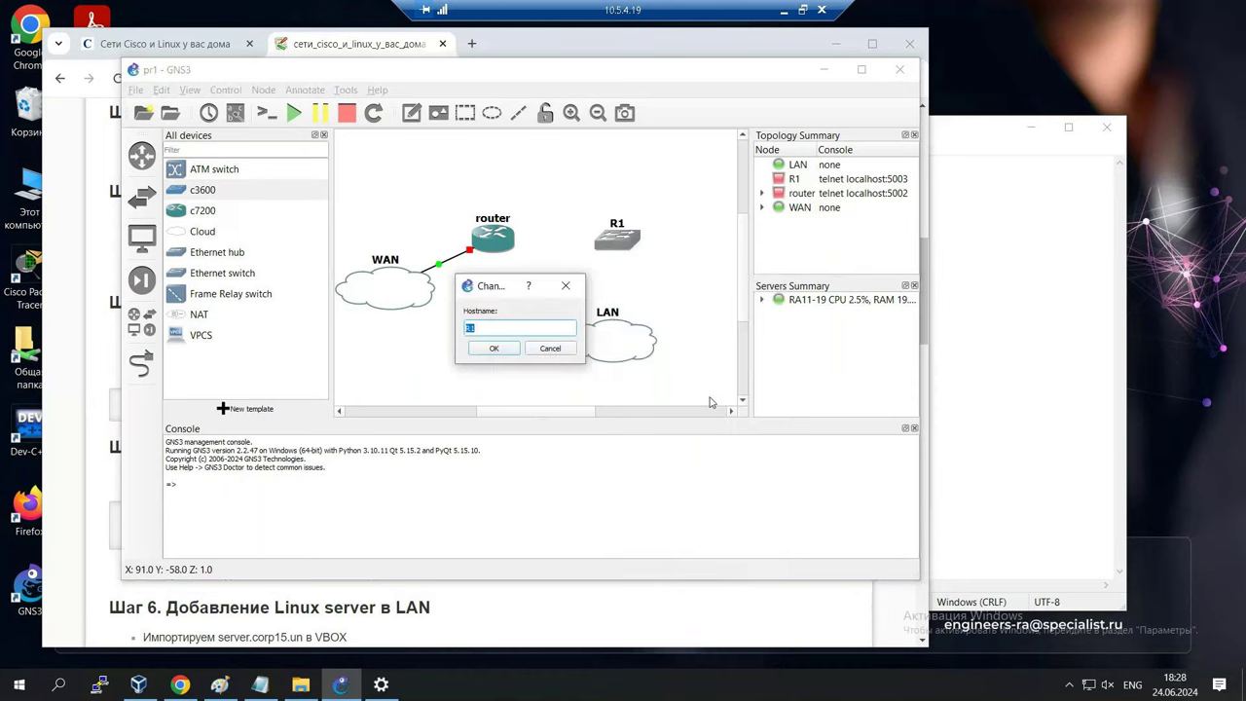
pyautogui.write('switch')
pyautogui.click(492, 349)
# Step: Link router FastEthernet1/0 to switch FastEthernet0/0
pyautogui.click(141, 364)
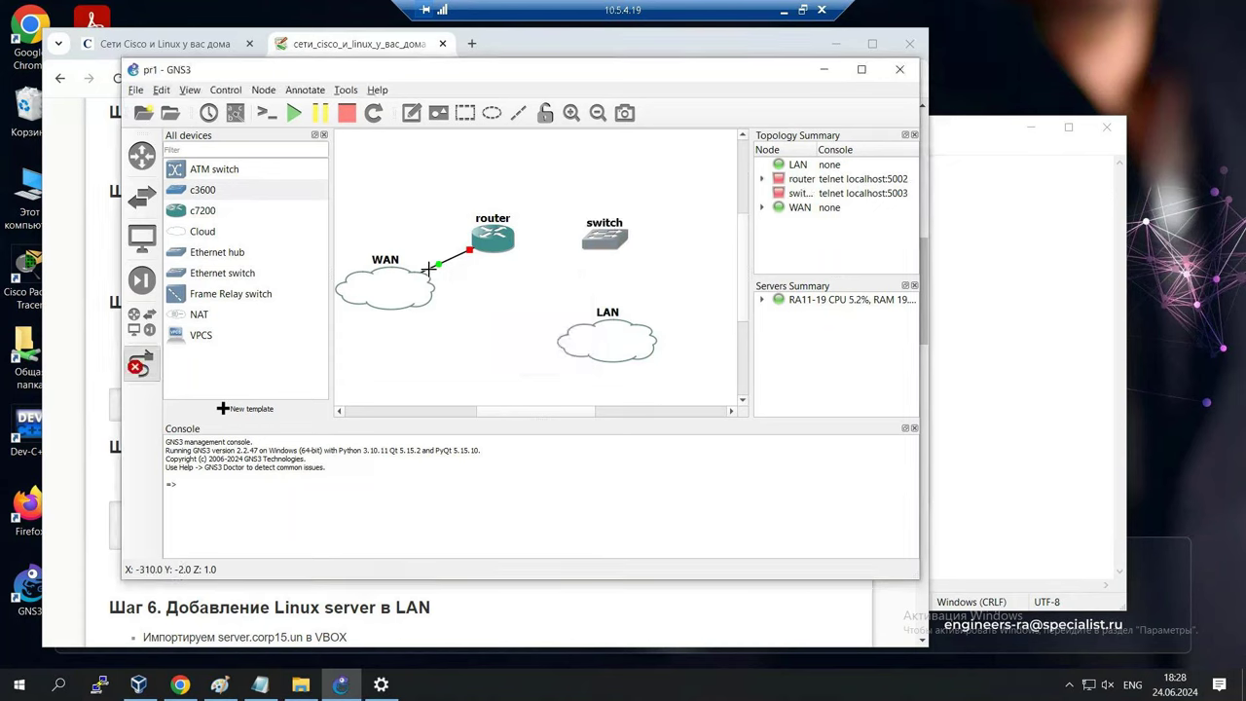
pyautogui.click(499, 243)
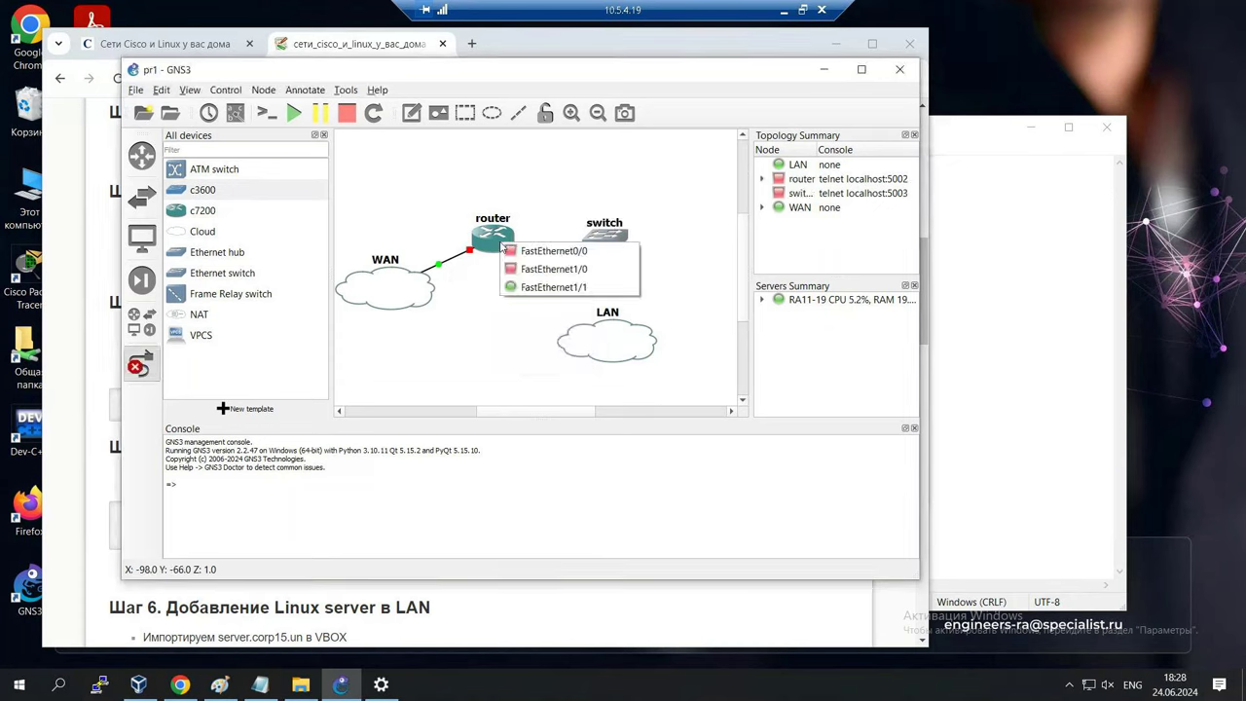
pyautogui.click(546, 270)
pyautogui.click(596, 245)
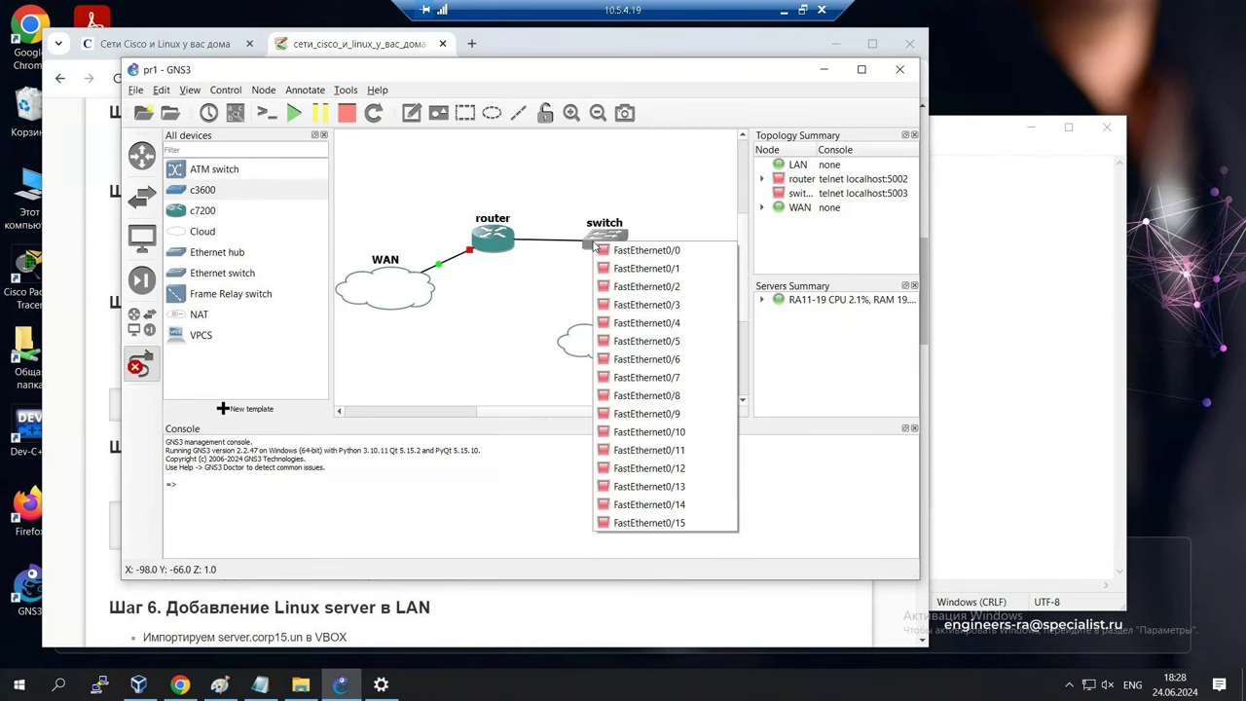
pyautogui.click(605, 251)
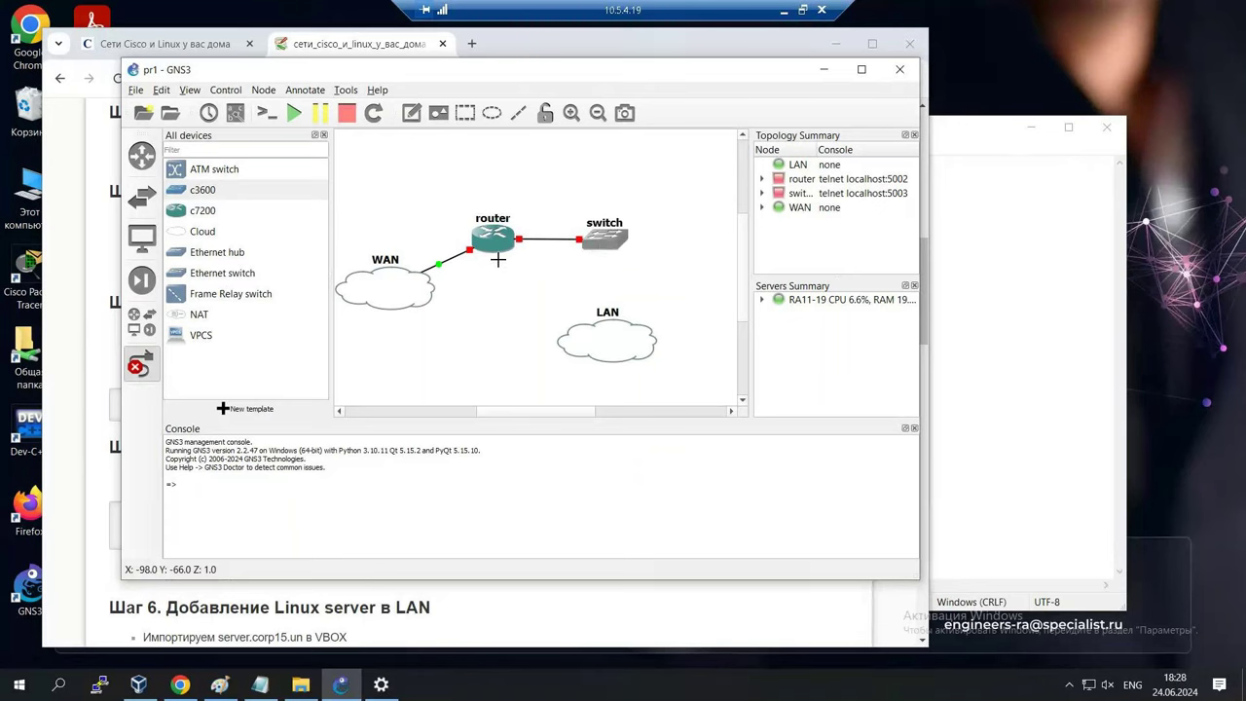
# Step: Link the switch to the LAN cloud's VirtualBox Host-Only Network and widen the topology summary
pyautogui.click(606, 241)
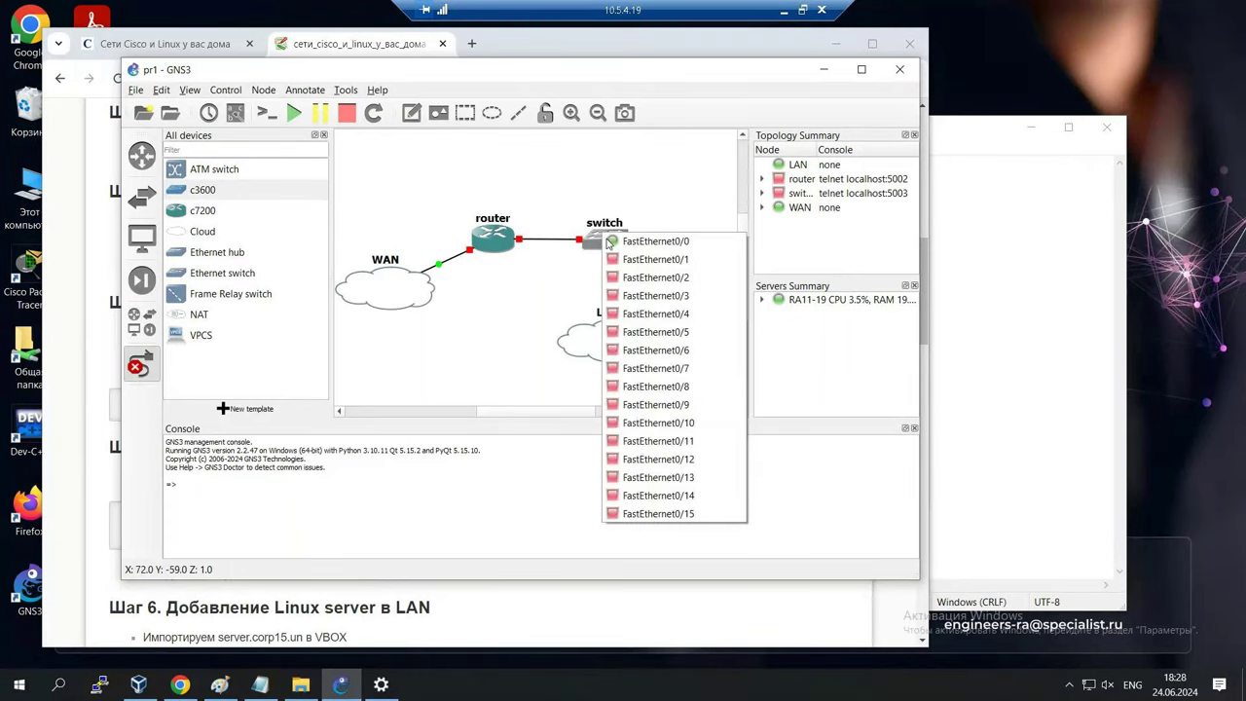
pyautogui.click(642, 404)
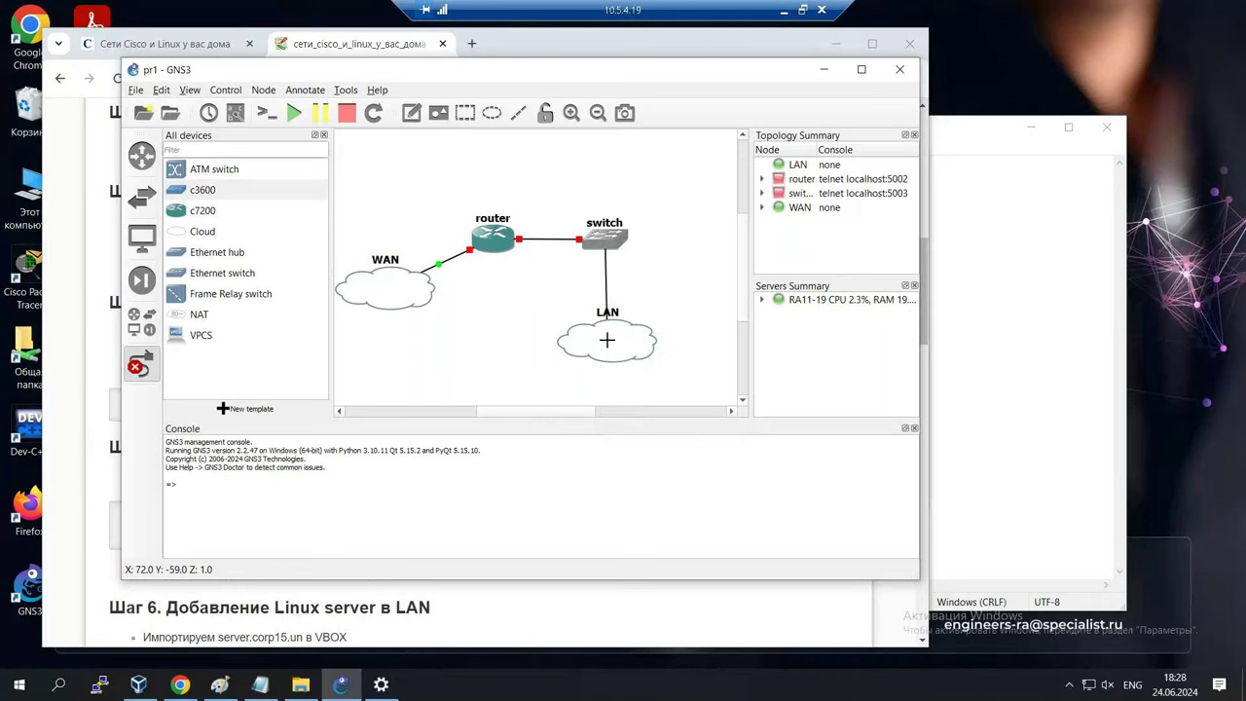
pyautogui.click(603, 340)
pyautogui.click(650, 351)
pyautogui.click(141, 363)
pyautogui.click(762, 179)
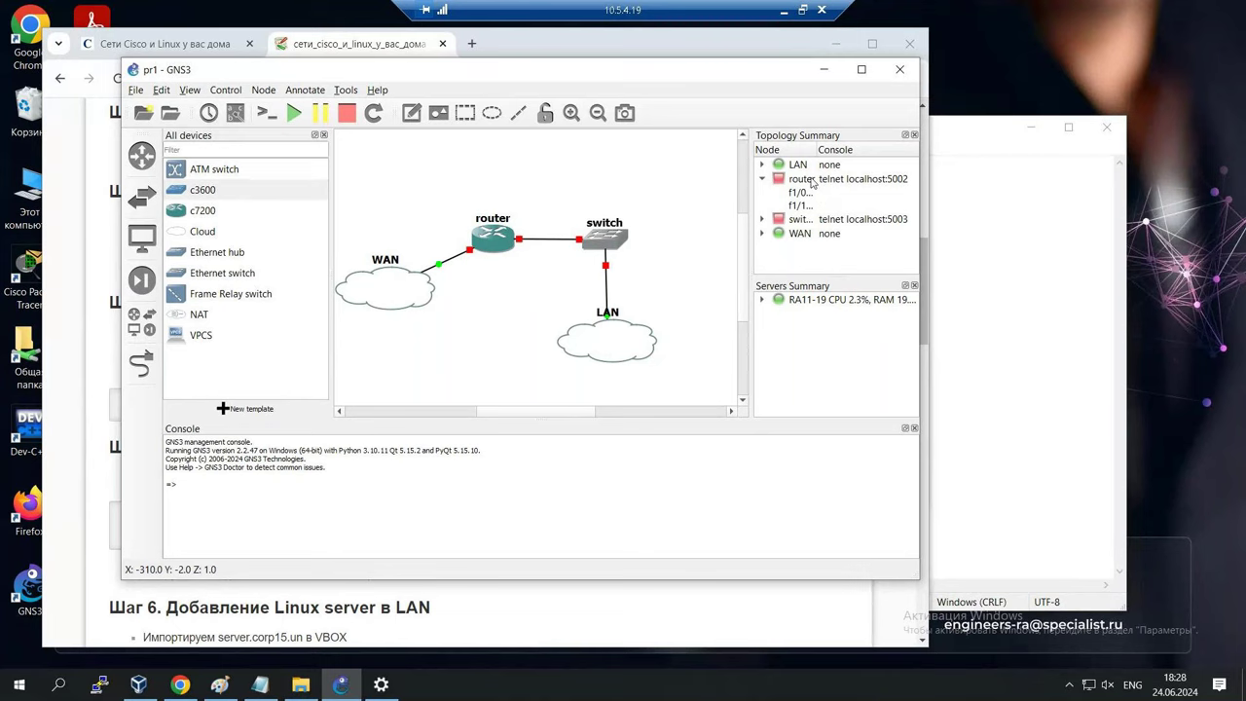
pyautogui.moveTo(748, 216); pyautogui.dragTo(752, 258)
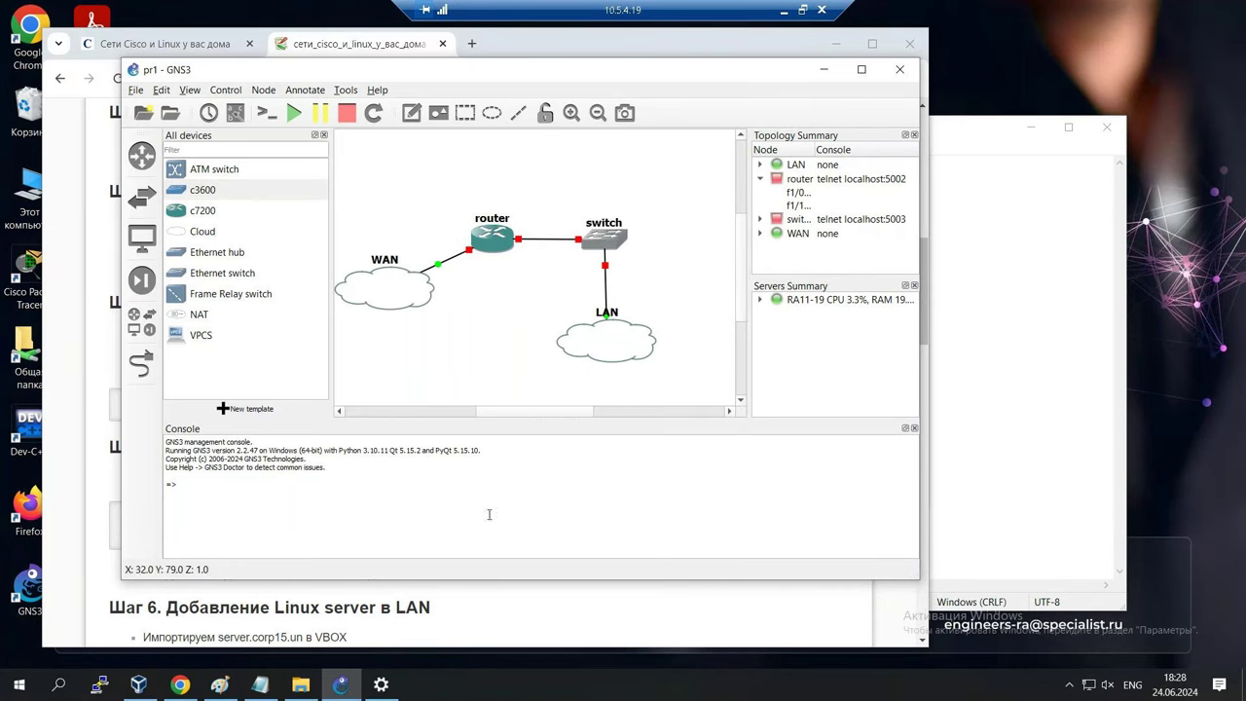
pyautogui.click(106, 585)
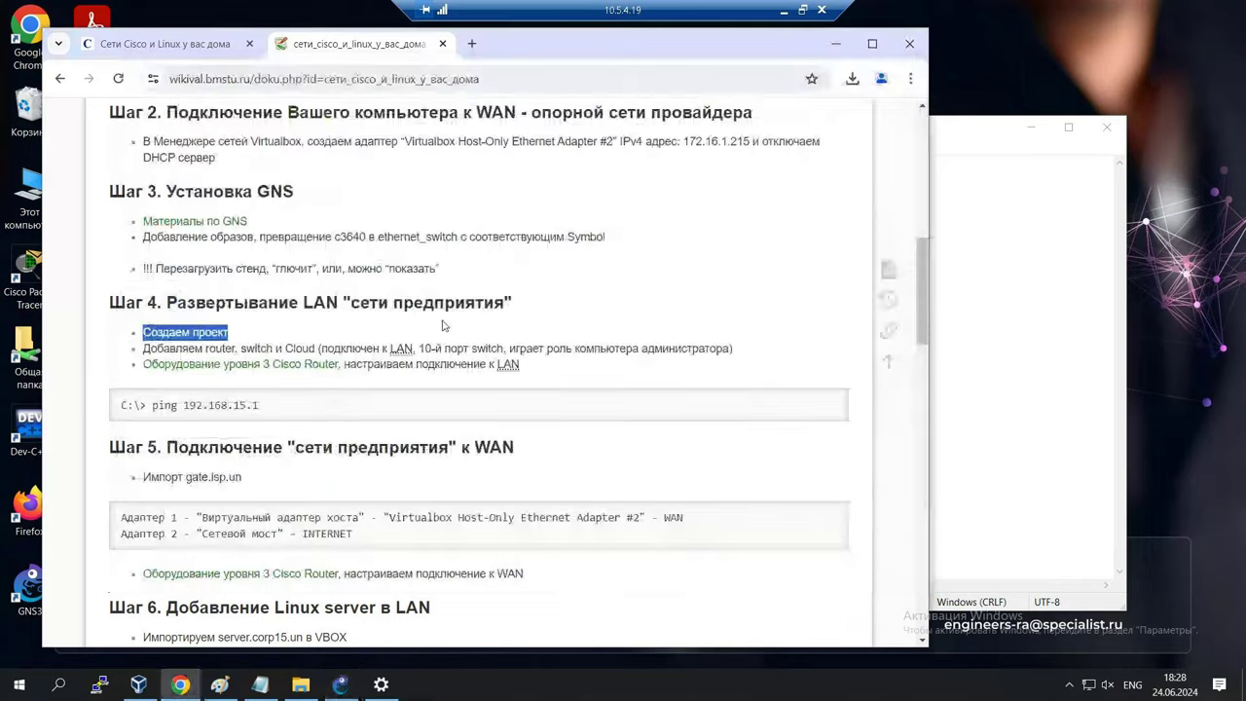
# Step: Read Step 4 (router, switch, Cloud, ping 192.168.15.1), then return to GNS3
pyautogui.click(244, 347)
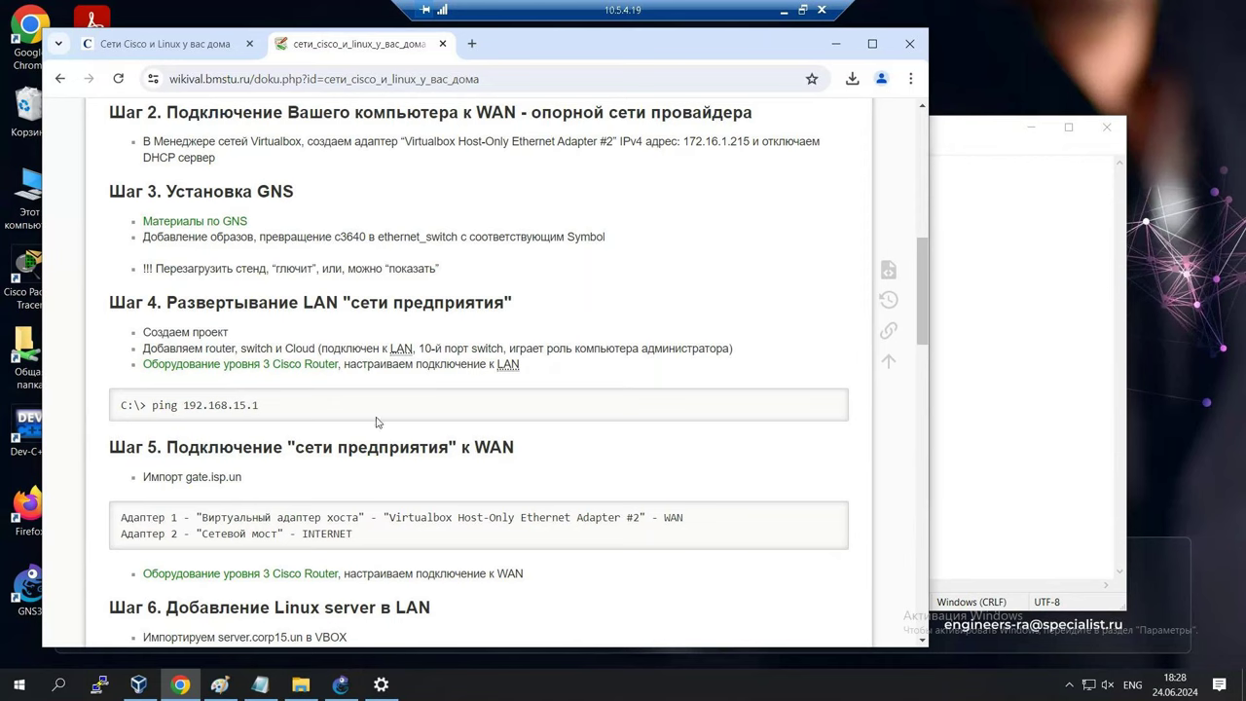
pyautogui.click(340, 684)
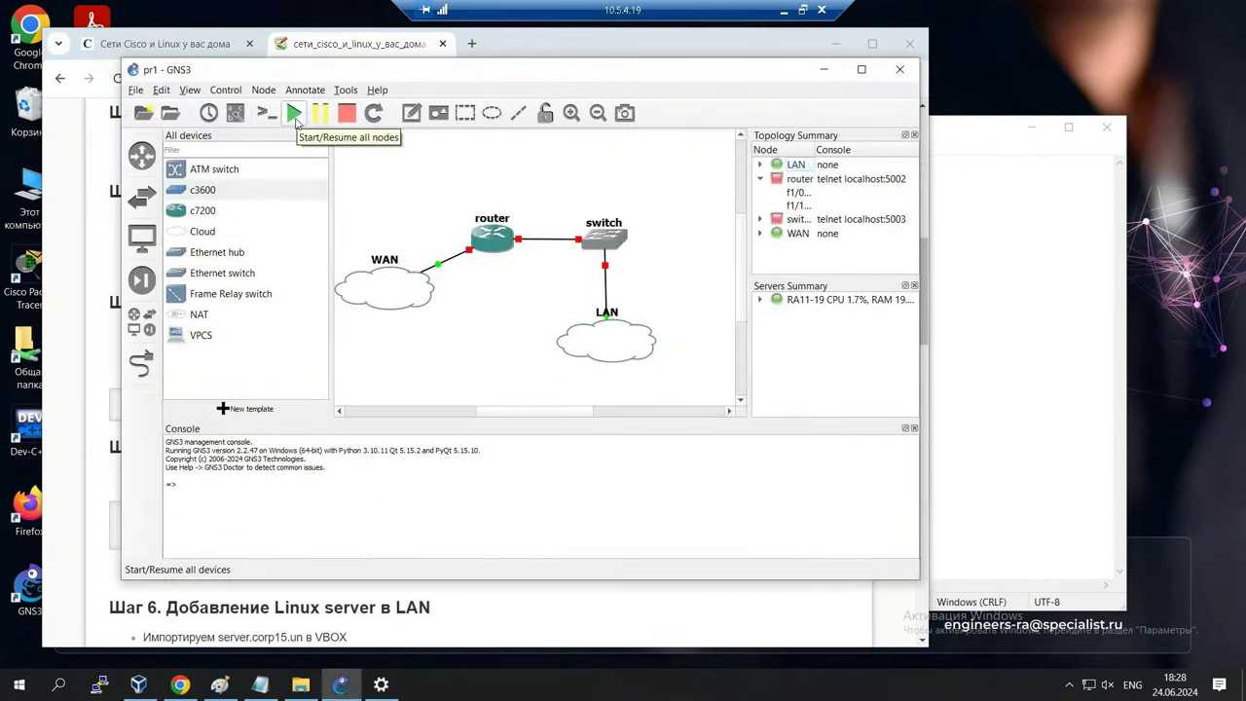
# Step: Start all nodes, open the router console to reach router#, then close it
pyautogui.click(294, 115)
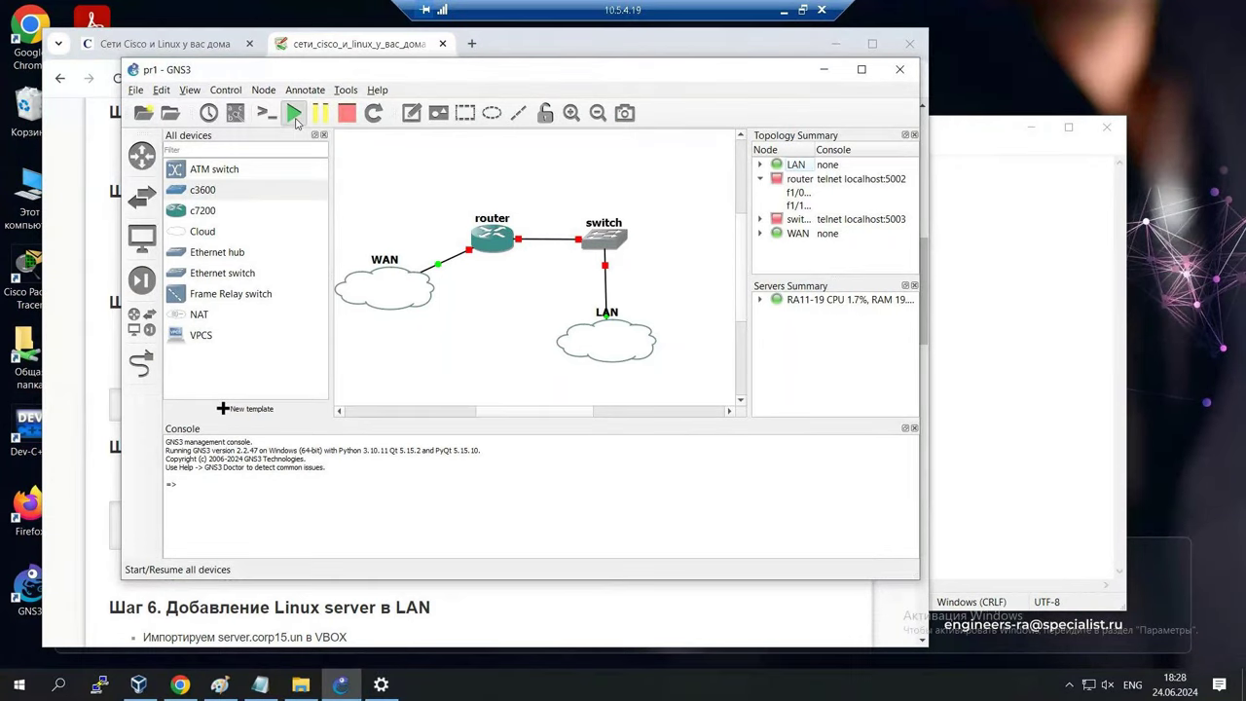
pyautogui.click(546, 346)
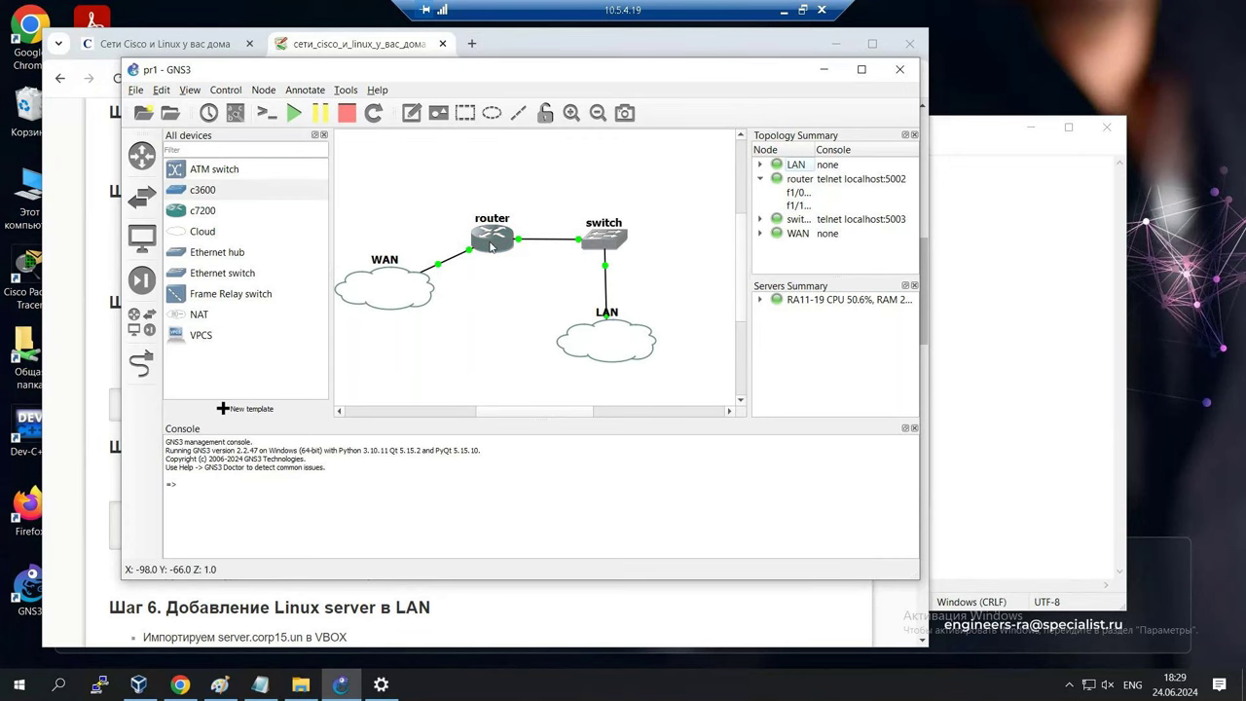
pyautogui.moveTo(492, 247)
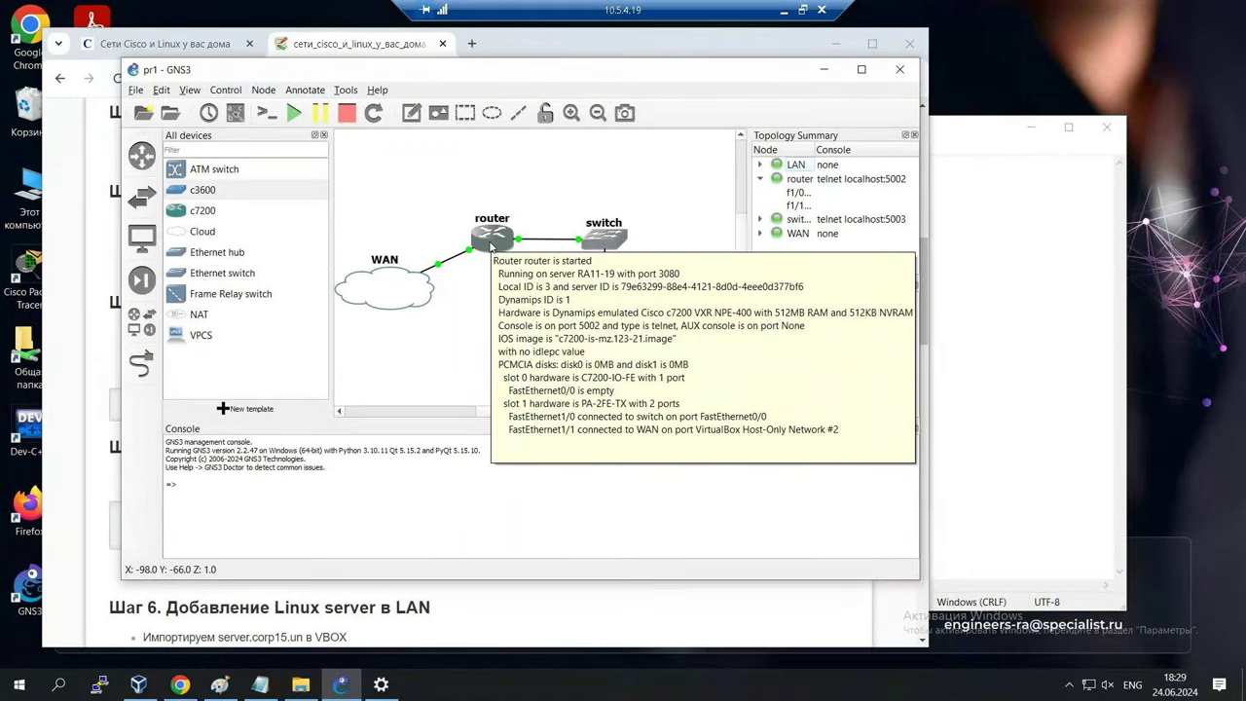
pyautogui.doubleClick(491, 241)
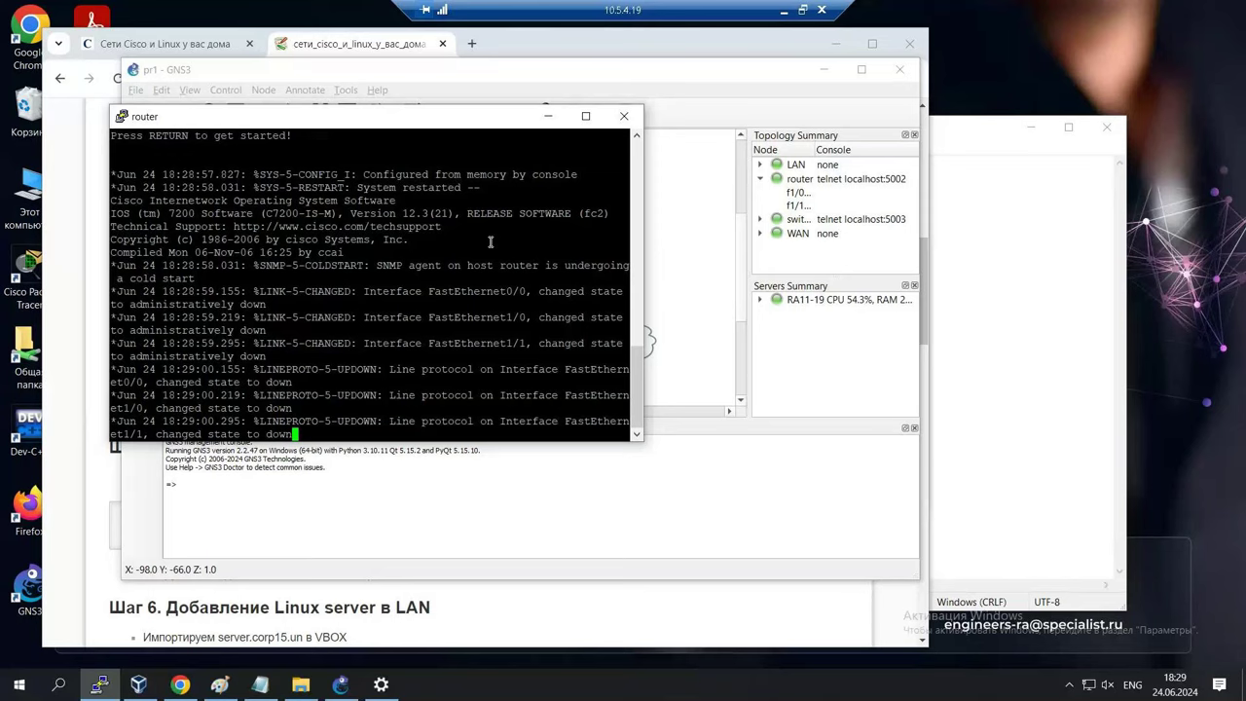
pyautogui.press('Return')
pyautogui.press('Return')
pyautogui.press('Return')
pyautogui.press('Return')
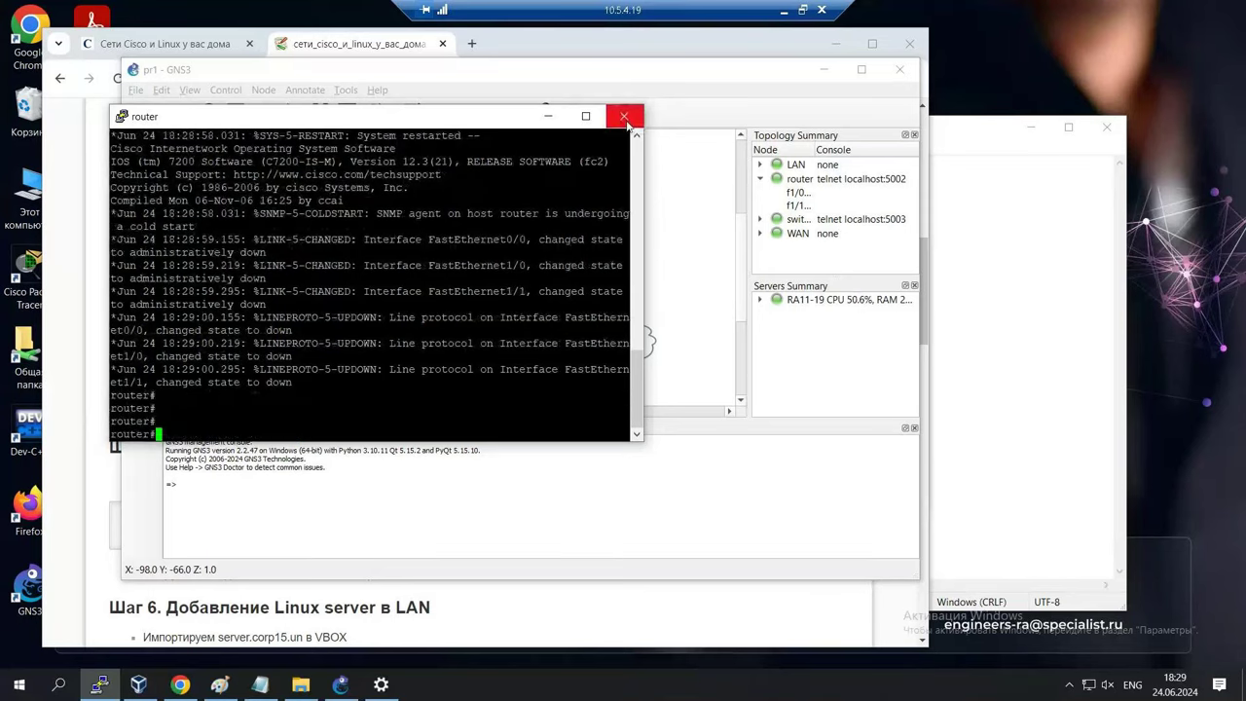
pyautogui.click(625, 116)
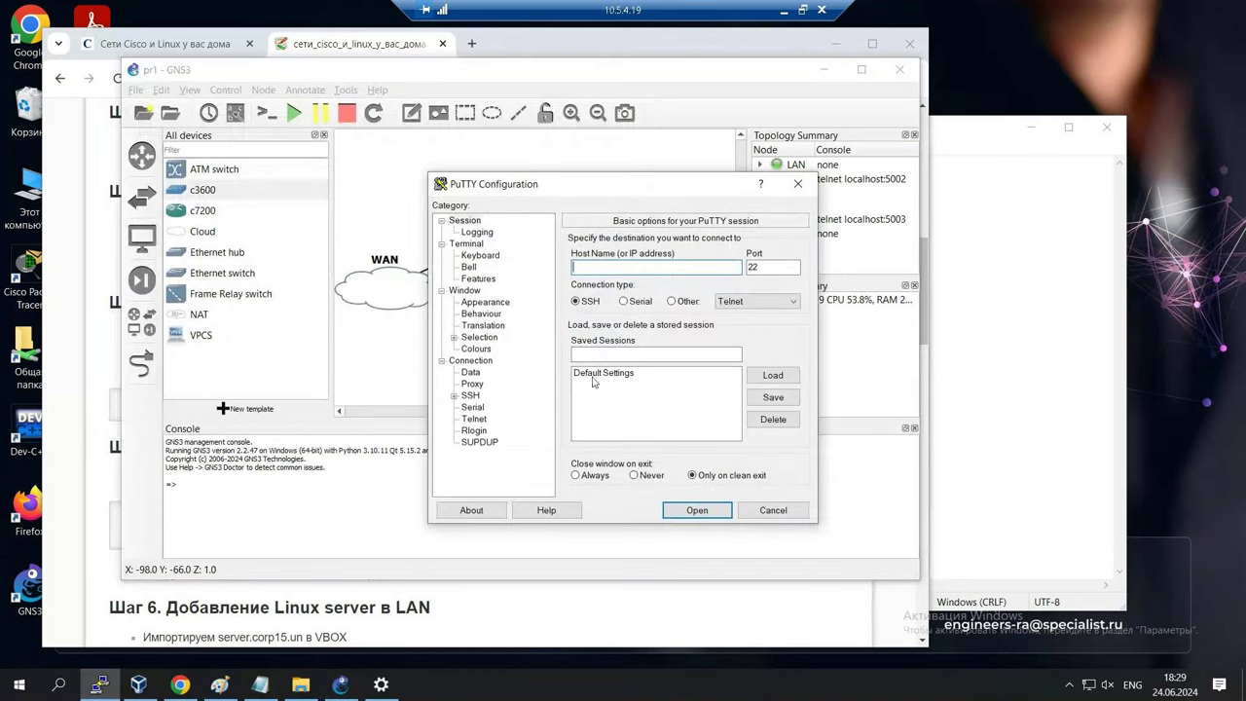
# Step: Enable system colours and 16-point Courier New font, saved as PuTTY Default Settings
pyautogui.click(476, 350)
pyautogui.click(623, 337)
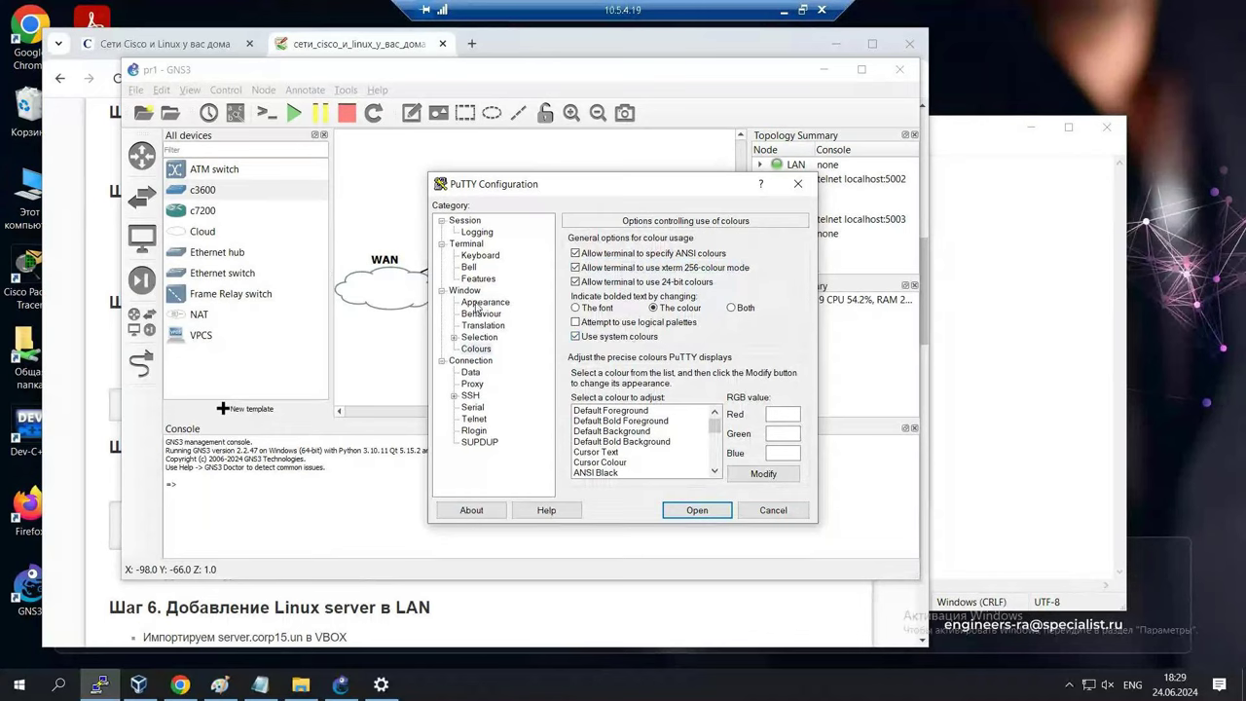
pyautogui.click(479, 303)
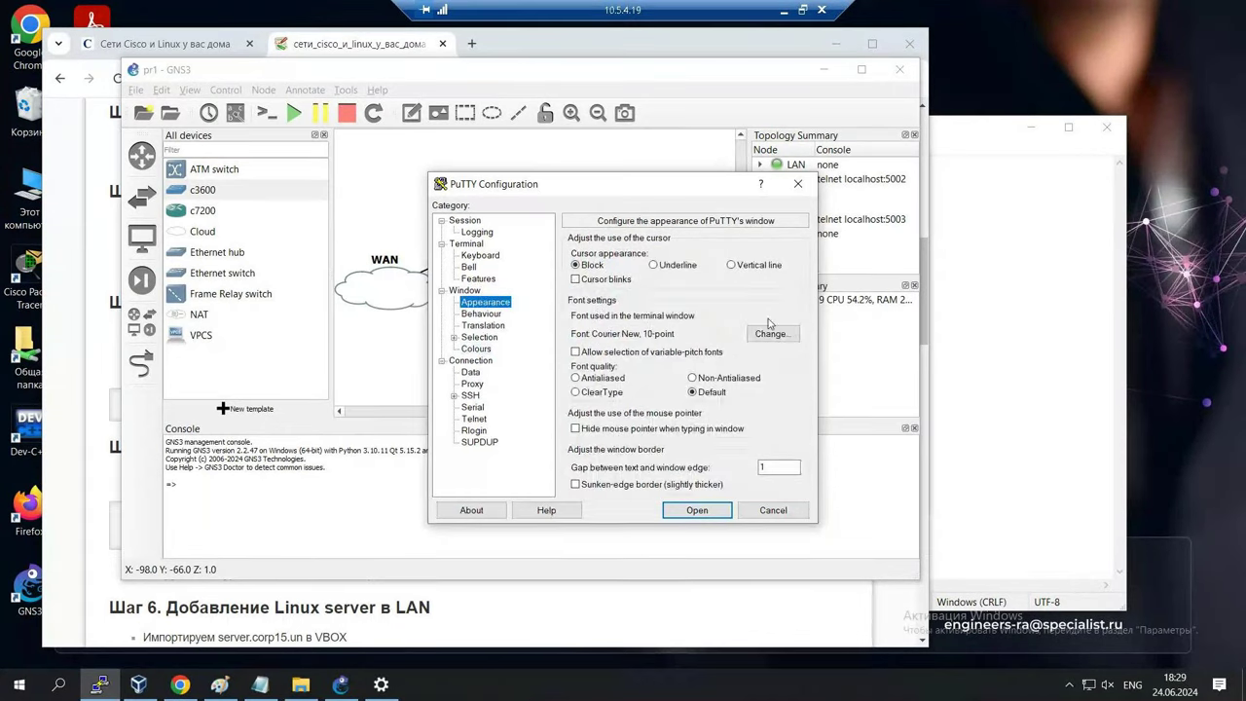
pyautogui.click(772, 333)
pyautogui.click(780, 384)
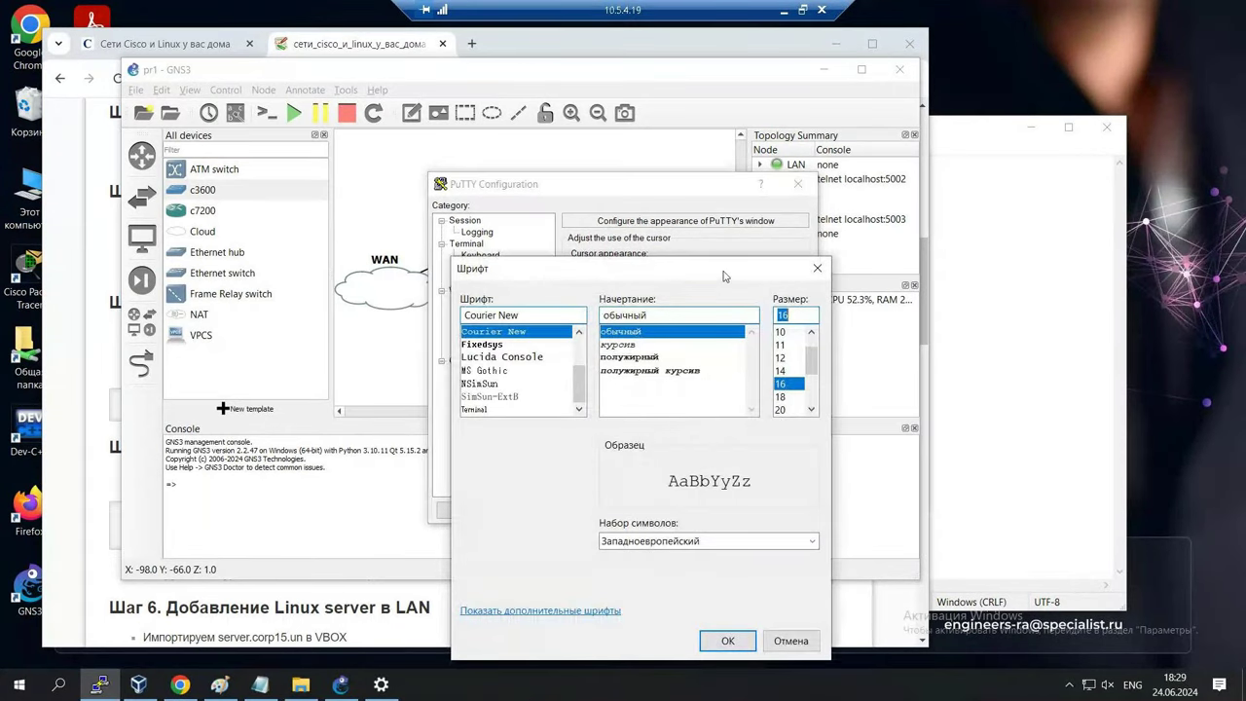
pyautogui.moveTo(726, 276); pyautogui.dragTo(708, 119)
pyautogui.click(710, 478)
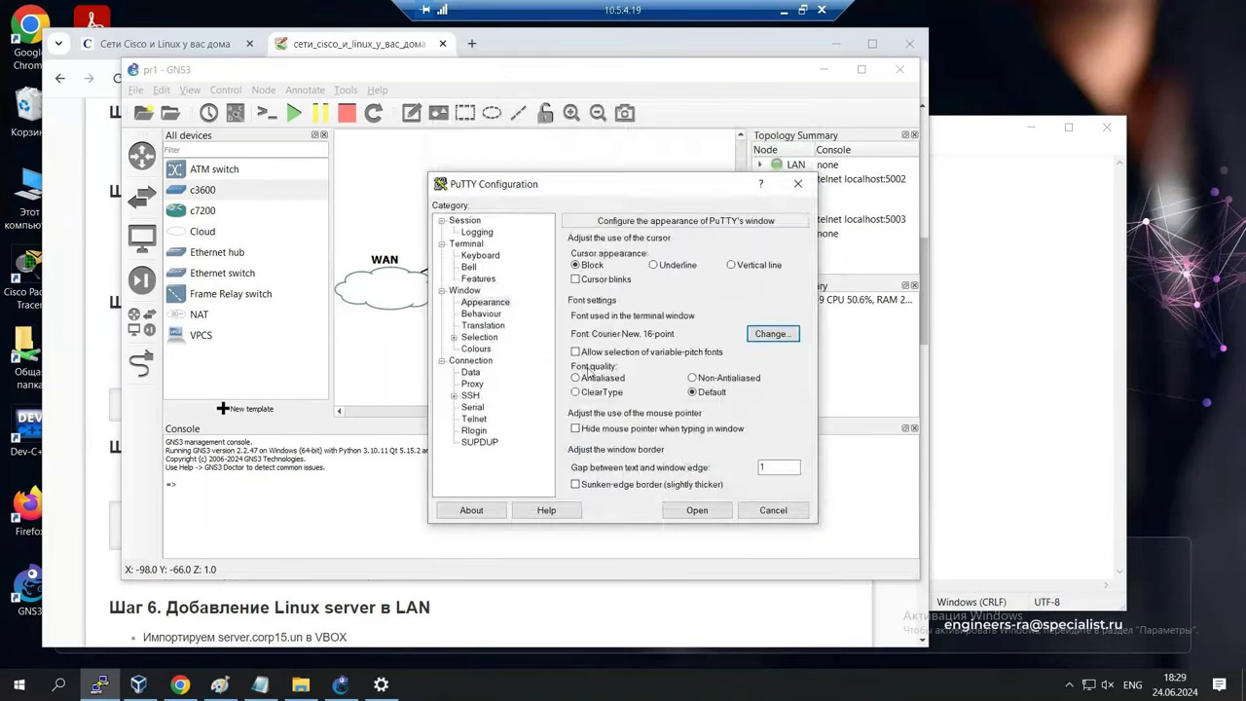
pyautogui.click(464, 222)
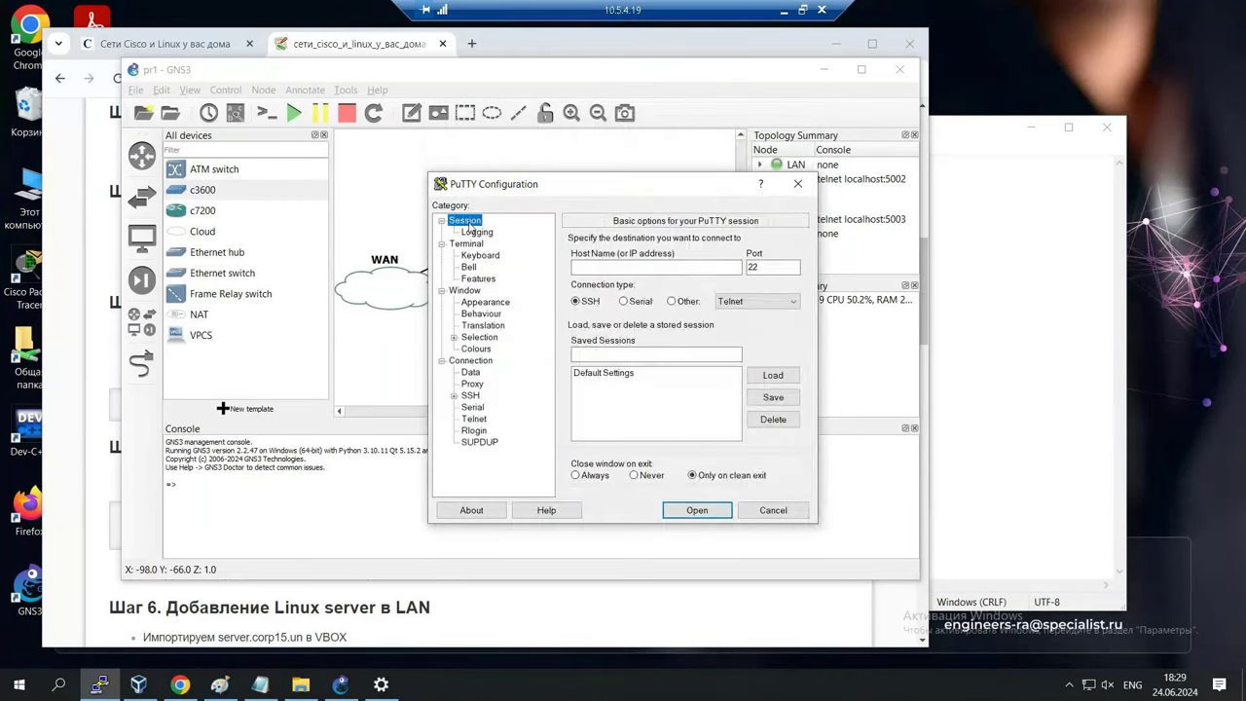
pyautogui.click(598, 373)
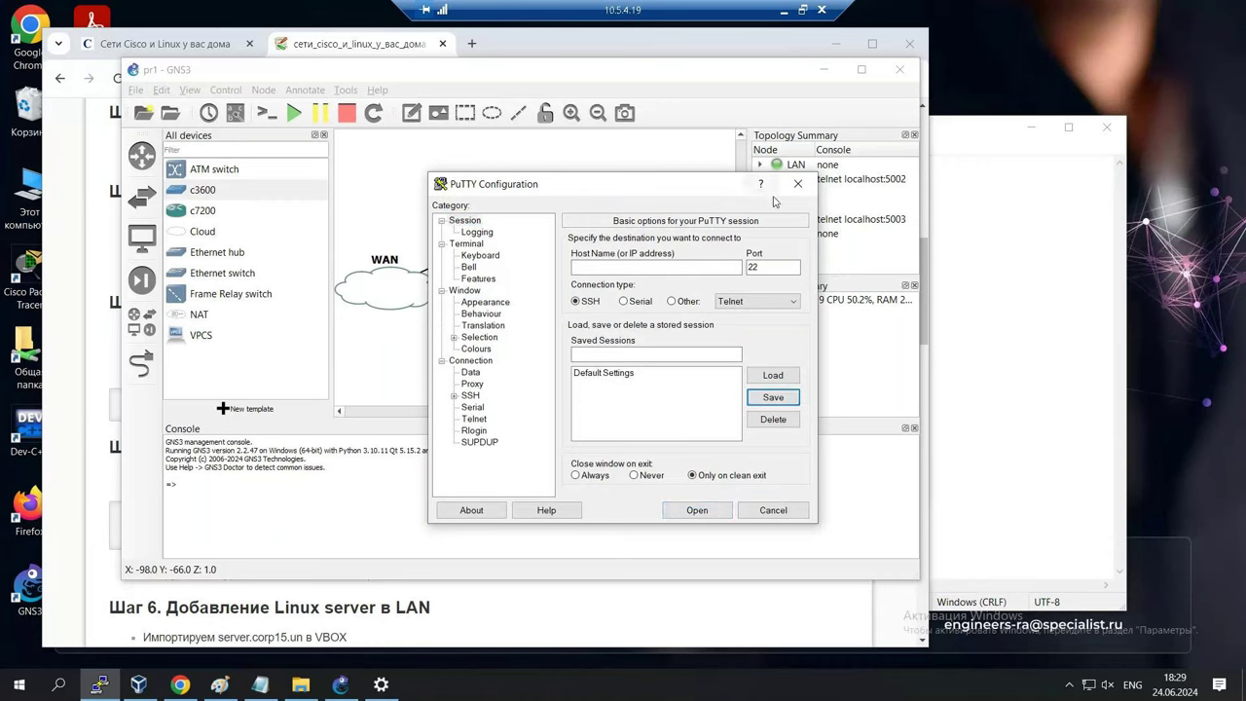
pyautogui.click(798, 184)
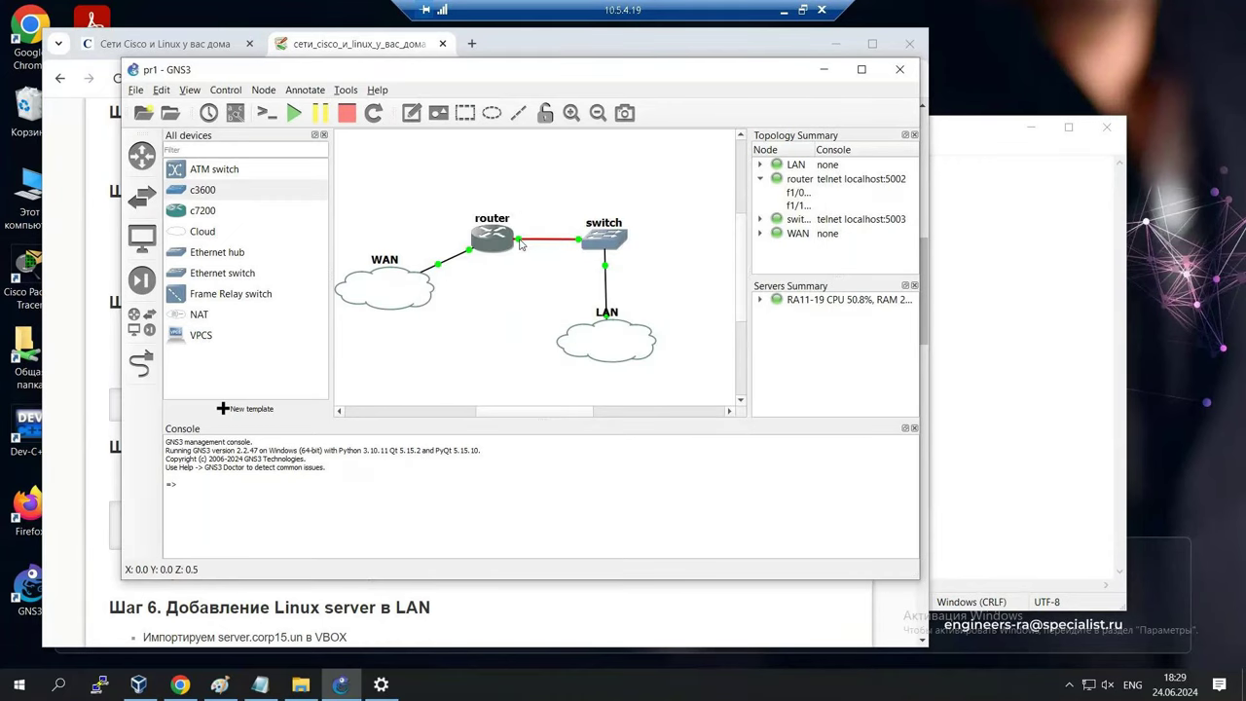
# Step: Move the reopened router console to the top-left, then switch to Paint
pyautogui.moveTo(407, 135); pyautogui.dragTo(331, 37)
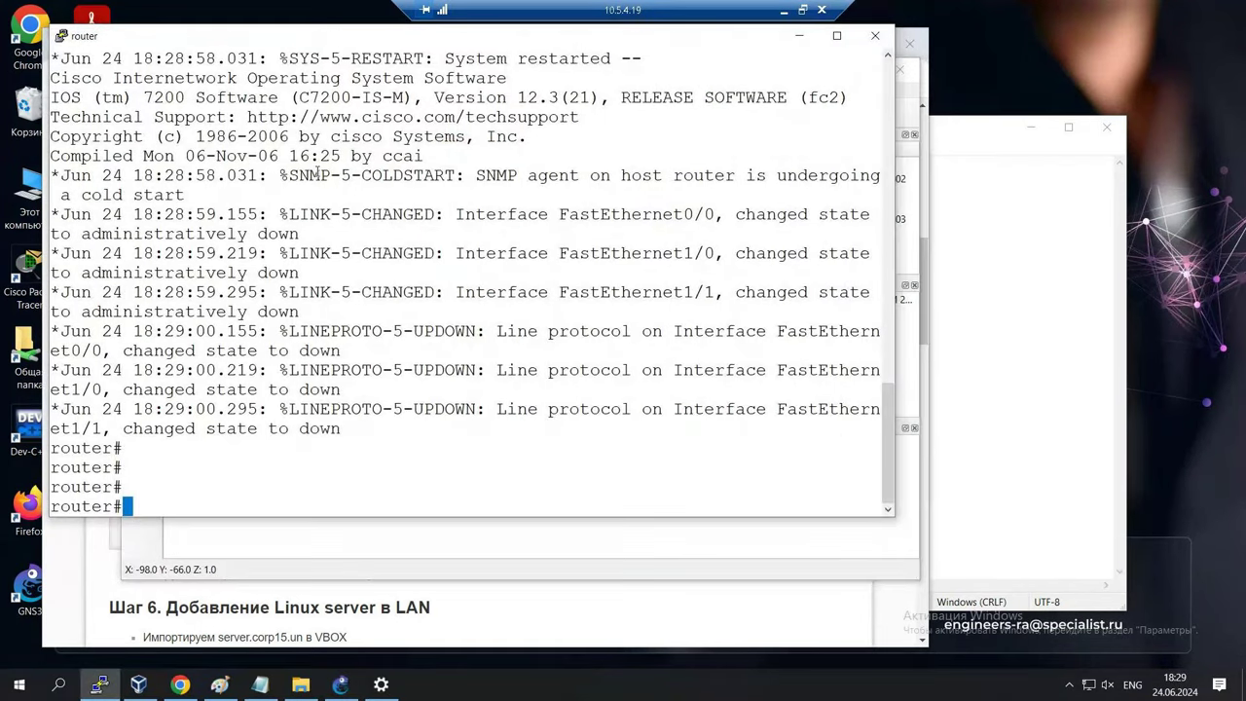
pyautogui.click(223, 687)
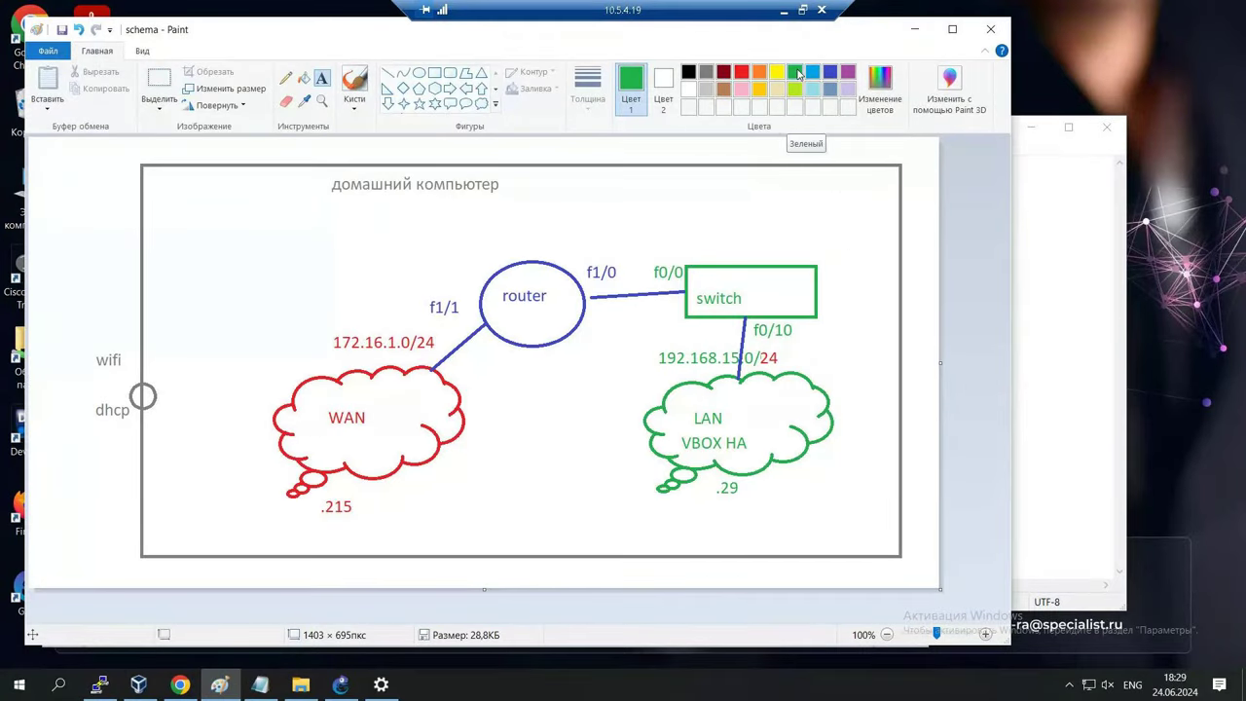
# Step: Add red .1 and .15 address labels beside the router on the diagram
pyautogui.click(589, 308)
pyautogui.write('.1')
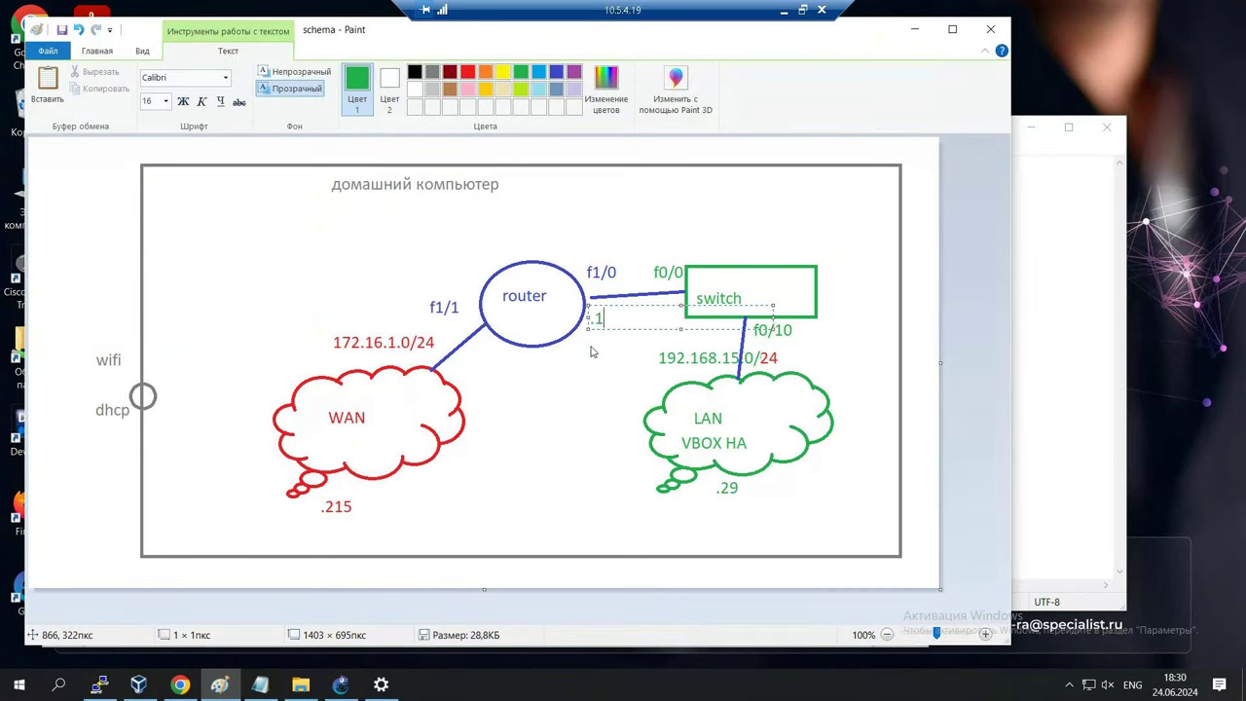
pyautogui.click(469, 72)
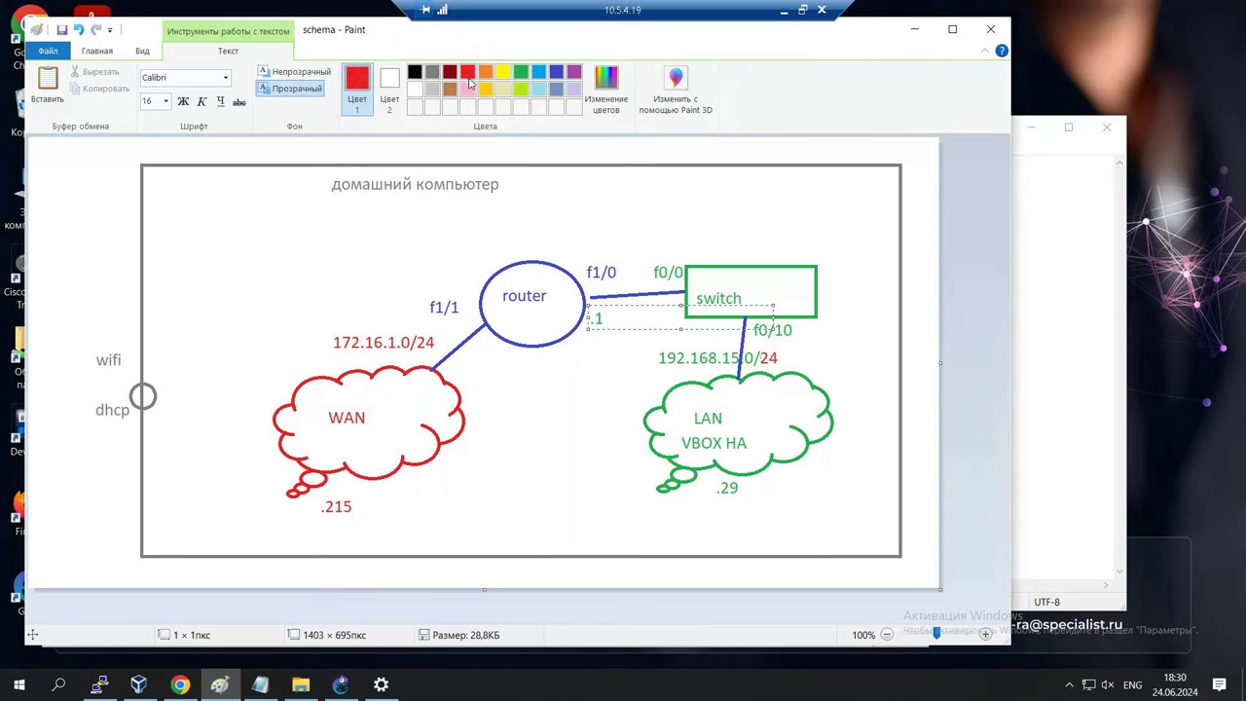
pyautogui.click(467, 354)
pyautogui.click(468, 346)
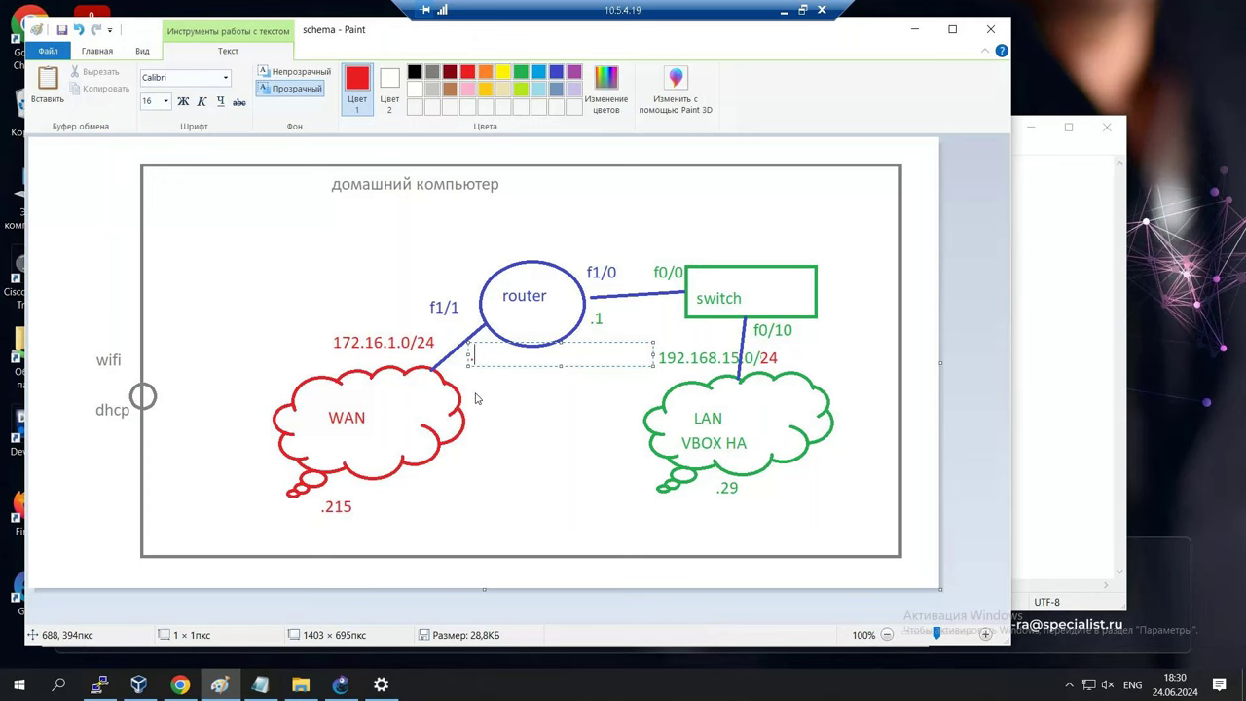
pyautogui.write('.15')
pyautogui.click(450, 429)
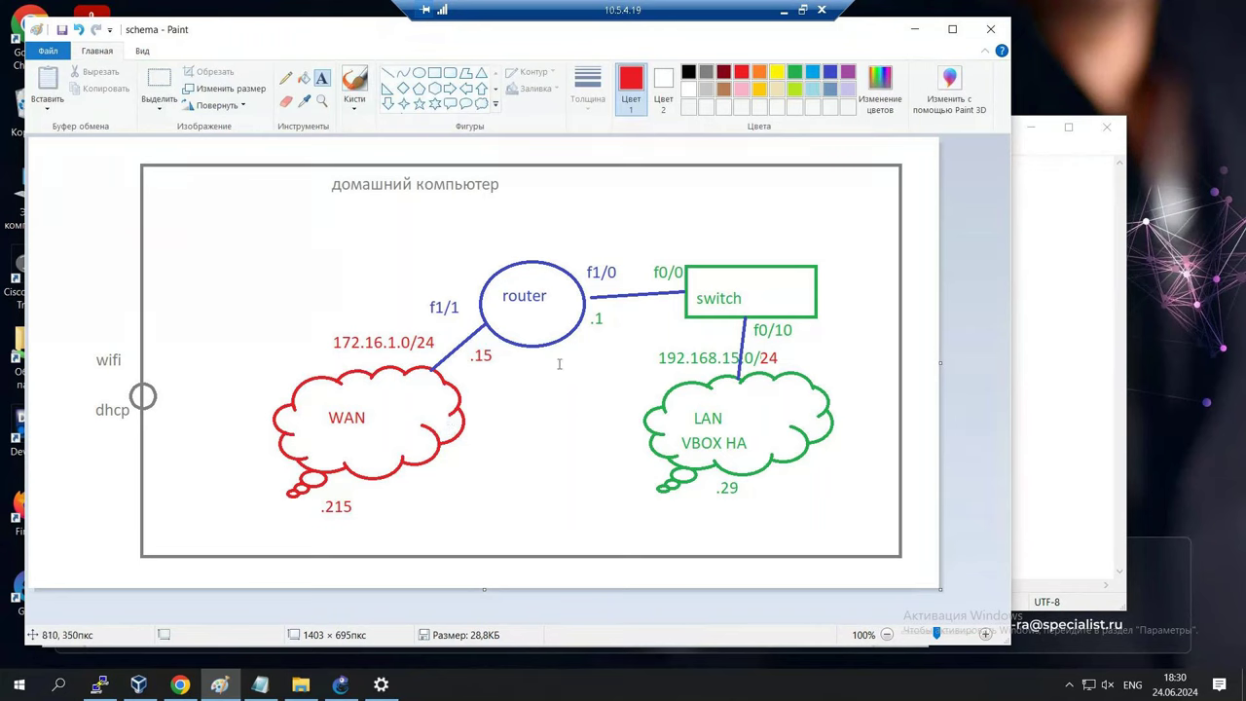
pyautogui.click(183, 686)
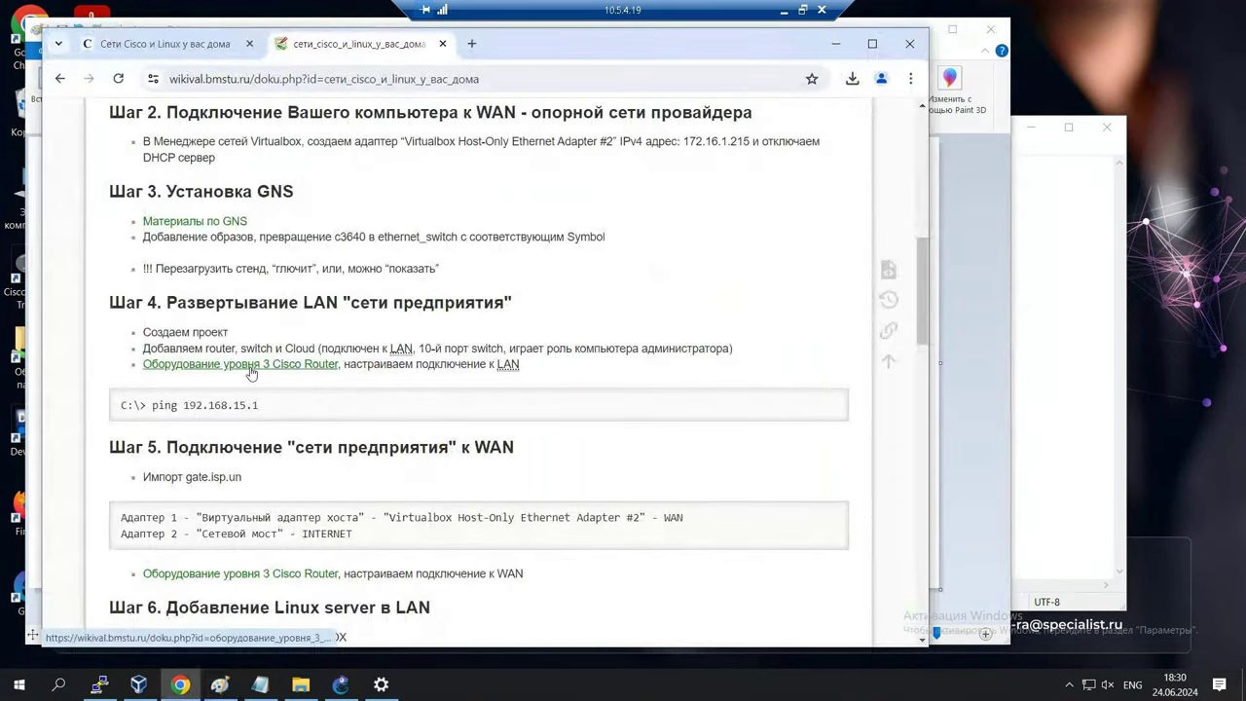
# Step: Open the Cisco Router wiki page in a new tab and select its interface FastEthernet1/0 line
pyautogui.rightClick(289, 374)
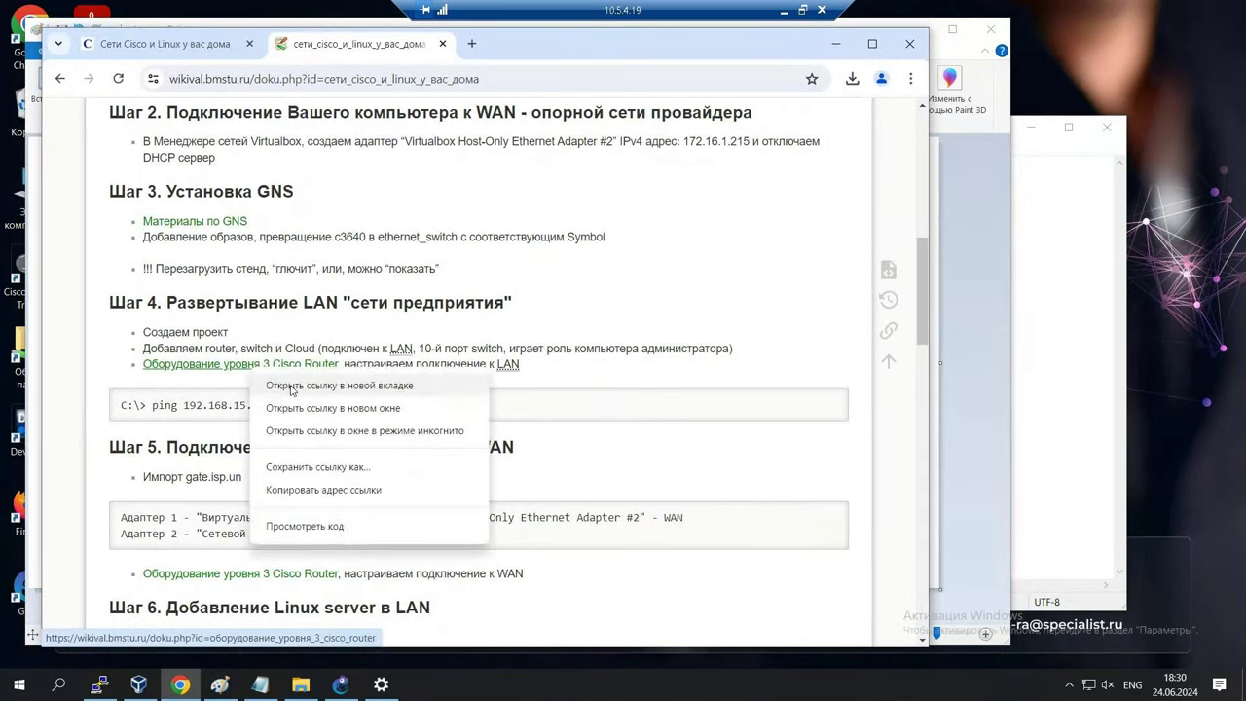
pyautogui.click(292, 387)
pyautogui.click(526, 49)
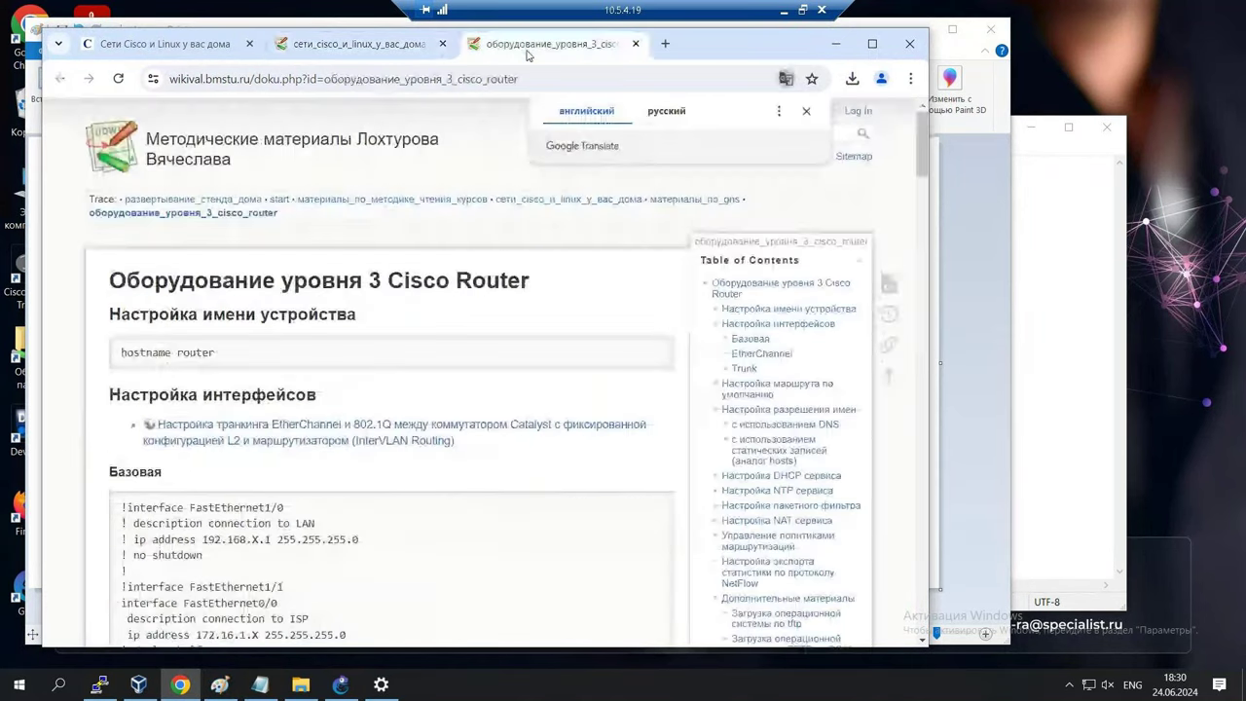
pyautogui.scroll(-2, 543, 416)
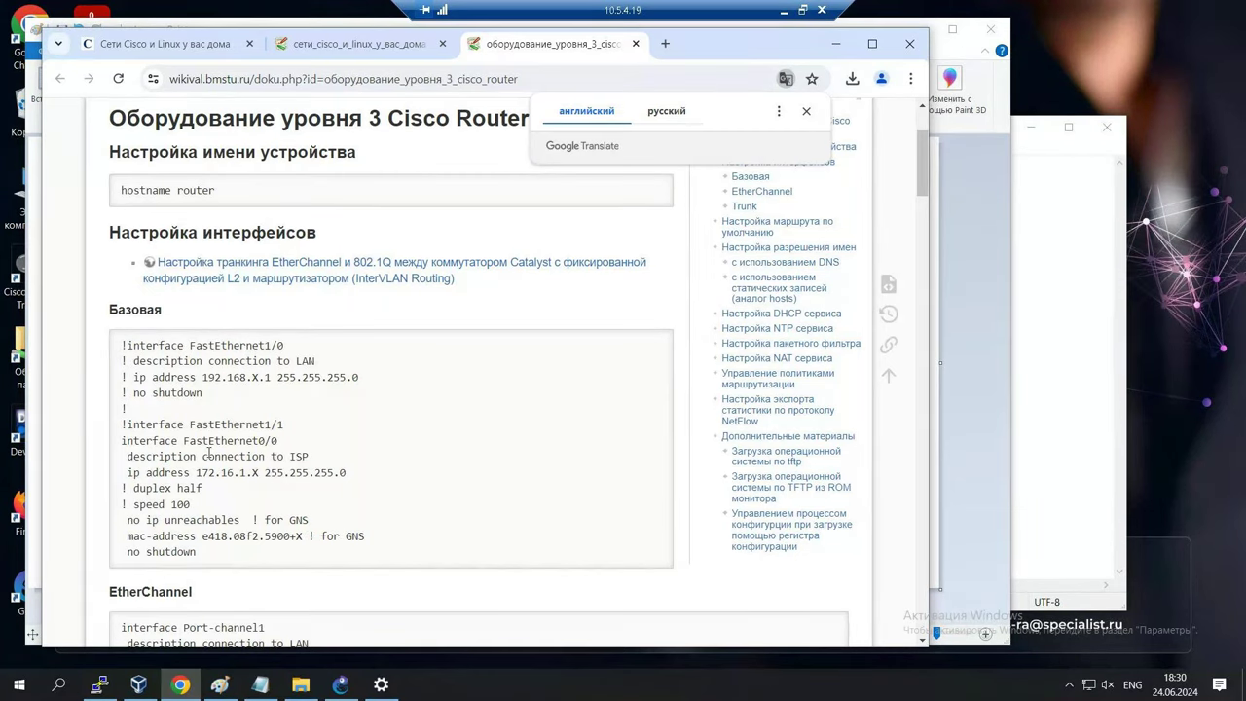
pyautogui.moveTo(128, 345); pyautogui.dragTo(286, 347)
pyautogui.hotkey('ctrl', 'c')
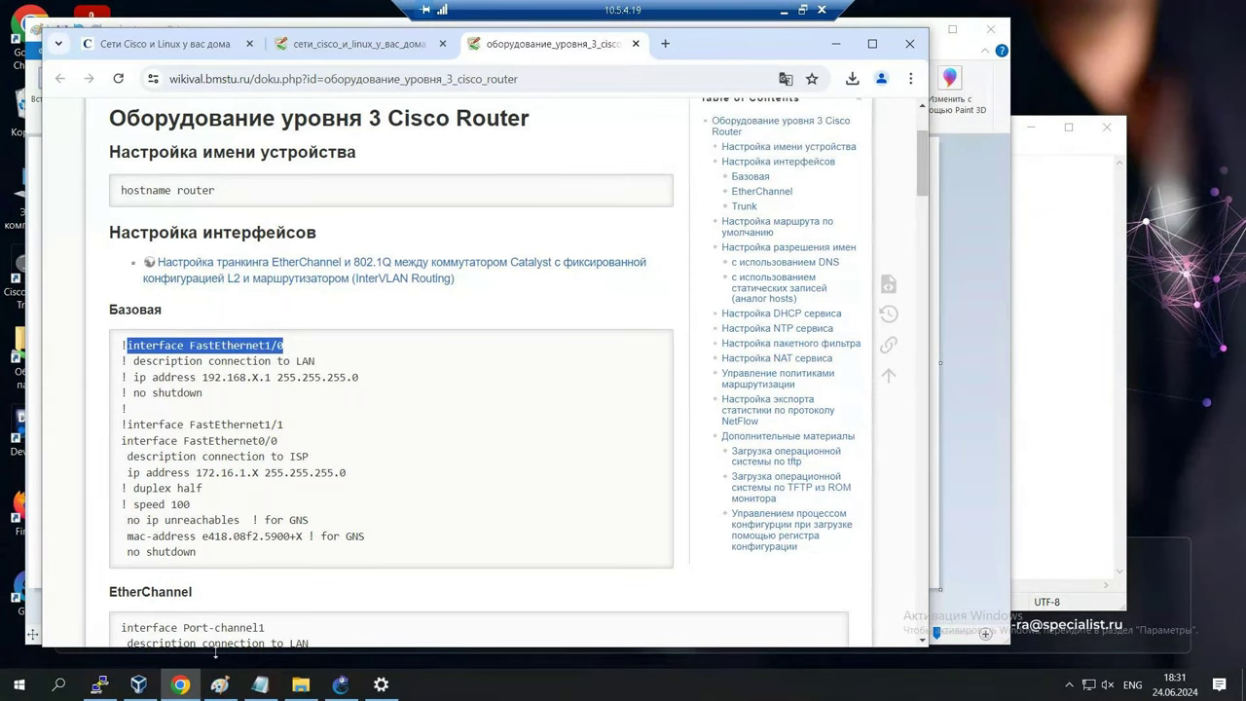
pyautogui.click(99, 684)
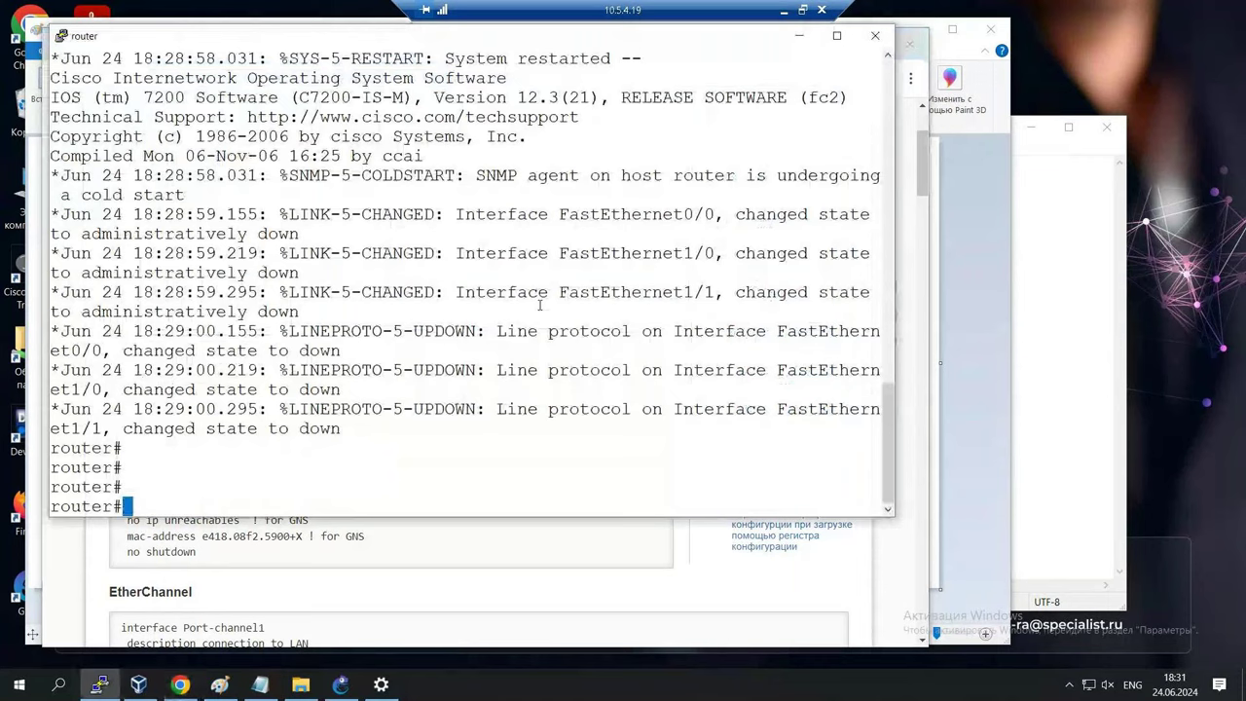
# Step: In configuration mode, select interface FastEthernet1/0 and give it the description 'connection to LAN'
pyautogui.write('conf t')
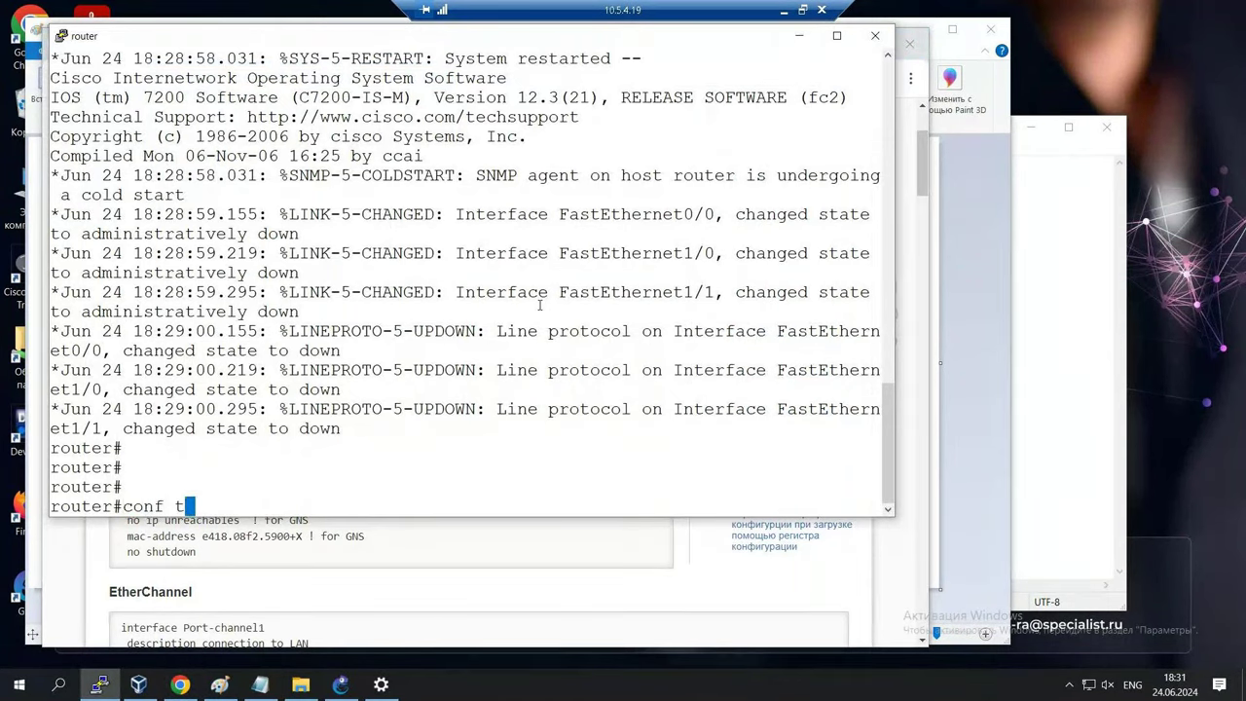
pyautogui.press('Return')
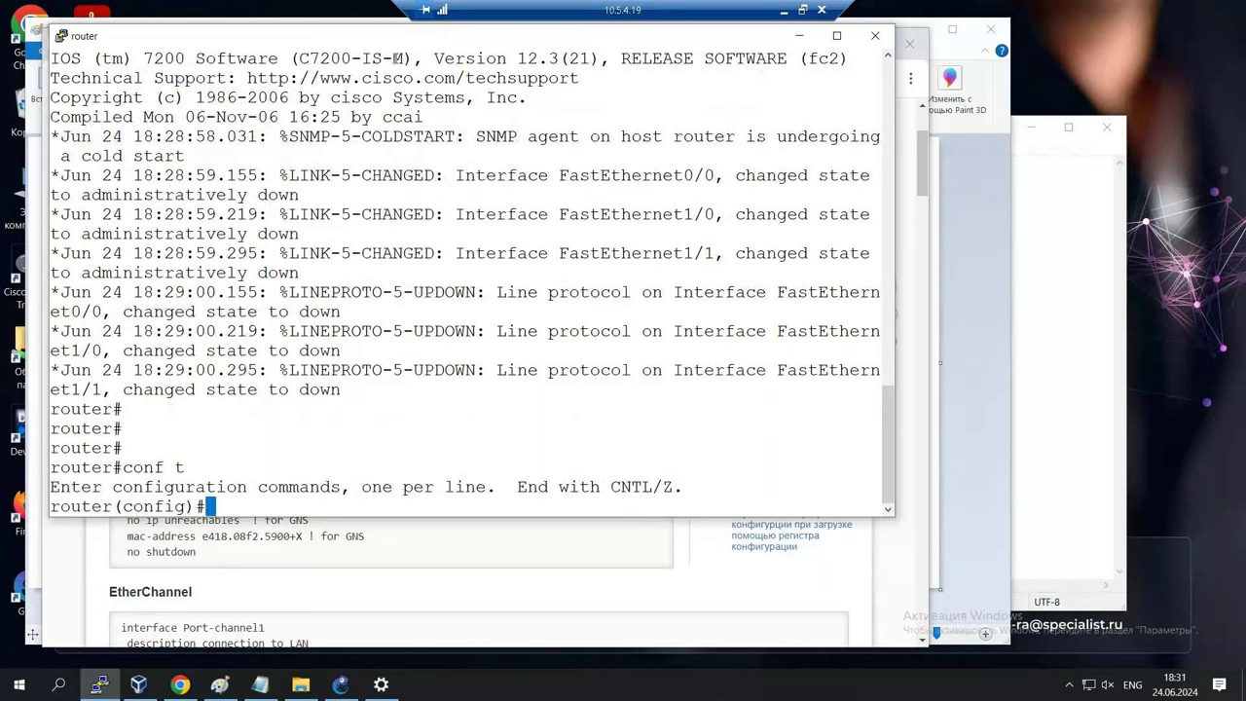
pyautogui.moveTo(415, 37); pyautogui.dragTo(598, 36)
pyautogui.rightClick(389, 292)
pyautogui.click(135, 358)
pyautogui.moveTo(134, 358); pyautogui.dragTo(325, 364)
pyautogui.hotkey('ctrl', 'c')
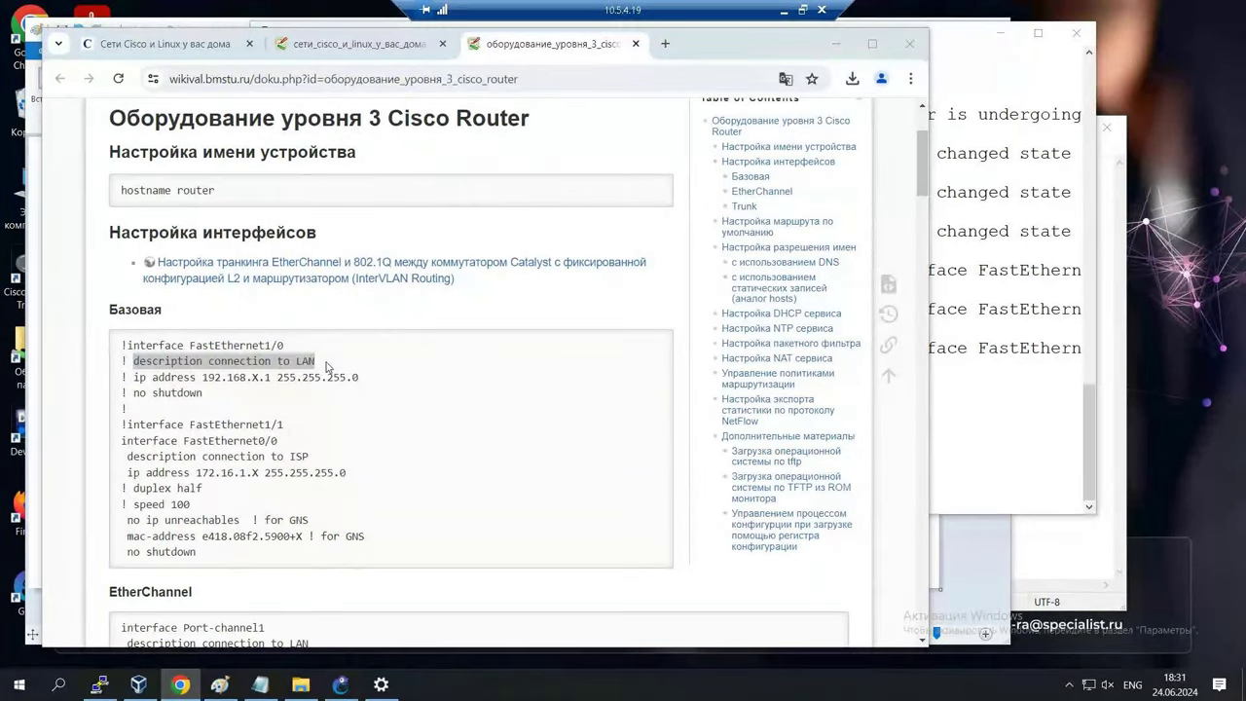
pyautogui.hotkey('alt', 'Tab')
pyautogui.rightClick(326, 367)
pyautogui.press('Return')
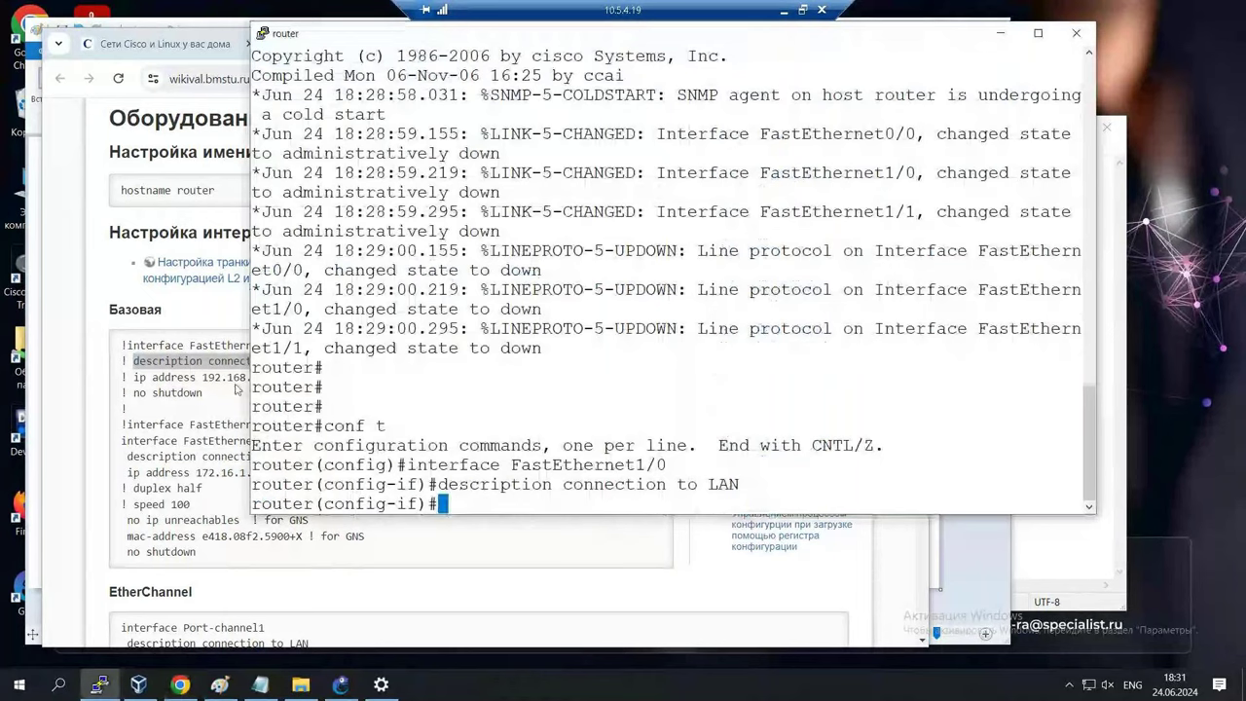
# Step: Assign FastEthernet1/0 the address 192.168.15.1 255.255.255.0
pyautogui.click(157, 392)
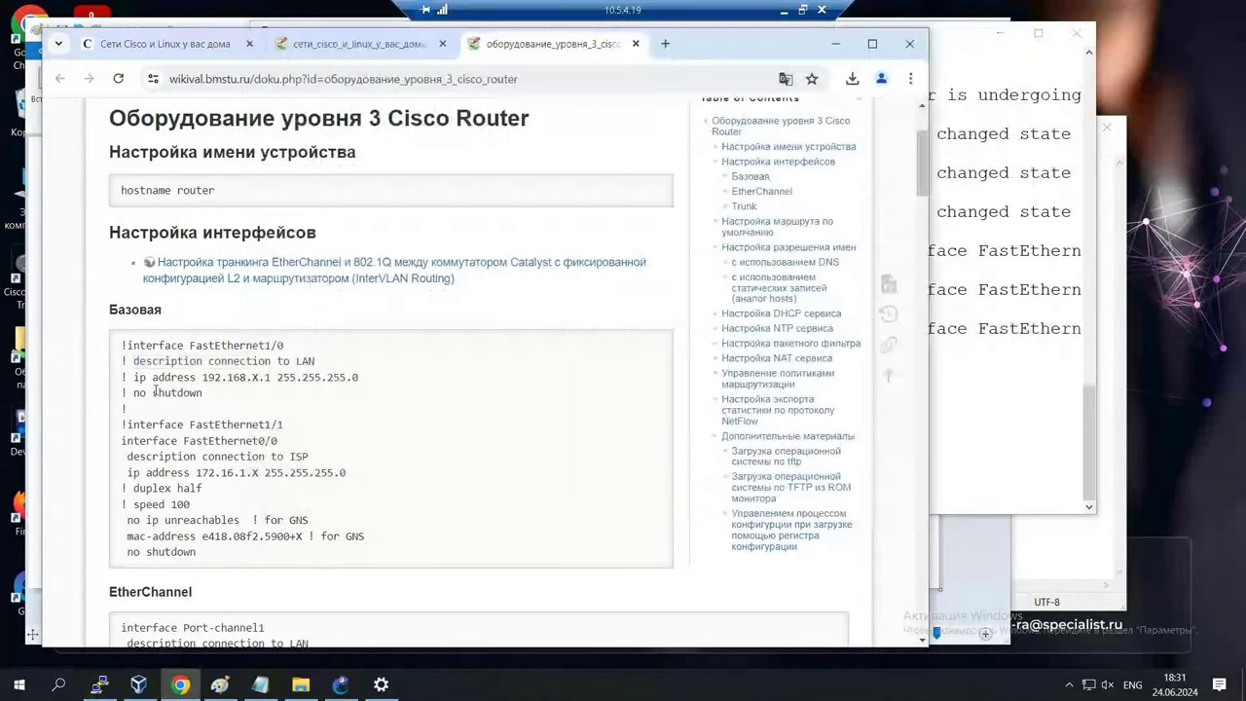
pyautogui.moveTo(134, 377); pyautogui.dragTo(360, 374)
pyautogui.hotkey('ctrl', 'c')
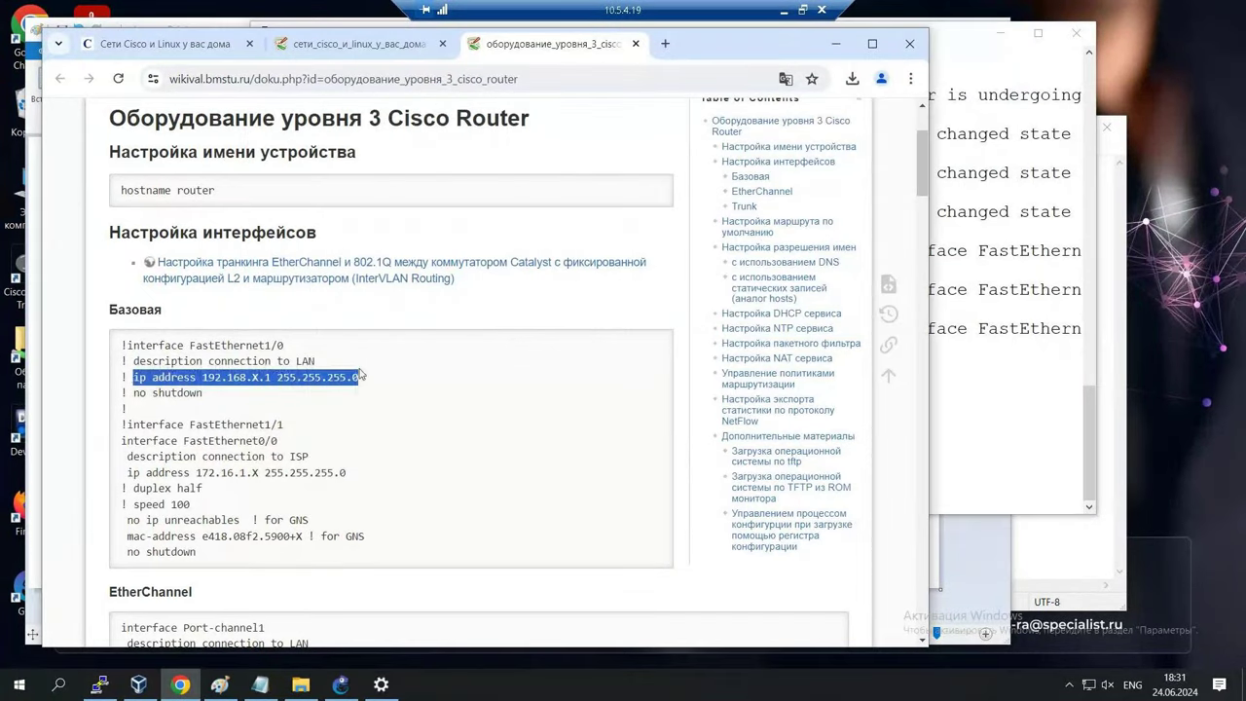
pyautogui.hotkey('alt', 'Tab')
pyautogui.rightClick(660, 409)
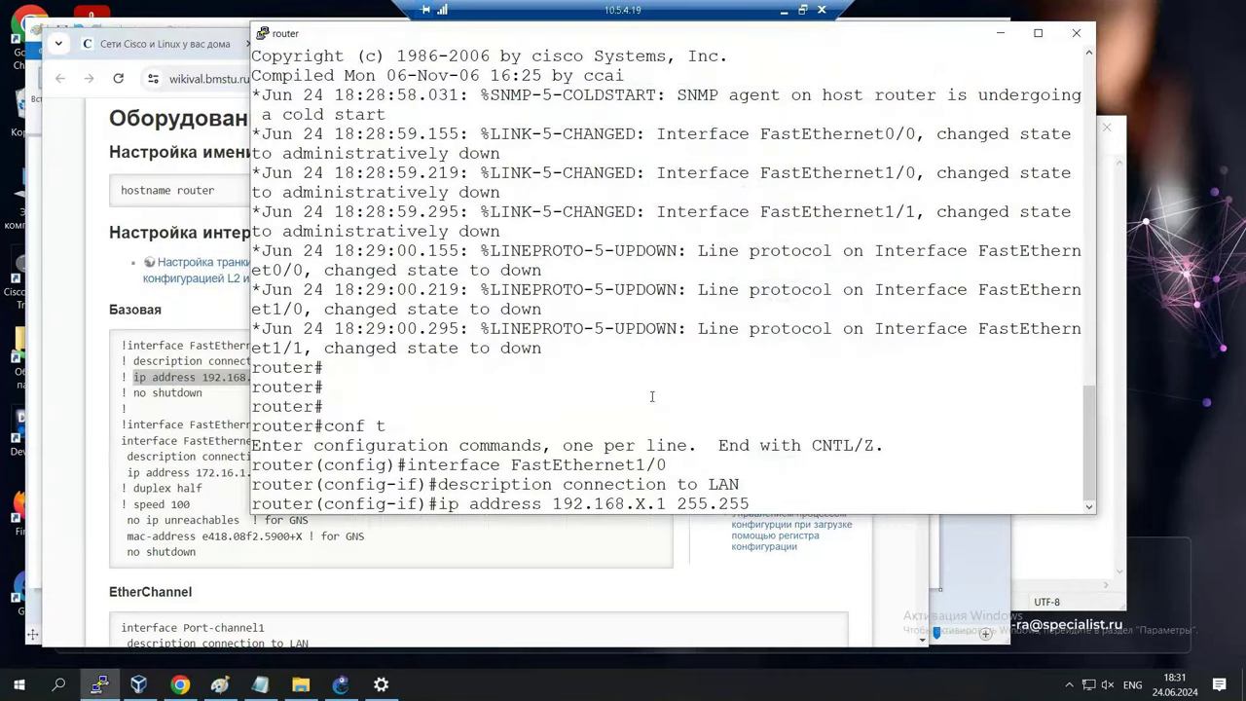
pyautogui.press('Left')
pyautogui.press('Left')
pyautogui.press('Left')
pyautogui.press('Left')
pyautogui.press('Left')
pyautogui.press('Left')
pyautogui.press('Left')
pyautogui.press('Left')
pyautogui.press('Left')
pyautogui.press('Left')
pyautogui.press('Left')
pyautogui.press('Left')
pyautogui.press('Left')
pyautogui.press('Left')
pyautogui.press('Left')
pyautogui.press('Left')
pyautogui.press('Left')
pyautogui.press('Delete')
pyautogui.write('15')
pyautogui.press('Return')
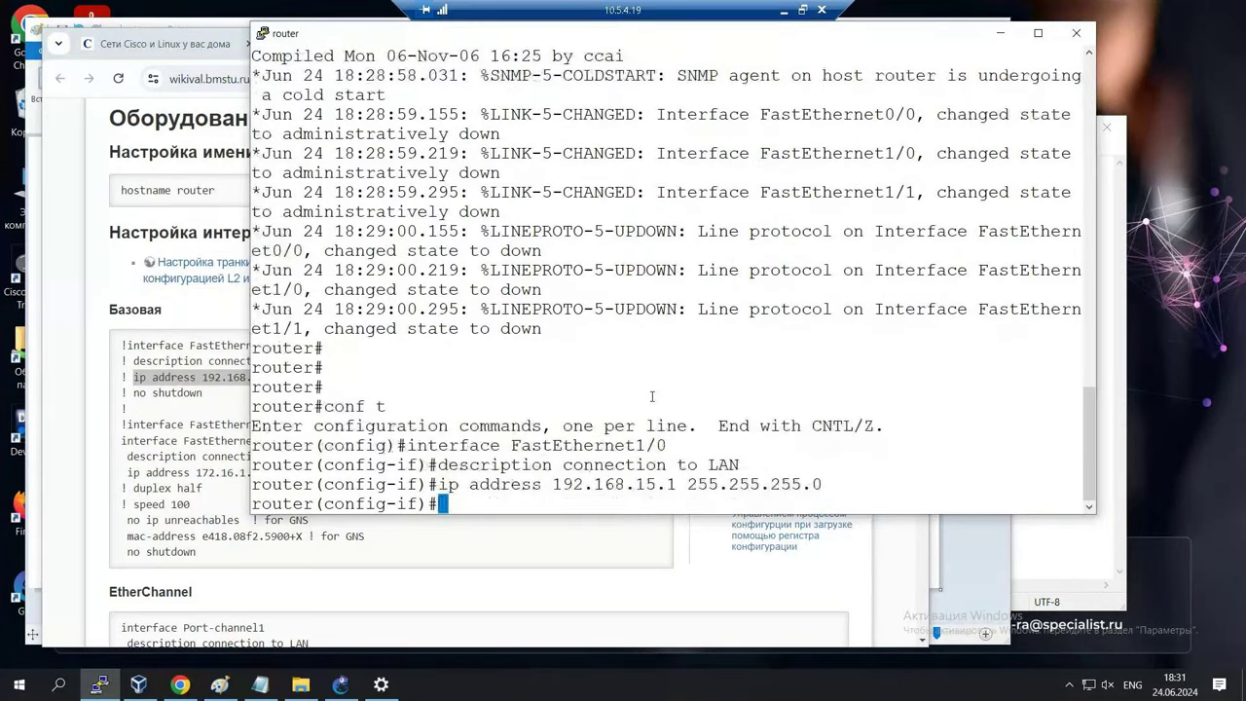
# Step: Run no shutdown to bring FastEthernet1/0 up
pyautogui.write('no sh')
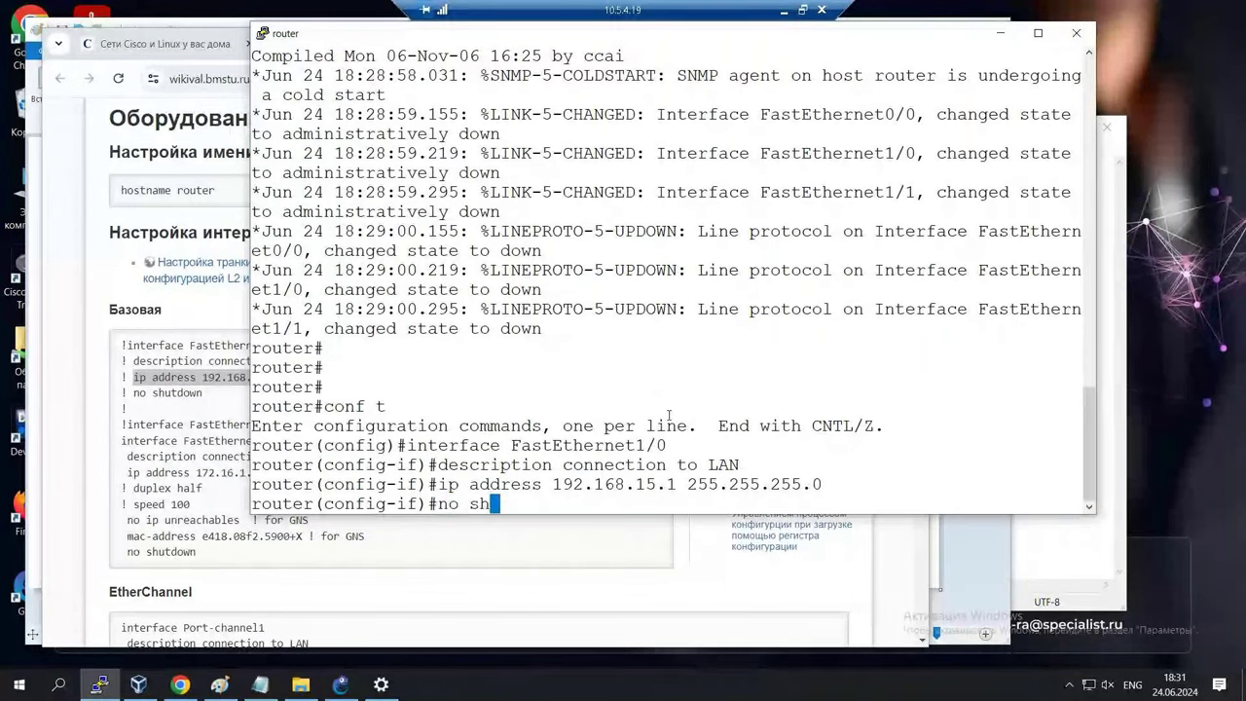
pyautogui.press('Tab')
pyautogui.press('Return')
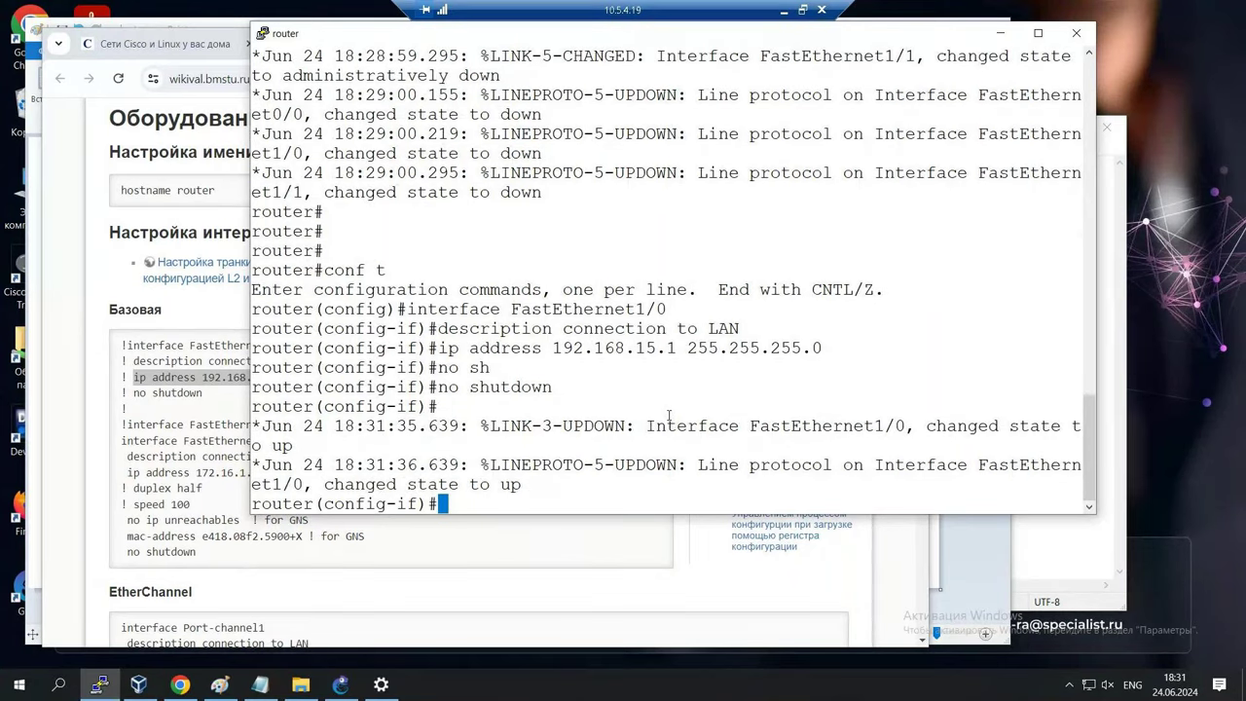
pyautogui.rightClick(20, 685)
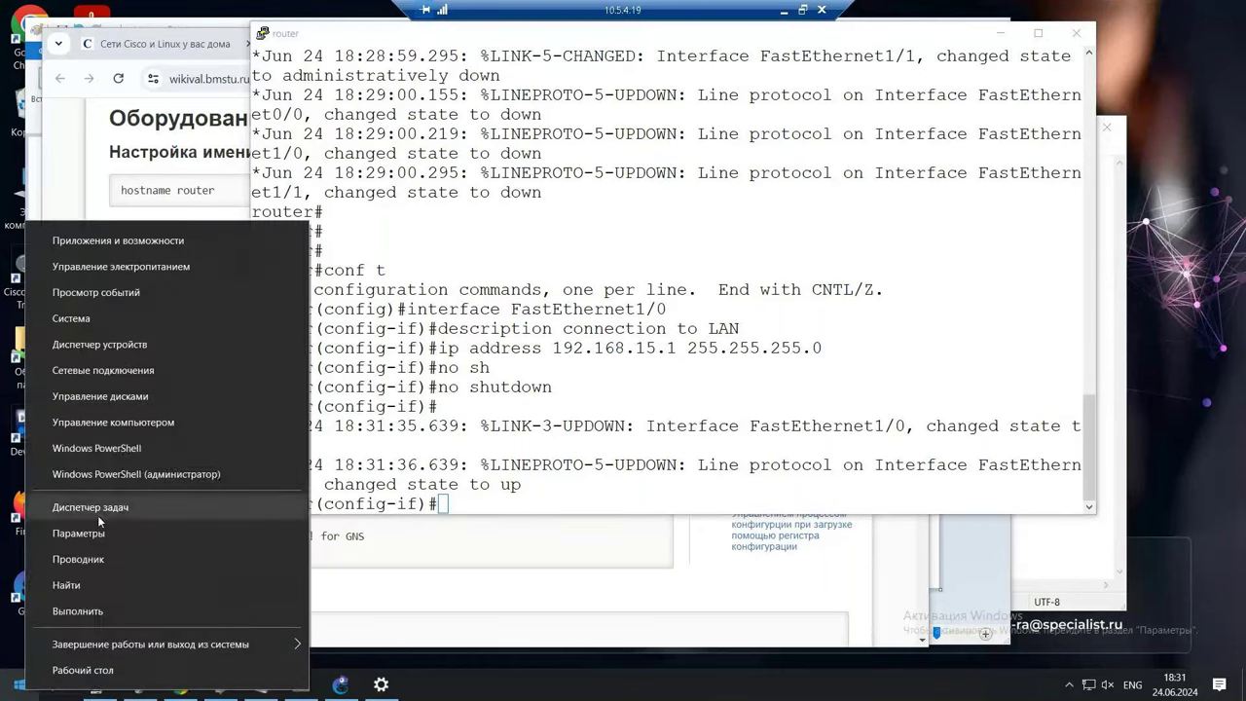
# Step: Ping 192.168.15.1 from a new PowerShell window and get four replies with 0% loss
pyautogui.click(97, 474)
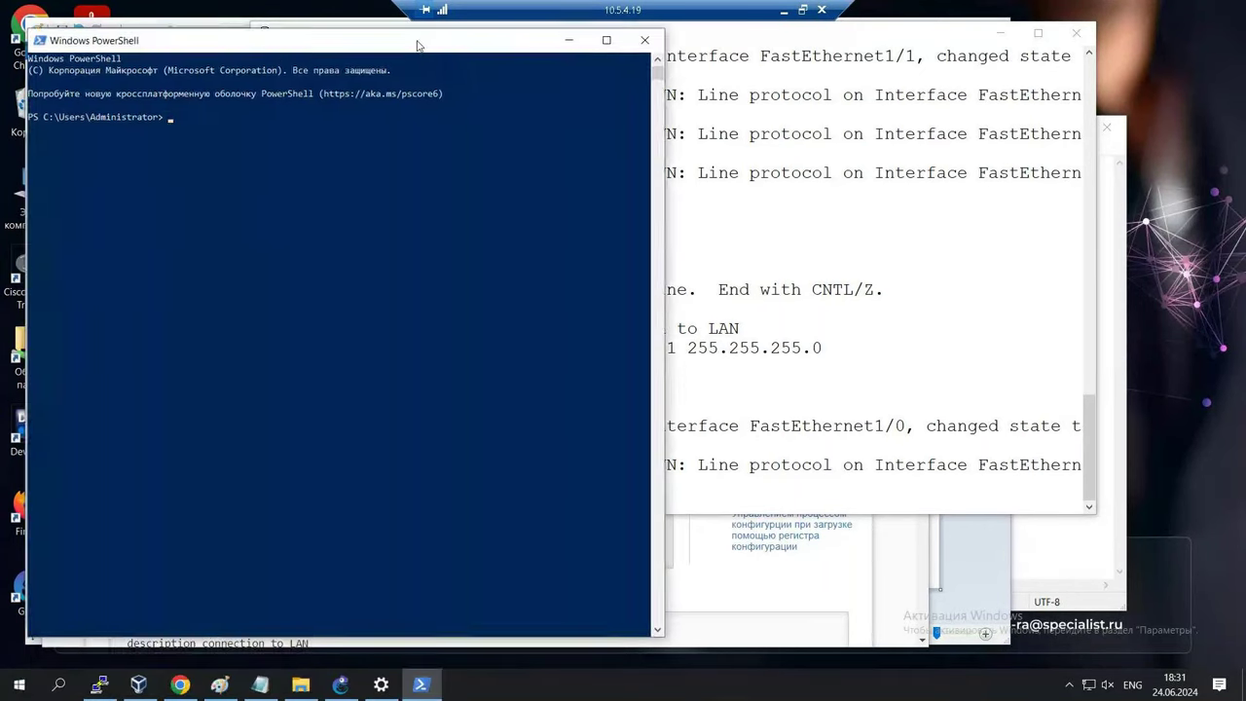
pyautogui.moveTo(437, 46); pyautogui.dragTo(617, 46)
pyautogui.press('Return')
pyautogui.press('Return')
pyautogui.press('Return')
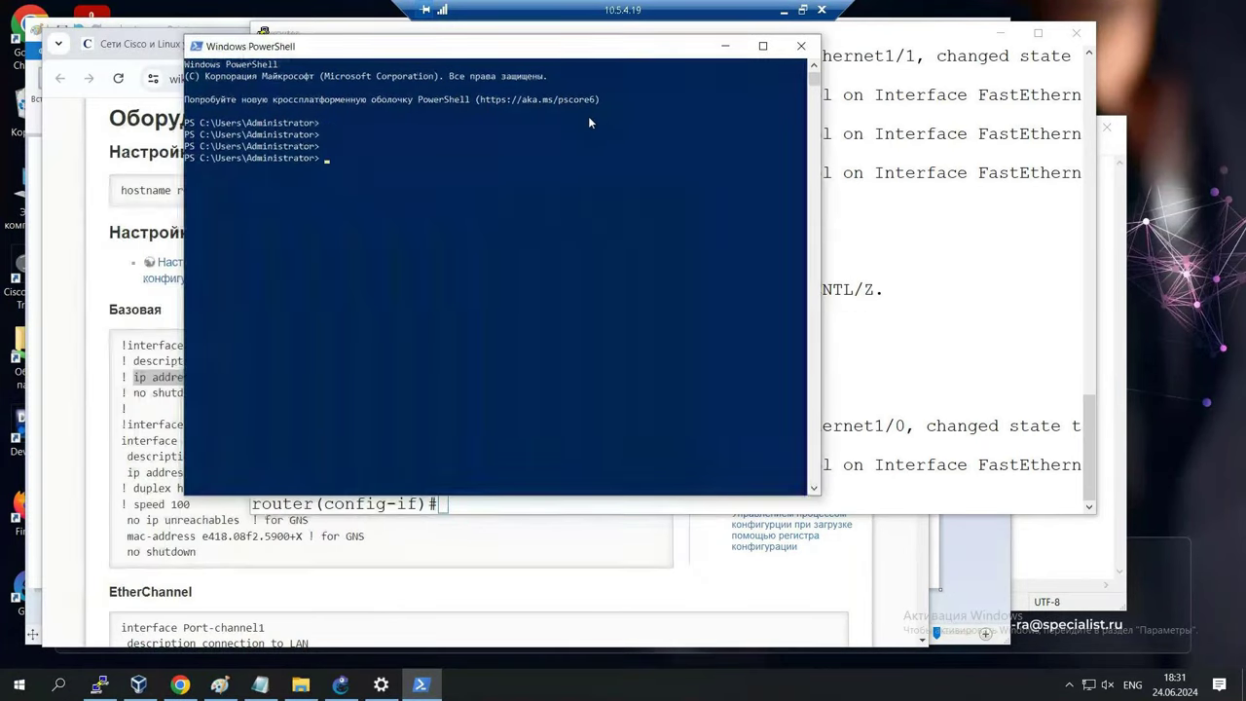
pyautogui.write('p')
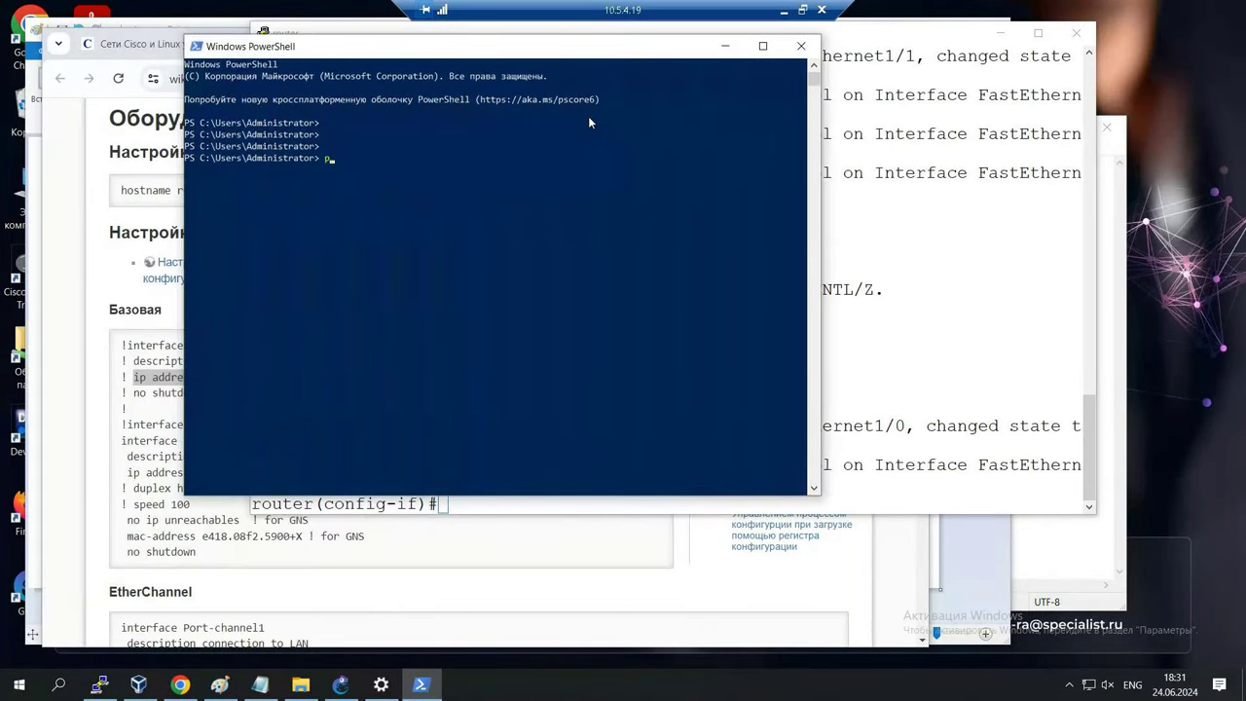
pyautogui.write('ing 192.1168.')
pyautogui.press('BackSpace')
pyautogui.press('BackSpace')
pyautogui.press('BackSpace')
pyautogui.press('BackSpace')
pyautogui.write('168.15.11')
pyautogui.press('BackSpace')
pyautogui.press('Return')
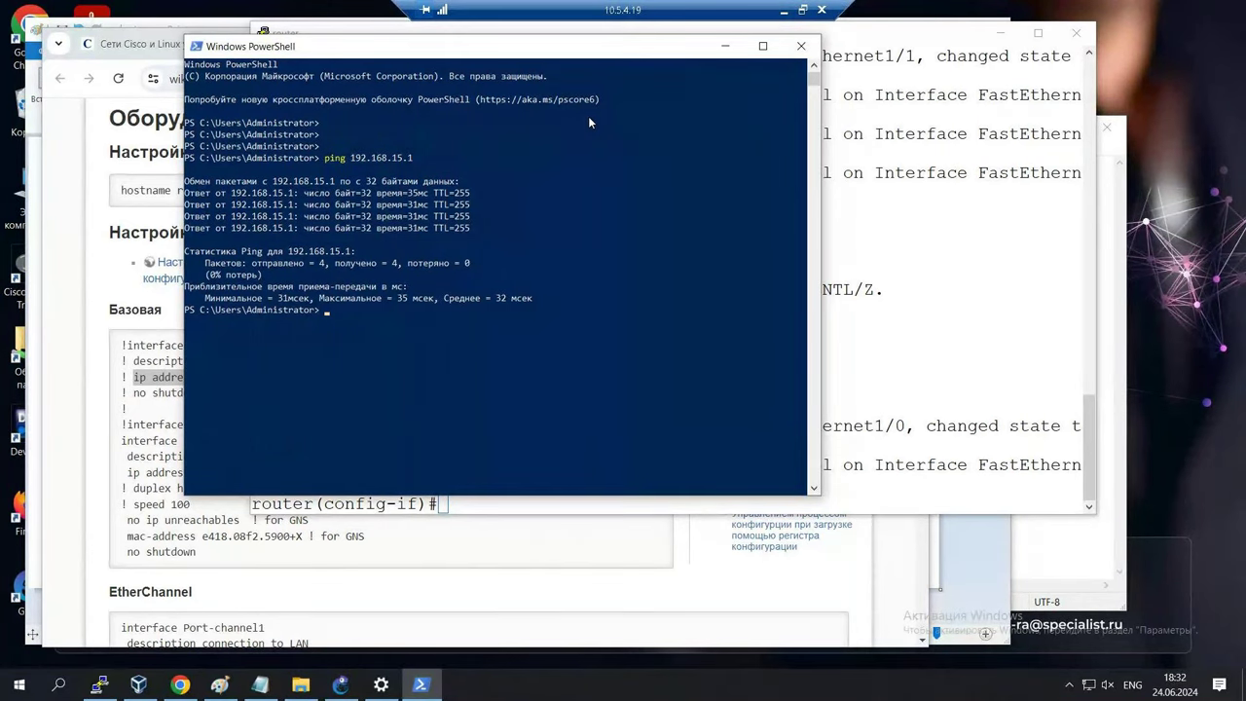
pyautogui.click(139, 392)
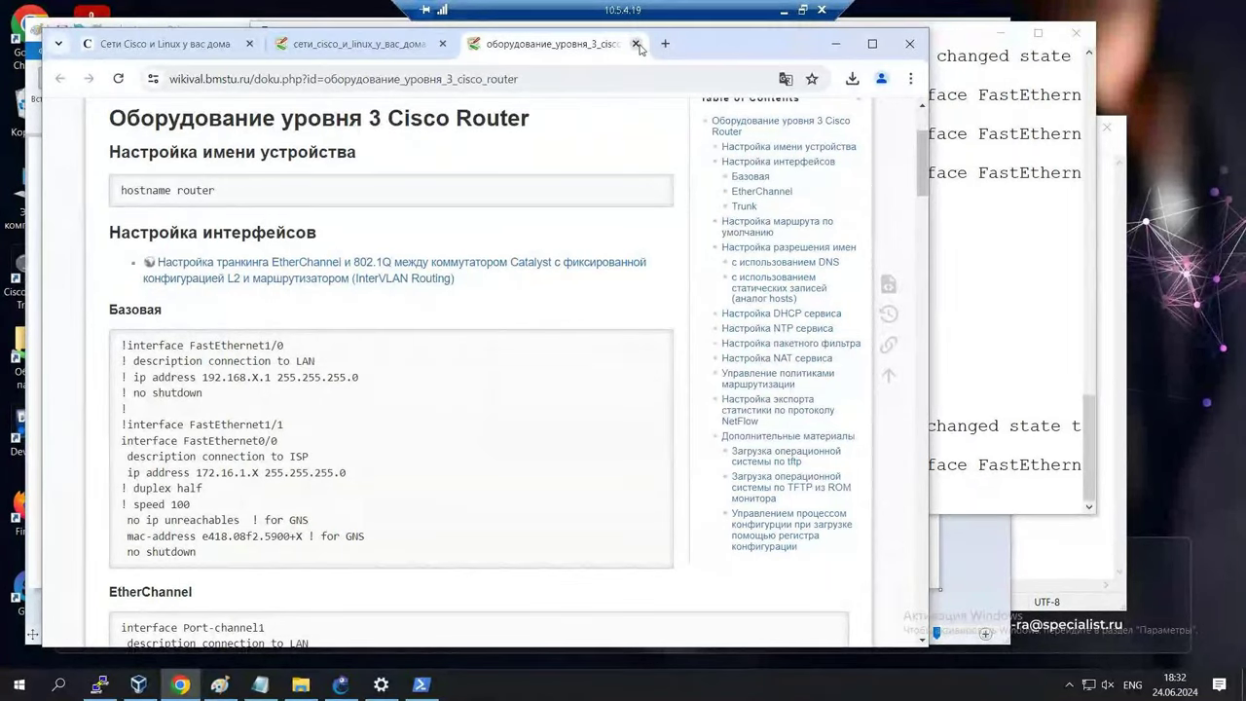
# Step: Close the Cisco Router tab, scroll the lab page to Step 5, and show the network diagram
pyautogui.click(636, 44)
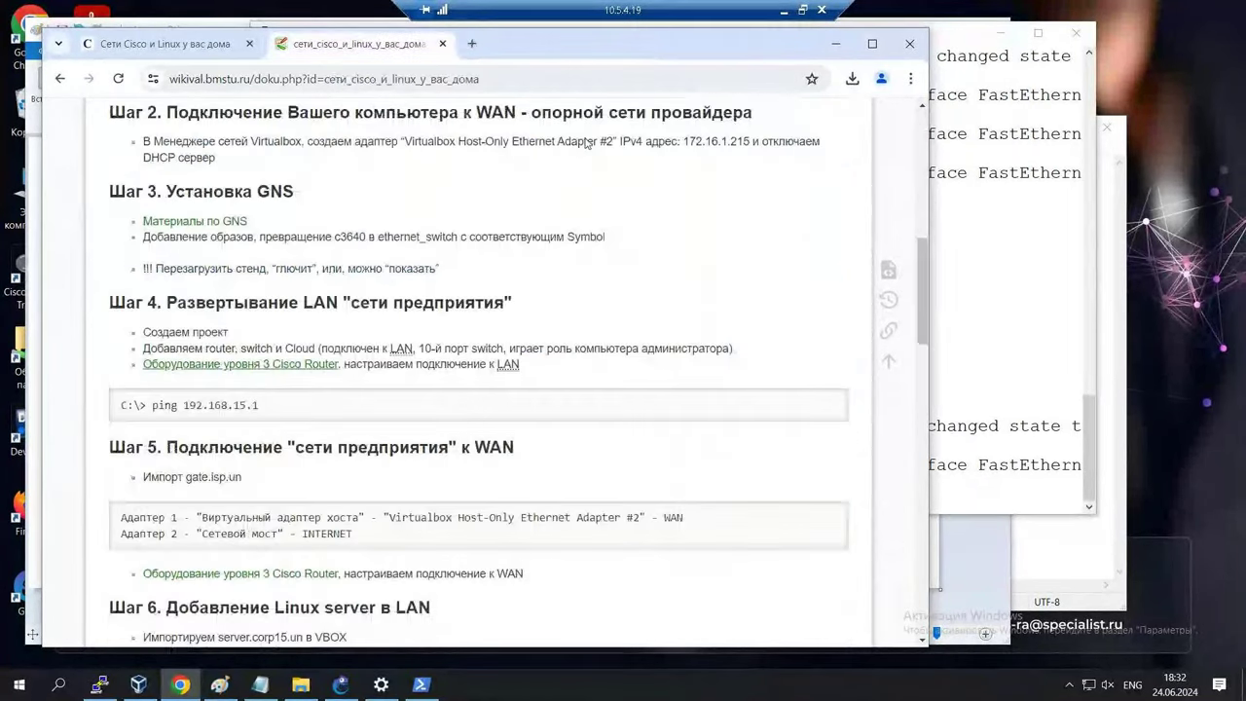
pyautogui.scroll(-3, 614, 419)
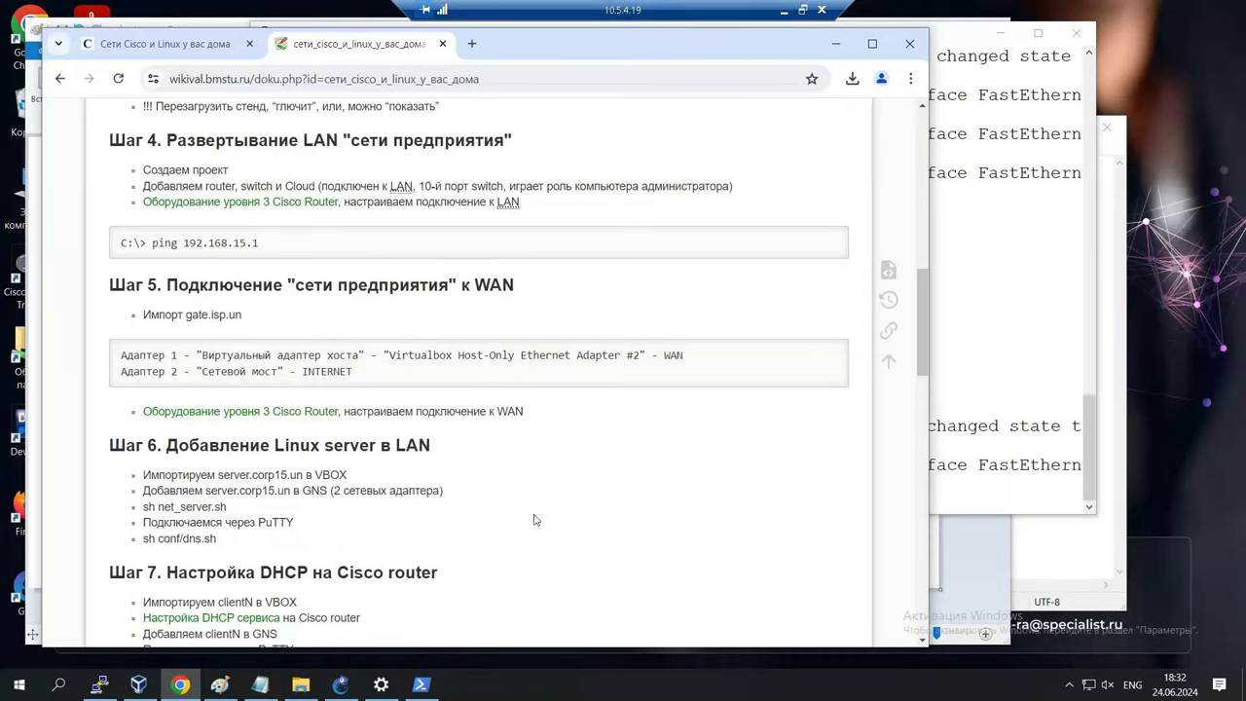
pyautogui.click(225, 689)
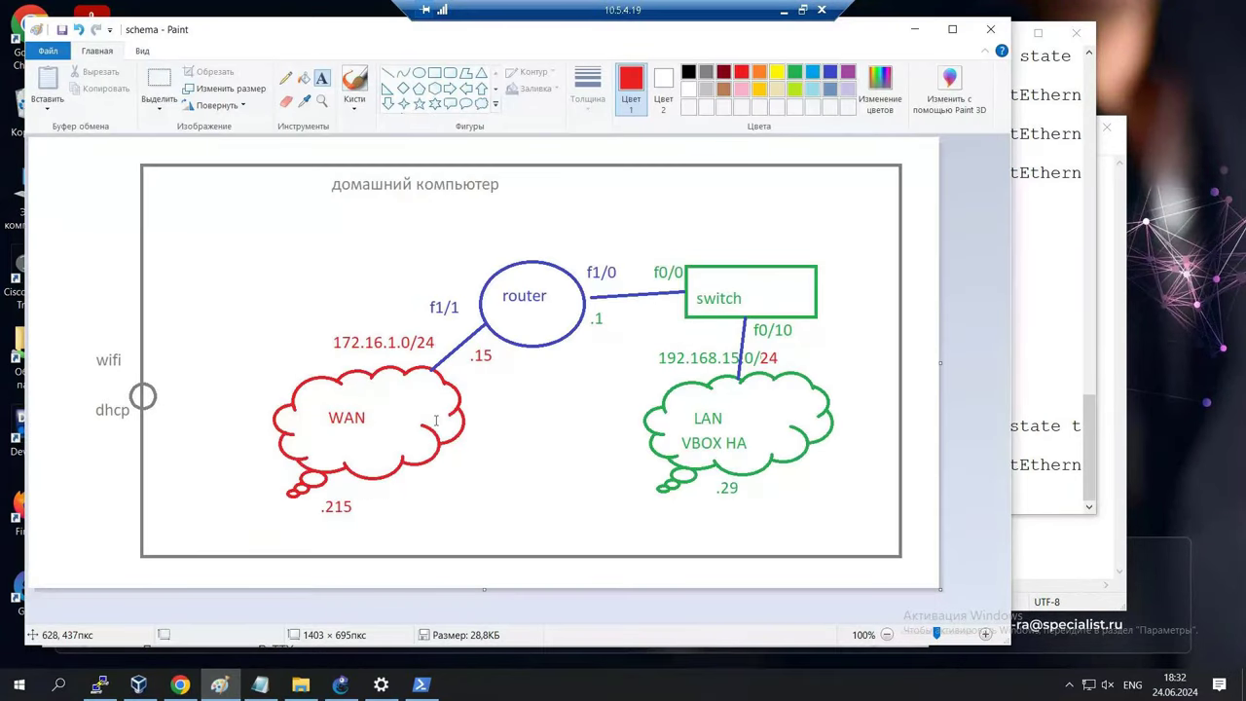
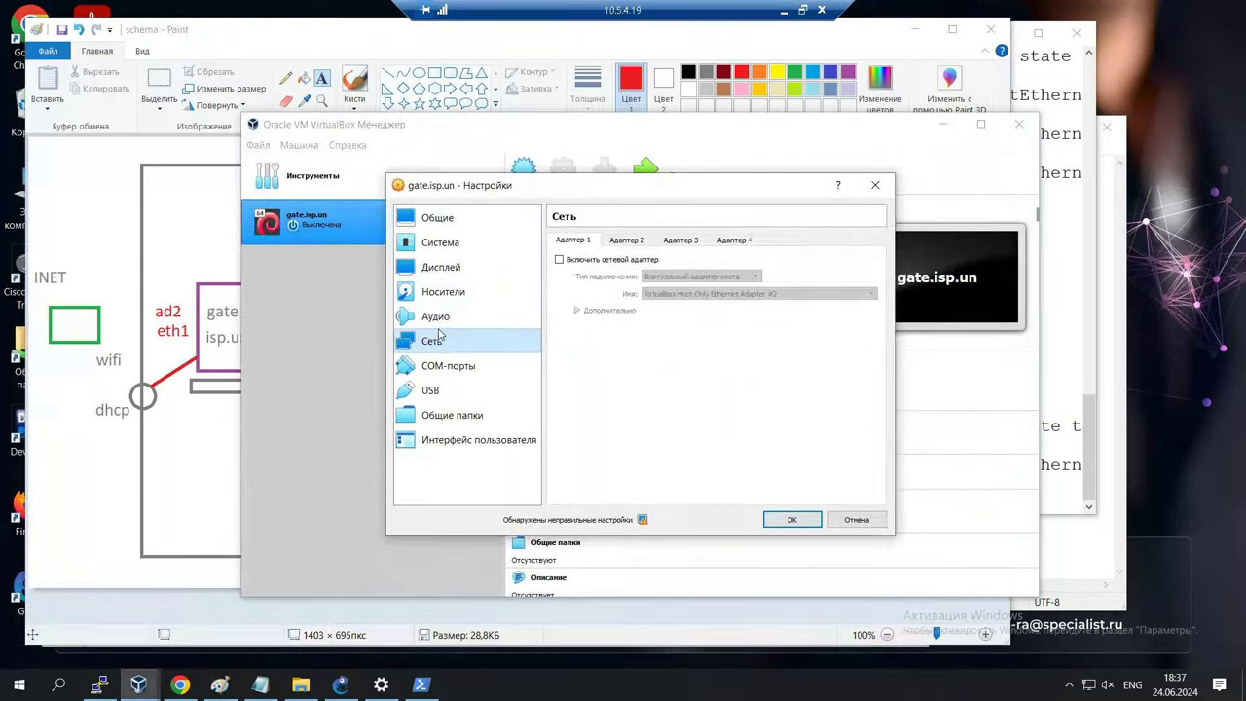
# Step: Enable gate.isp.un's Adapter 1 as a host-only adapter on Host-Only Ethernet Adapter #2
pyautogui.click(601, 261)
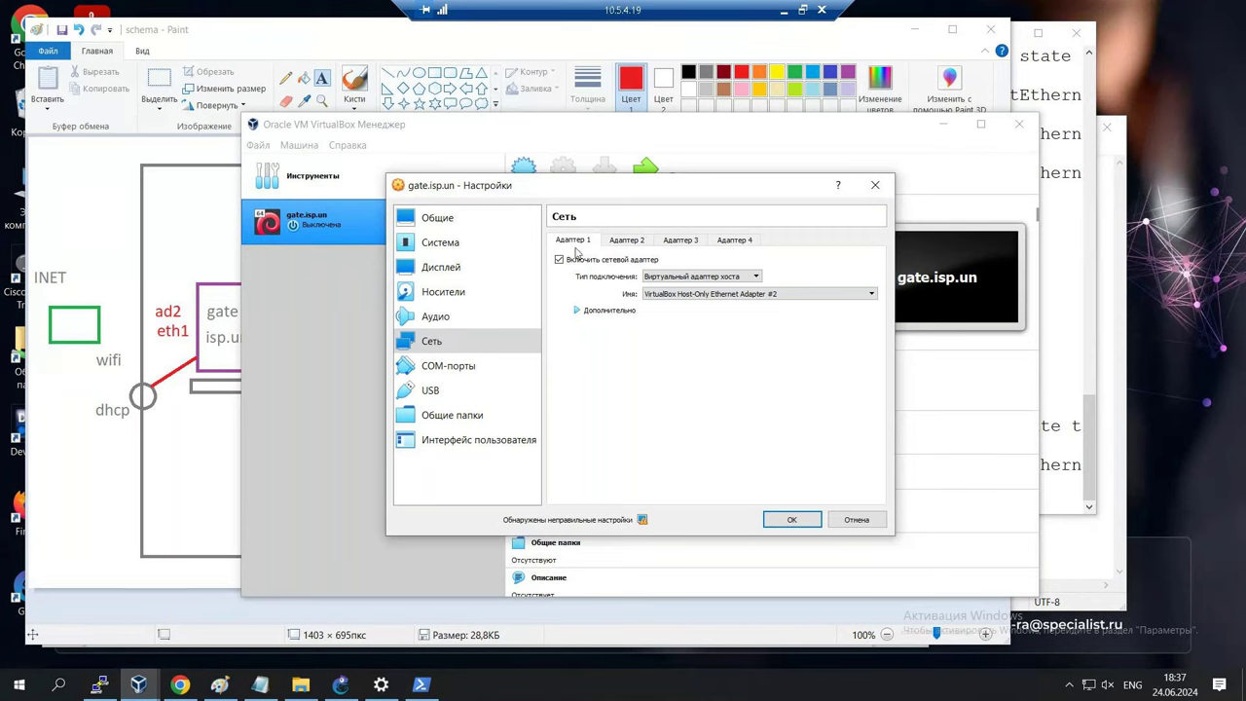
pyautogui.click(187, 350)
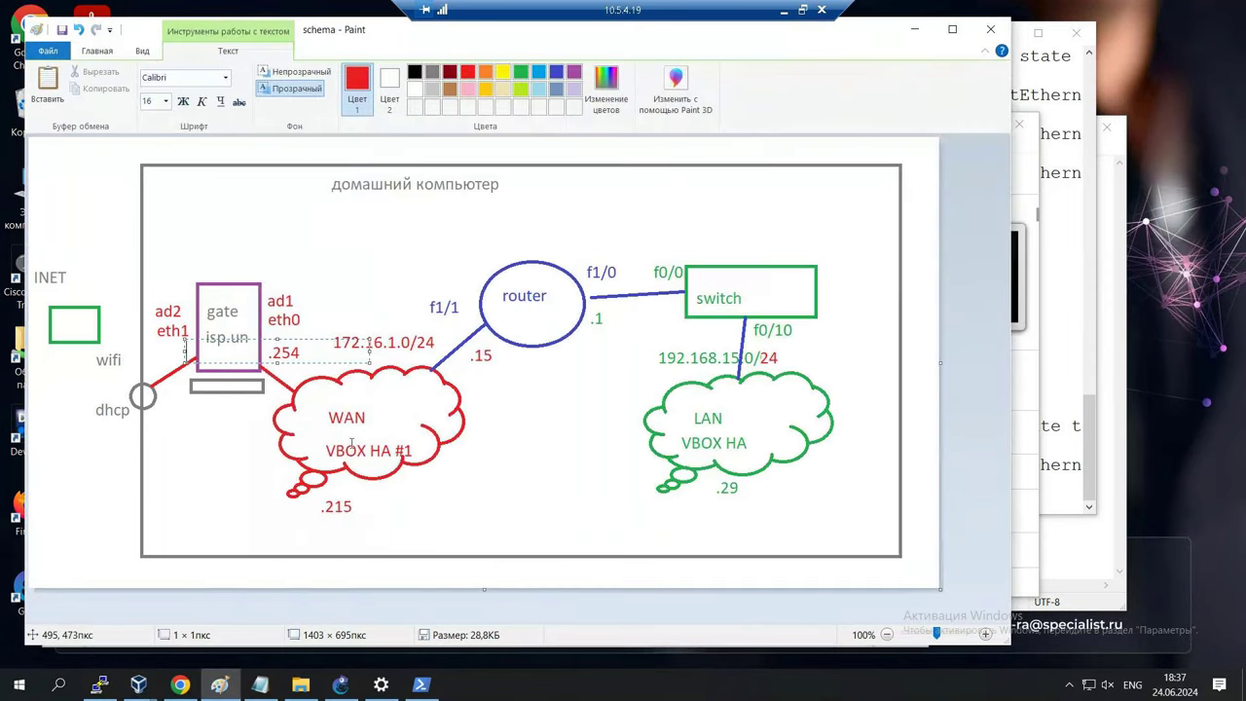
# Step: Erase the 1 from the WAN cloud's 'VBOX HA #1' label in Paint
pyautogui.click(407, 458)
pyautogui.click(407, 456)
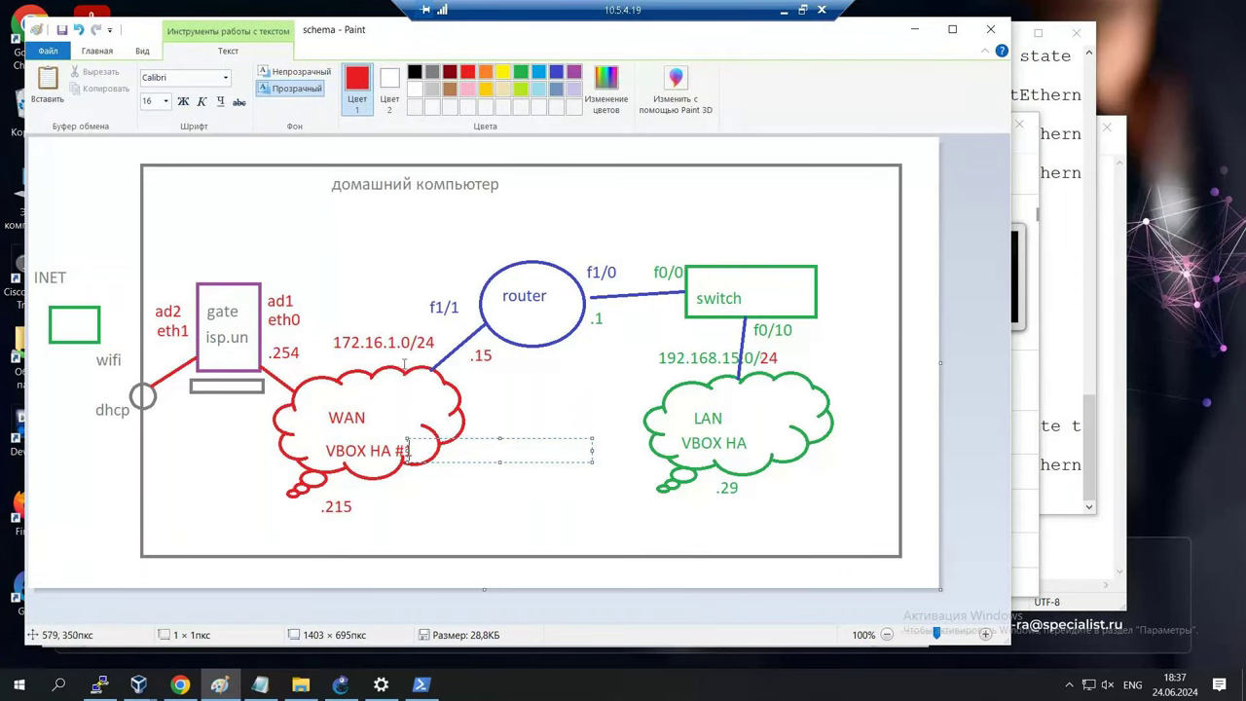
pyautogui.press('Escape')
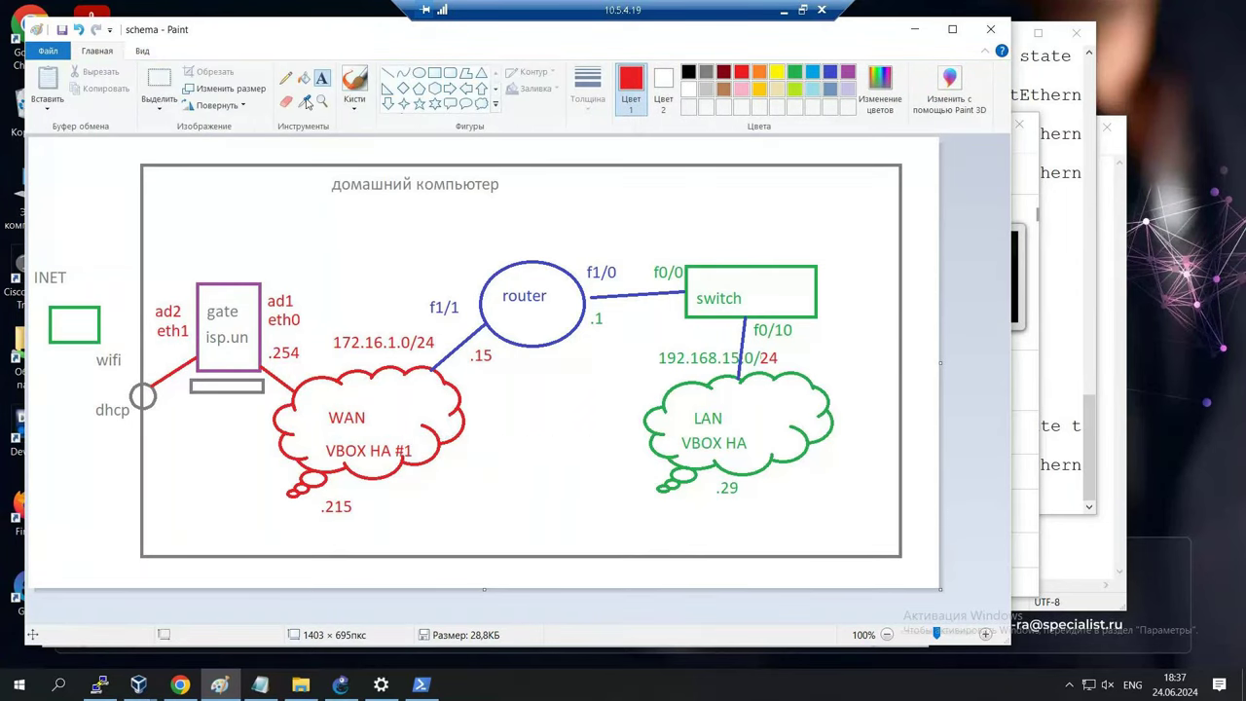
pyautogui.click(285, 100)
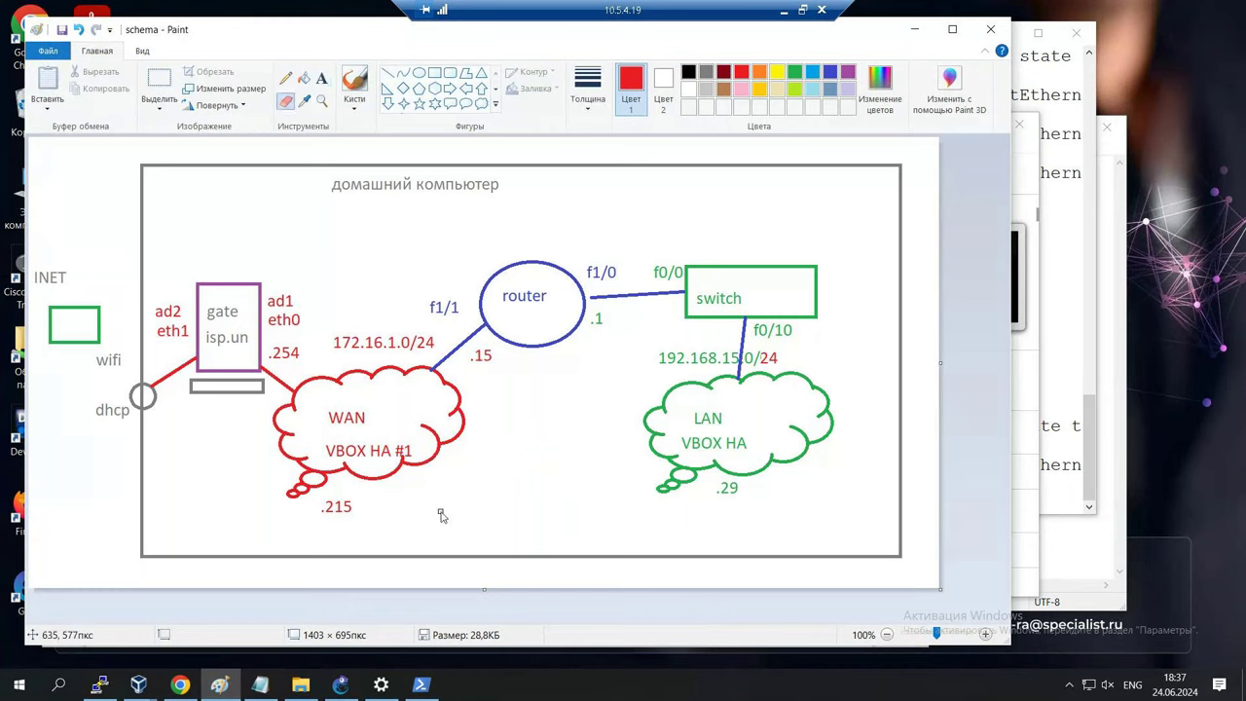
pyautogui.moveTo(405, 439); pyautogui.dragTo(407, 460)
# Step: Write '2' after 'VBOX HA #' so the WAN cloud reads 'VBOX HA #2'
pyautogui.click(321, 78)
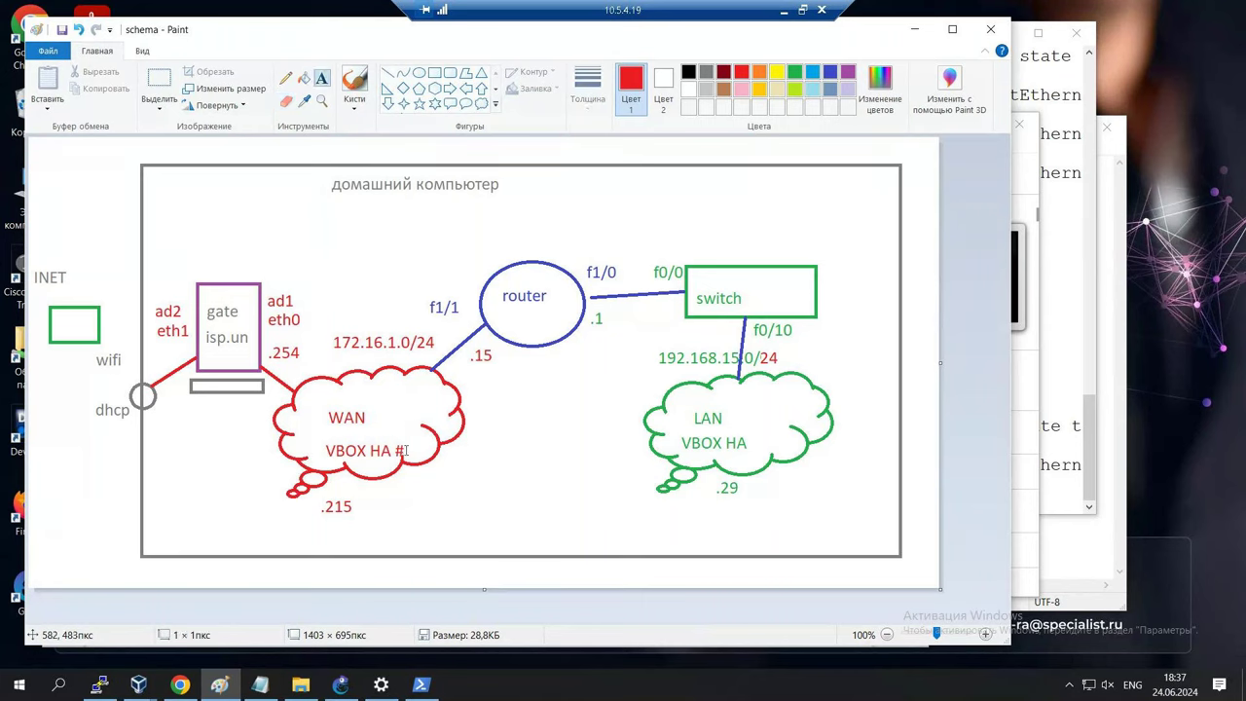
pyautogui.click(405, 449)
pyautogui.write('2')
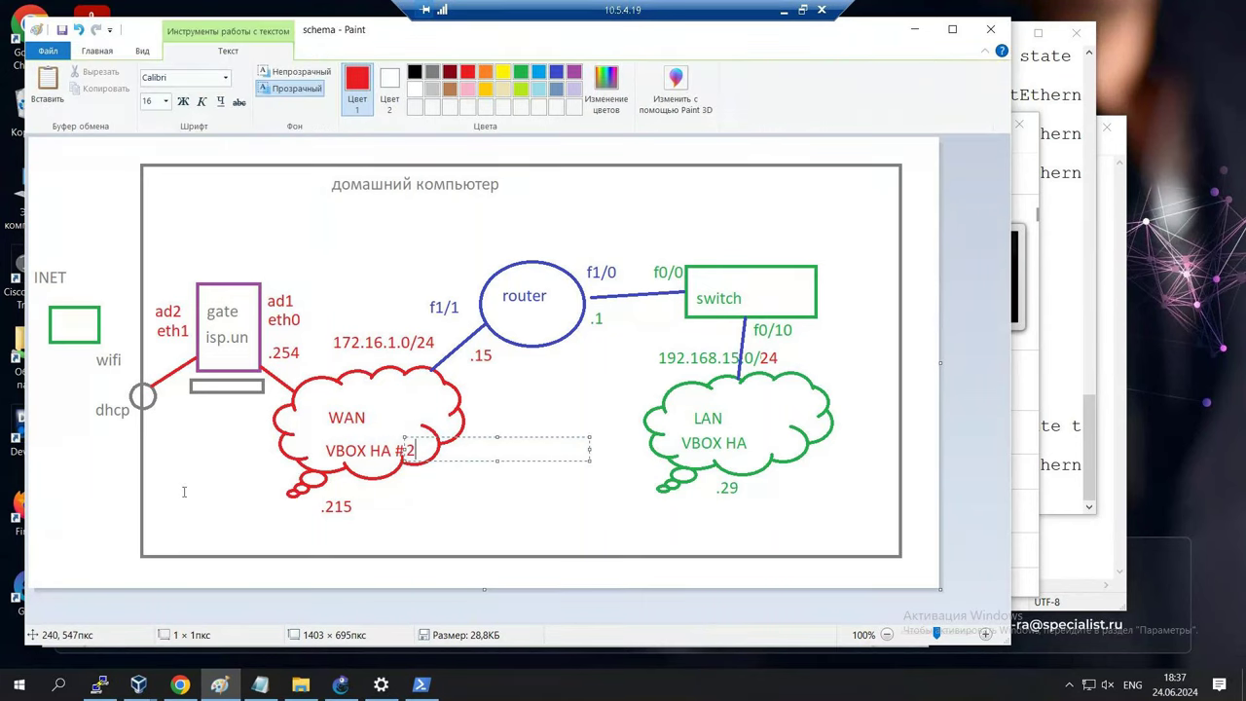
pyautogui.click(197, 482)
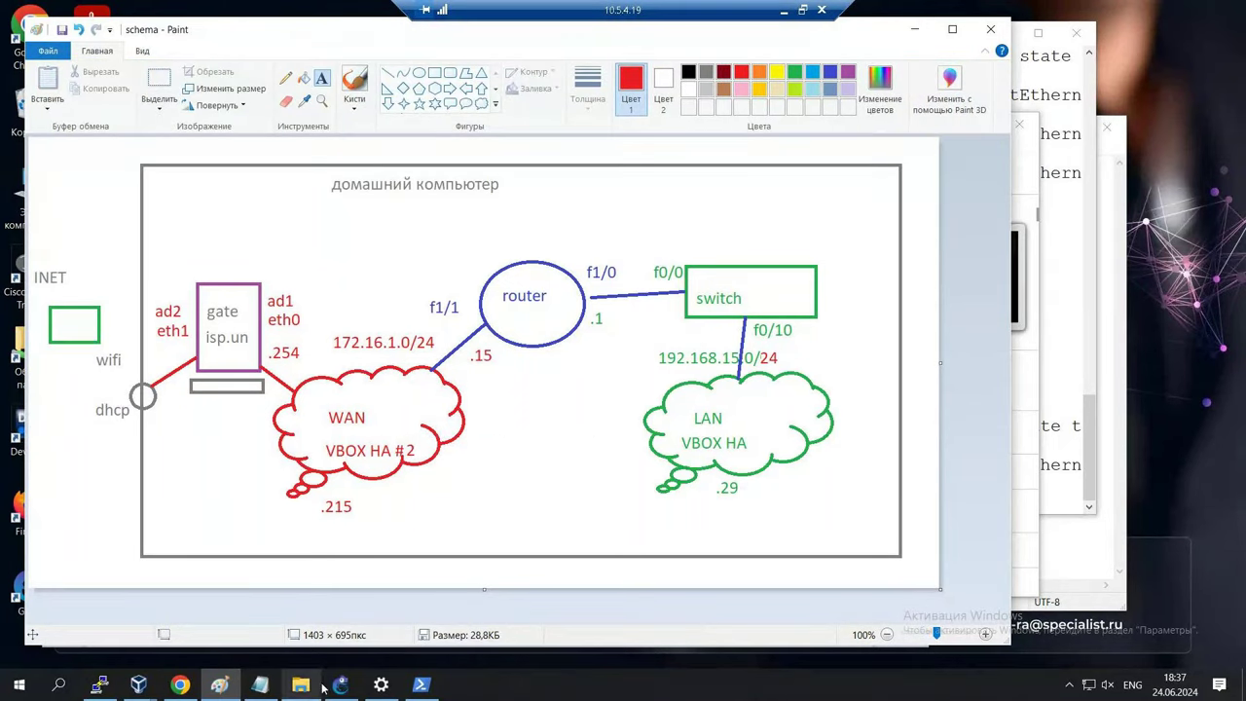
pyautogui.click(138, 684)
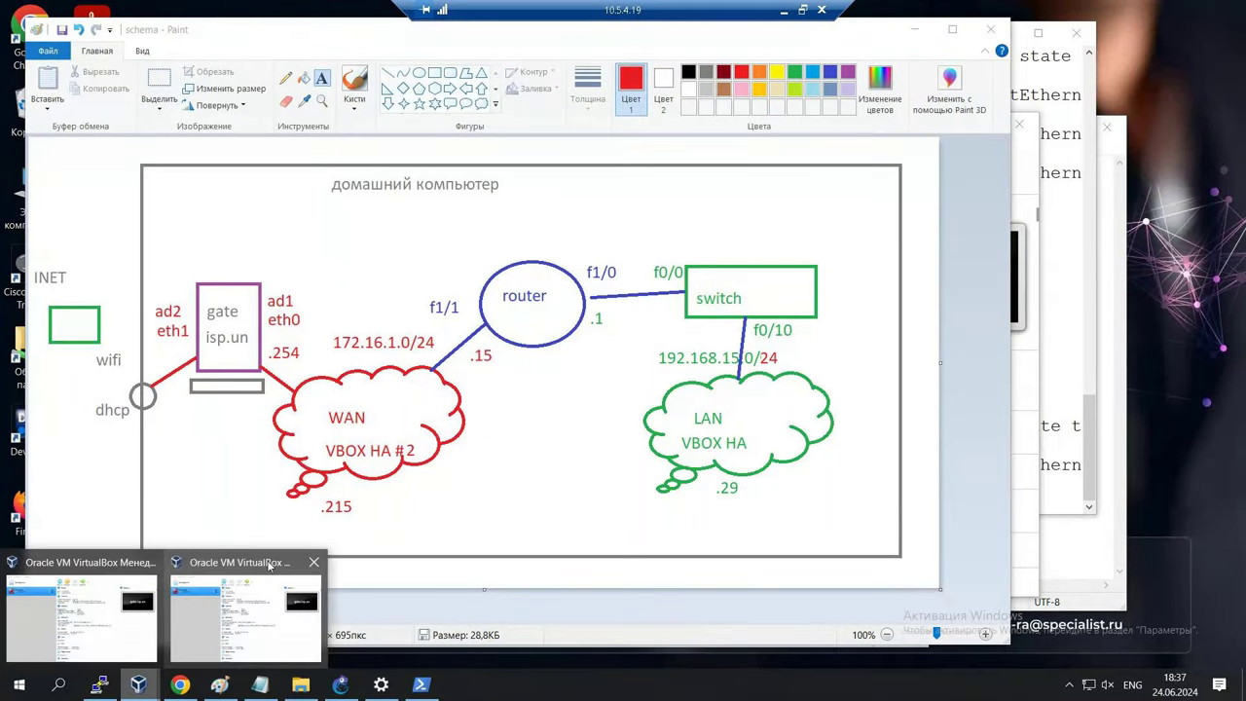
pyautogui.click(270, 565)
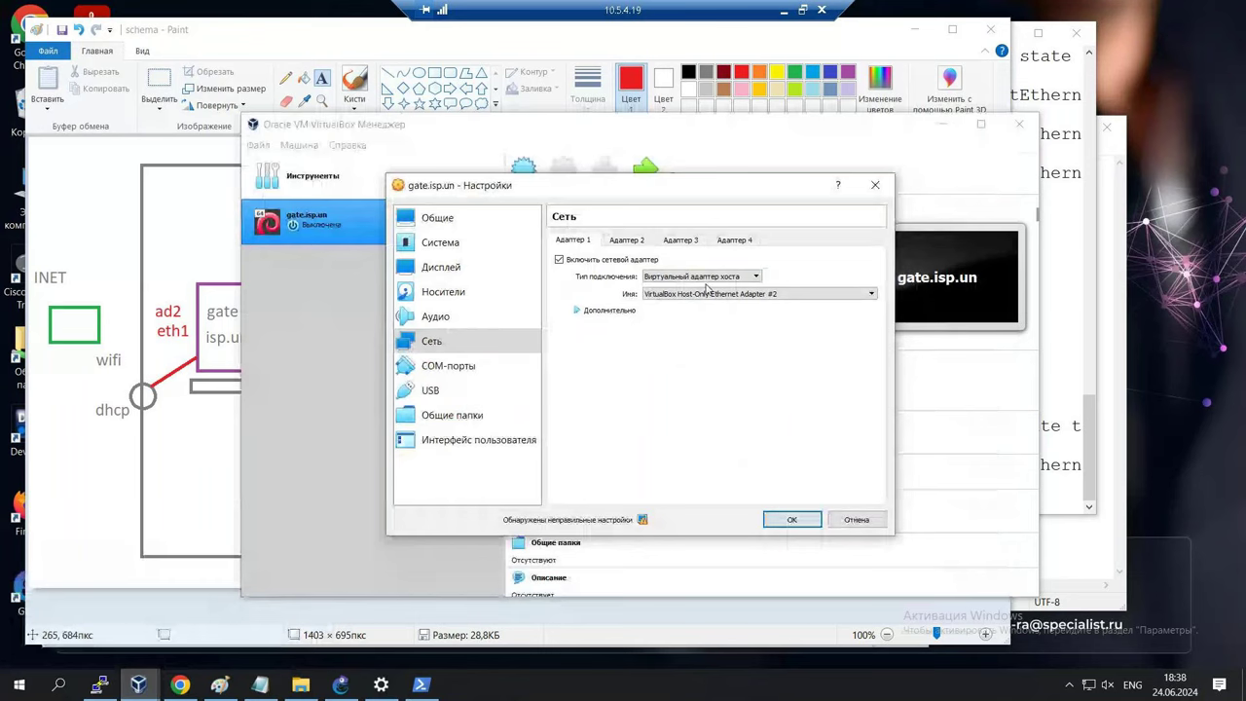
# Step: Enable Adapter 2 bridged to Realtek PCIe GBE Family Controller #3 and start gate.isp.un
pyautogui.click(631, 241)
pyautogui.click(614, 259)
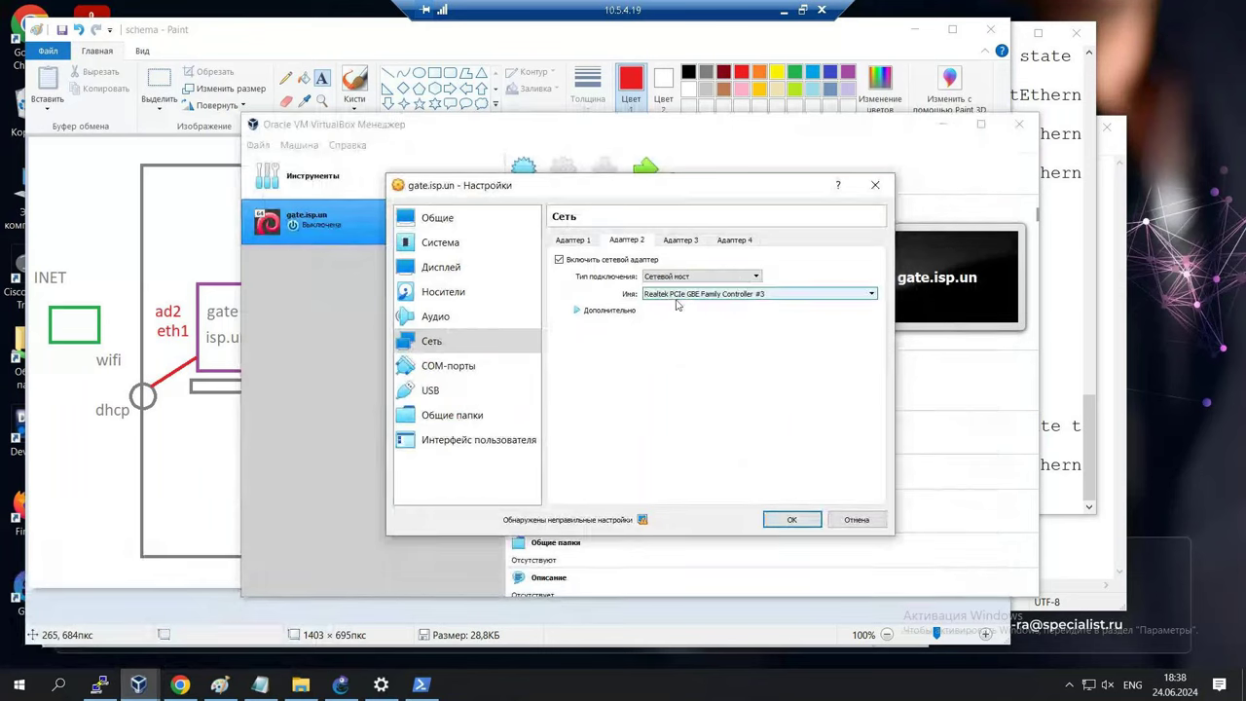
pyautogui.click(679, 295)
pyautogui.click(672, 305)
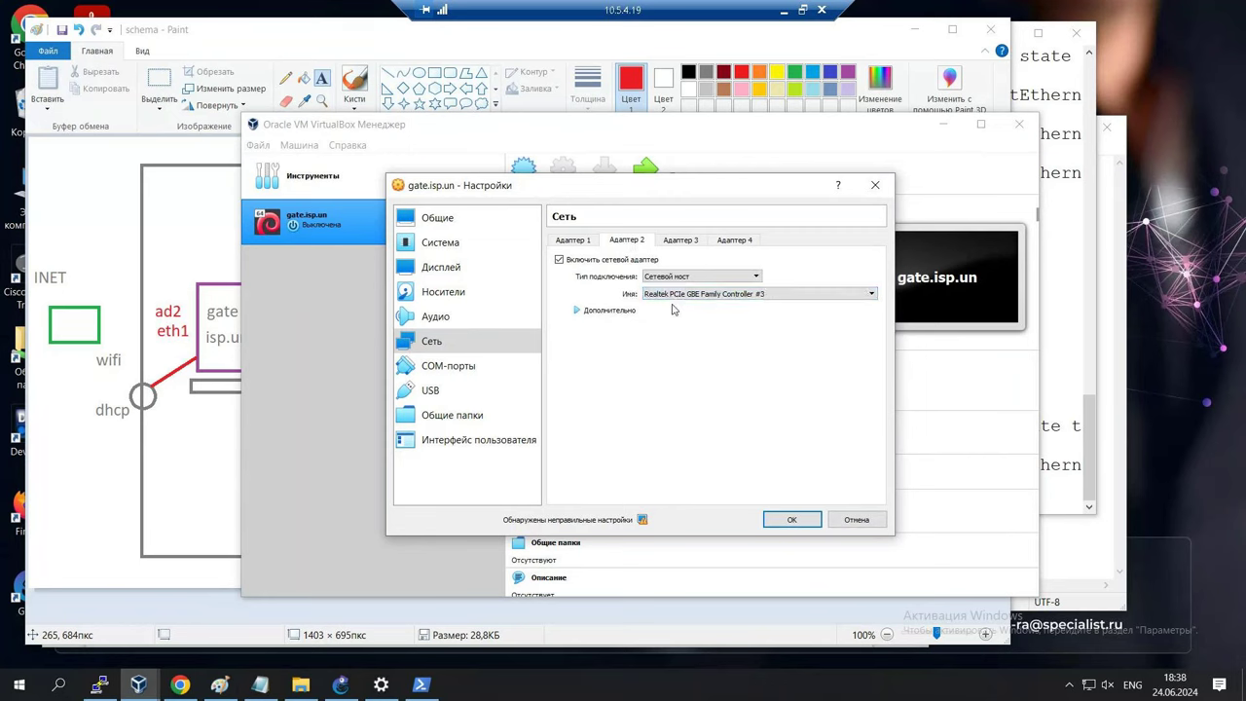
pyautogui.click(675, 294)
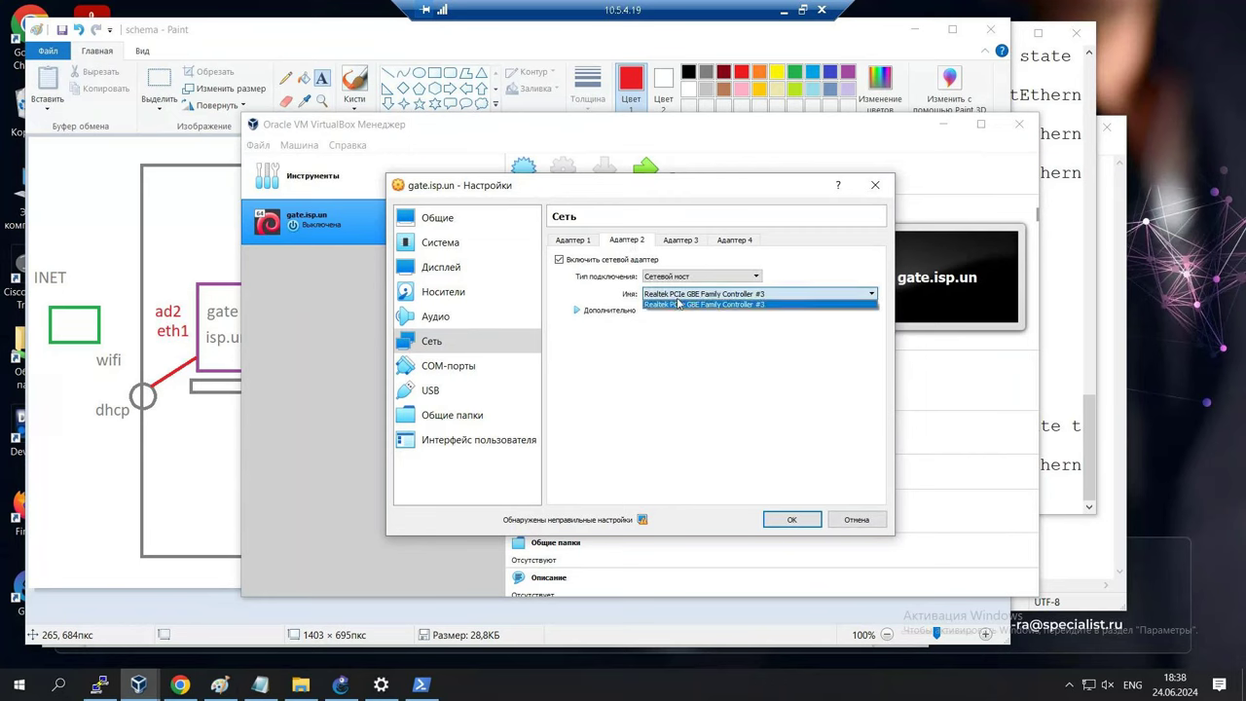
pyautogui.click(679, 303)
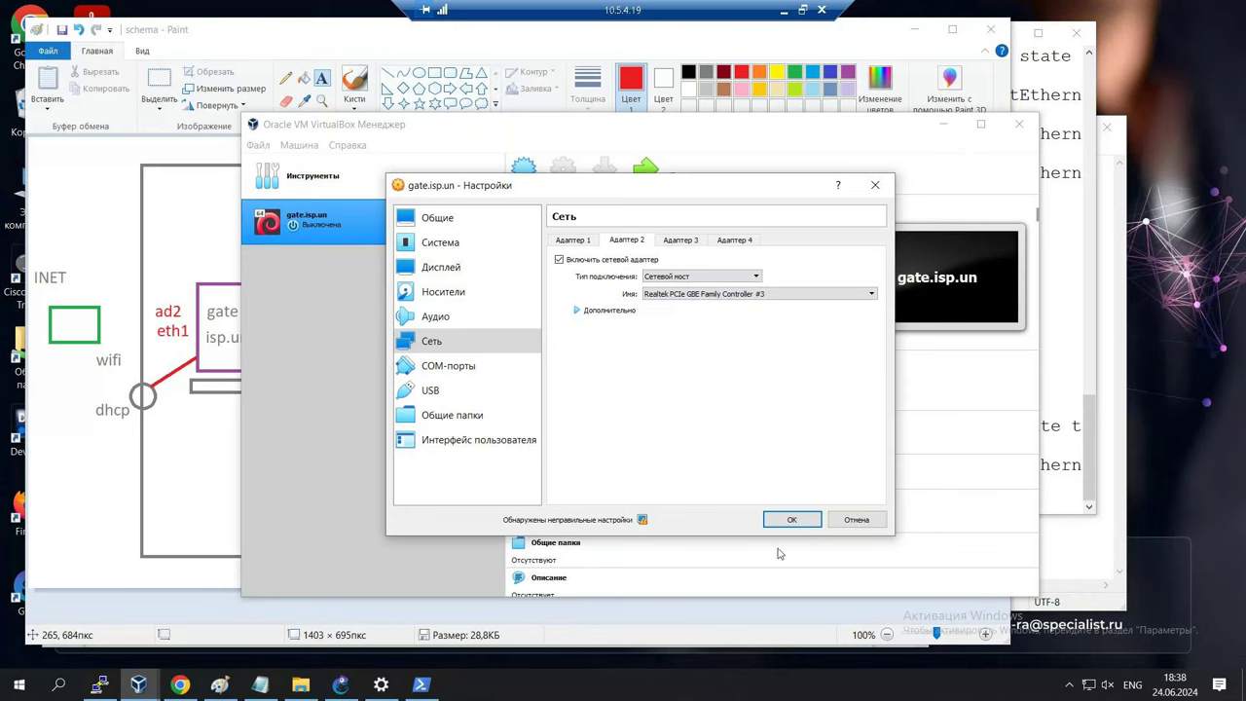
pyautogui.click(789, 520)
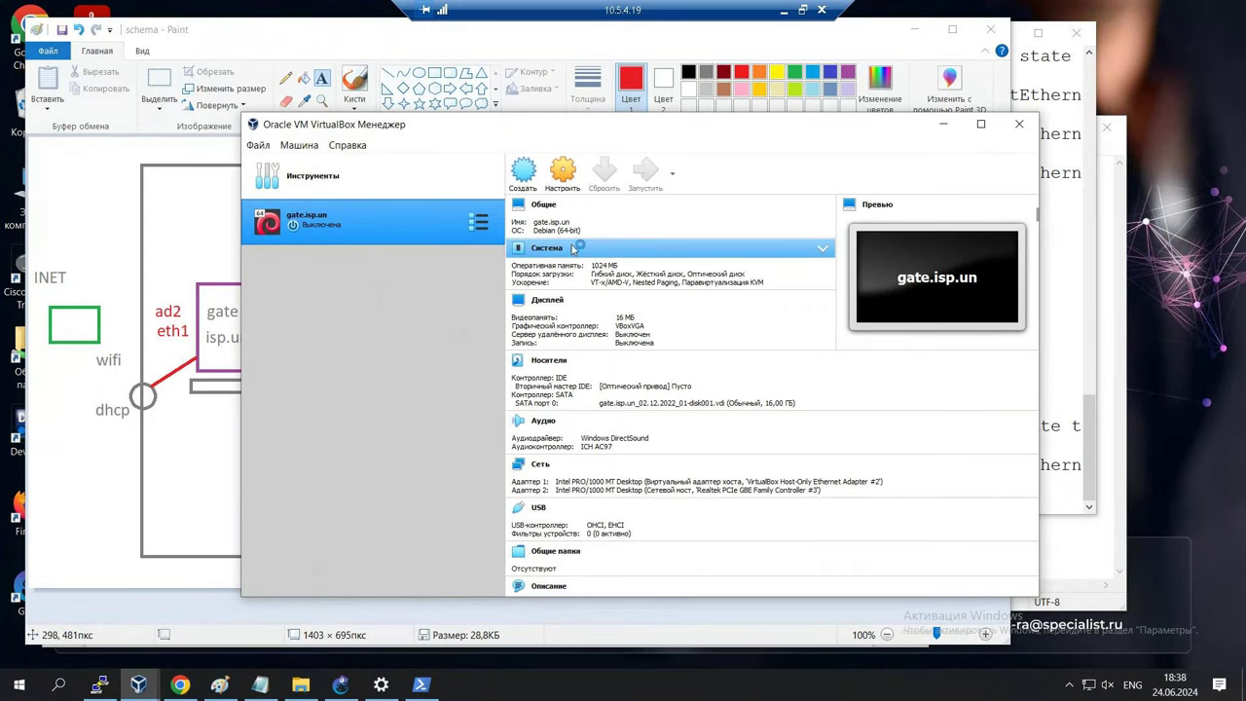
pyautogui.doubleClick(307, 222)
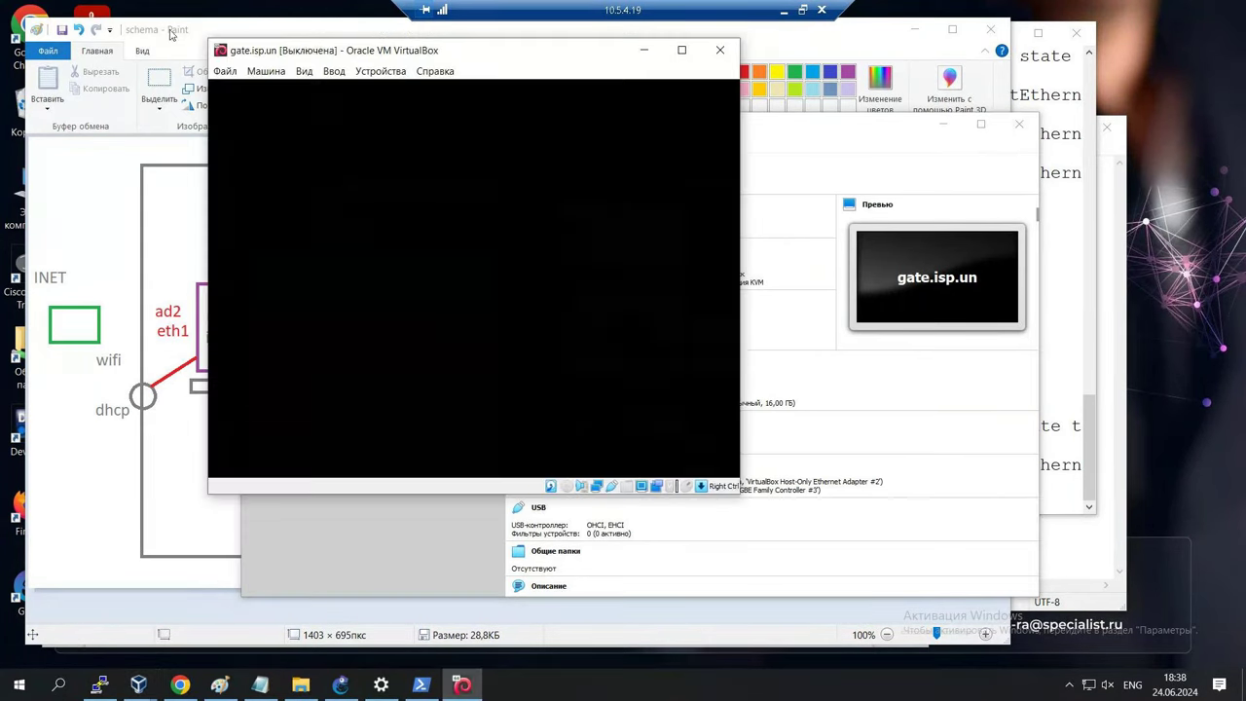
pyautogui.click(592, 35)
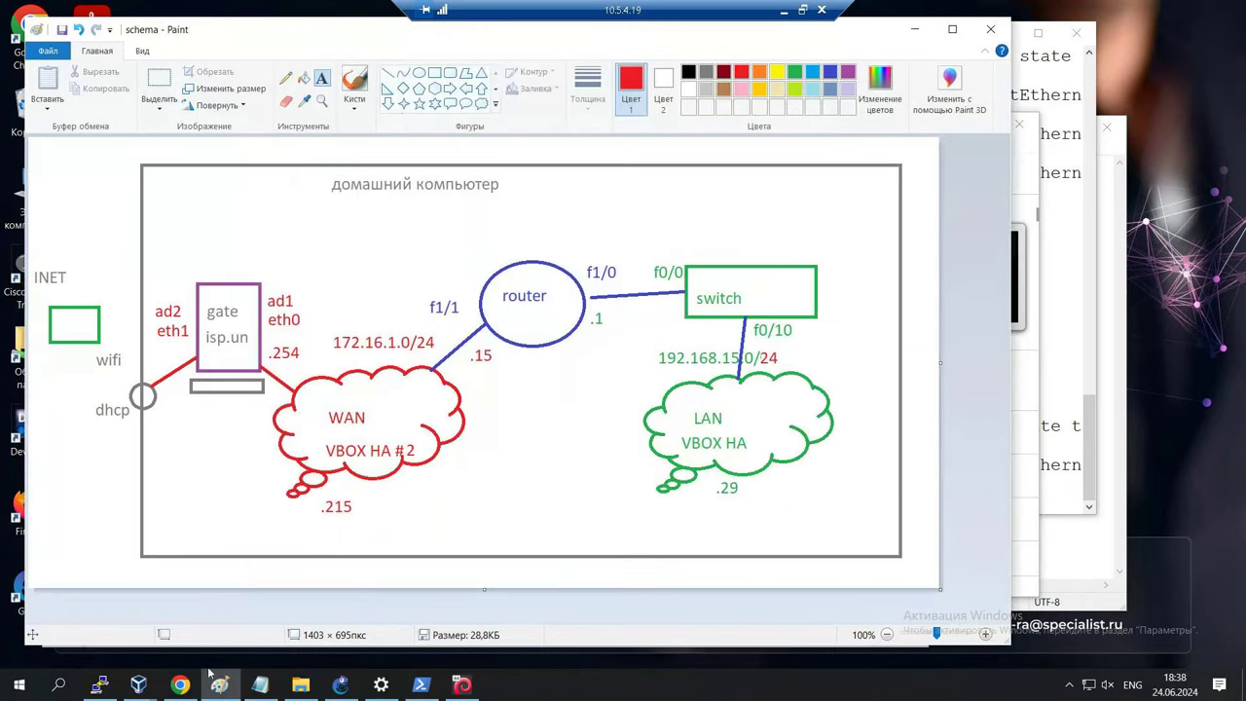
# Step: Review the wiki steps, highlighting the gate.isp.un import step and the Виртуальный адаптер type
pyautogui.click(180, 684)
pyautogui.scroll(-2, 450, 474)
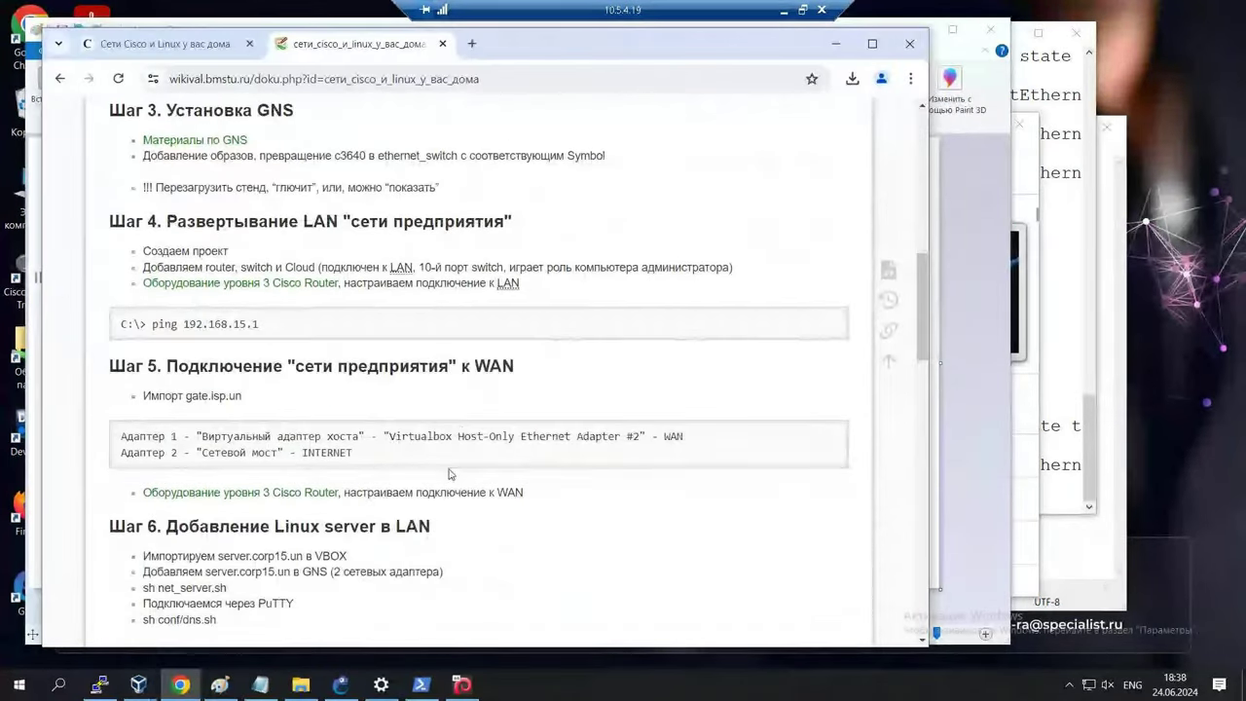
pyautogui.moveTo(158, 396); pyautogui.dragTo(256, 435)
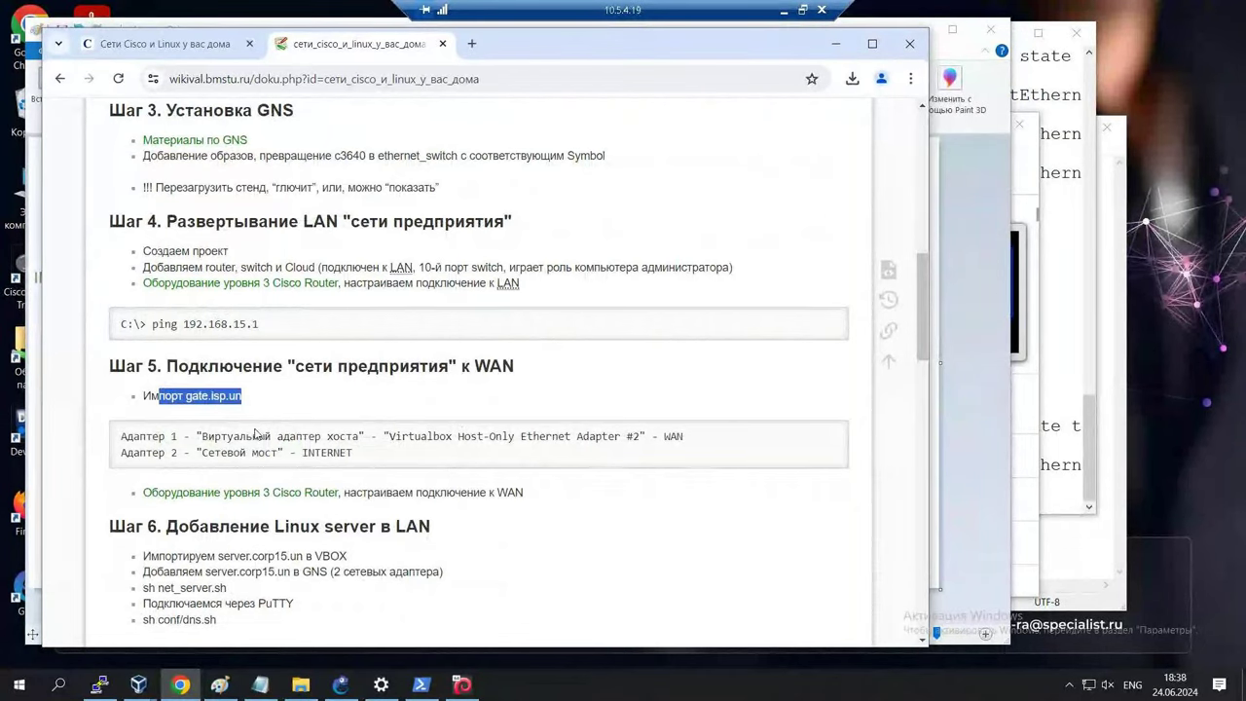
pyautogui.scroll(-2, 256, 455)
pyautogui.moveTo(196, 275); pyautogui.dragTo(327, 275)
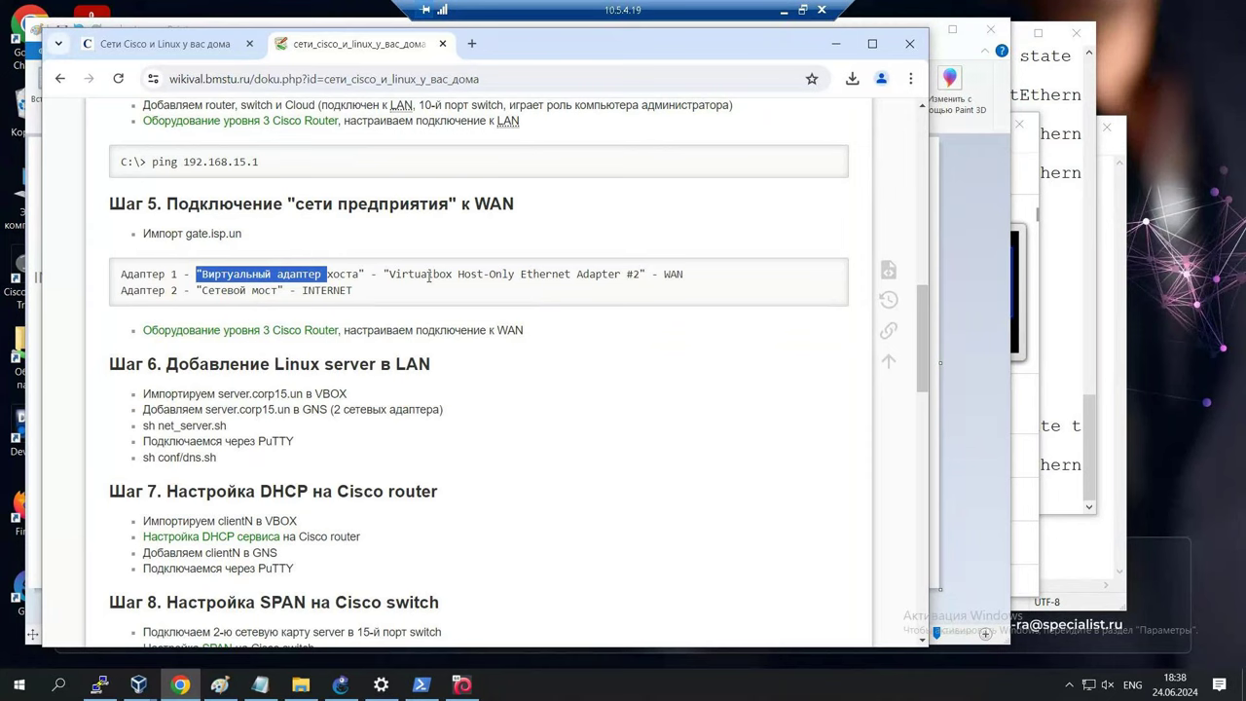
pyautogui.click(428, 276)
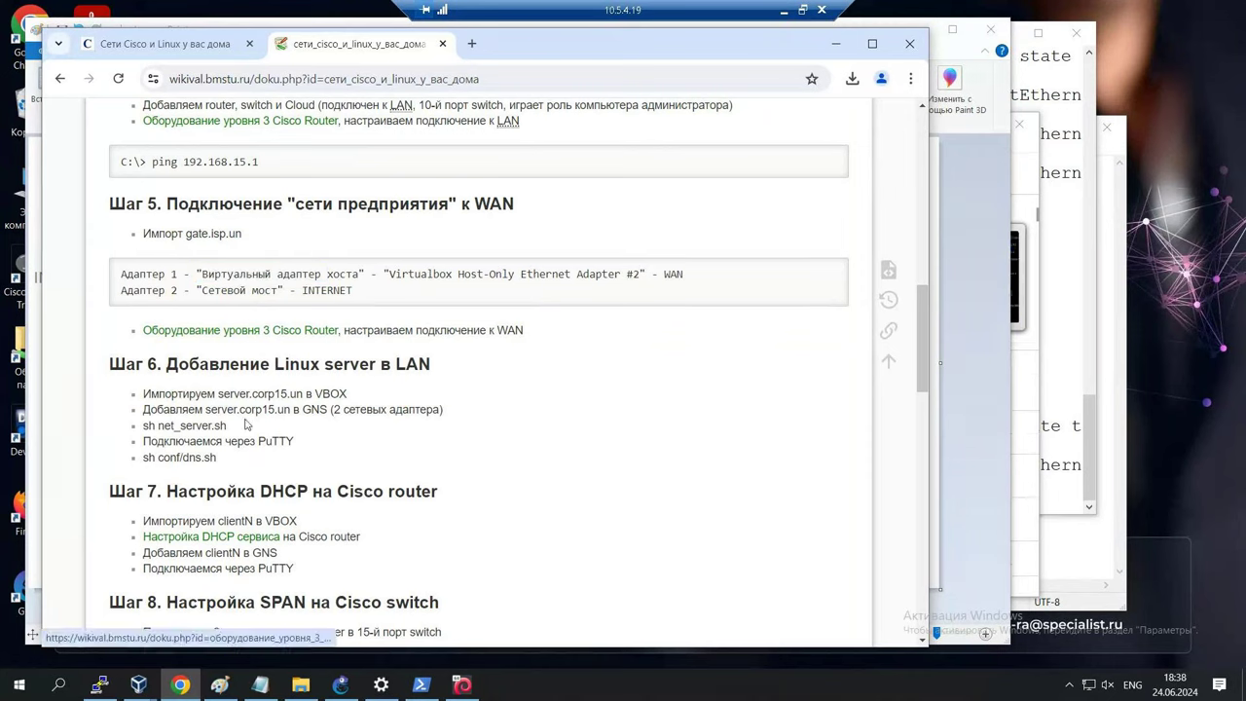
# Step: Open the Cisco Router equipment page in a new tab and select the FastEthernet1/1 line
pyautogui.rightClick(242, 334)
pyautogui.click(292, 346)
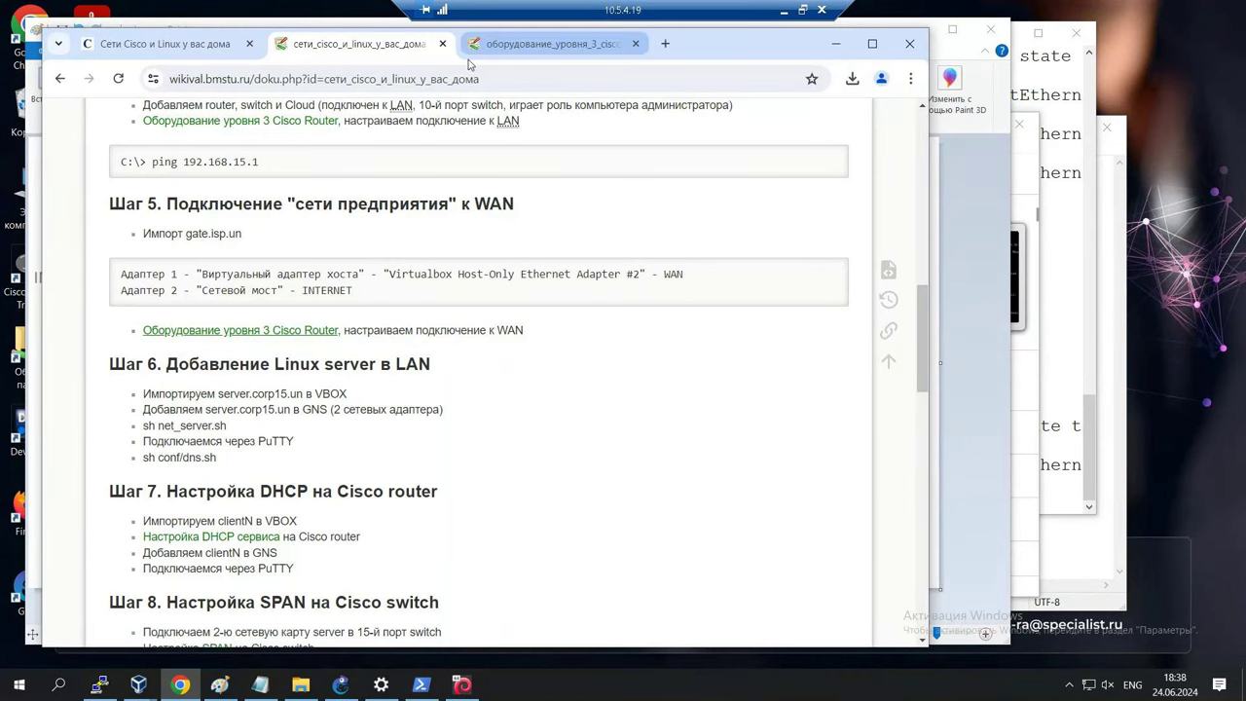
pyautogui.click(479, 45)
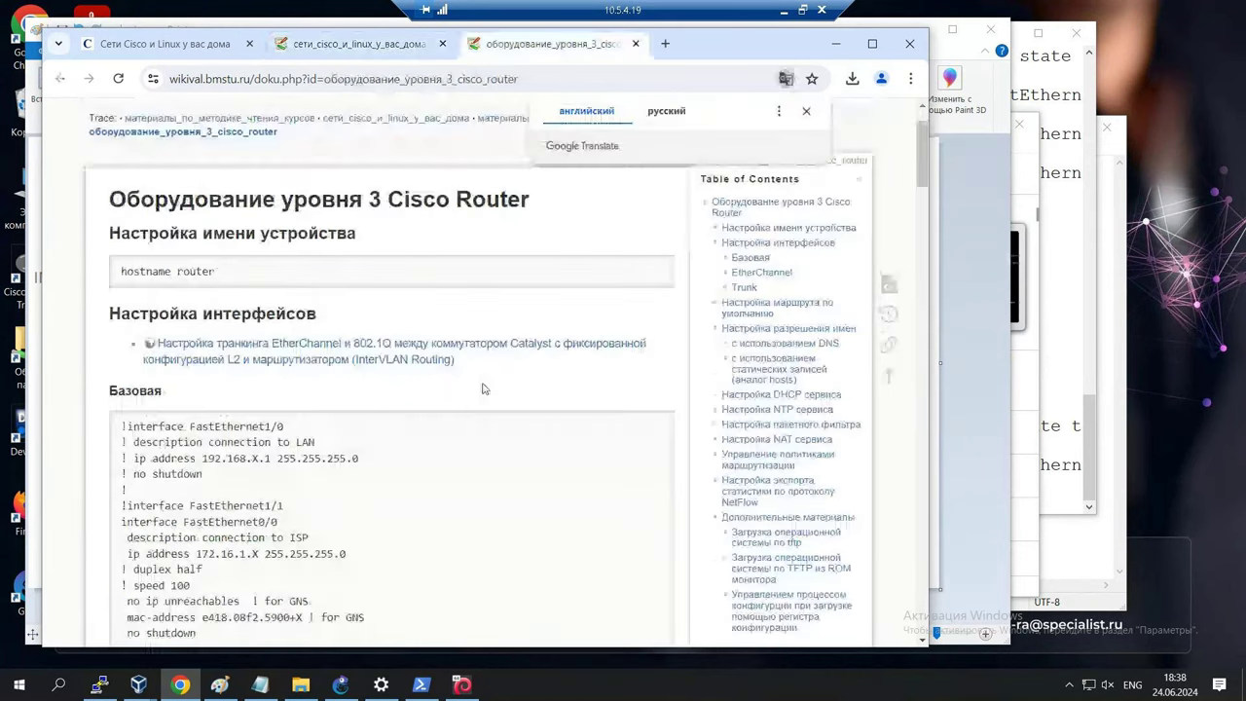
pyautogui.scroll(-3, 482, 389)
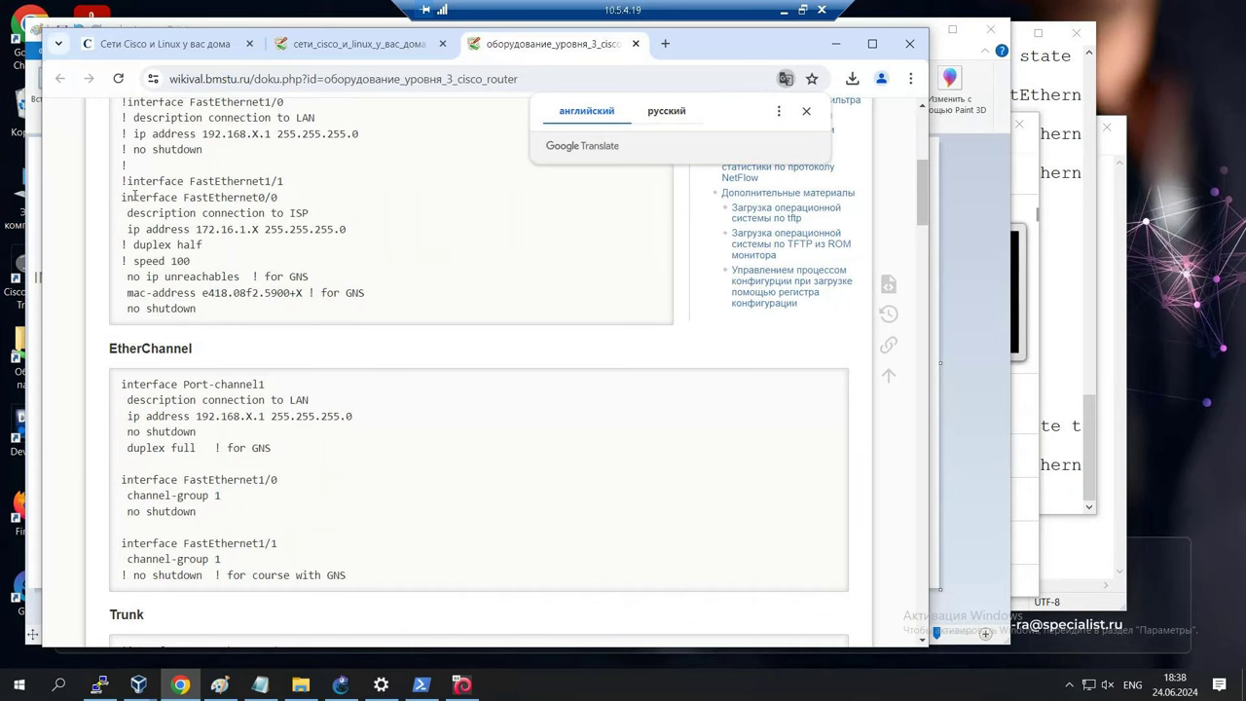
pyautogui.moveTo(130, 181); pyautogui.dragTo(284, 185)
pyautogui.hotkey('ctrl', 'c')
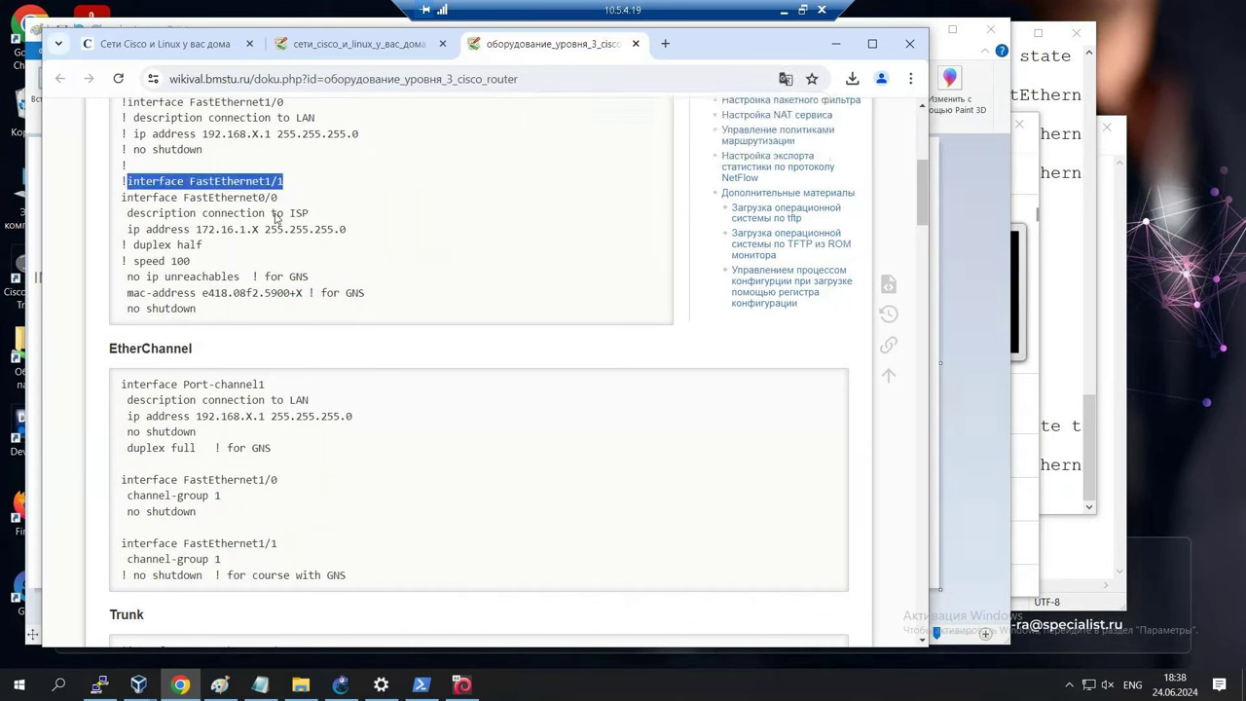
pyautogui.click(100, 684)
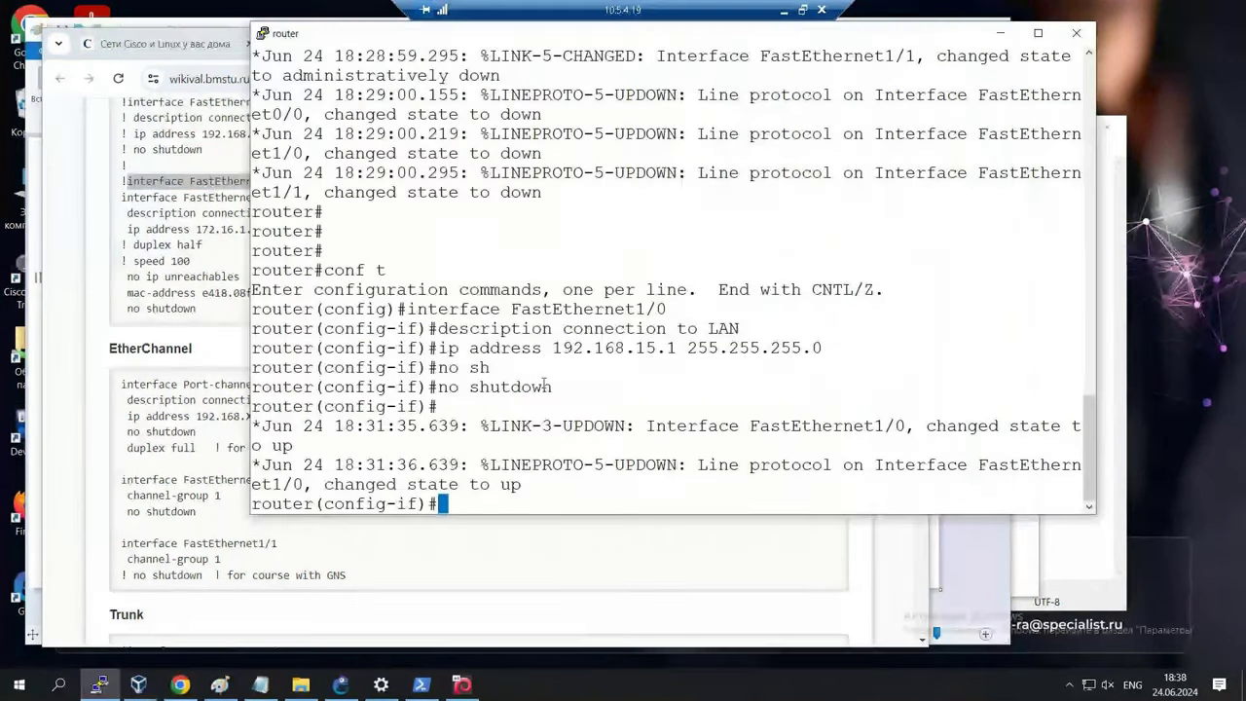
# Step: Enter interface FastEthernet1/1 and set its description to 'connection to ISP'
pyautogui.rightClick(543, 383)
pyautogui.press('Return')
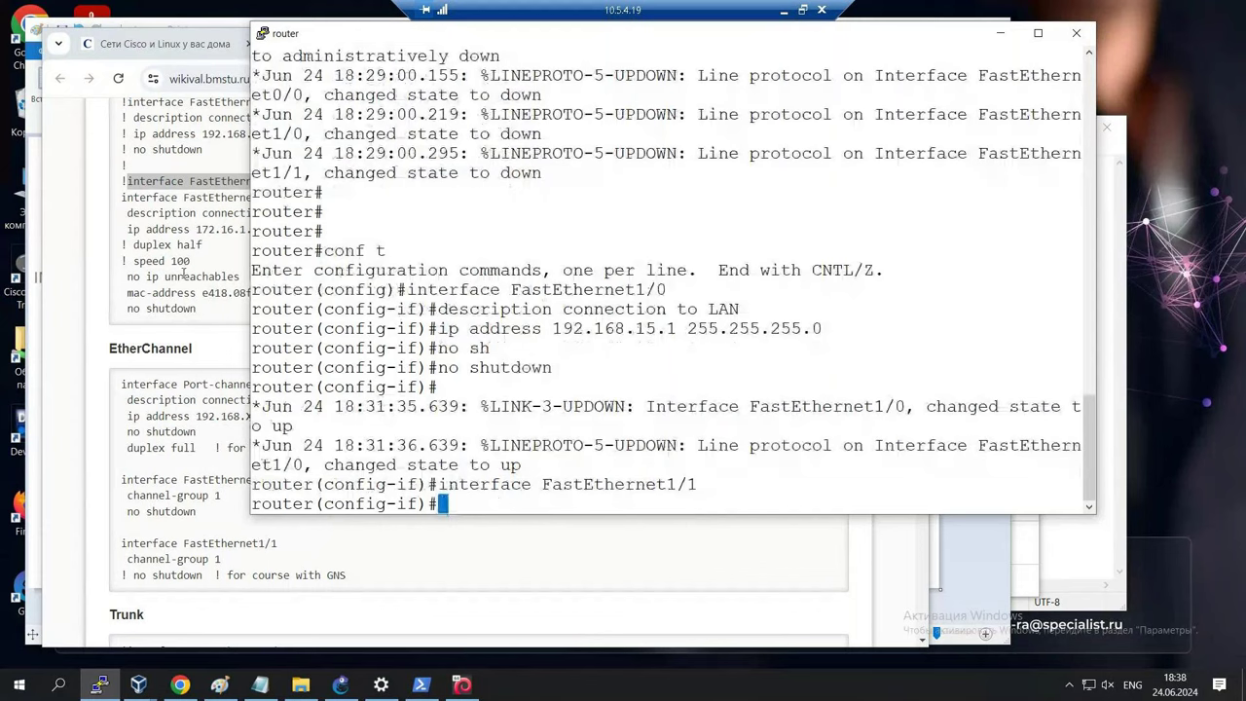
pyautogui.click(130, 211)
pyautogui.moveTo(131, 211); pyautogui.dragTo(325, 220)
pyautogui.click(327, 222)
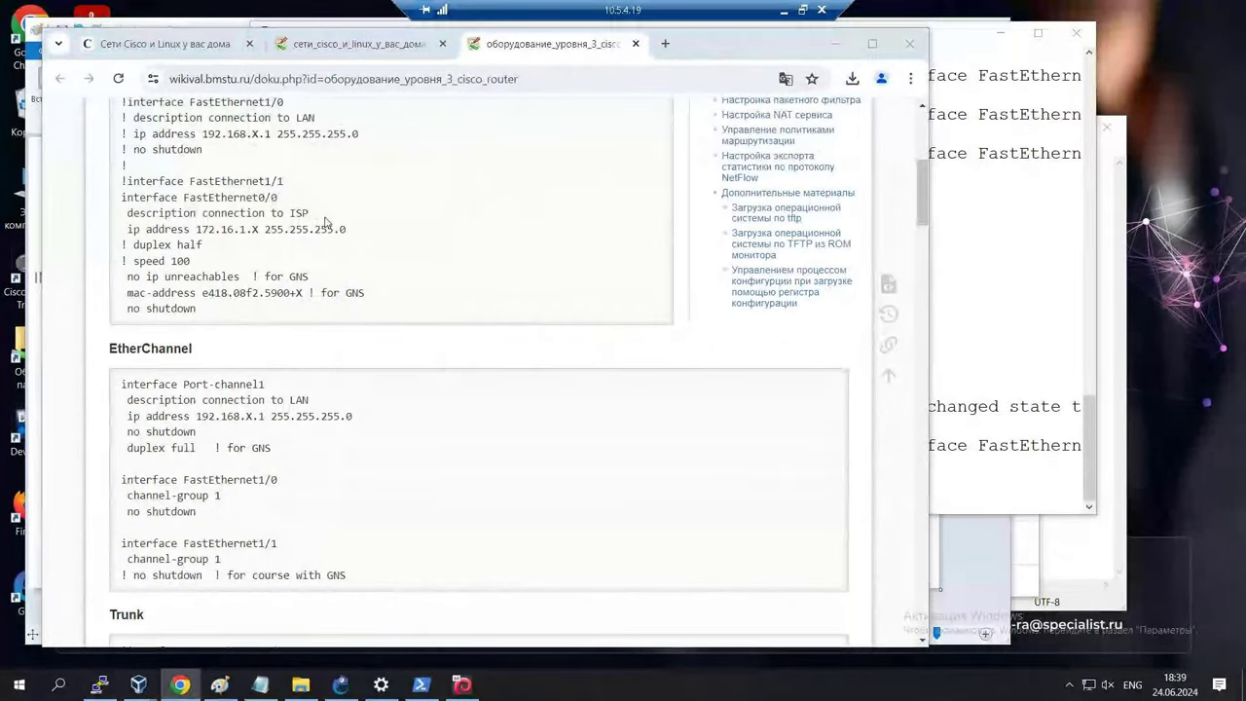
pyautogui.hotkey('alt', 'Tab')
pyautogui.click(83, 195)
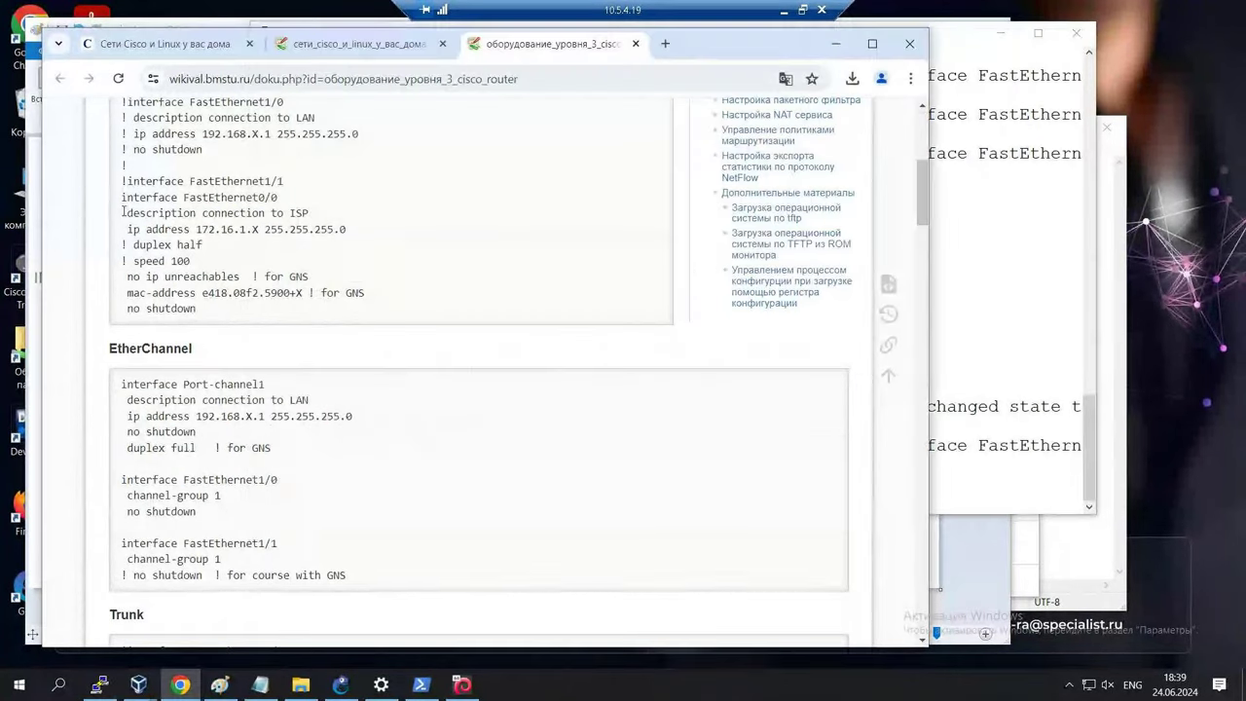
pyautogui.moveTo(126, 212); pyautogui.dragTo(312, 215)
pyautogui.hotkey('ctrl', 'c')
pyautogui.hotkey('alt', 'Tab')
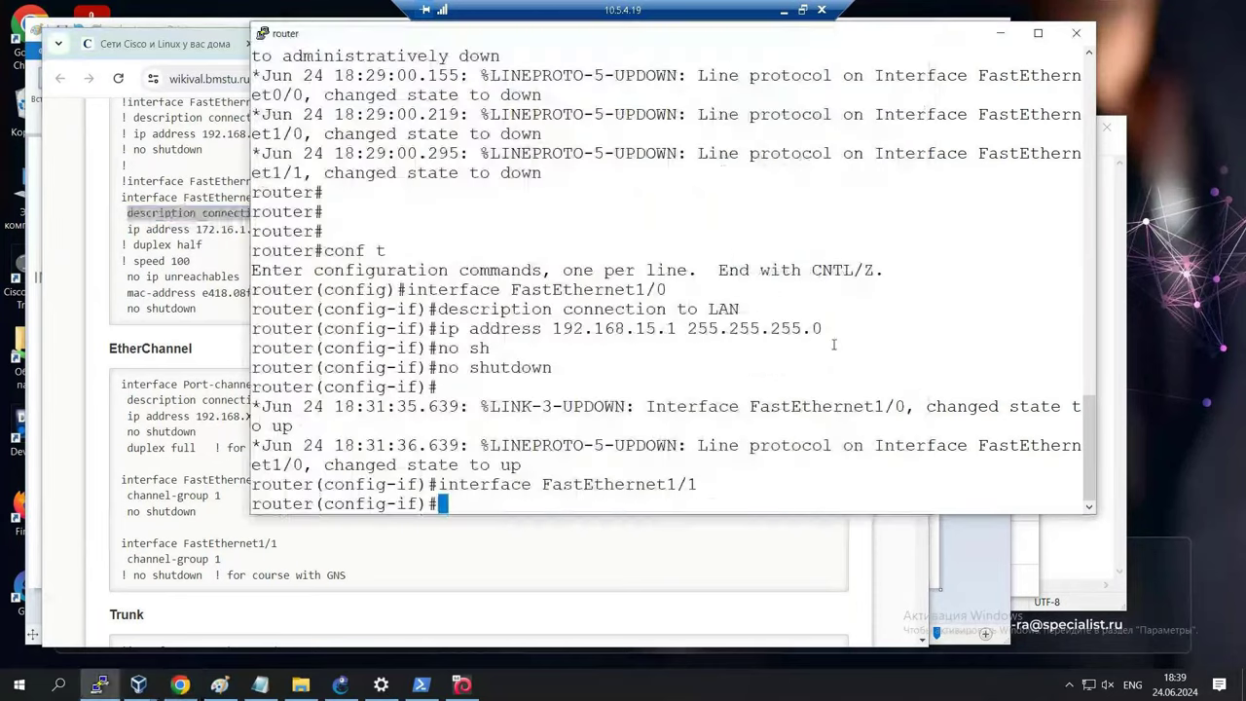
pyautogui.rightClick(815, 351)
pyautogui.press('Return')
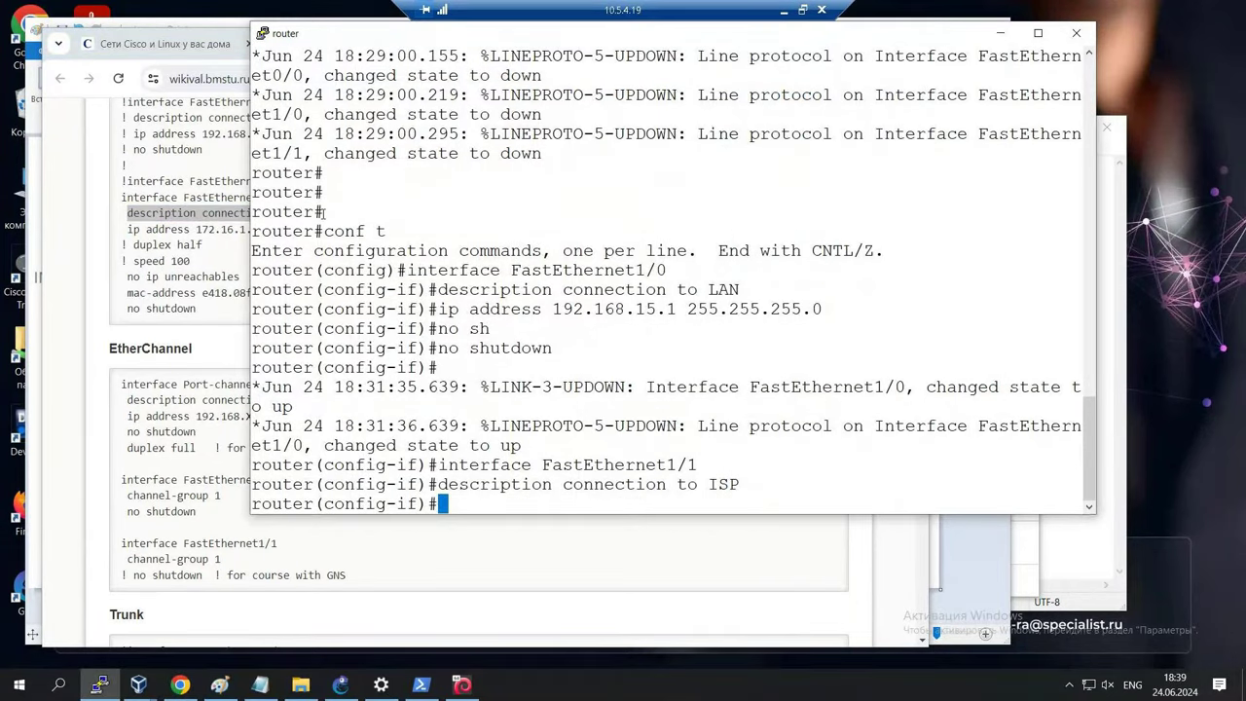
# Step: Assign the interface IP address 172.16.1.15 with mask 255.255.255.0
pyautogui.hotkey('alt', 'Tab')
pyautogui.moveTo(314, 215); pyautogui.dragTo(375, 236)
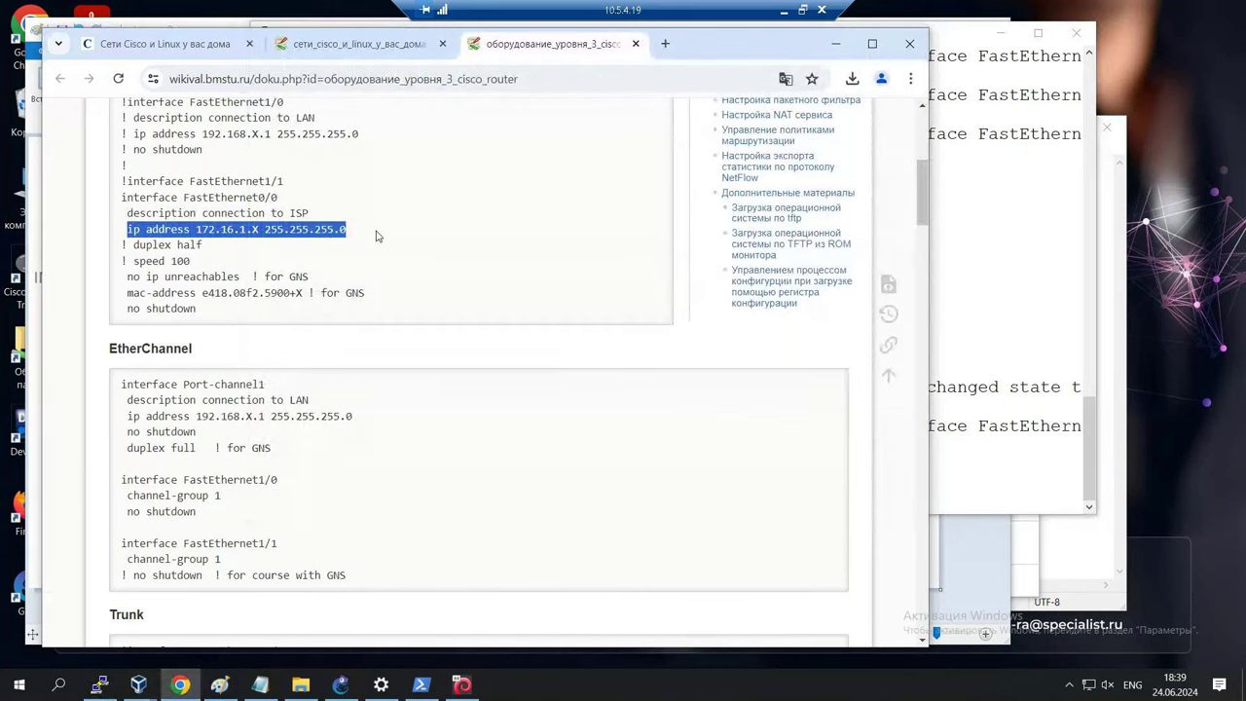
pyautogui.hotkey('alt', 'Tab')
pyautogui.rightClick(380, 236)
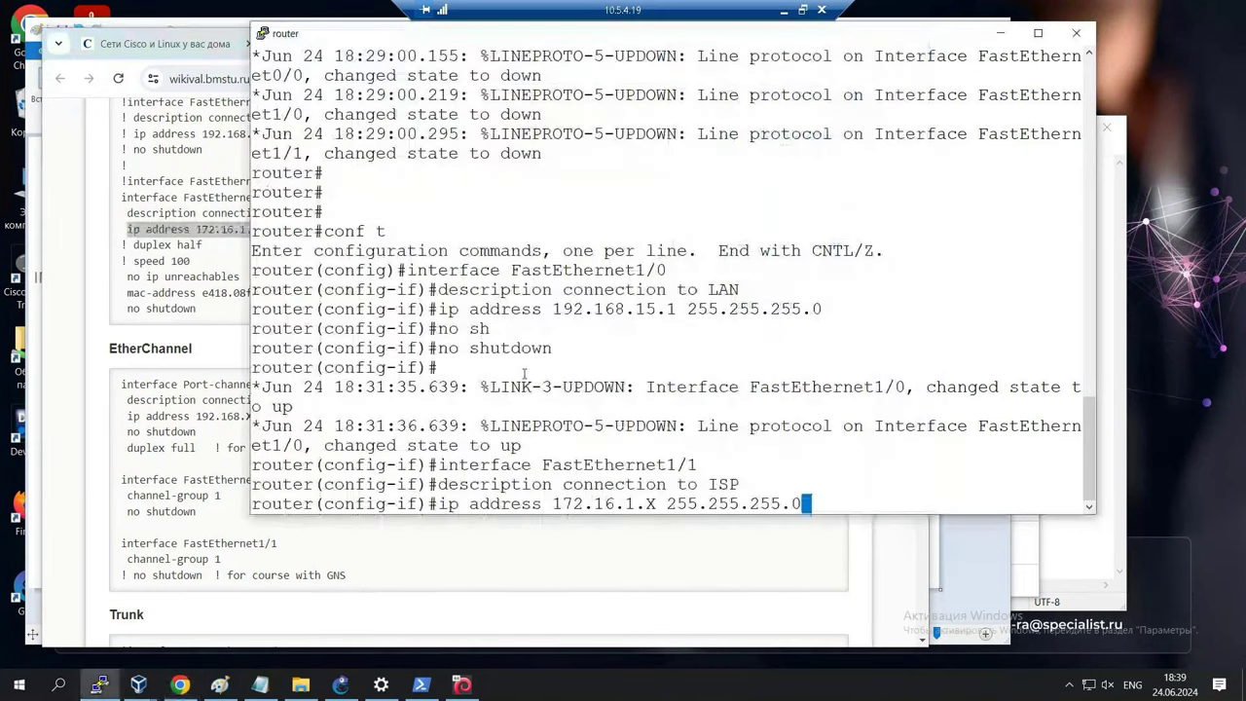
pyautogui.press('Left')
pyautogui.press('Left')
pyautogui.press('Left')
pyautogui.press('Left')
pyautogui.press('Left')
pyautogui.press('Left')
pyautogui.press('Left')
pyautogui.press('Left')
pyautogui.press('Left')
pyautogui.press('Left')
pyautogui.press('Left')
pyautogui.press('Left')
pyautogui.press('Left')
pyautogui.press('Left')
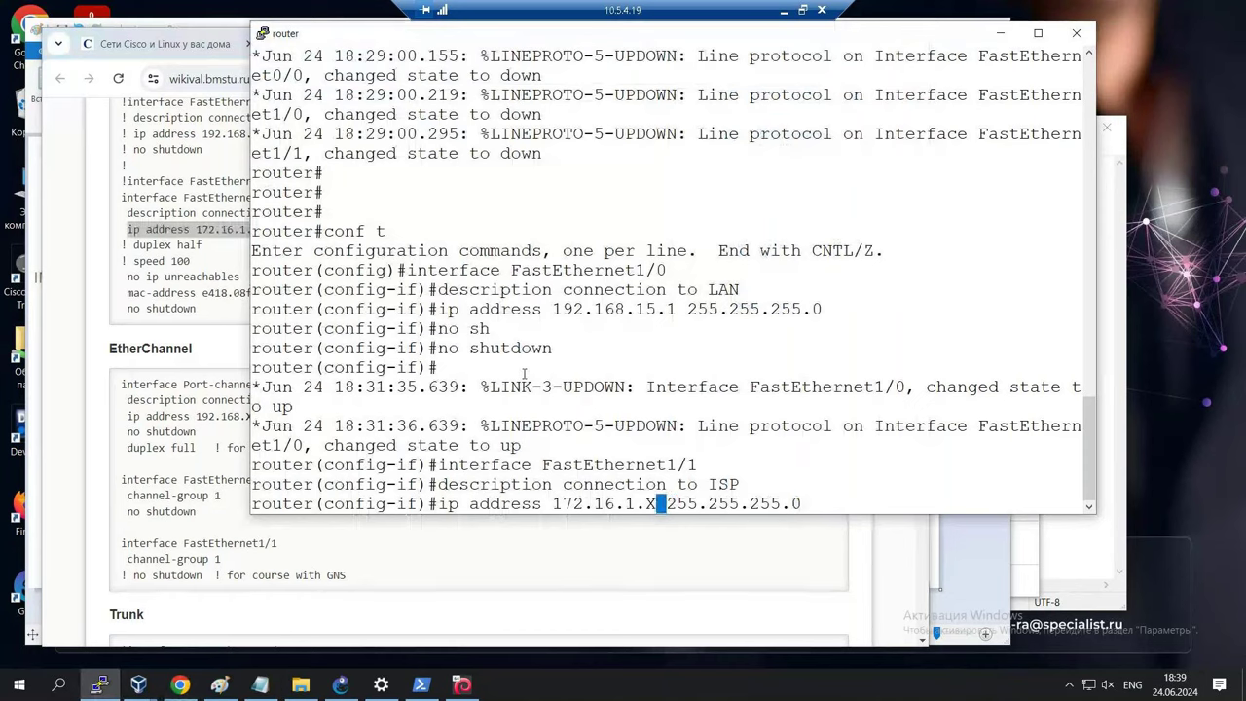
pyautogui.press('BackSpace')
pyautogui.write('15')
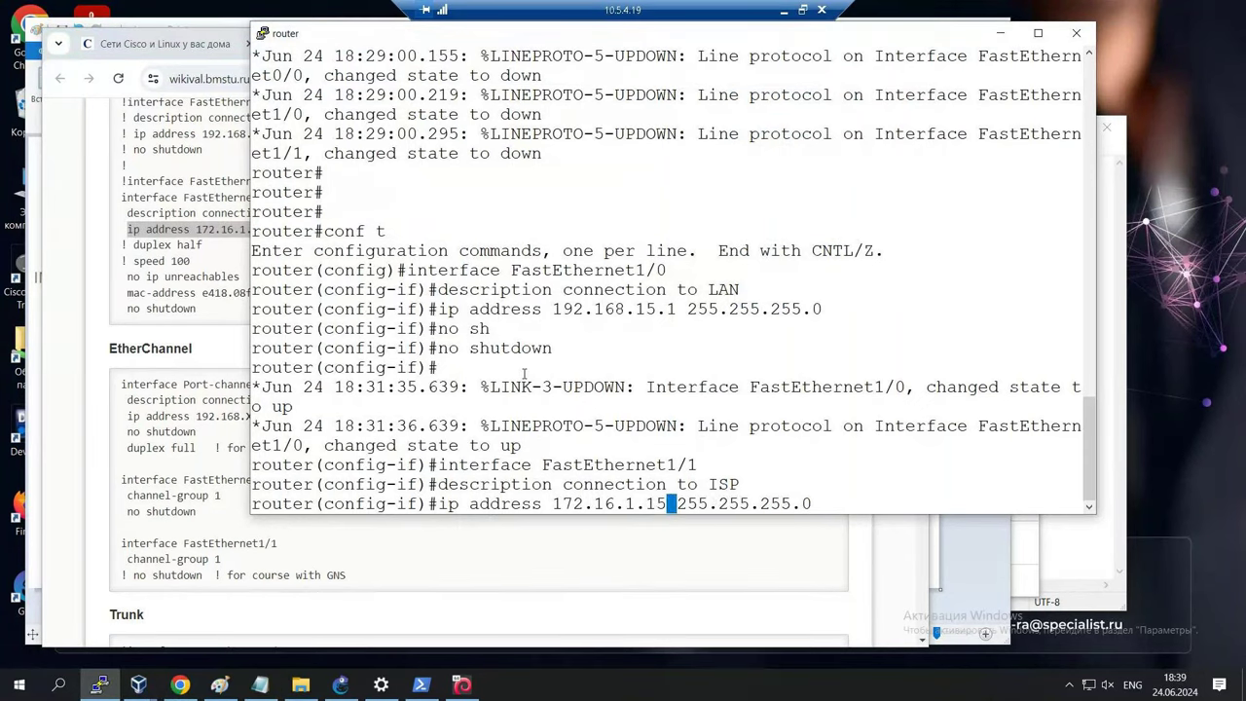
pyautogui.press('Return')
# Step: Bring FastEthernet1/1 up with the no shutdown command
pyautogui.write('ni')
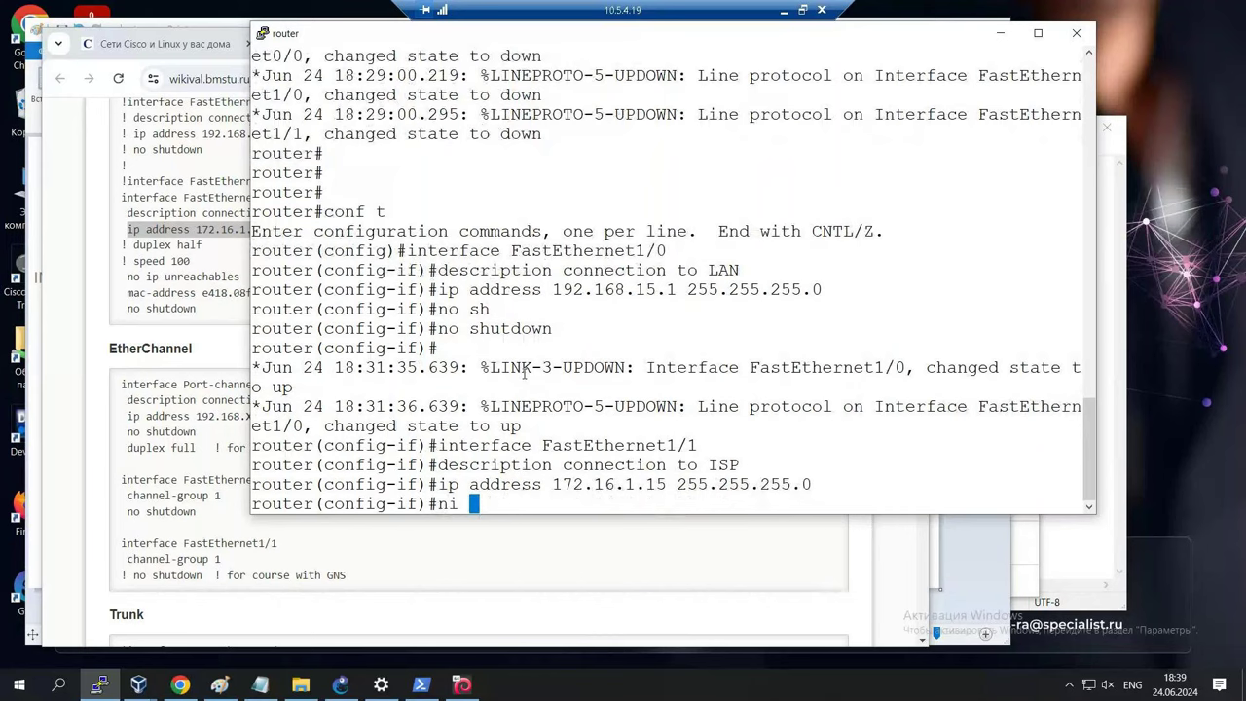
pyautogui.press('BackSpace')
pyautogui.press('BackSpace')
pyautogui.write('o')
pyautogui.write(' sh')
pyautogui.press('Tab')
pyautogui.press('Return')
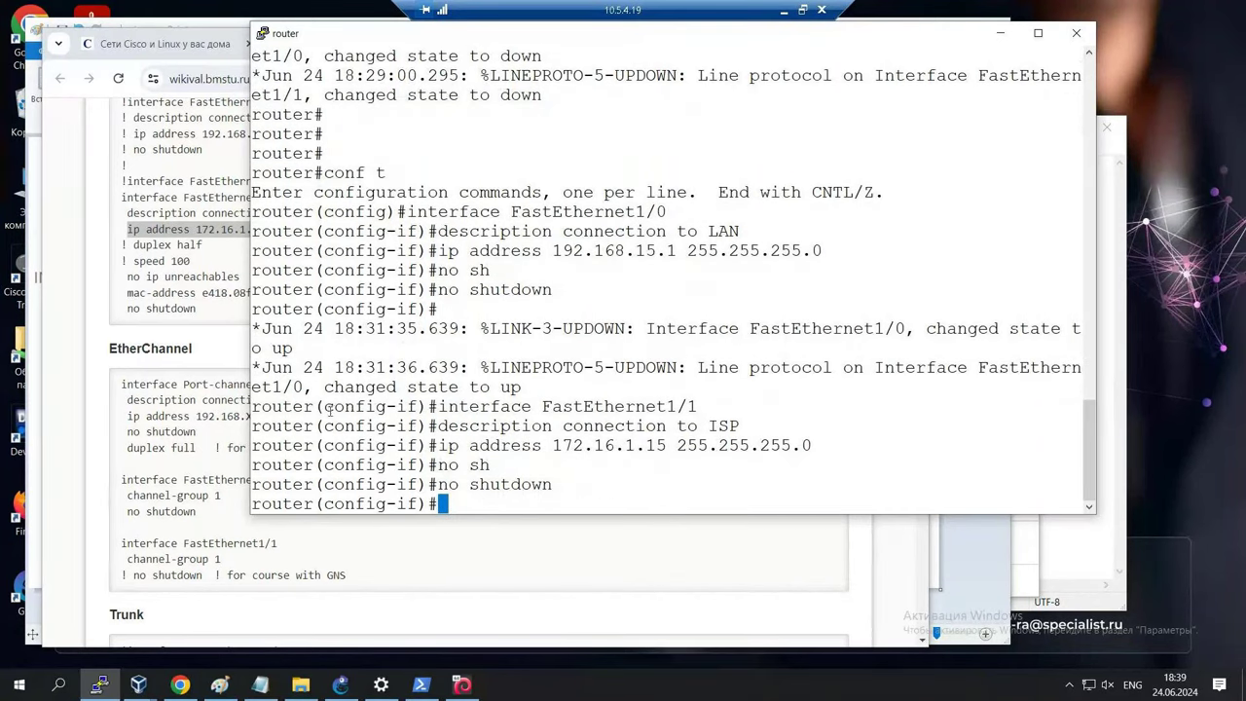
# Step: Copy the default route command from the wiki's Cisco Router page
pyautogui.click(194, 358)
pyautogui.scroll(-1, 194, 358)
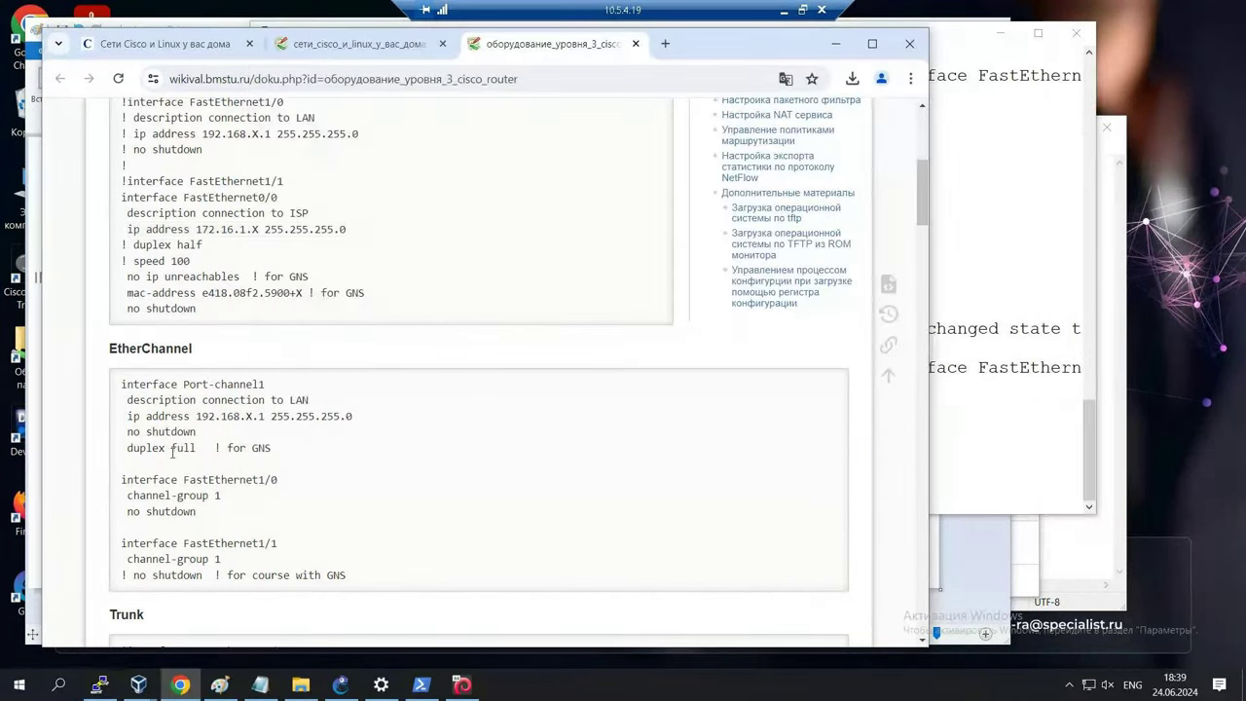
pyautogui.scroll(-3, 172, 459)
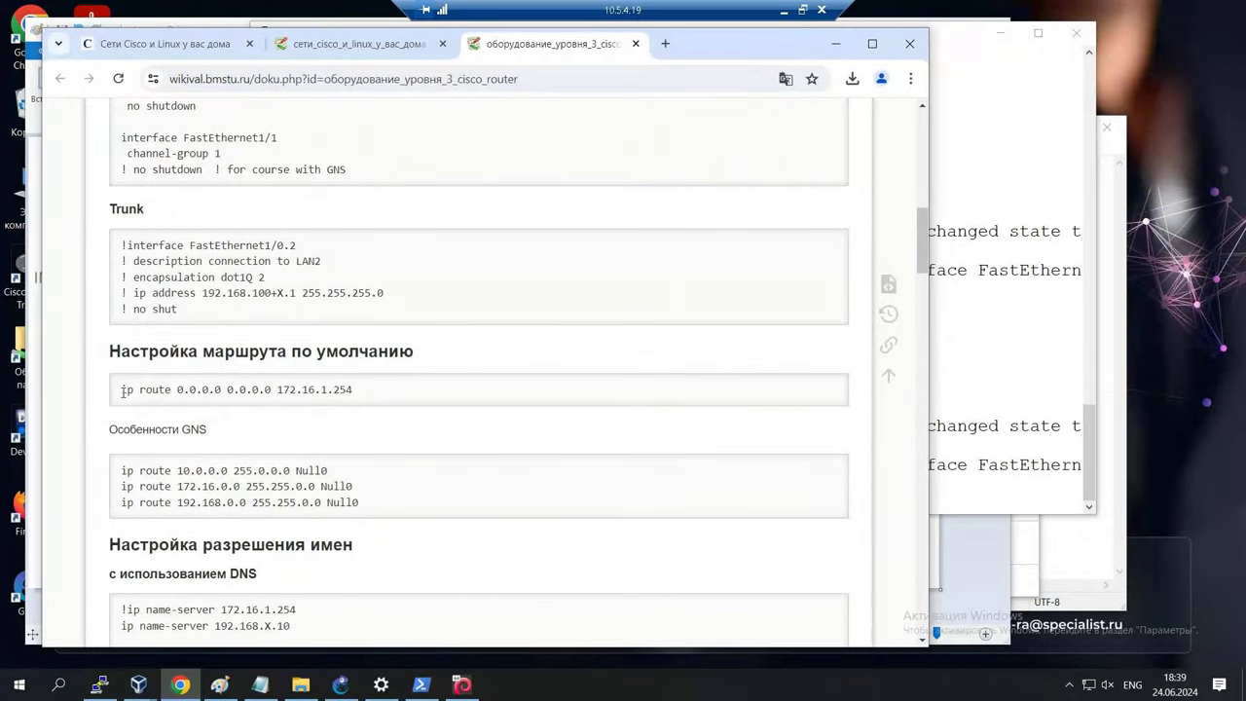
pyautogui.moveTo(122, 390); pyautogui.dragTo(368, 406)
pyautogui.hotkey('ctrl', 'c')
pyautogui.hotkey('alt', 'Tab')
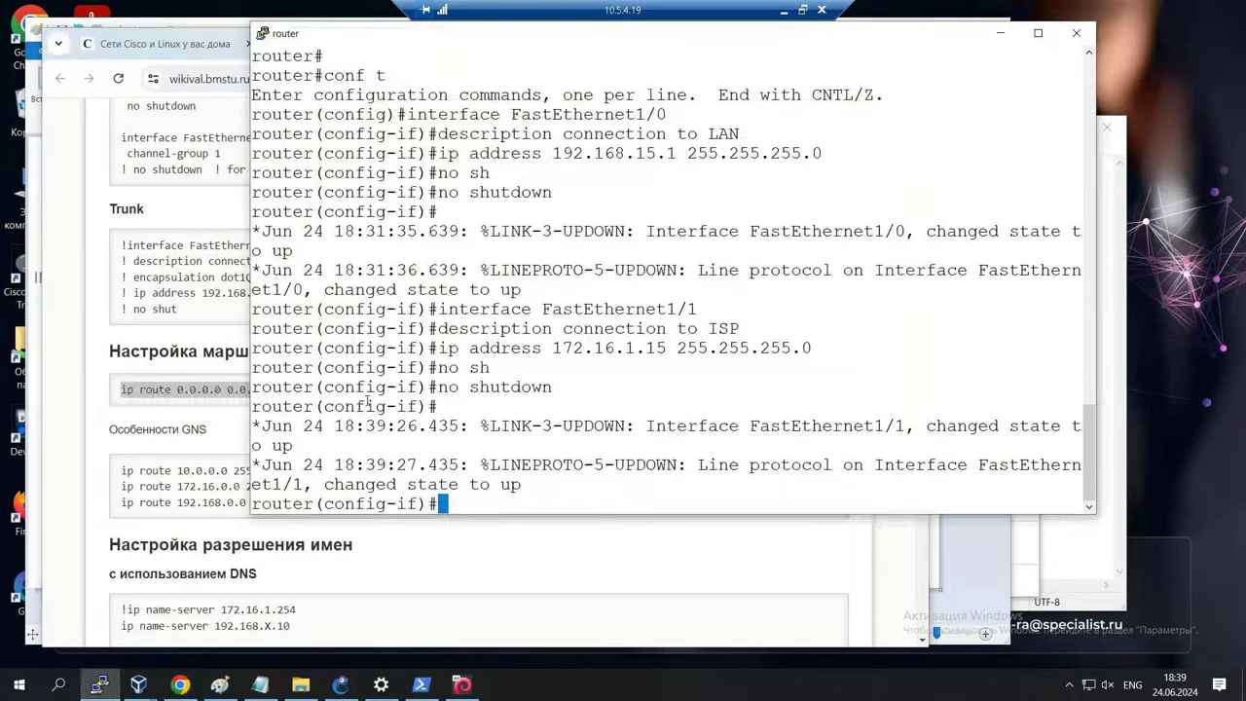
# Step: Exit interface mode and add the default route via 172.16.1.254
pyautogui.write('exit')
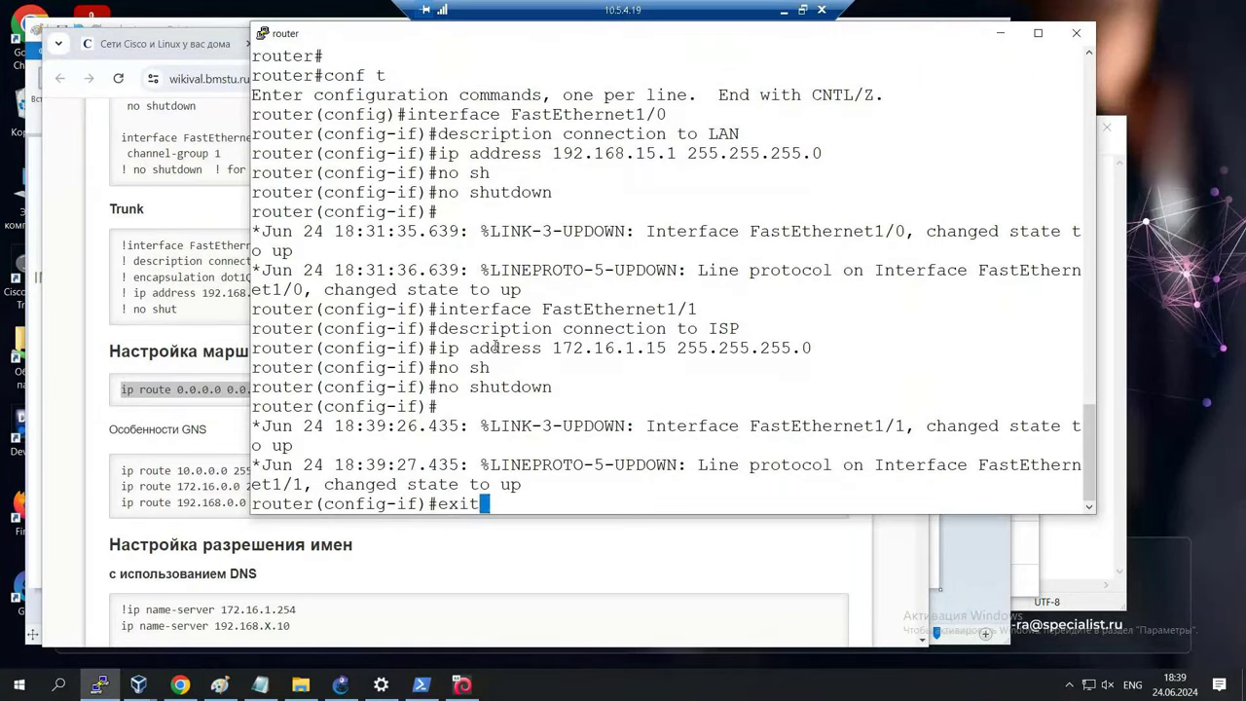
pyautogui.press('Return')
pyautogui.write('ig)#i')
pyautogui.rightClick(547, 423)
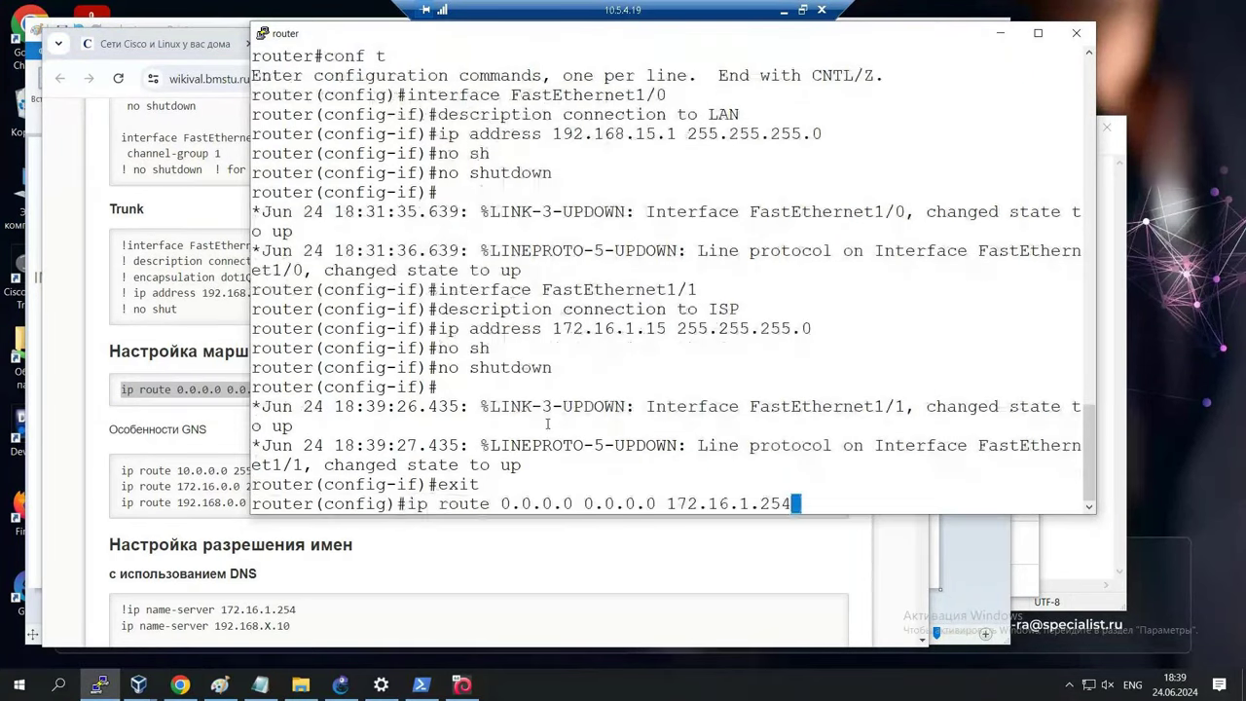
pyautogui.press('Return')
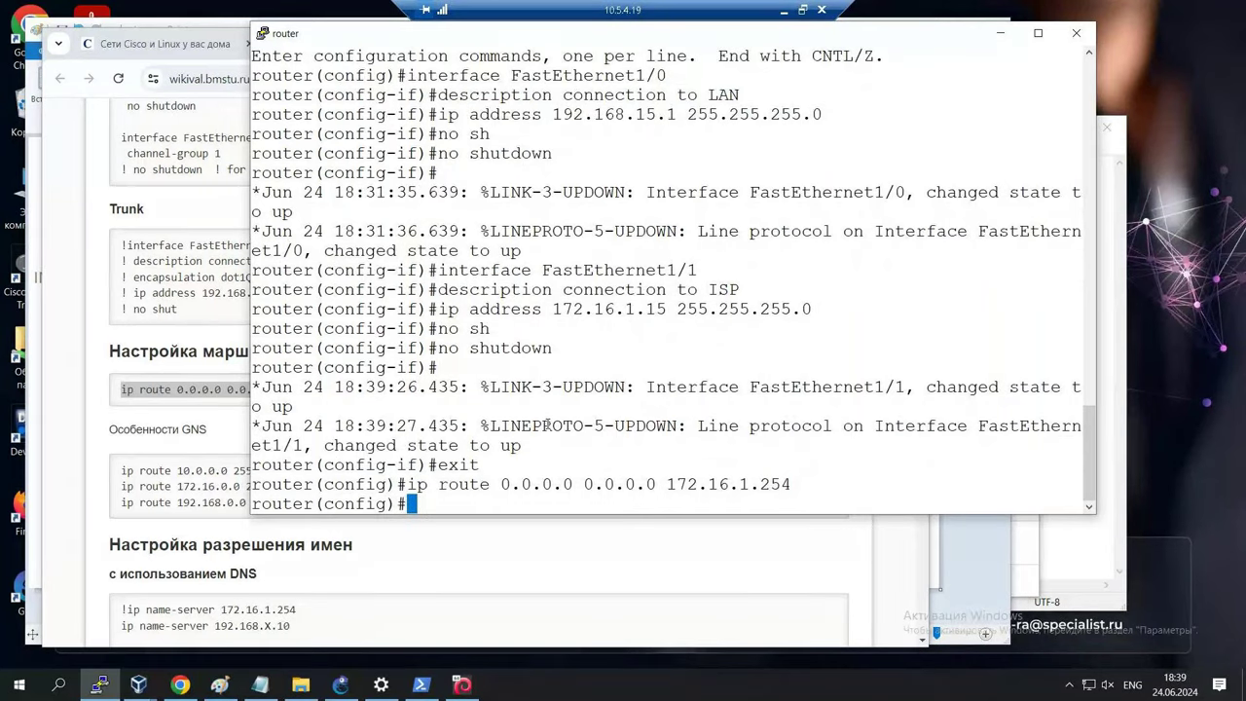
# Step: Return to the privileged prompt and ping 1.1.1.1, getting 80 percent (4/5) replies
pyautogui.hotkey('ctrl', 'z')
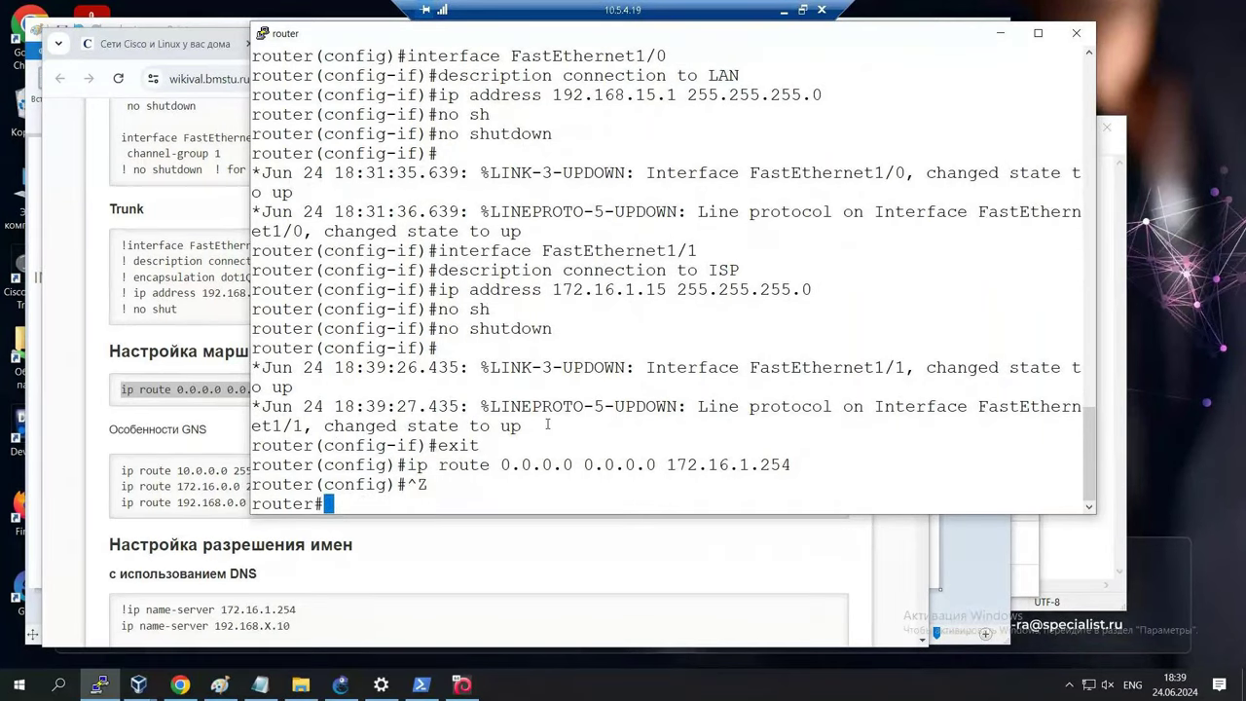
pyautogui.press('Return')
pyautogui.press('Return')
pyautogui.press('Return')
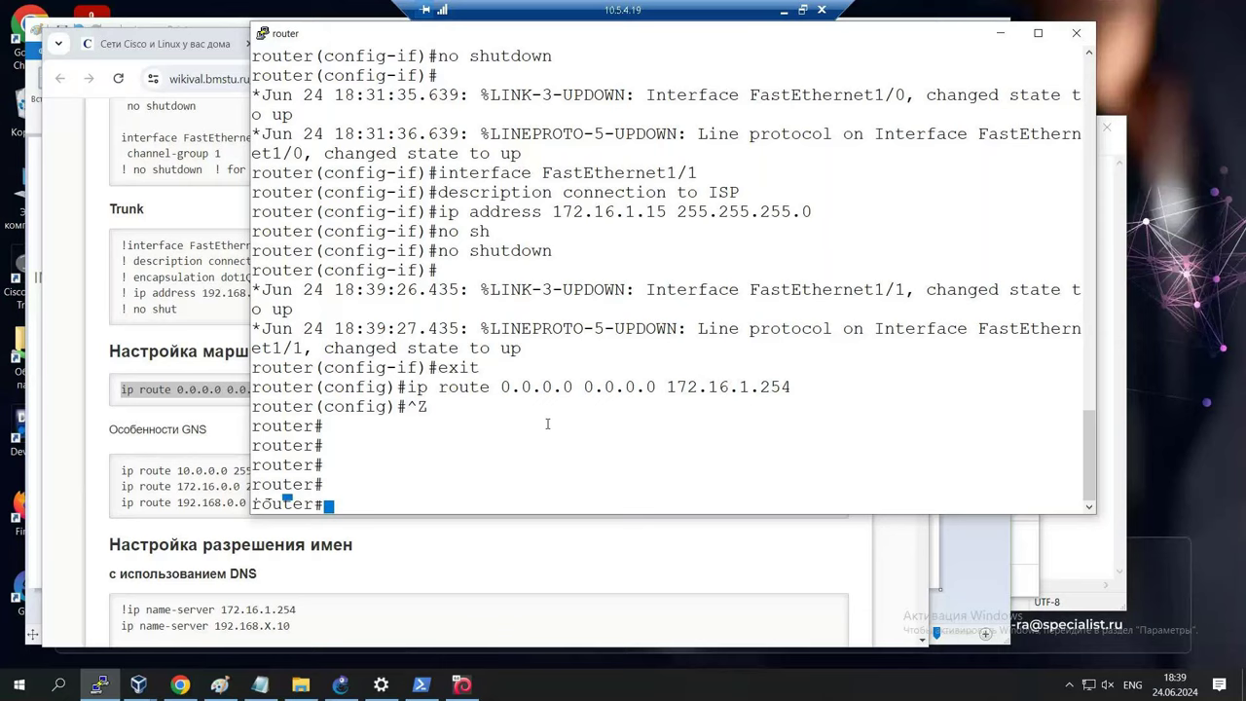
pyautogui.press('Return')
pyautogui.press('Return')
pyautogui.press('Return')
pyautogui.write('pi')
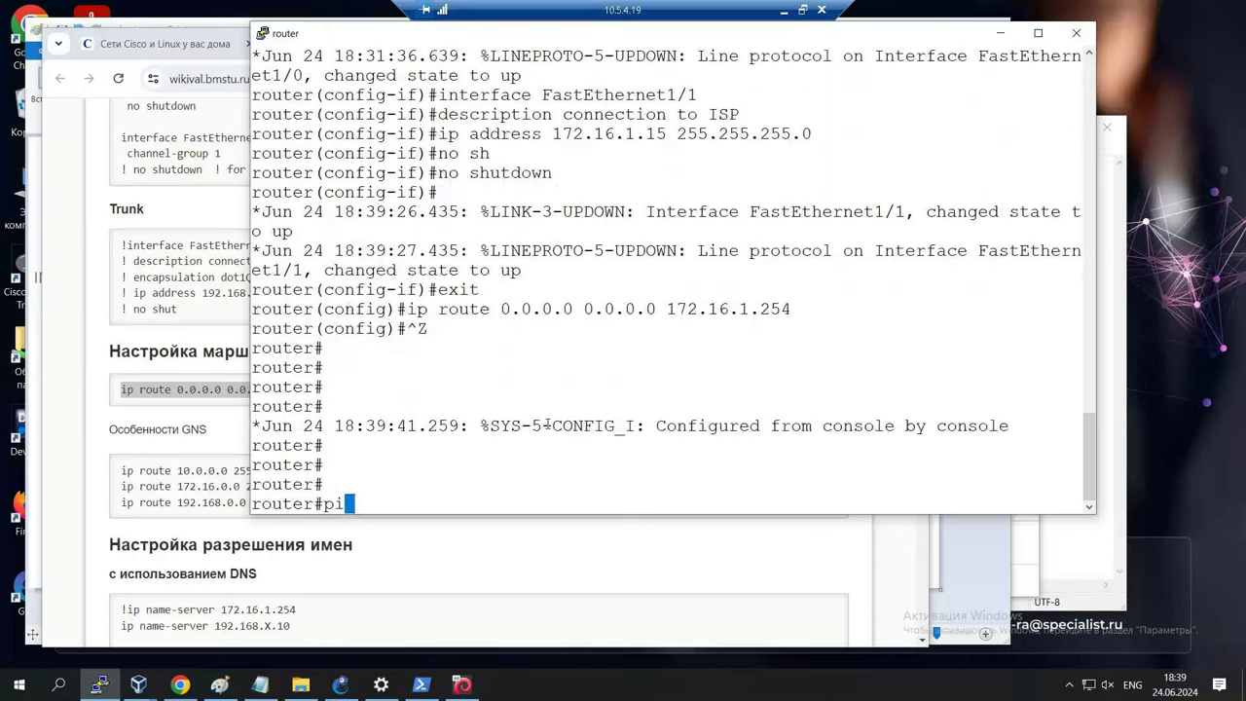
pyautogui.write('ng 1.1.1.1.')
pyautogui.press('Return')
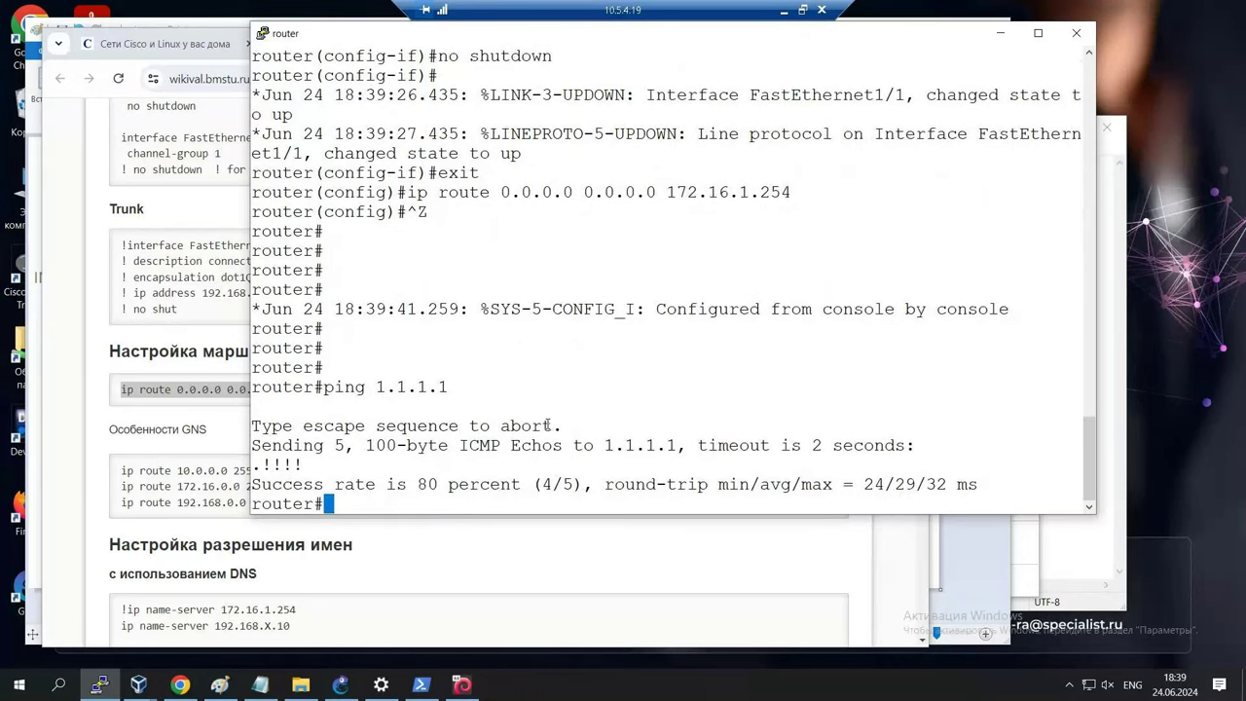
pyautogui.press('Return')
pyautogui.press('Return')
pyautogui.press('Return')
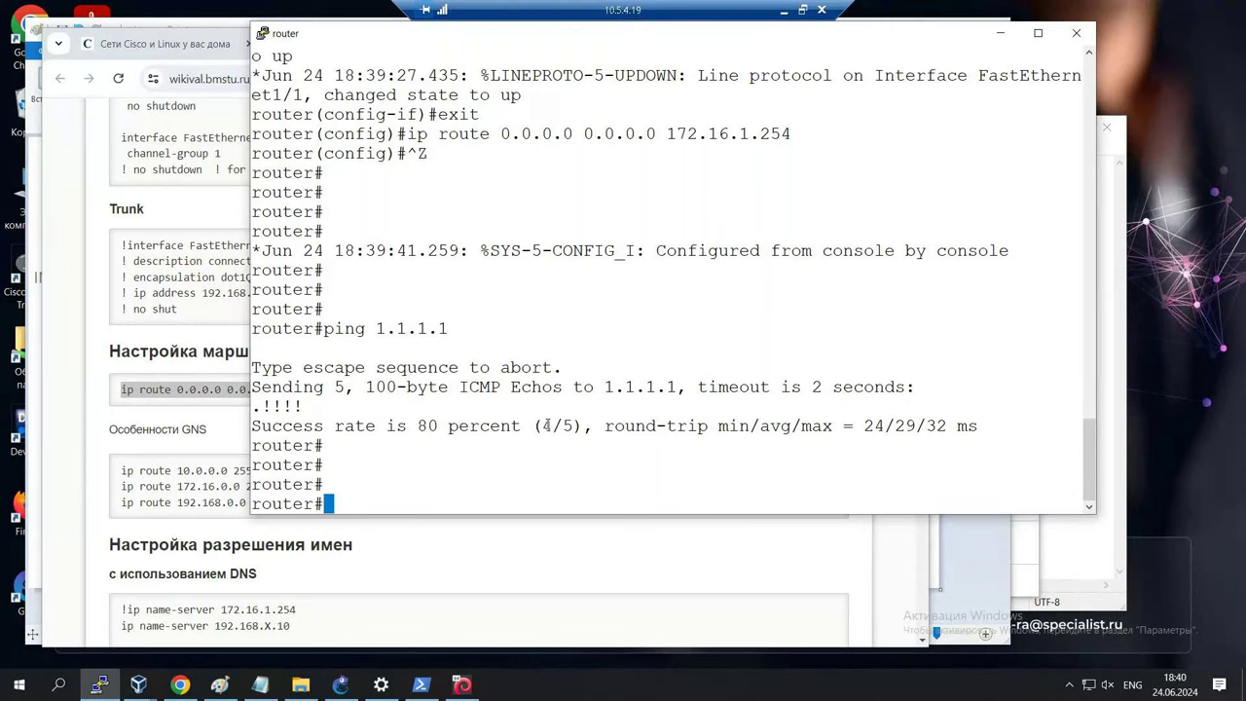
# Step: Shift the GNS3 pr1 window left and nudge the LAN cloud slightly right
pyautogui.moveTo(347, 690)
pyautogui.click(347, 690)
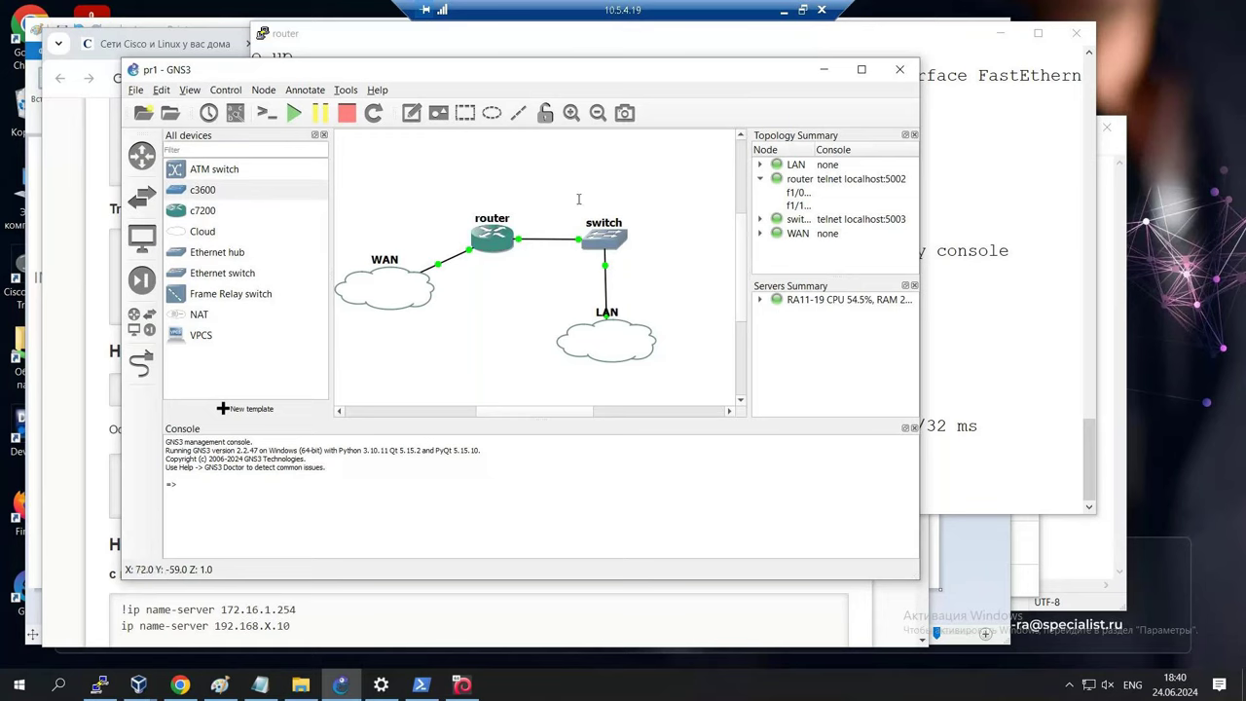
pyautogui.moveTo(579, 90); pyautogui.dragTo(550, 88)
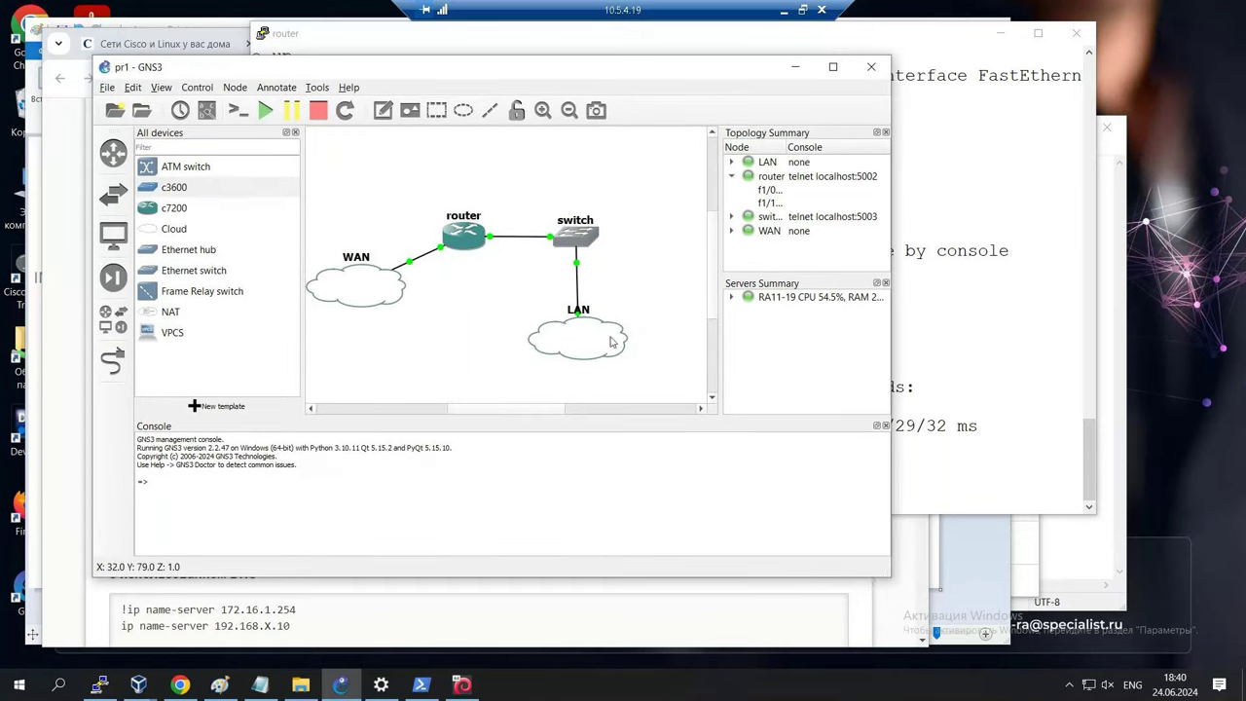
pyautogui.moveTo(584, 346); pyautogui.dragTo(613, 346)
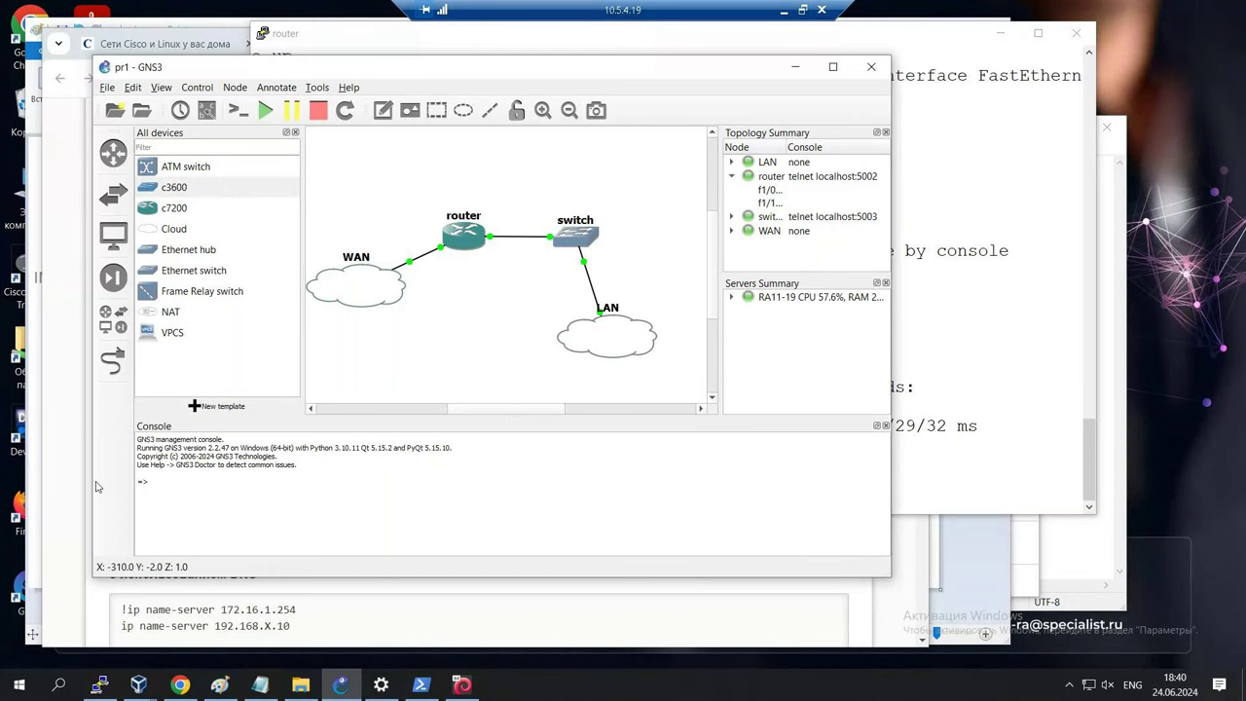
pyautogui.click(60, 495)
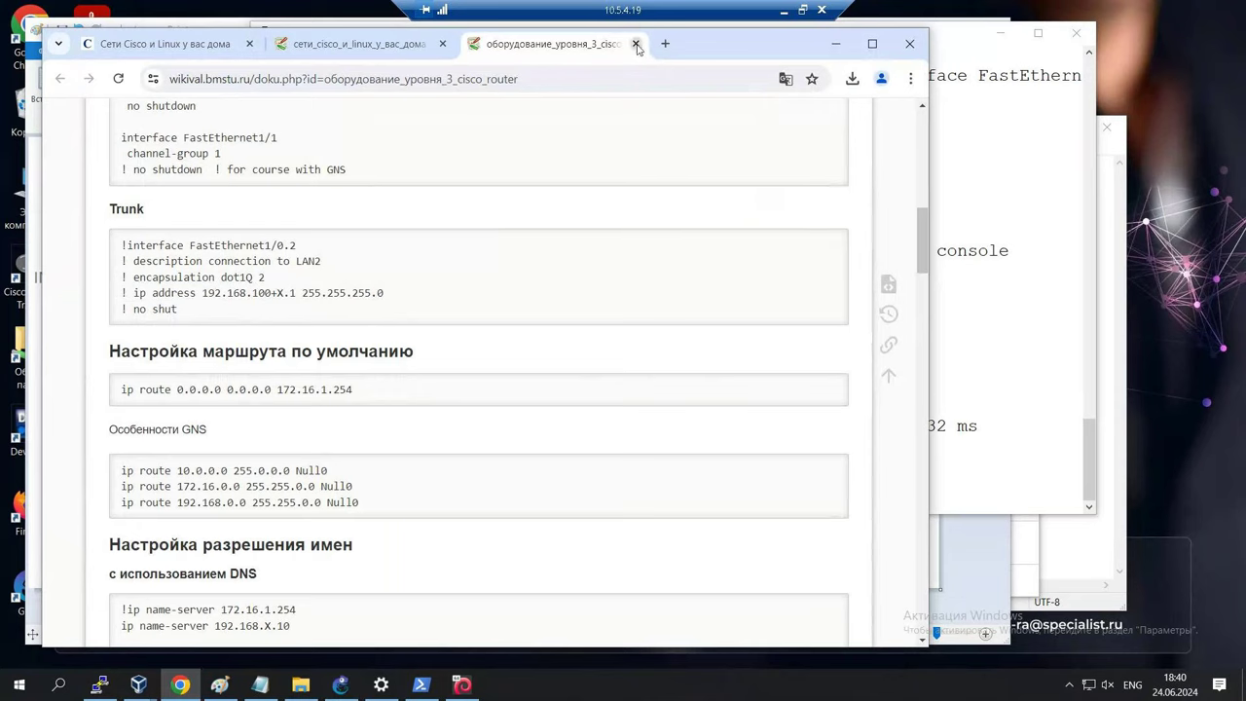
# Step: Close the Cisco router equipment tab, back to Step 6, and open the Downloads folder
pyautogui.click(636, 44)
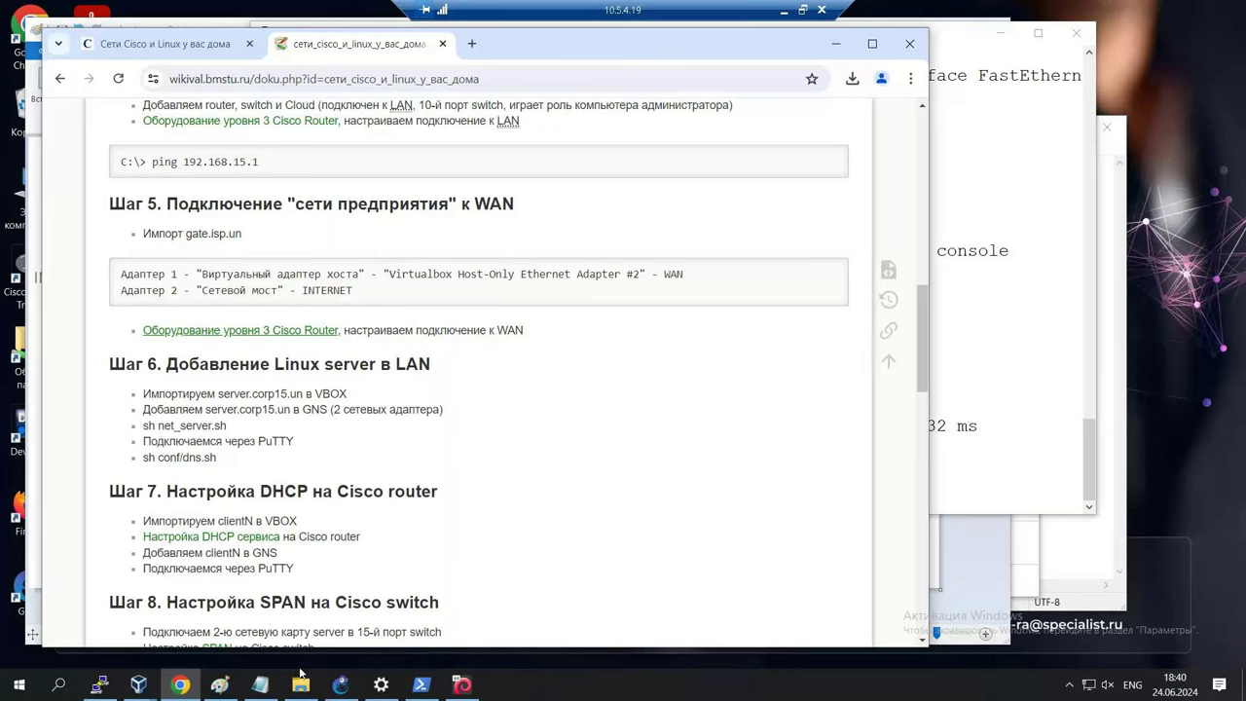
pyautogui.click(299, 687)
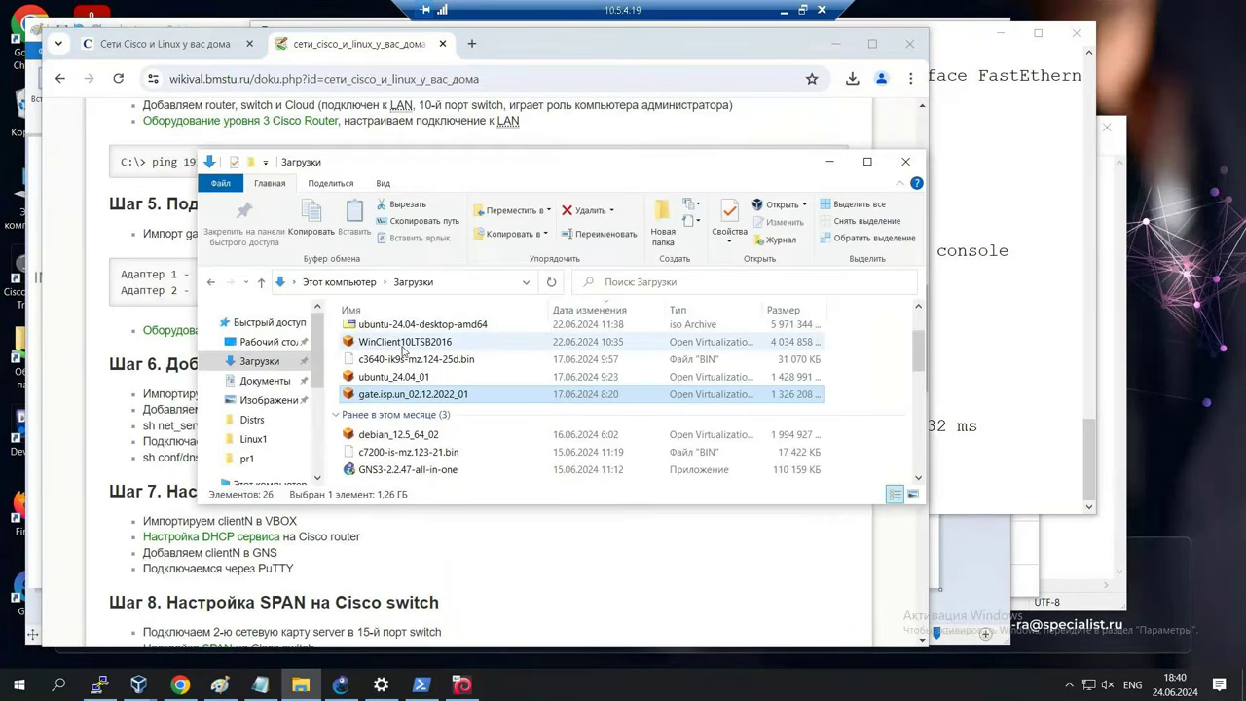
# Step: Import the ubuntu_24.04_01 .ova appliance with the machine renamed to server.corp15.un
pyautogui.doubleClick(399, 377)
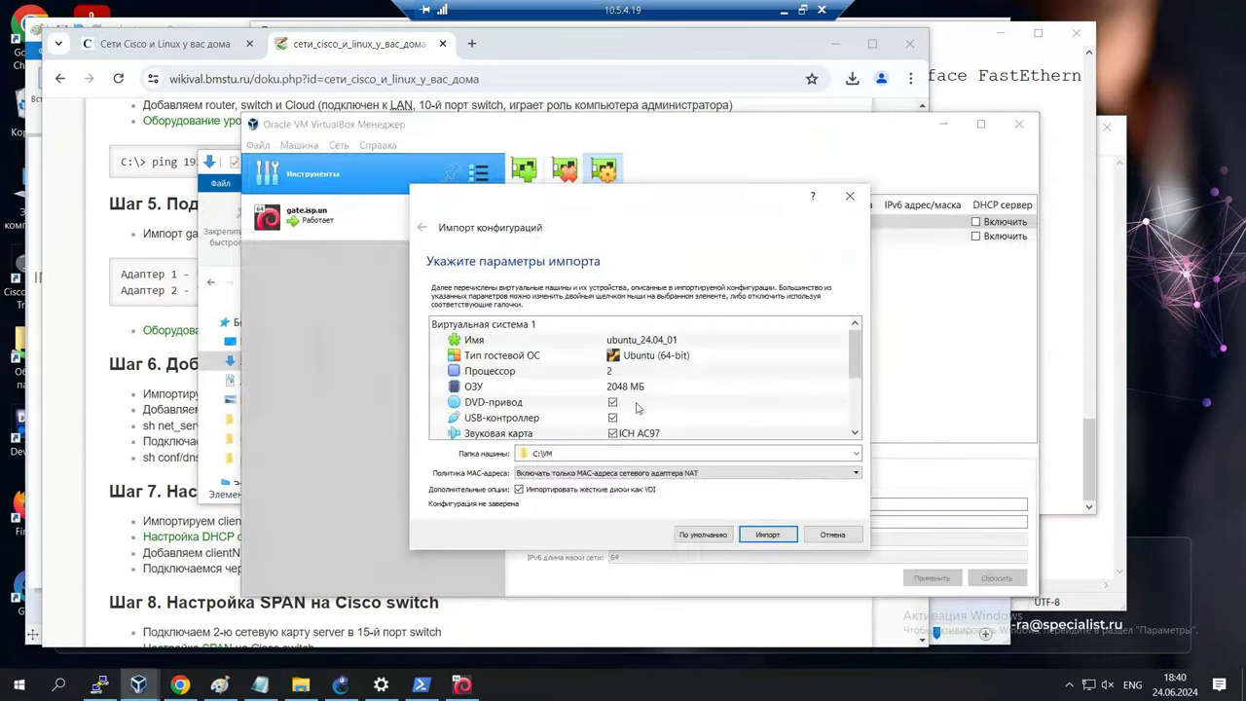
pyautogui.click(117, 434)
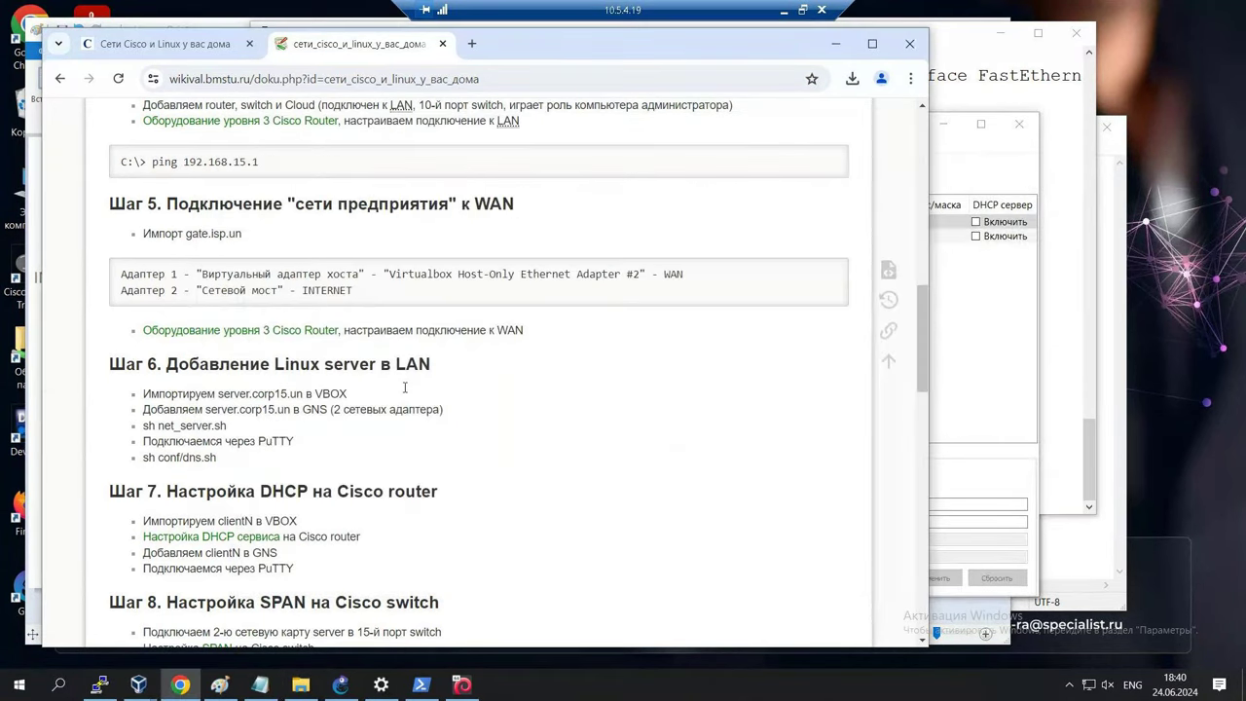
pyautogui.moveTo(204, 409); pyautogui.dragTo(278, 409)
pyautogui.moveTo(206, 411); pyautogui.dragTo(290, 411)
pyautogui.hotkey('ctrl', 'c')
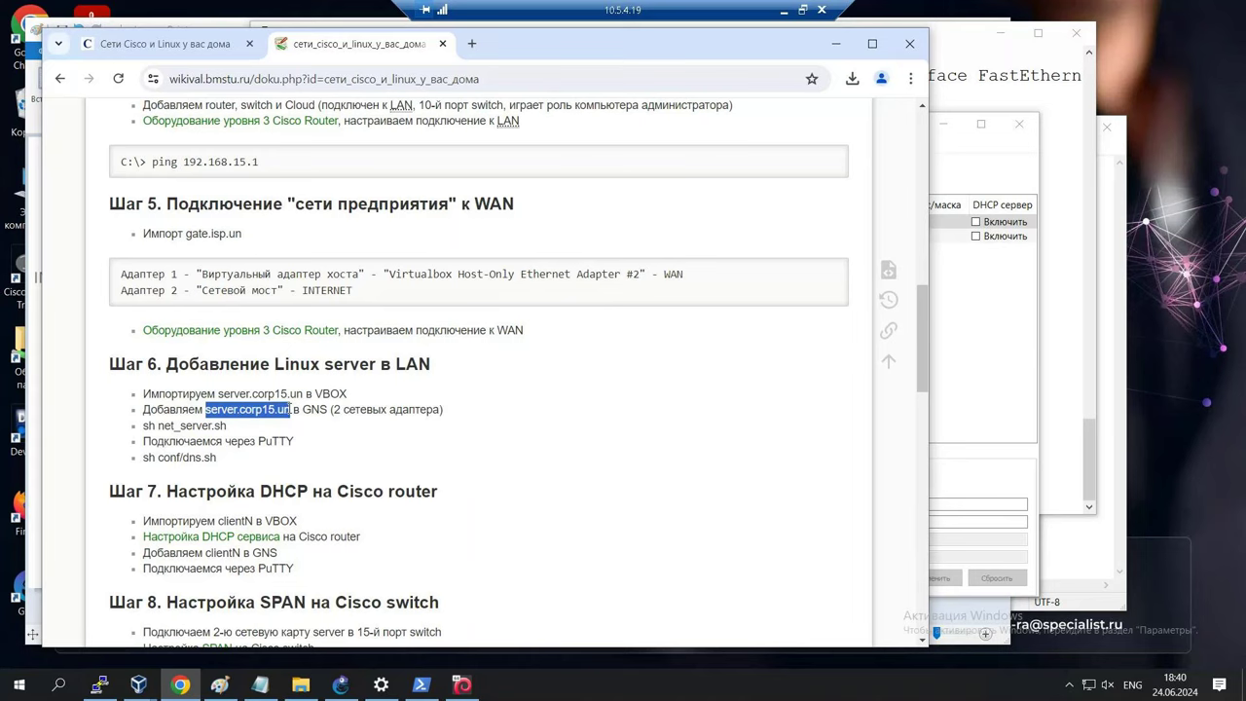
pyautogui.hotkey('alt', 'Tab')
pyautogui.doubleClick(637, 340)
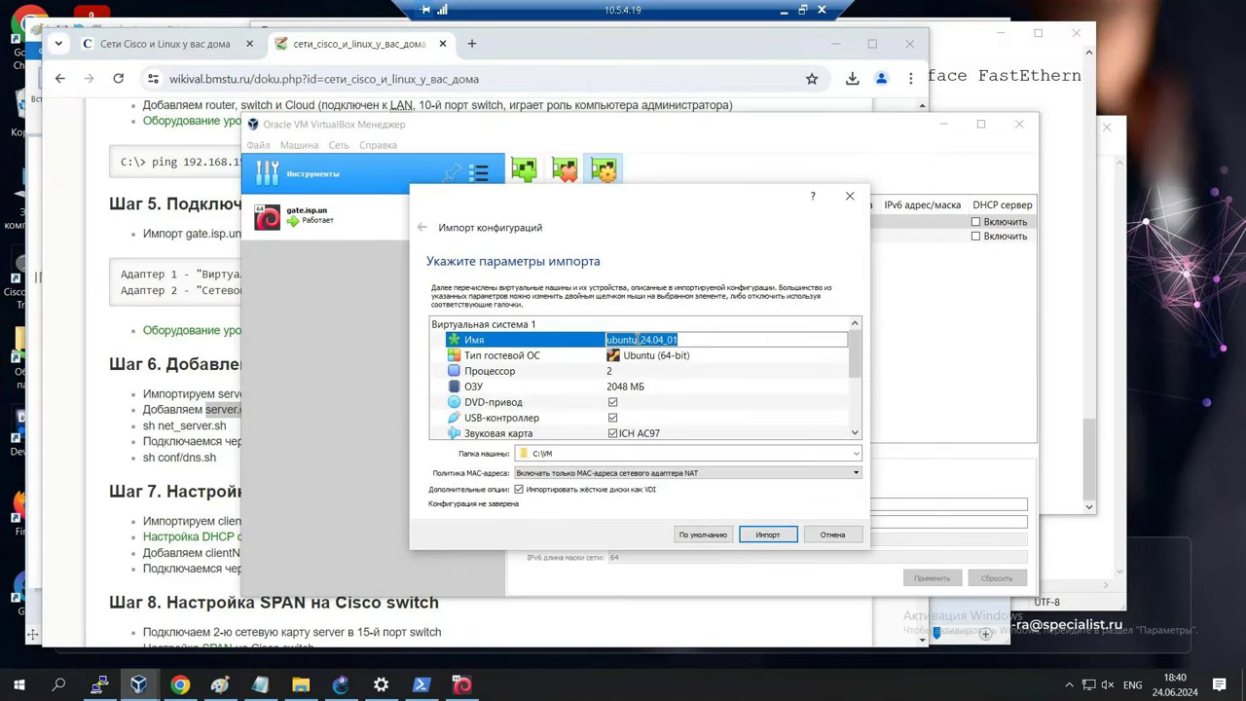
pyautogui.hotkey('ctrl', 'v')
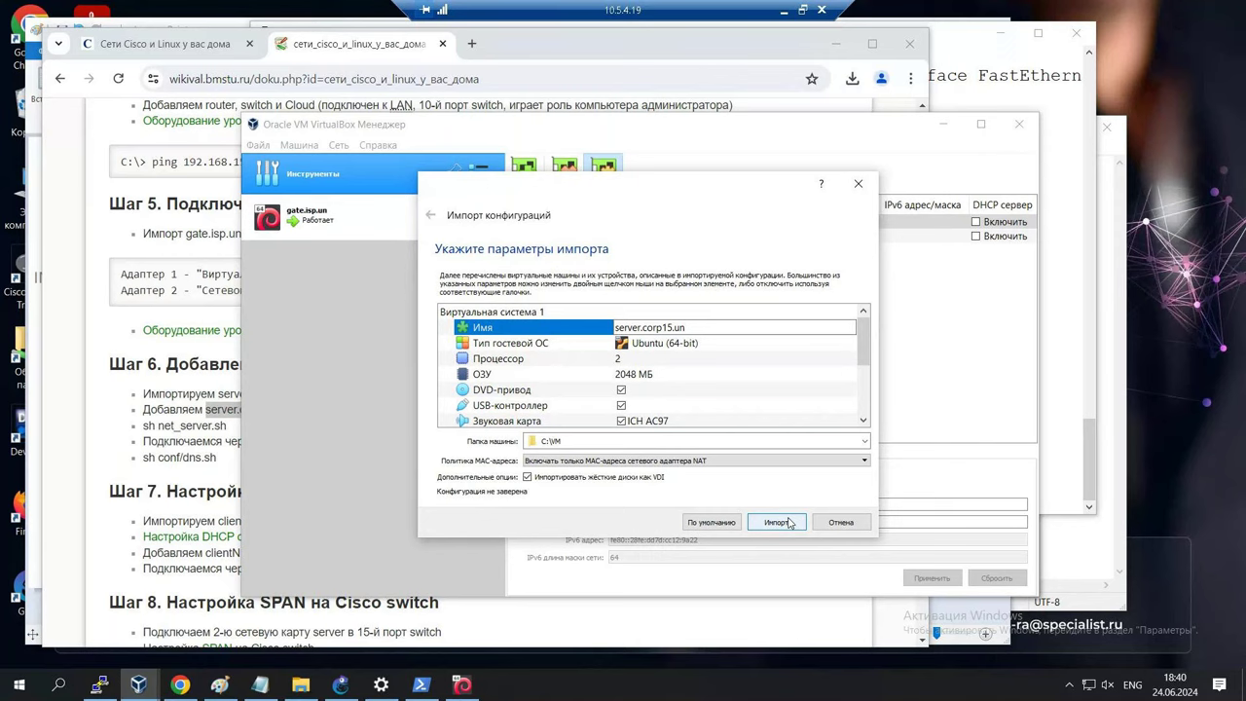
pyautogui.click(791, 524)
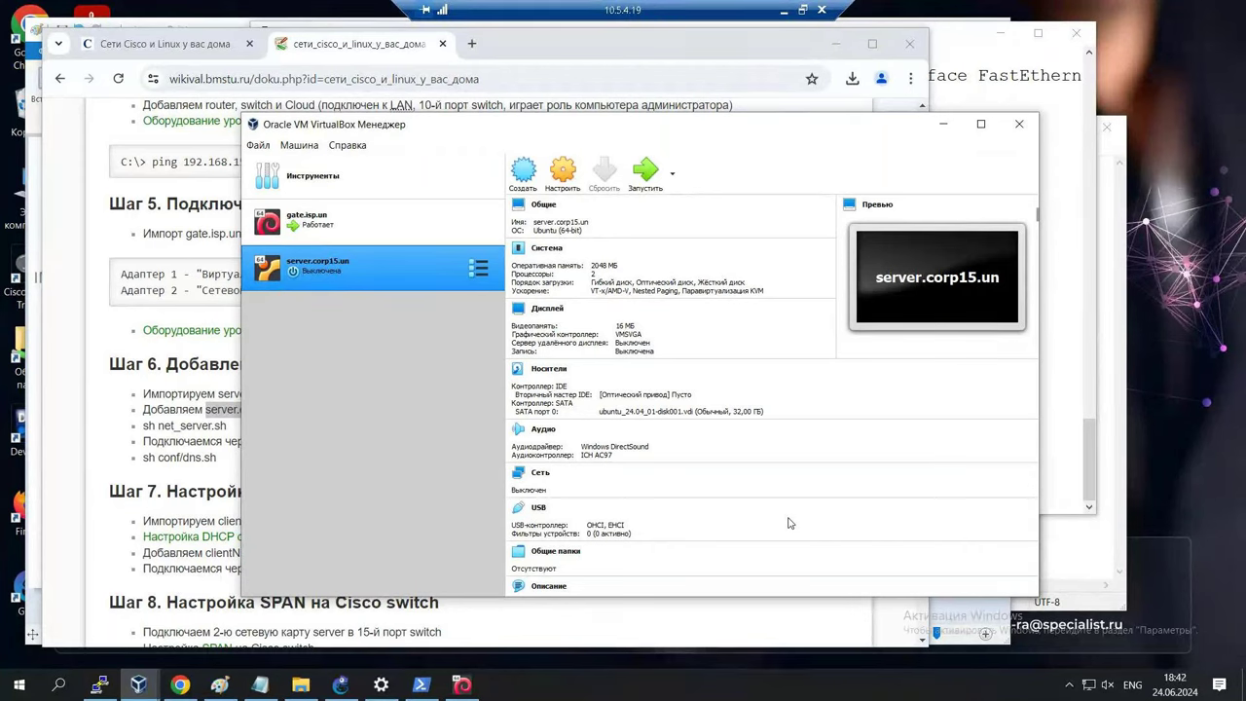
# Step: Once import finishes, set green as the colour and Rectangle as the shape in Paint
pyautogui.moveTo(681, 126); pyautogui.dragTo(659, 73)
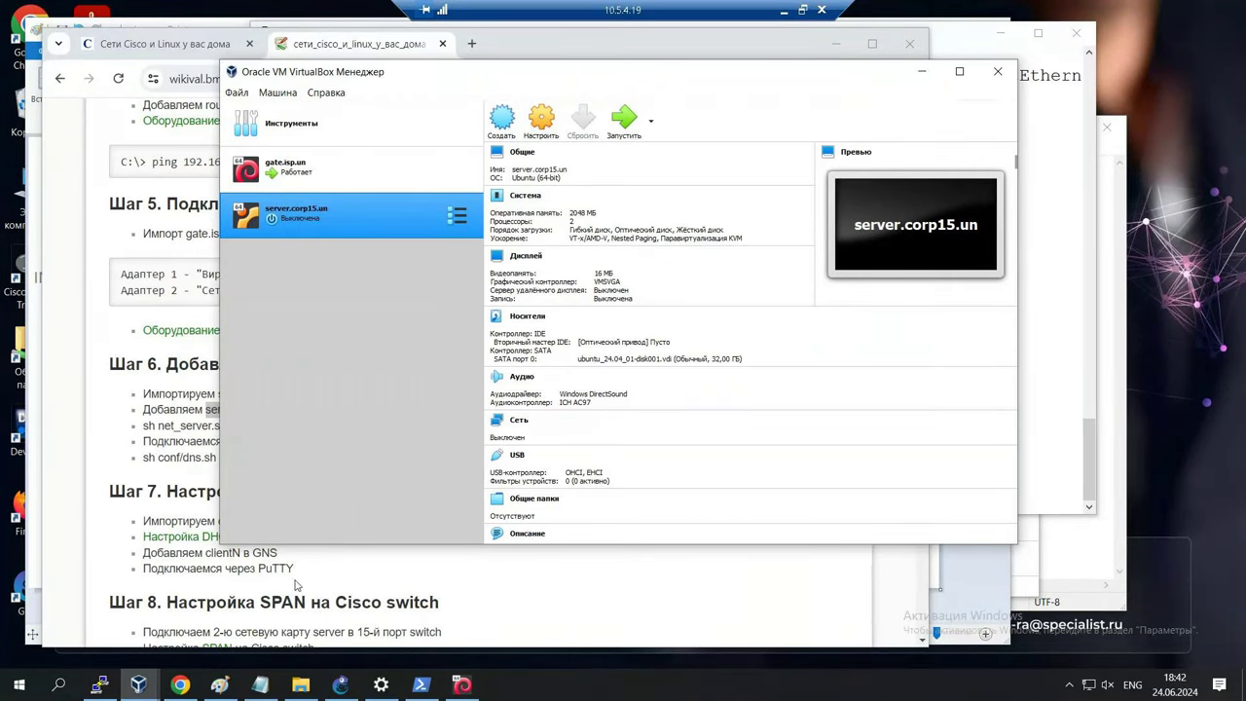
pyautogui.click(219, 685)
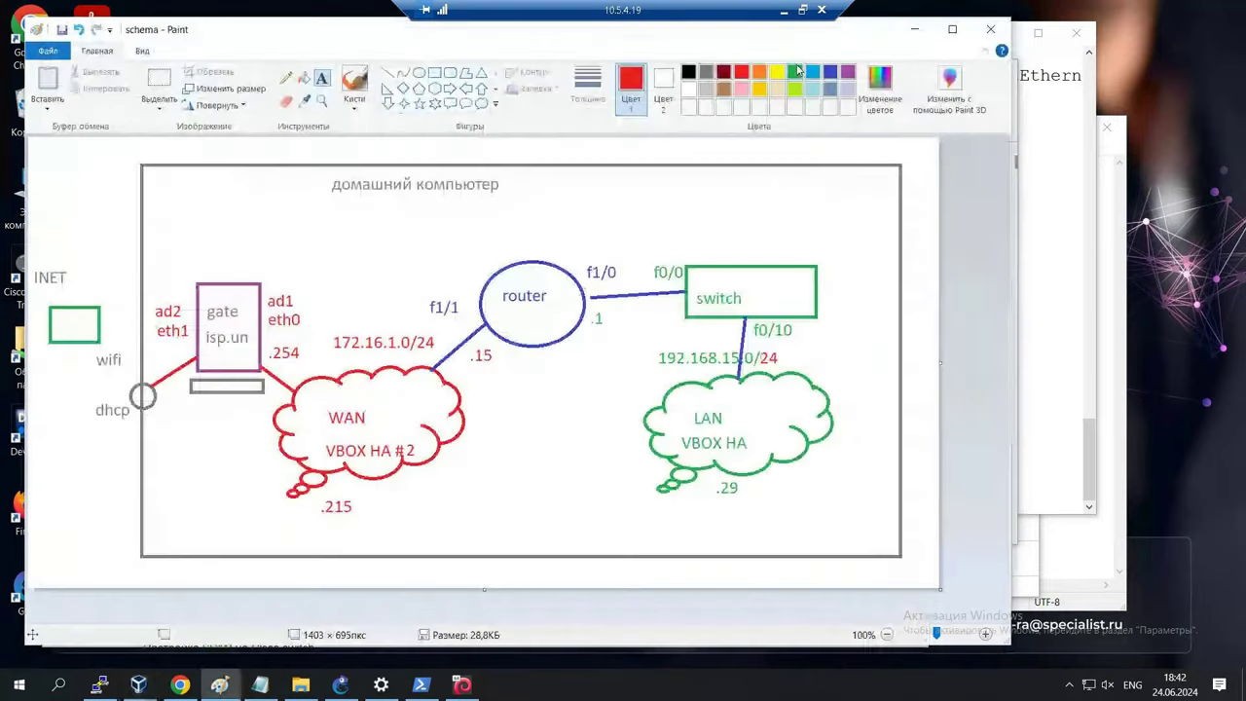
pyautogui.click(794, 71)
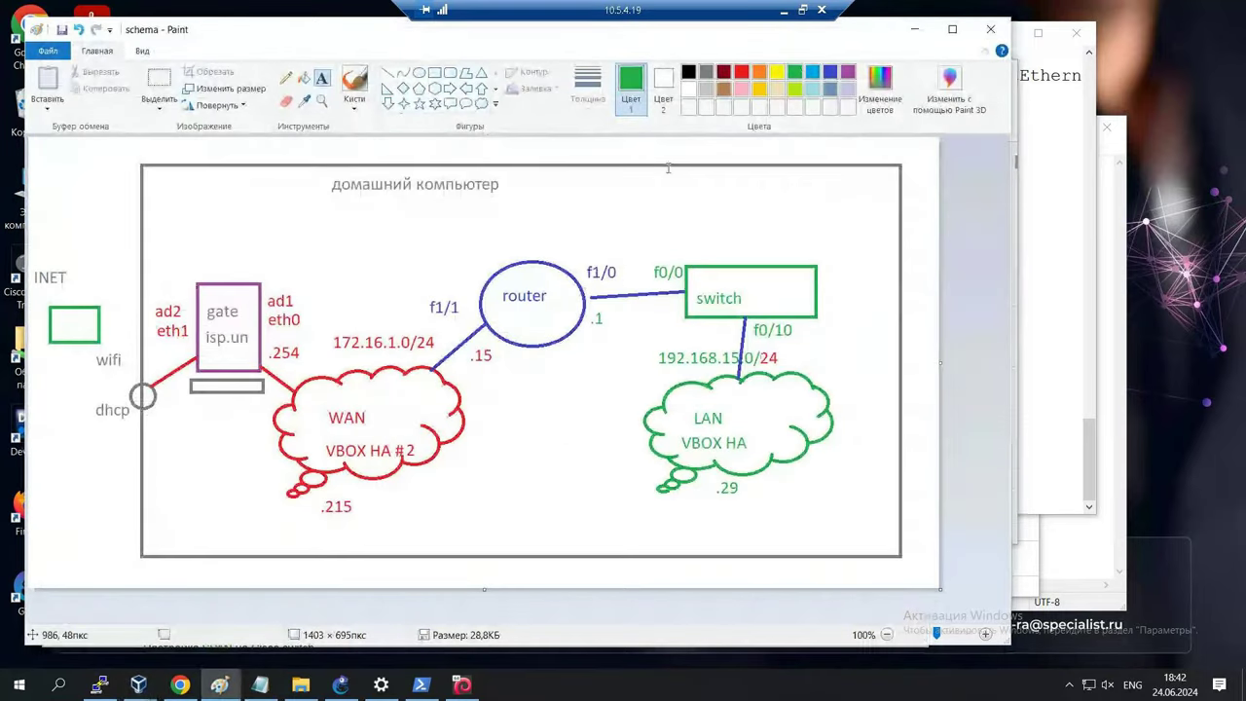
pyautogui.click(435, 72)
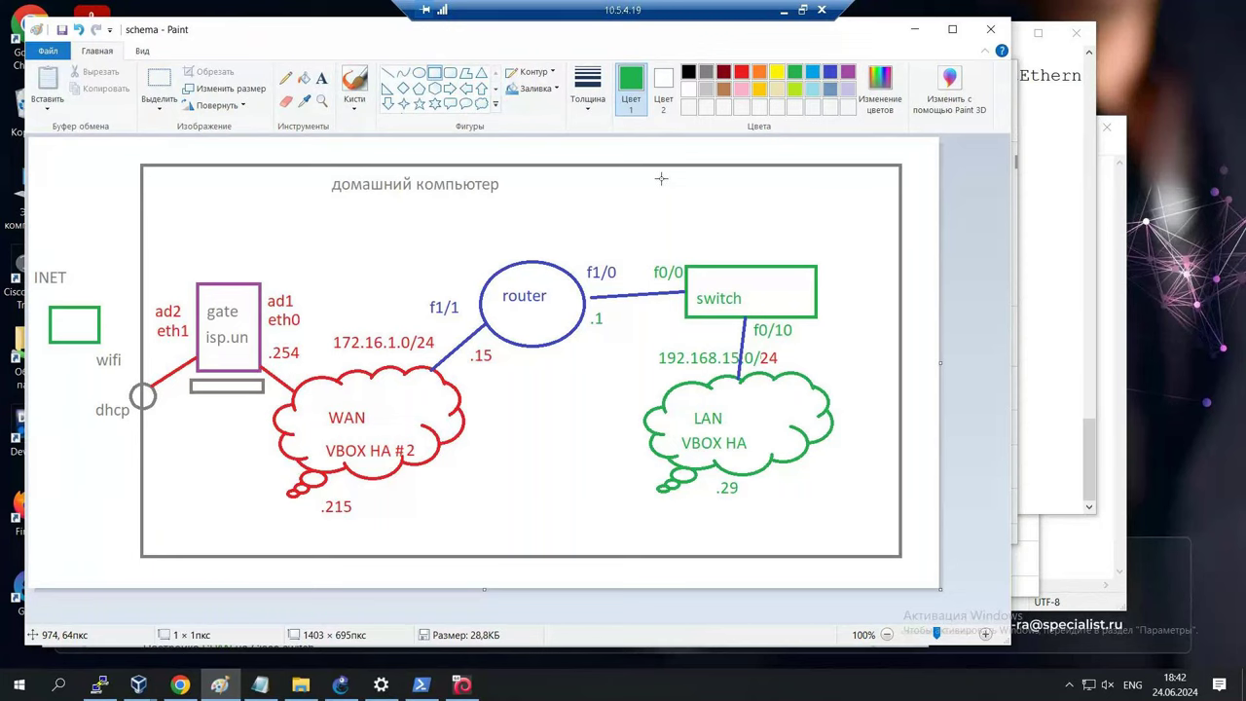
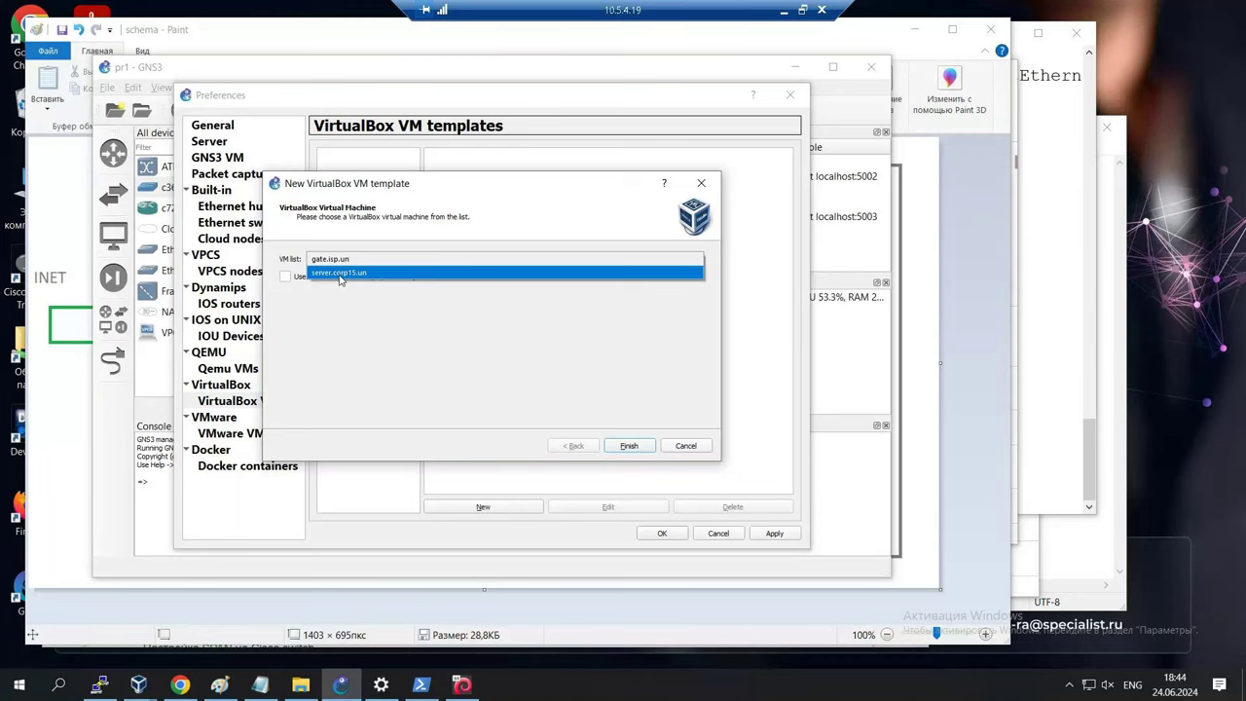
# Step: Finish the server.corp15.un VirtualBox template and raise its network adapter count
pyautogui.click(629, 447)
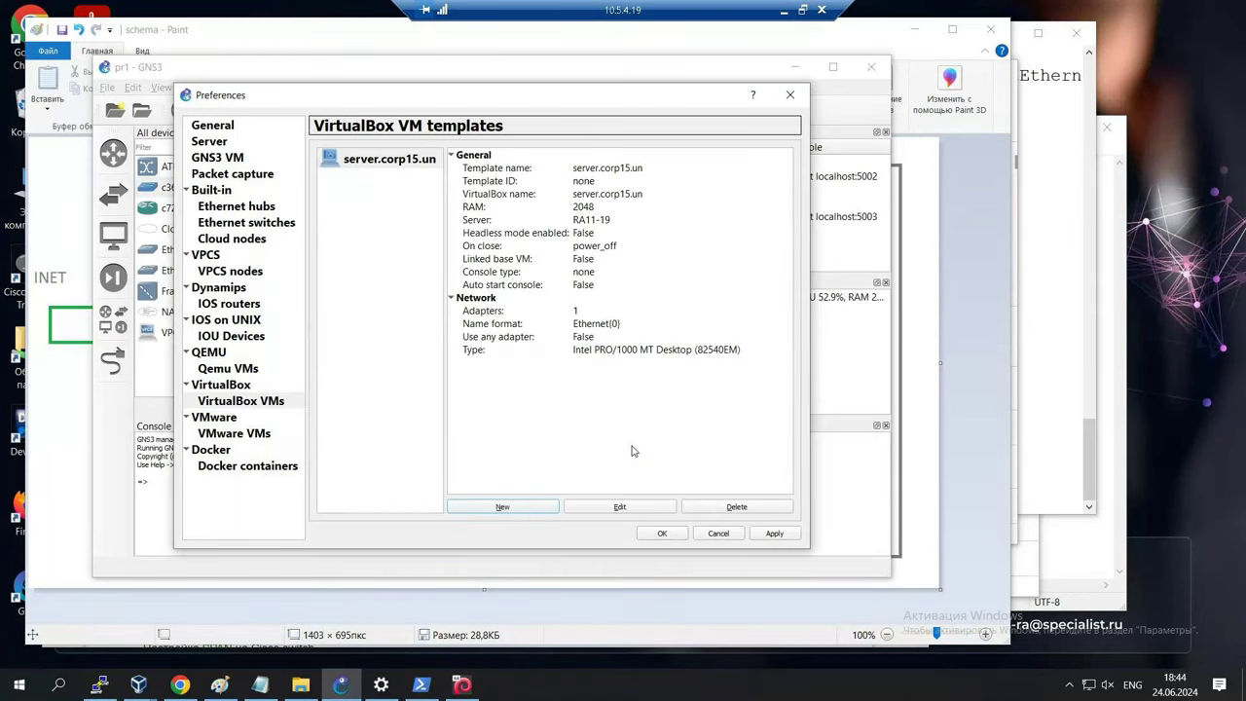
pyautogui.click(620, 508)
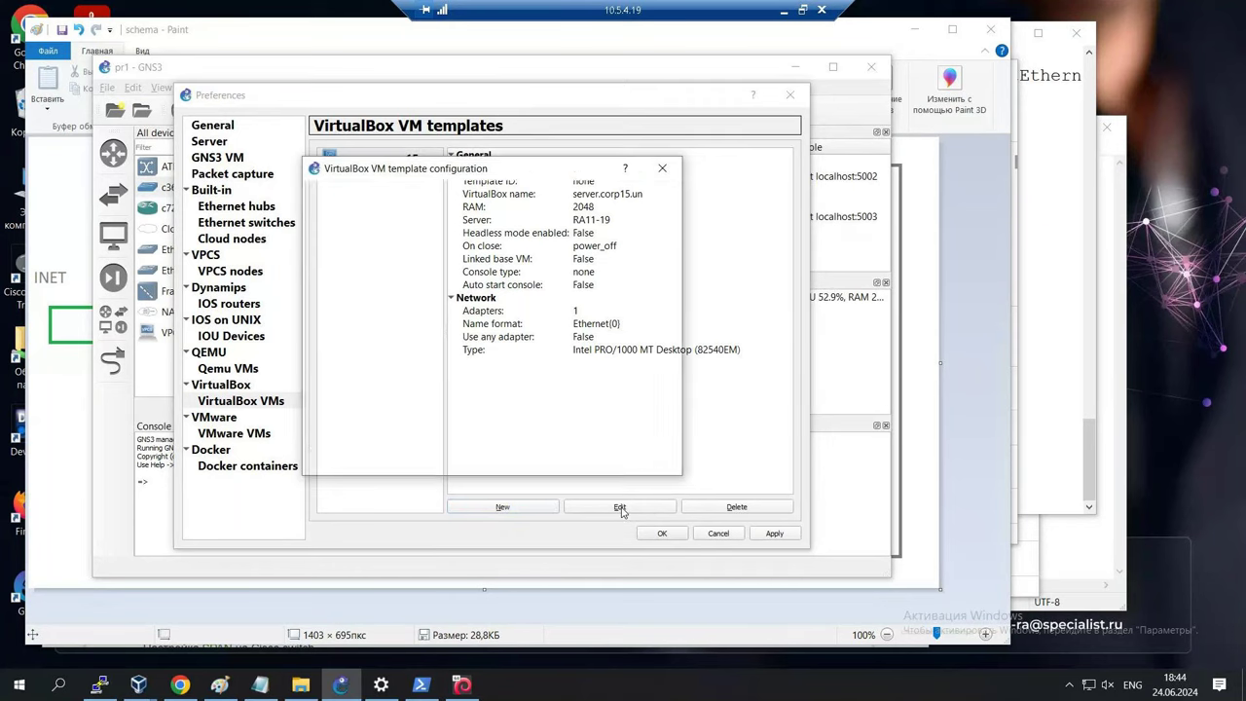
pyautogui.click(409, 234)
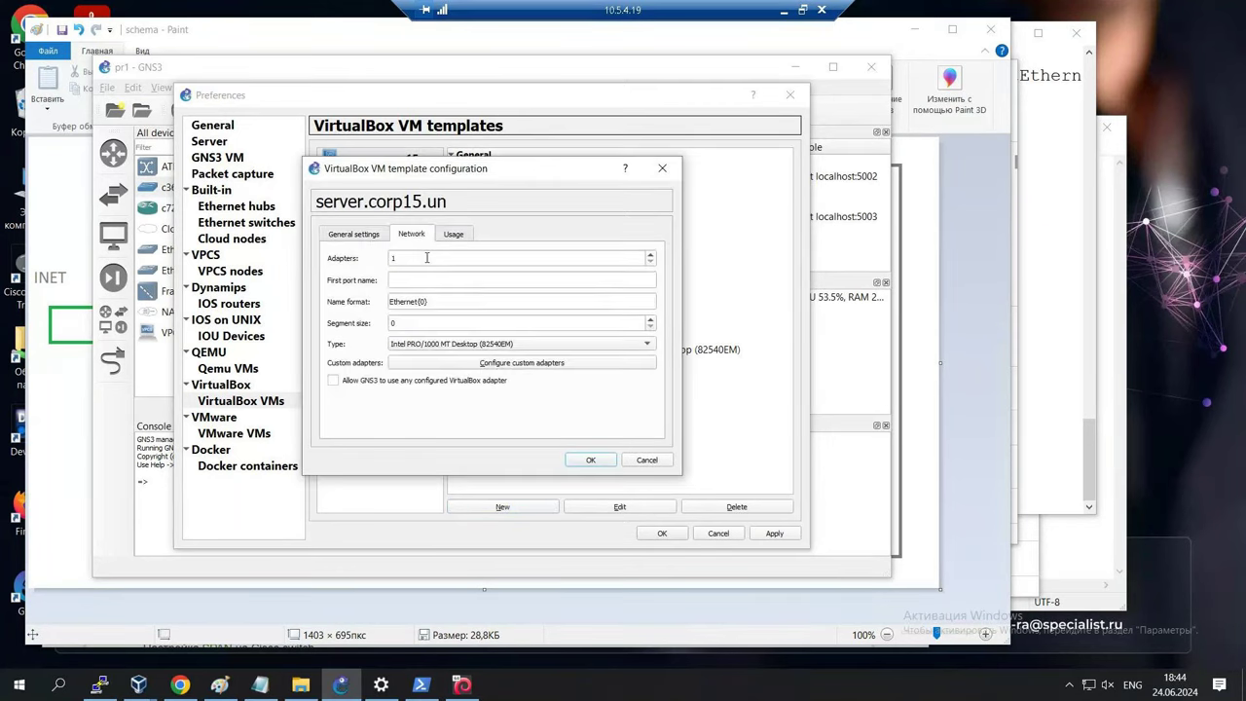
pyautogui.doubleClick(638, 258)
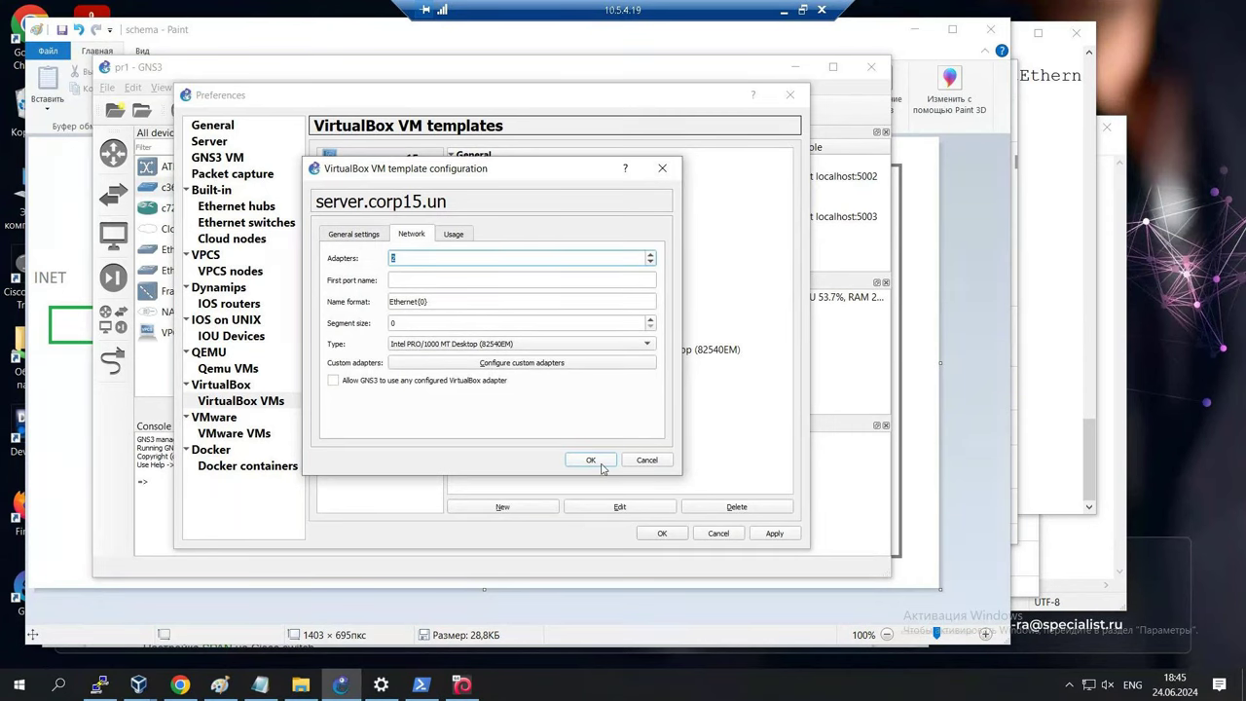
pyautogui.click(601, 466)
pyautogui.click(663, 534)
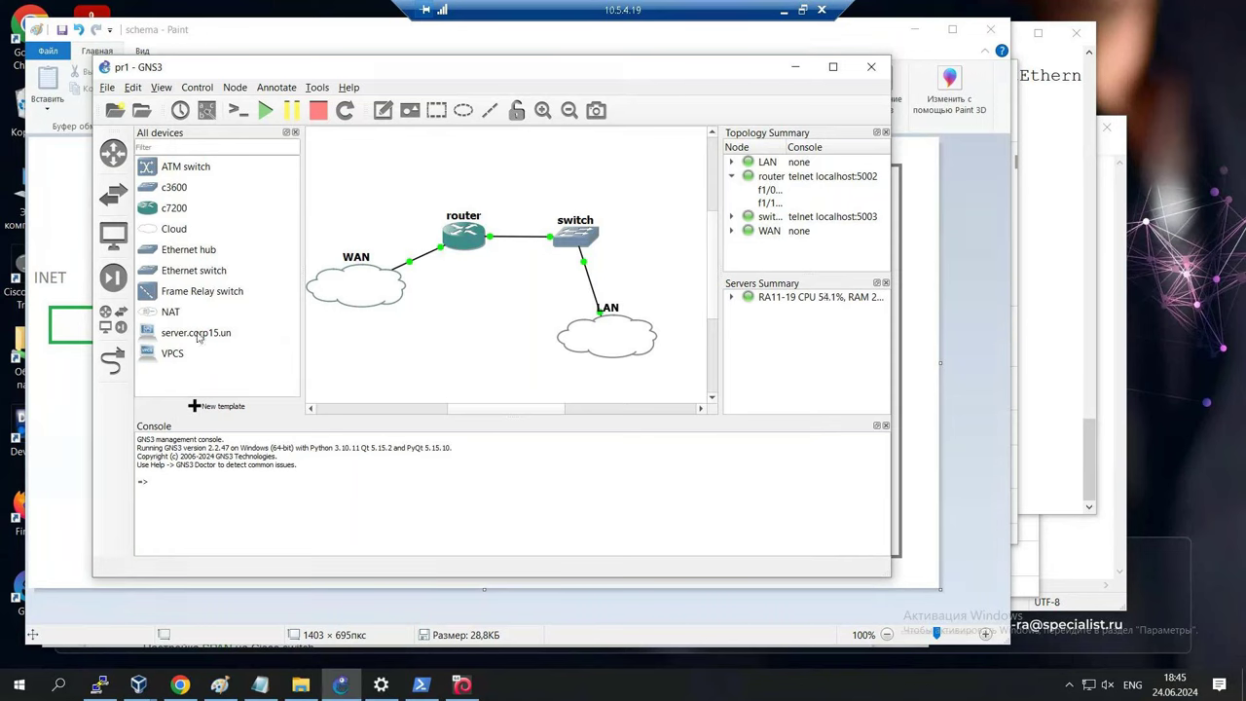
# Step: Place a server.corp15.un node on the canvas above the router and switch
pyautogui.moveTo(197, 336); pyautogui.dragTo(572, 159)
pyautogui.rightClick(574, 159)
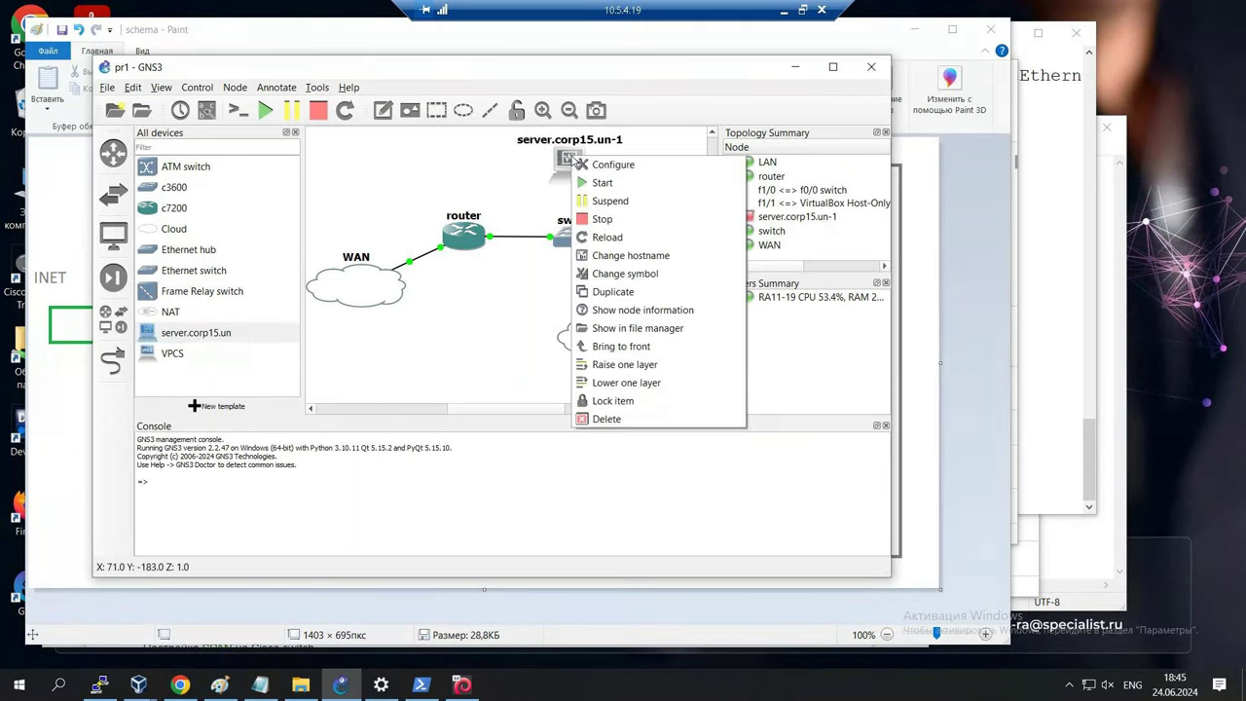
pyautogui.click(611, 165)
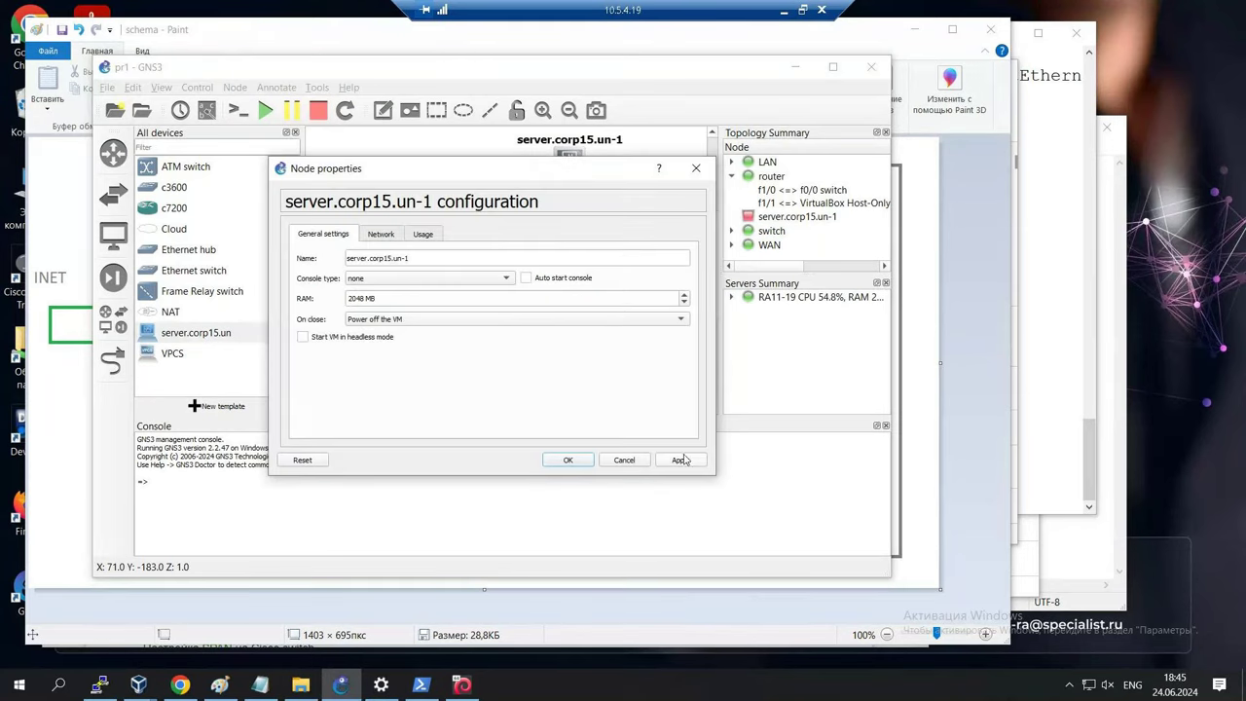
pyautogui.click(631, 461)
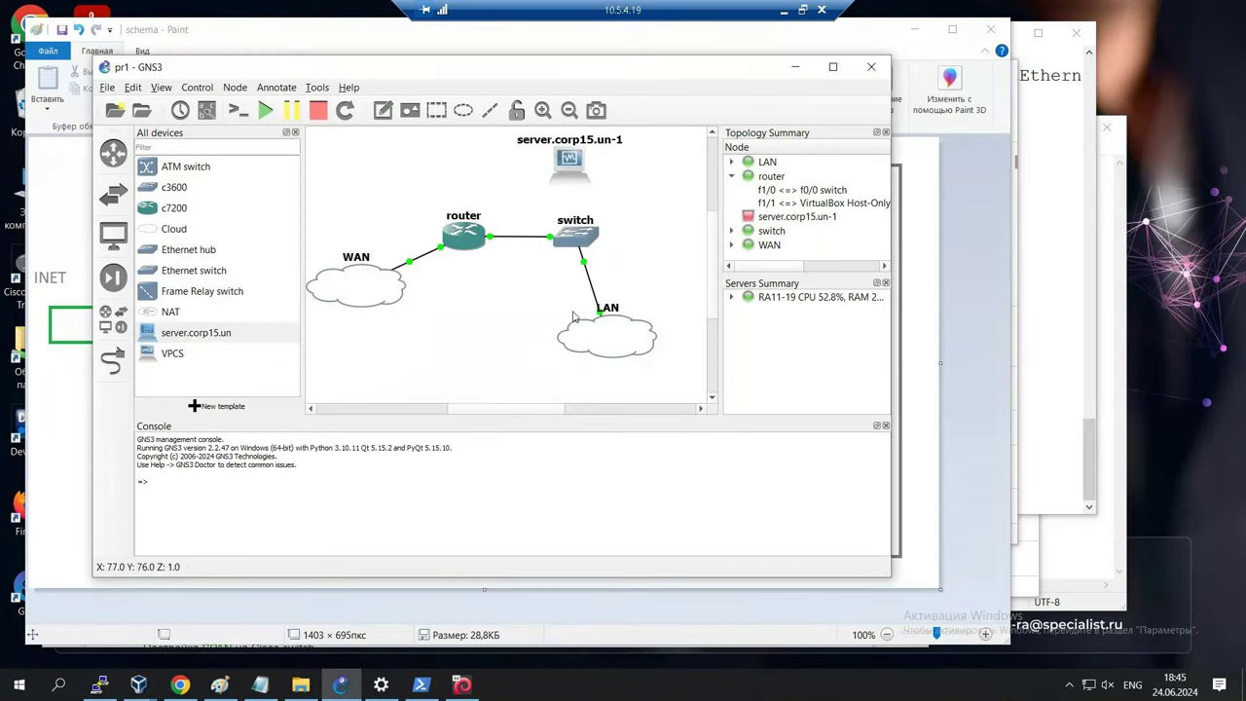
# Step: Change the server node's symbol to the Classic server icon
pyautogui.rightClick(574, 157)
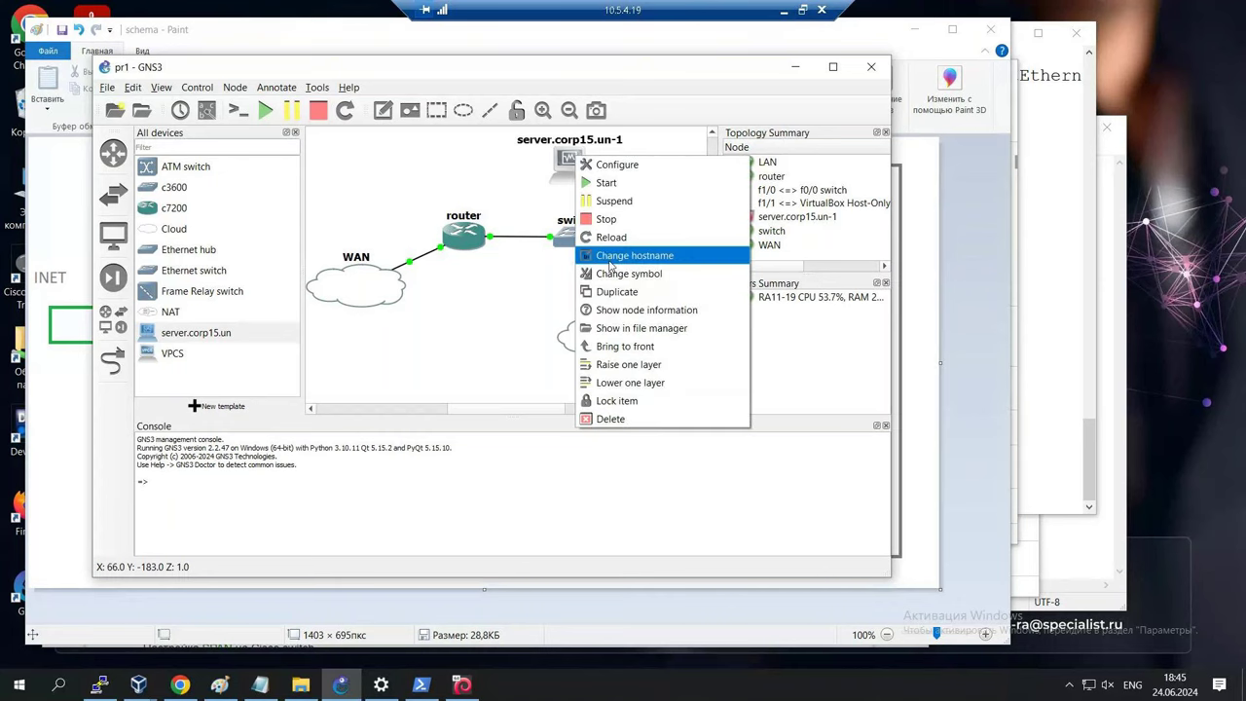
pyautogui.click(613, 274)
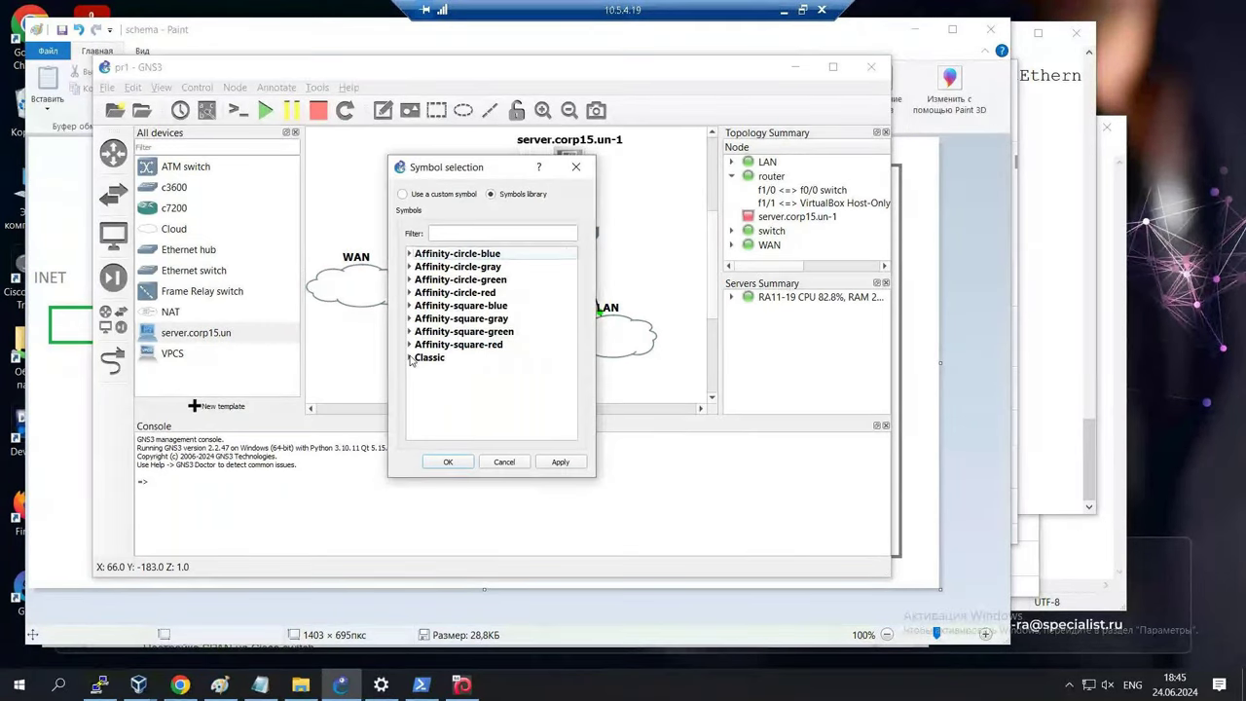
pyautogui.click(410, 358)
pyautogui.scroll(-10, 506, 370)
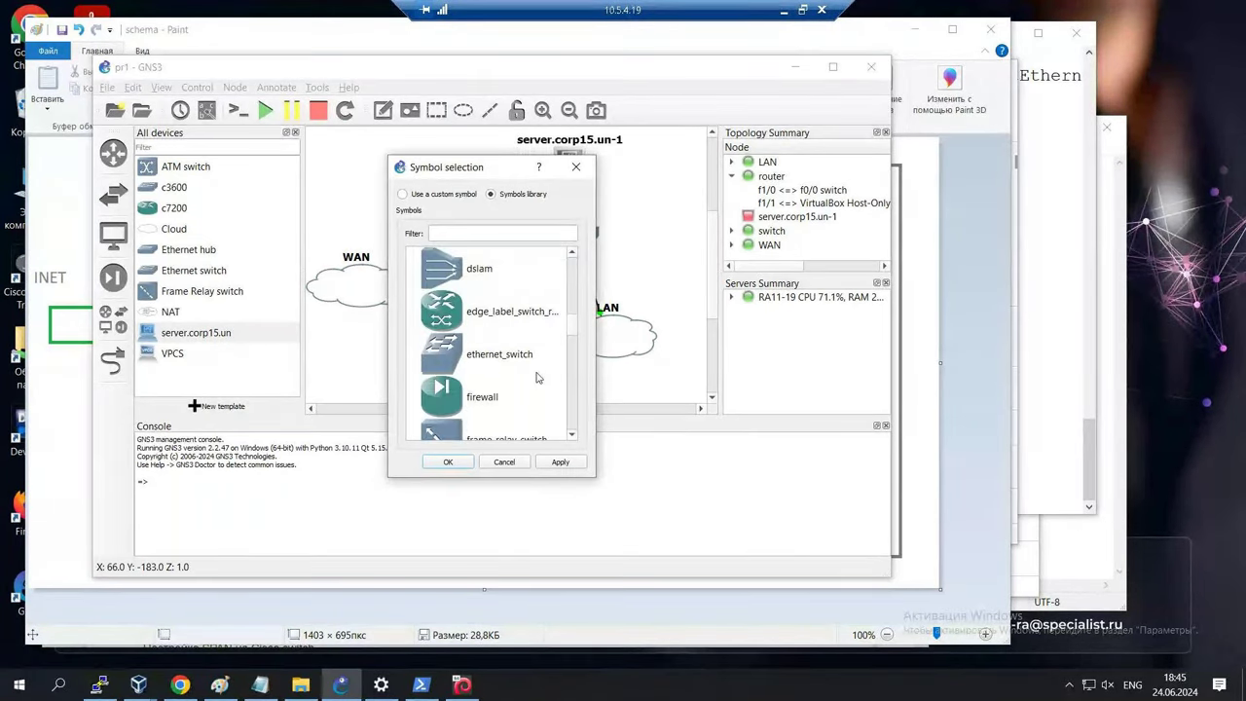
pyautogui.scroll(-10, 537, 378)
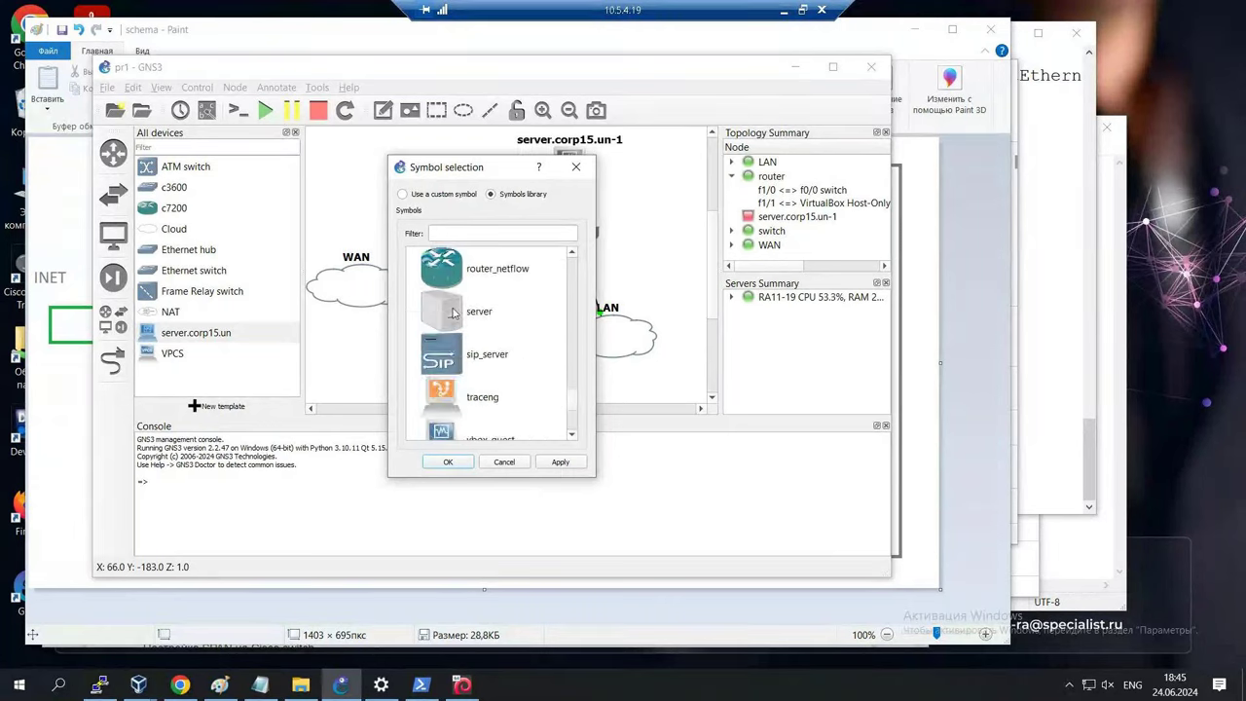
pyautogui.click(452, 313)
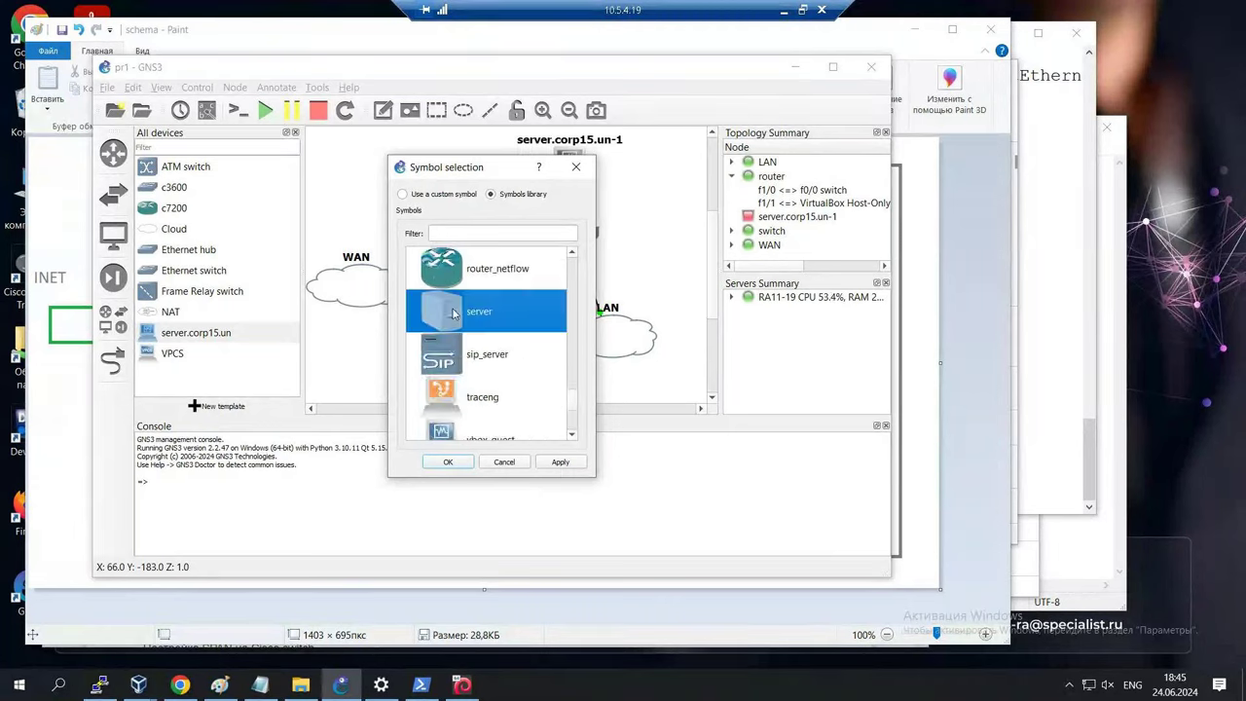
pyautogui.click(456, 464)
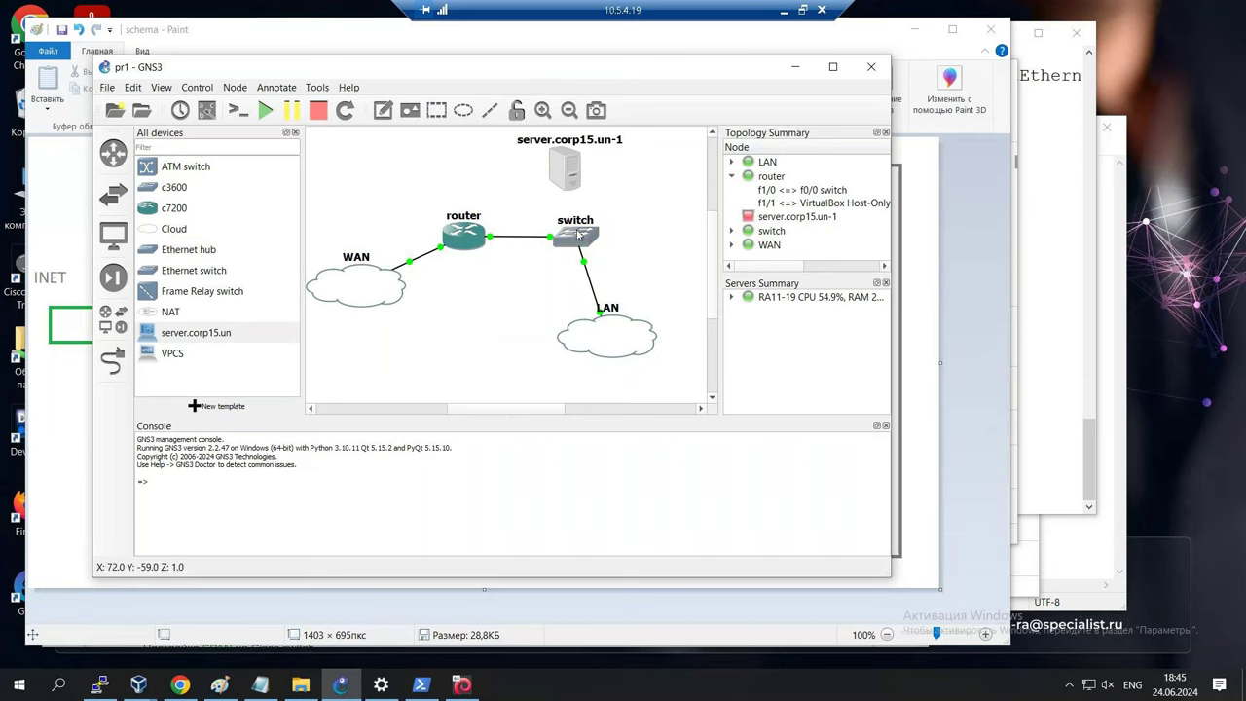
# Step: Tidy the node positions and link server Ethernet0 to switch FastEthernet0/1
pyautogui.moveTo(577, 237); pyautogui.dragTo(558, 252)
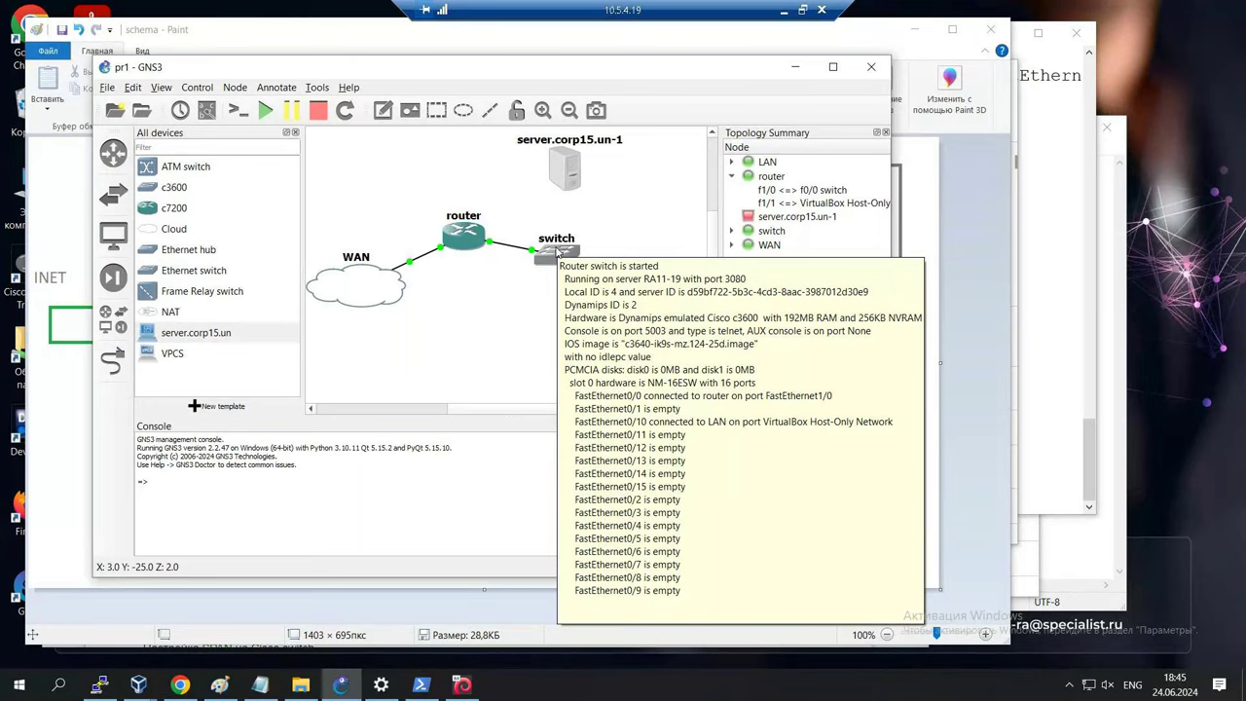
pyautogui.moveTo(565, 168); pyautogui.dragTo(574, 174)
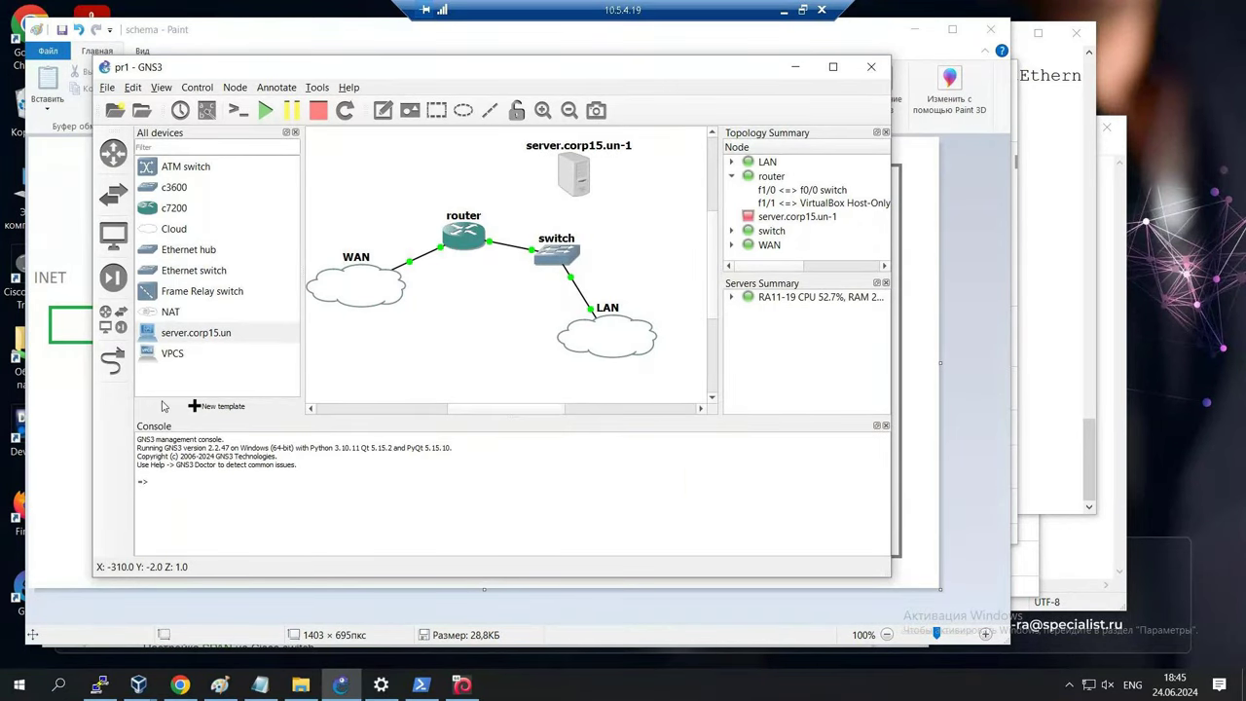
pyautogui.click(119, 372)
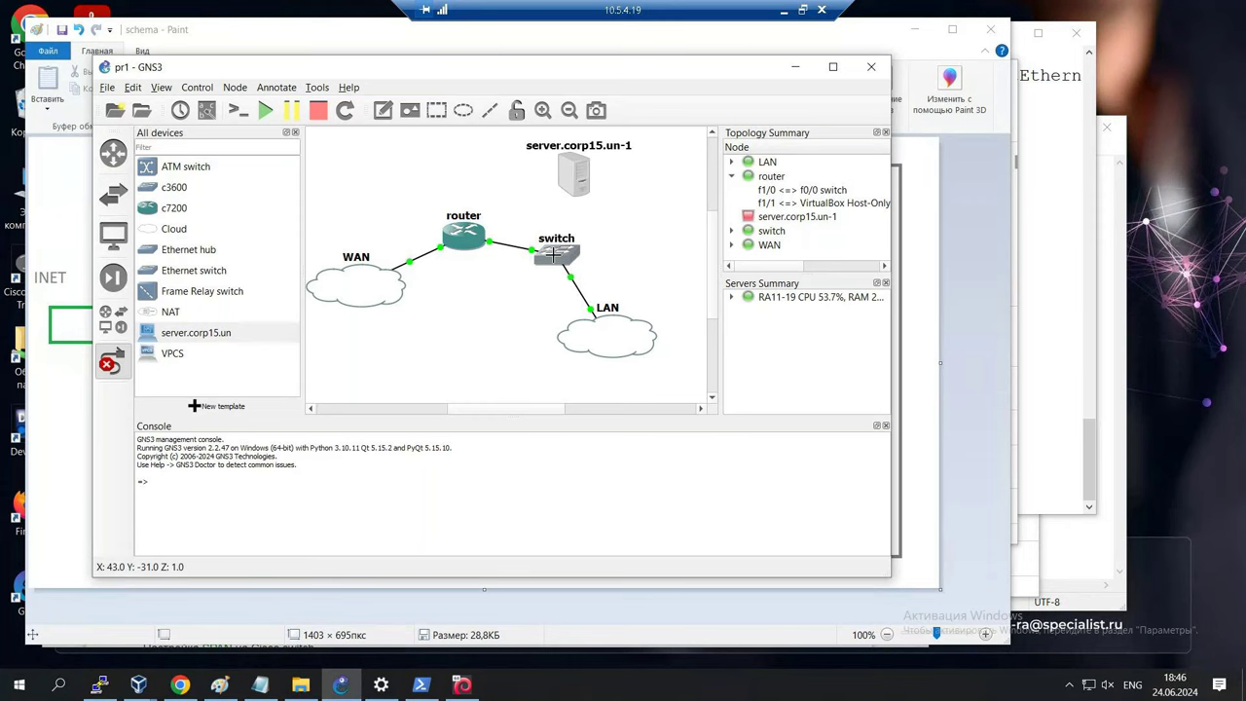
pyautogui.moveTo(557, 252)
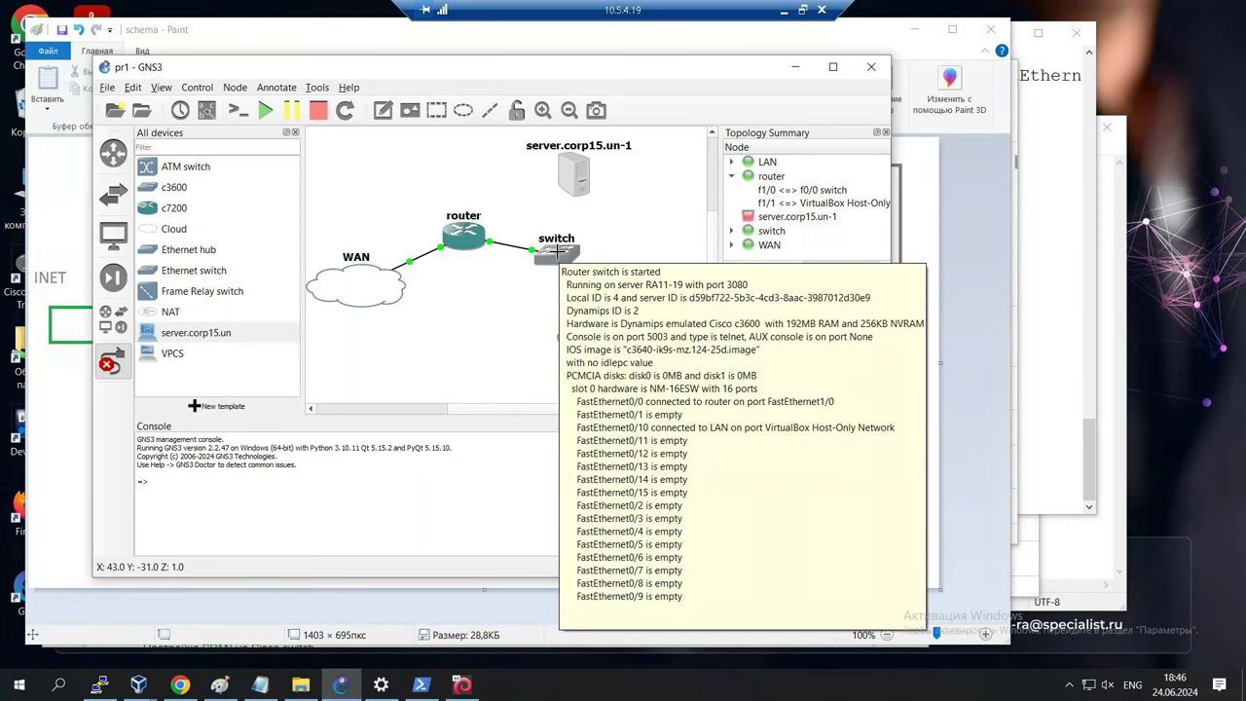
pyautogui.moveTo(566, 181)
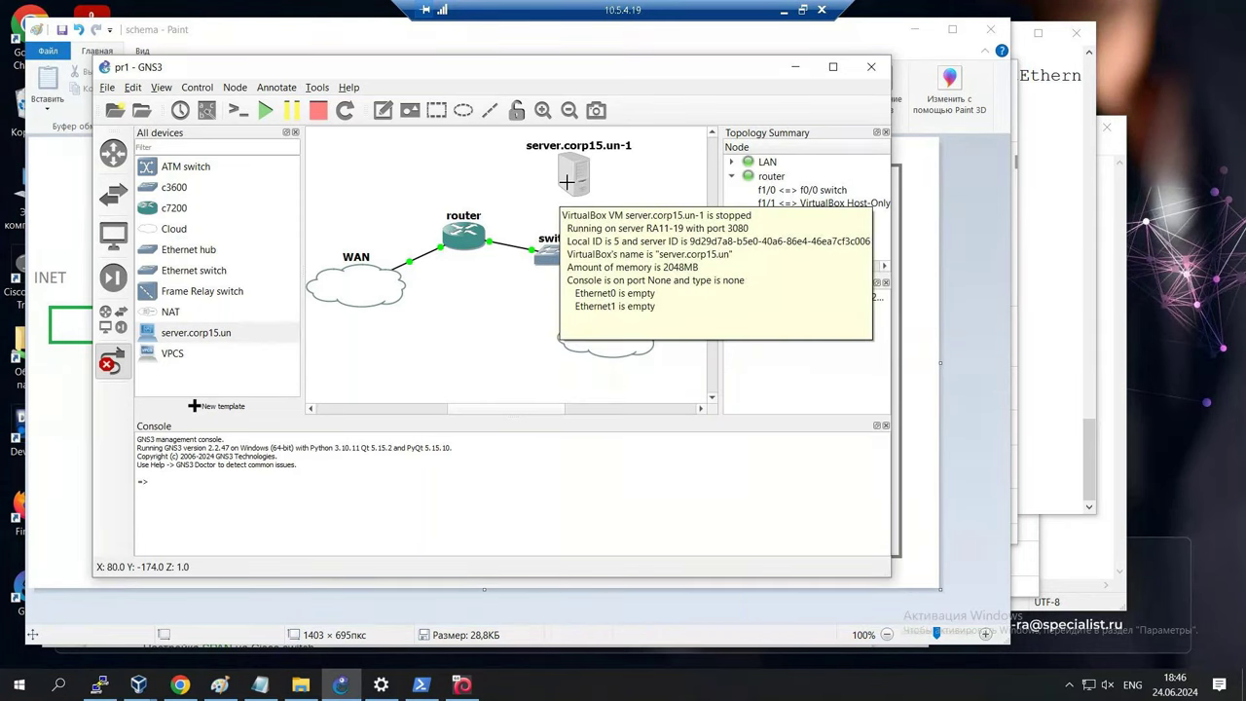
pyautogui.click(567, 183)
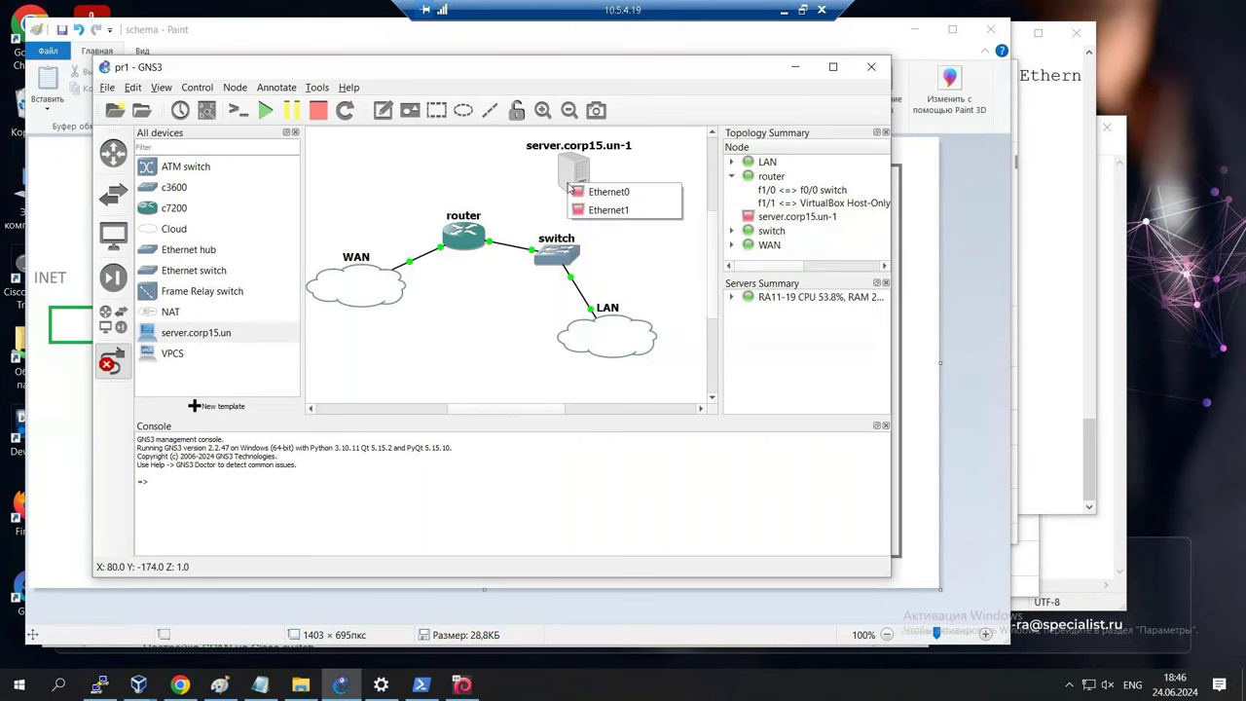
pyautogui.click(578, 195)
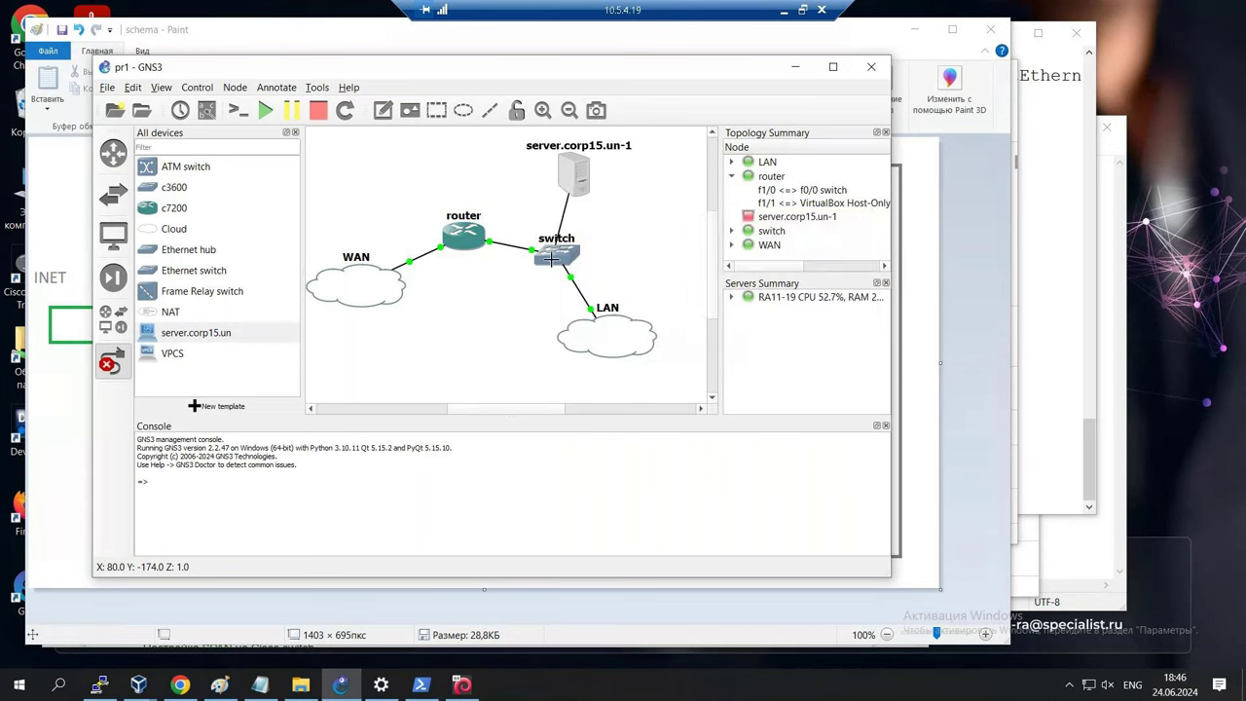
pyautogui.click(553, 257)
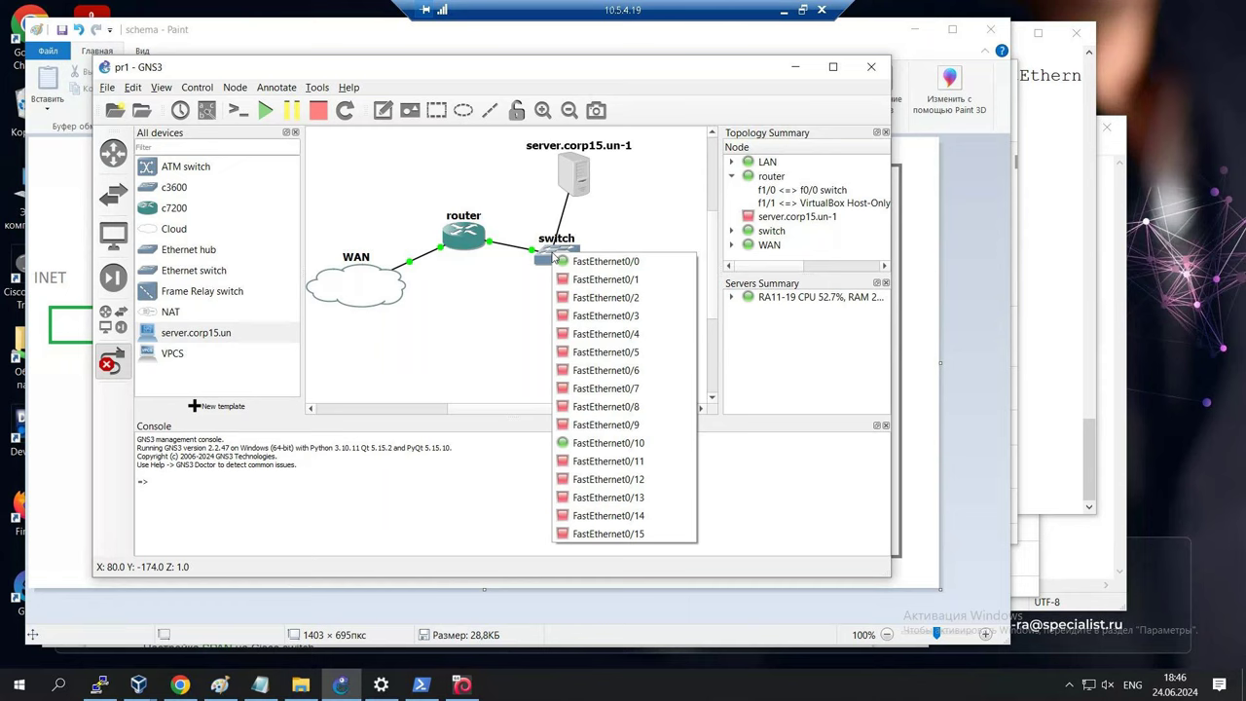
pyautogui.click(606, 280)
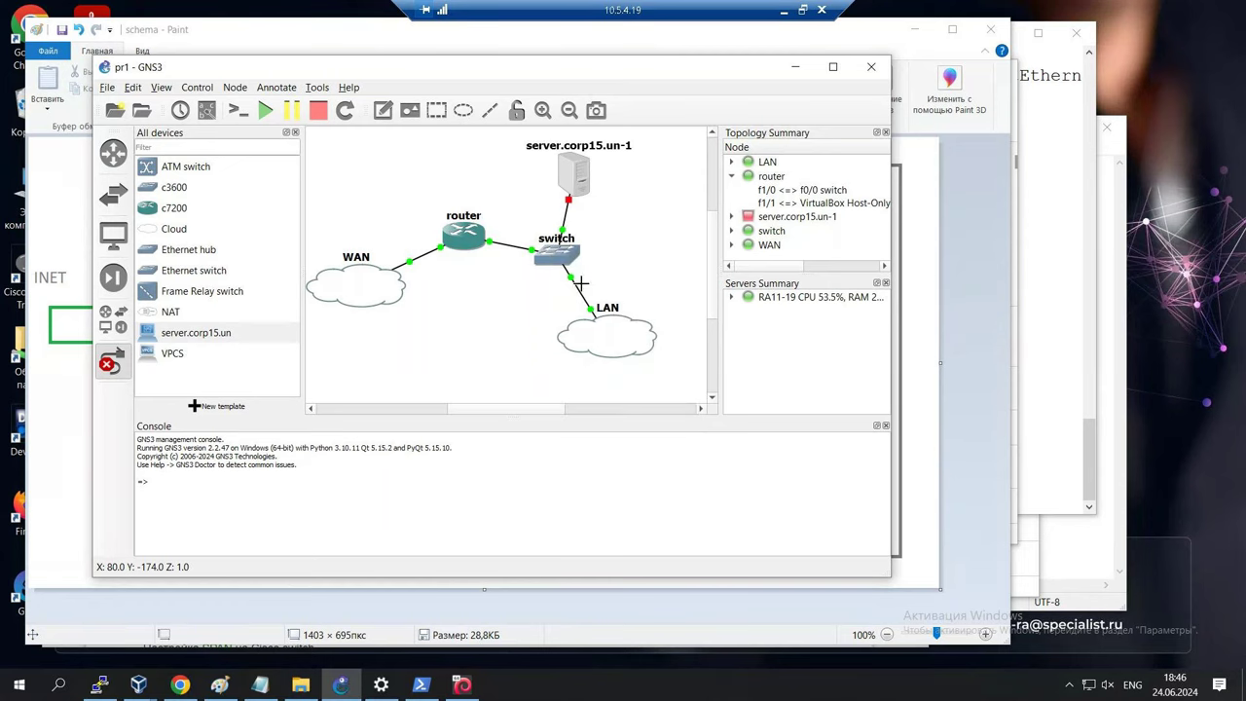
pyautogui.click(114, 363)
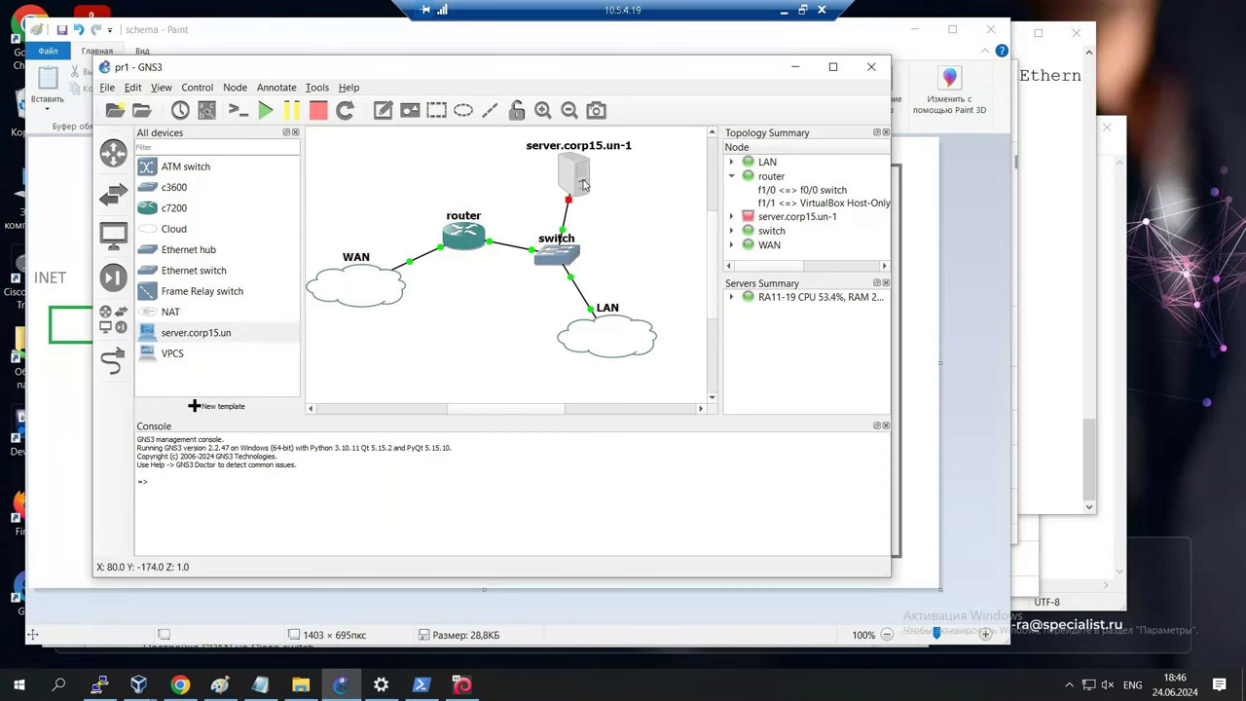
# Step: Start the server.corp15.un-1 node and bring up its VirtualBox windows
pyautogui.rightClick(584, 185)
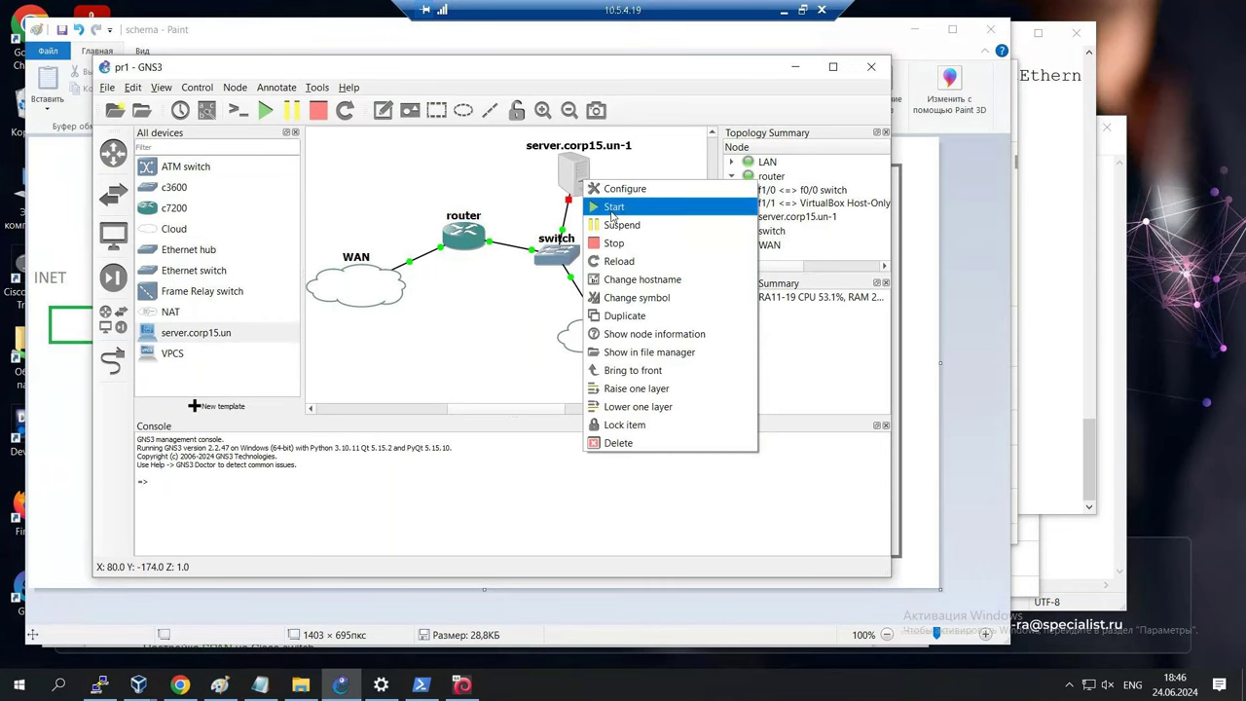
pyautogui.click(613, 209)
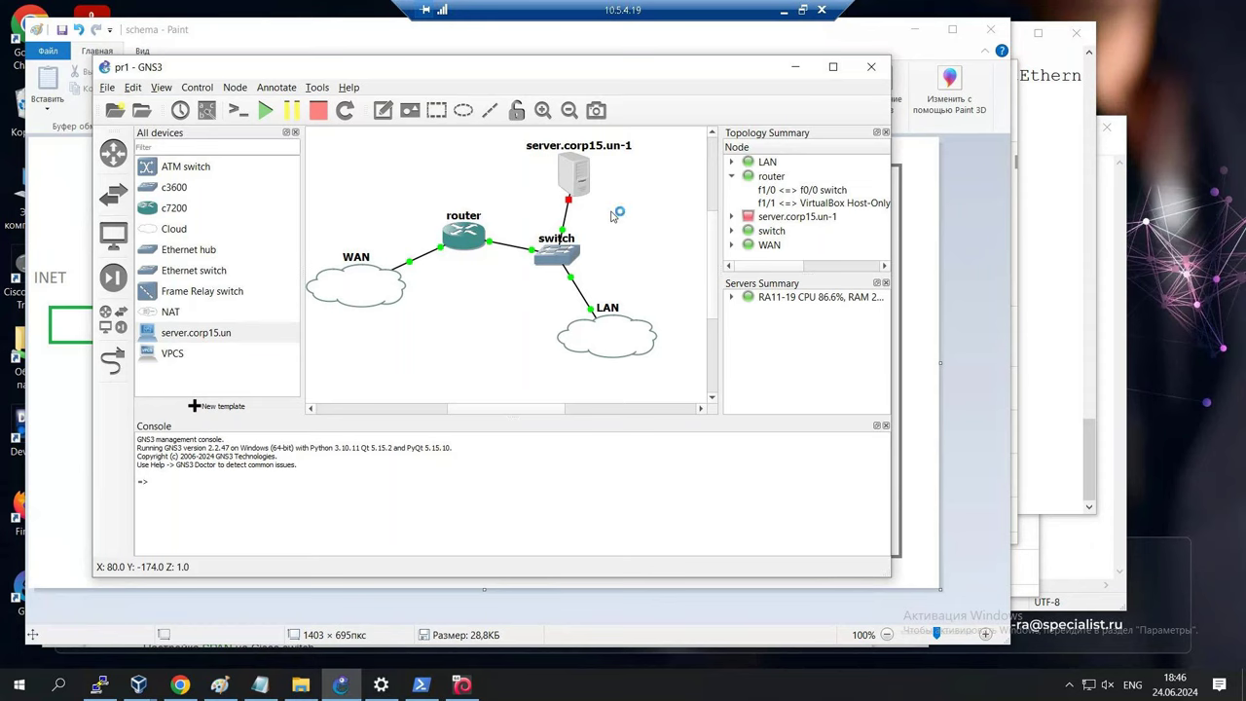
pyautogui.click(463, 686)
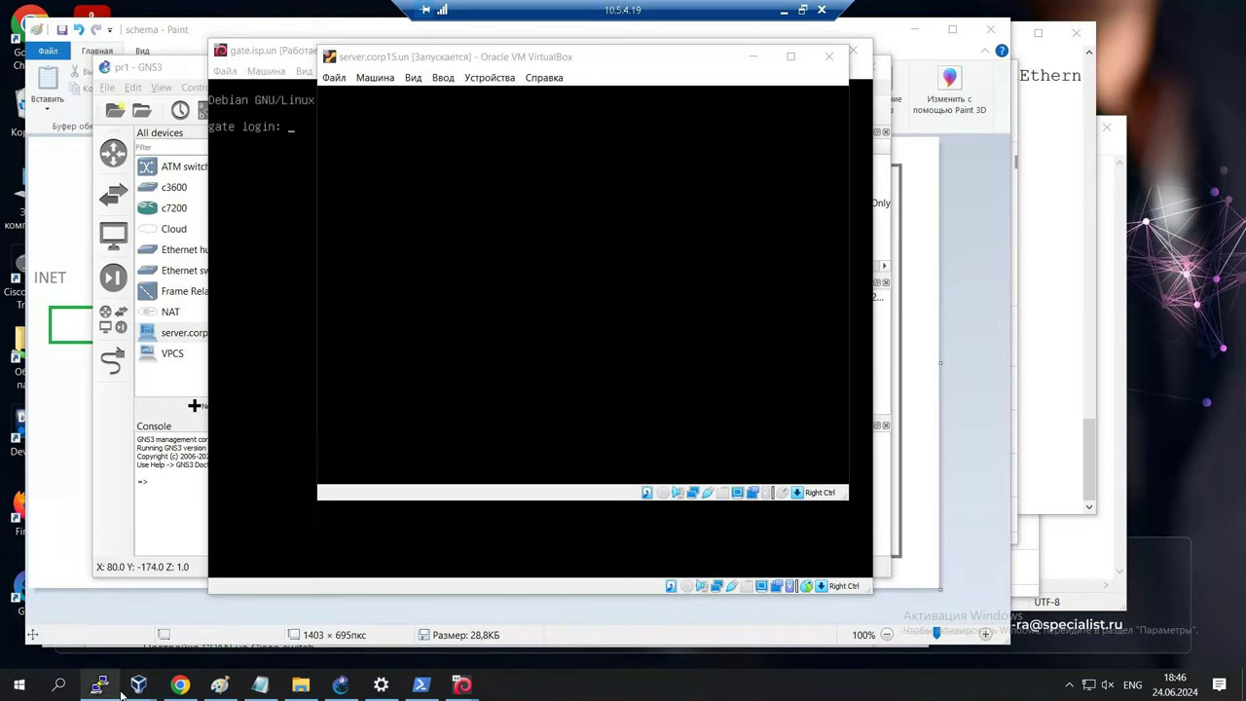
pyautogui.moveTo(139, 686)
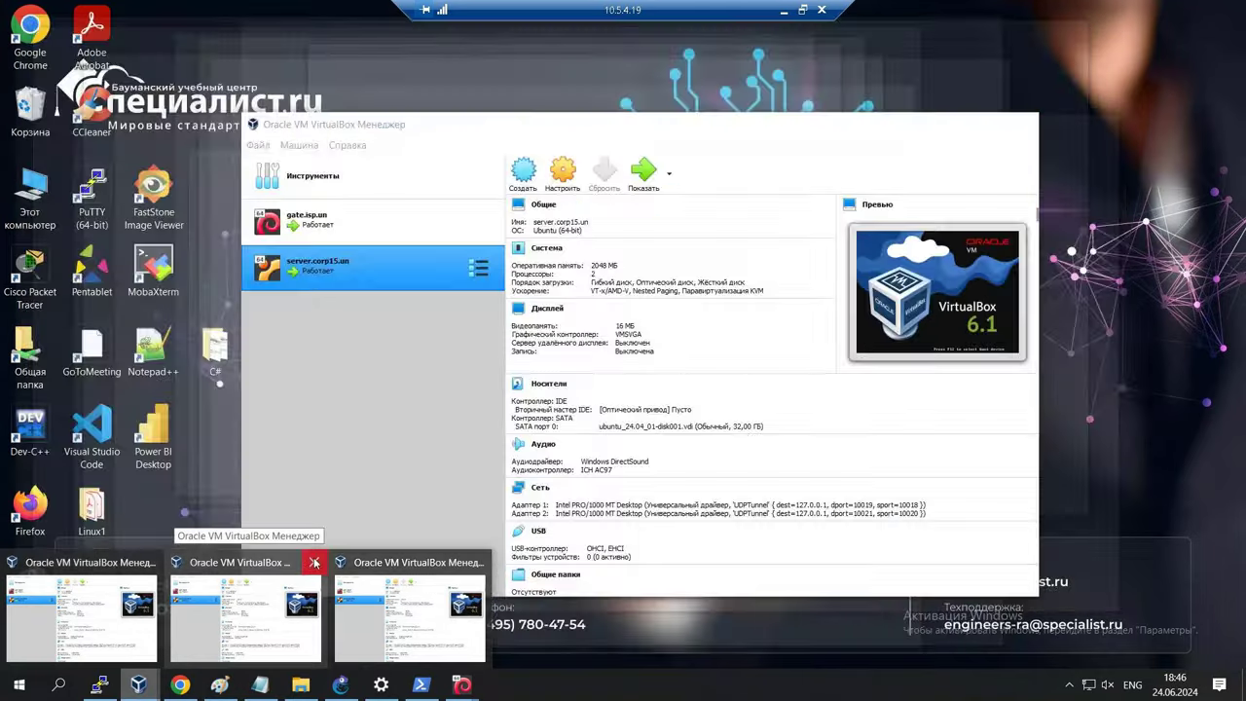
# Step: Close duplicate VirtualBox windows and confirm both server adapters use UDPTunnel, then return to GNS3
pyautogui.click(313, 563)
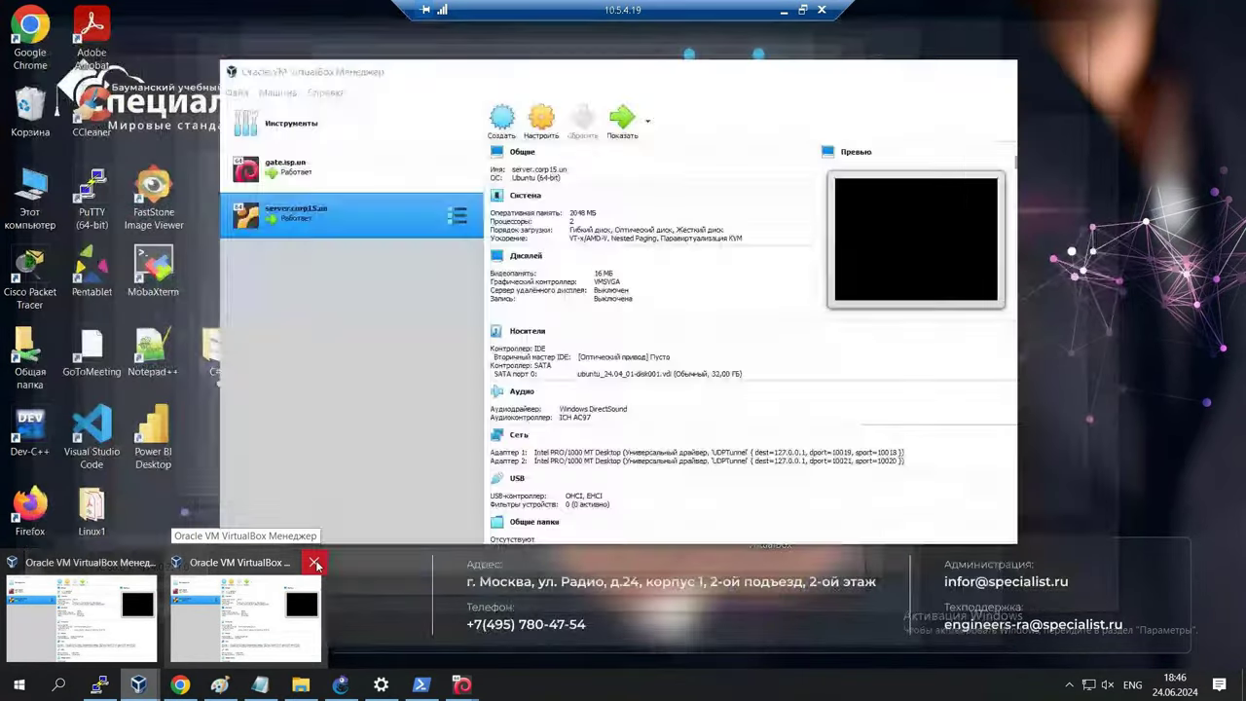
pyautogui.click(317, 565)
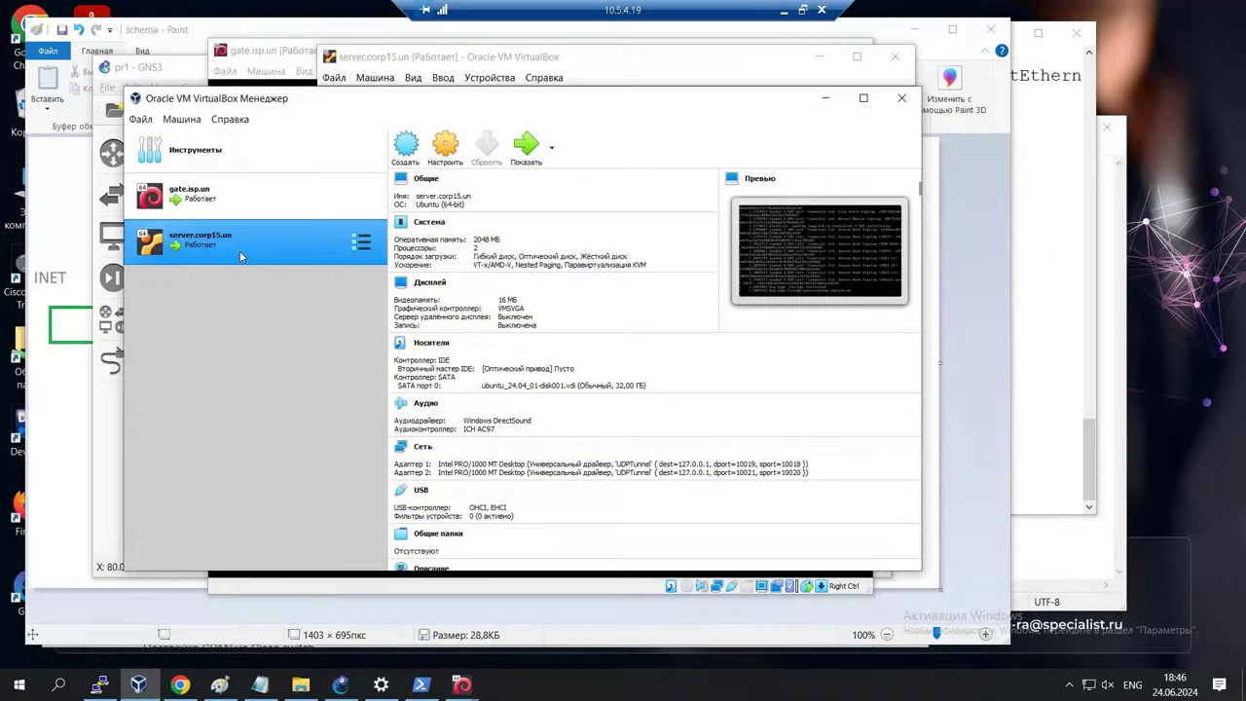
pyautogui.click(445, 146)
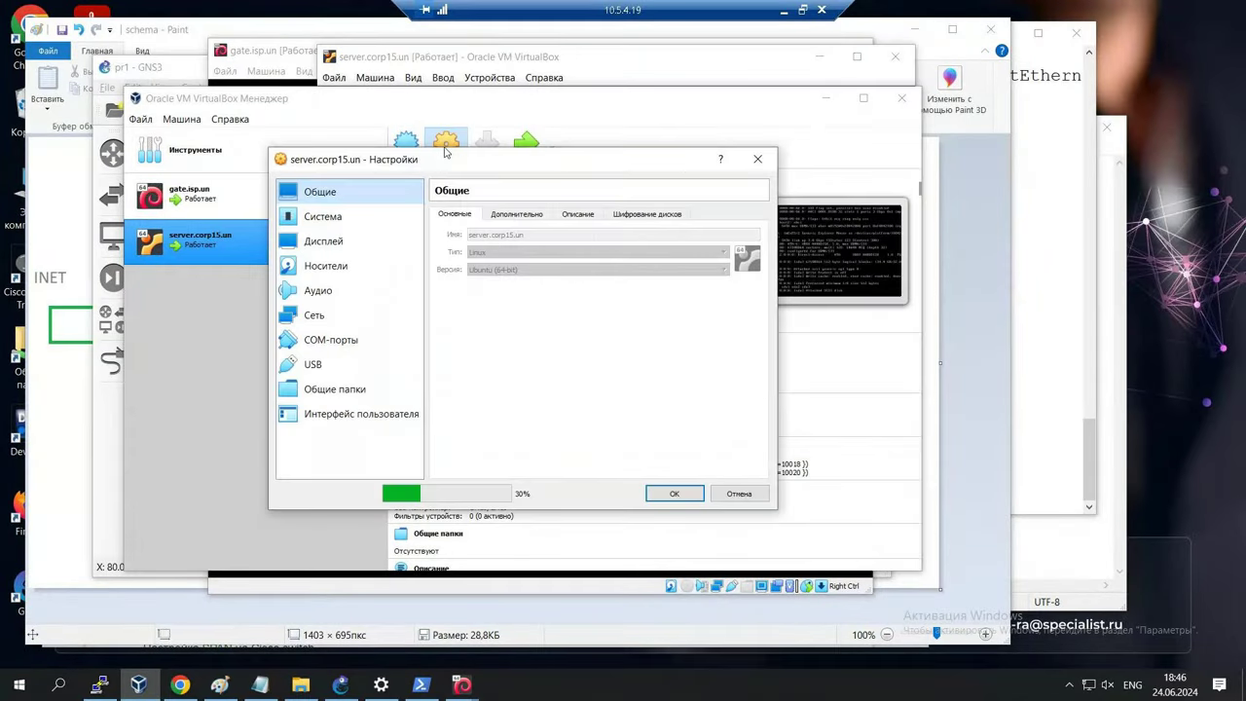
pyautogui.click(314, 317)
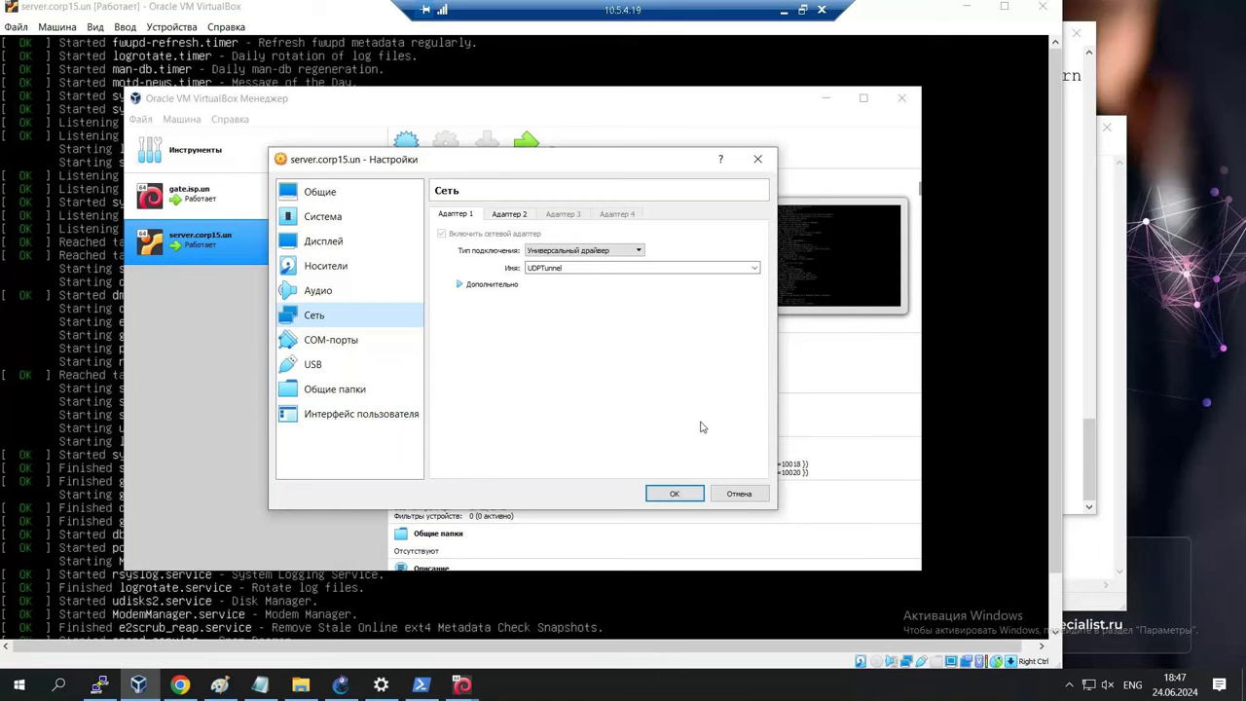
pyautogui.click(674, 494)
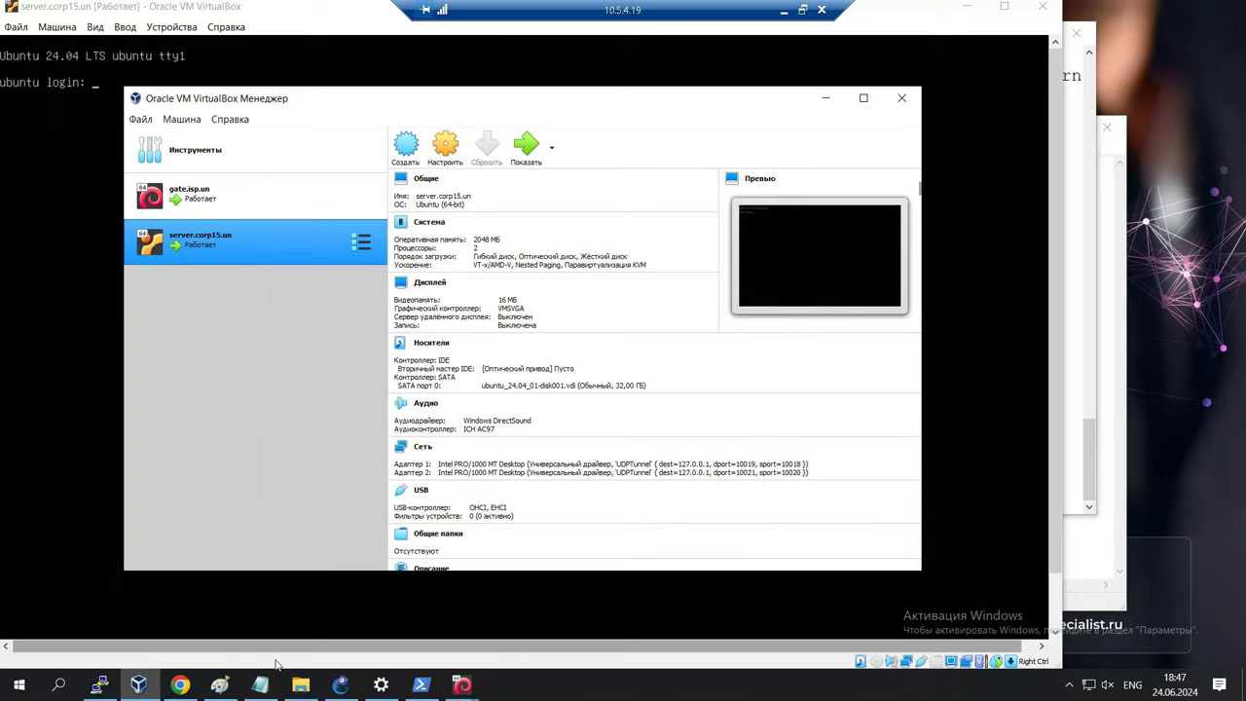
pyautogui.click(340, 684)
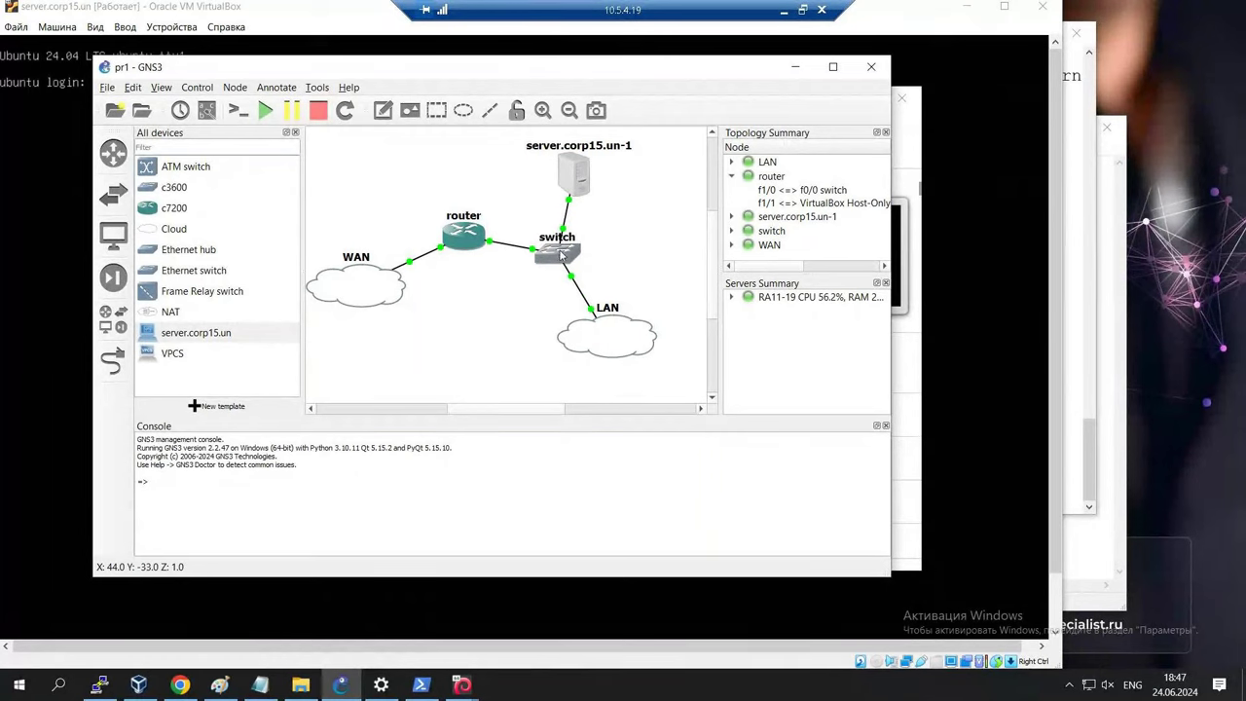
# Step: Stop and restart the switch node so its links turn green again
pyautogui.moveTo(552, 268)
pyautogui.moveTo(569, 200)
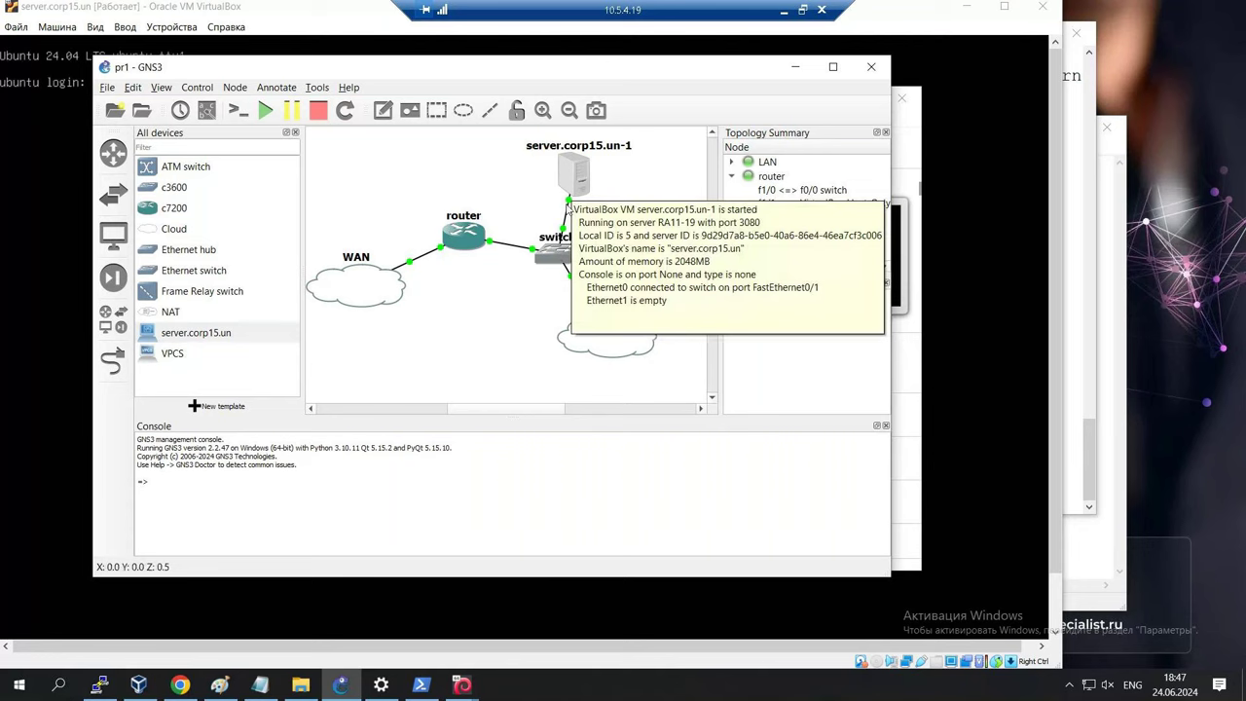
pyautogui.rightClick(558, 261)
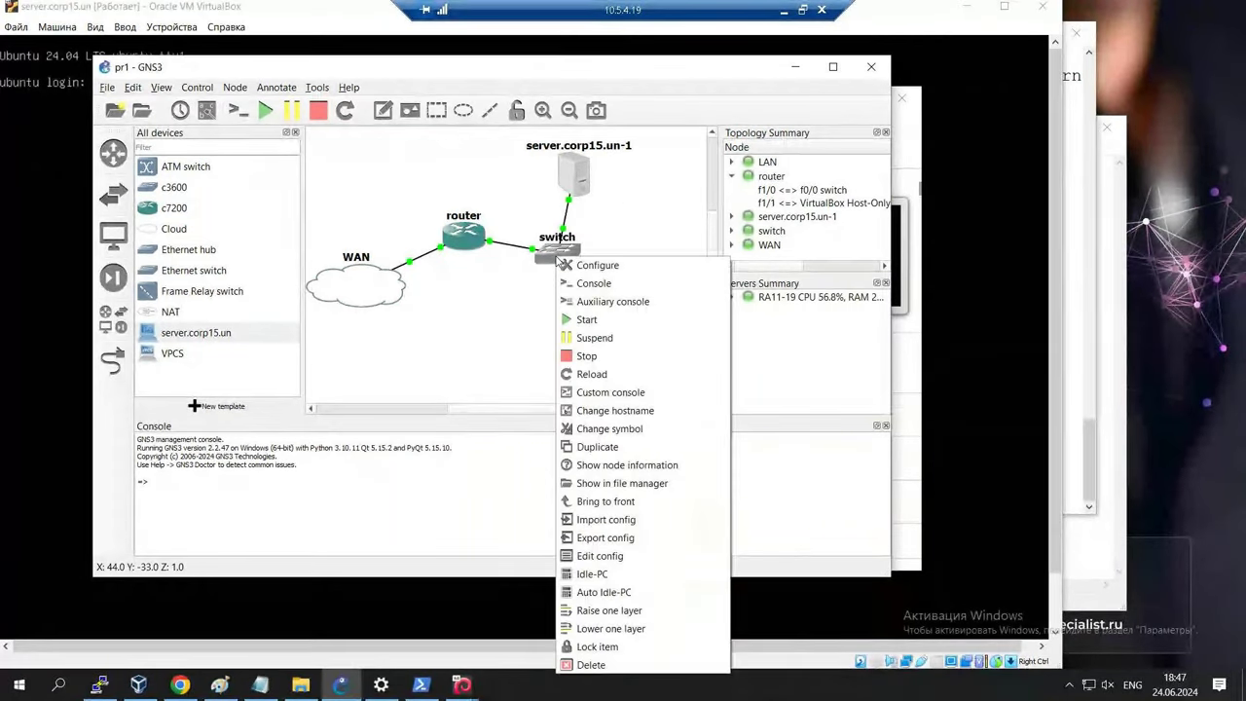
pyautogui.click(589, 356)
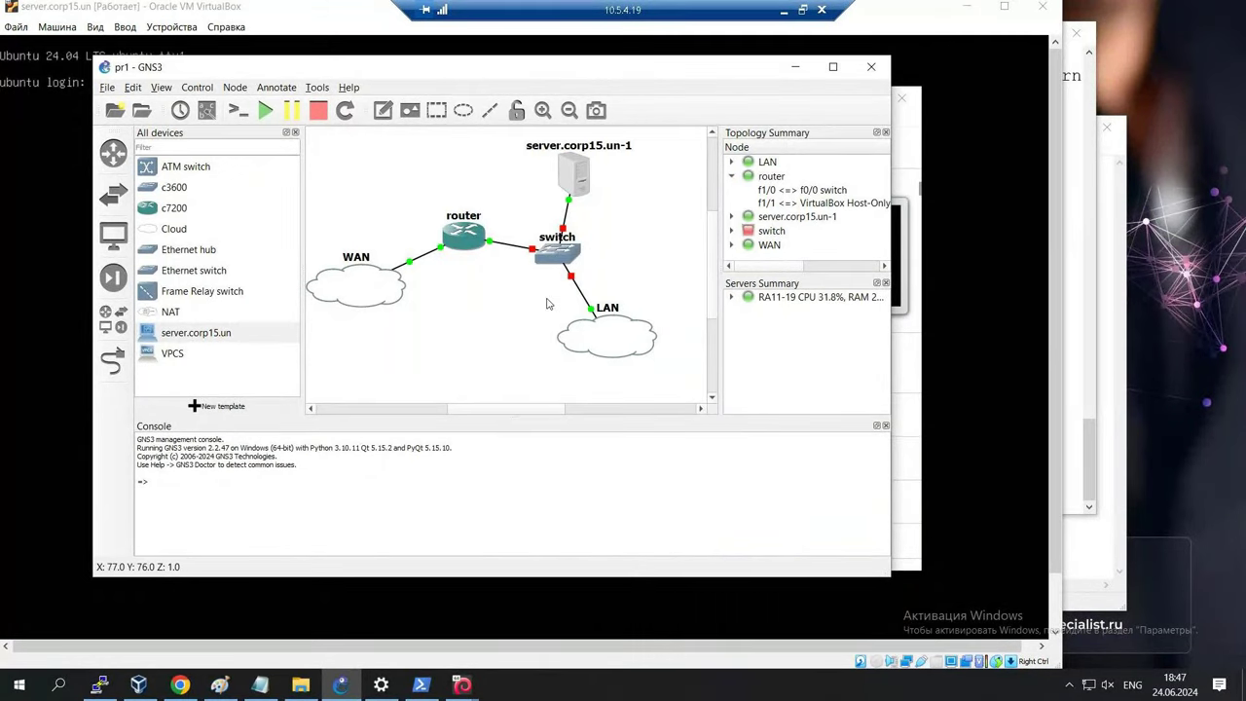
pyautogui.rightClick(564, 255)
pyautogui.click(608, 321)
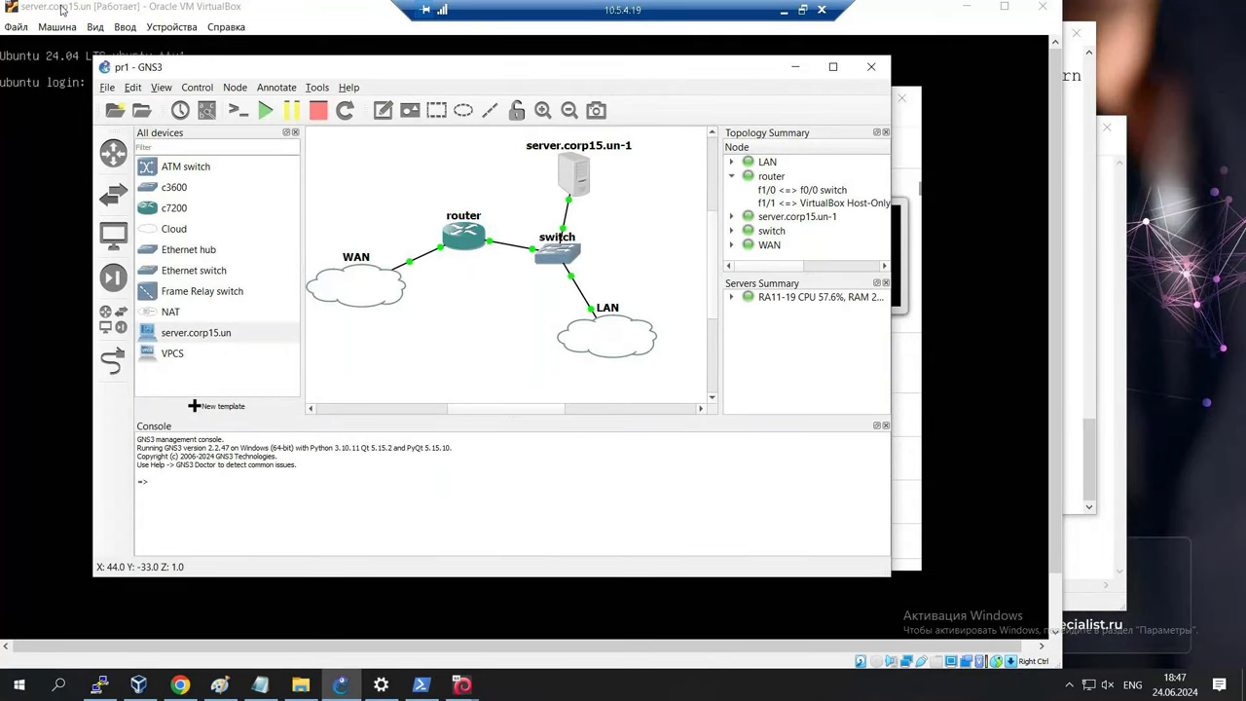
pyautogui.click(60, 9)
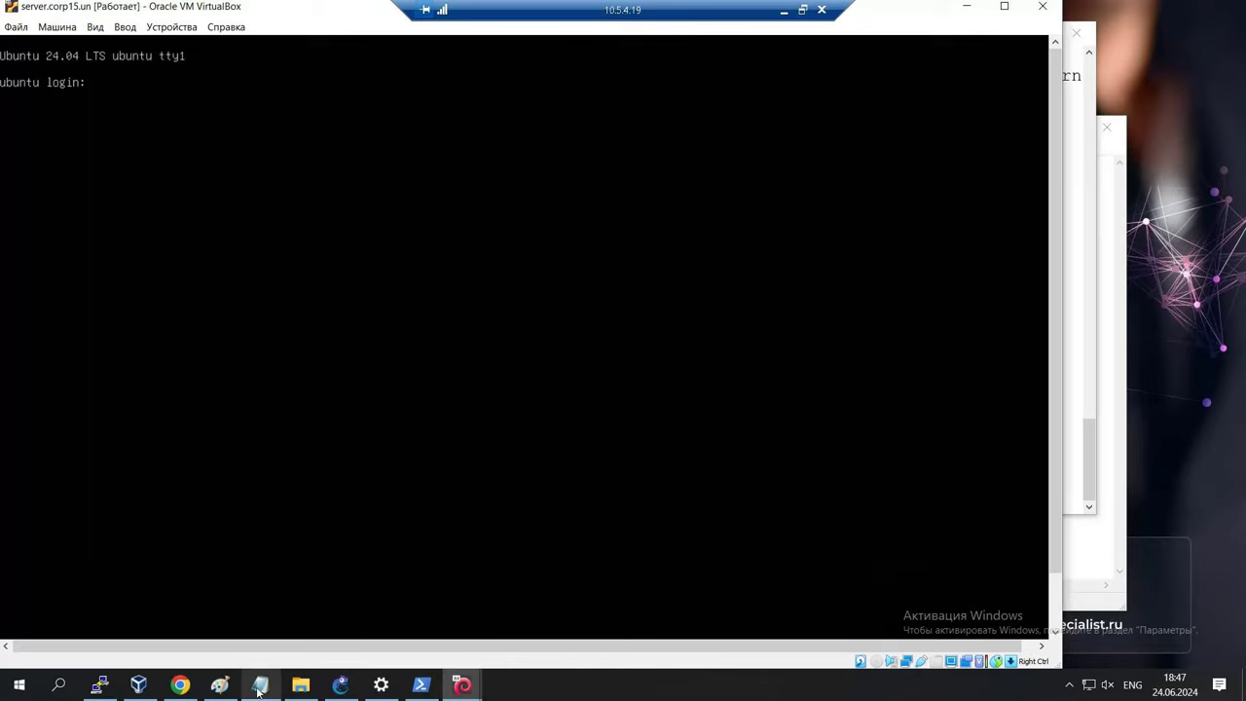
# Step: Add the login 'root' and the server's password as new lines in Notepad
pyautogui.click(259, 688)
pyautogui.click(574, 241)
pyautogui.press('Return')
pyautogui.press('Return')
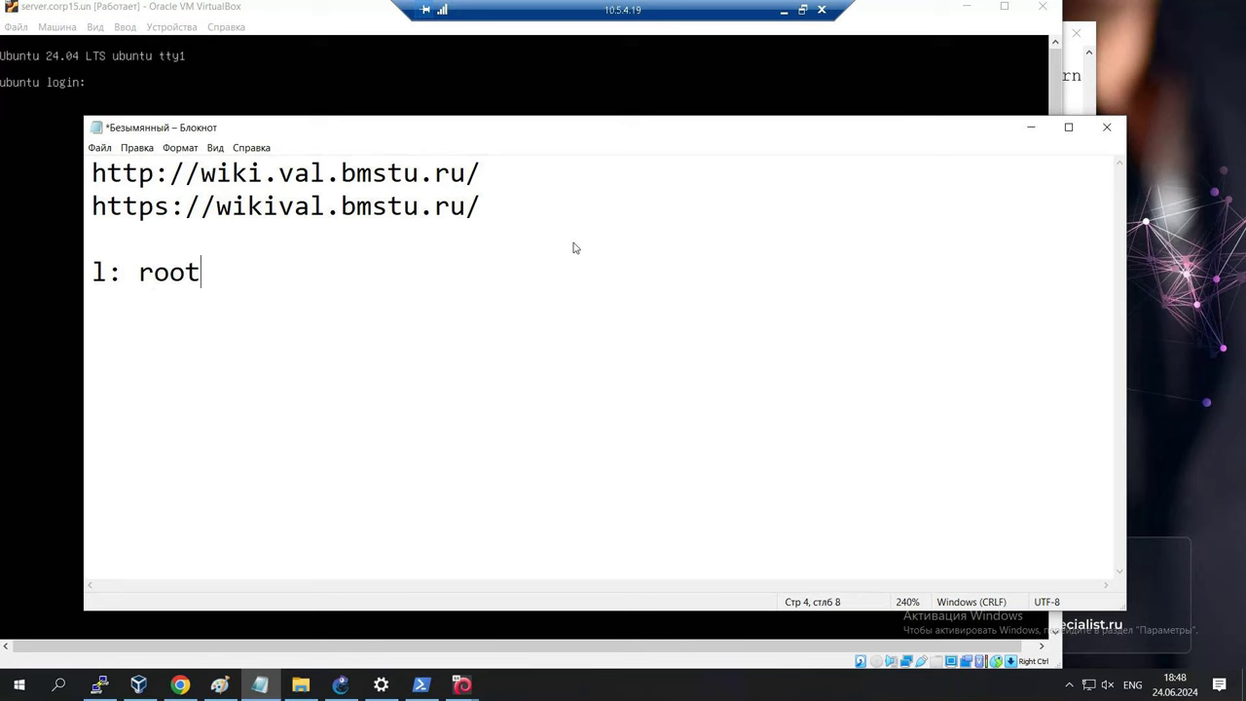
pyautogui.press('Return')
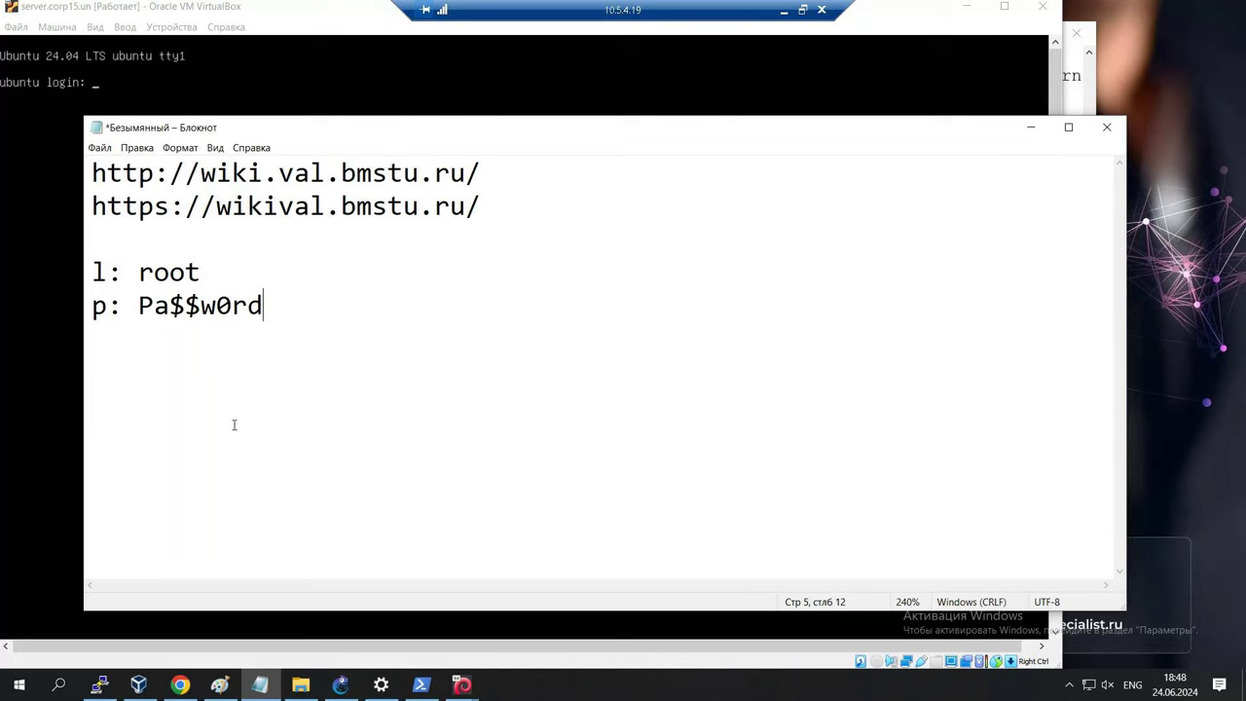
# Step: Log in to the server console as root
pyautogui.click(114, 11)
pyautogui.write('root')
pyautogui.press('Return')
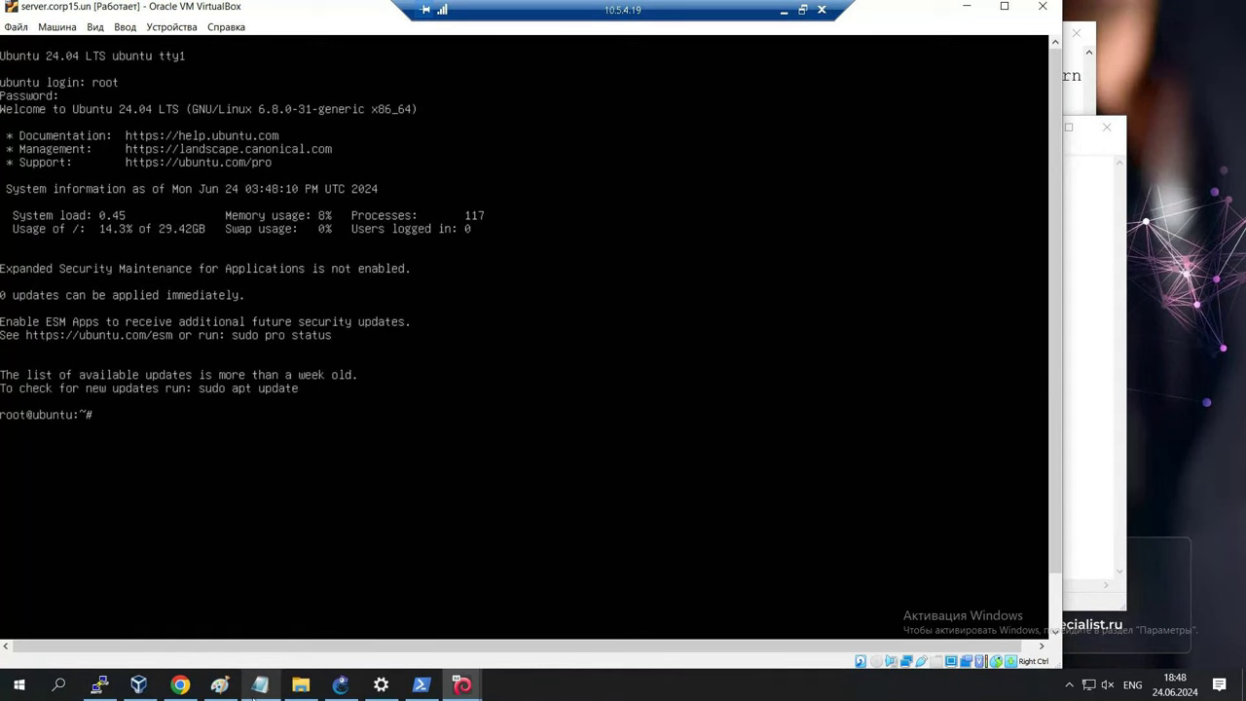
# Step: Run sh net_server.sh on the server with X set to 15
pyautogui.click(181, 685)
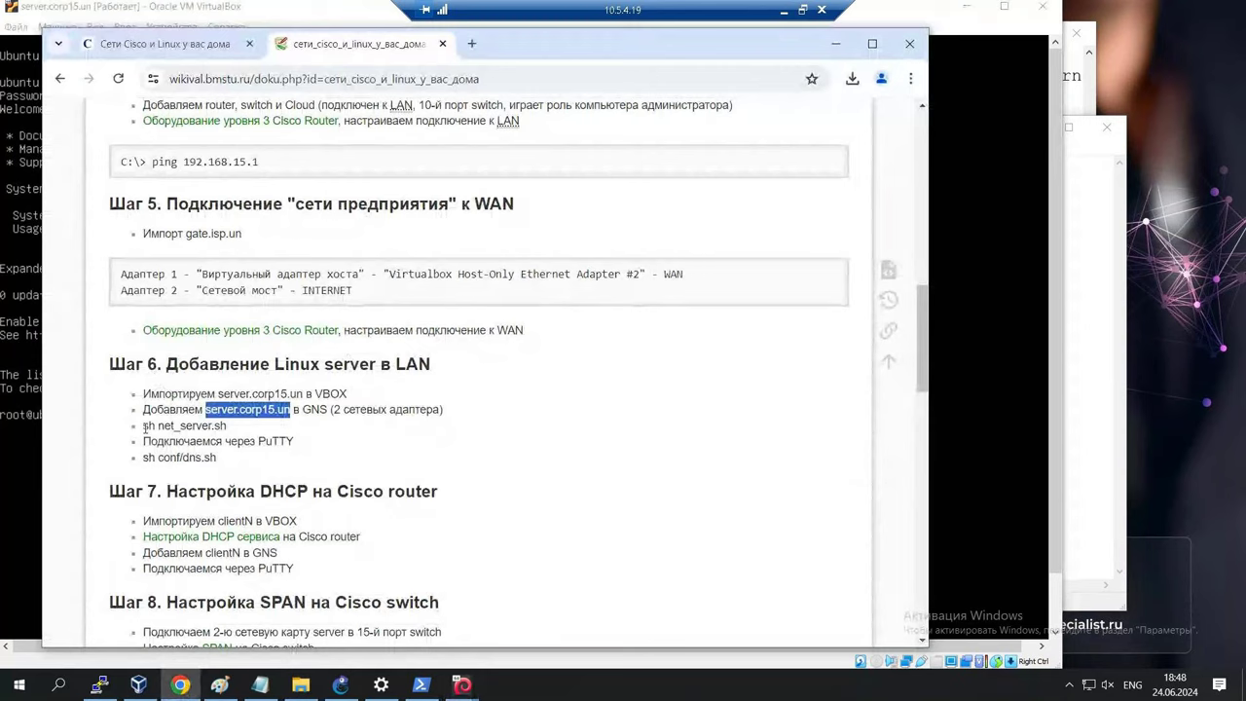
pyautogui.moveTo(144, 425); pyautogui.dragTo(227, 426)
pyautogui.hotkey('alt', 'Tab')
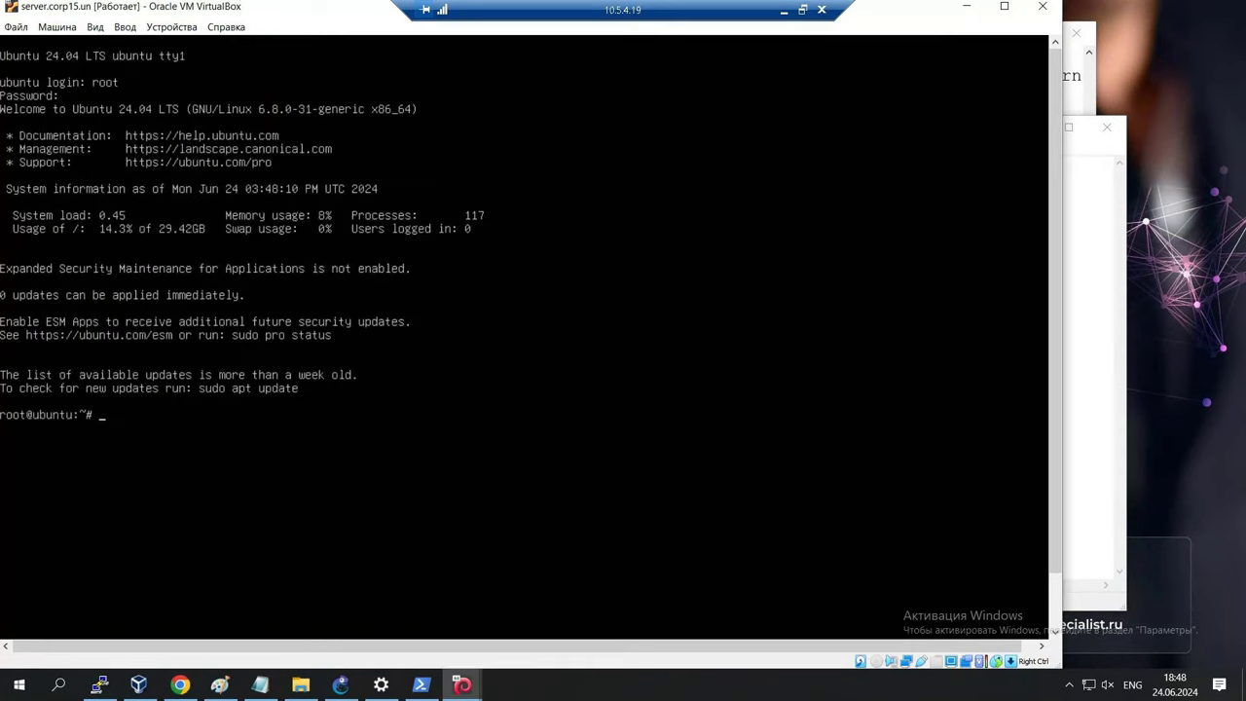
pyautogui.write('sh net_server.sh')
pyautogui.press('Return')
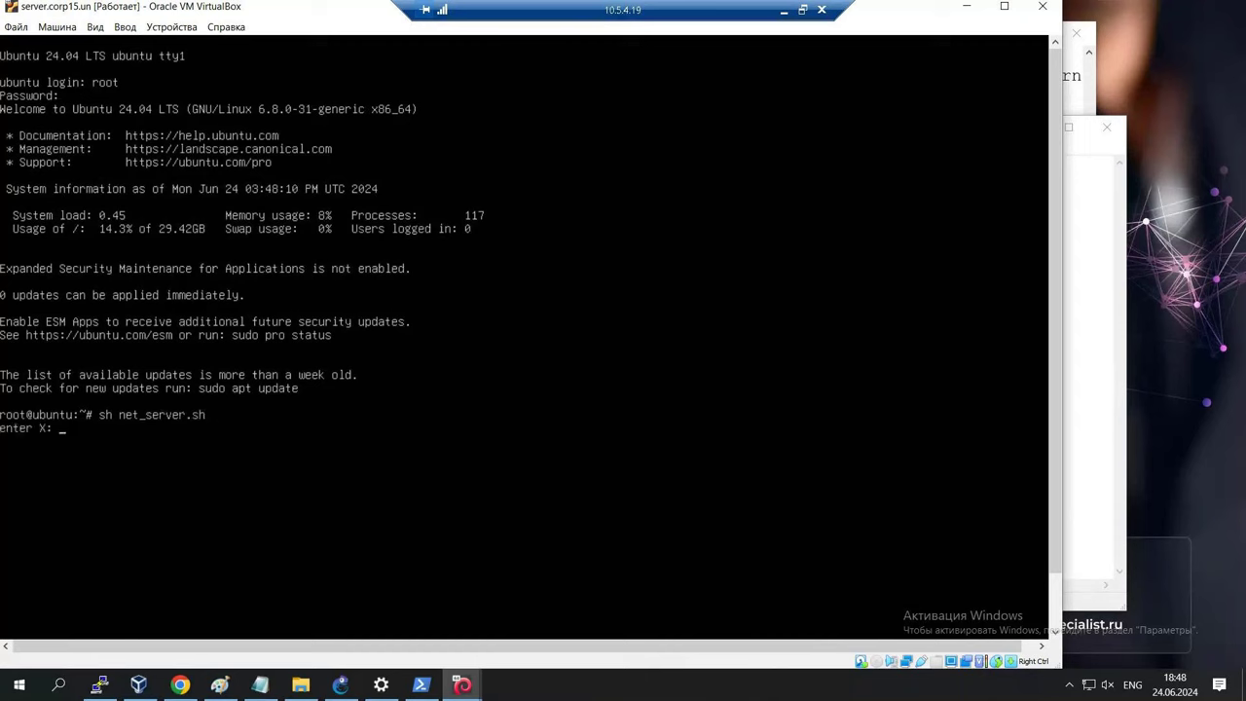
pyautogui.write('15')
pyautogui.press('Return')
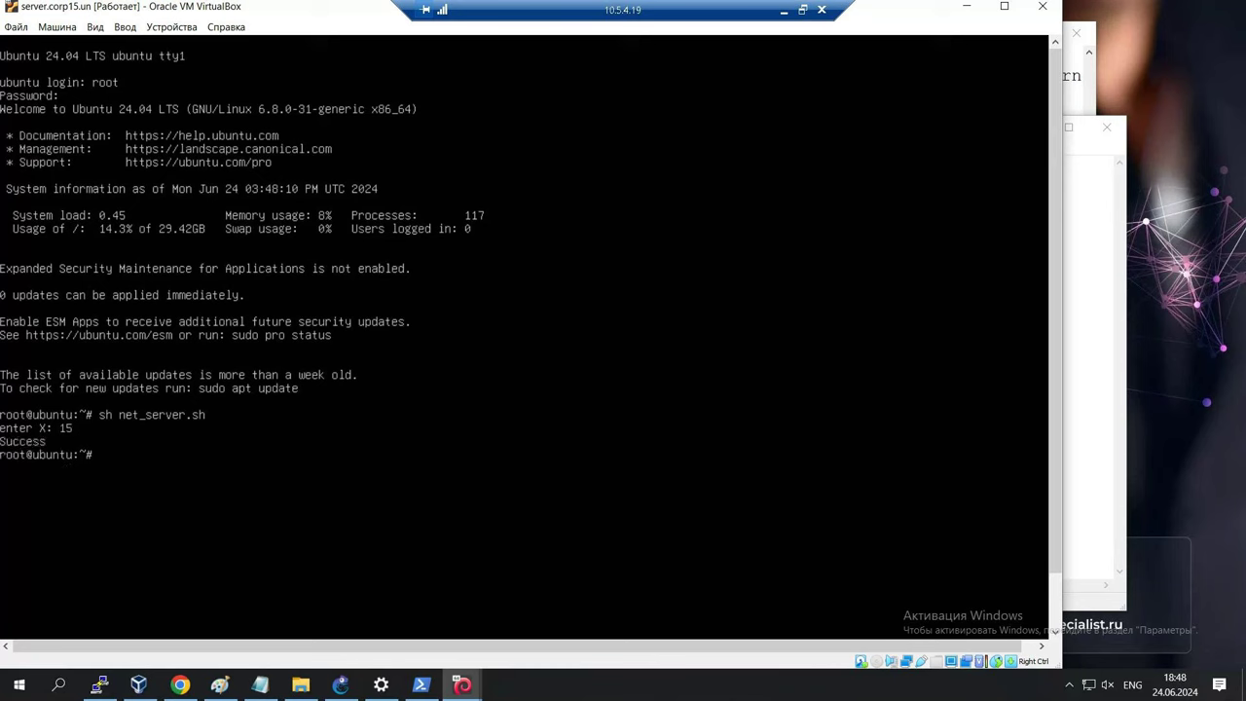
# Step: Reboot the server with init 6
pyautogui.write('inti 6')
pyautogui.press('BackSpace')
pyautogui.press('BackSpace')
pyautogui.press('BackSpace')
pyautogui.press('BackSpace')
pyautogui.write('it 6')
pyautogui.press('Return')
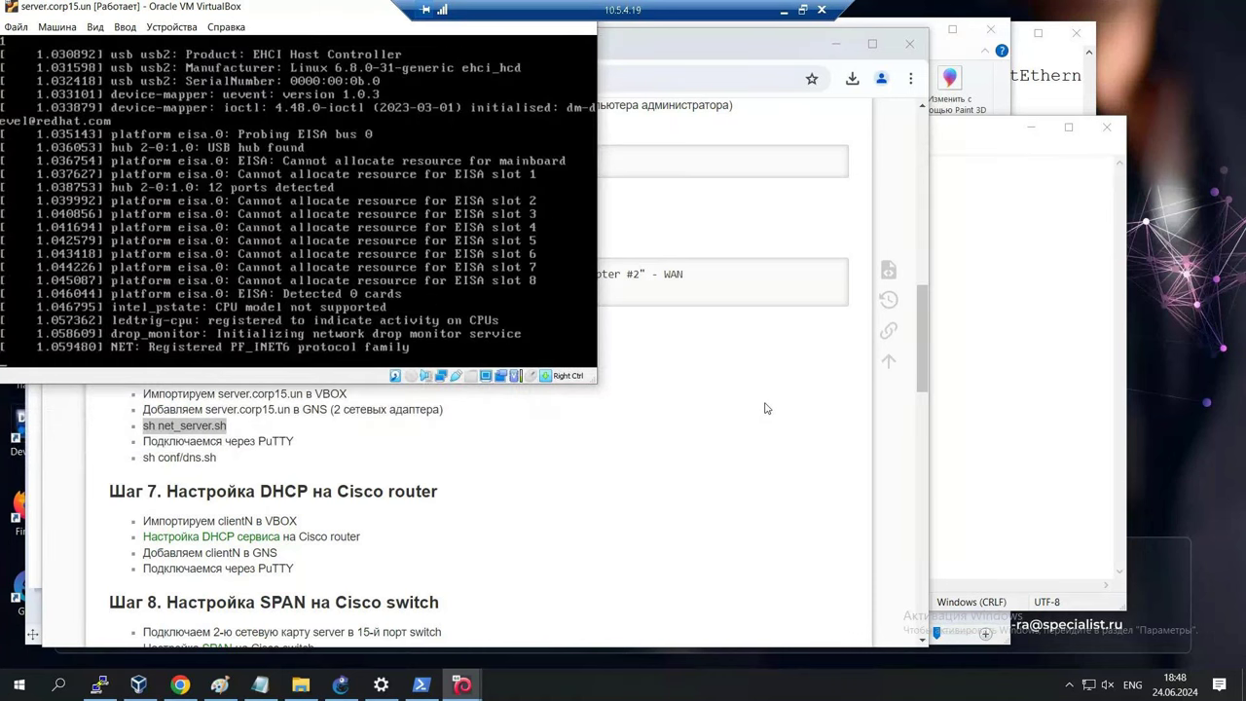
# Step: Start a new PuTTY configuration and enter host address 192.168.15
pyautogui.click(98, 684)
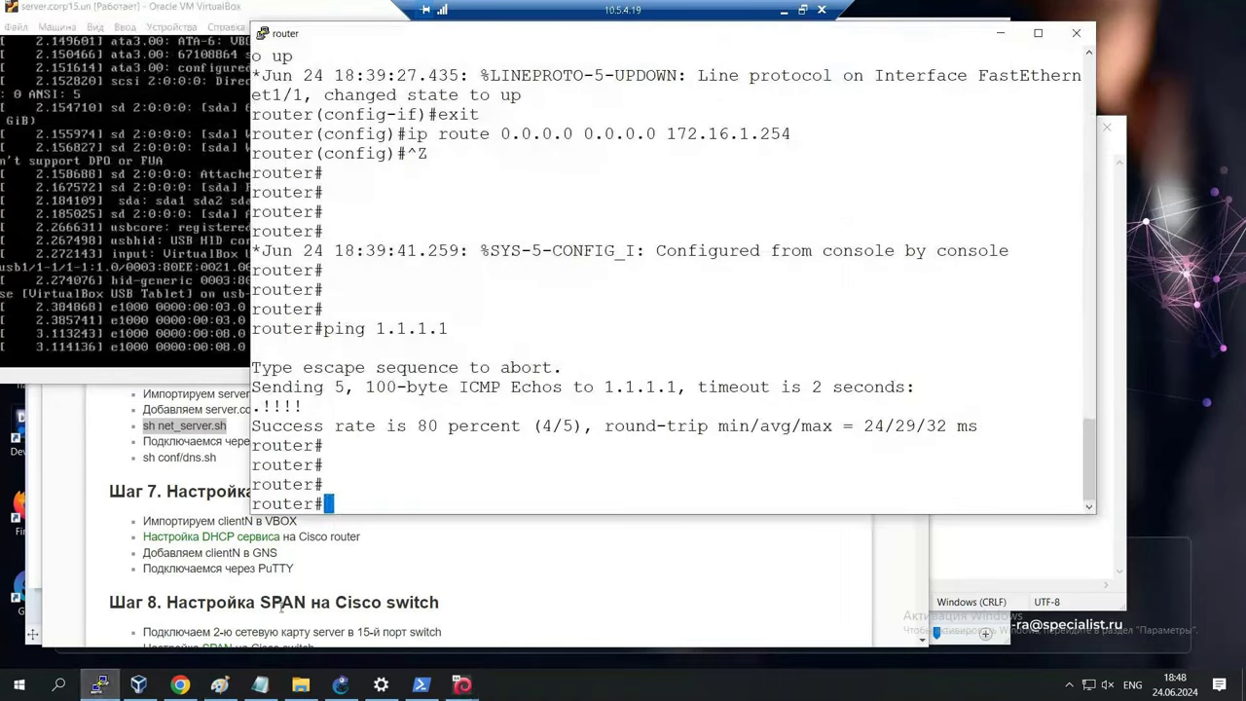
pyautogui.rightClick(99, 684)
pyautogui.click(70, 602)
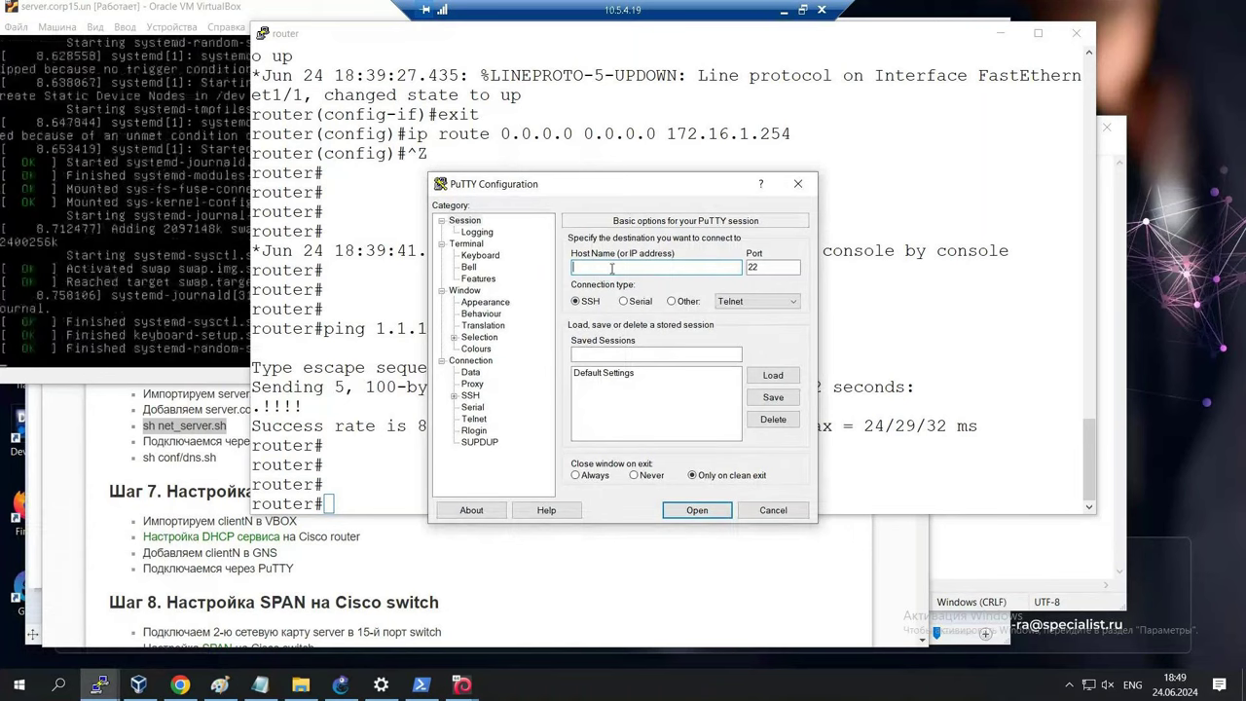
pyautogui.write('192')
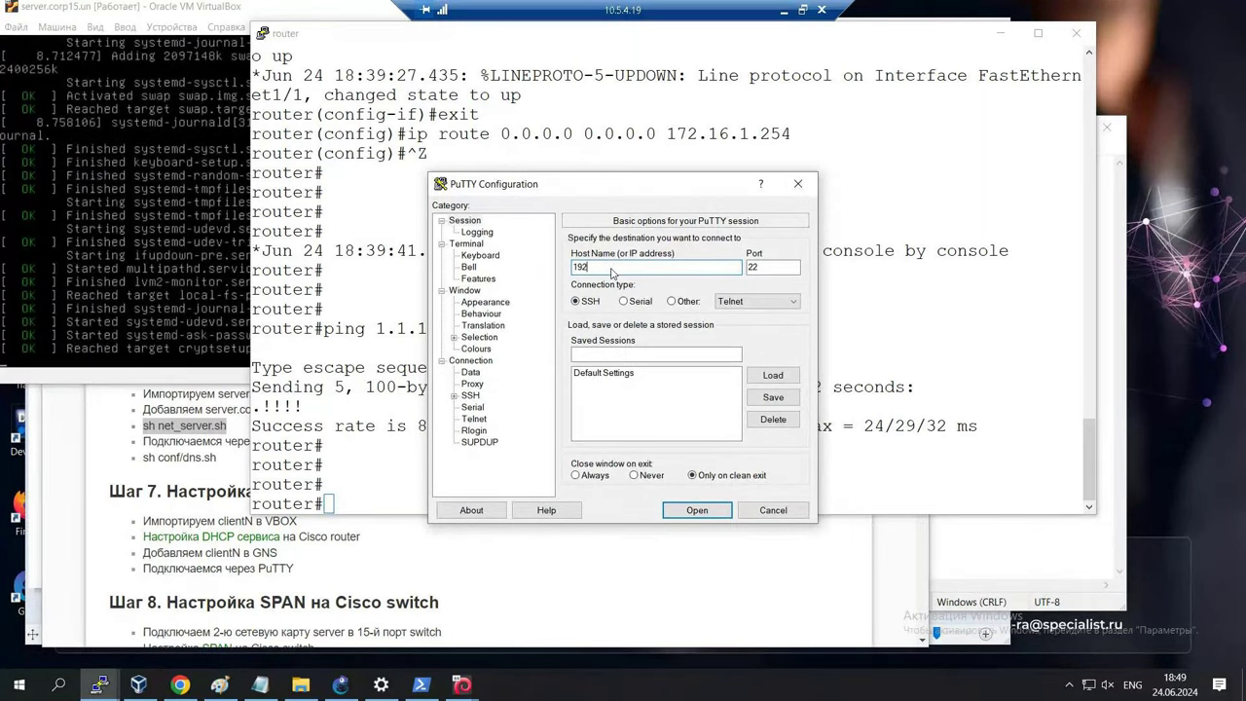
pyautogui.write('.168.1')
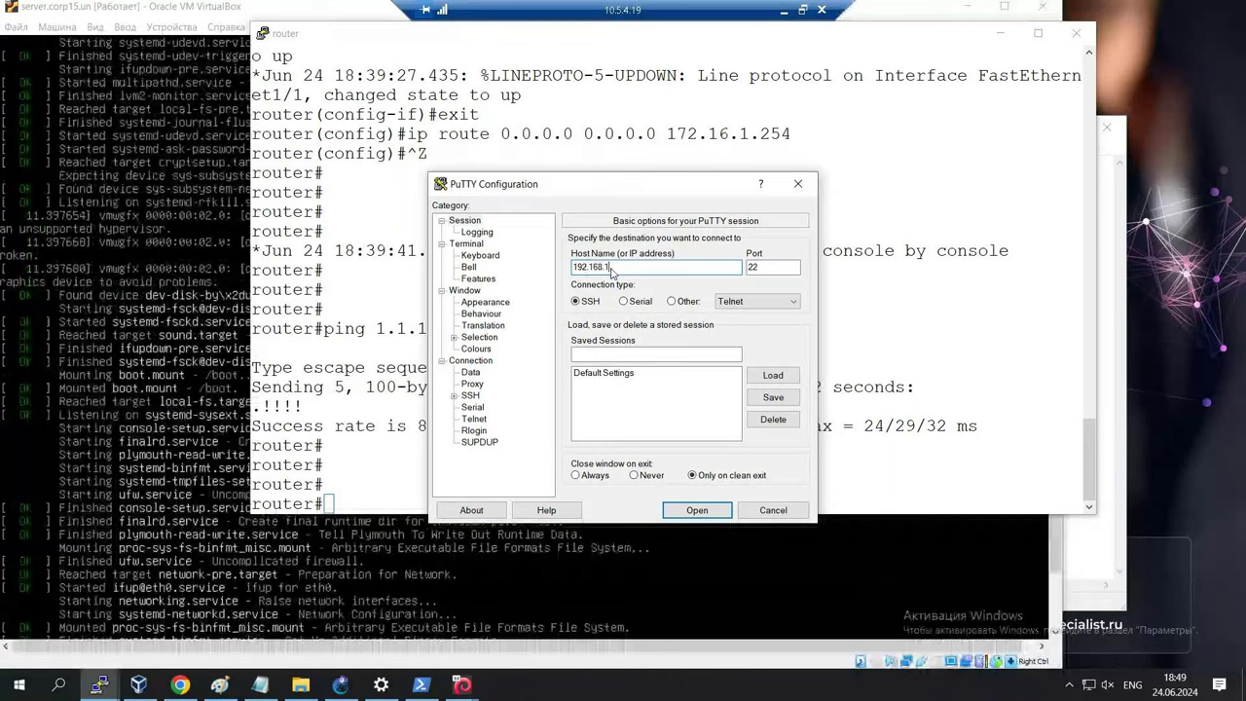
pyautogui.write('5.10')
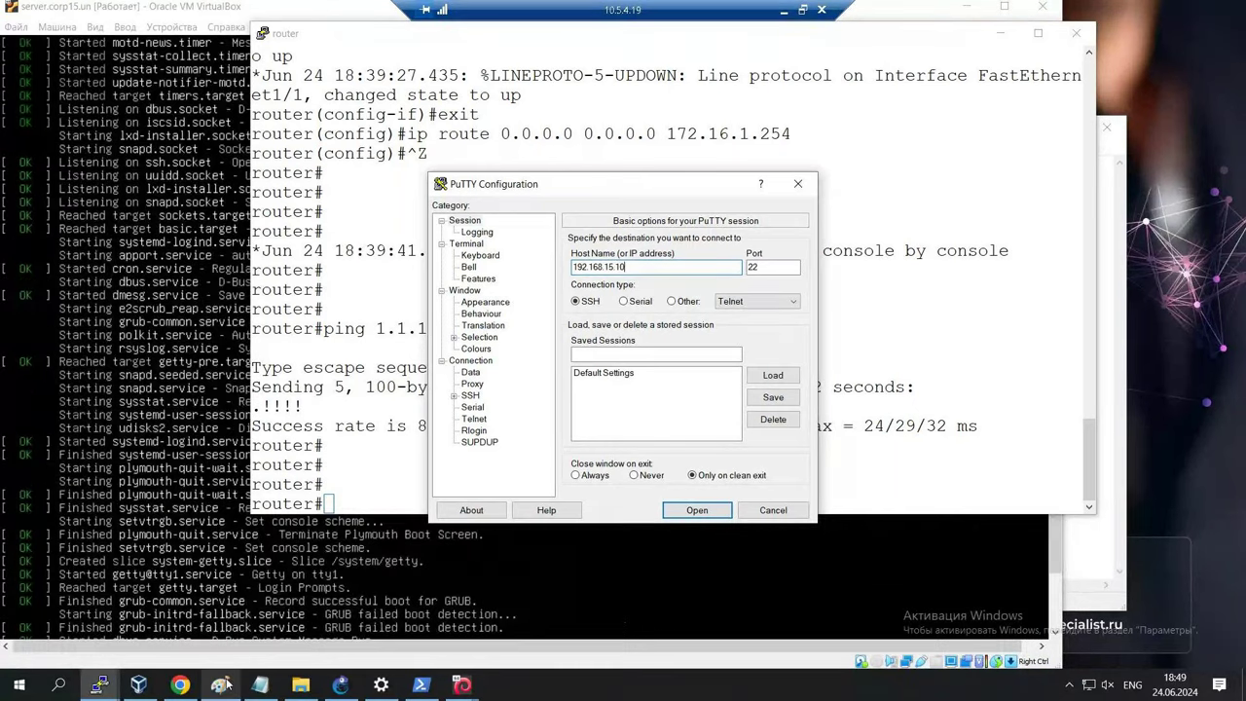
# Step: Add a '.10' text label below the server box in the diagram
pyautogui.click(221, 685)
pyautogui.click(322, 77)
pyautogui.click(661, 228)
pyautogui.write('.1')
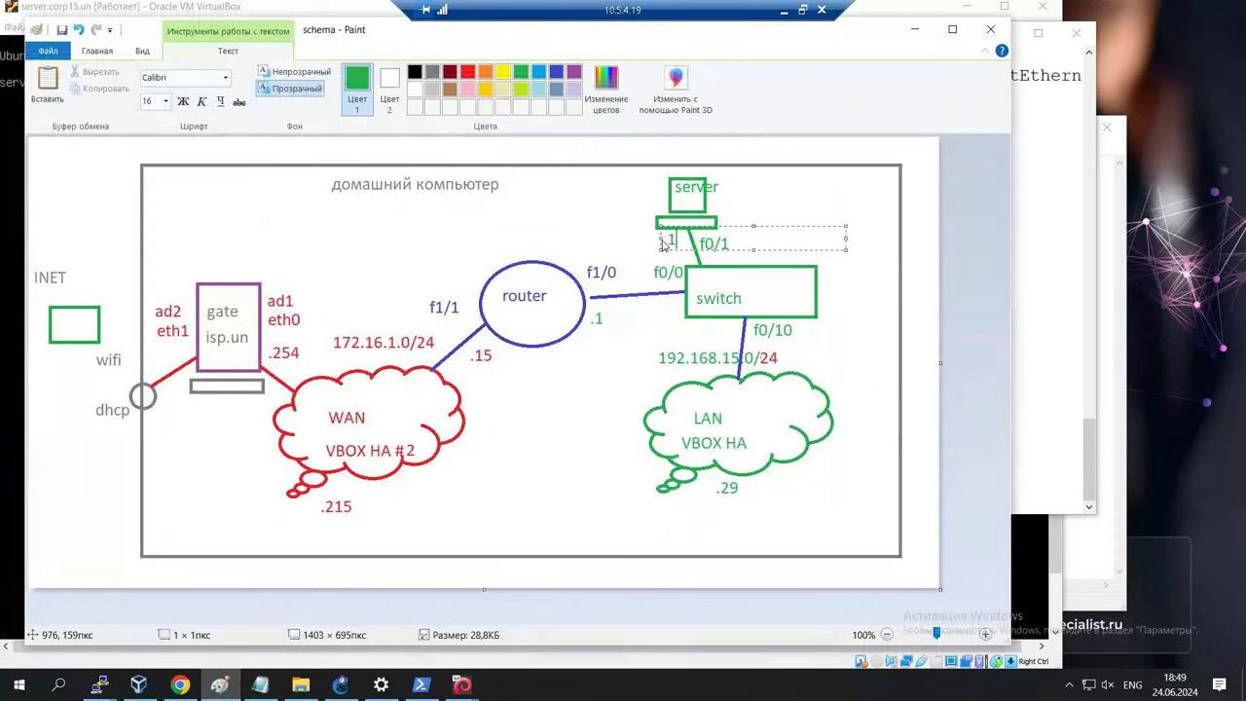
pyautogui.write('0')
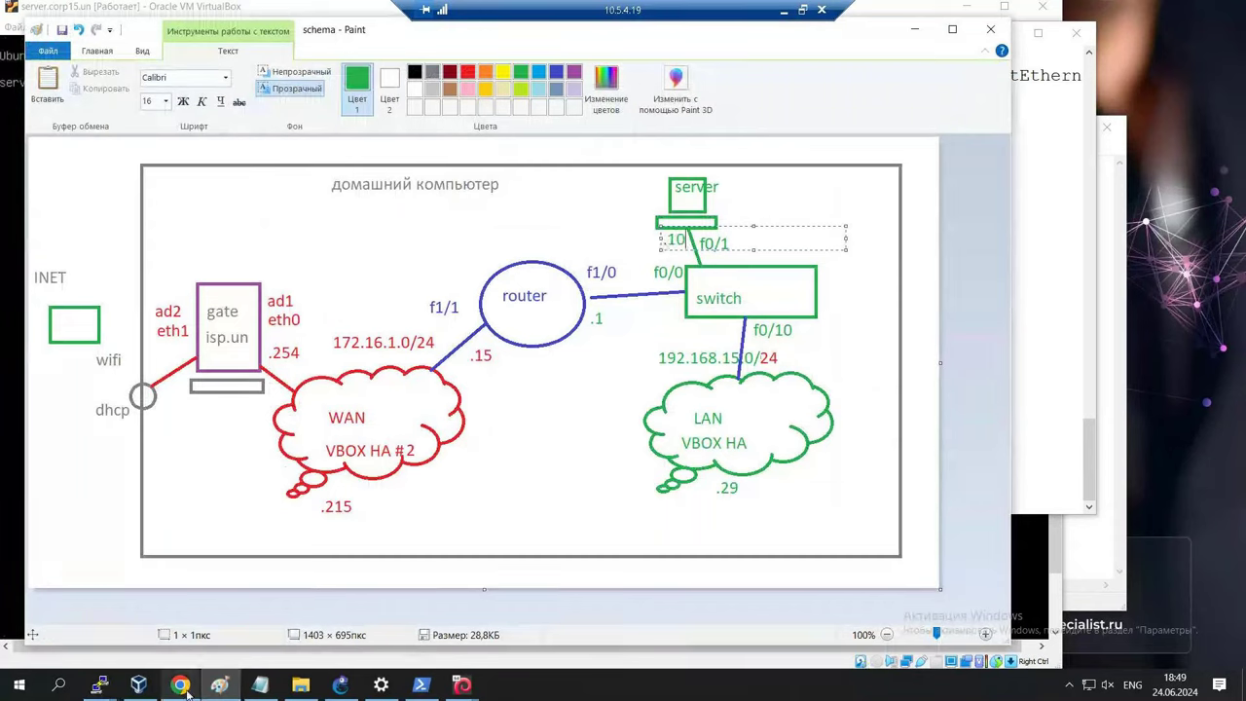
# Step: Save the PuTTY session under the name 'server'
pyautogui.click(342, 685)
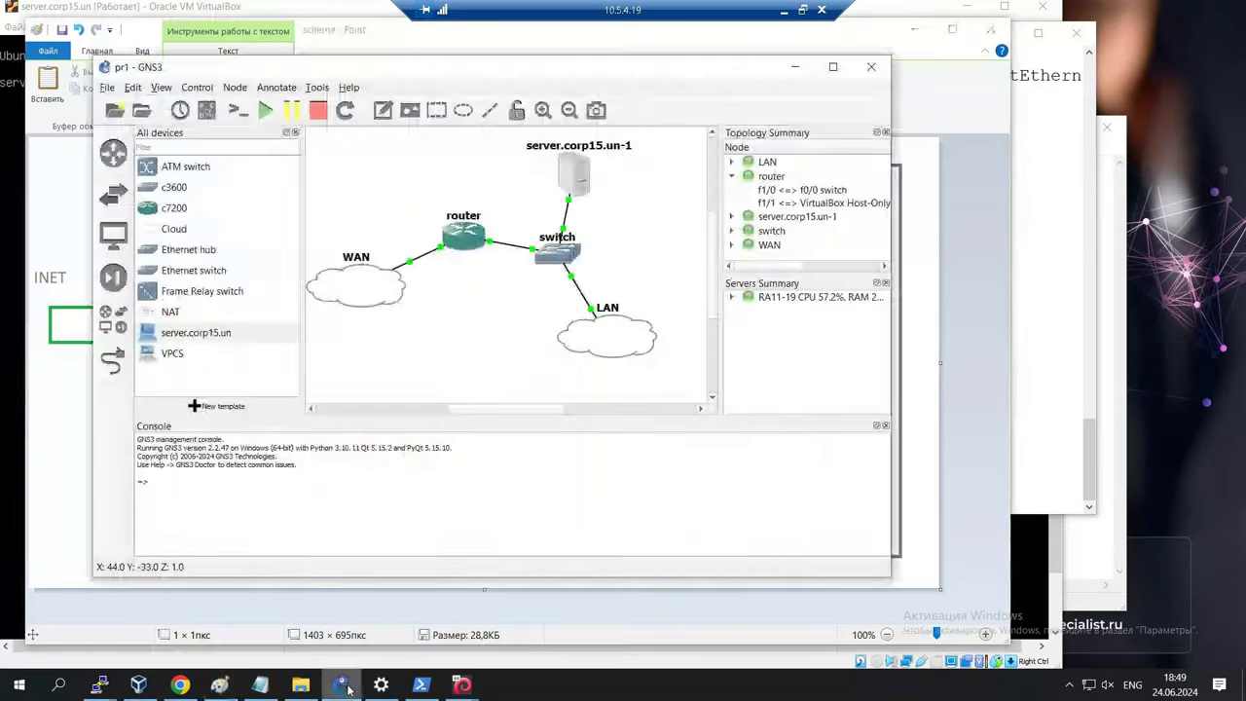
pyautogui.click(99, 687)
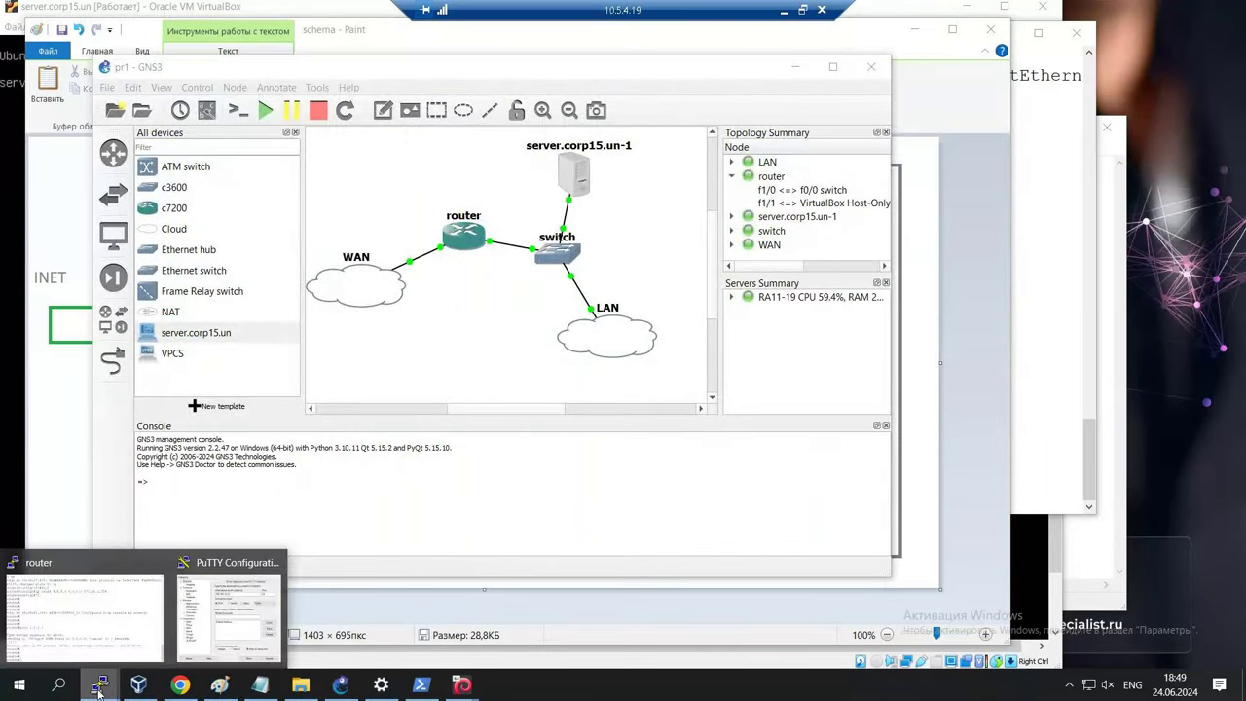
pyautogui.click(198, 624)
pyautogui.click(626, 354)
pyautogui.write('s')
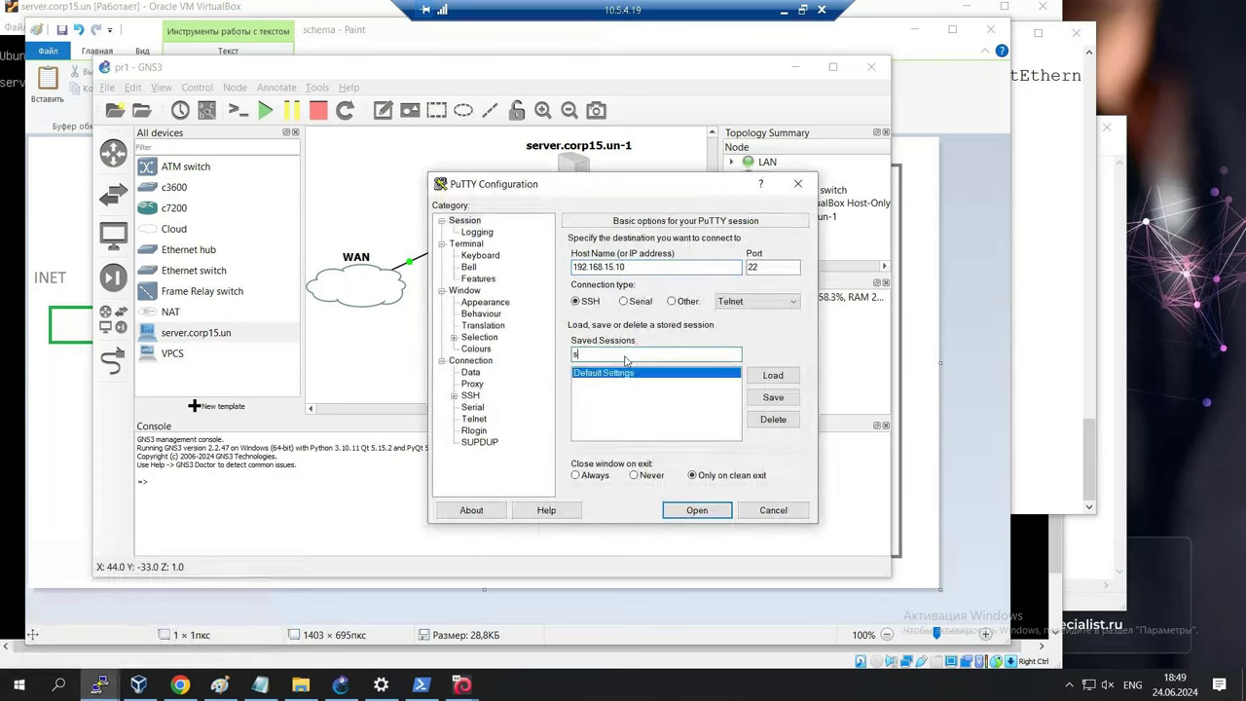
pyautogui.write('erver')
pyautogui.hotkey('alt', 'v')
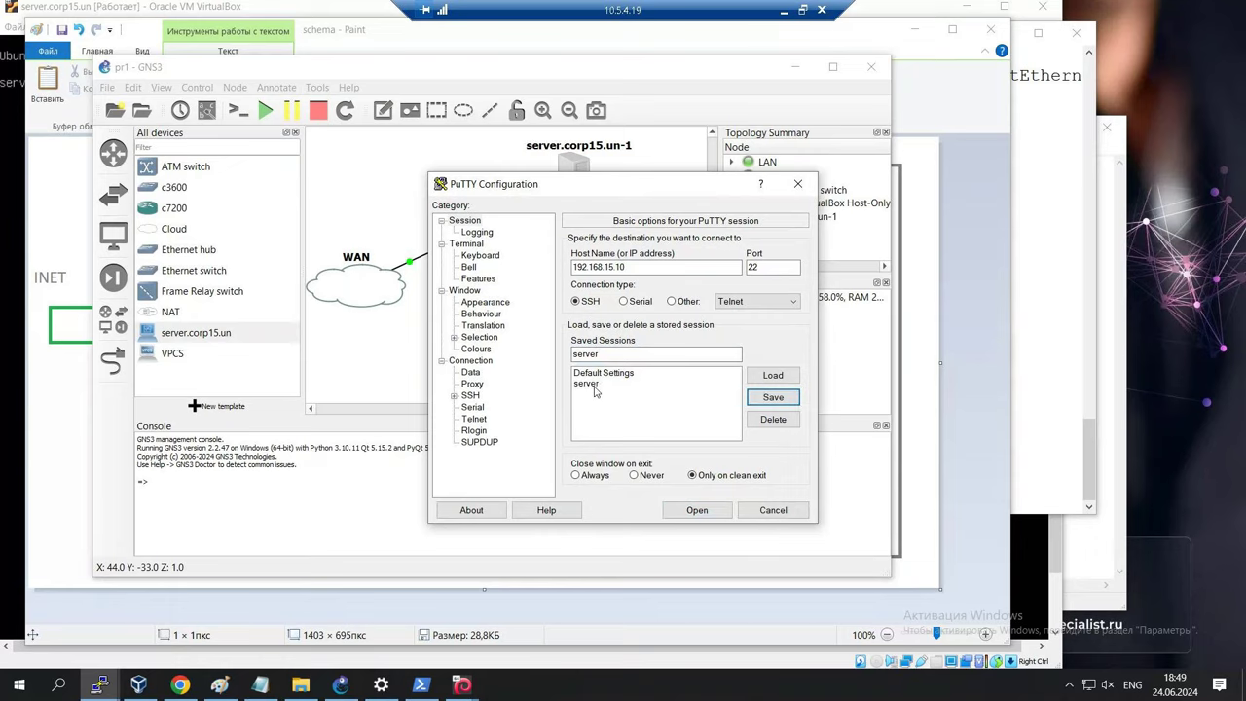
# Step: Open the saved server session and log in as root
pyautogui.doubleClick(599, 384)
pyautogui.write('root')
pyautogui.press('Return')
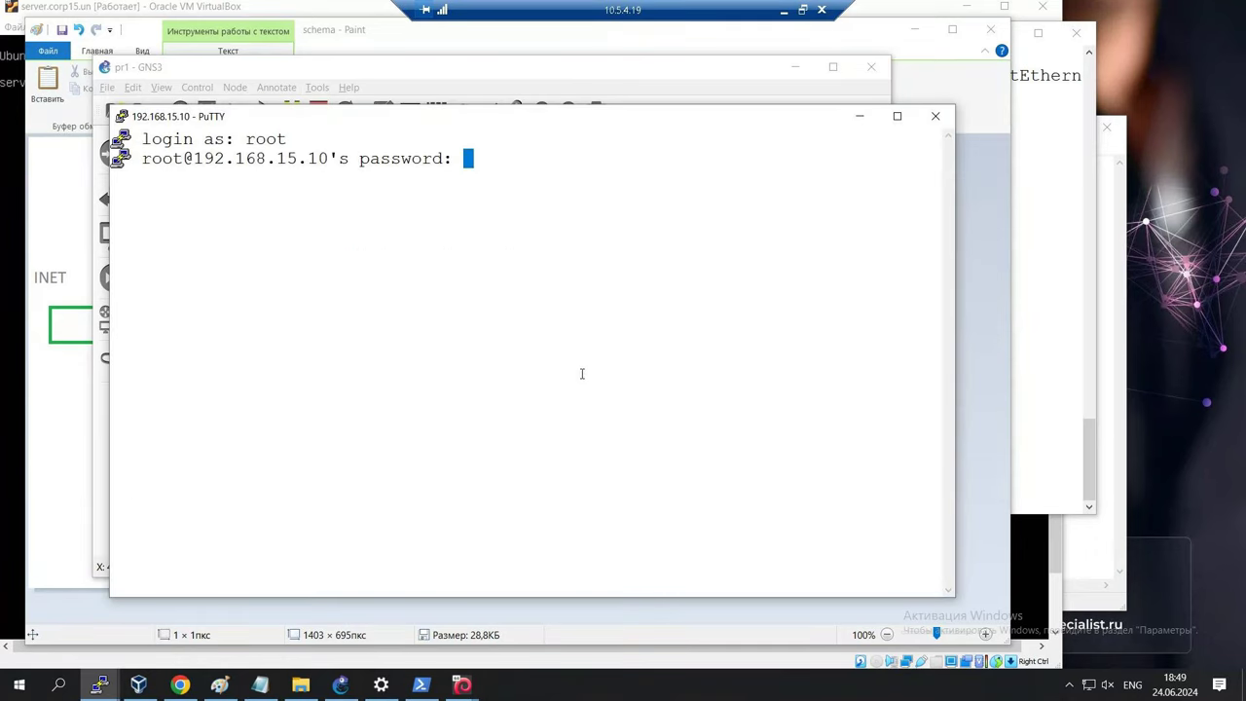
# Step: Submit root's password and ping ya.ru, stopping it to see 0% loss
pyautogui.press('Return')
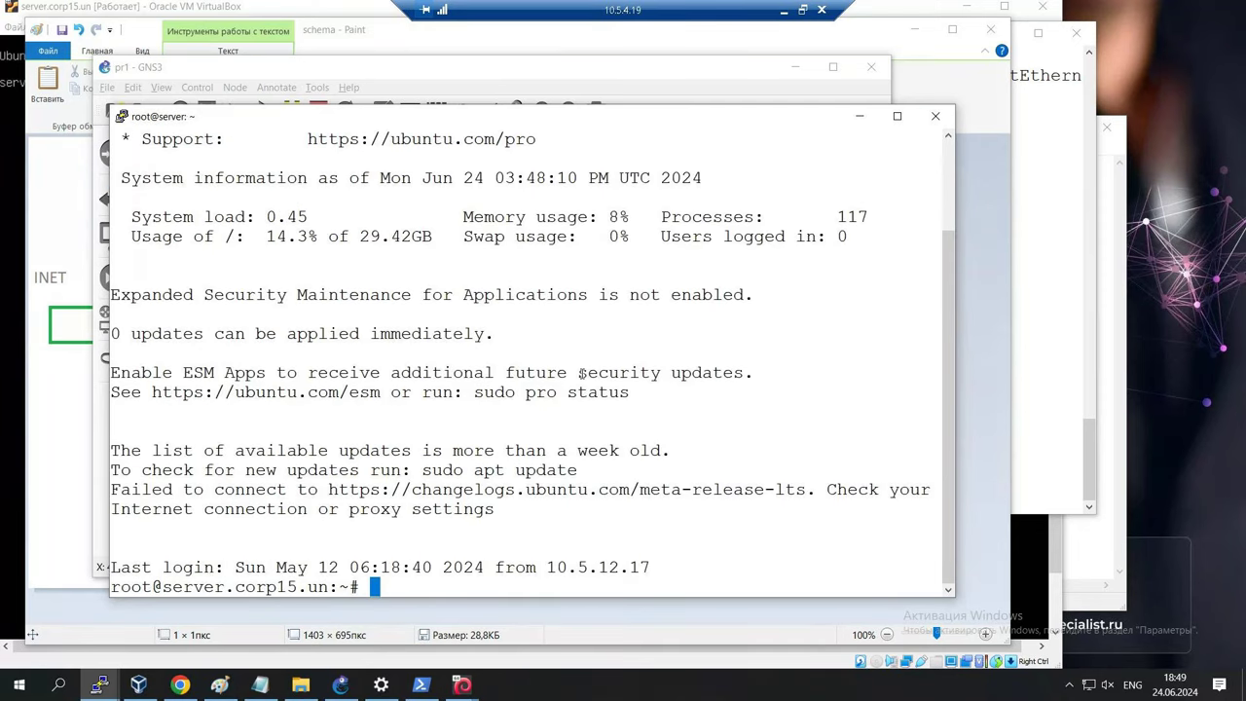
pyautogui.hotkey('ctrl', 'l')
pyautogui.press('Return')
pyautogui.press('Return')
pyautogui.press('Return')
pyautogui.write('ping ya.ru')
pyautogui.press('Return')
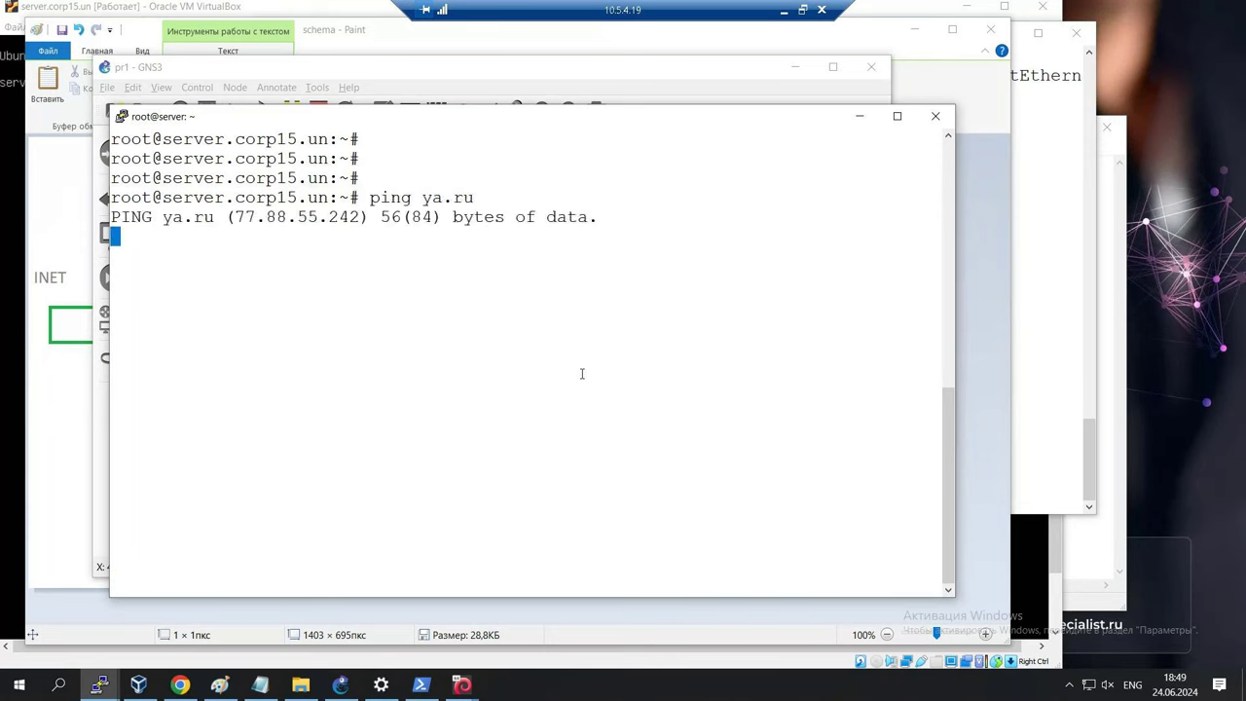
pyautogui.hotkey('ctrl', 'c')
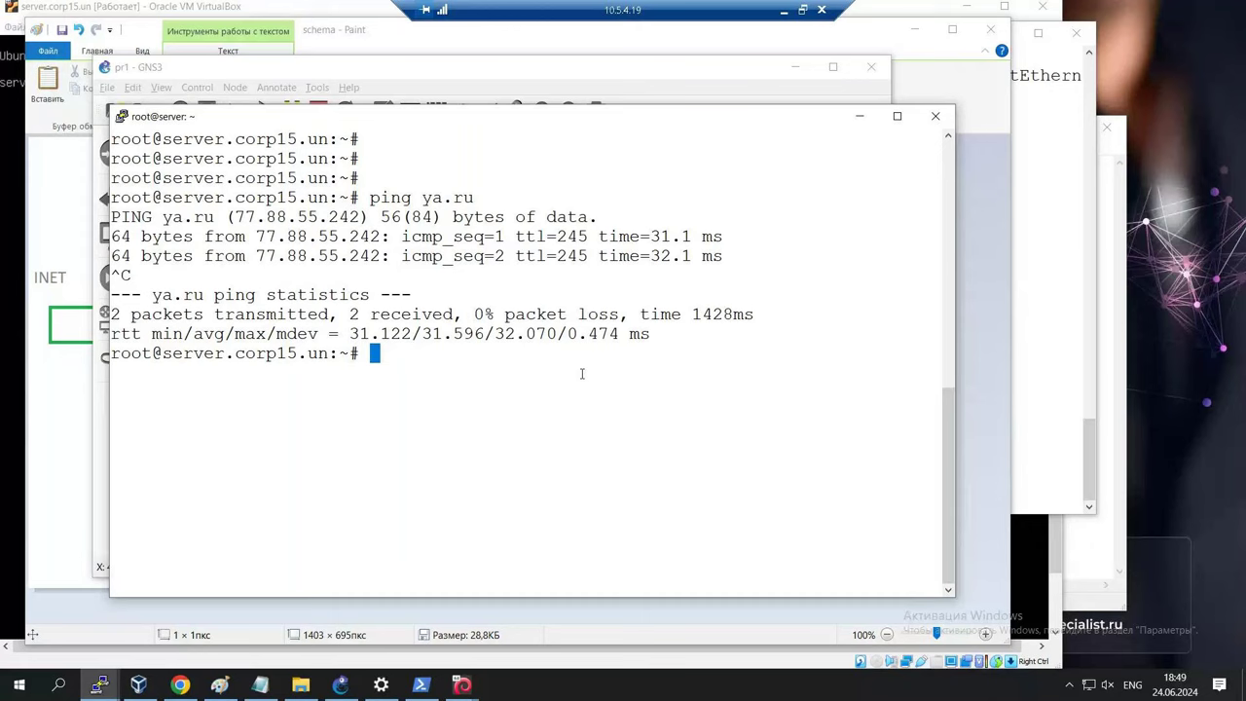
# Step: Display /etc/network/interfaces showing eth0 static 192.168.15.10, gateway 192.168.15.1
pyautogui.write('cat ')
pyautogui.write('/cat/')
pyautogui.write('ne')
pyautogui.write('w')
pyautogui.write('s')
pyautogui.press('BackSpace')
pyautogui.press('BackSpace')
pyautogui.press('BackSpace')
pyautogui.press('BackSpace')
pyautogui.press('BackSpace')
pyautogui.press('BackSpace')
pyautogui.press('BackSpace')
pyautogui.press('BackSpace')
pyautogui.write('et')
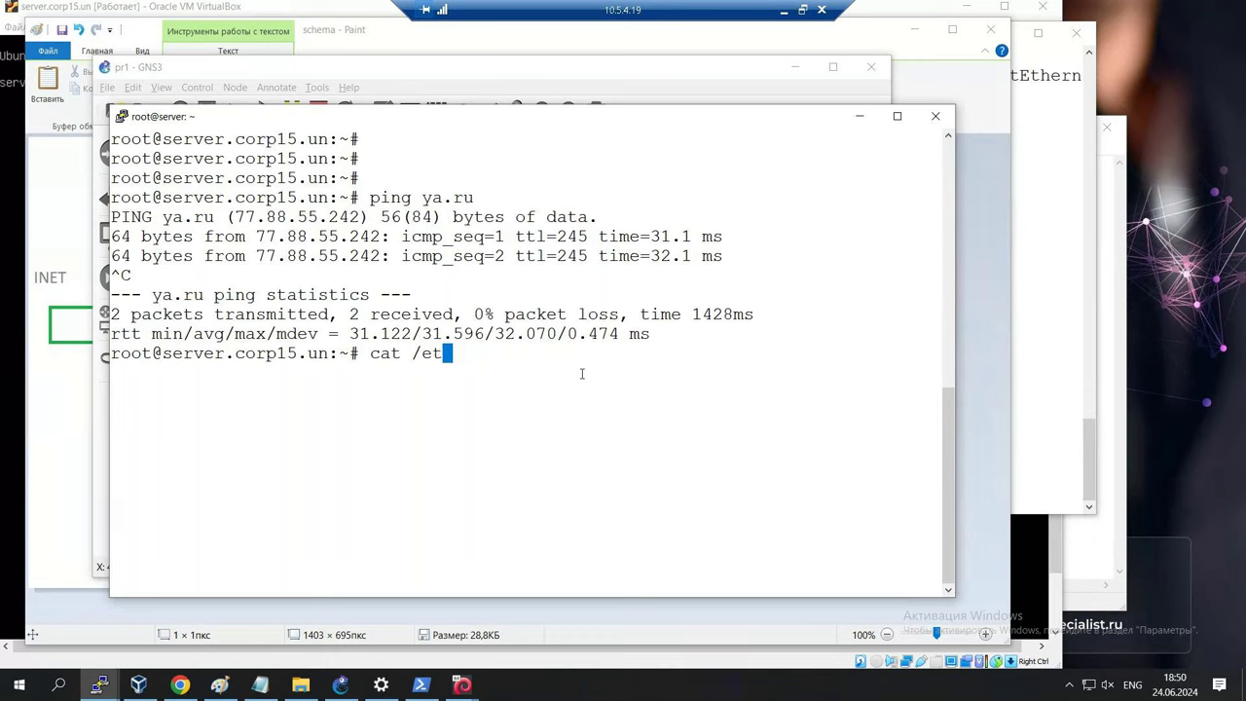
pyautogui.write('c/net')
pyautogui.press('Tab')
pyautogui.write('i')
pyautogui.press('Tab')
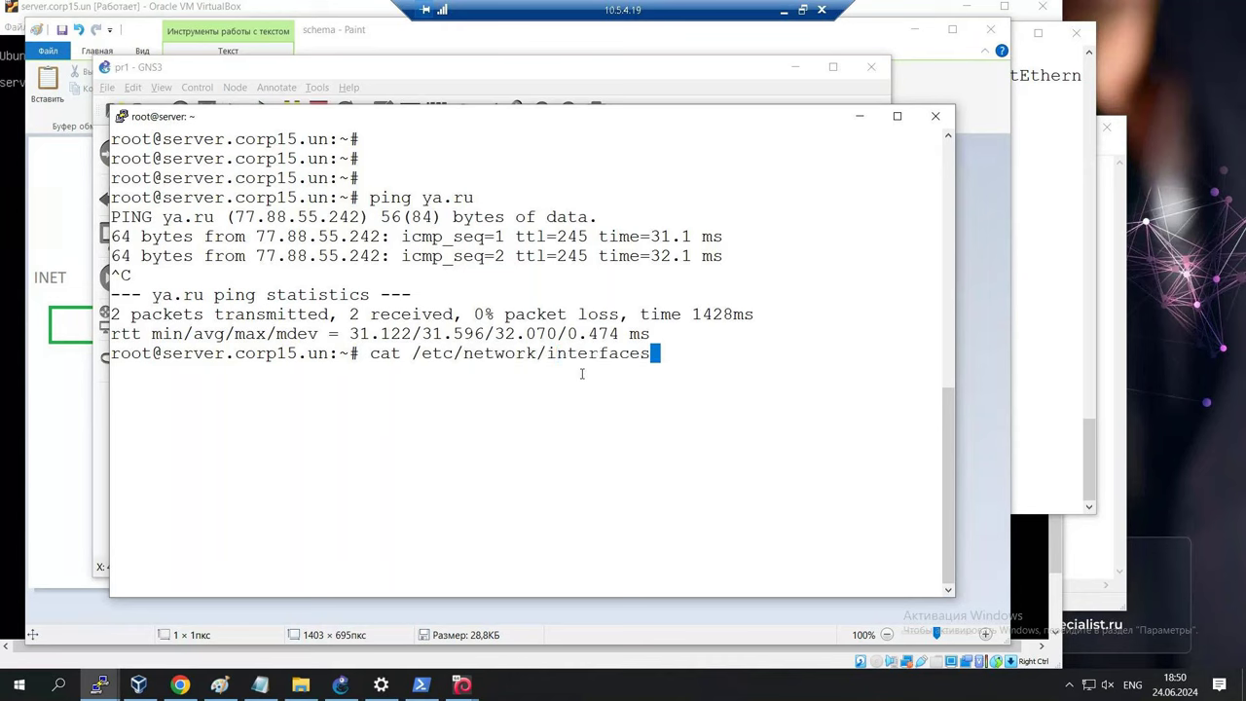
pyautogui.press('Return')
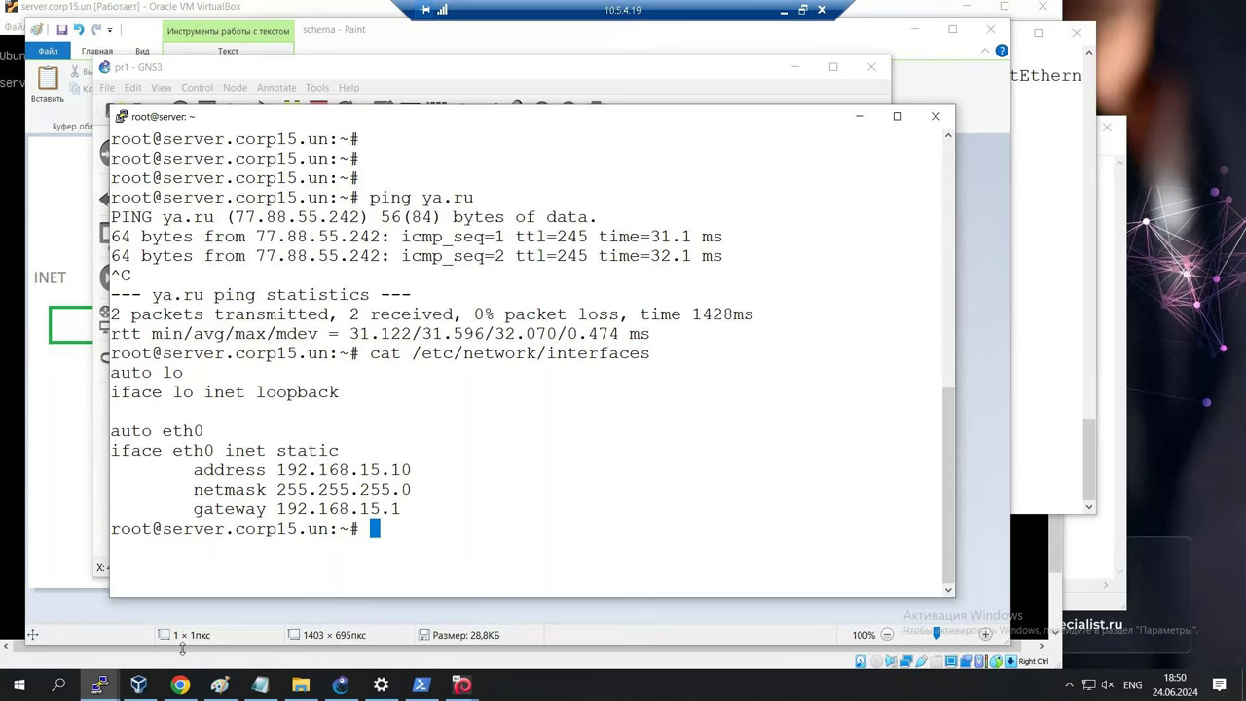
# Step: Bring the server terminal forward, then the wiki guide in Chrome
pyautogui.click(116, 676)
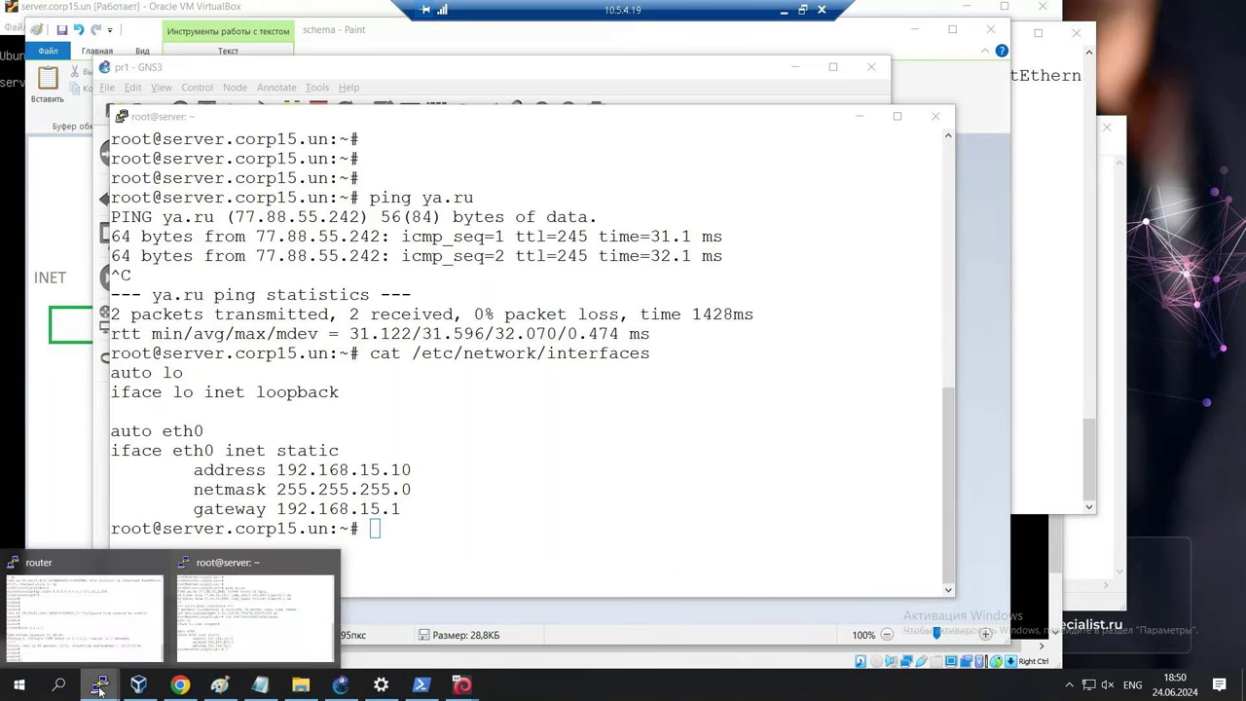
pyautogui.moveTo(219, 632)
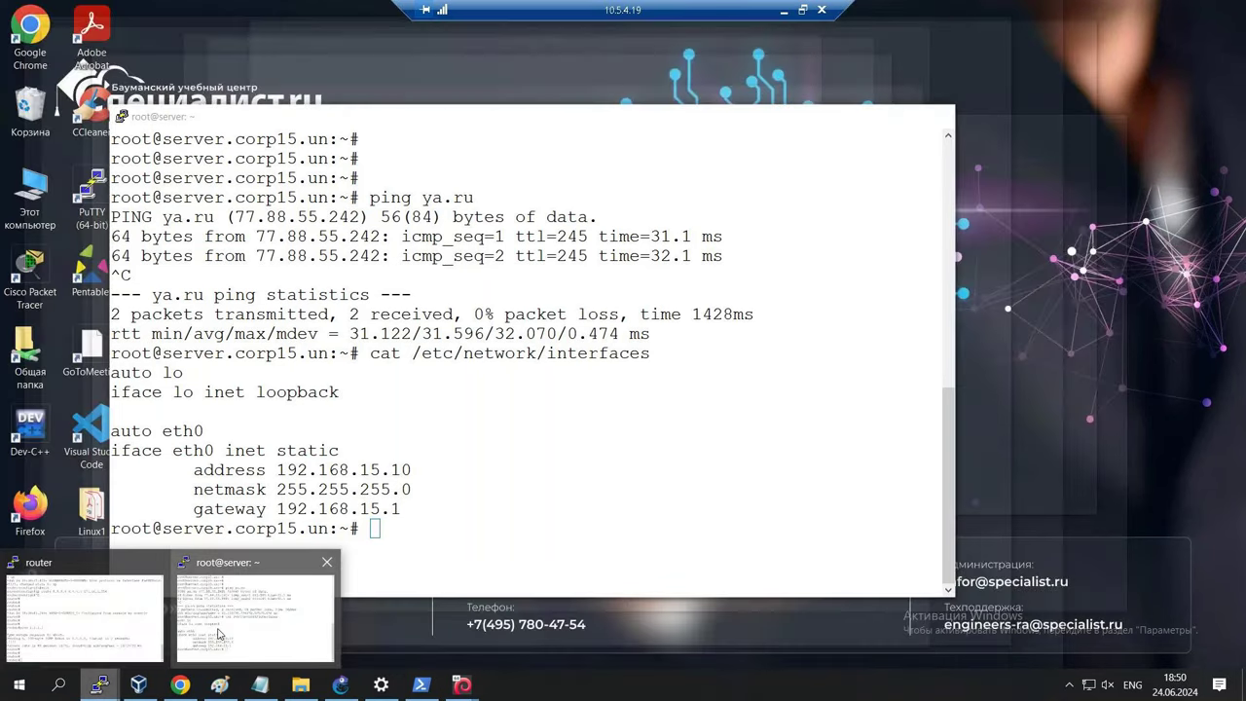
pyautogui.click(219, 633)
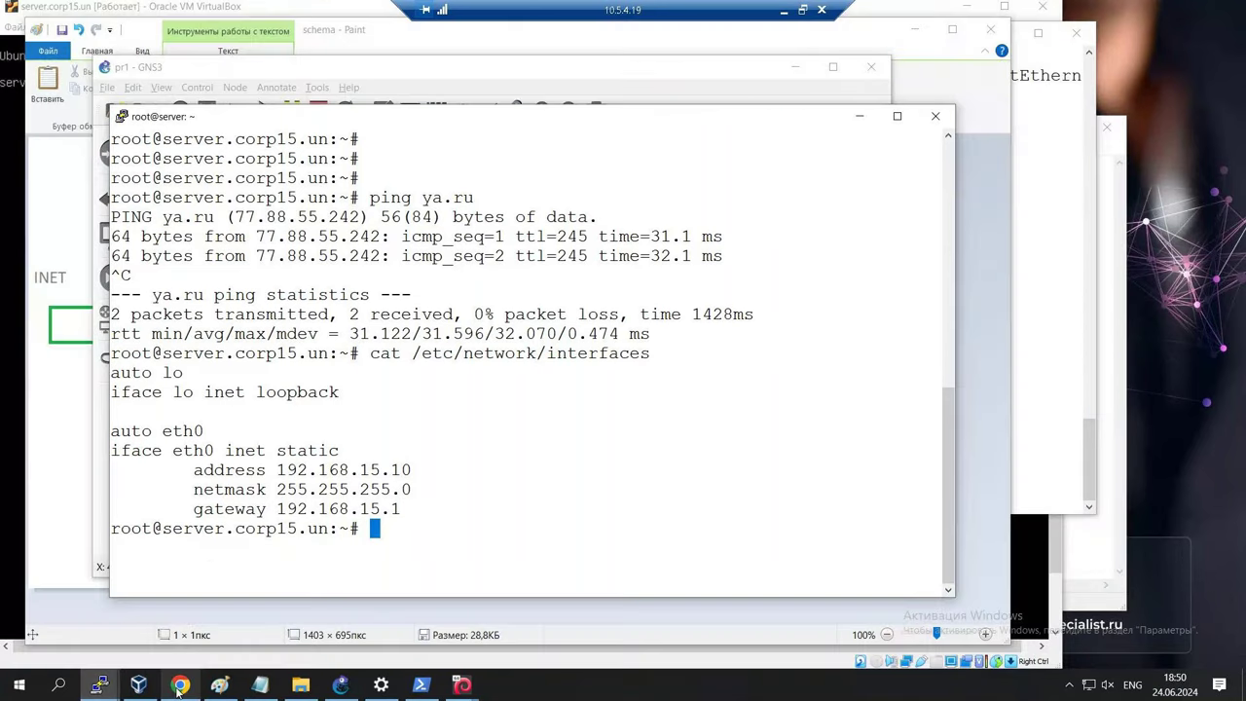
pyautogui.click(180, 684)
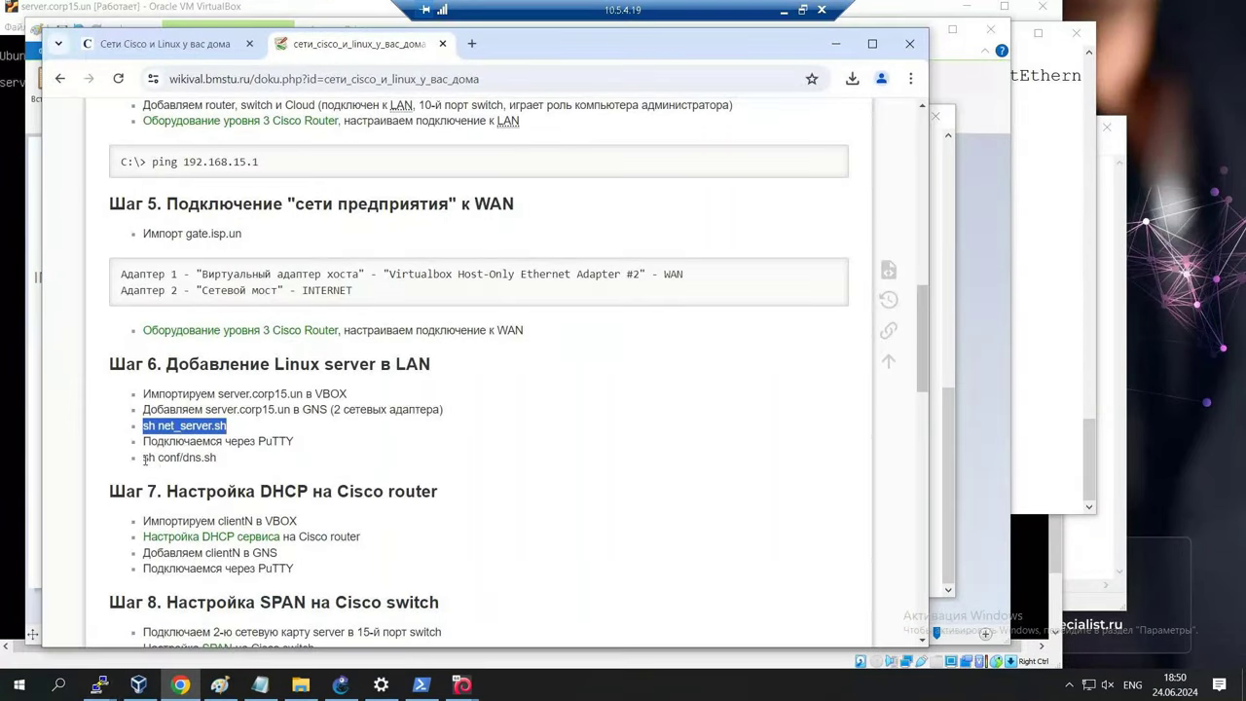
# Step: Run 'sh conf/dns.sh' on the server terminal with X set to 15
pyautogui.moveTo(143, 458); pyautogui.dragTo(231, 458)
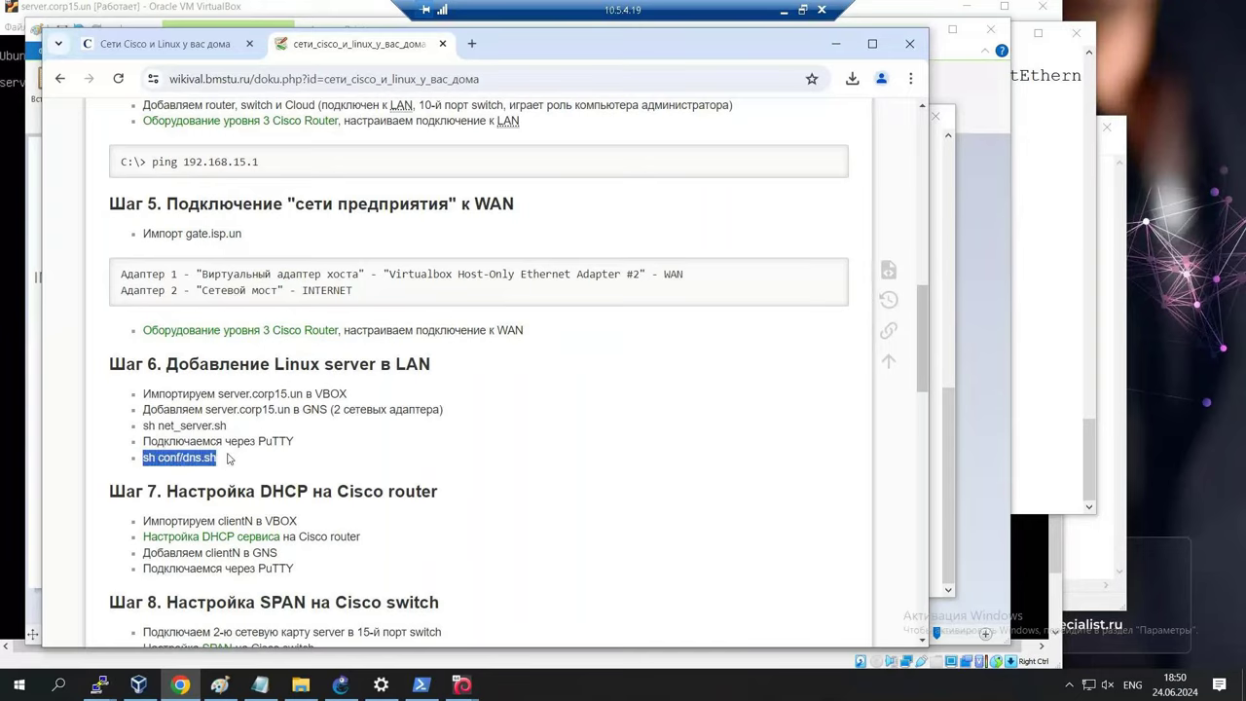
pyautogui.hotkey('alt', 'Tab')
pyautogui.hotkey('ctrl', 'l')
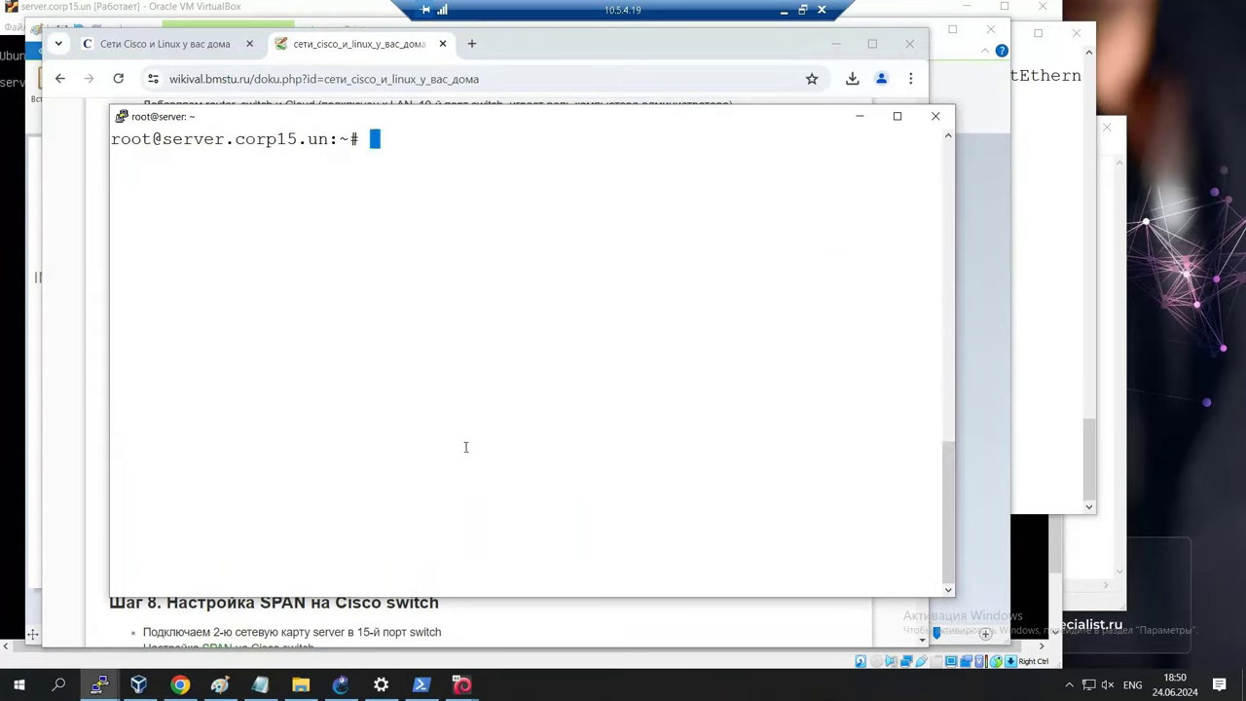
pyautogui.rightClick(467, 445)
pyautogui.press('Return')
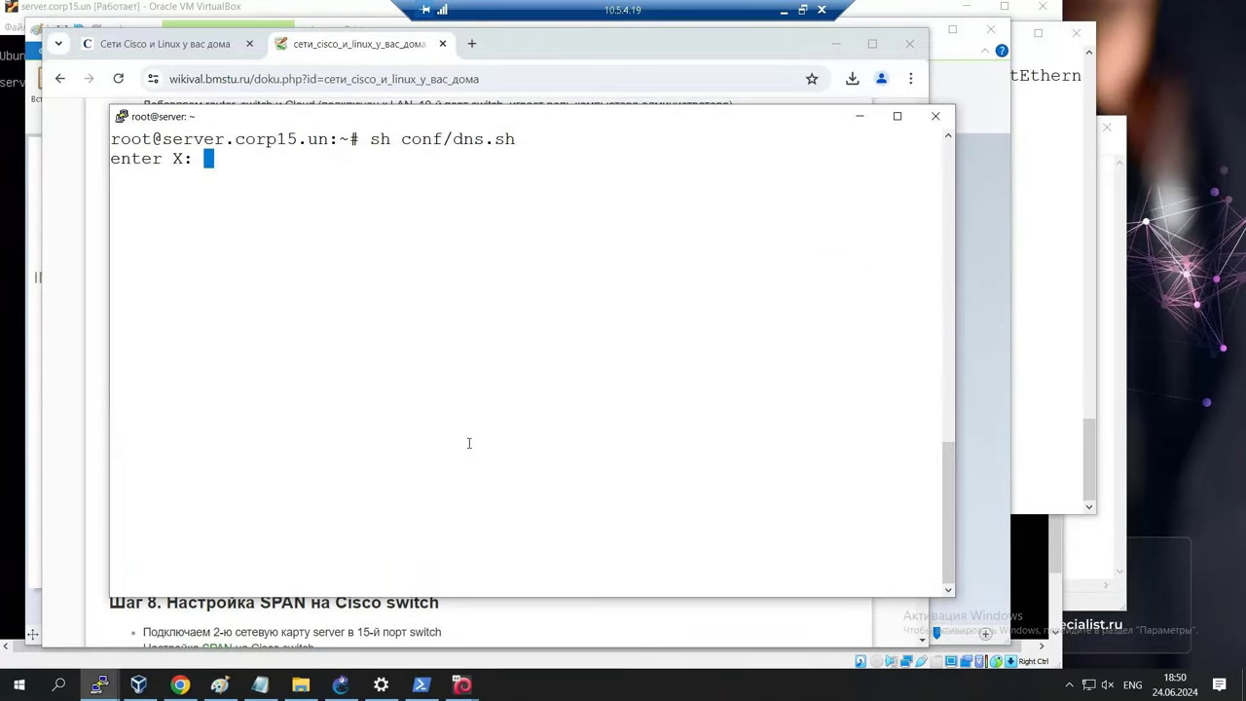
pyautogui.write('15')
pyautogui.press('Return')
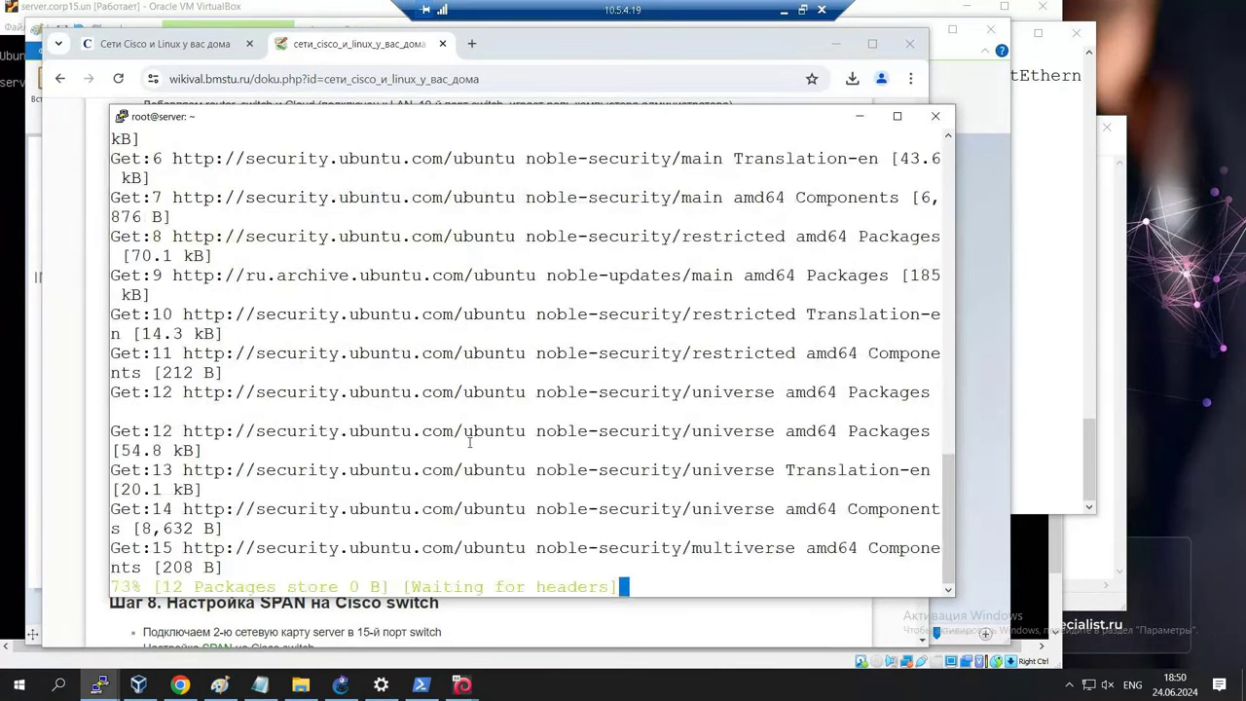
# Step: Bring the GNS3 pr1 project back in front
pyautogui.click(167, 603)
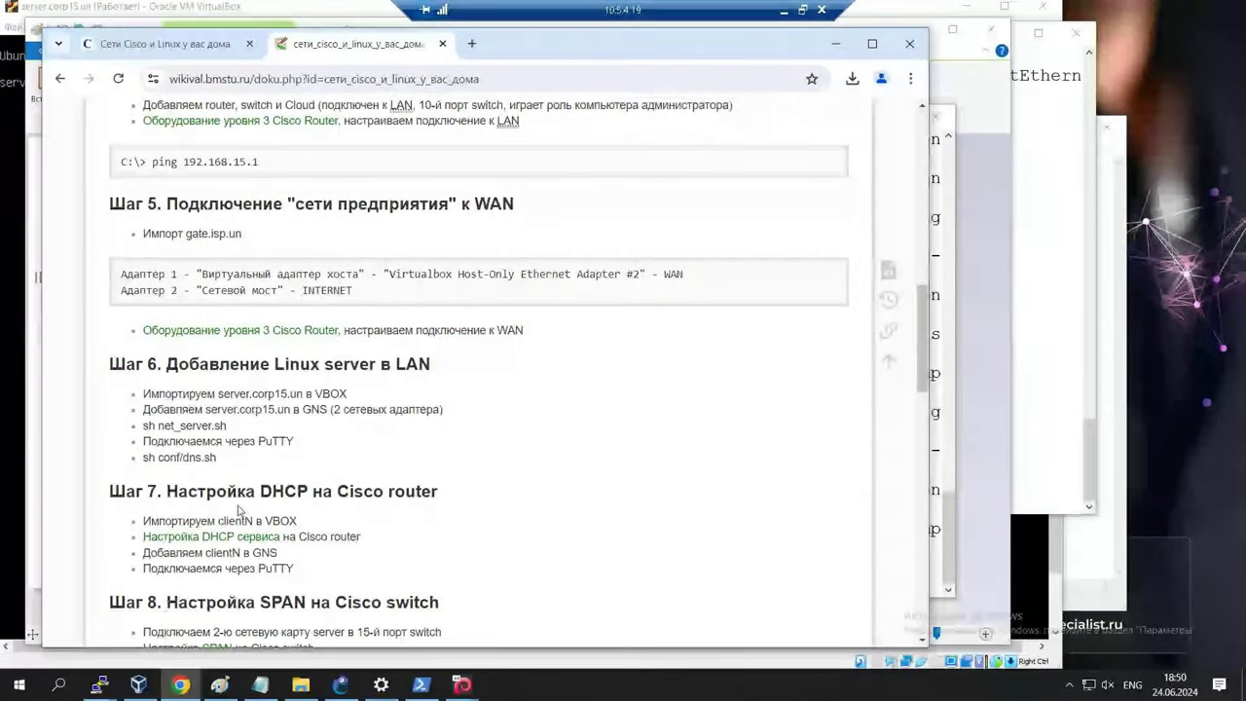
pyautogui.scroll(-2, 238, 514)
pyautogui.click(341, 689)
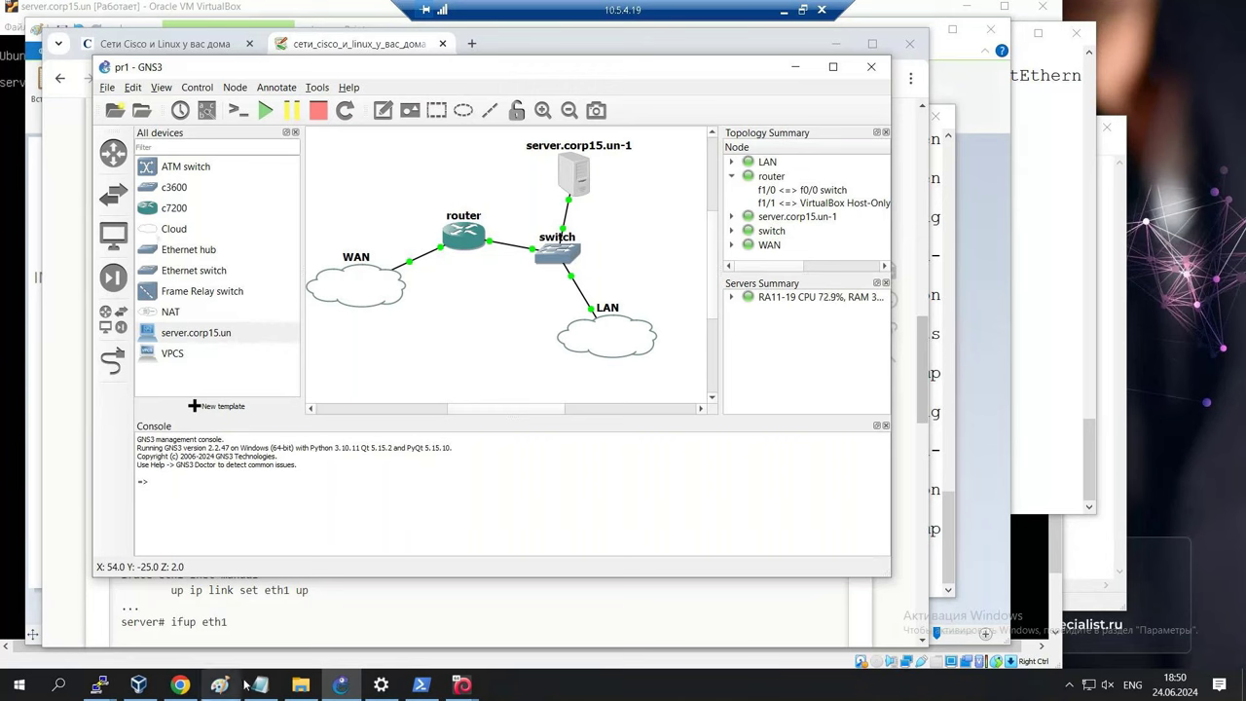
# Step: Import the WinClient10LTSB2016 appliance from Downloads, naming the virtual machine clientN
pyautogui.click(301, 687)
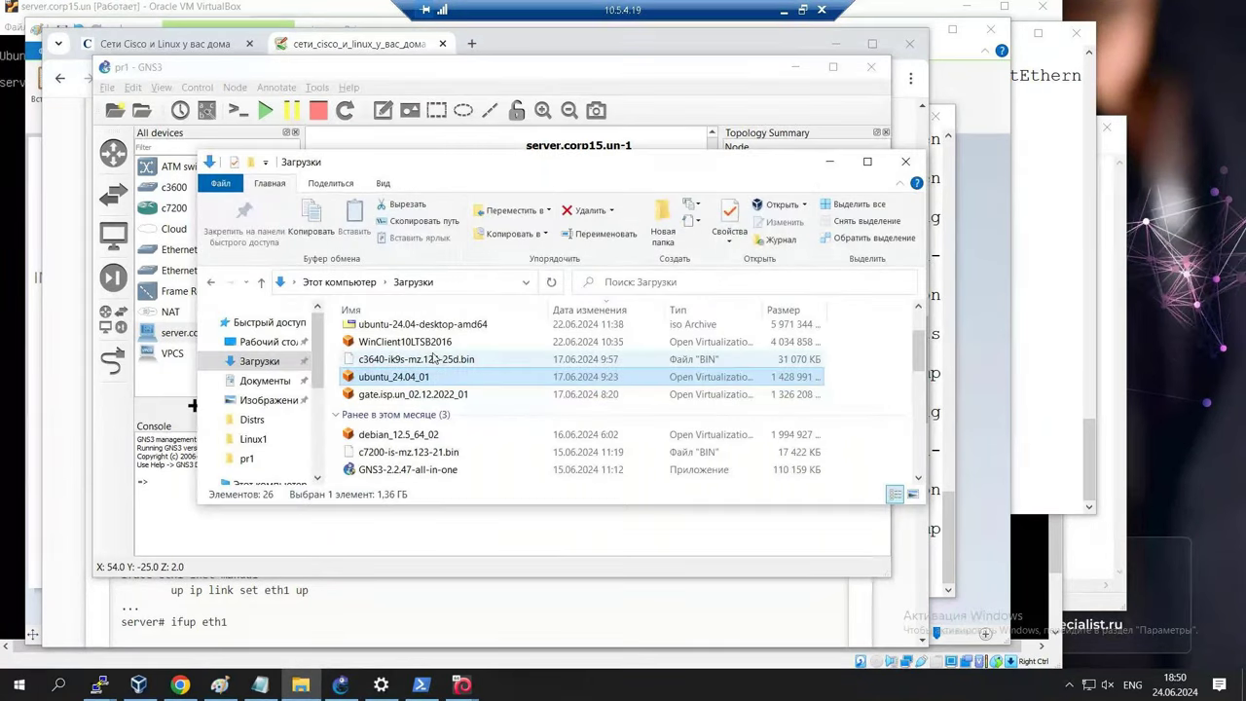
pyautogui.doubleClick(432, 345)
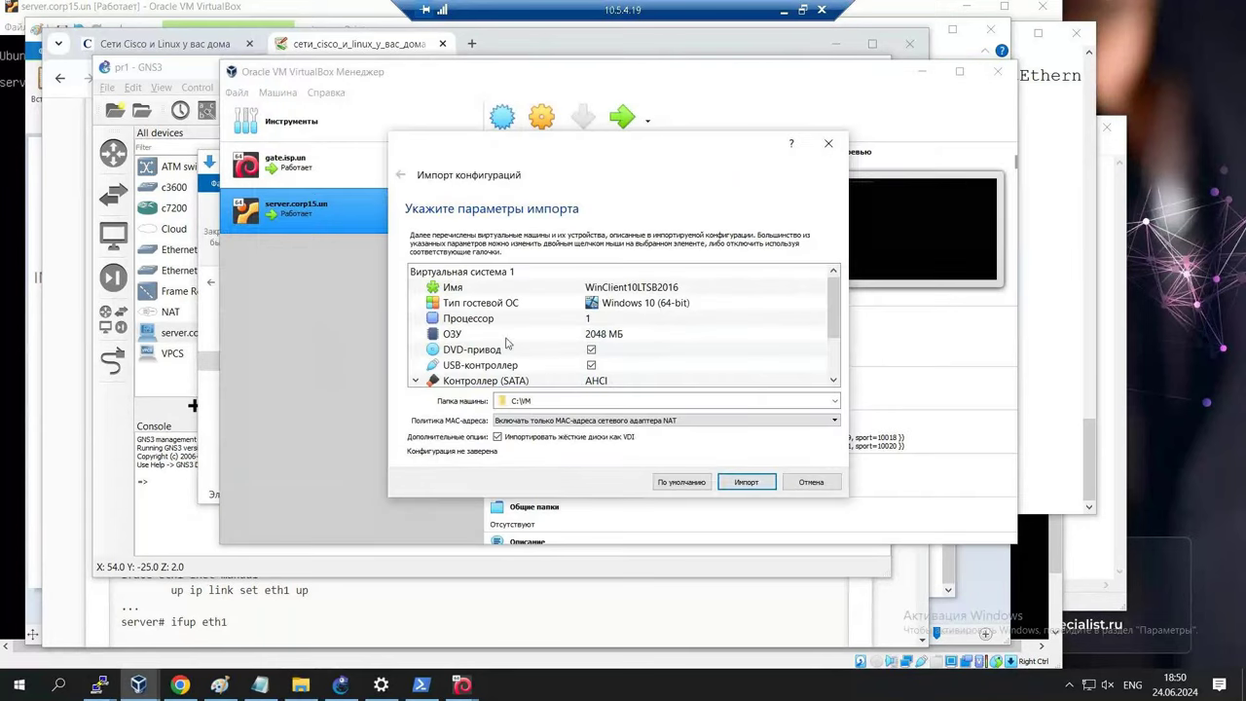
pyautogui.click(626, 288)
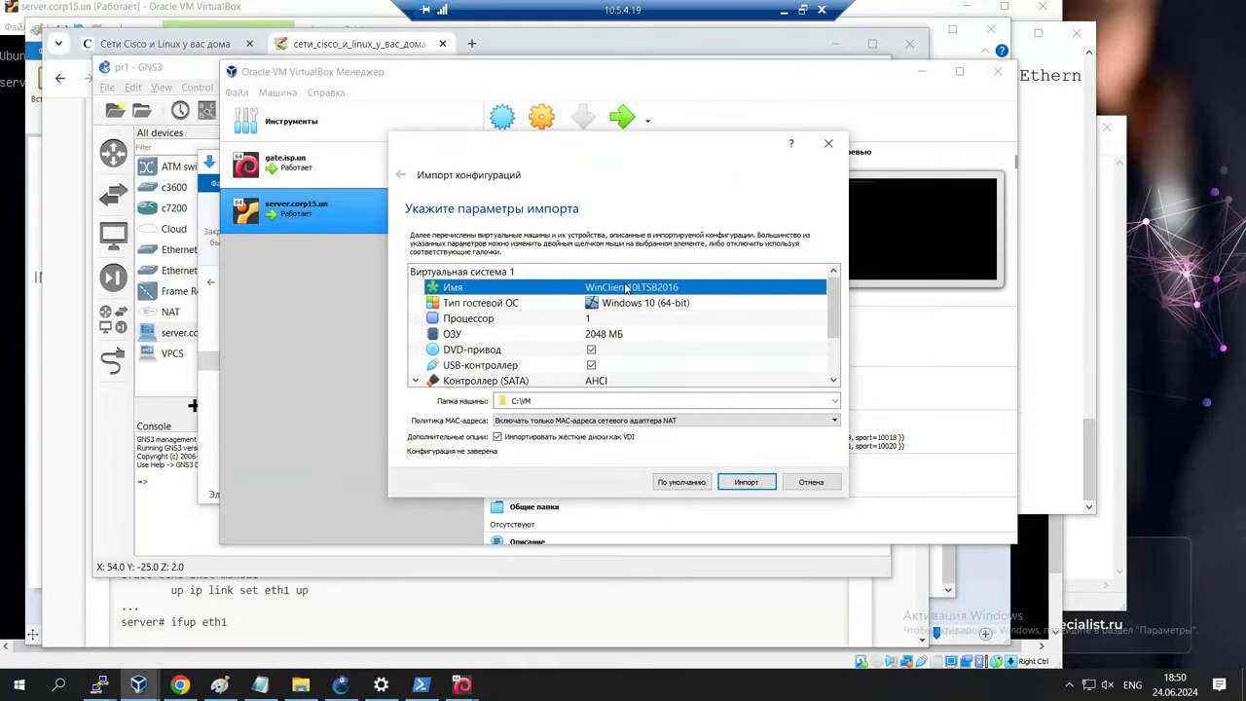
pyautogui.write('clientN')
pyautogui.click(664, 330)
# Step: Give clientN 2 processors, start the import, and pick blue in the Paint schema
pyautogui.click(664, 330)
pyautogui.write('2')
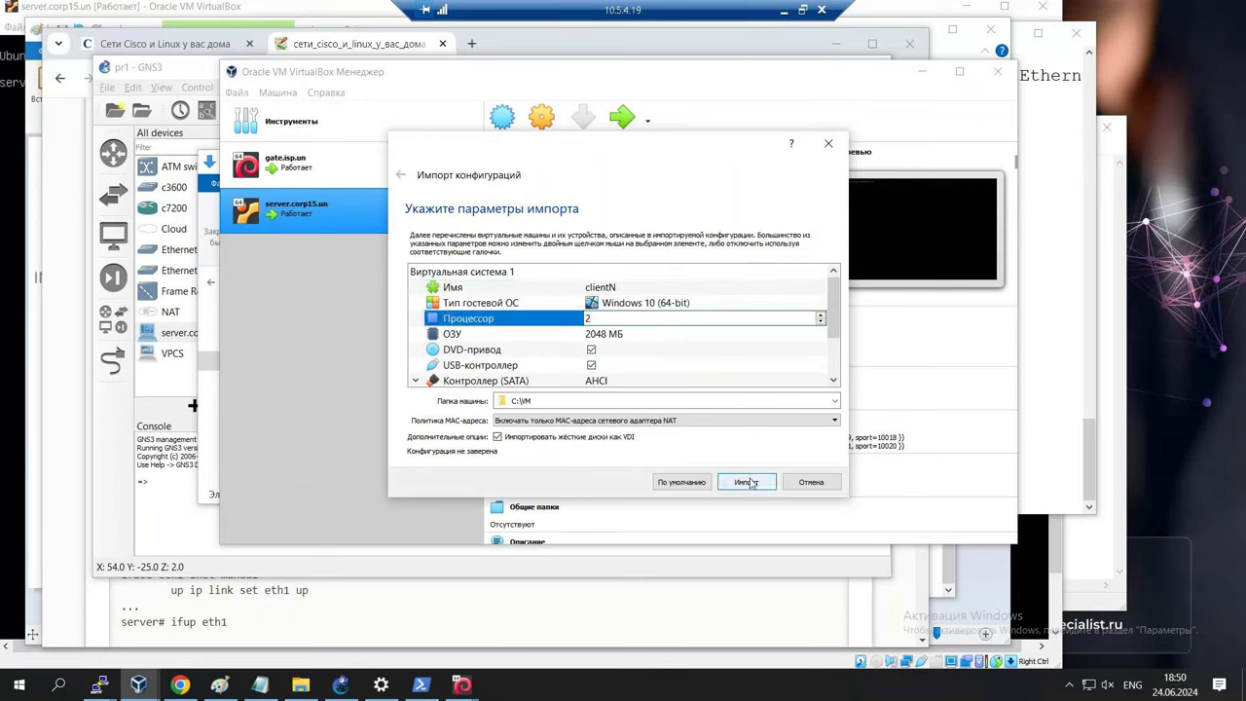
pyautogui.click(748, 482)
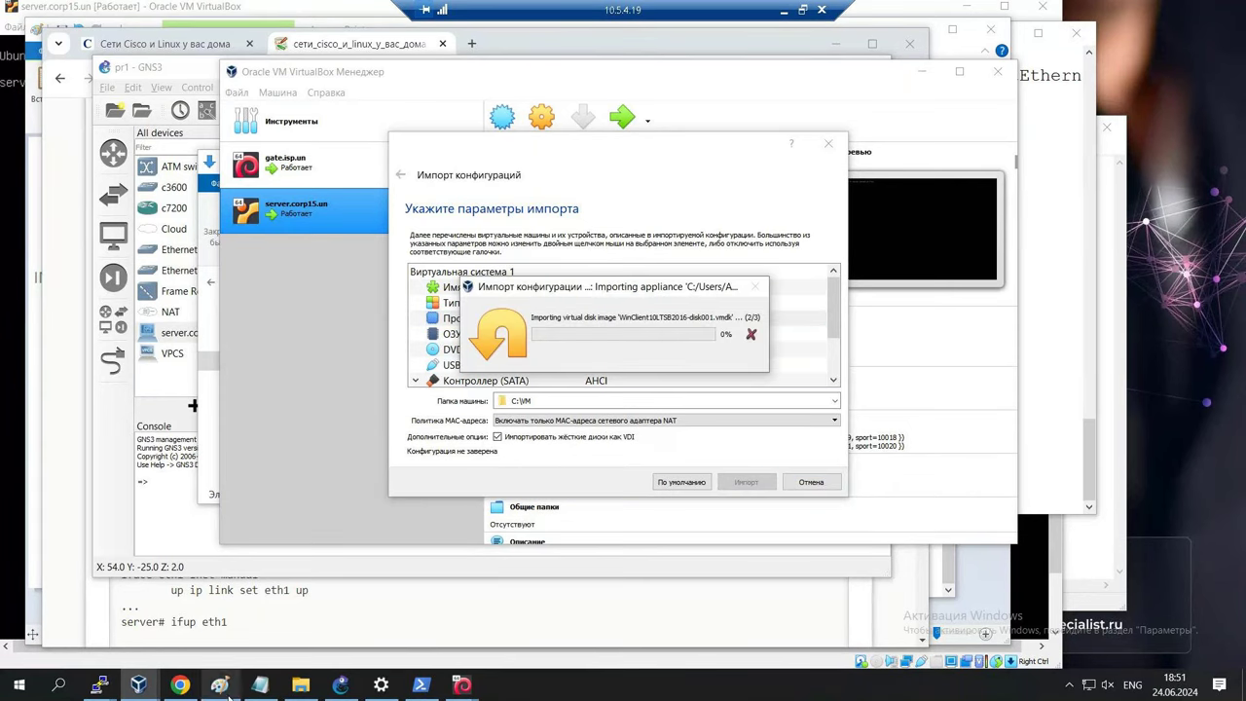
pyautogui.click(221, 686)
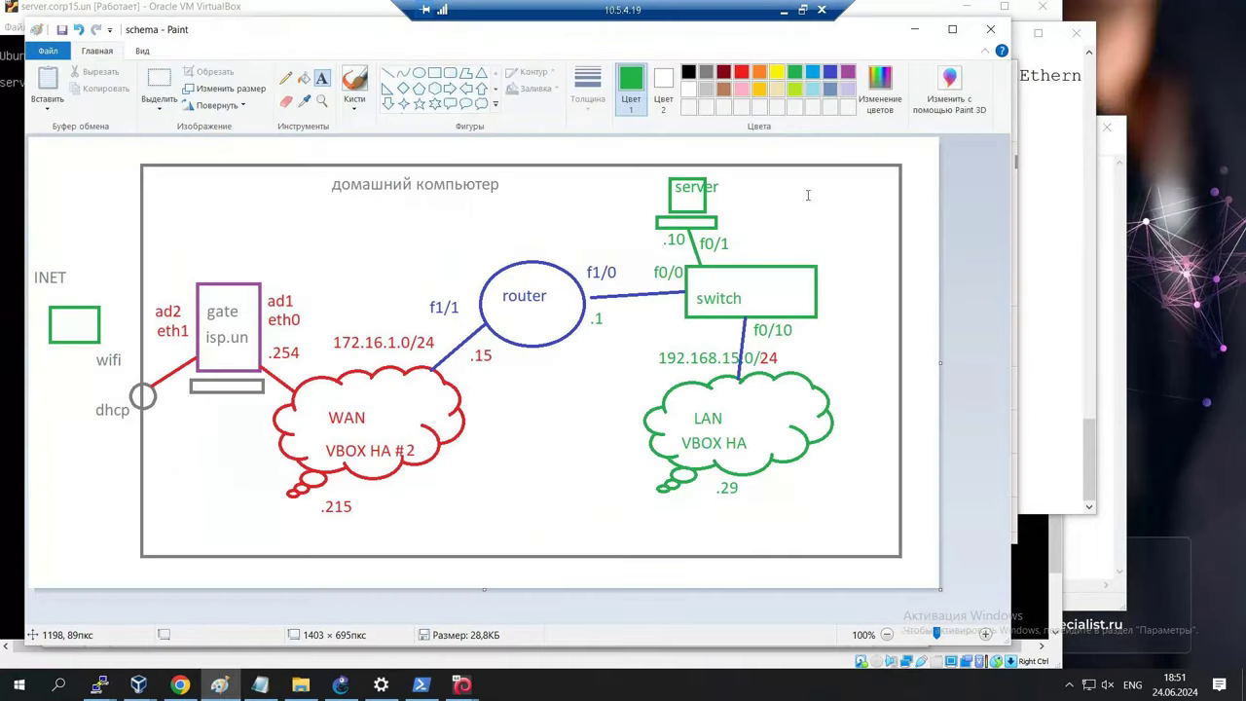
pyautogui.click(831, 78)
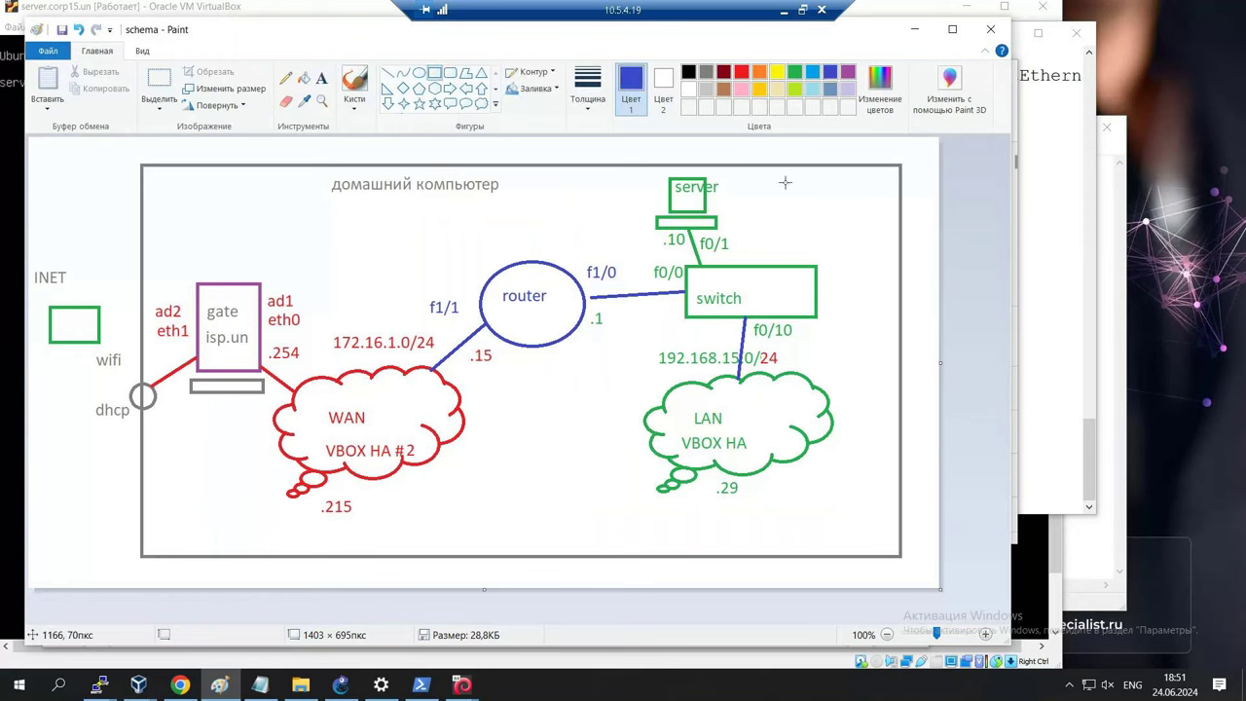
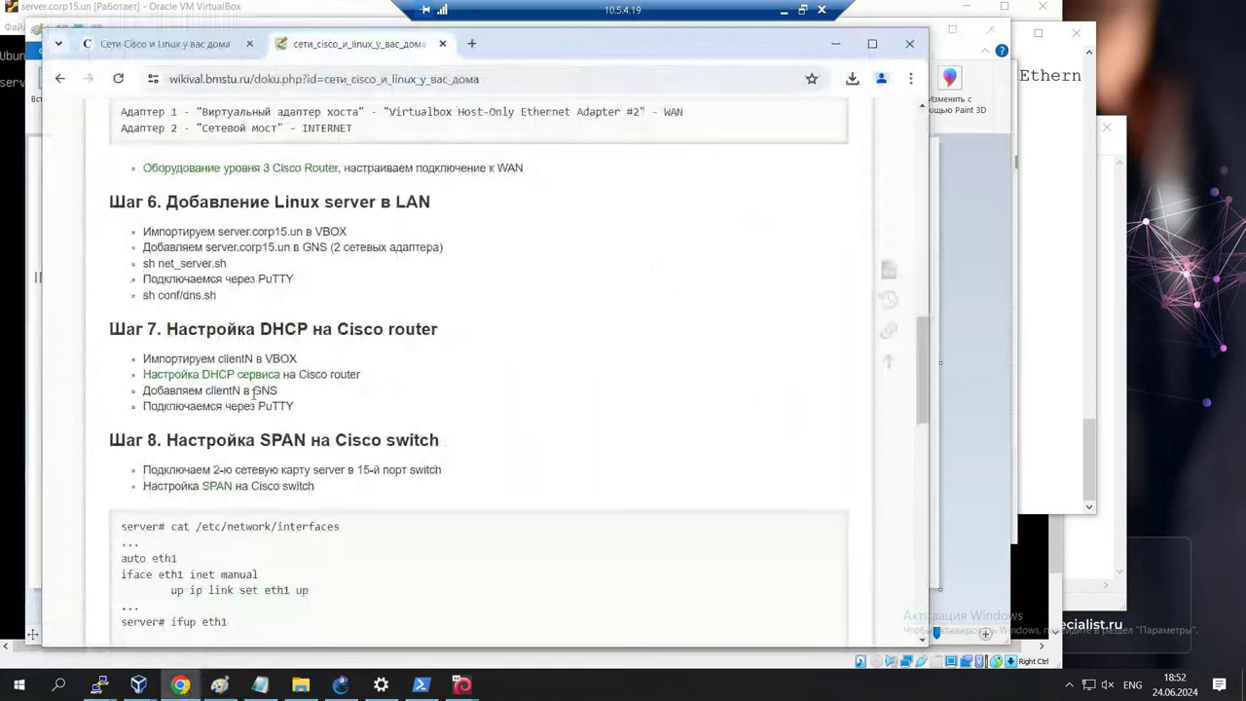
# Step: Open the 'Настройка DHCP сервиса' page in a new tab and copy its DHCP pool configuration
pyautogui.rightClick(227, 379)
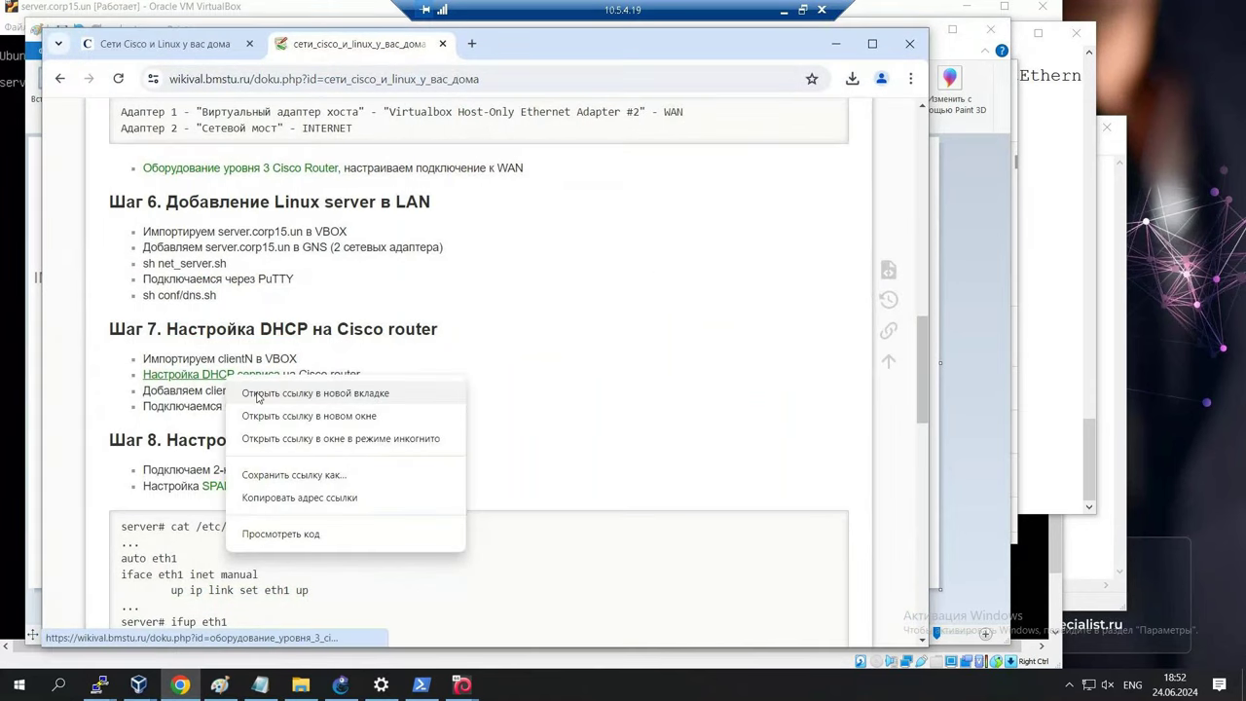
pyautogui.click(258, 397)
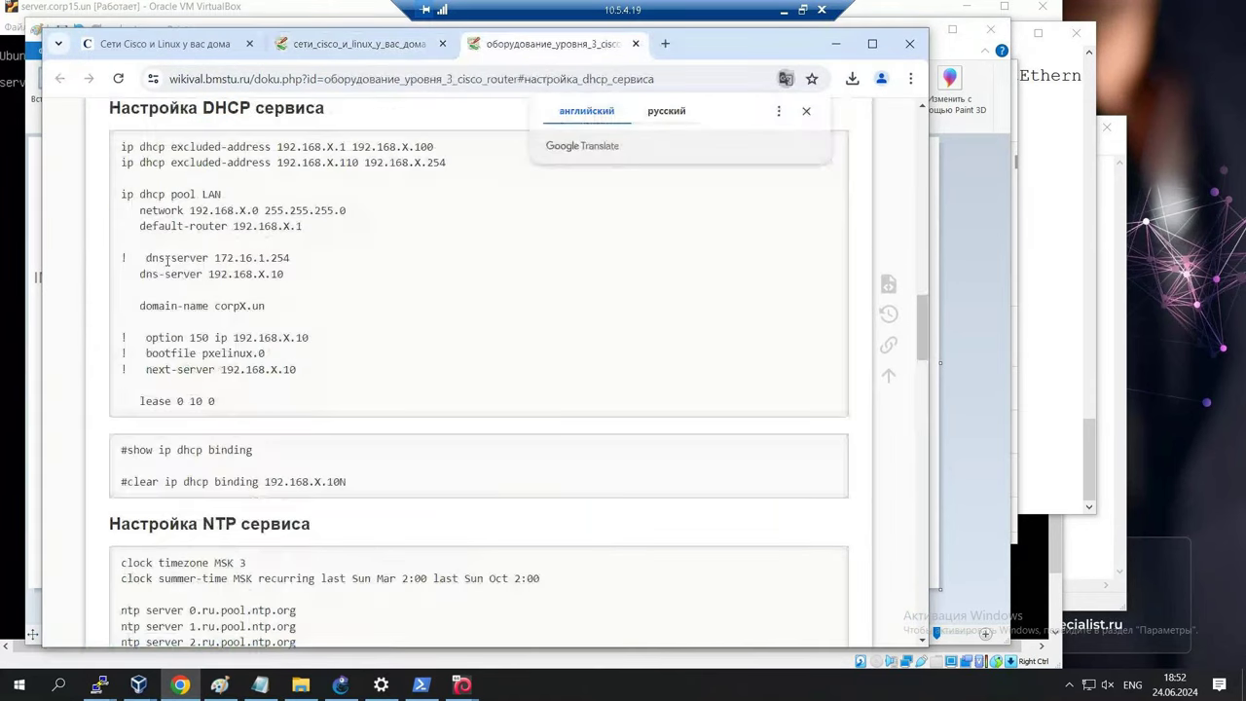
pyautogui.moveTo(121, 146); pyautogui.dragTo(288, 401)
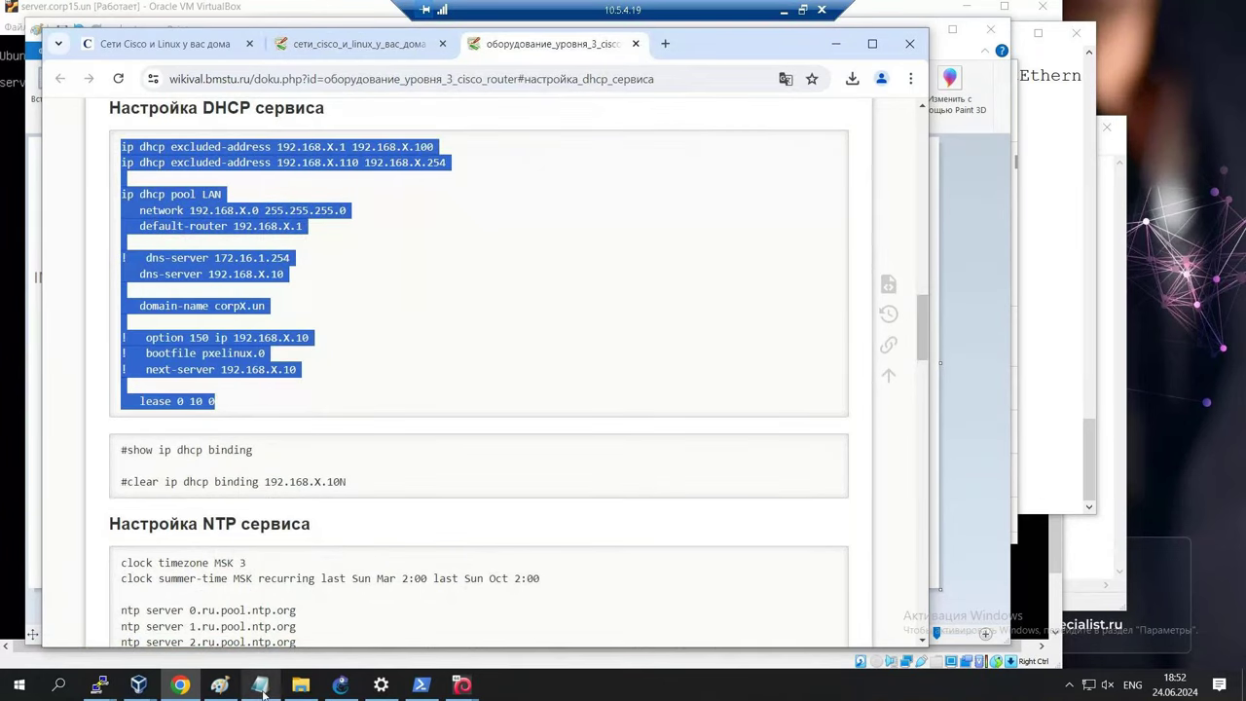
pyautogui.click(260, 685)
# Step: Paste the copied DHCP configuration on a new line below the login notes
pyautogui.press('Return')
pyautogui.press('Return')
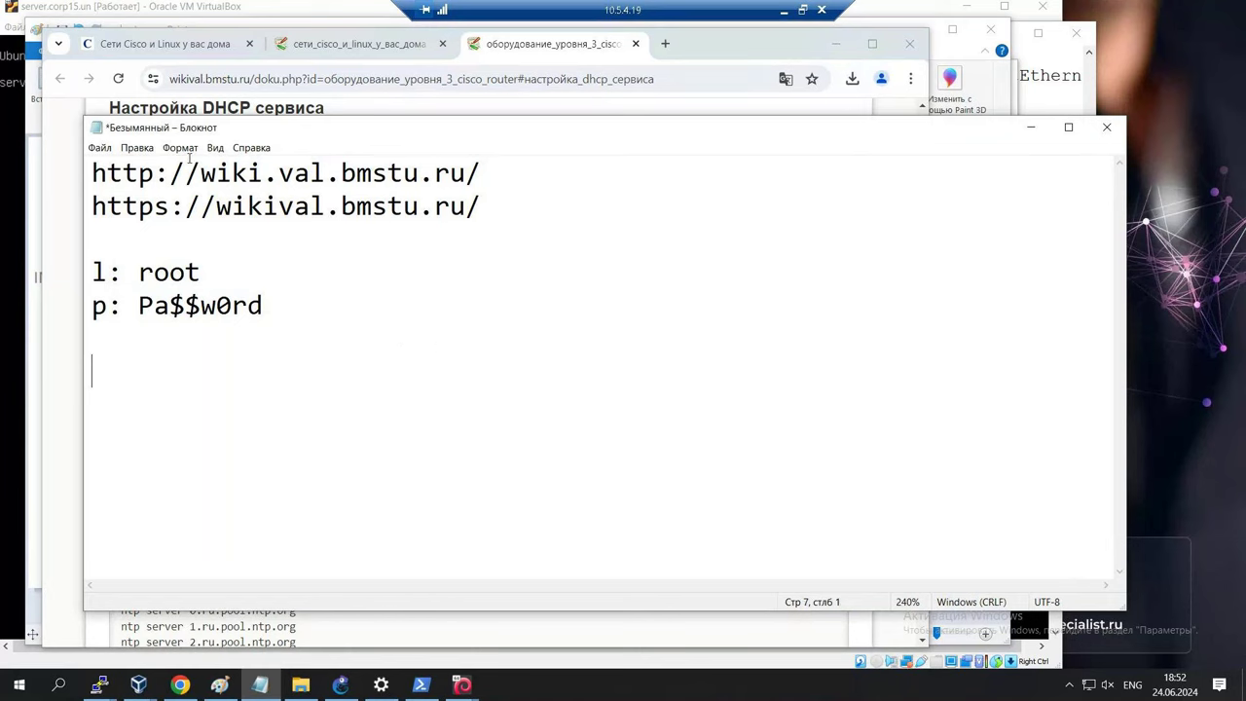
pyautogui.moveTo(215, 128); pyautogui.dragTo(218, 62)
pyautogui.click(185, 83)
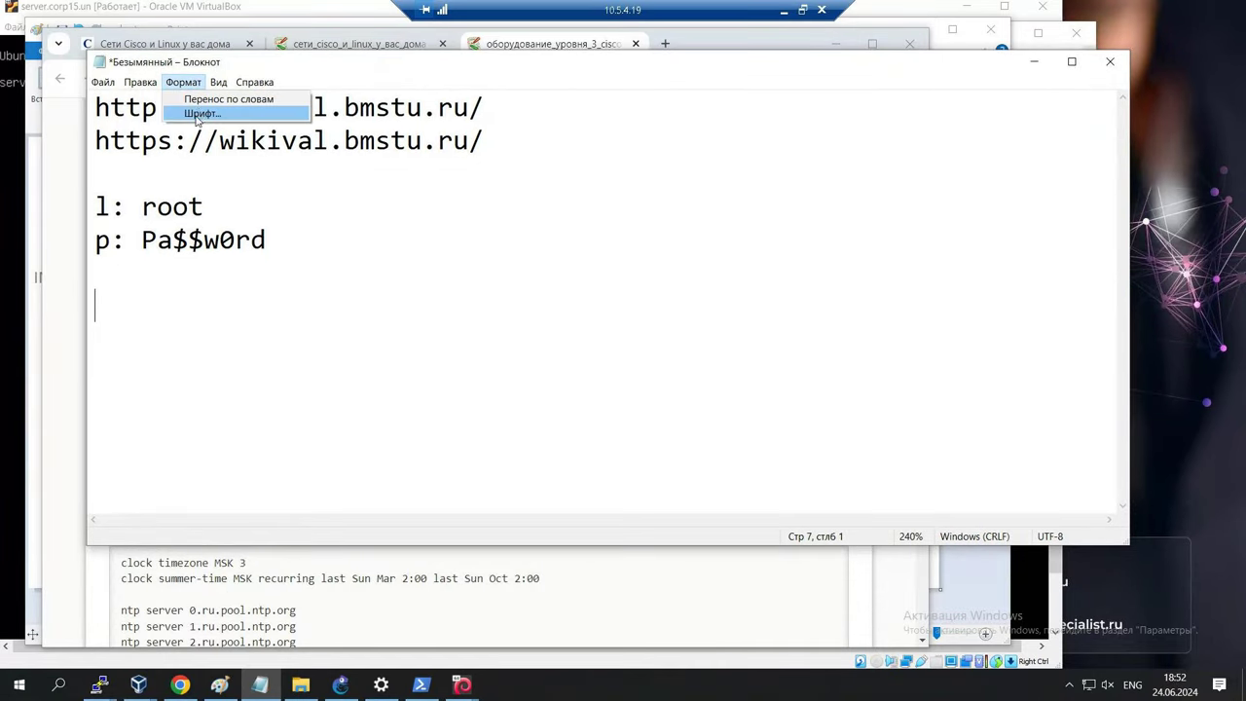
pyautogui.click(197, 114)
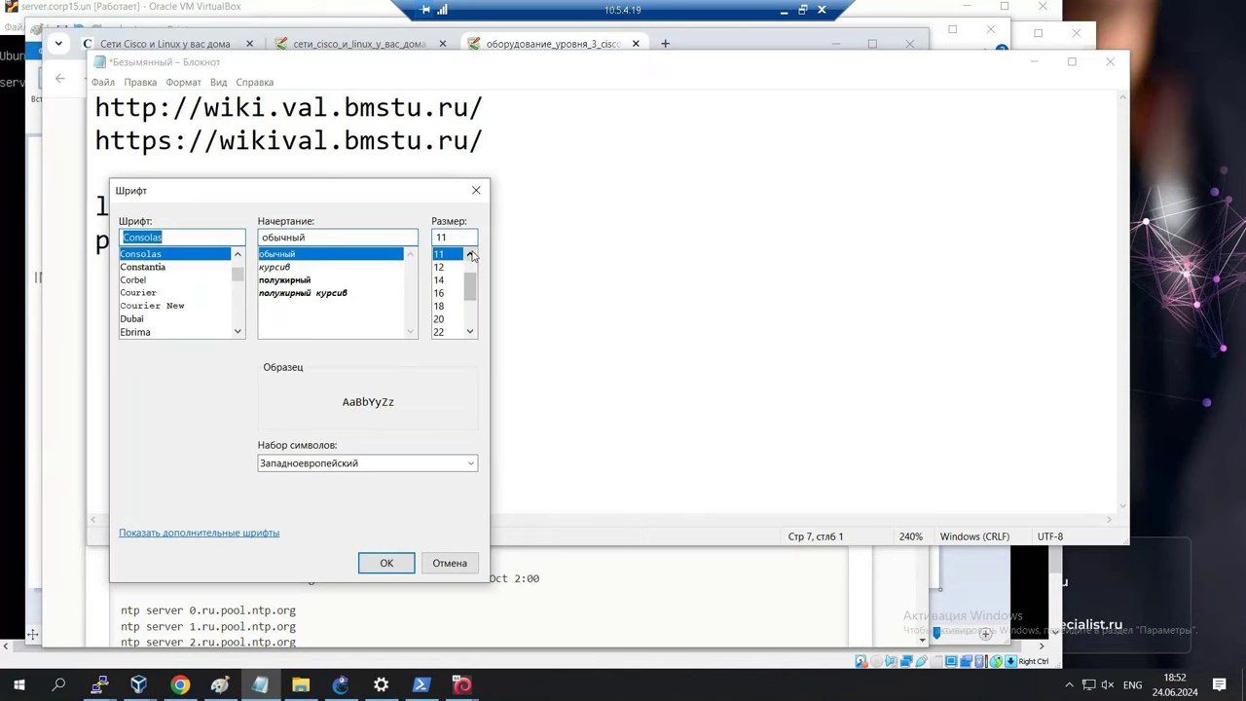
pyautogui.click(376, 565)
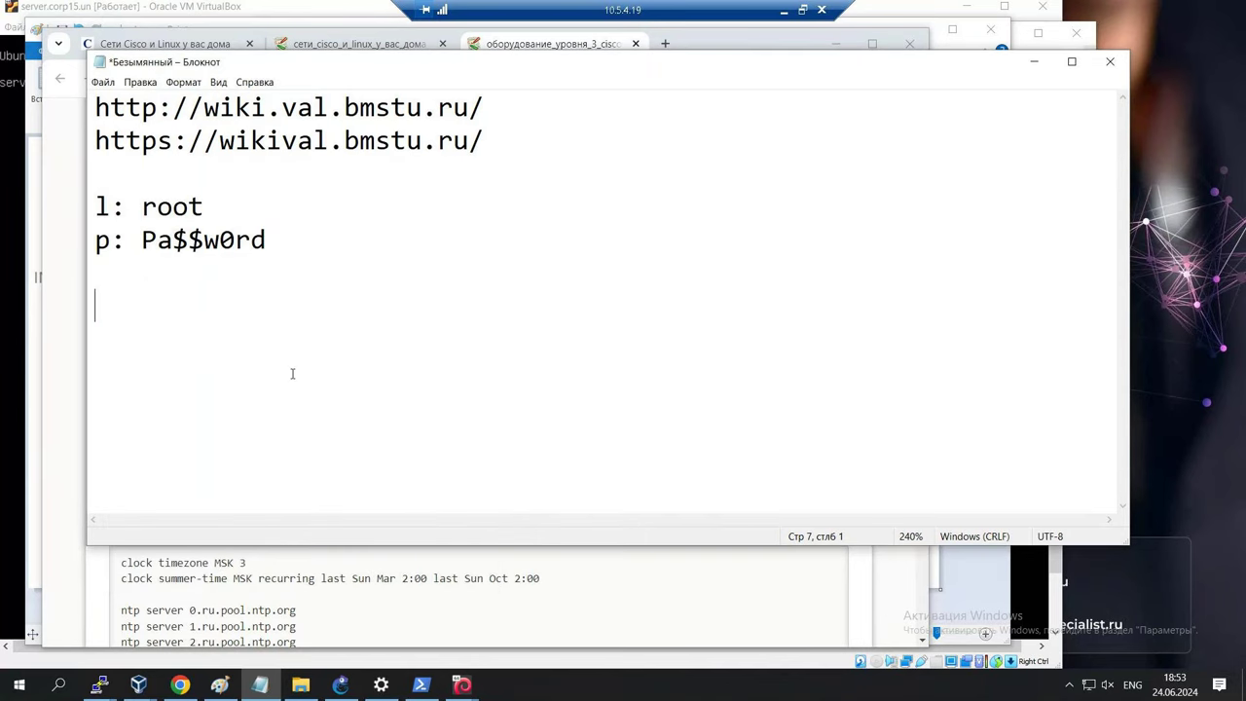
pyautogui.hotkey('ctrl', 'v')
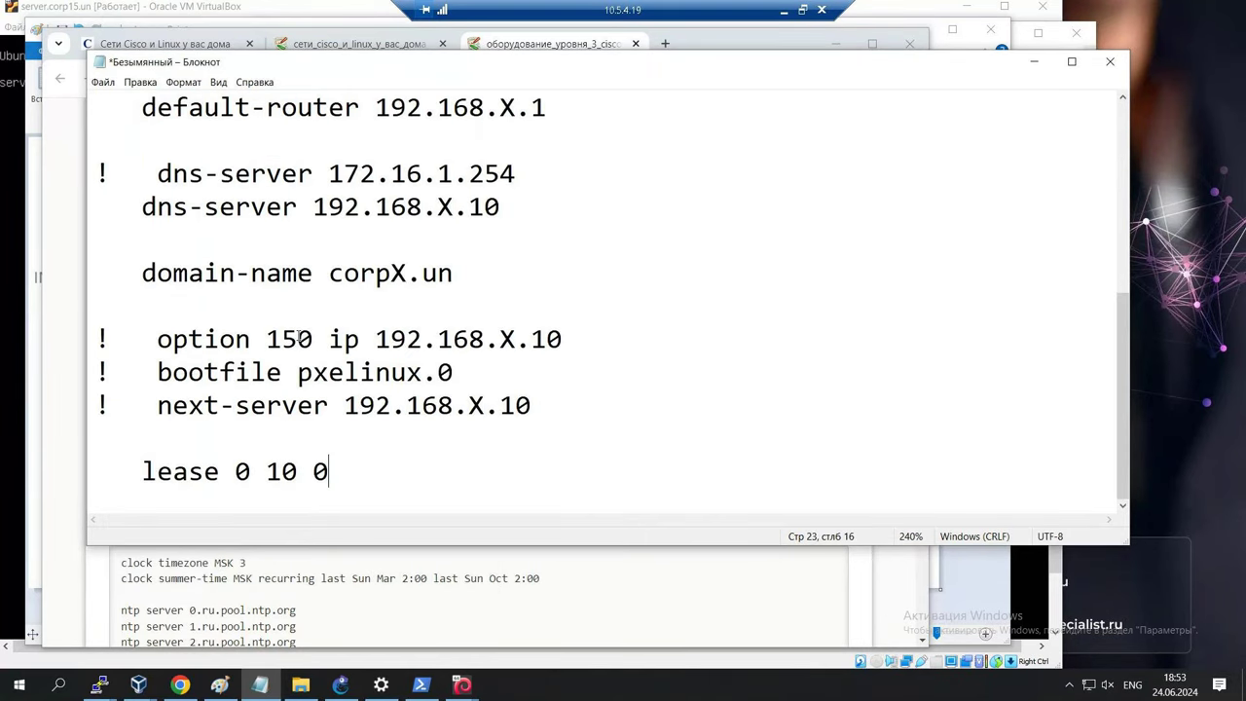
# Step: Delete the commented-out option, bootfile and next-server lines and the surrounding blank lines
pyautogui.moveTo(569, 413); pyautogui.dragTo(93, 325)
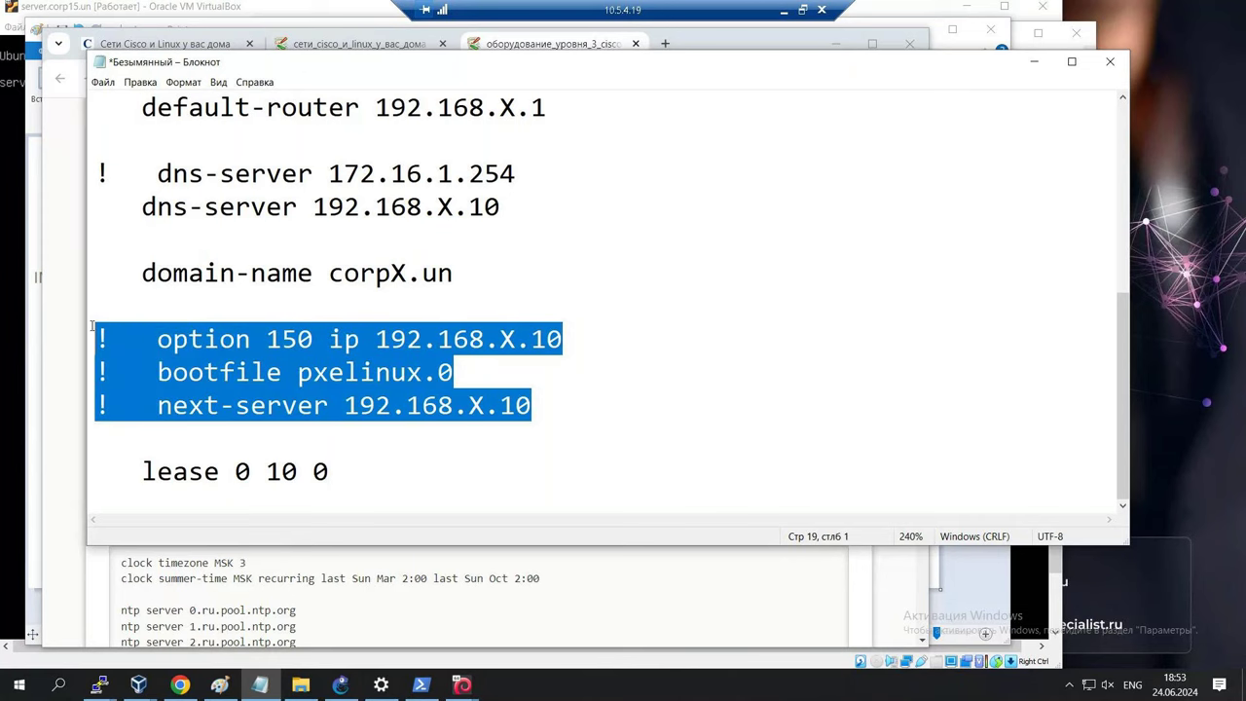
pyautogui.press('Delete')
pyautogui.press('Delete')
pyautogui.press('Delete')
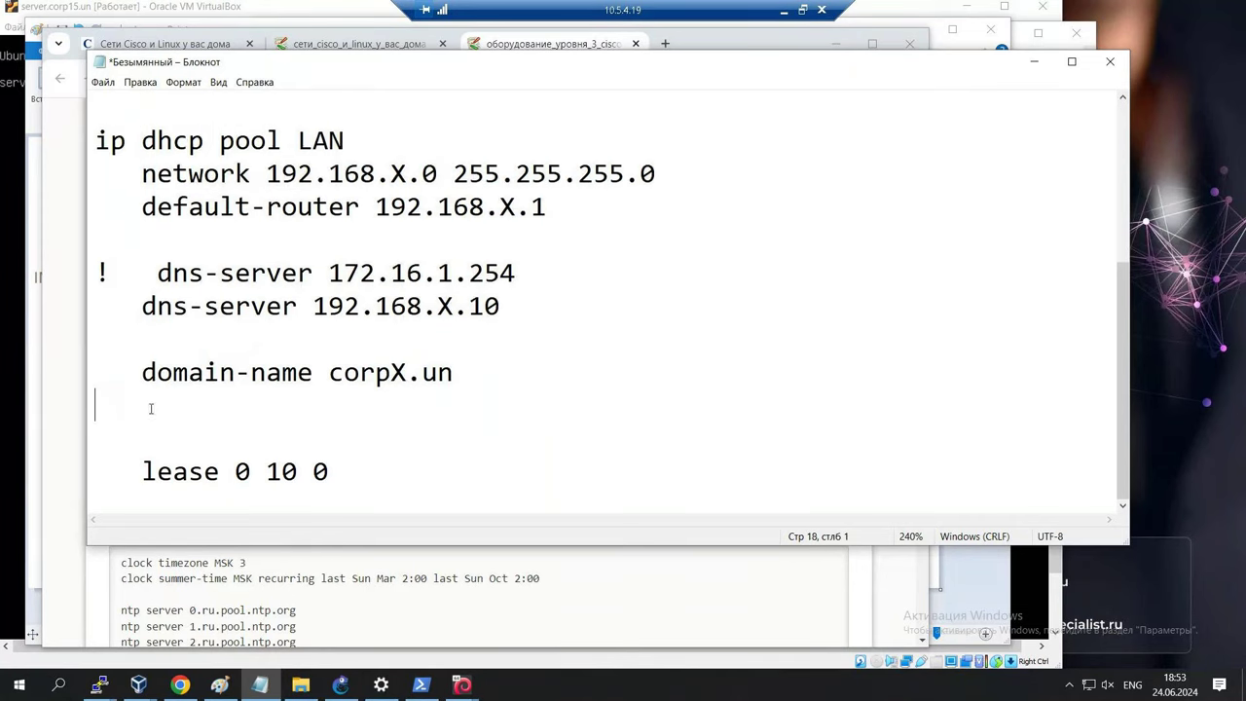
pyautogui.press('BackSpace')
pyautogui.click(169, 395)
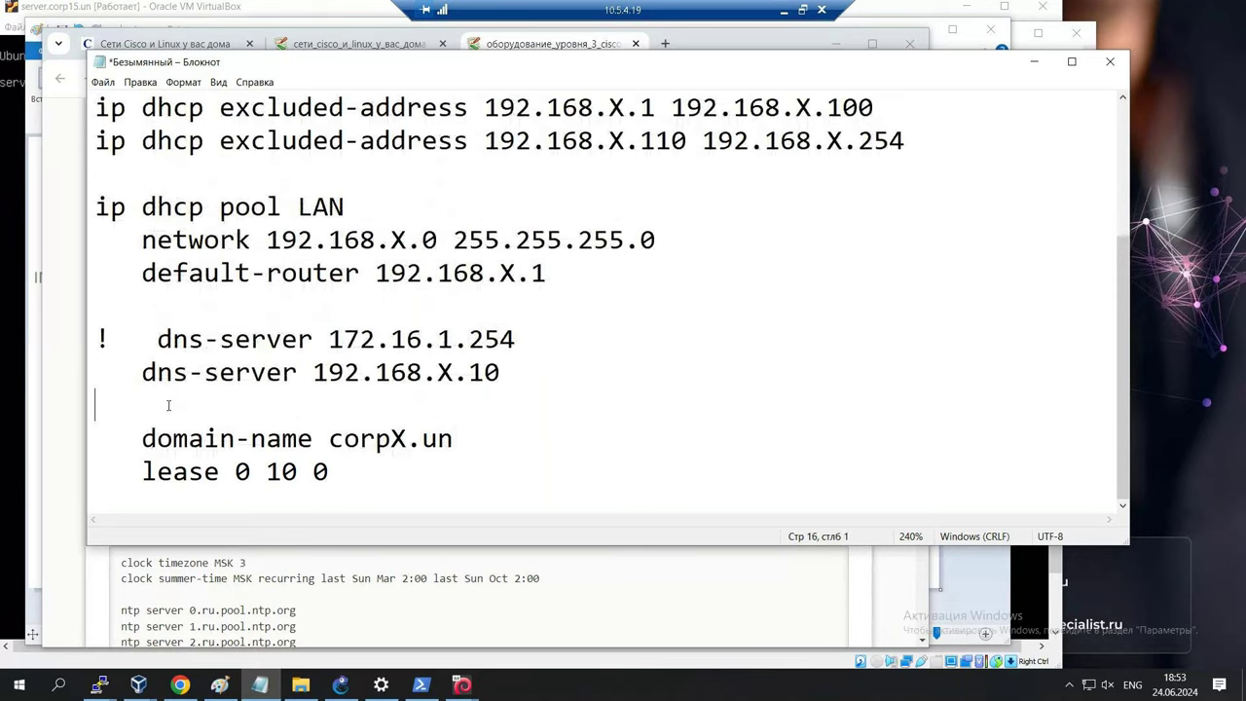
pyautogui.press('BackSpace')
# Step: Remove the commented dns-server 172.16.1.254 line and the leftover empty line below default-router
pyautogui.click(518, 372)
pyautogui.click(253, 390)
pyautogui.click(85, 375)
pyautogui.hotkey('shift', 'End')
pyautogui.press('Delete')
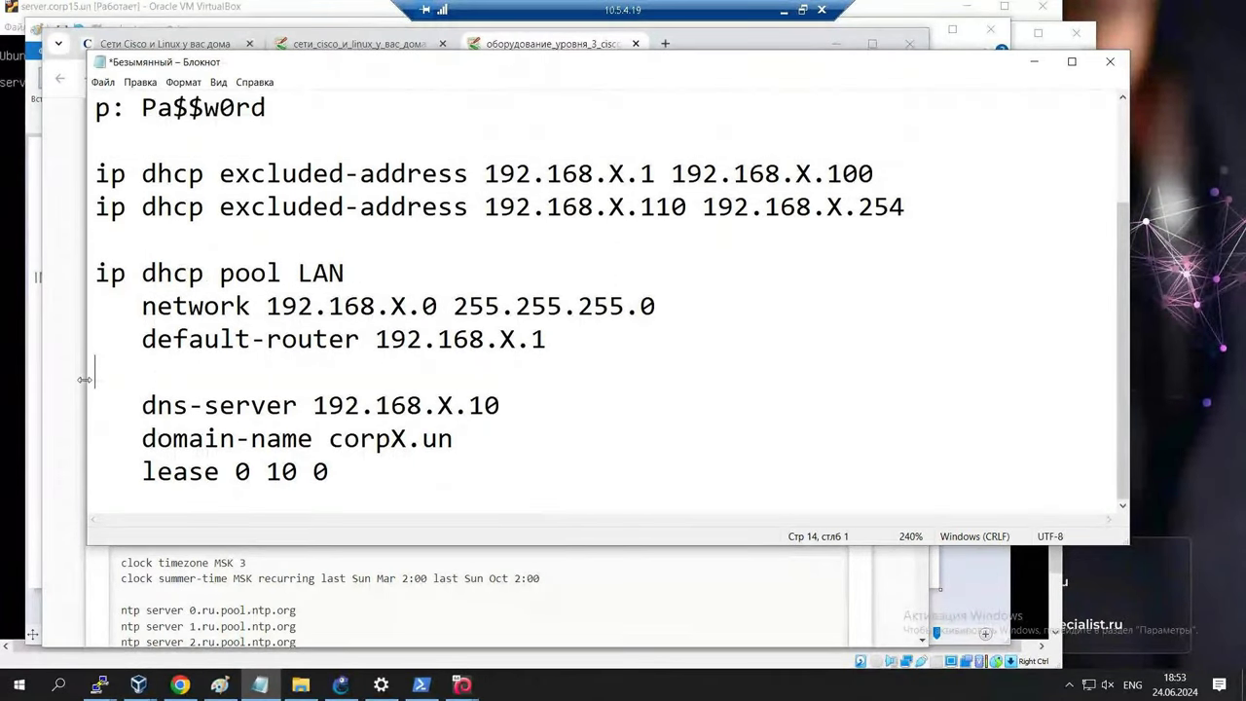
pyautogui.press('BackSpace')
pyautogui.click(197, 267)
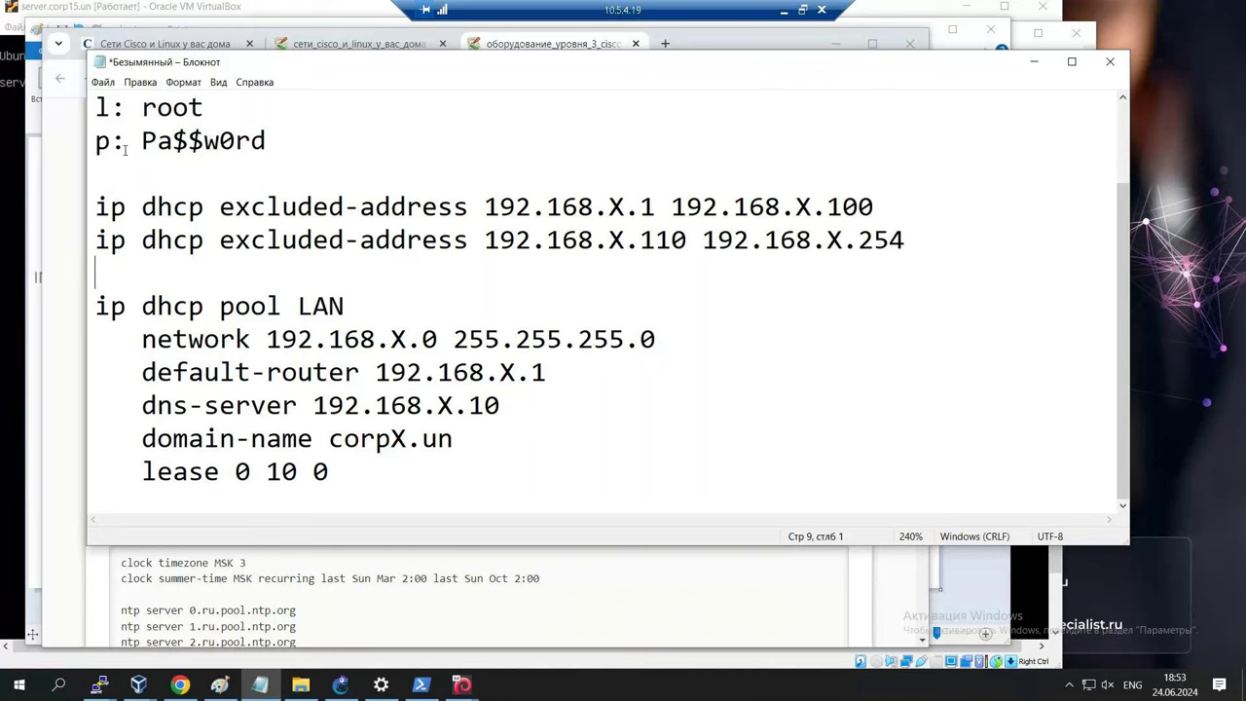
pyautogui.click(382, 501)
pyautogui.click(494, 207)
# Step: Replace every X in the notes with 15 using Replace All
pyautogui.click(138, 86)
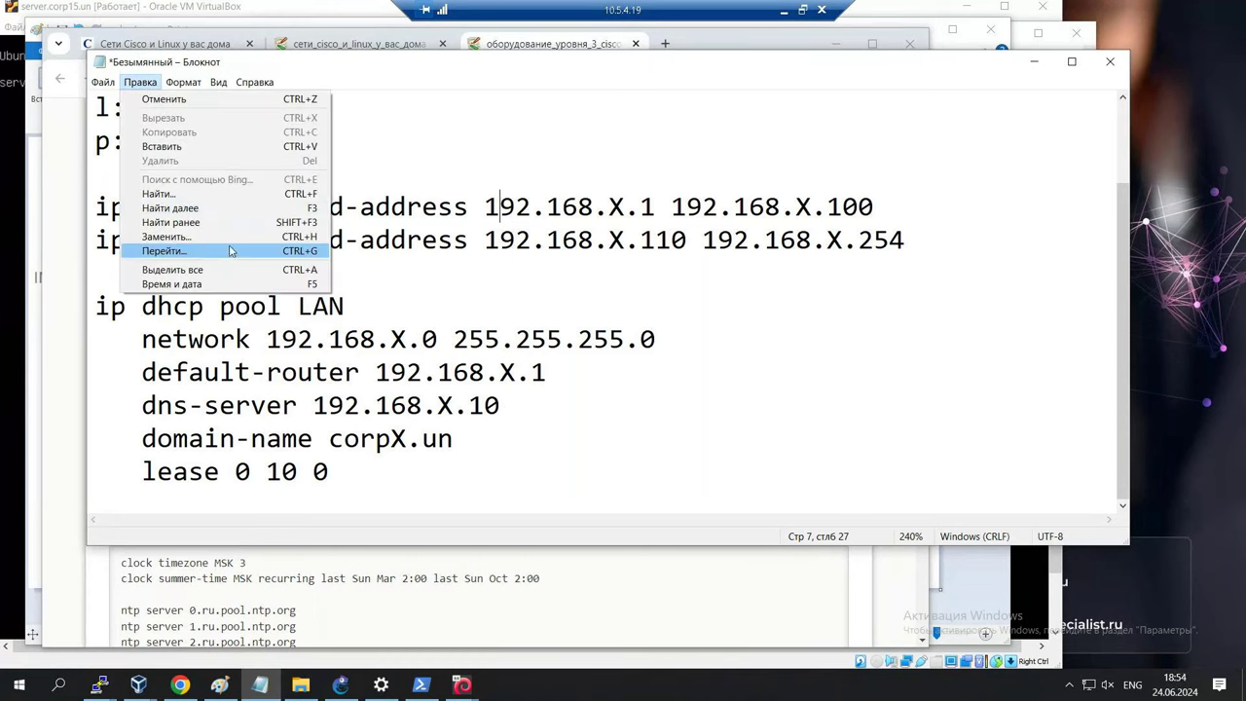
pyautogui.click(220, 237)
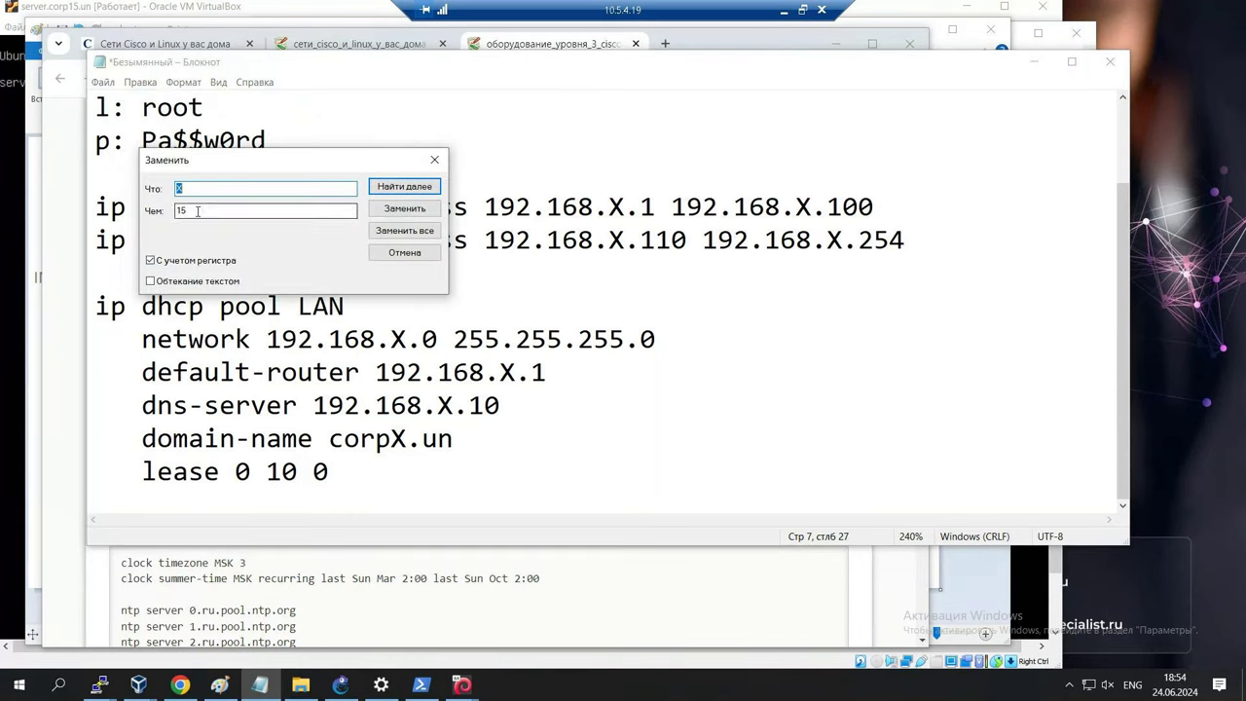
pyautogui.click(404, 231)
pyautogui.click(405, 252)
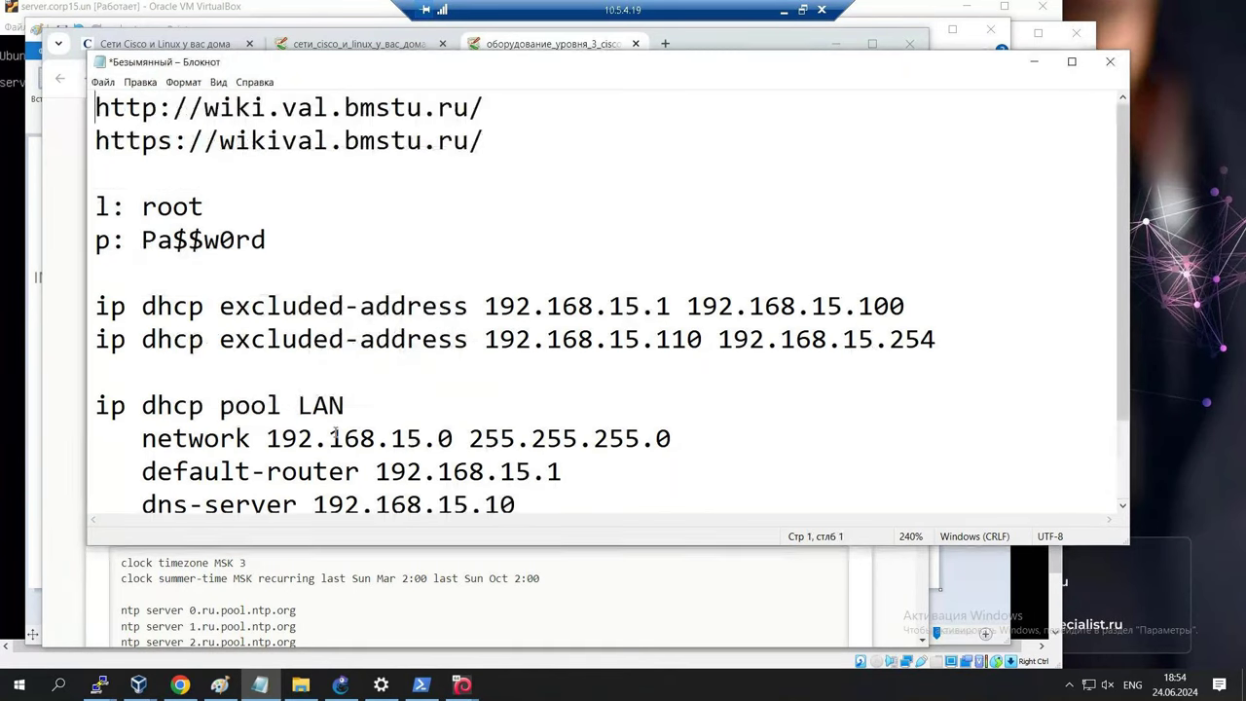
# Step: Select the whole DHCP block from the first excluded-address line through lease 0 10 0
pyautogui.moveTo(94, 306); pyautogui.dragTo(282, 438)
pyautogui.scroll(-1, 294, 420)
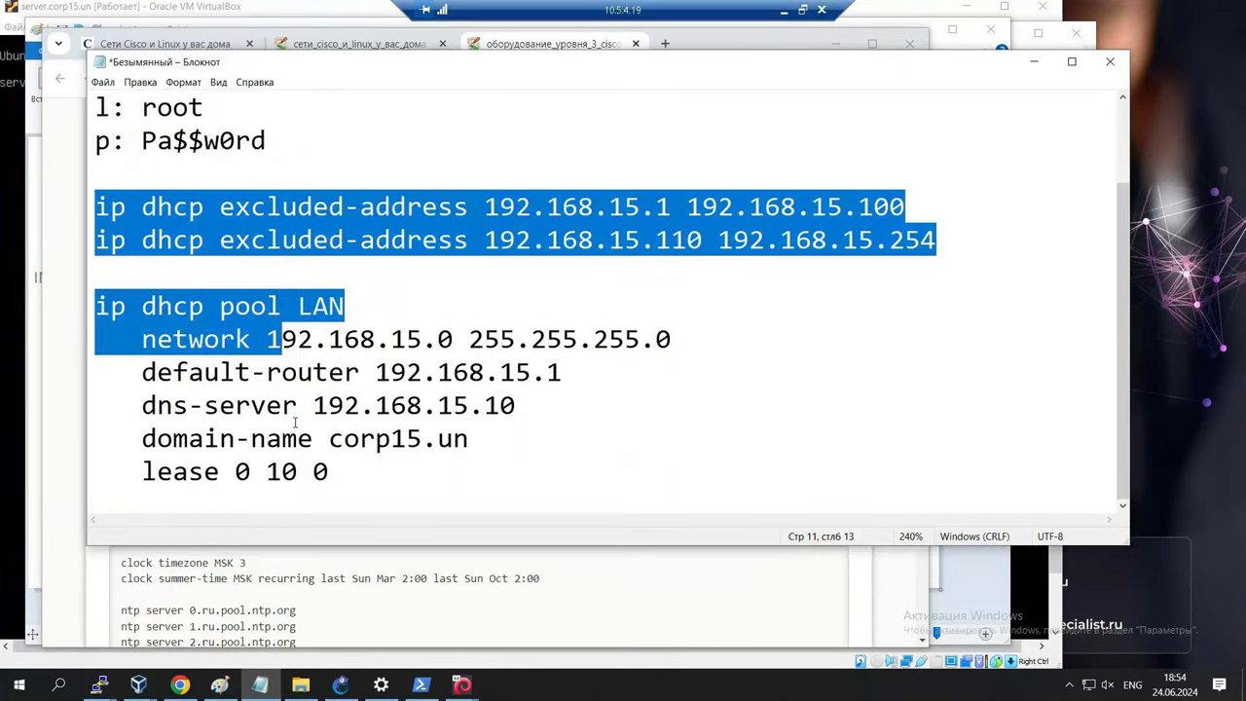
pyautogui.keyDown('shift'); pyautogui.click(358, 475); pyautogui.keyUp('shift')
pyautogui.hotkey('ctrl', 'c')
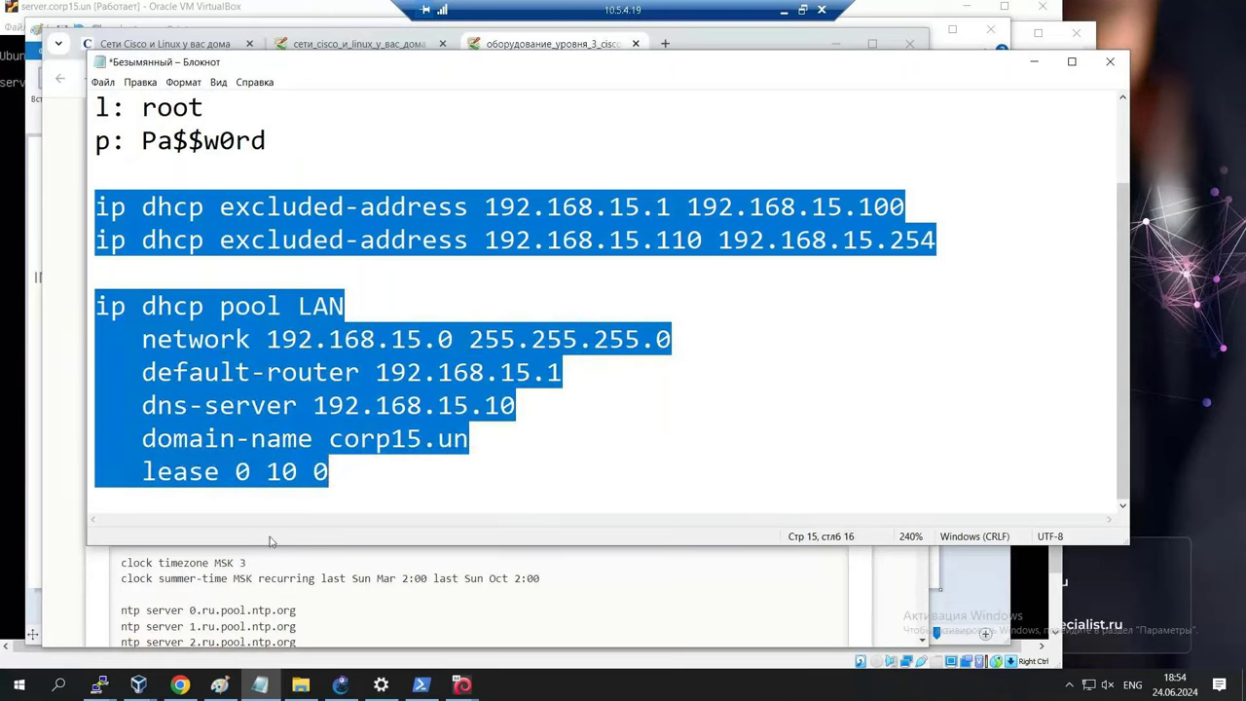
pyautogui.click(97, 688)
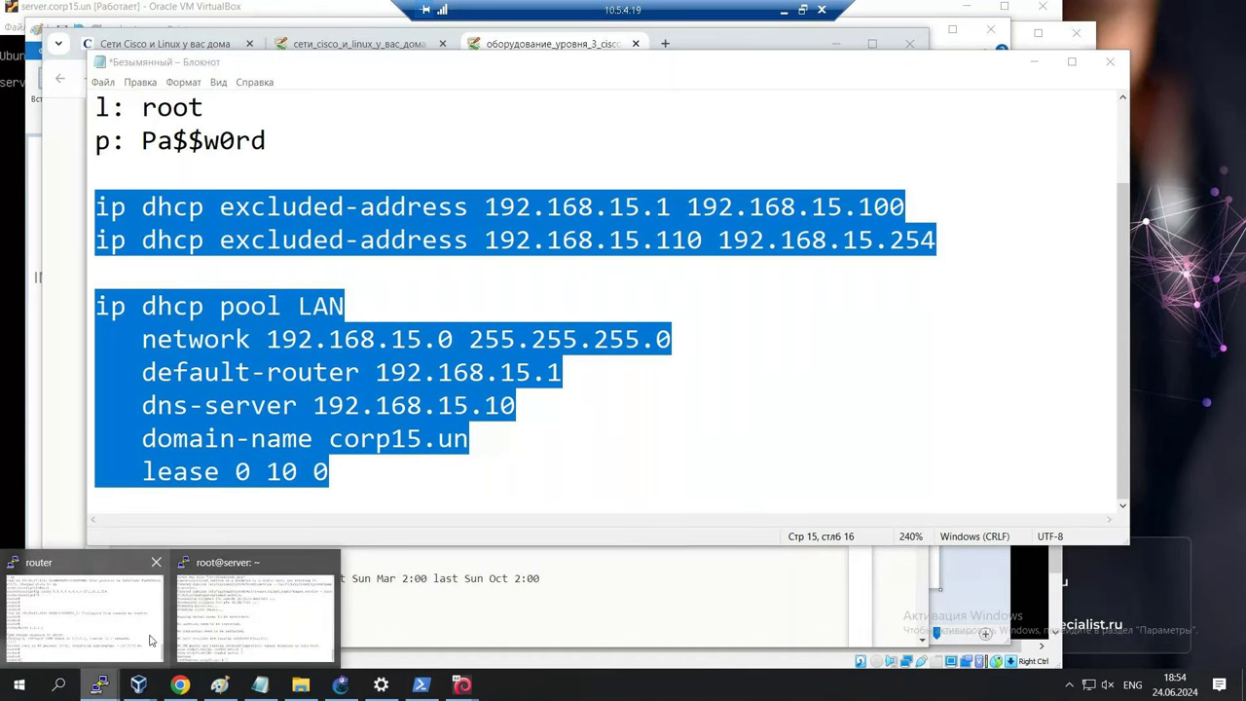
# Step: In the router session, enter conf t and paste the DHCP exclusions and LAN pool for 192.168.15.0/24
pyautogui.click(128, 607)
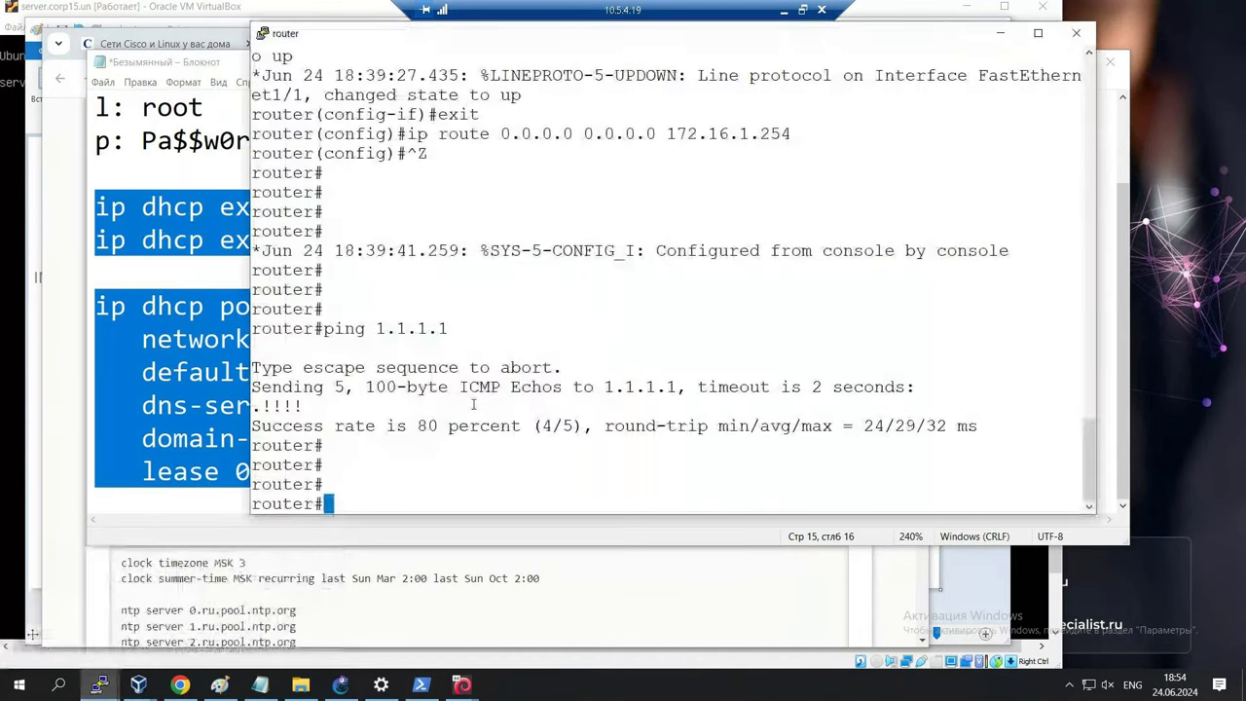
pyautogui.write('conf t')
pyautogui.press('Return')
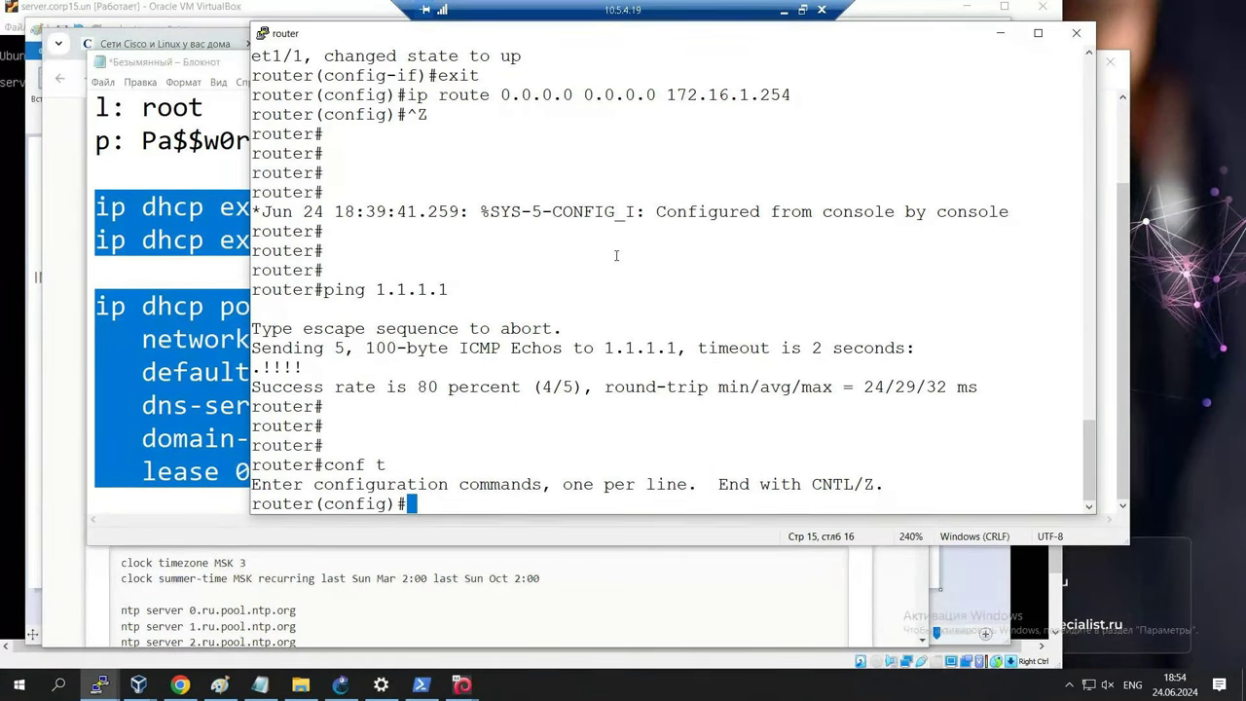
pyautogui.rightClick(570, 289)
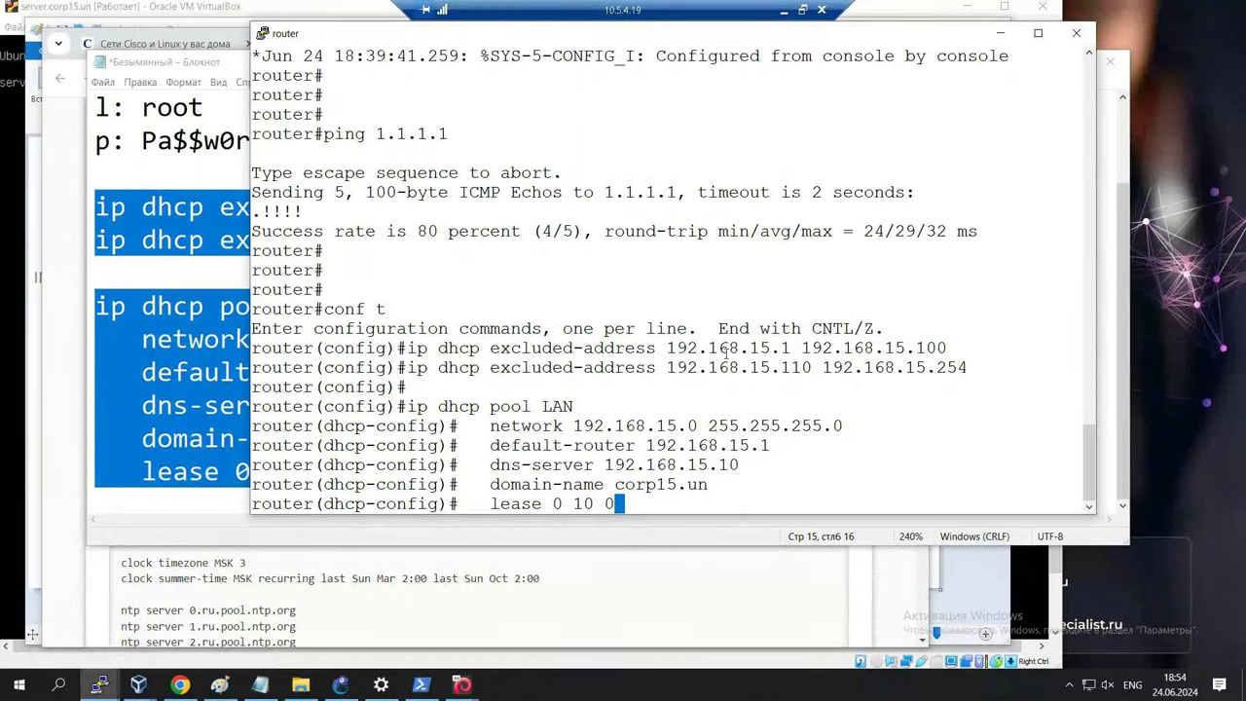
pyautogui.press('Return')
pyautogui.press('Return')
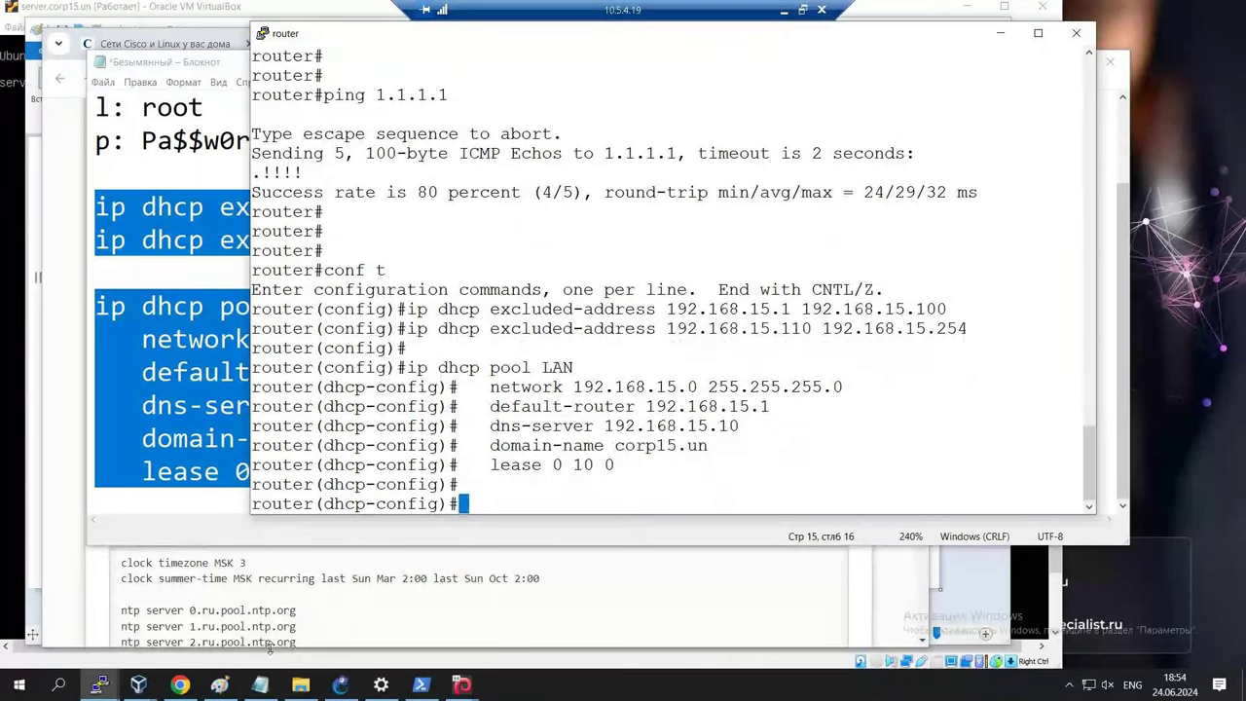
pyautogui.click(220, 685)
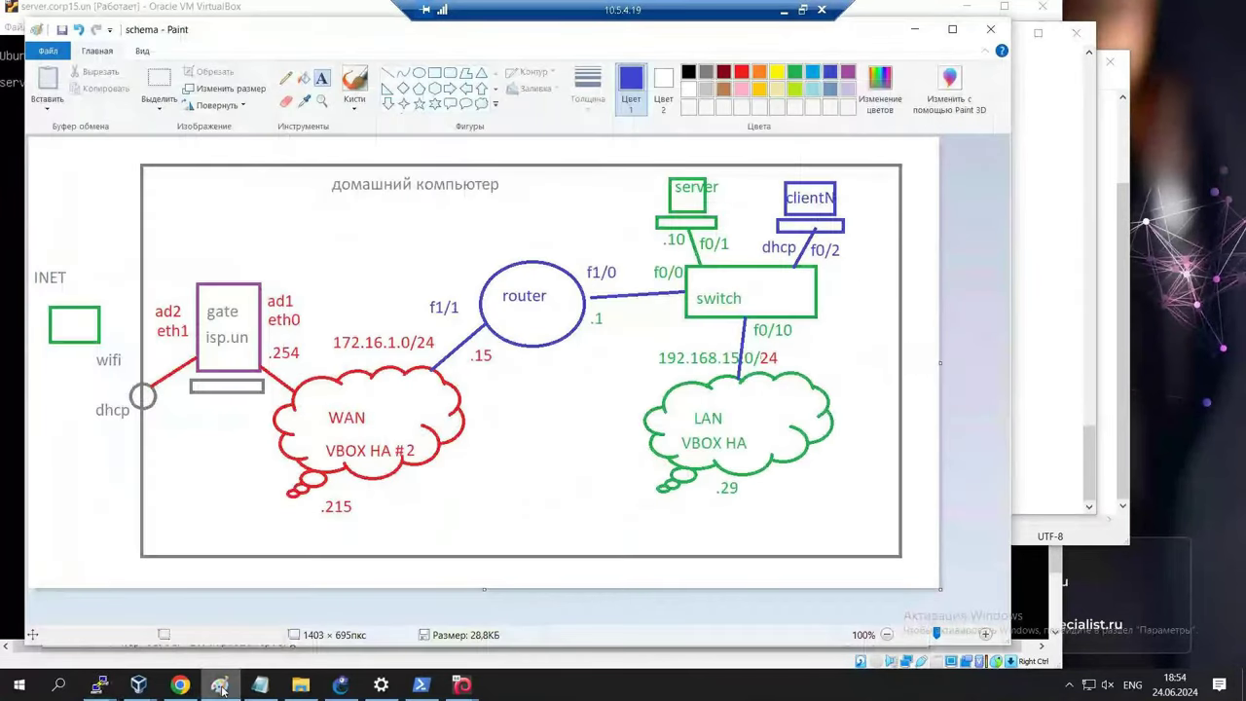
# Step: Minimize the Paint network diagram to get back to the router's PuTTY session
pyautogui.click(220, 684)
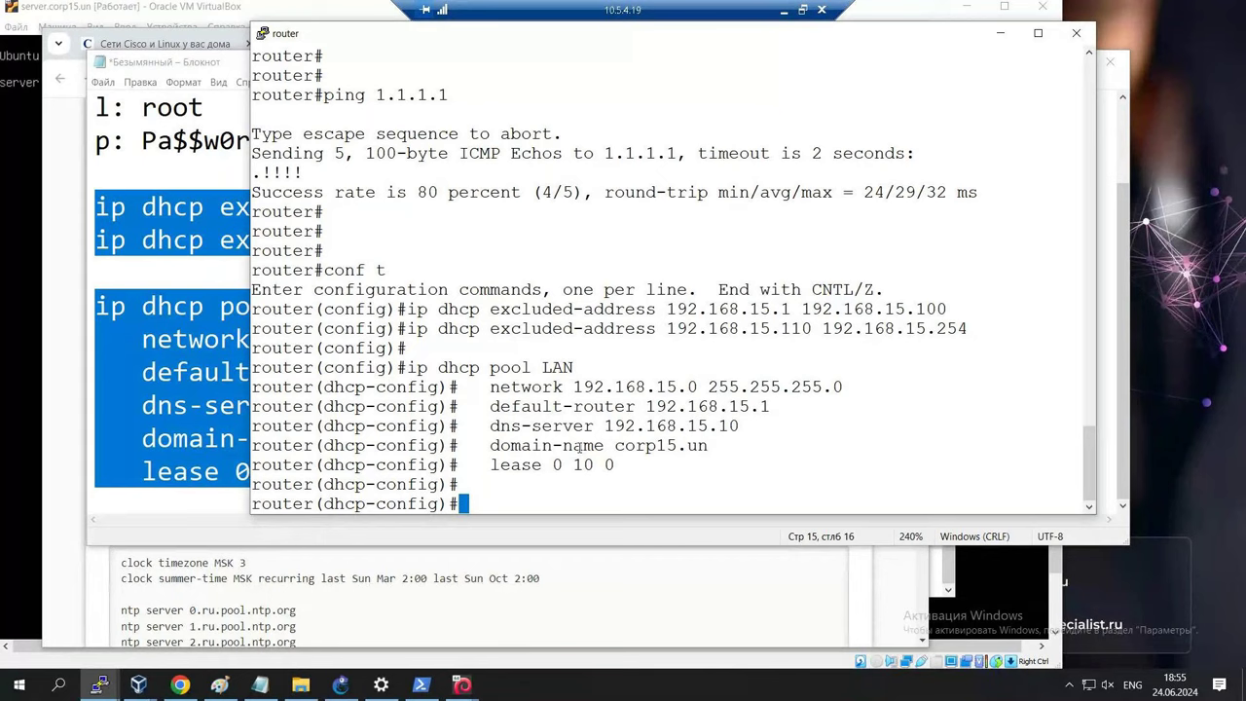
# Step: Mark the lease 0 10 0 line in the router terminal, then clear the selection in the notes
pyautogui.moveTo(513, 467); pyautogui.dragTo(615, 468)
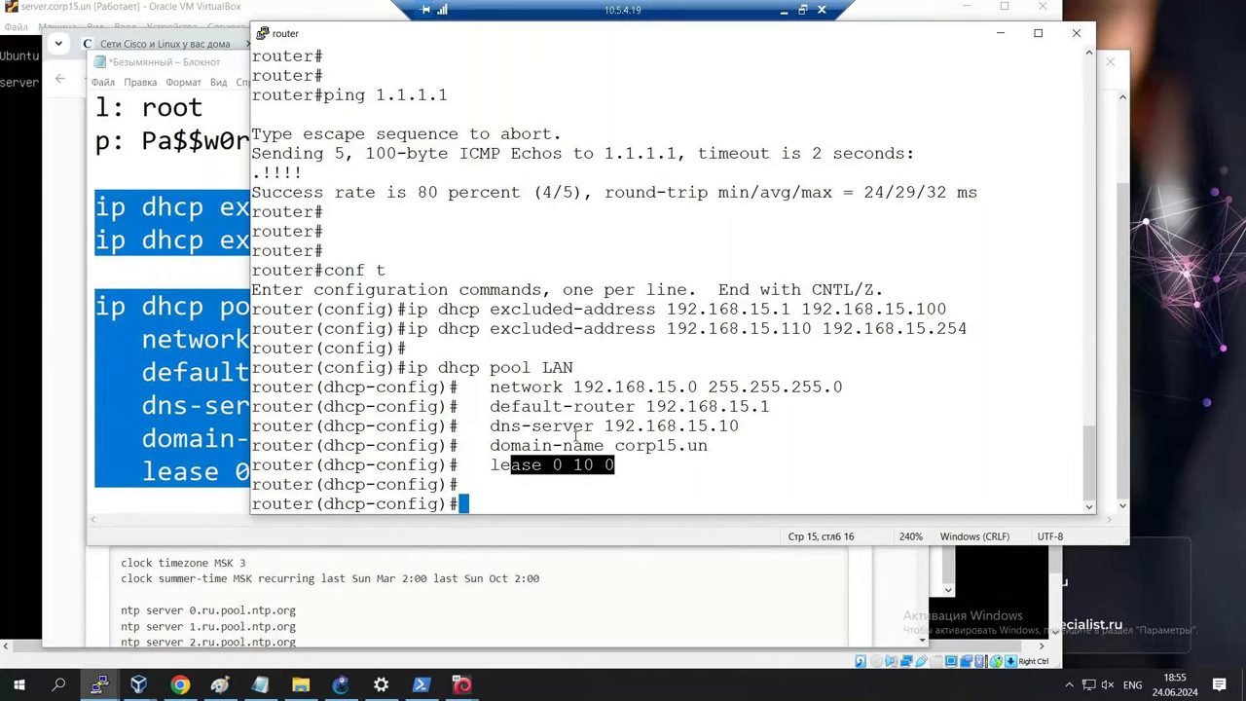
pyautogui.click(455, 453)
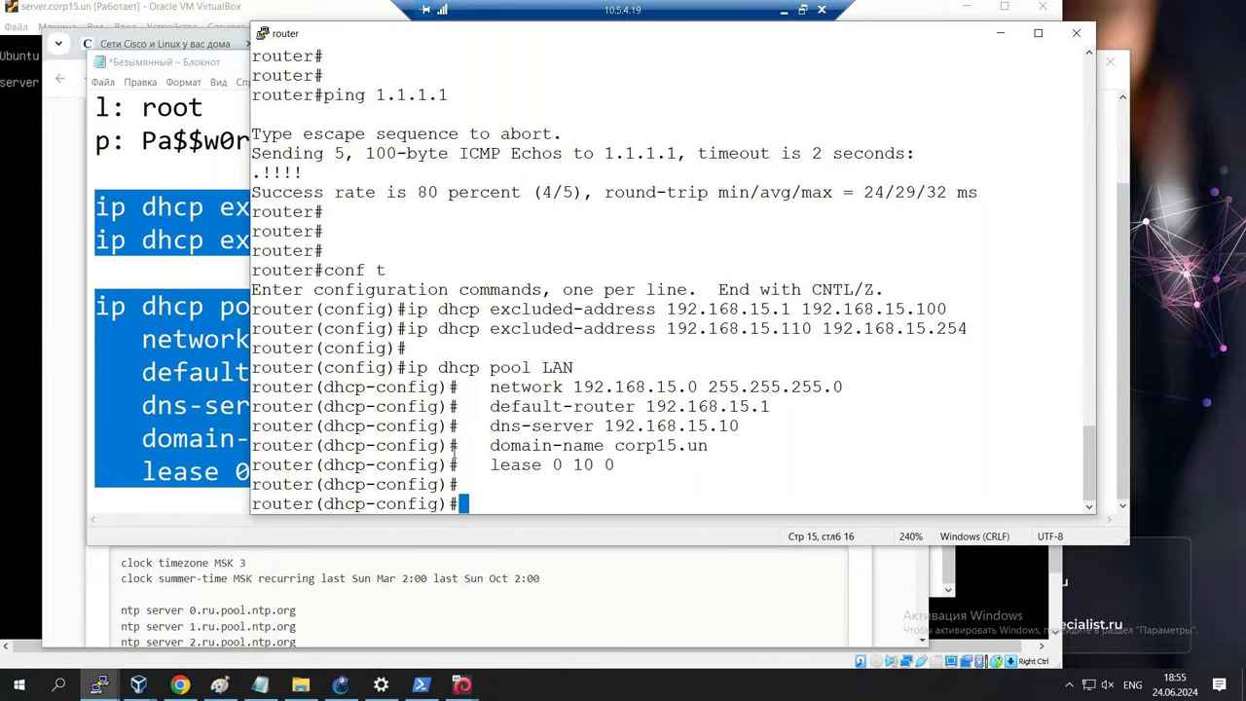
pyautogui.click(82, 205)
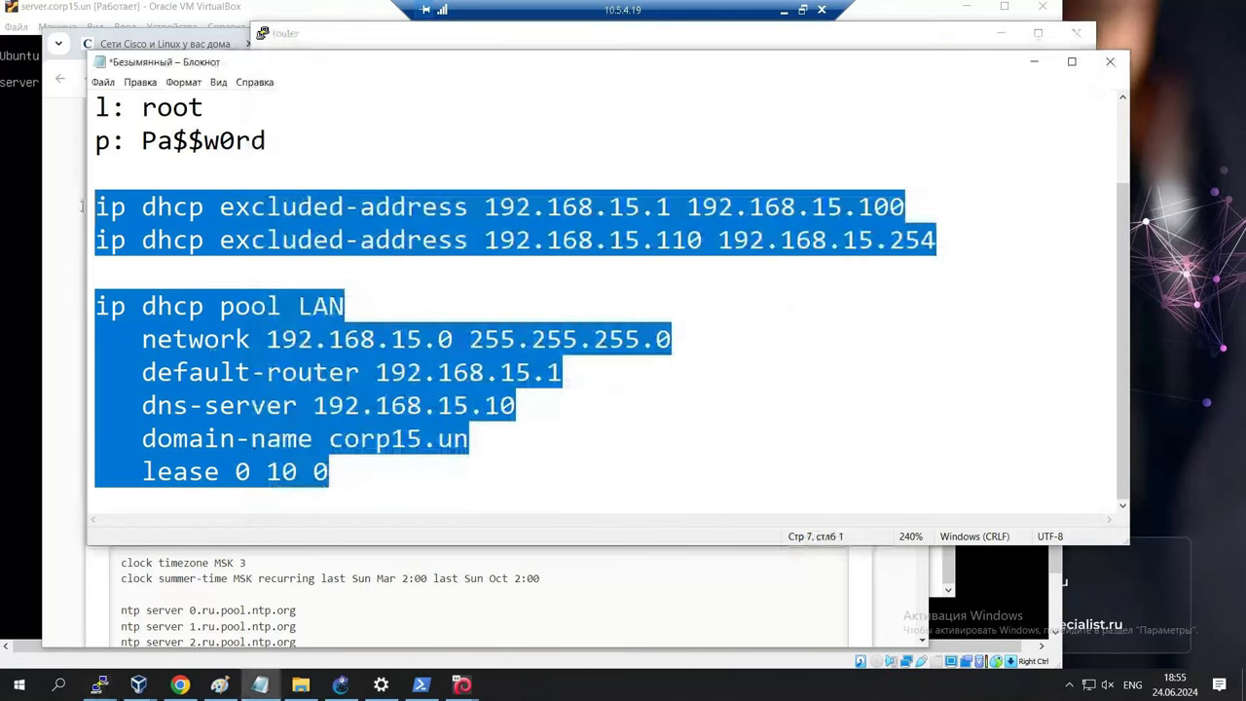
pyautogui.click(204, 240)
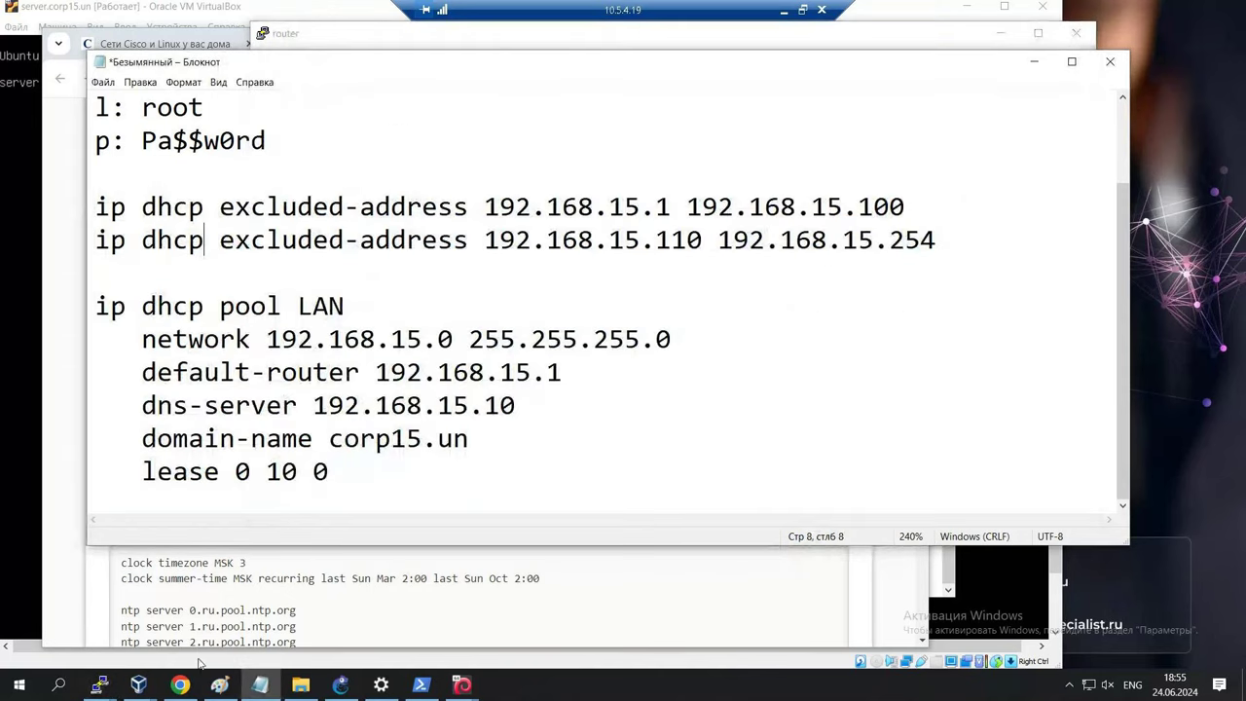
# Step: Check the server and router terminal sessions, then bring the VirtualBox Manager forward
pyautogui.click(101, 686)
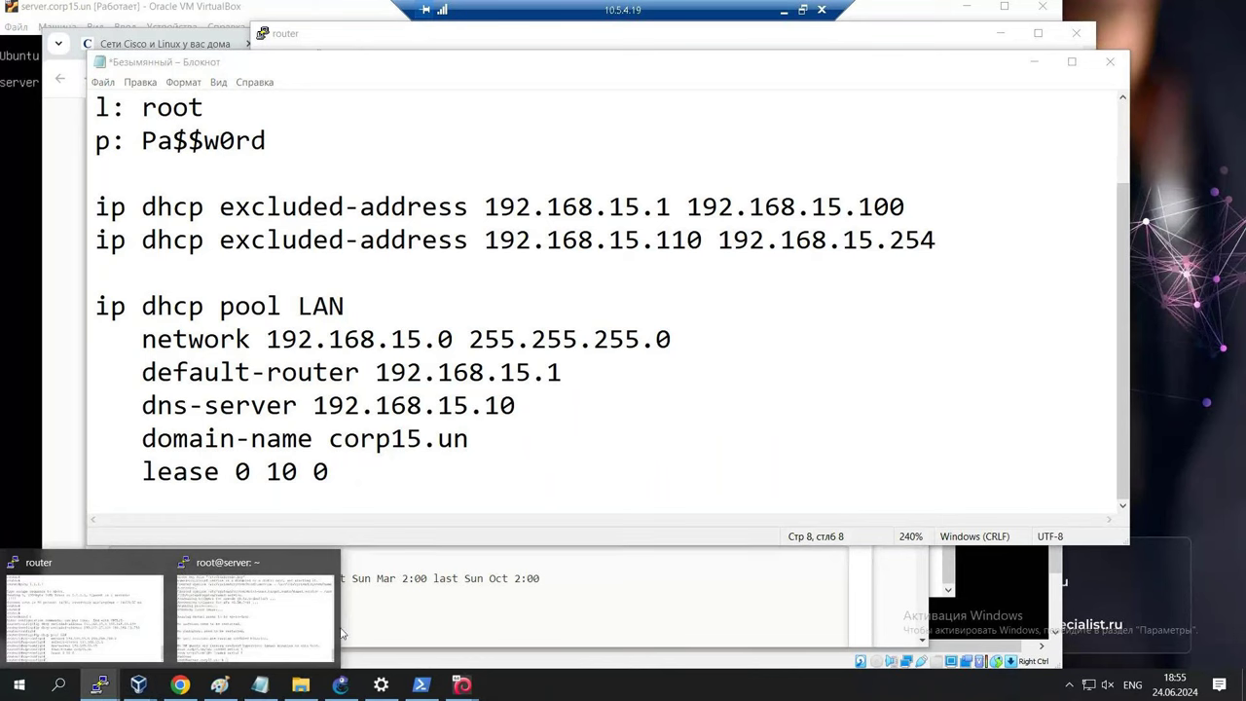
pyautogui.click(292, 623)
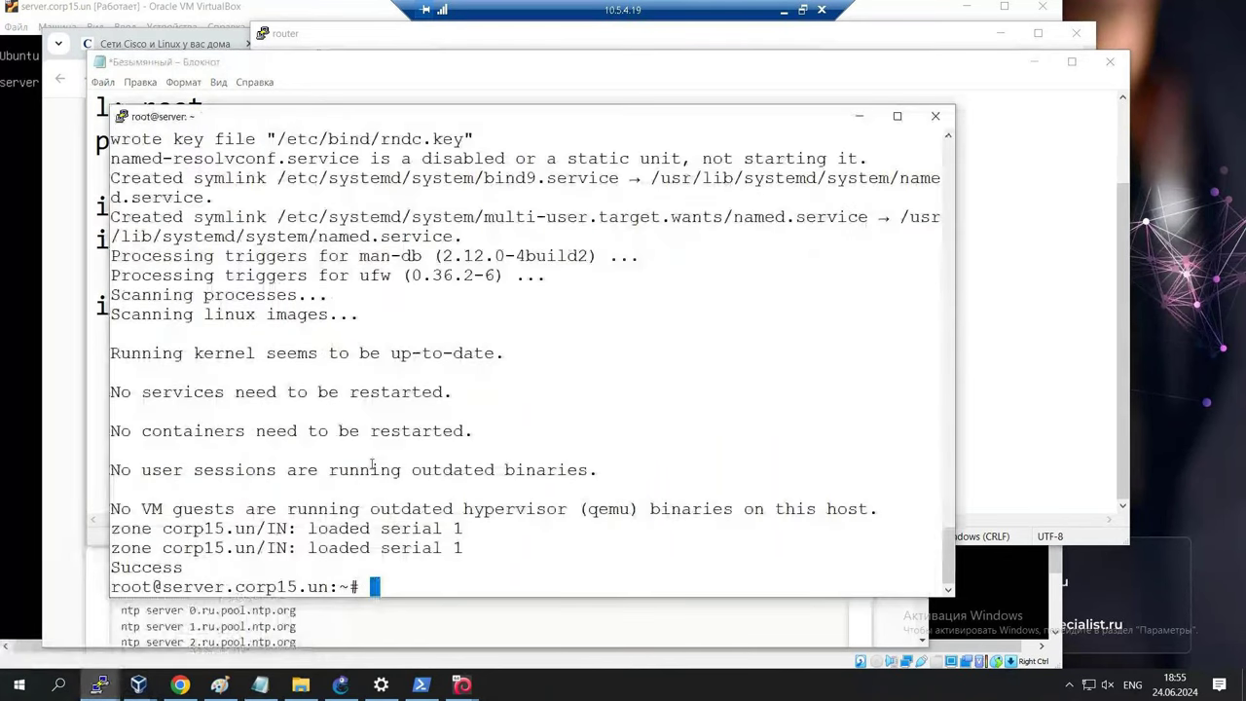
pyautogui.click(99, 686)
pyautogui.click(86, 638)
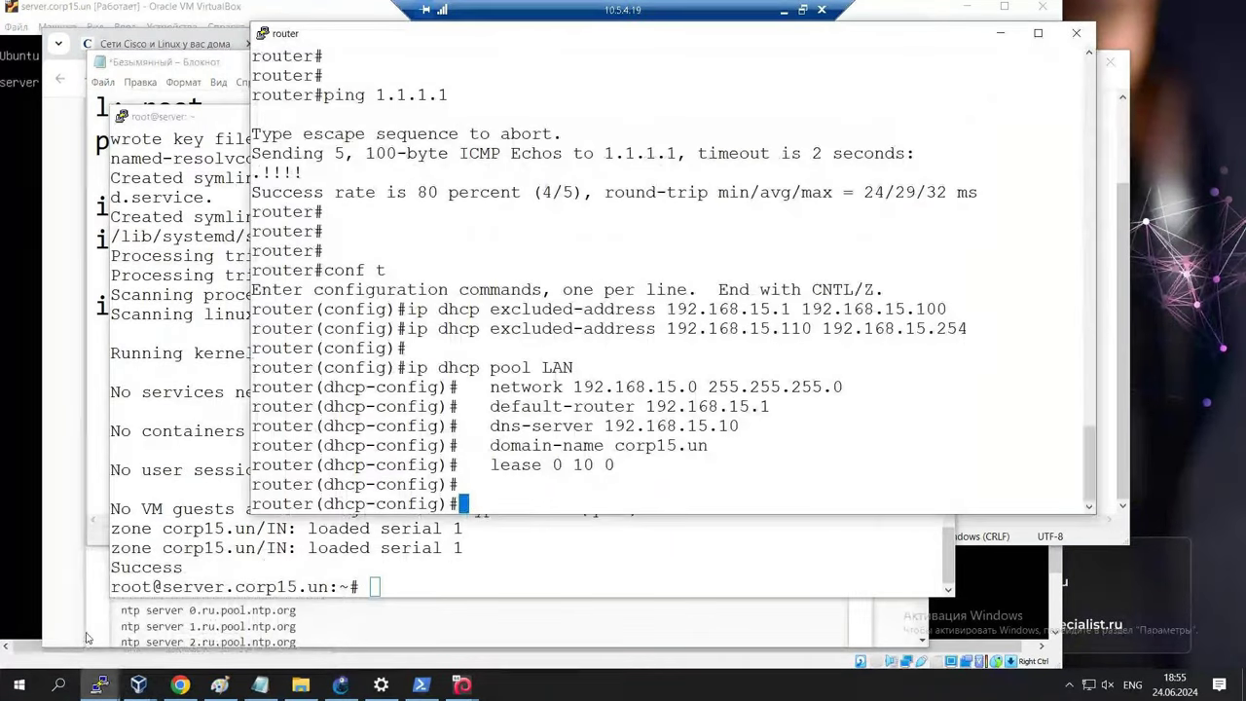
pyautogui.click(143, 687)
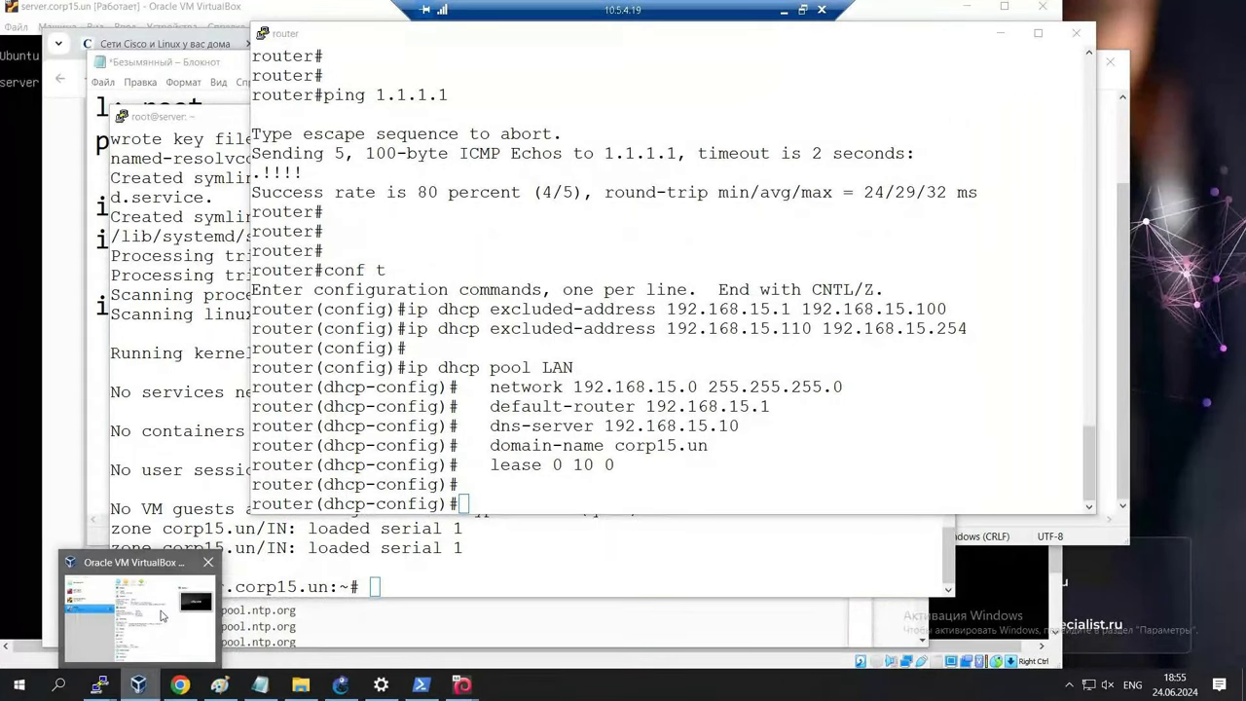
pyautogui.click(83, 609)
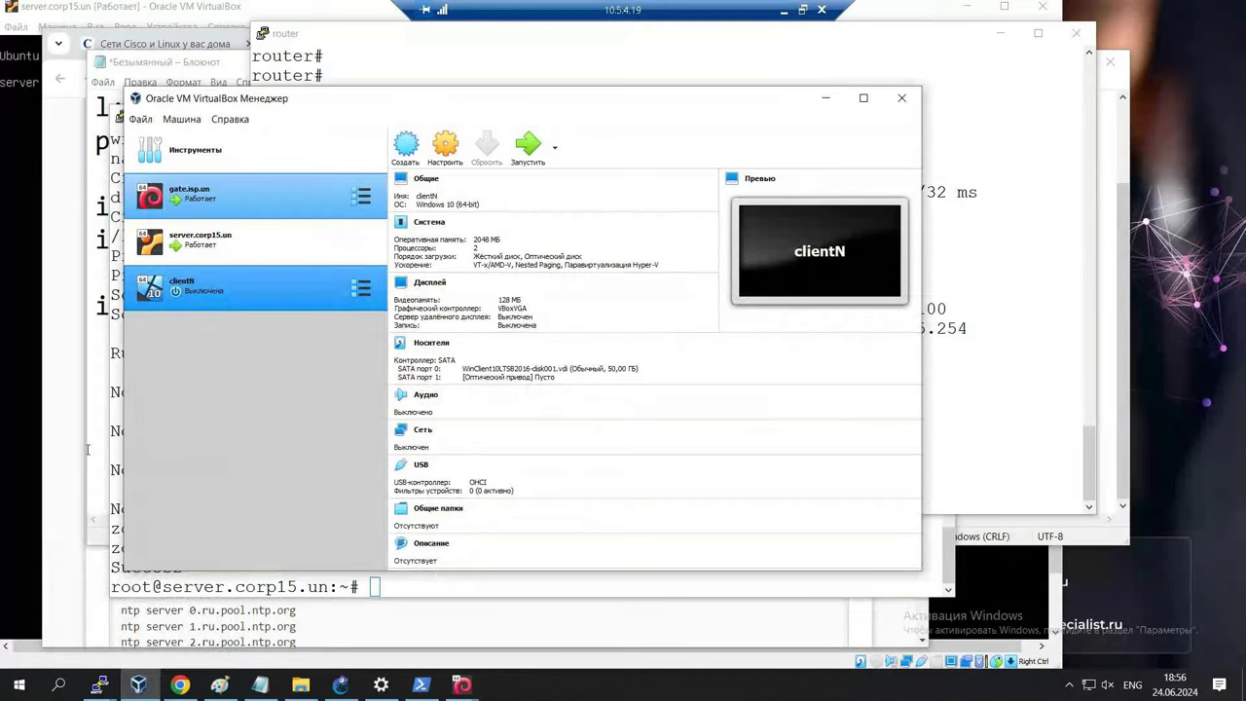
# Step: Add clientN as a new VirtualBox VM template in GNS3 Preferences
pyautogui.click(340, 684)
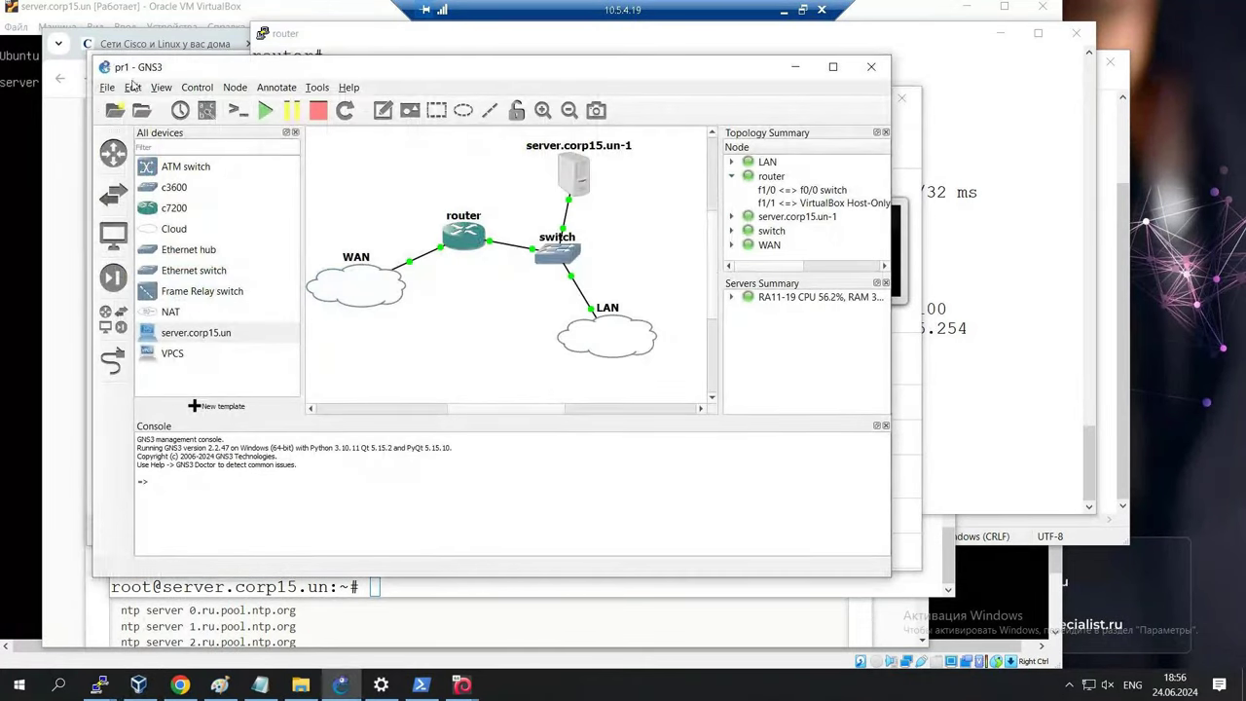
pyautogui.click(132, 86)
pyautogui.click(156, 161)
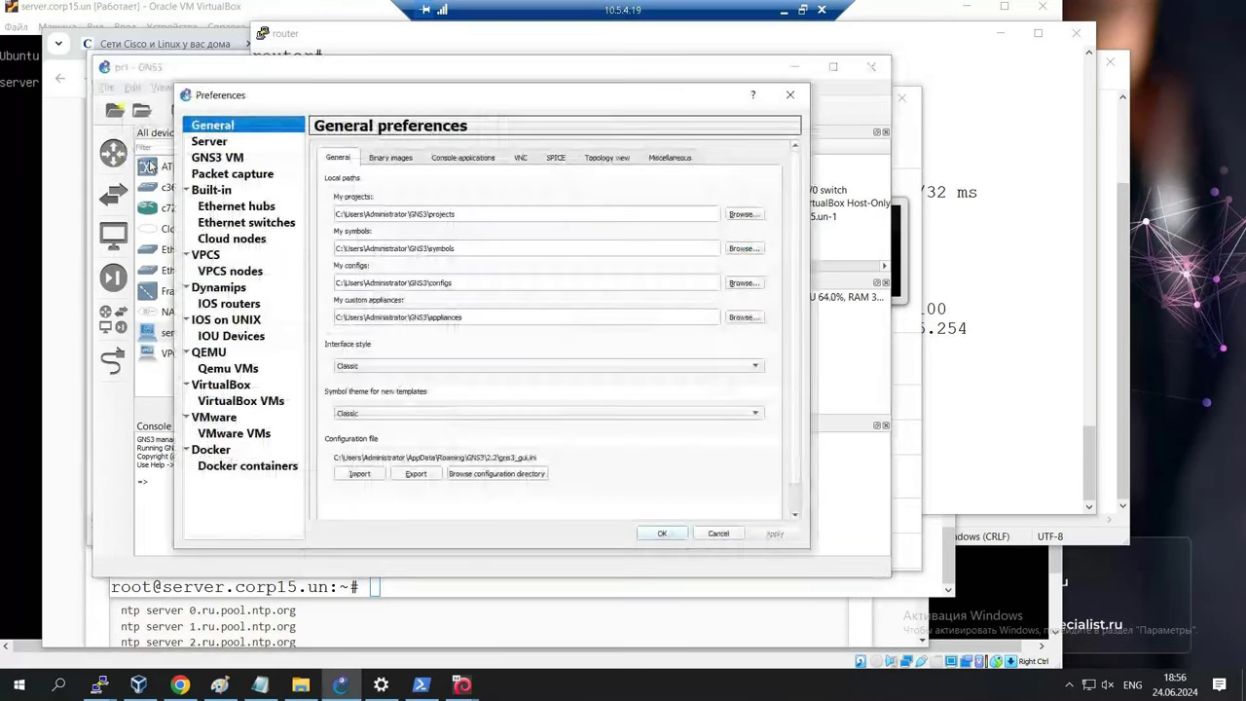
pyautogui.click(224, 401)
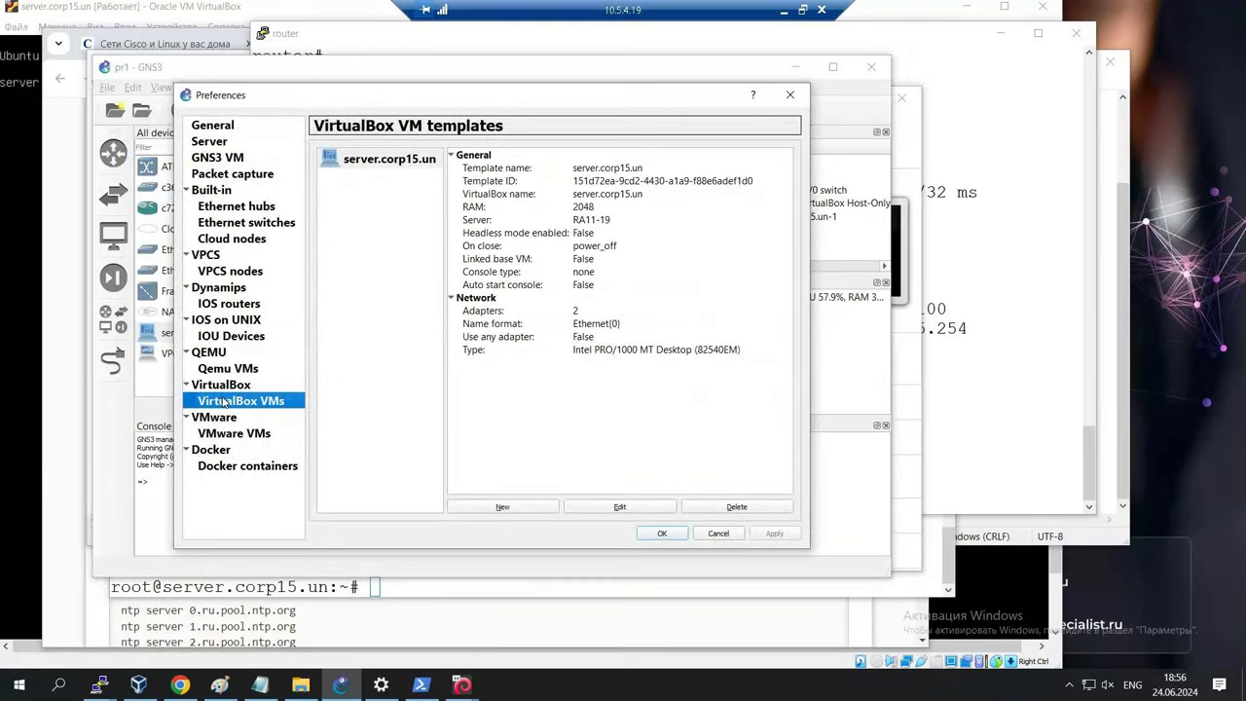
pyautogui.click(503, 506)
pyautogui.click(545, 259)
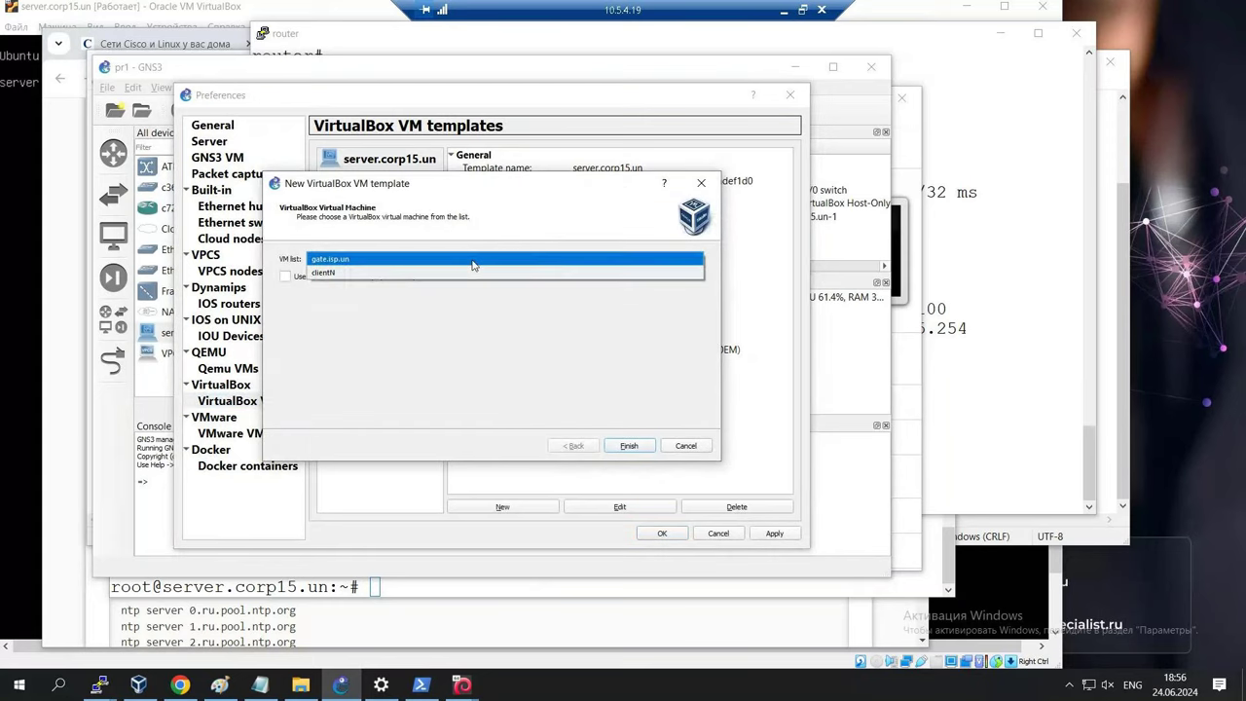
pyautogui.click(386, 275)
pyautogui.click(629, 445)
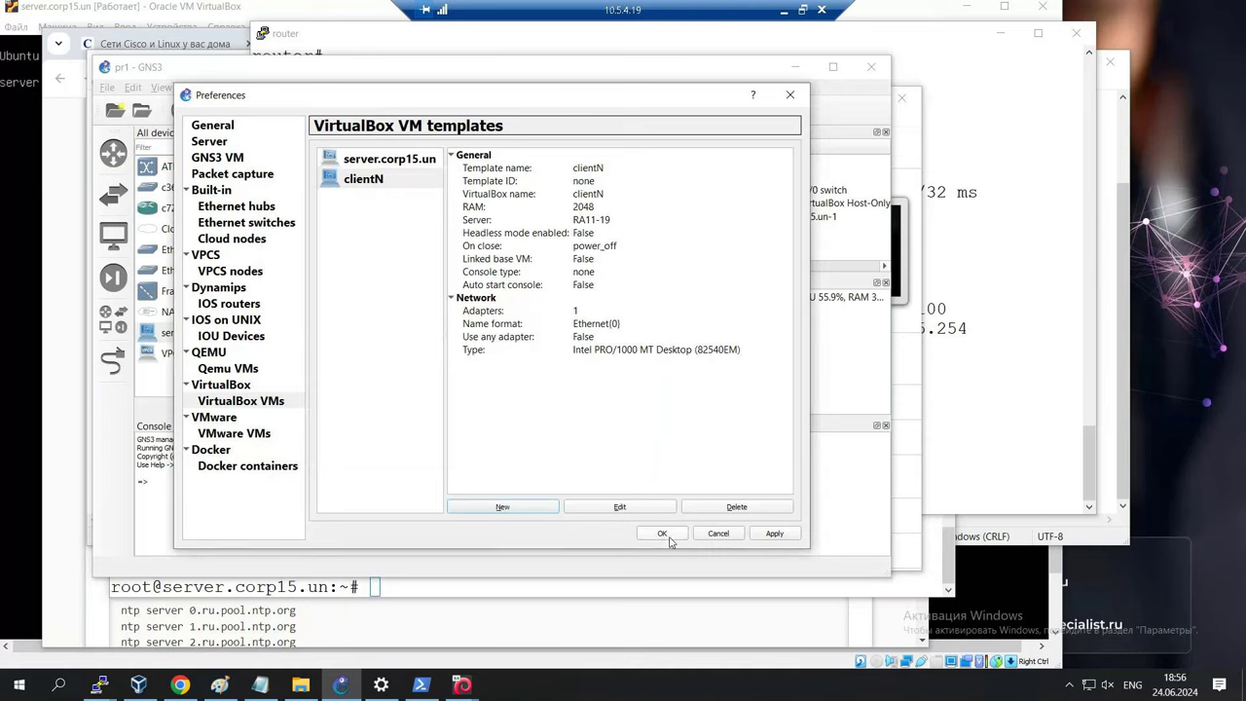
pyautogui.click(669, 535)
# Step: Place a clientN-1 node on the canvas and link it to a switch port
pyautogui.moveTo(177, 229); pyautogui.dragTo(667, 206)
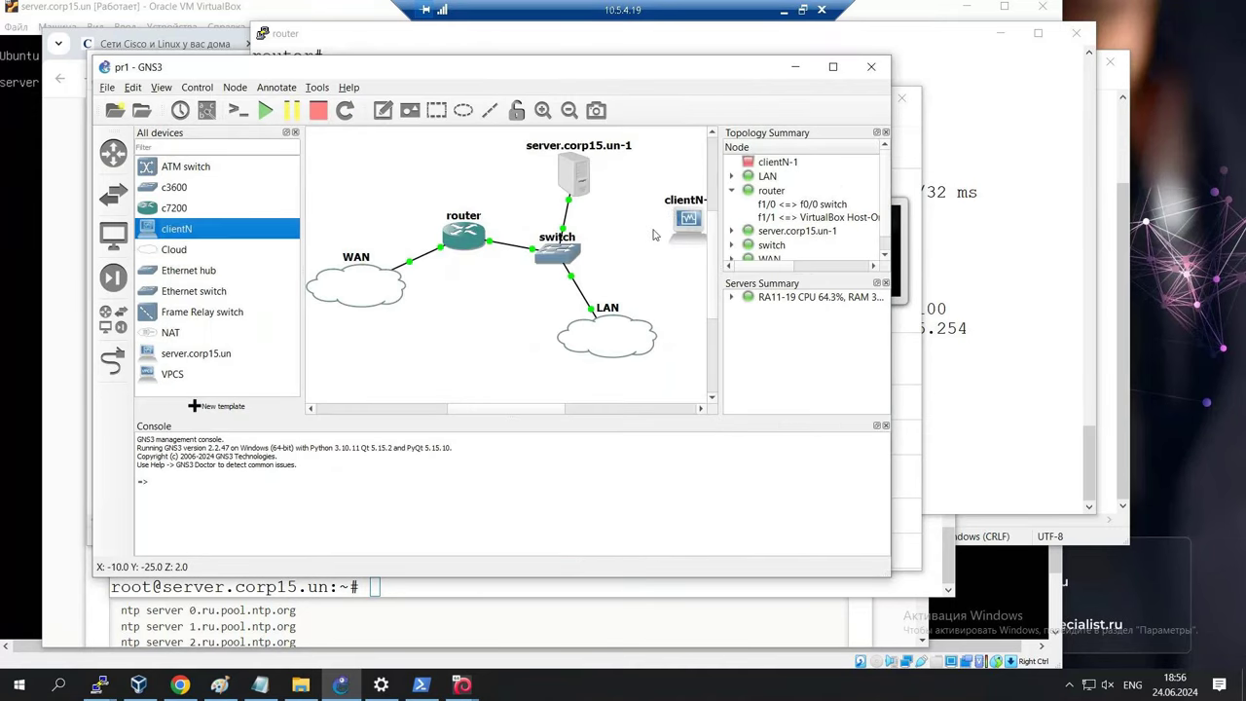
pyautogui.click(113, 360)
pyautogui.click(560, 249)
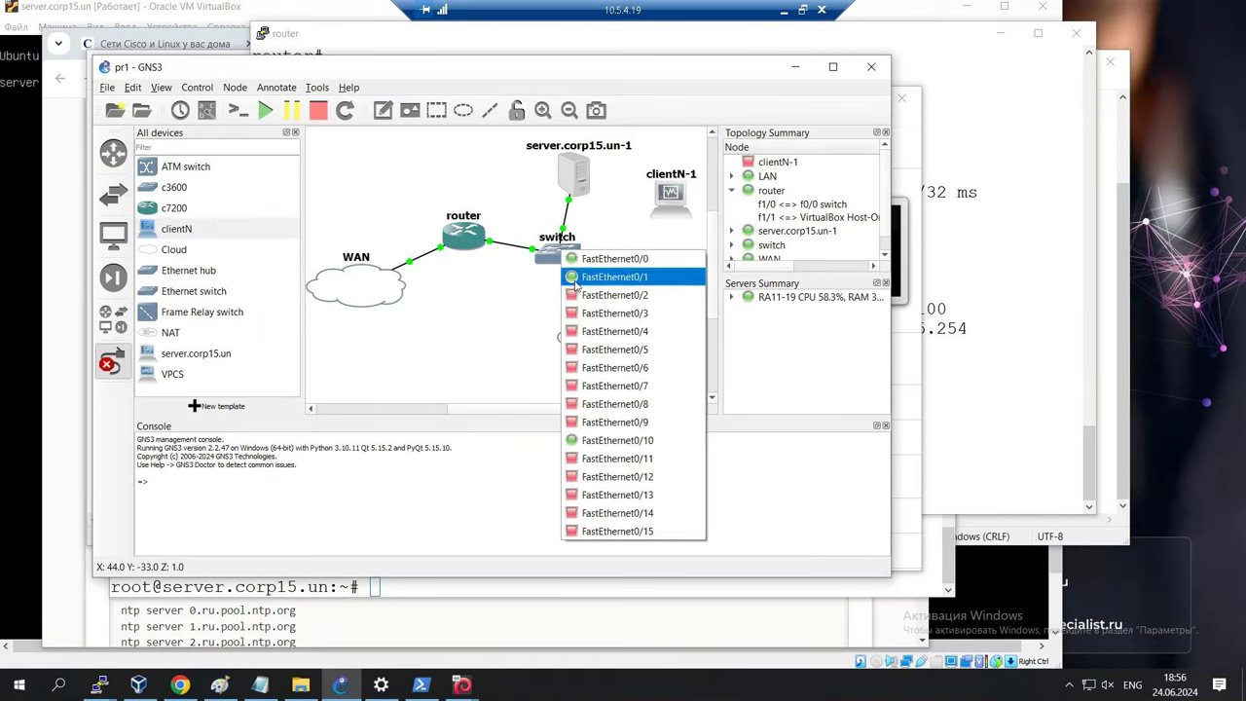
pyautogui.click(594, 288)
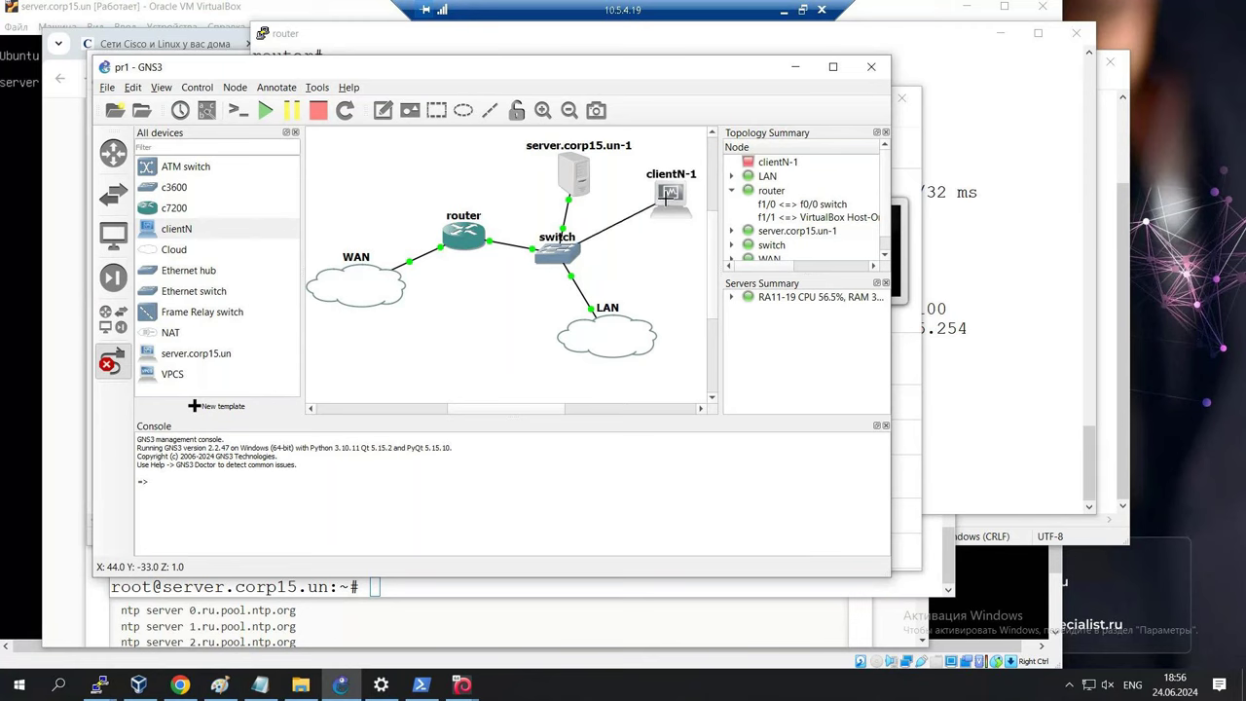
pyautogui.click(668, 195)
pyautogui.click(112, 361)
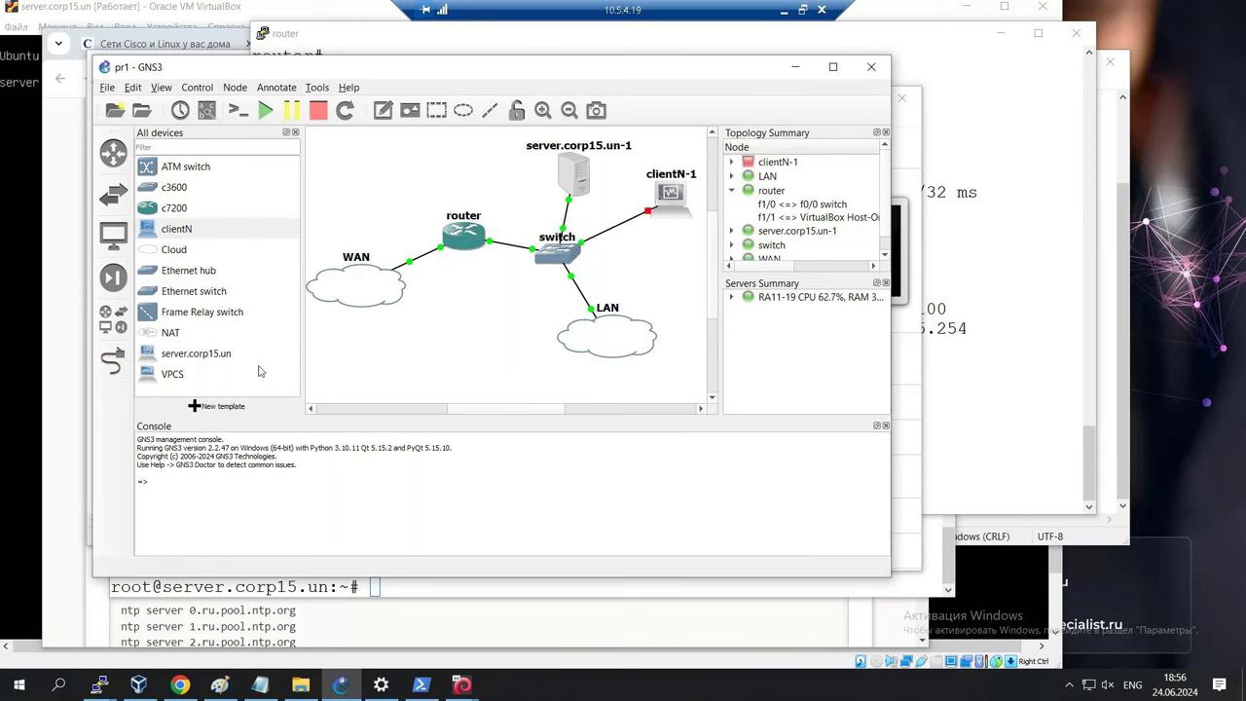
# Step: Open the switch console and enter configuration for interface FastEthernet0/2
pyautogui.doubleClick(551, 255)
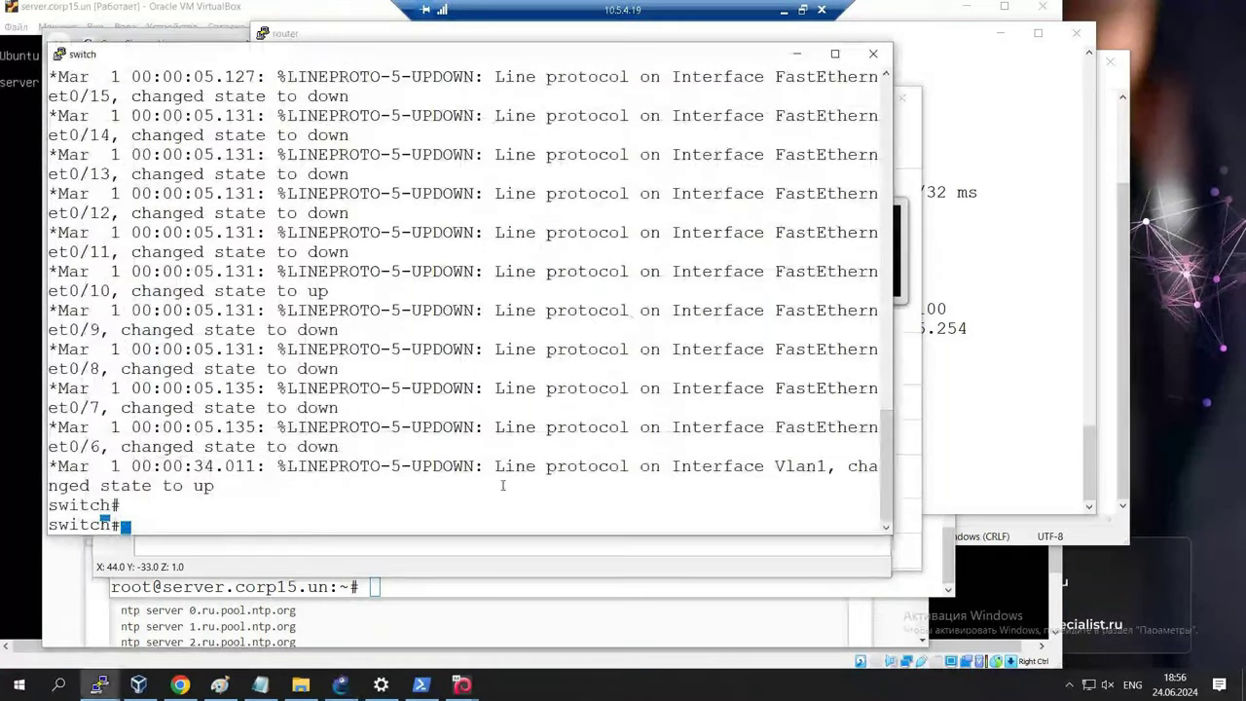
pyautogui.press('Return')
pyautogui.write('conf')
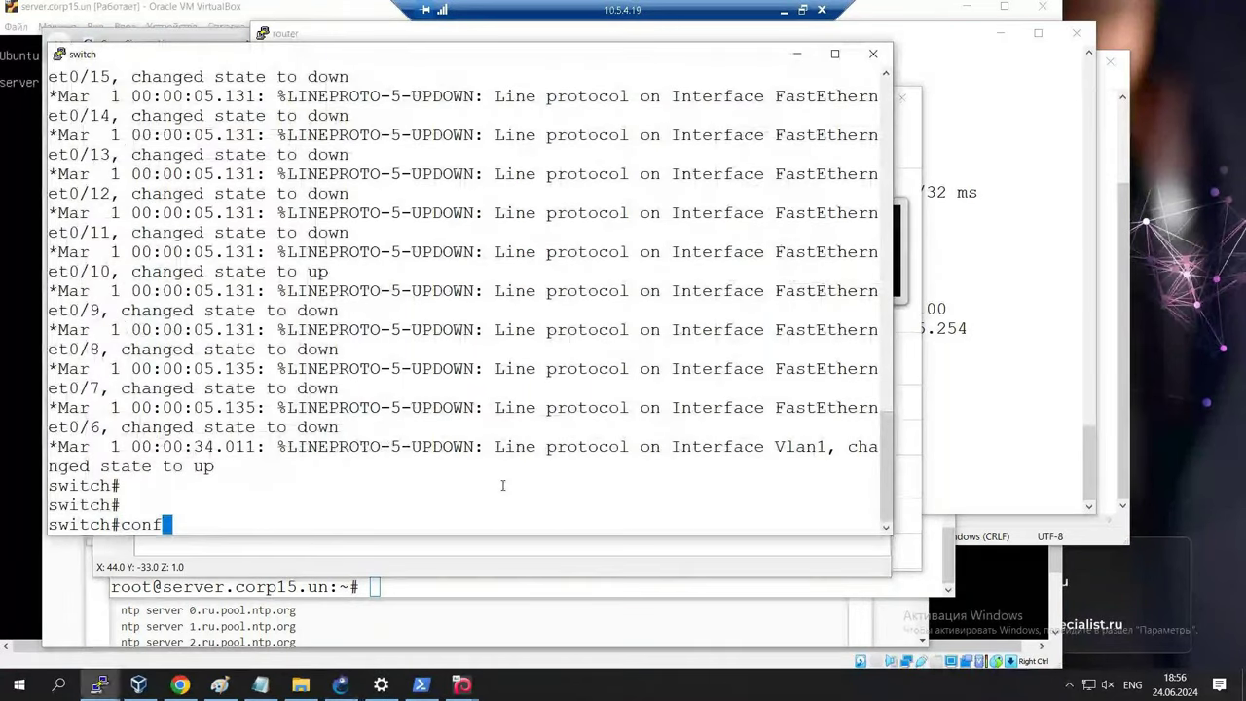
pyautogui.write(' t')
pyautogui.press('Return')
pyautogui.write('int f0')
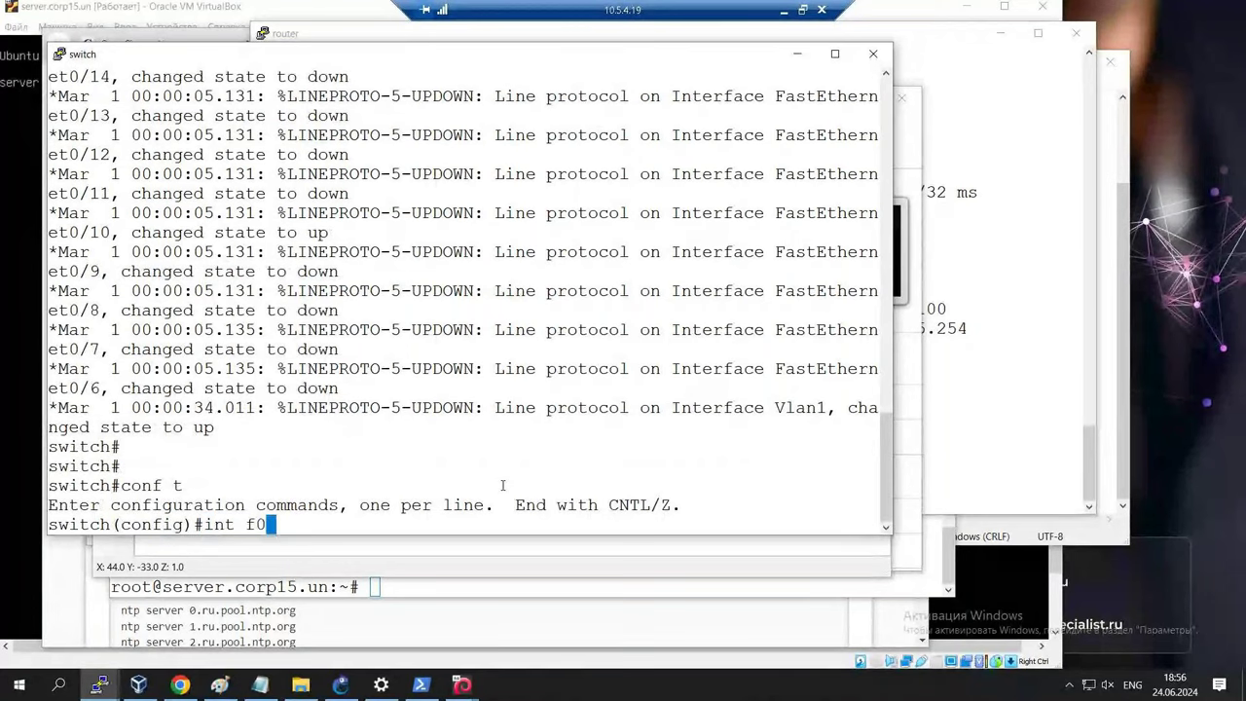
pyautogui.write('/2')
pyautogui.press('Return')
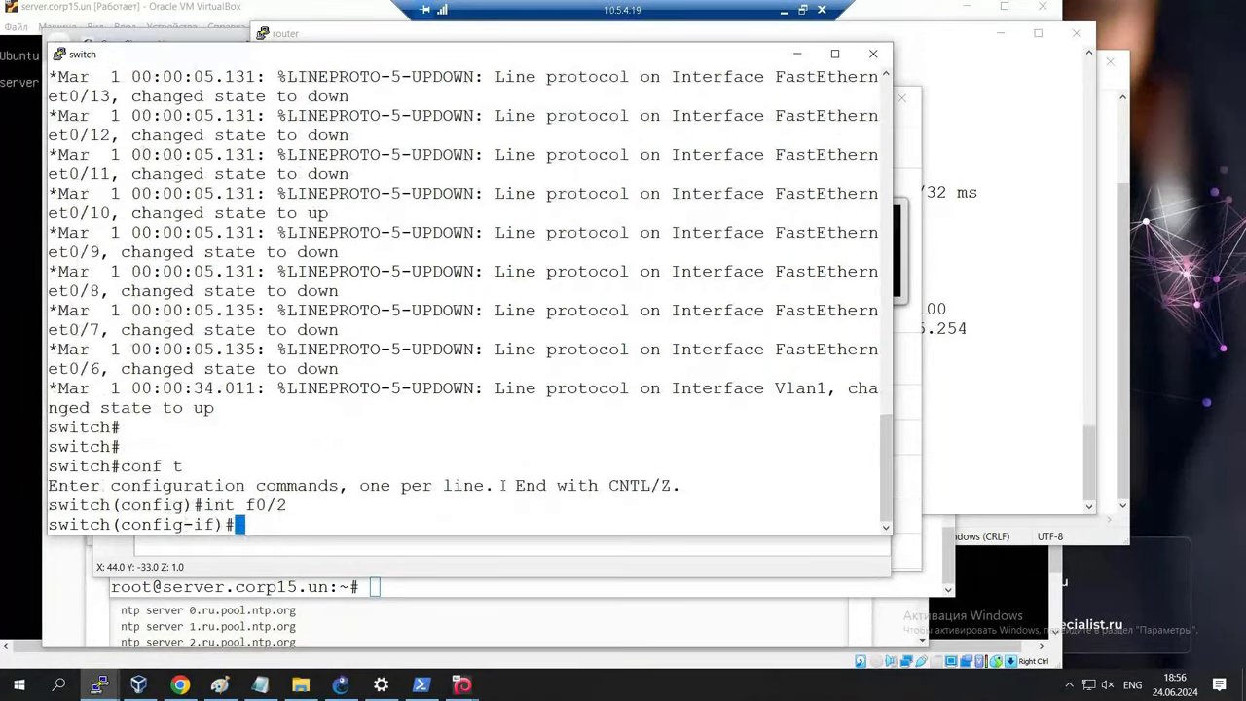
# Step: Shut down and re-enable FastEthernet0/2, then exit configuration mode with Ctrl+Z
pyautogui.write('sh')
pyautogui.press('Tab')
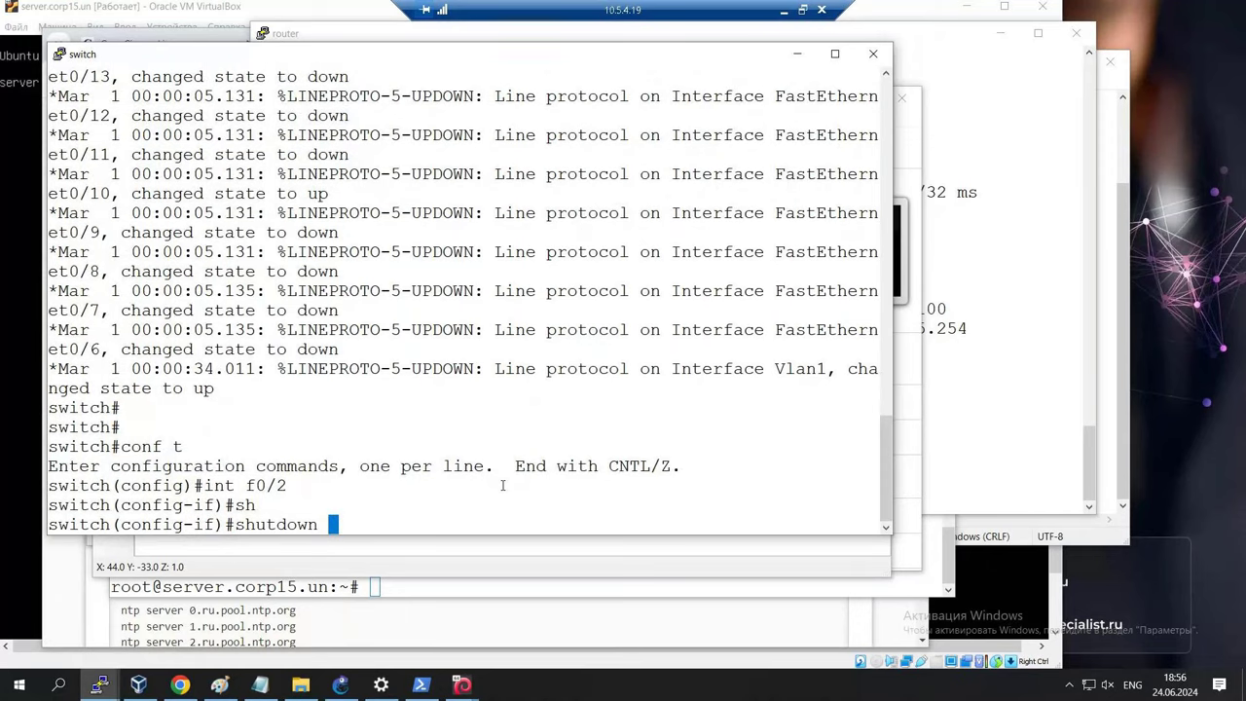
pyautogui.press('Return')
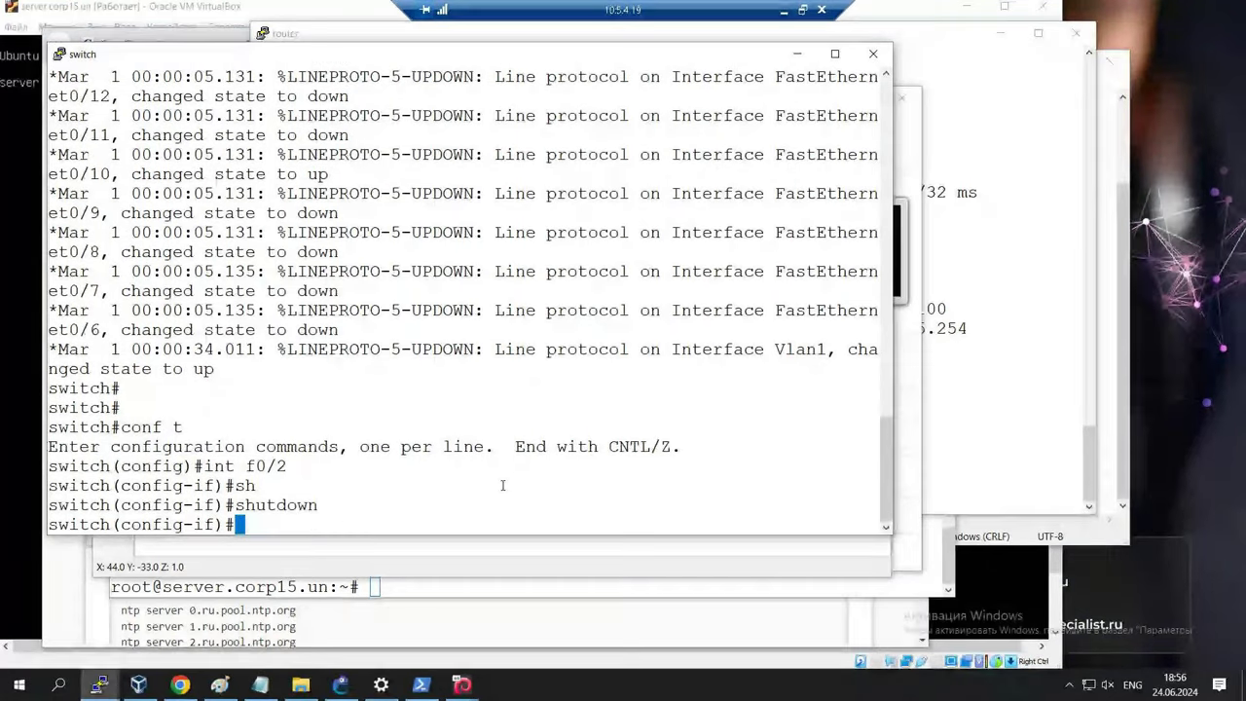
pyautogui.write('no sh')
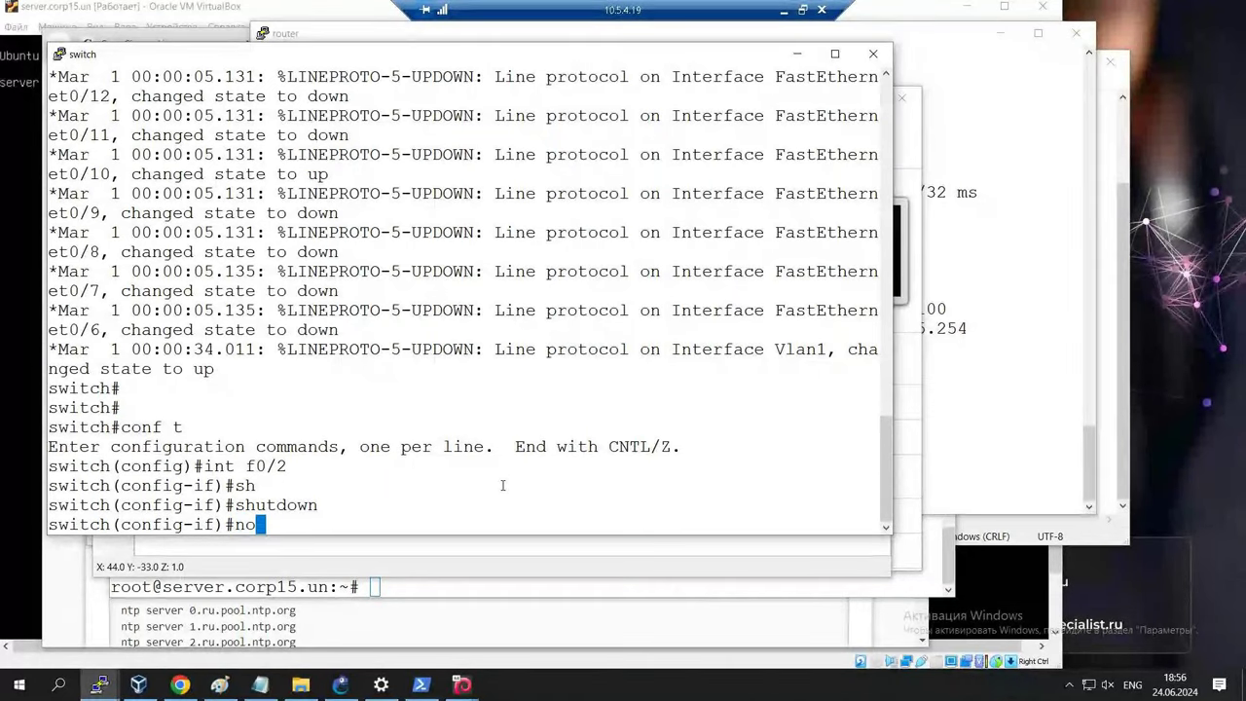
pyautogui.press('Tab')
pyautogui.press('Return')
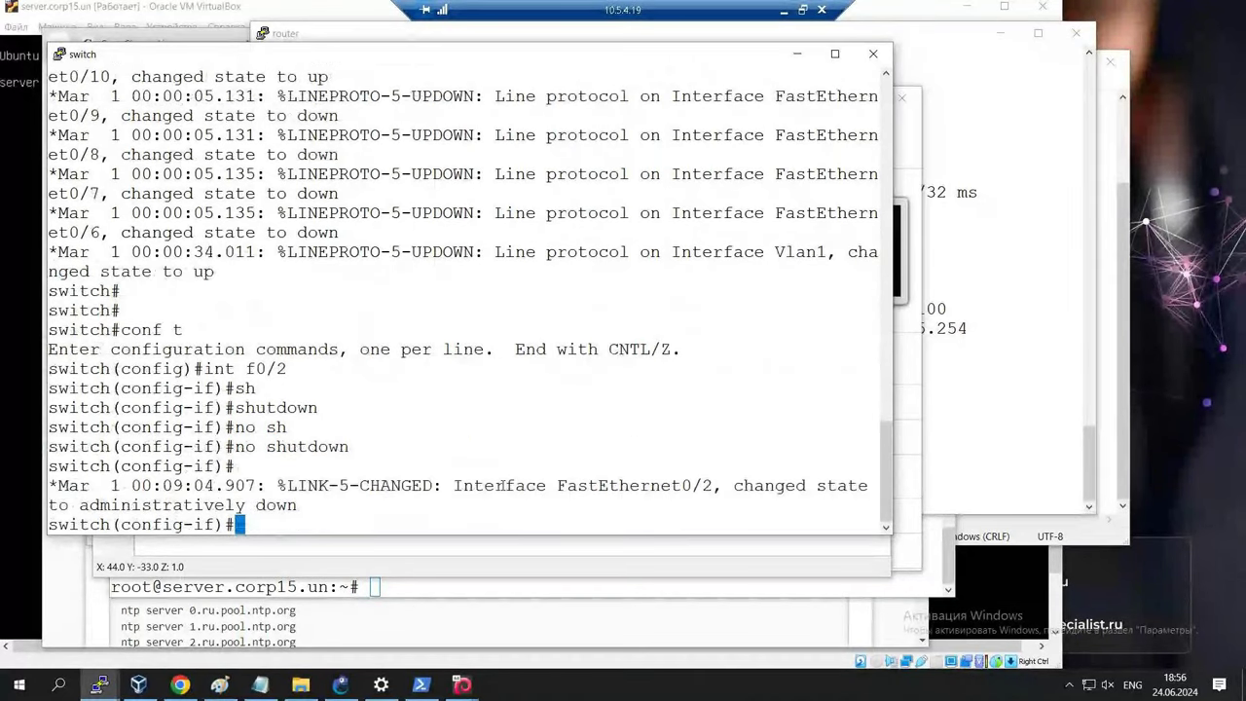
pyautogui.hotkey('ctrl', 'z')
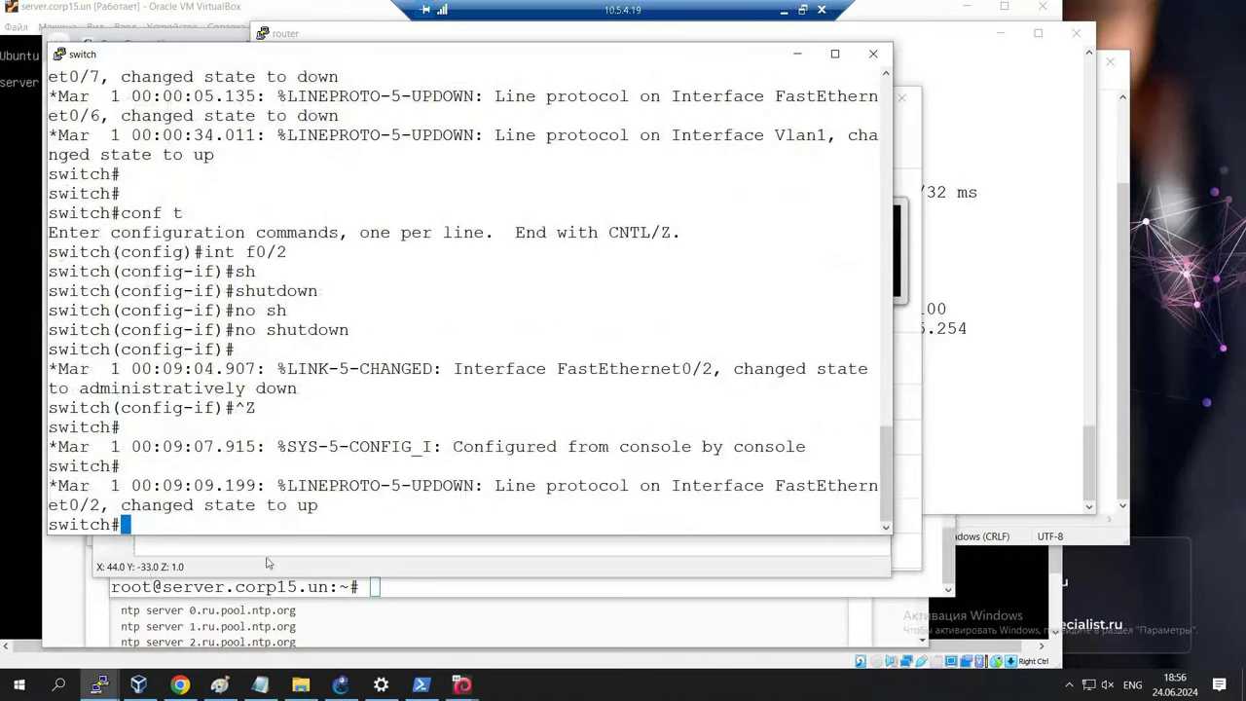
pyautogui.click(268, 562)
# Step: Start the clientN-1 node, then put the cursor after the lease line in the DHCP notes
pyautogui.rightClick(669, 193)
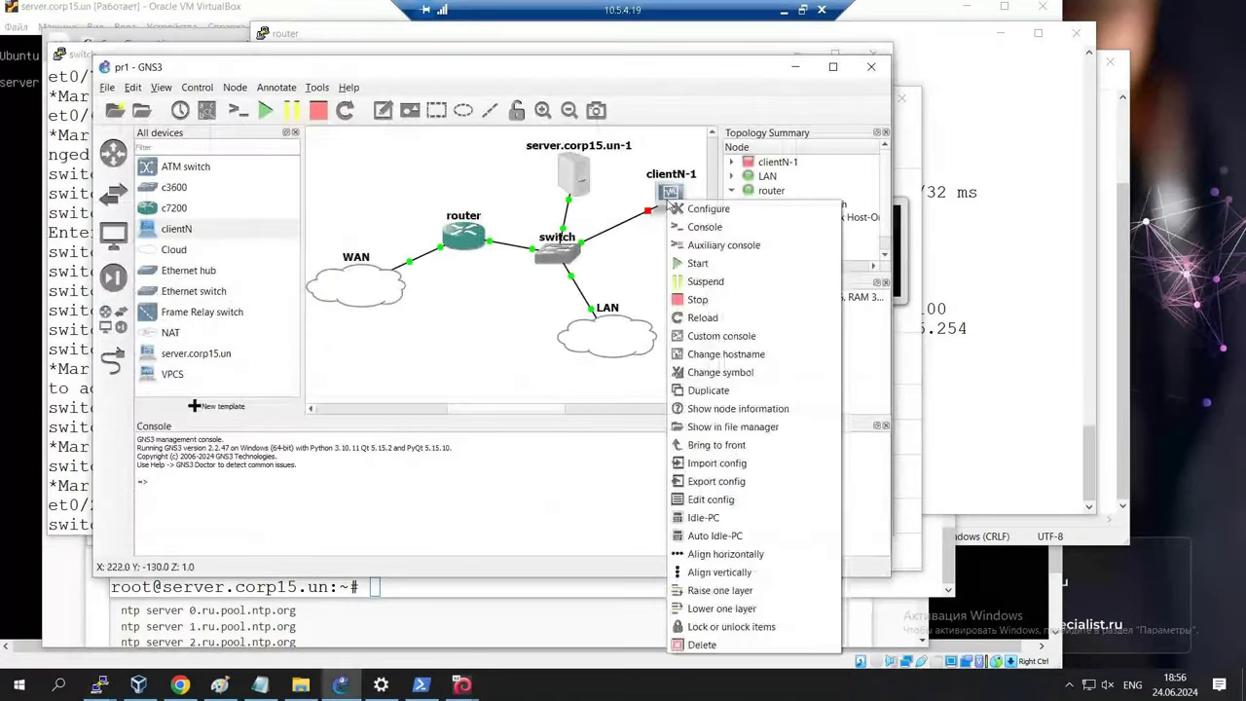
pyautogui.click(696, 268)
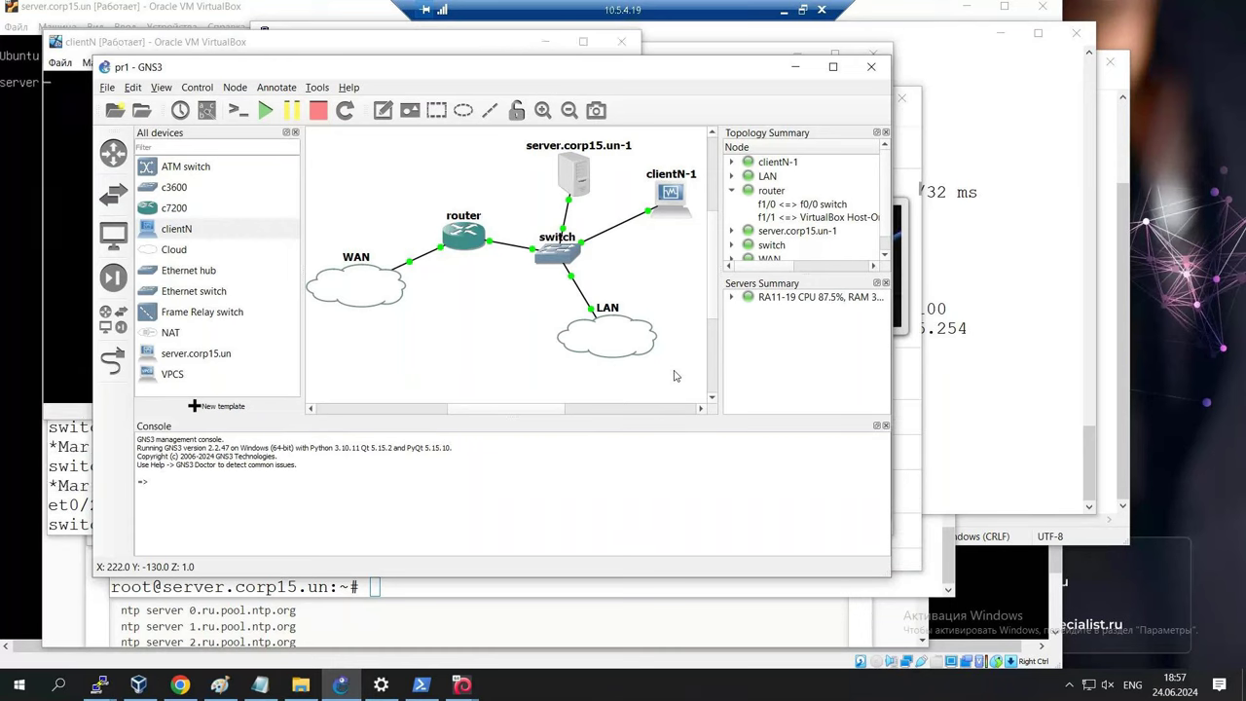
pyautogui.click(260, 685)
pyautogui.click(377, 473)
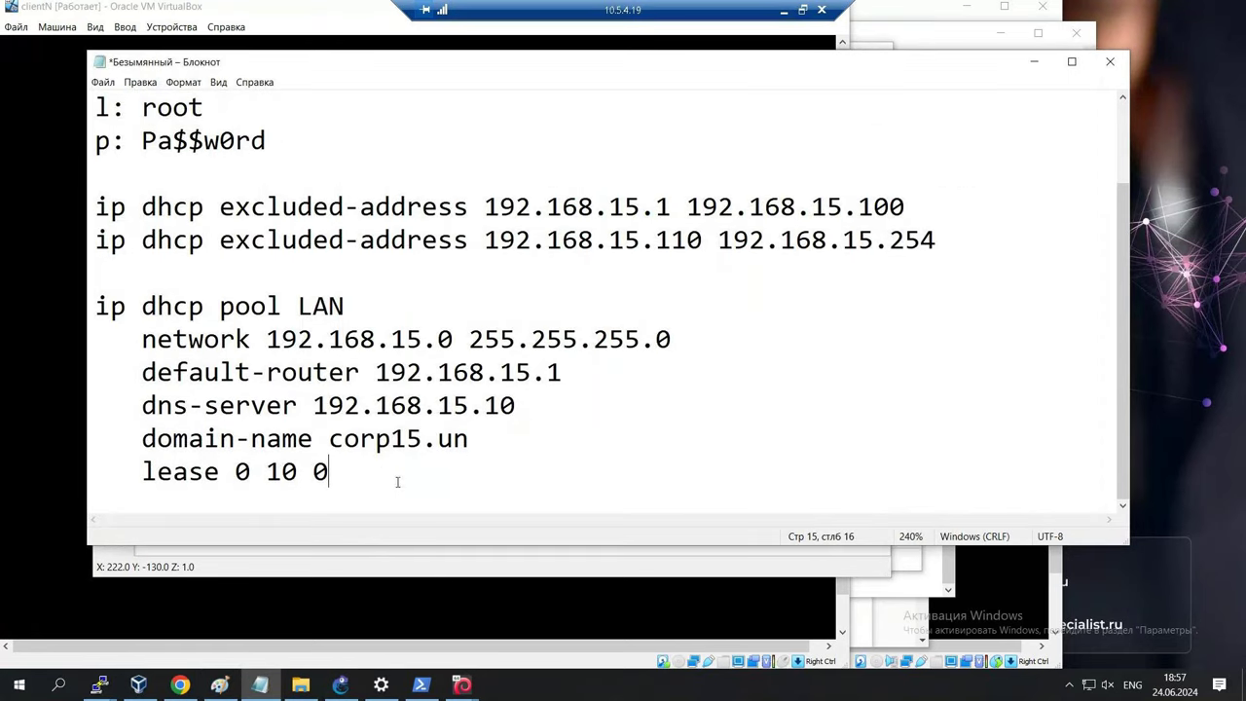
# Step: Note the client VM's login name and password below the lease line
pyautogui.press('Return')
pyautogui.press('Return')
pyautogui.press('Return')
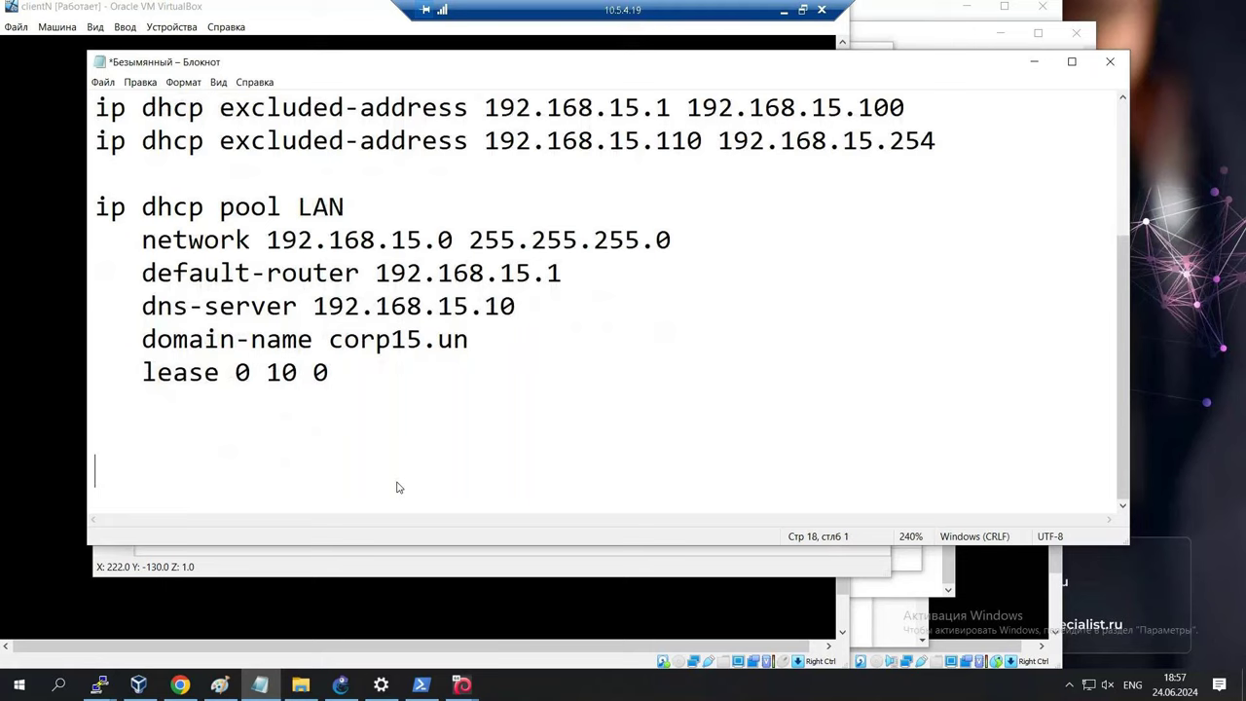
pyautogui.write('l')
pyautogui.press('Return')
pyautogui.press('BackSpace')
pyautogui.write(': student')
pyautogui.press('Return')
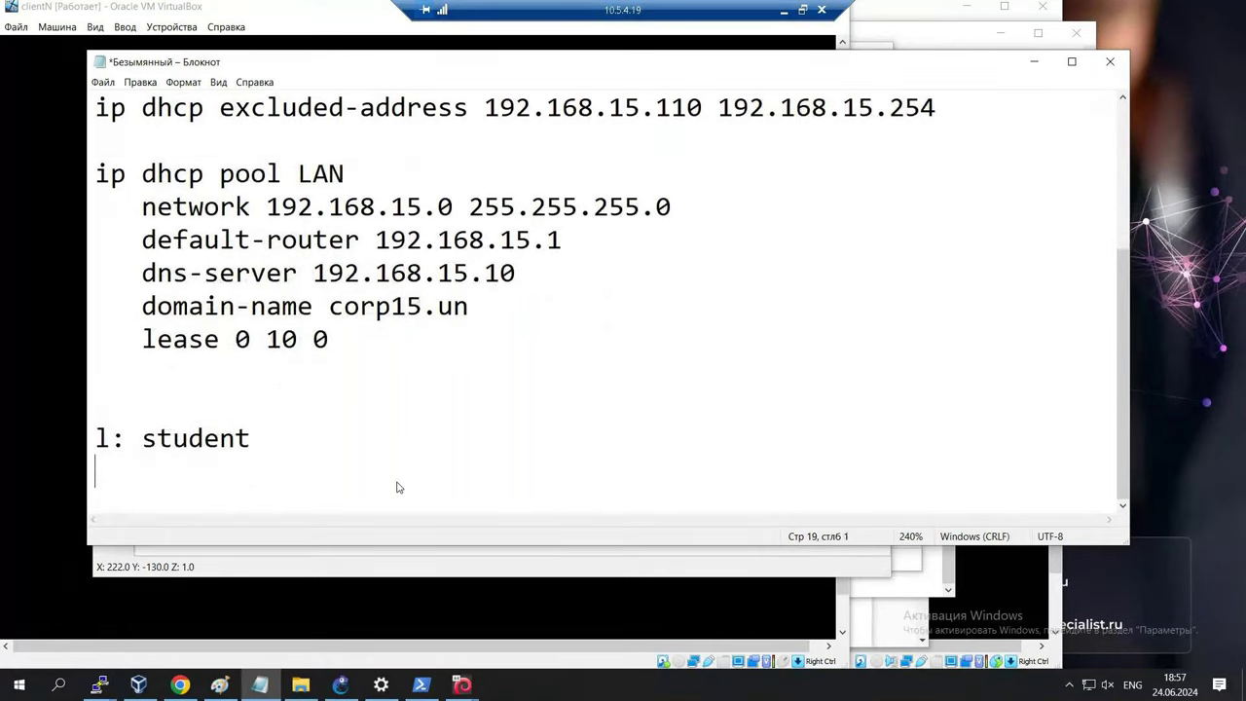
pyautogui.write('pP')
pyautogui.press('BackSpace')
pyautogui.write(': p')
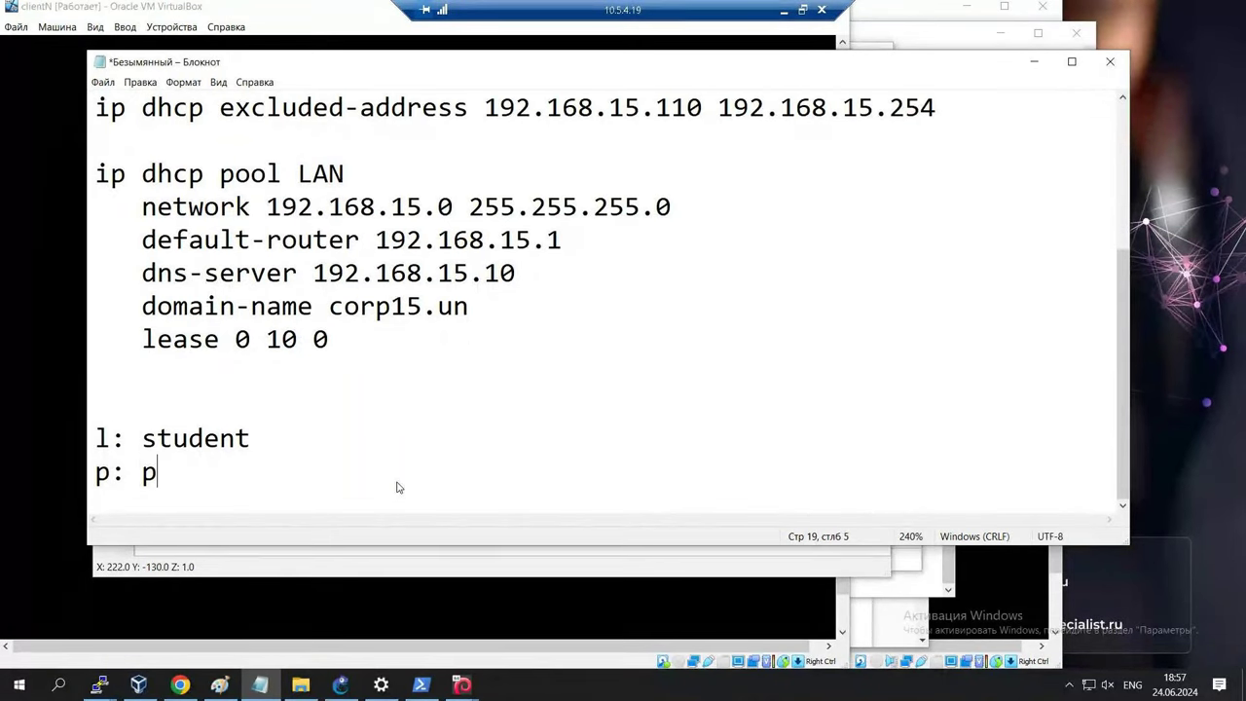
pyautogui.write('assword')
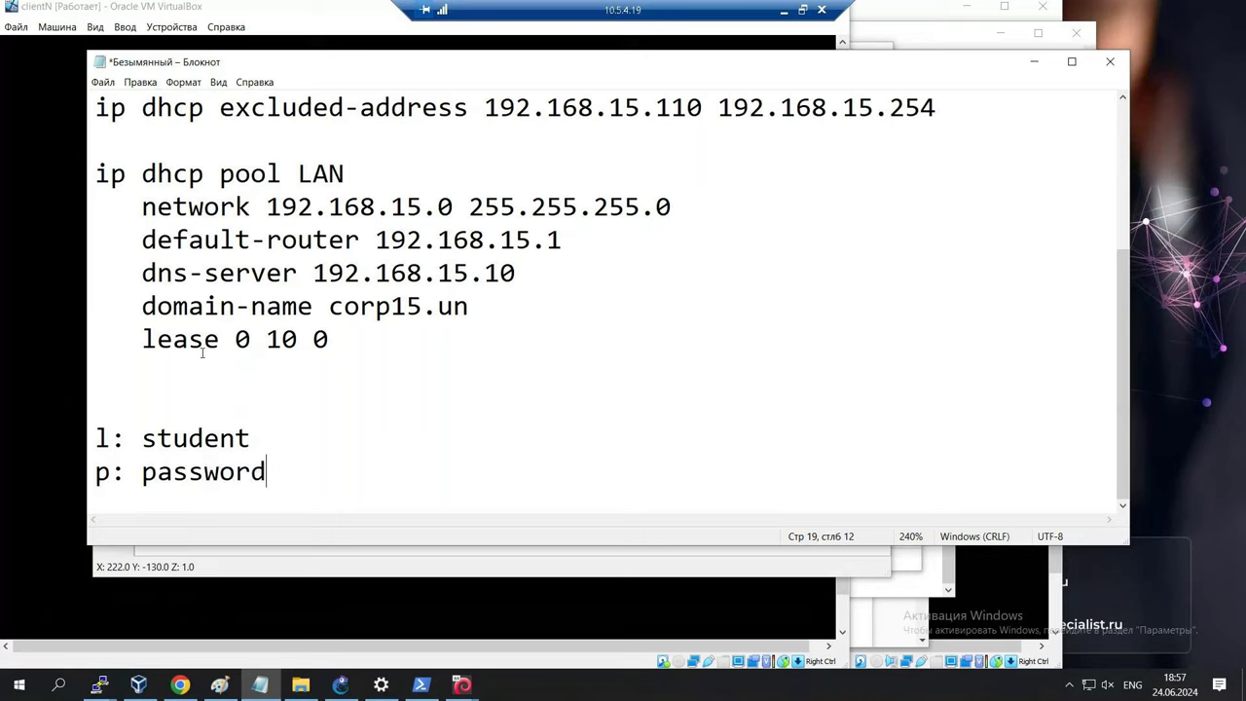
pyautogui.hotkey('alt', 'Tab')
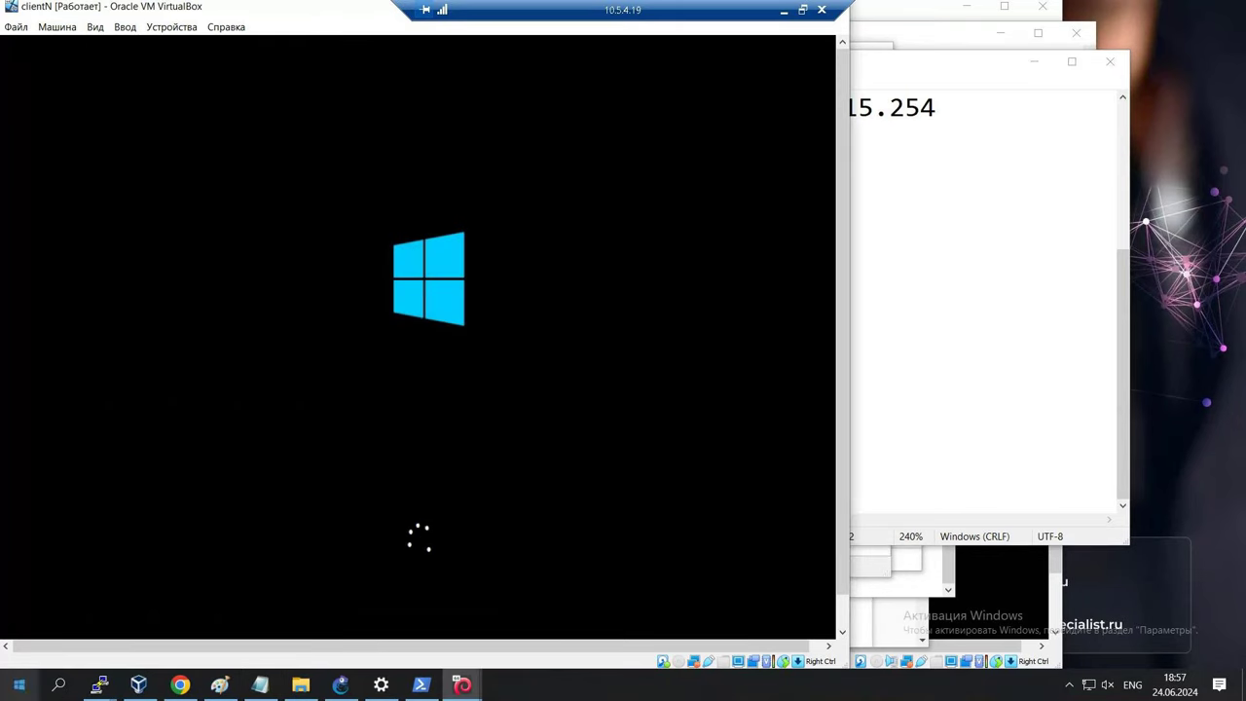
# Step: Sign in to the clientN Windows 10 guest with the account password
pyautogui.moveTo(178, 693)
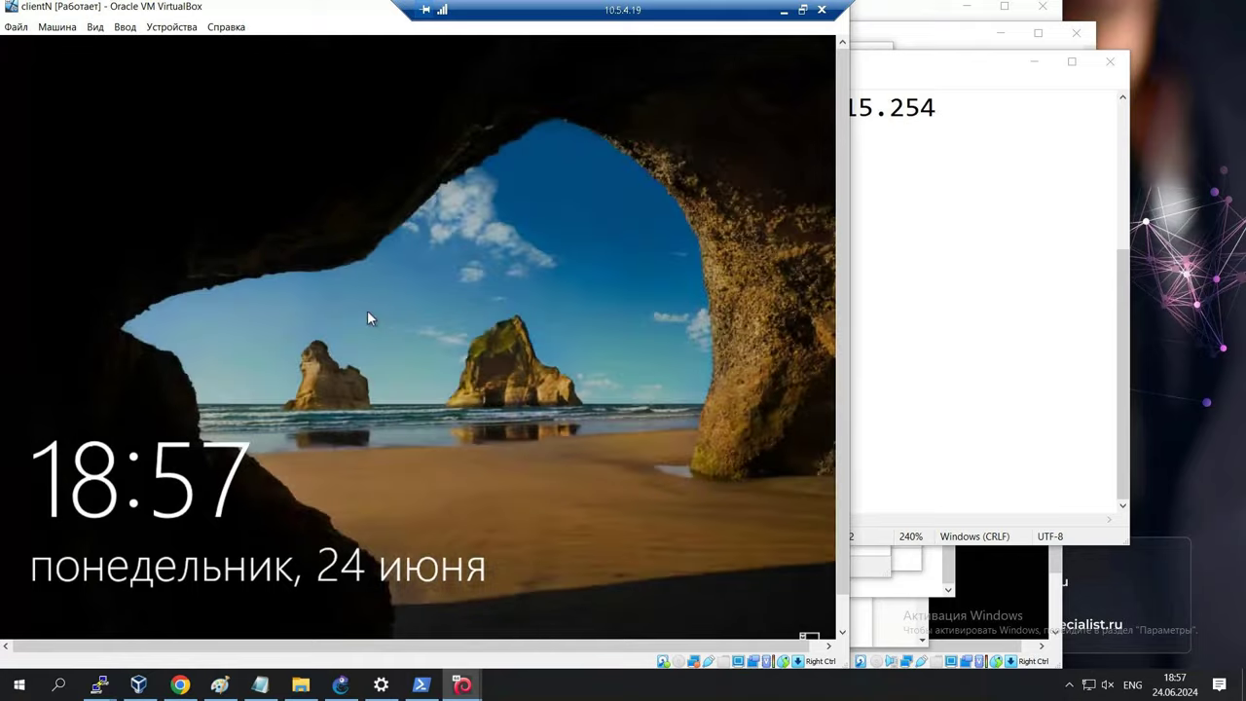
pyautogui.click(367, 310)
pyautogui.click(422, 423)
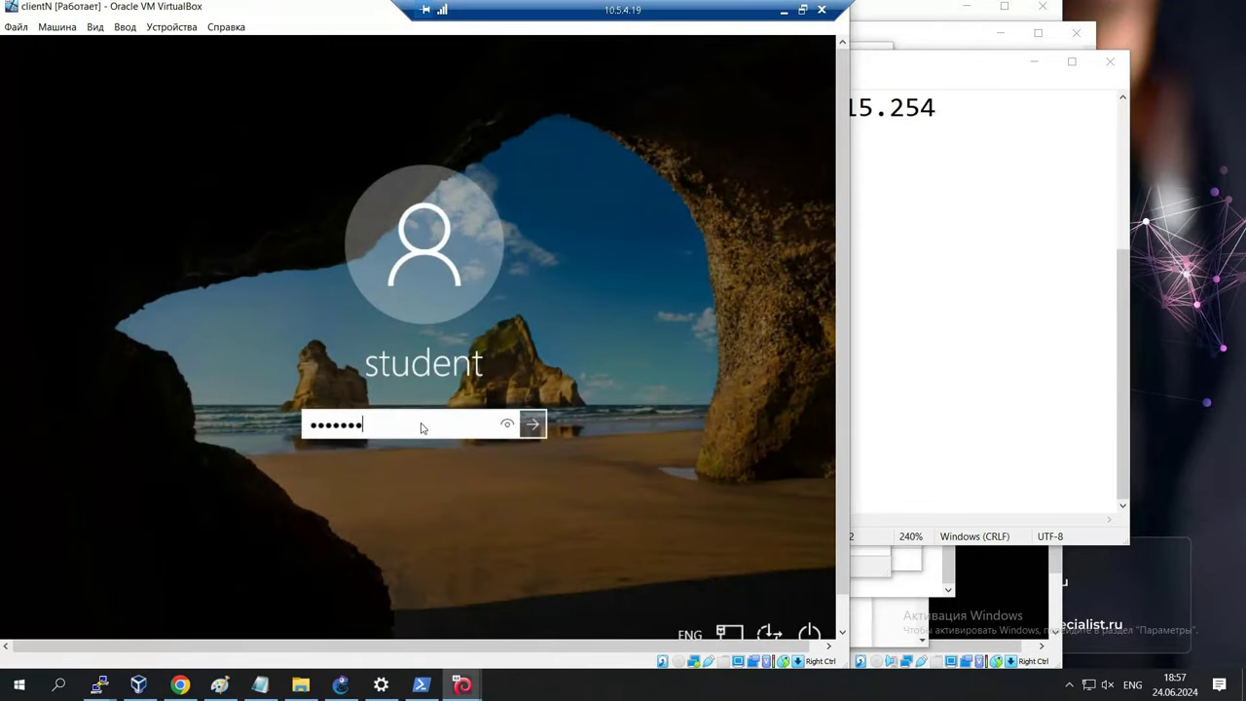
pyautogui.press('Return')
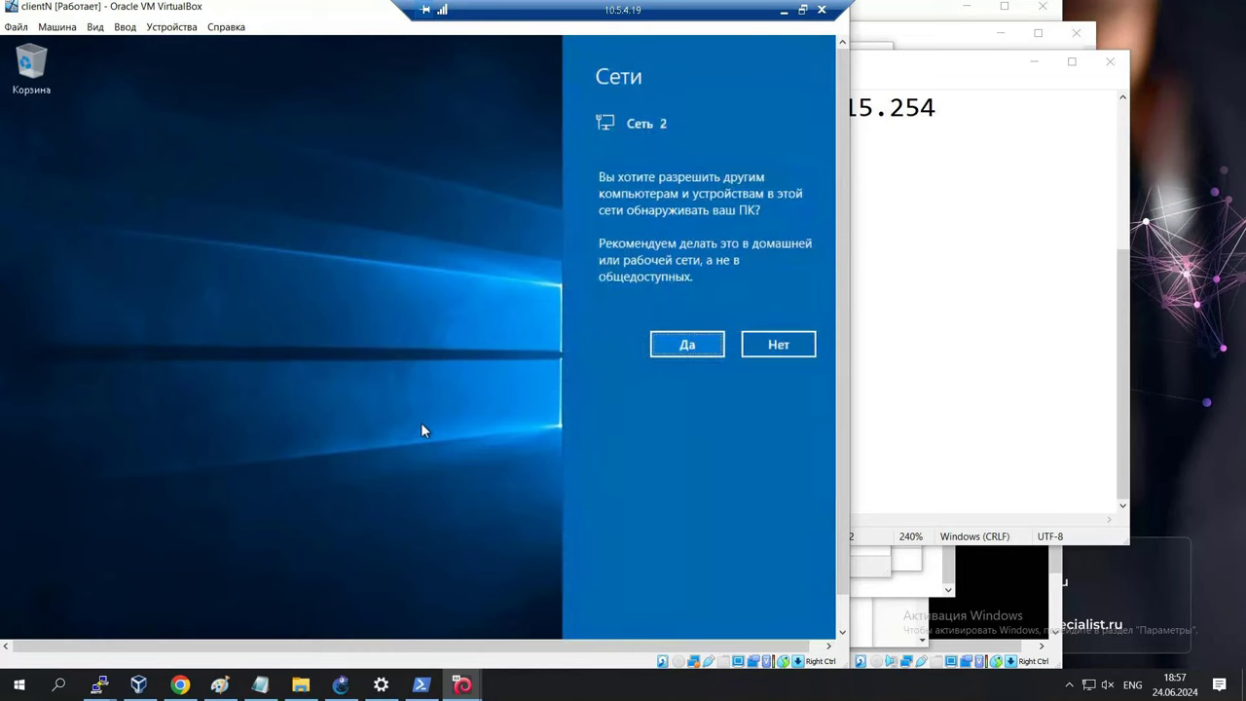
# Step: Allow network discovery, then move and enlarge the clientN window to show the whole guest desktop
pyautogui.click(675, 341)
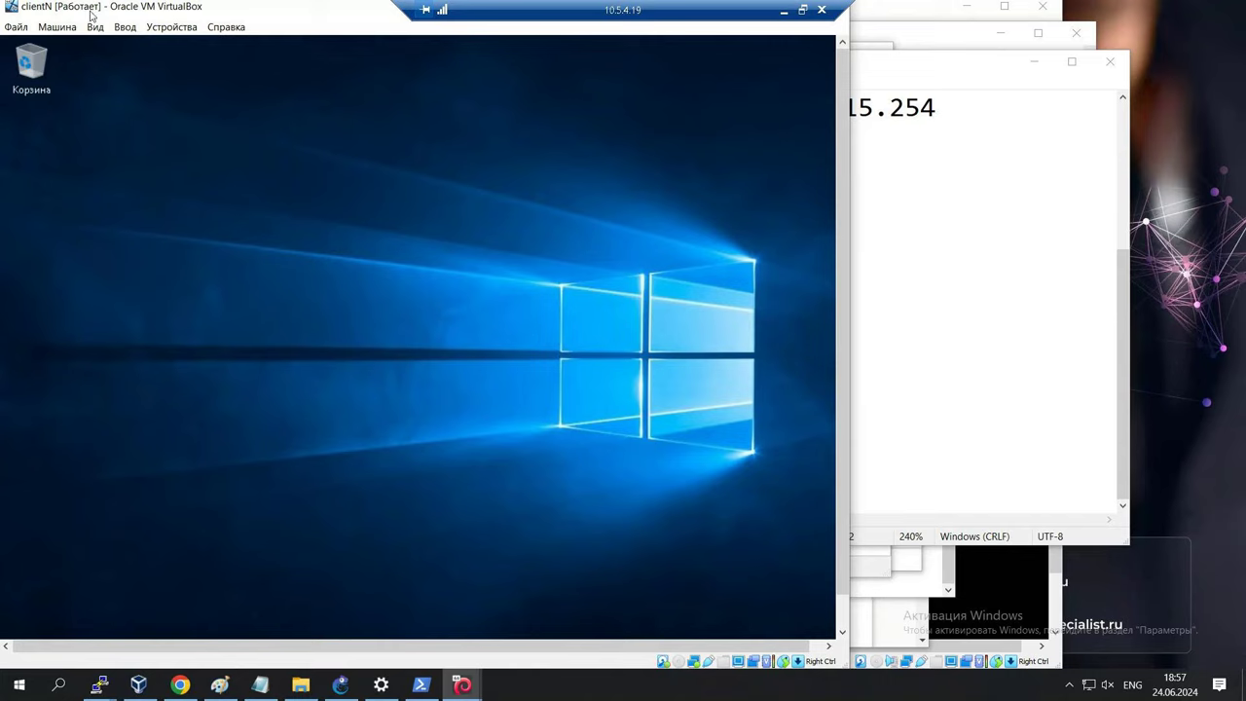
pyautogui.moveTo(81, 12); pyautogui.dragTo(100, 27)
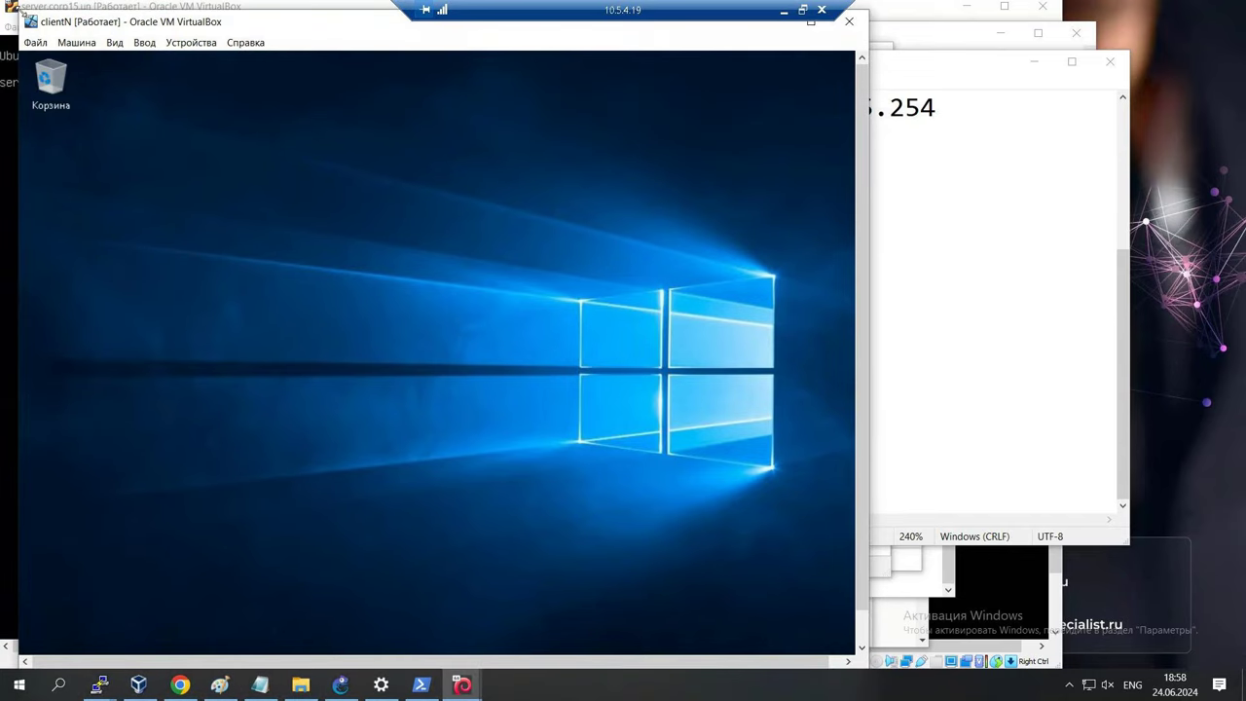
pyautogui.moveTo(19, 13); pyautogui.dragTo(46, 44)
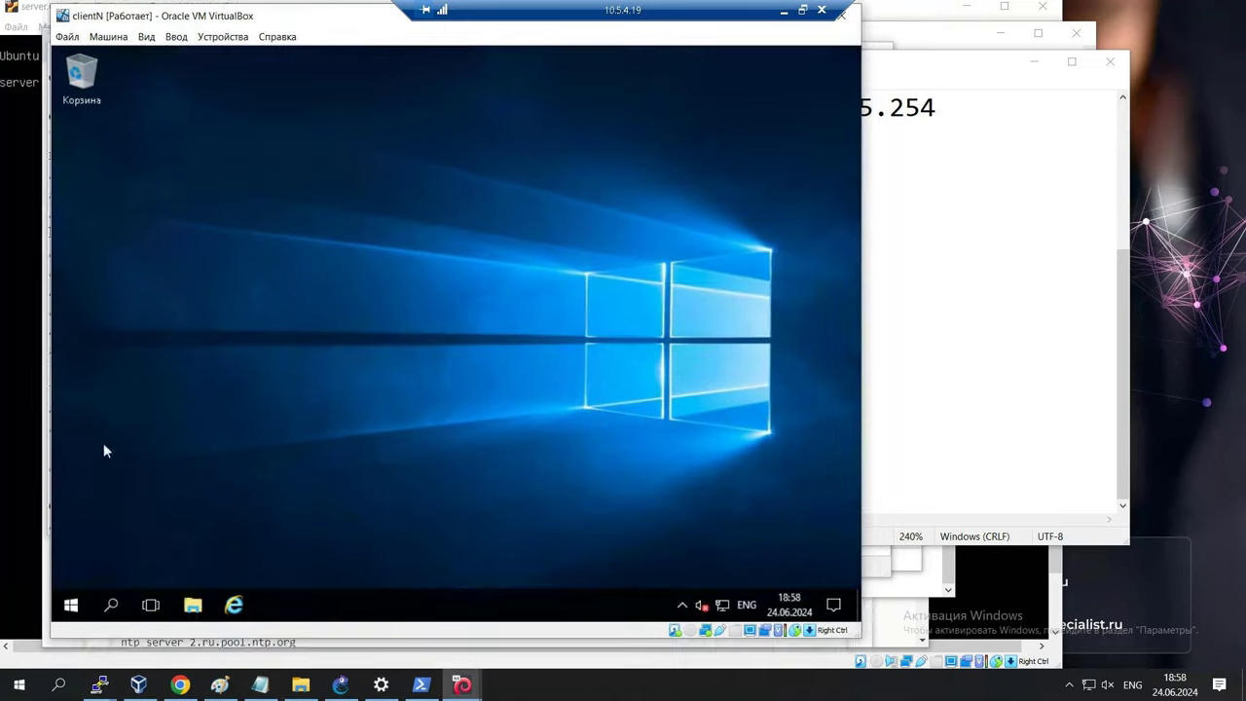
# Step: Open a Command Prompt on clientN and run ipconfig, showing DHCP address 192.168.15.101
pyautogui.rightClick(70, 606)
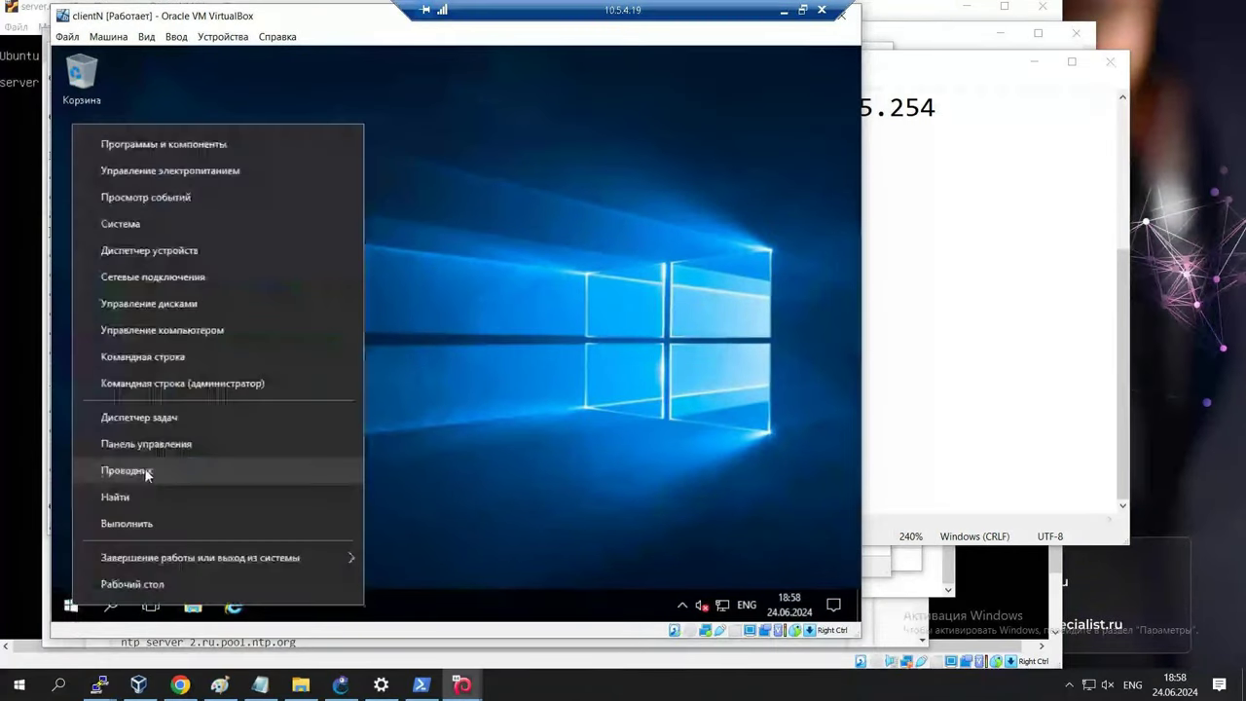
pyautogui.click(159, 357)
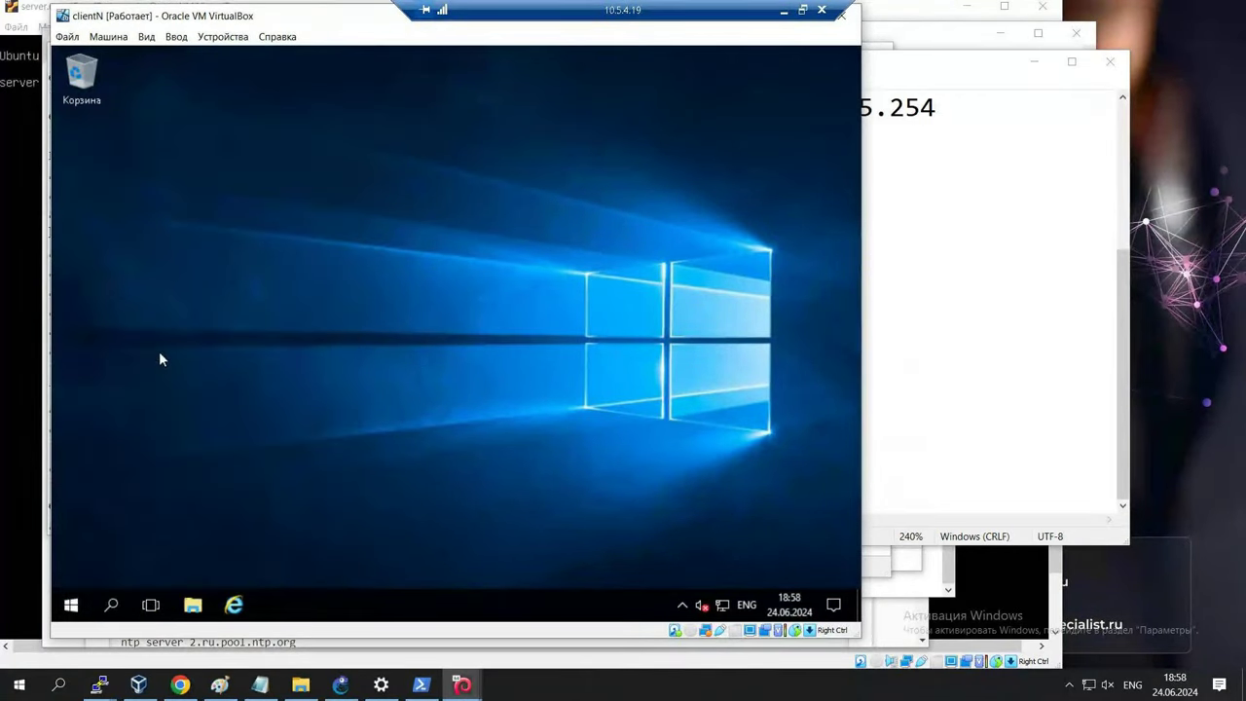
pyautogui.write('ip')
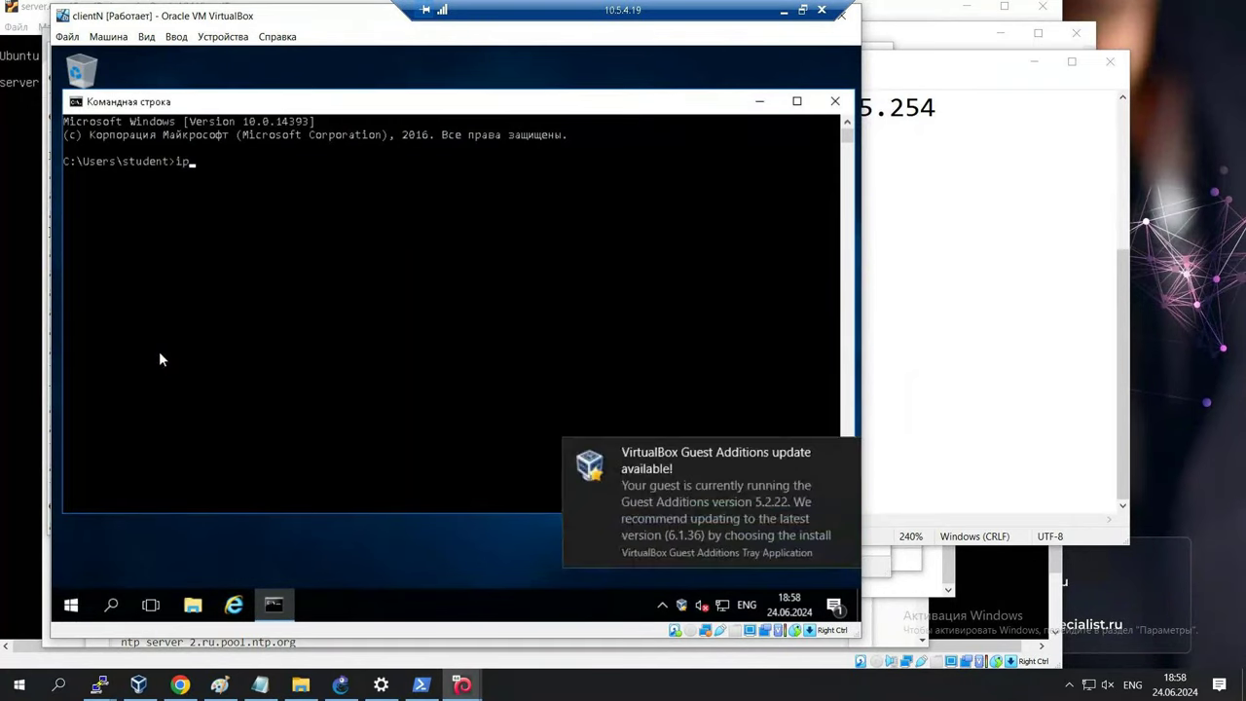
pyautogui.write('config')
pyautogui.press('BackSpace')
pyautogui.press('BackSpace')
pyautogui.press('BackSpace')
pyautogui.press('BackSpace')
pyautogui.write('nfig')
pyautogui.press('Return')
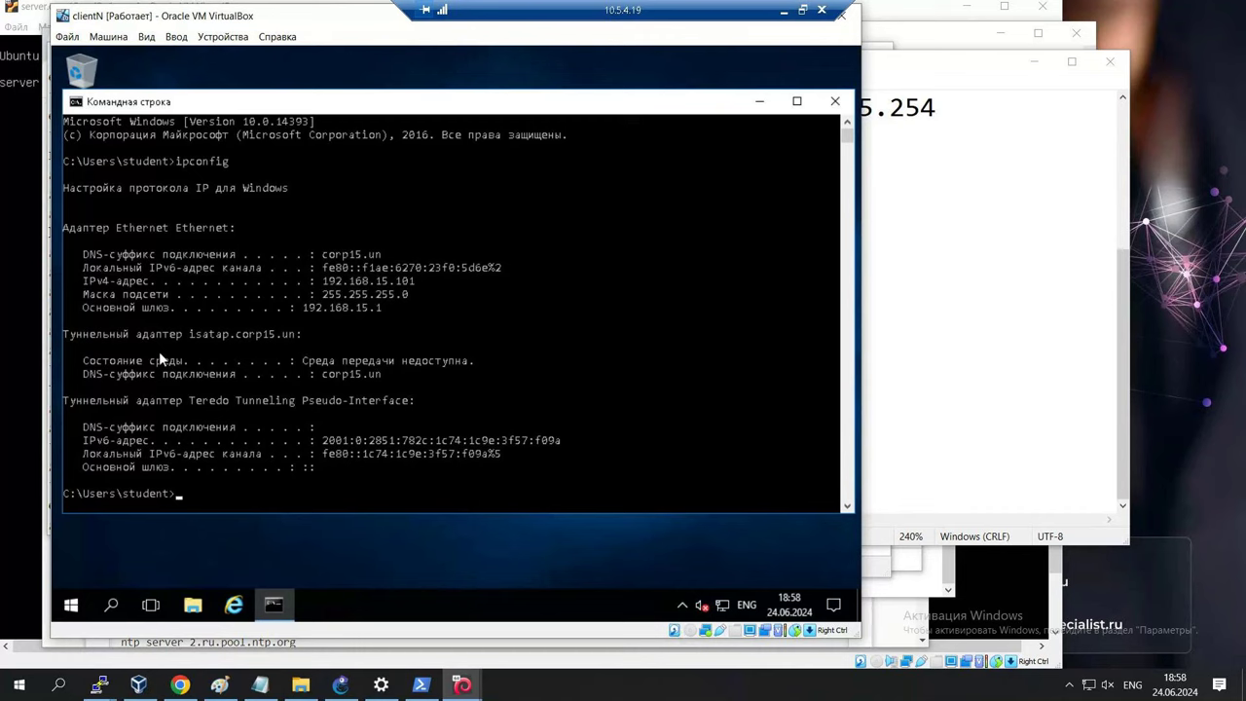
# Step: Ping ya.ru to confirm it replies, stop the ping, and return to the DHCP wiki page
pyautogui.write('ping ya.ru')
pyautogui.press('Return')
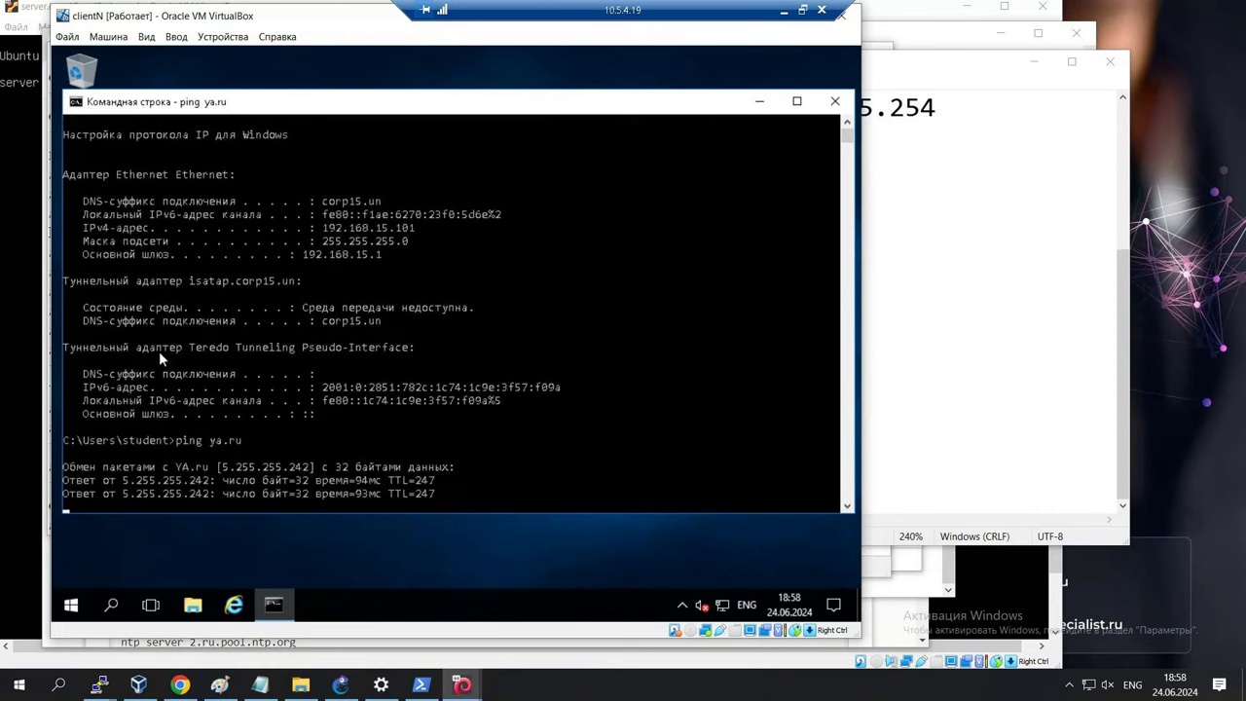
pyautogui.hotkey('ctrl', 'c')
pyautogui.click(180, 685)
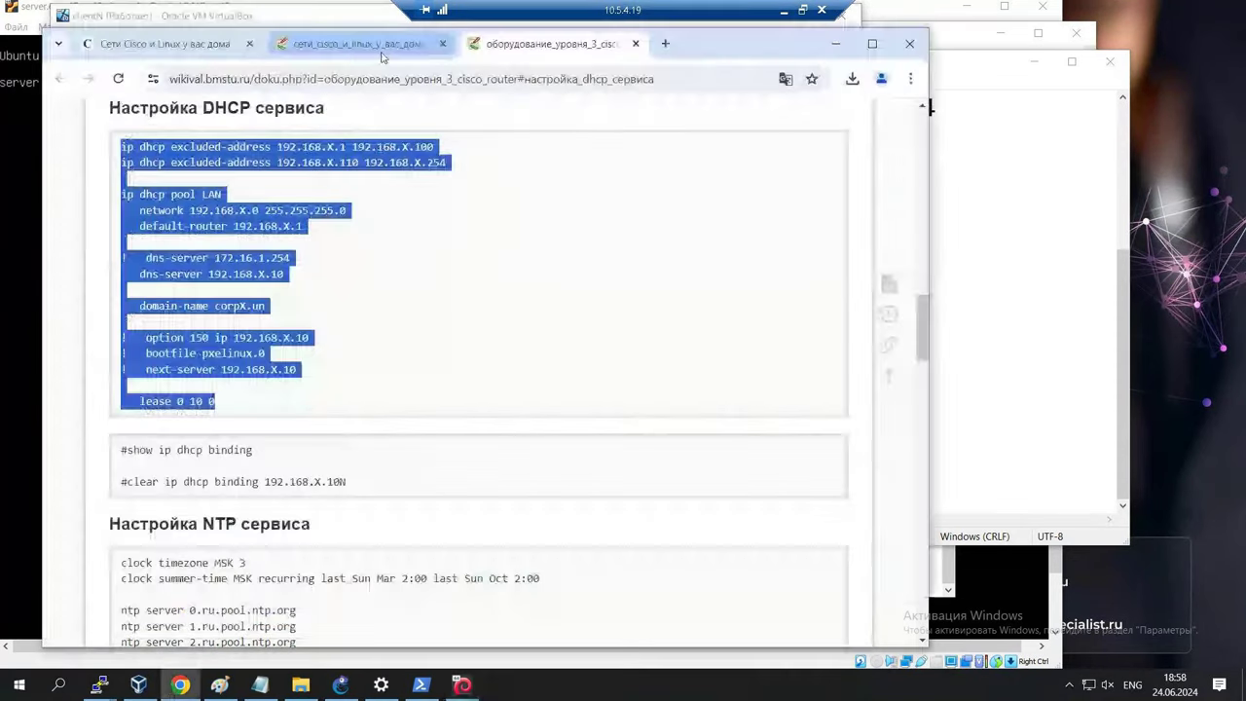
# Step: Close the DHCP service tab and scroll the lab steps down to Step 10
pyautogui.click(636, 44)
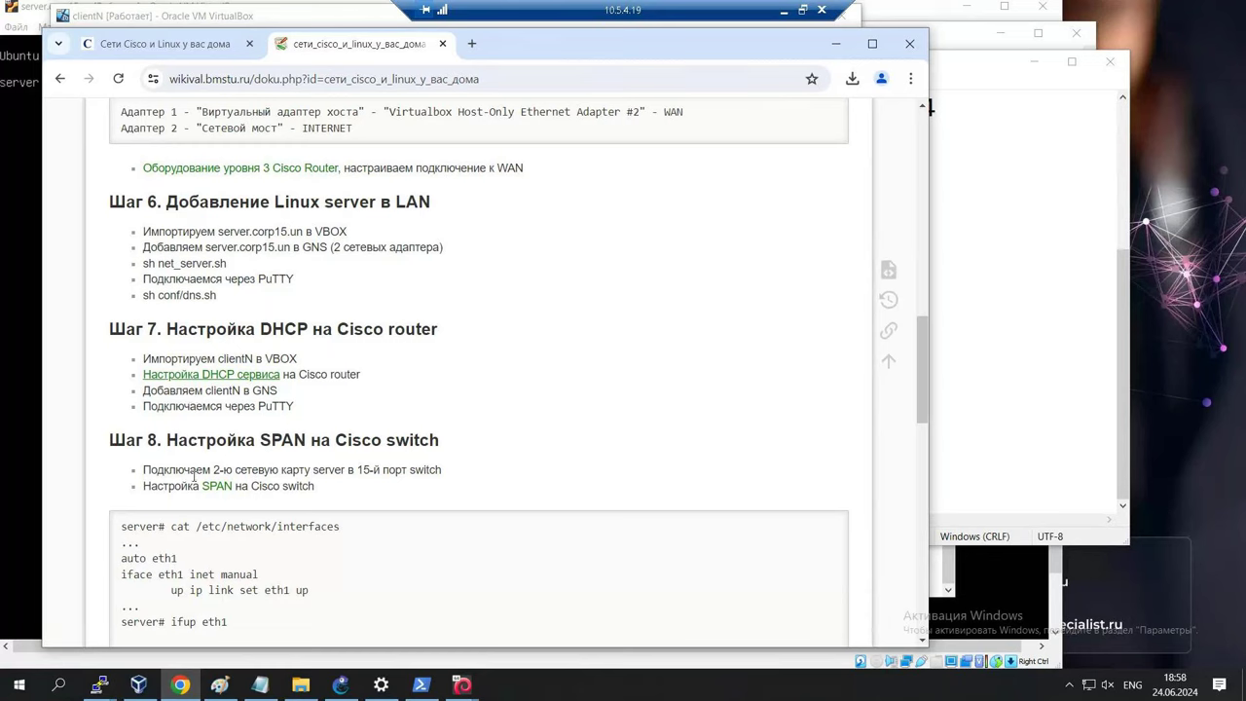
pyautogui.scroll(-3, 194, 475)
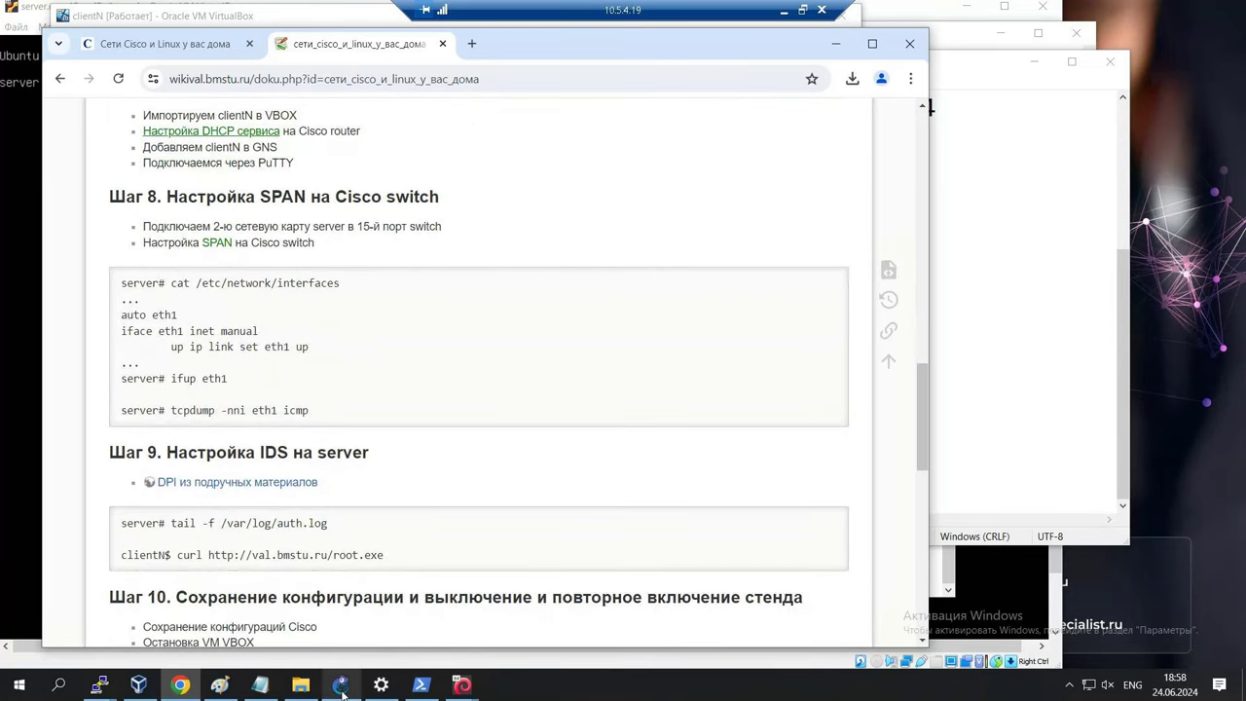
pyautogui.click(220, 685)
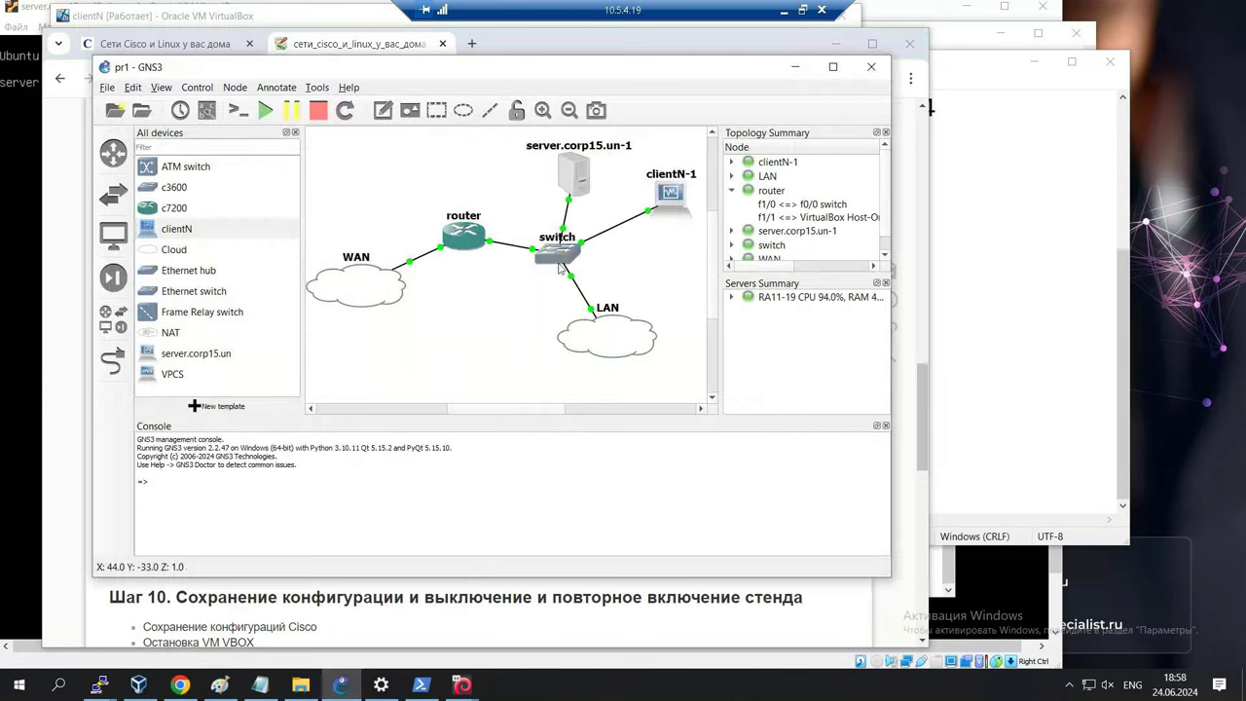
# Step: Nudge the switch node left and sketch the clientN-1-to-WAN path with temporary marks
pyautogui.moveTo(572, 273); pyautogui.dragTo(566, 272)
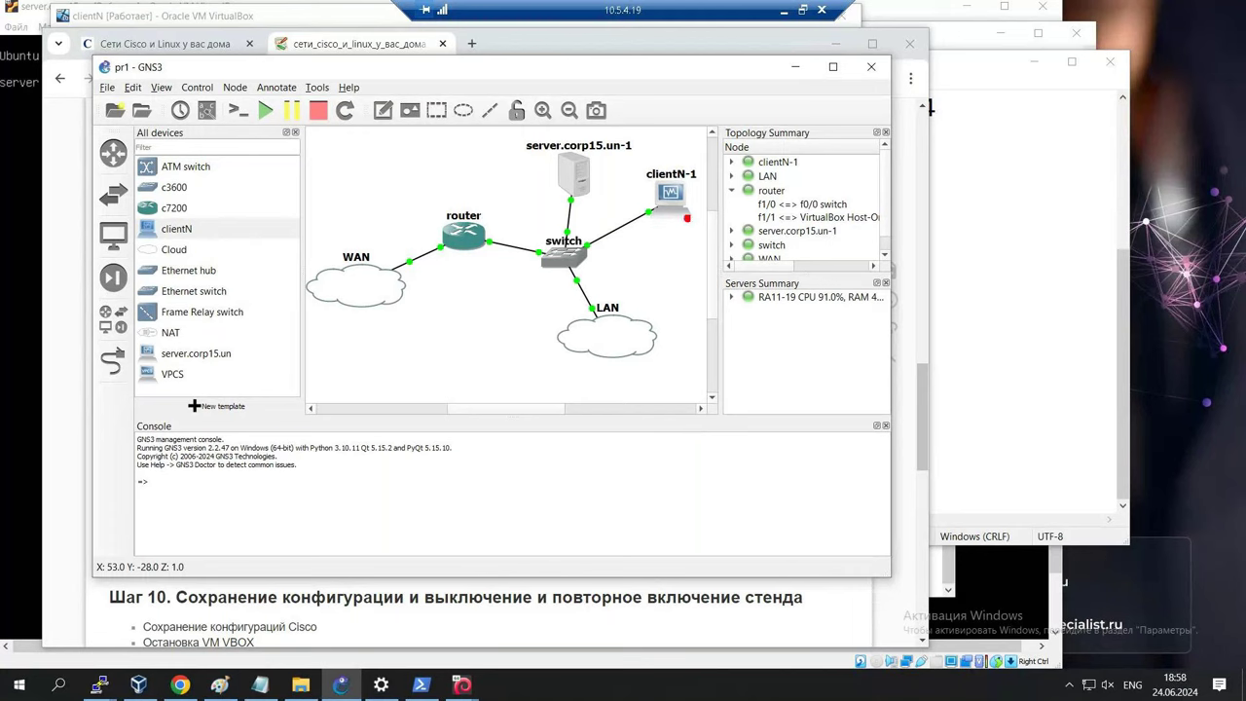
pyautogui.moveTo(670, 192)
pyautogui.mouseDown()
pyautogui.moveTo(584, 257)
pyautogui.moveTo(512, 259)
pyautogui.moveTo(480, 239)
pyautogui.moveTo(370, 265)
pyautogui.moveTo(335, 297)
pyautogui.moveTo(249, 223)
pyautogui.moveTo(264, 247)
pyautogui.mouseUp()
pyautogui.moveTo(590, 154)
pyautogui.mouseDown()
pyautogui.moveTo(614, 146)
pyautogui.moveTo(602, 204)
pyautogui.mouseUp()
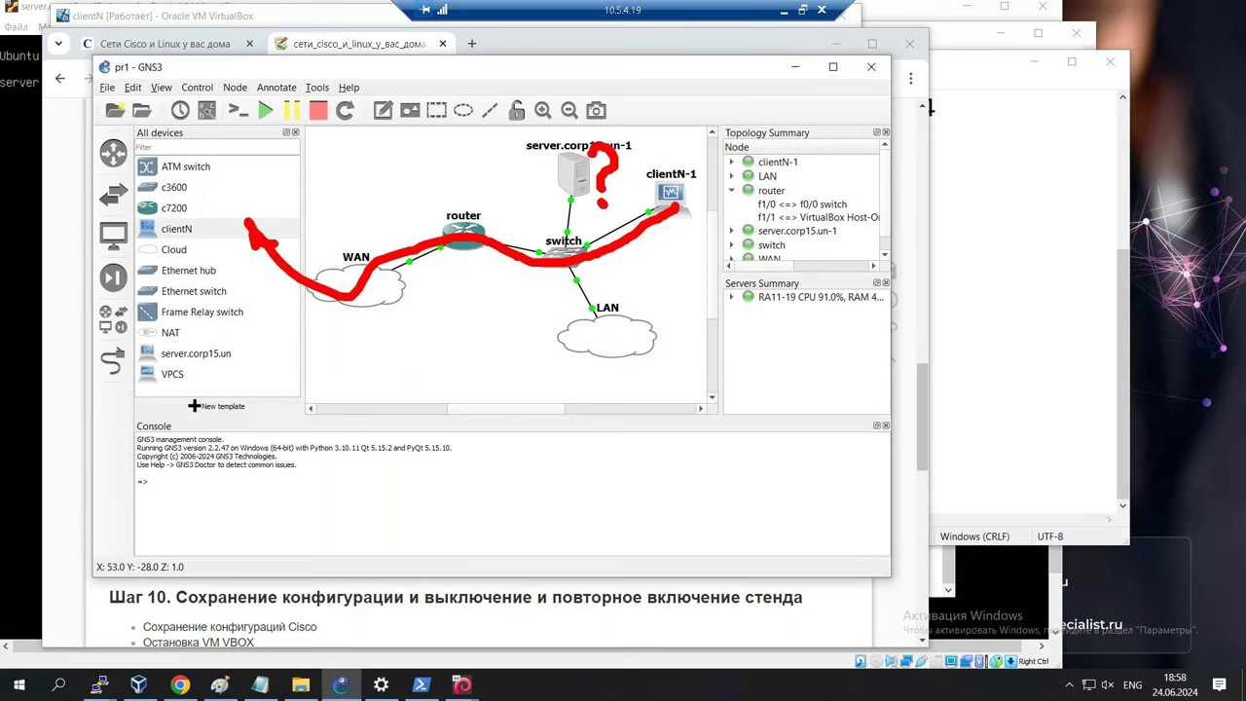
pyautogui.press('Escape')
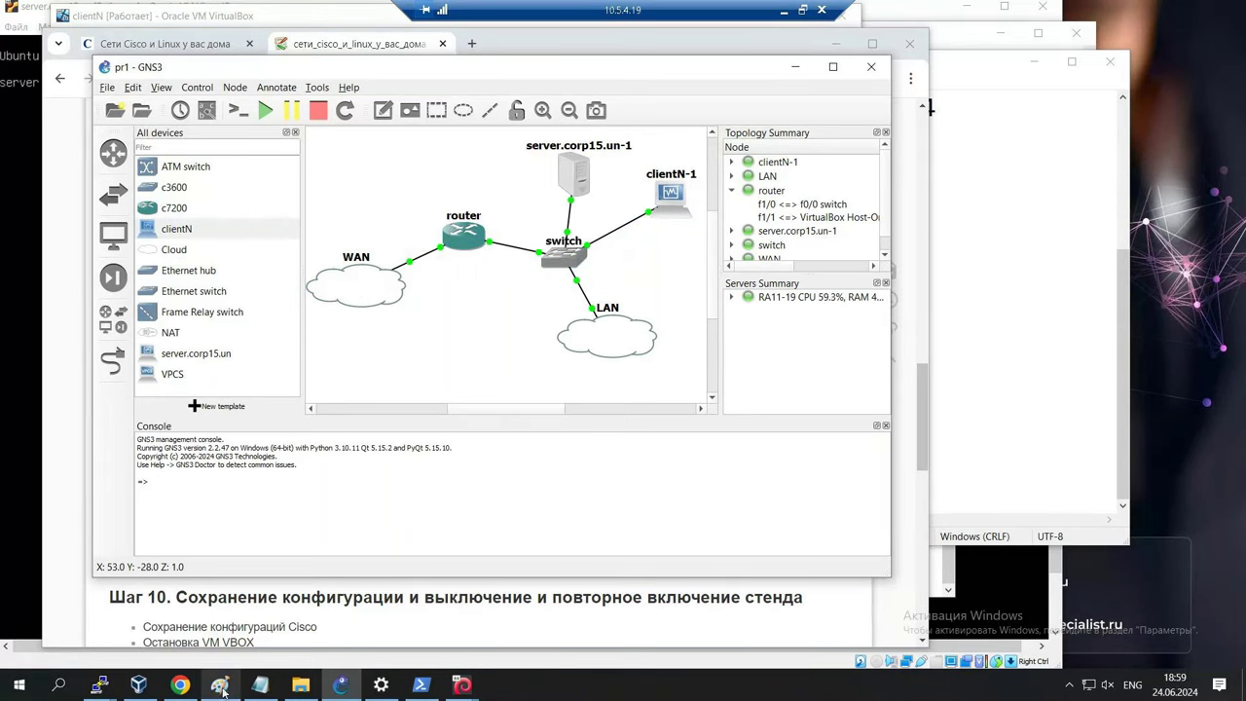
# Step: Open the SPAN section of the Catalyst wiki page in a new tab
pyautogui.click(179, 685)
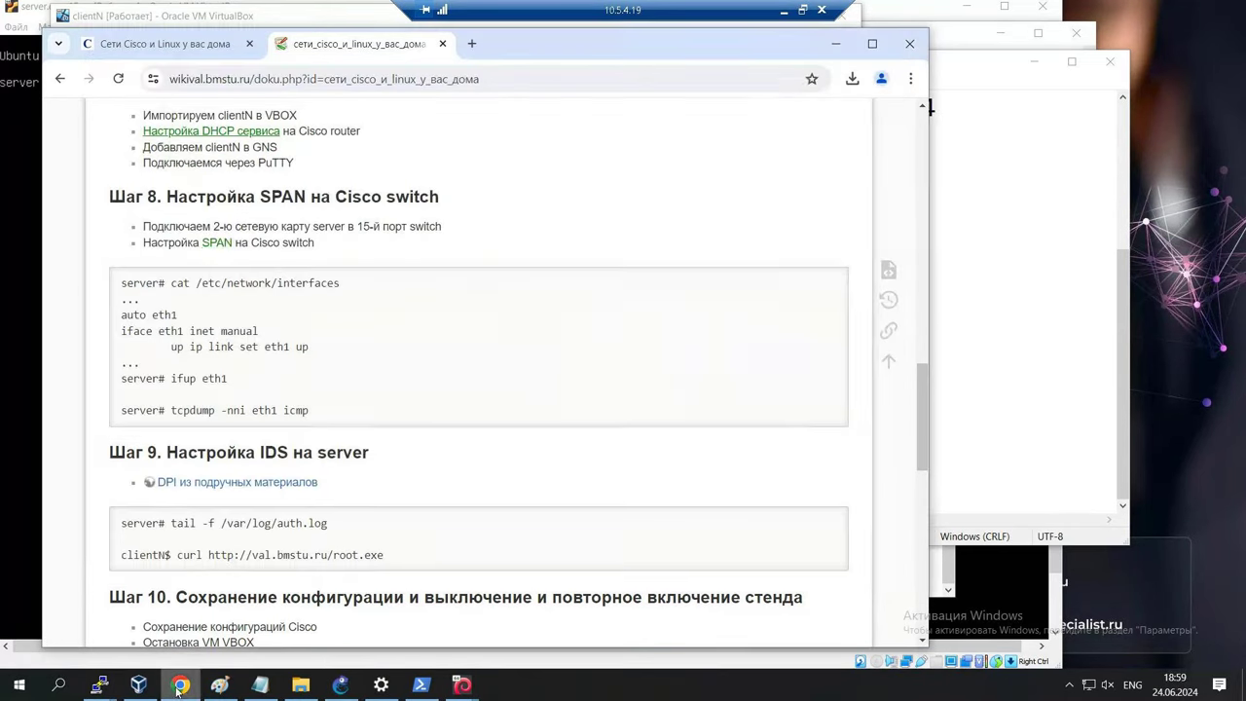
pyautogui.rightClick(217, 251)
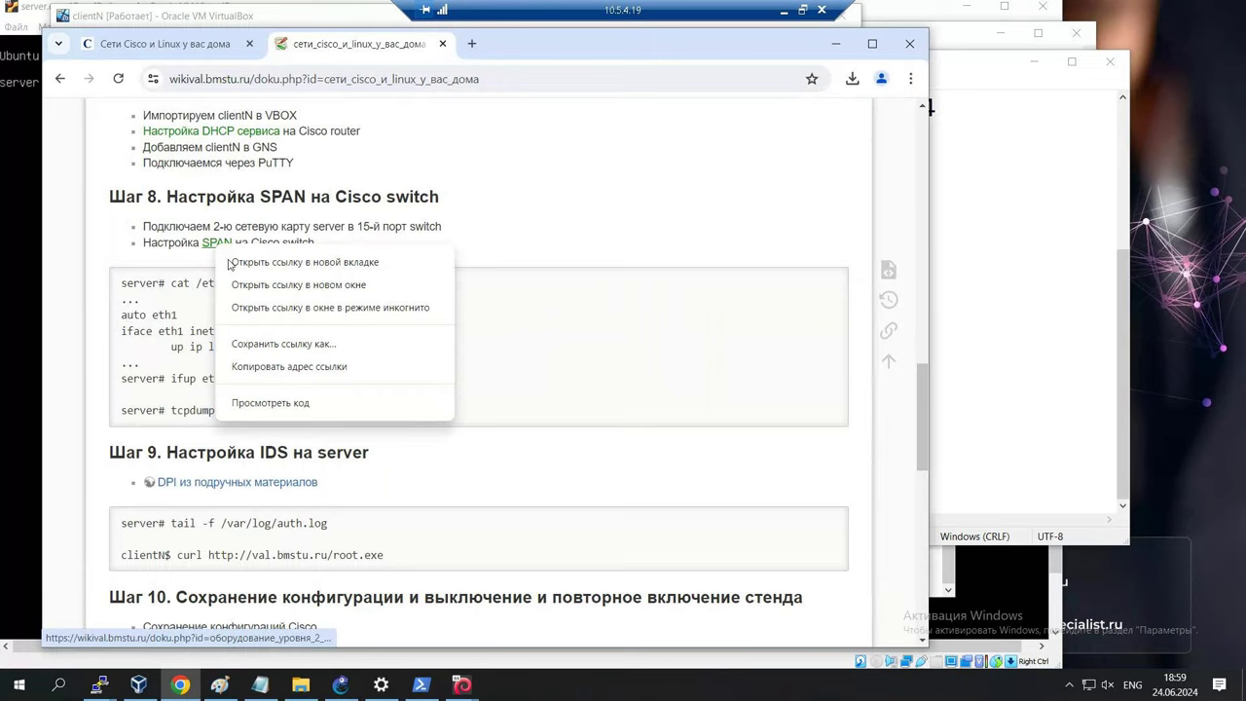
pyautogui.click(282, 262)
pyautogui.click(550, 44)
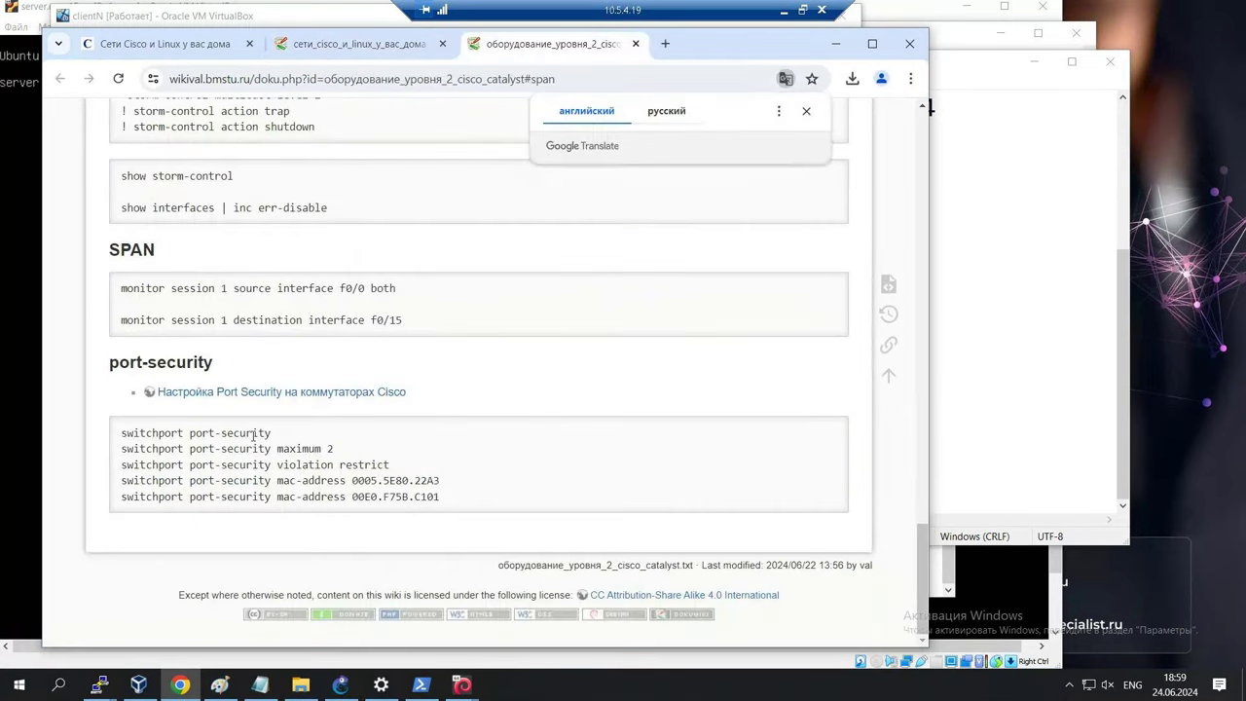
# Step: Highlight the SPAN heading, then move server.corp15.un-1 slightly left in GNS3
pyautogui.moveTo(107, 252); pyautogui.dragTo(119, 251)
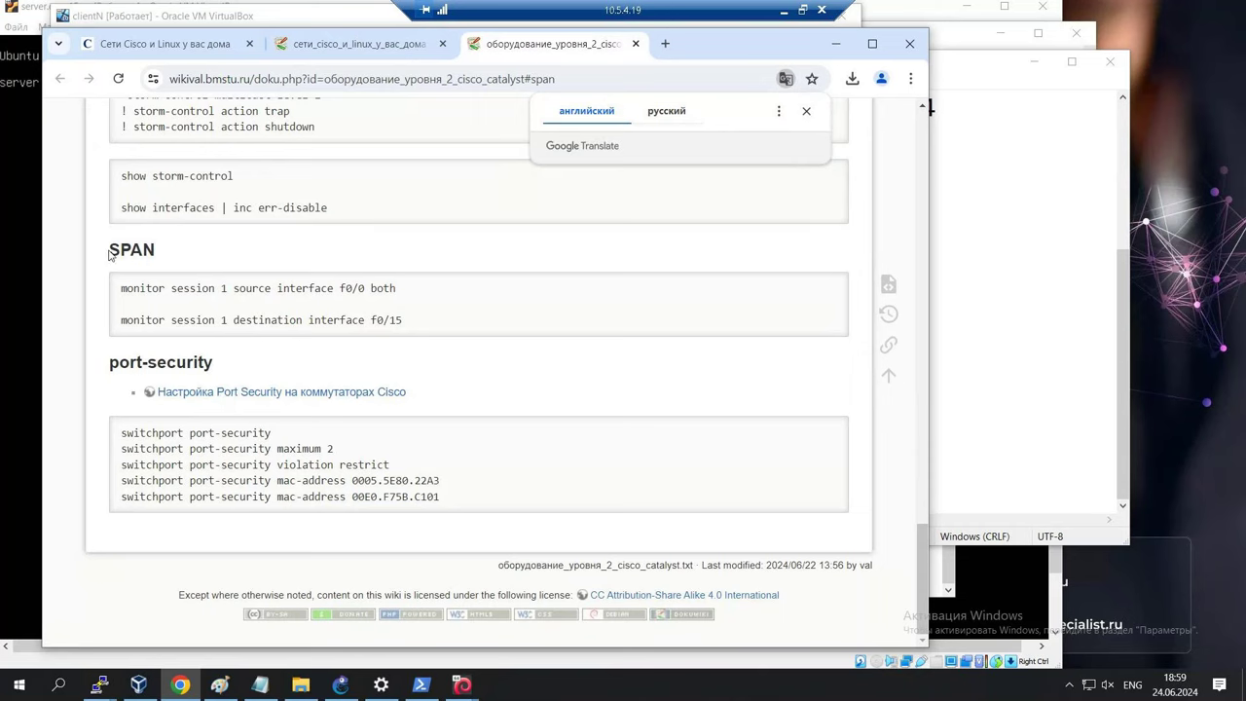
pyautogui.doubleClick(169, 254)
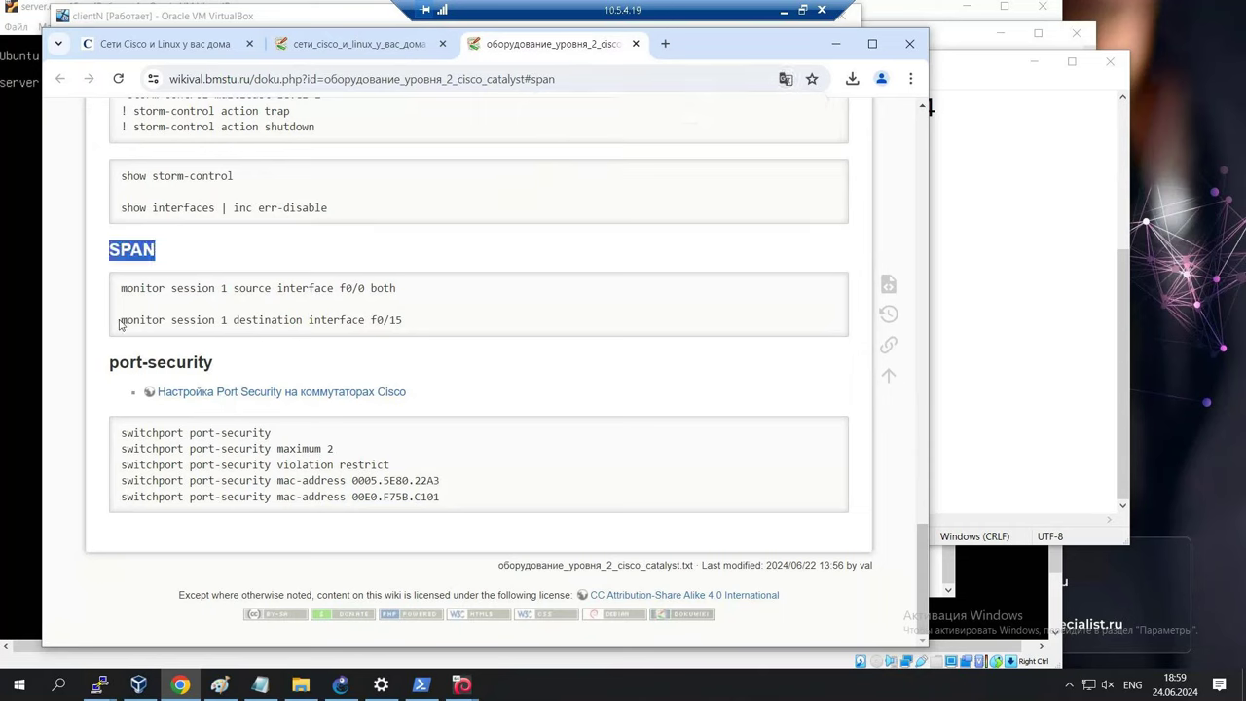
pyautogui.click(343, 688)
pyautogui.moveTo(584, 173); pyautogui.dragTo(570, 173)
# Step: Link server.corp15.un-1's Ethernet1 to the switch's FastEthernet0/15 port
pyautogui.click(112, 360)
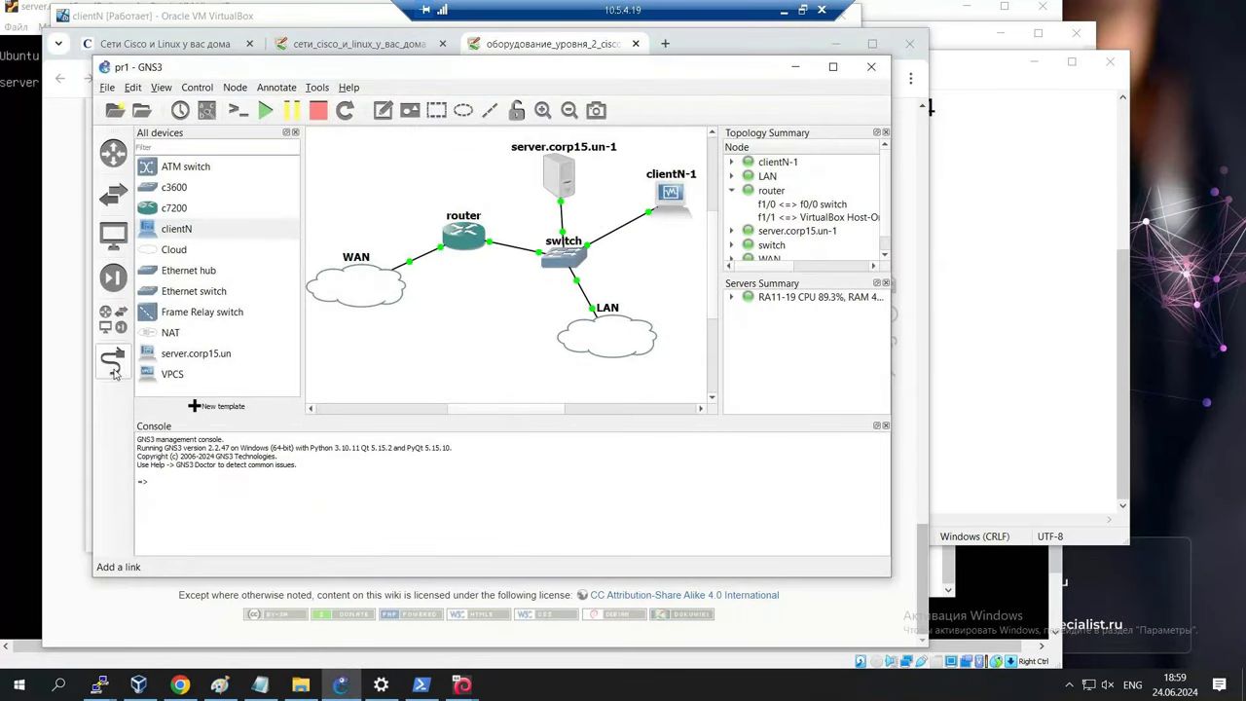
pyautogui.click(568, 190)
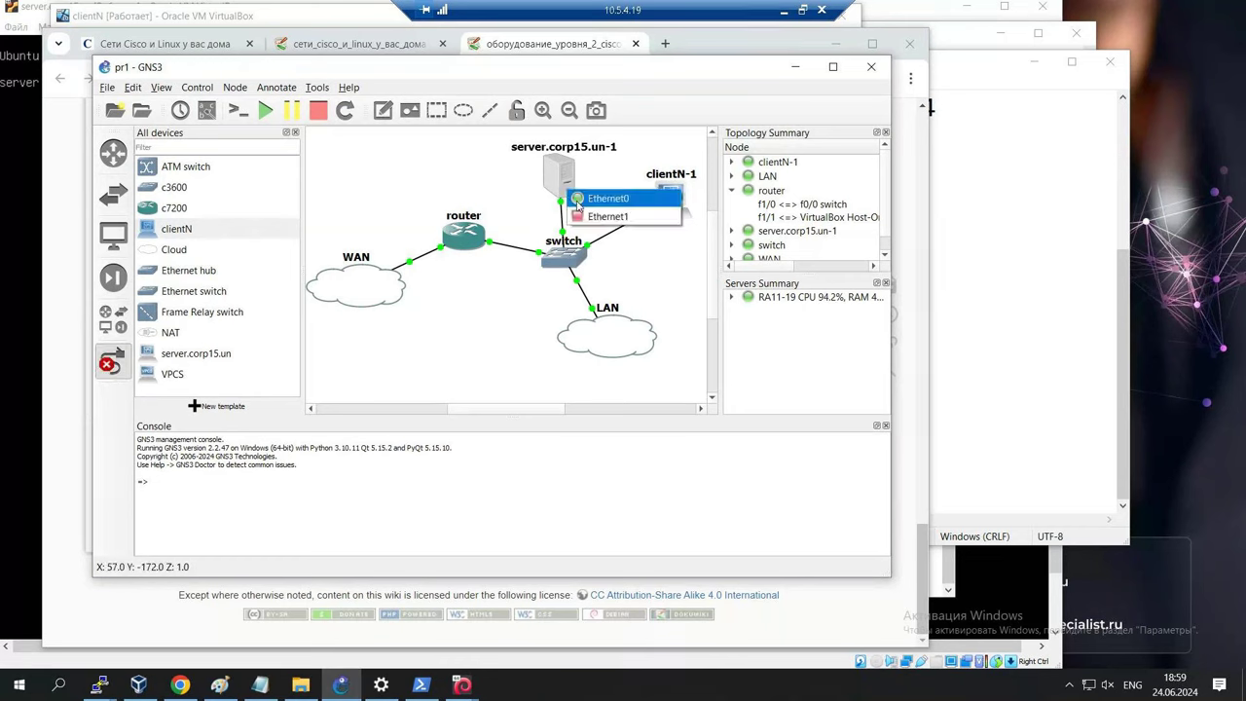
pyautogui.click(584, 217)
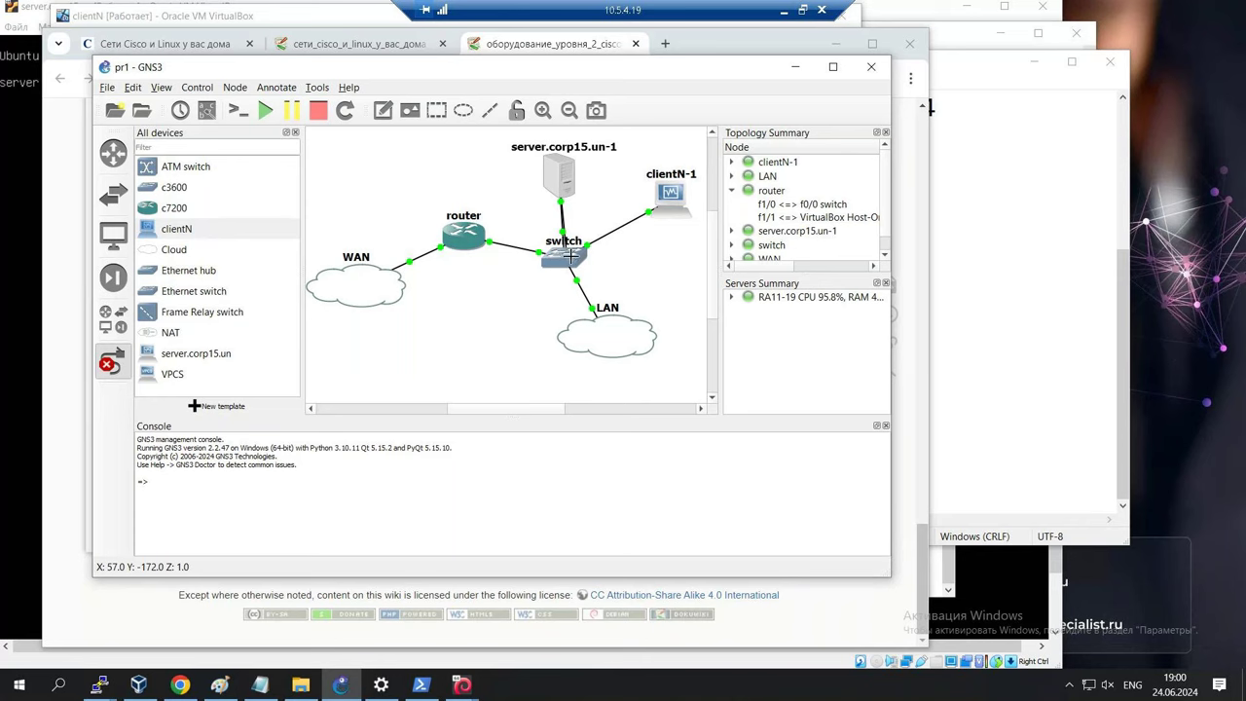
pyautogui.click(571, 259)
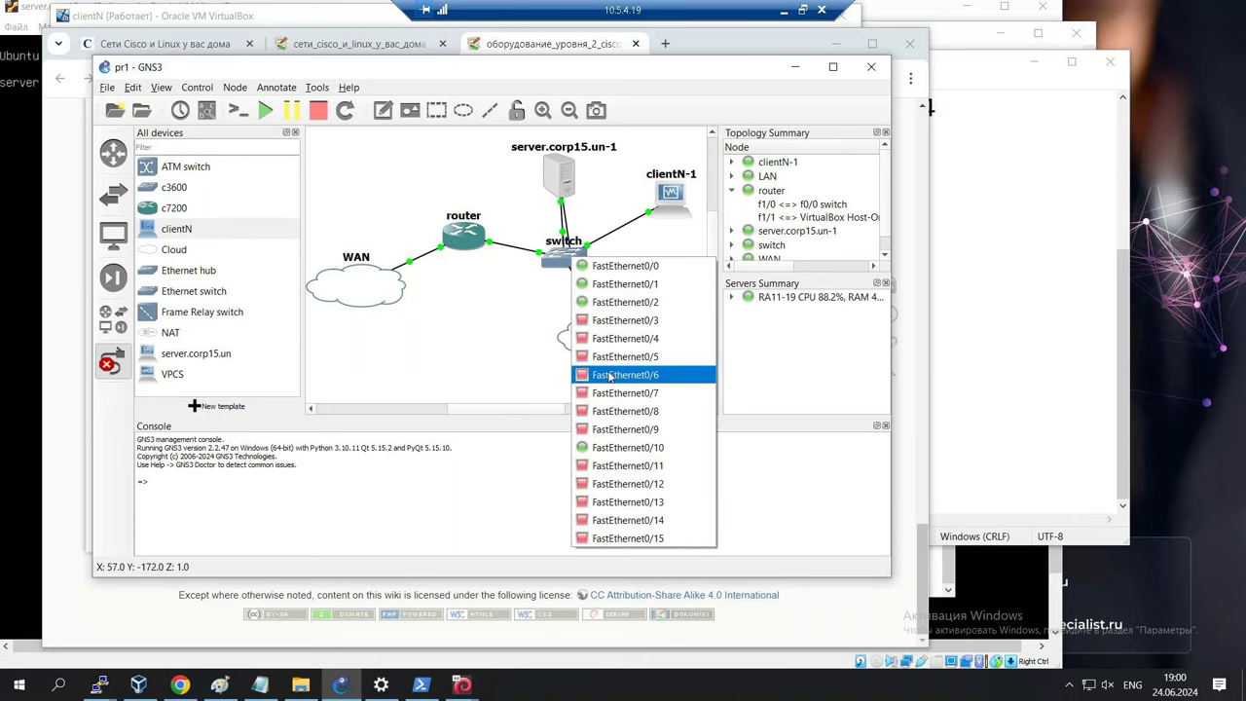
pyautogui.click(645, 538)
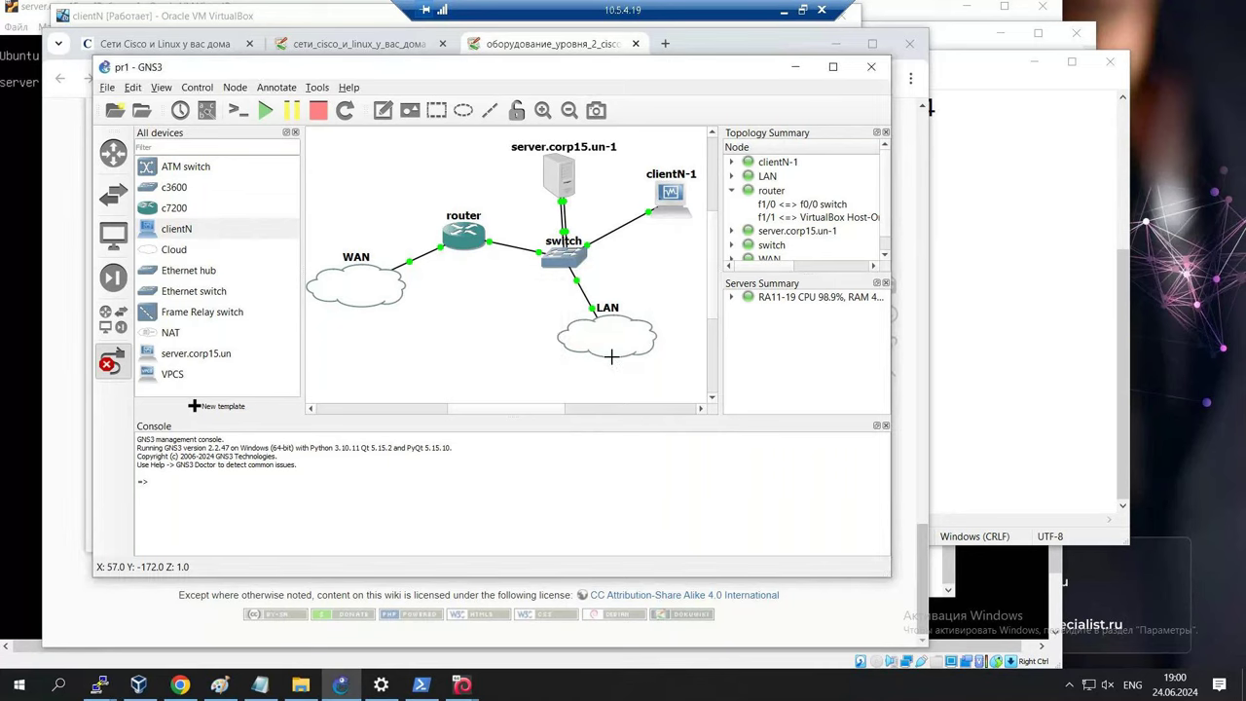
pyautogui.click(110, 362)
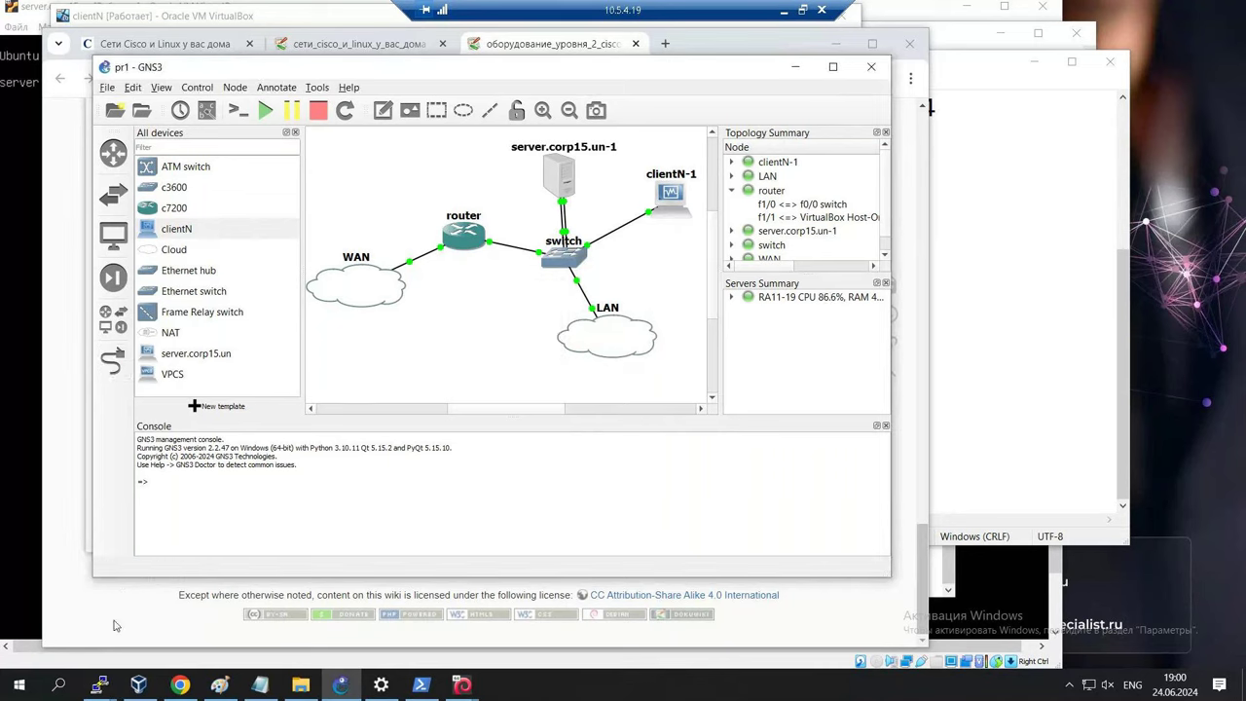
# Step: Bring up the open PuTTY console windows from the taskbar
pyautogui.click(101, 687)
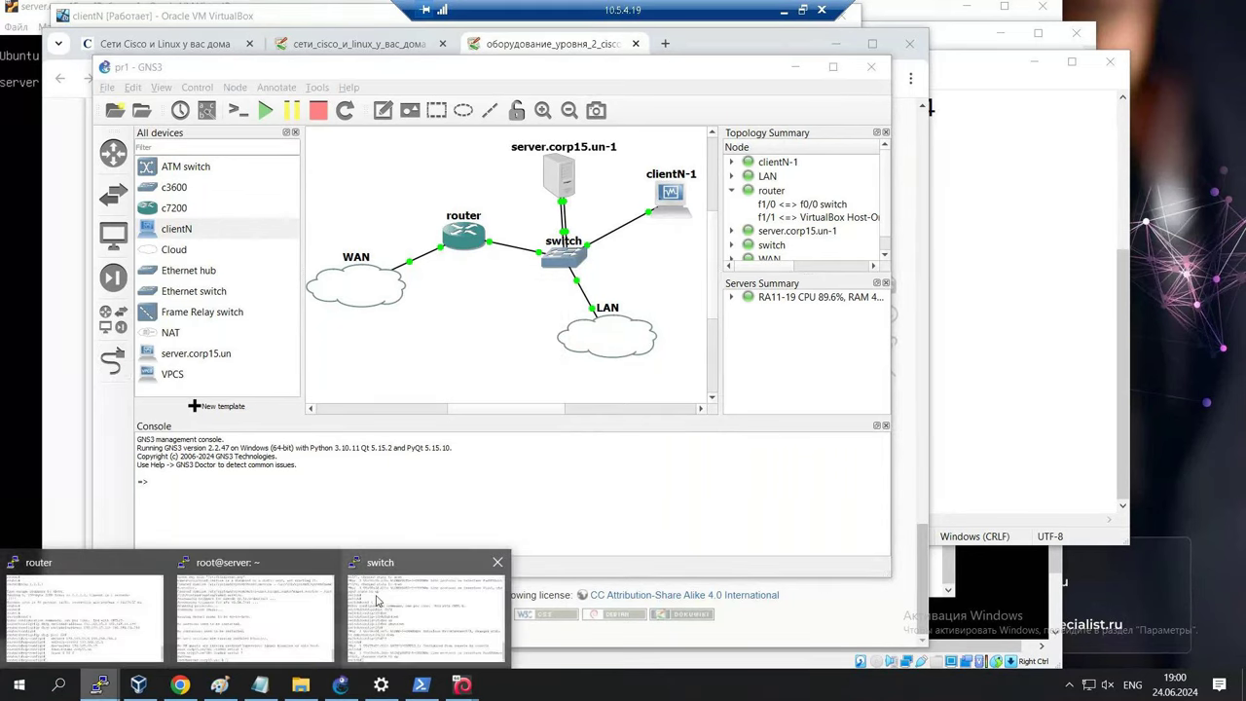
pyautogui.click(435, 487)
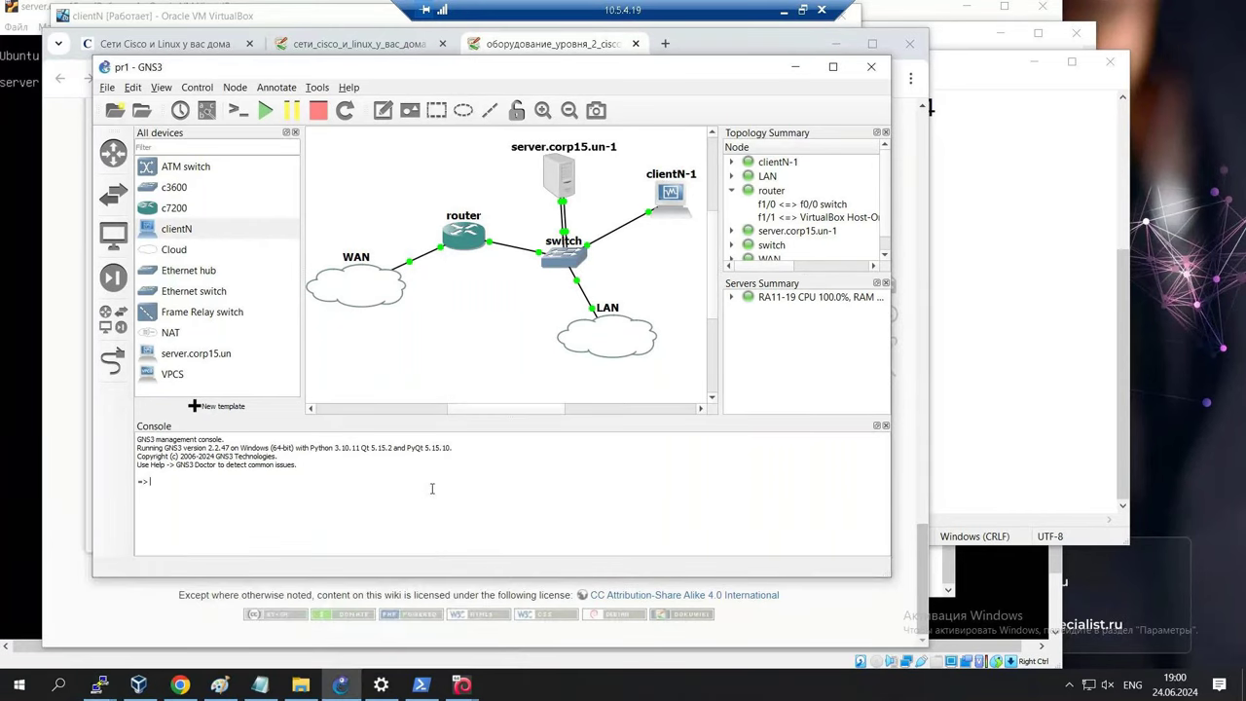
pyautogui.click(110, 687)
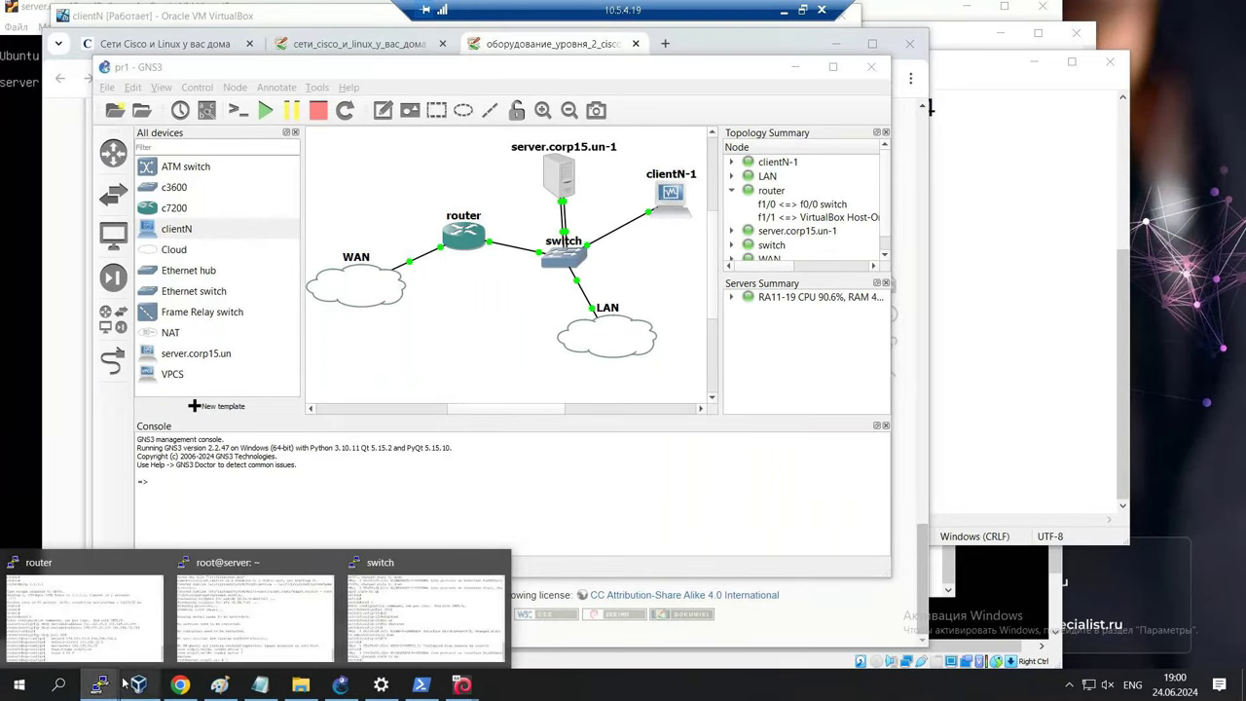
# Step: In the switch console, enter configuration mode and shut down interface f0/15
pyautogui.click(394, 605)
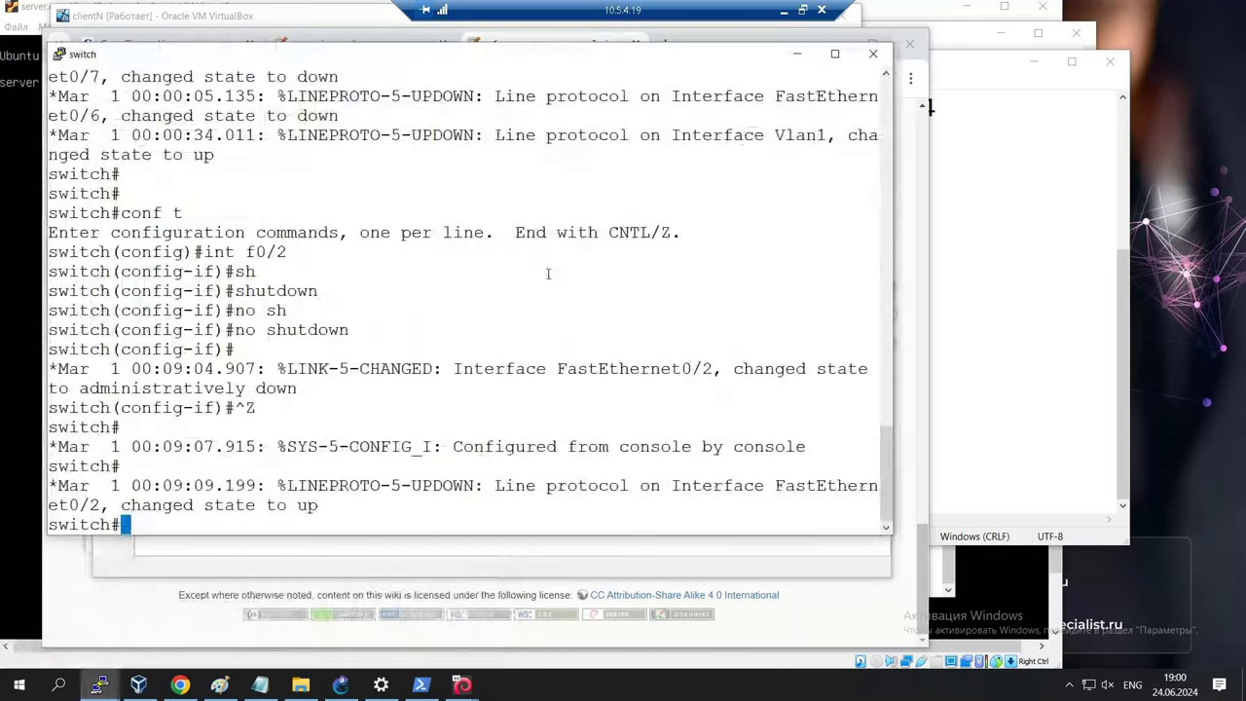
pyautogui.write('conf t')
pyautogui.press('Return')
pyautogui.write('no shutdown')
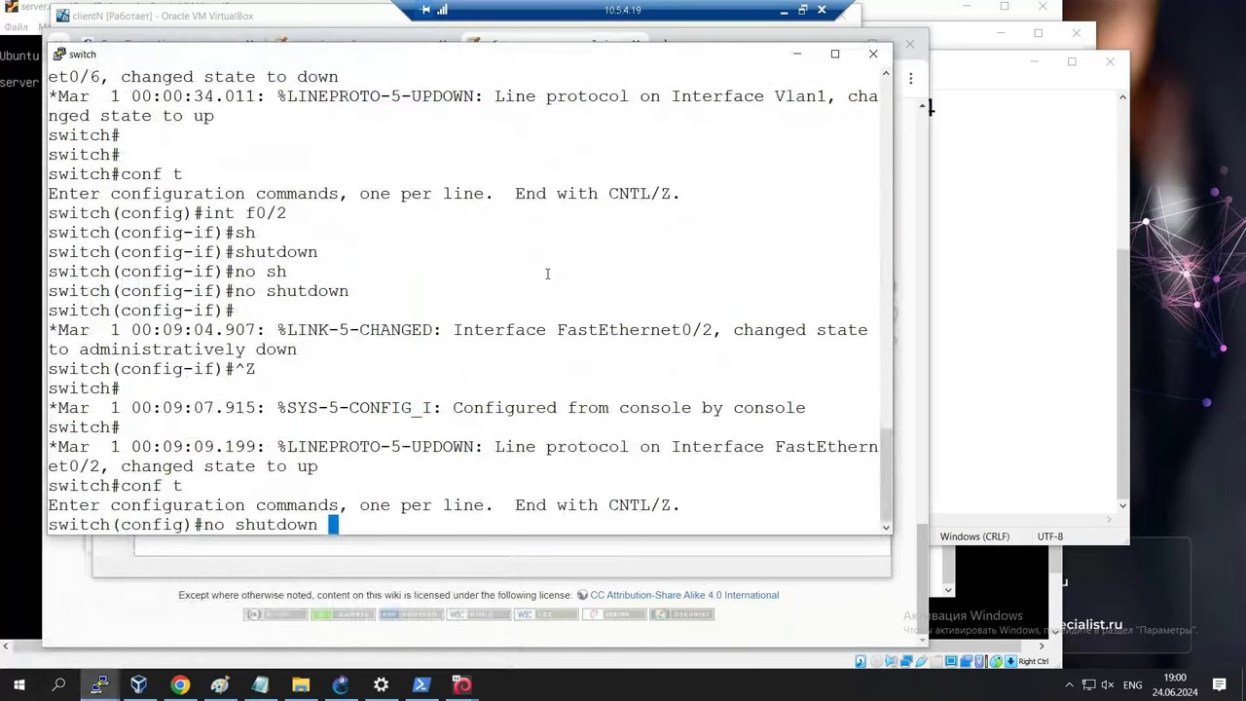
pyautogui.press('BackSpace')
pyautogui.press('BackSpace')
pyautogui.press('BackSpace')
pyautogui.press('BackSpace')
pyautogui.press('BackSpace')
pyautogui.press('BackSpace')
pyautogui.press('BackSpace')
pyautogui.press('BackSpace')
pyautogui.press('BackSpace')
pyautogui.press('BackSpace')
pyautogui.press('BackSpace')
pyautogui.press('BackSpace')
pyautogui.write('int f0/15')
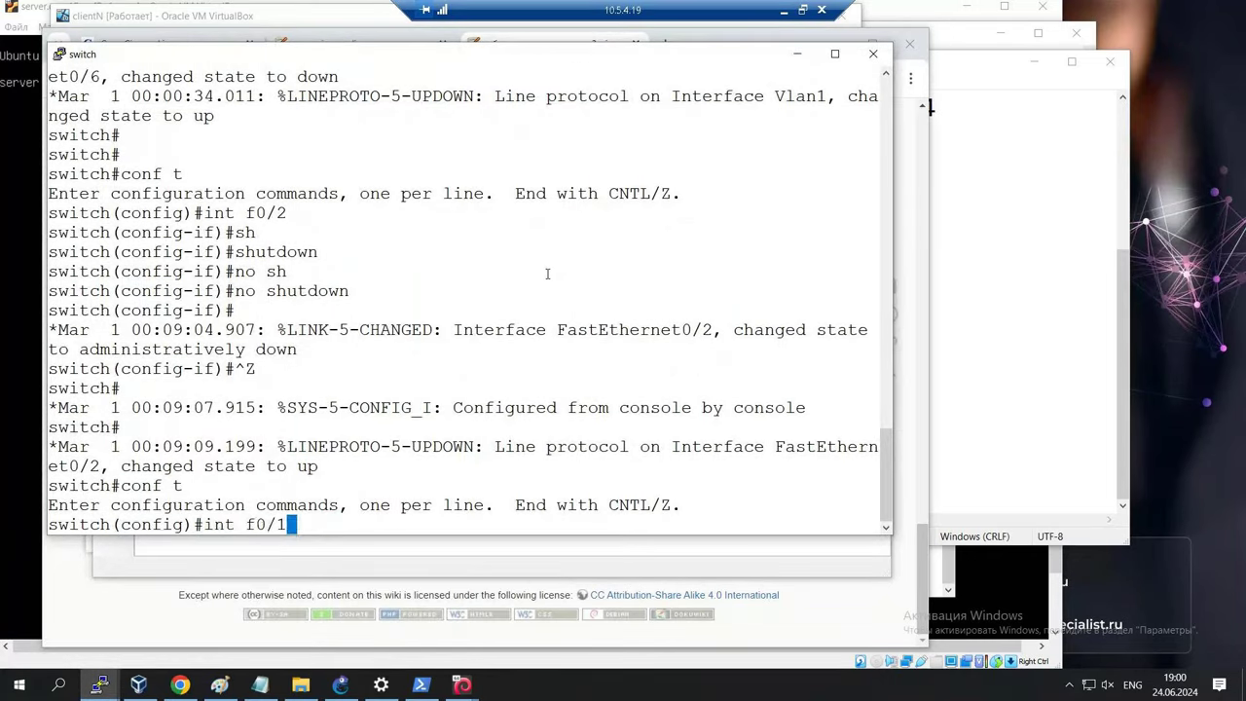
pyautogui.press('Return')
pyautogui.write('sh')
pyautogui.press('Tab')
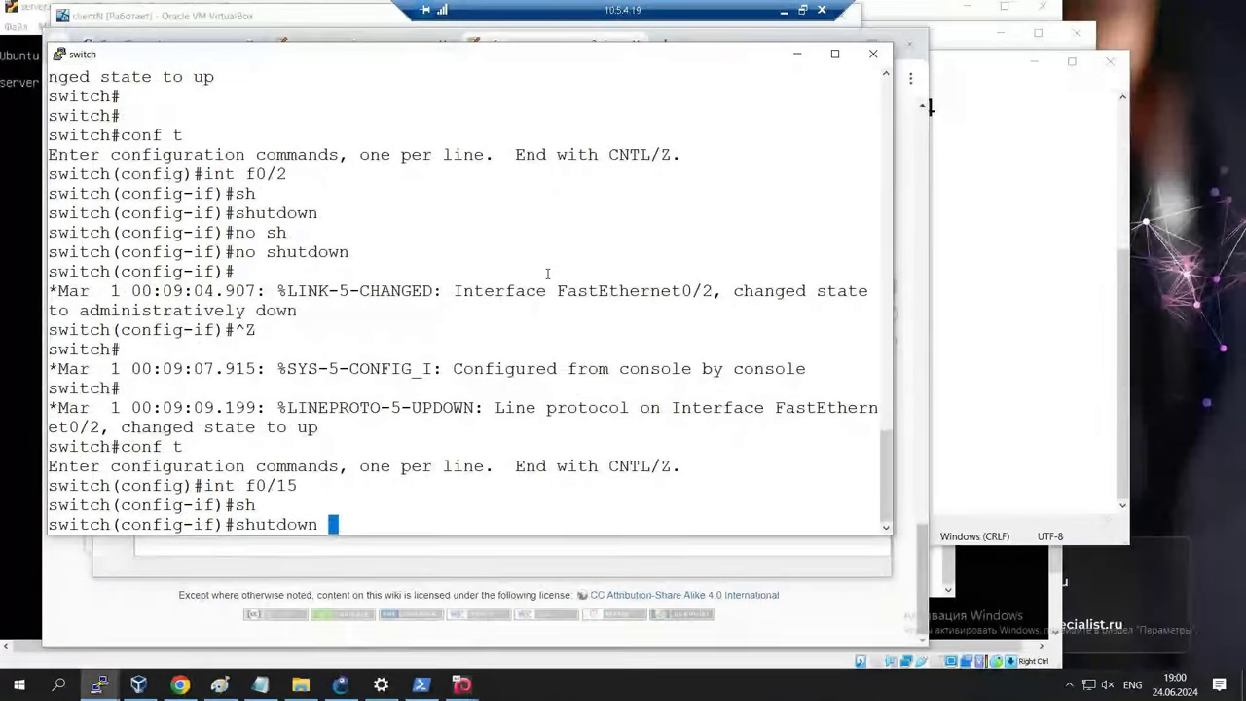
pyautogui.press('Return')
# Step: Re-enable f0/15 with no shutdown, exit interface mode, and bring up the SPAN instructions
pyautogui.write('no sjh')
pyautogui.press('Tab')
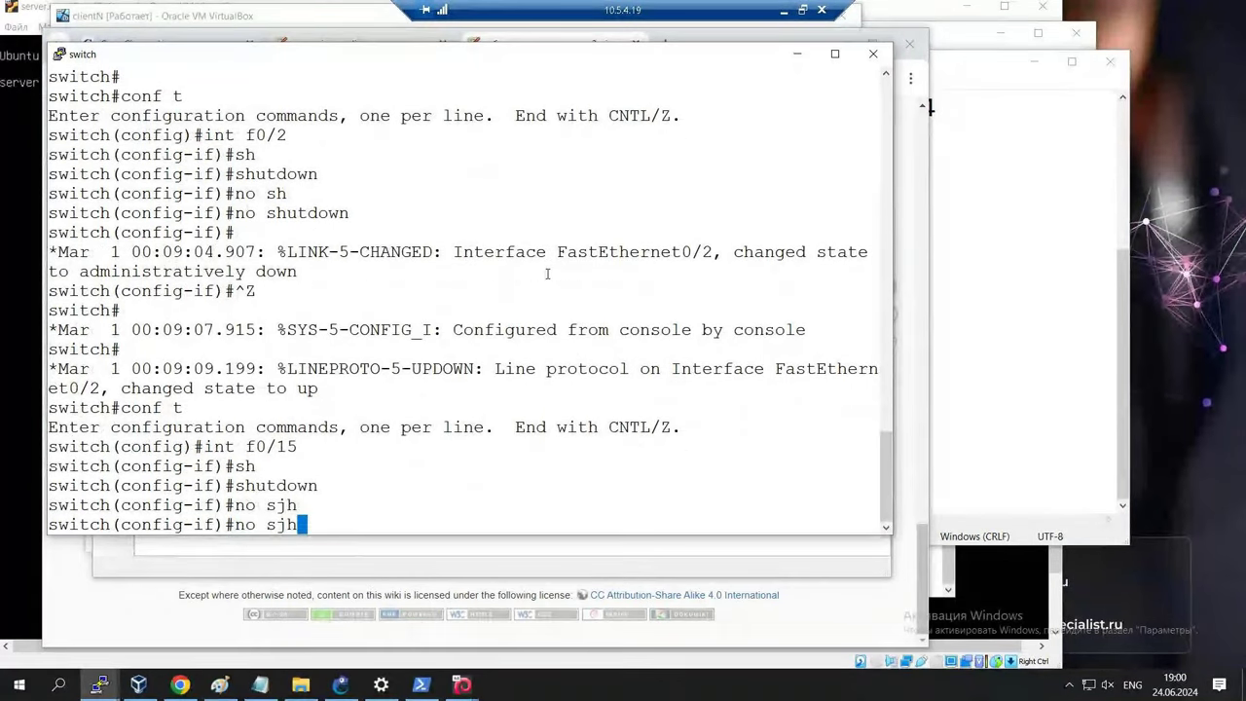
pyautogui.press('BackSpace')
pyautogui.press('BackSpace')
pyautogui.write('h')
pyautogui.press('Return')
pyautogui.press('Return')
pyautogui.write('exit')
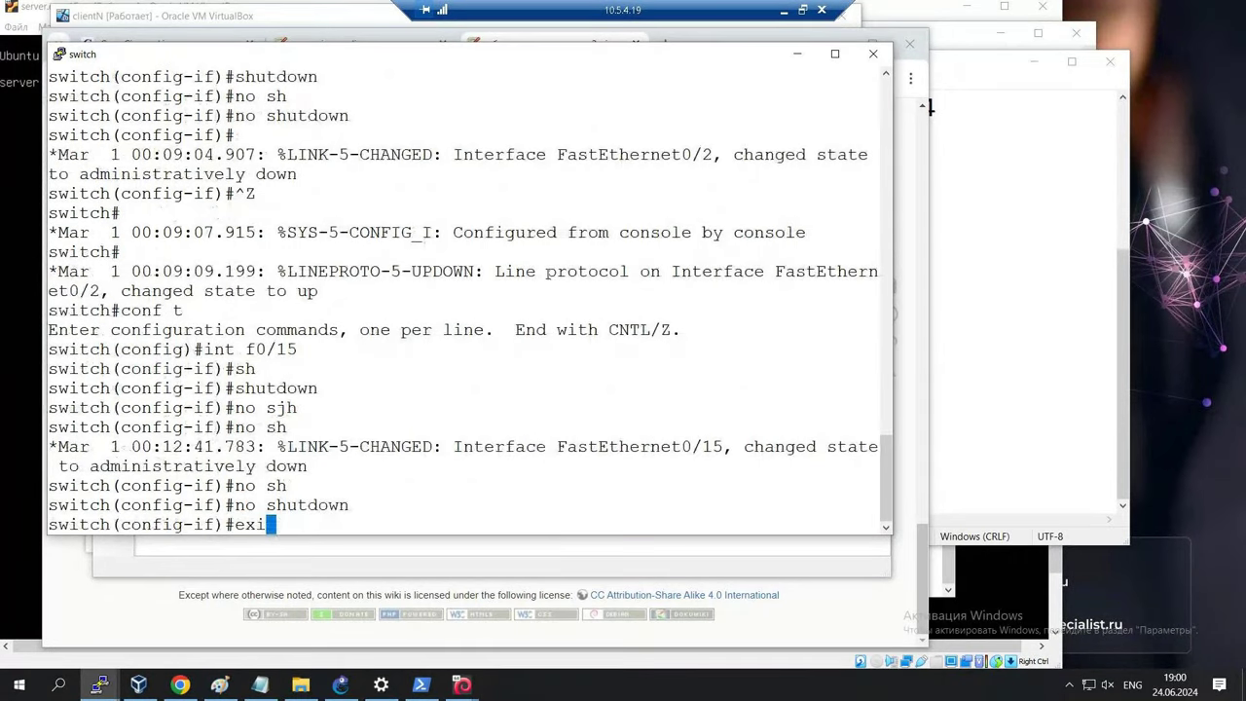
pyautogui.press('Return')
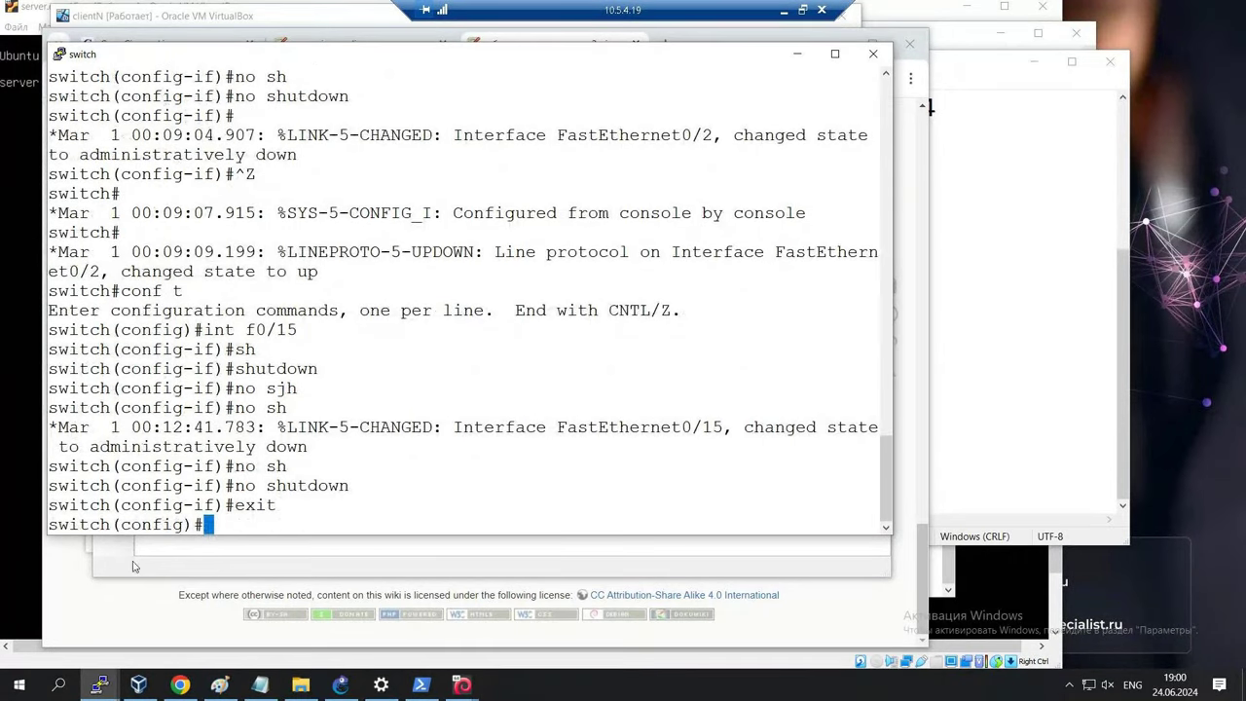
pyautogui.click(134, 562)
pyautogui.click(134, 584)
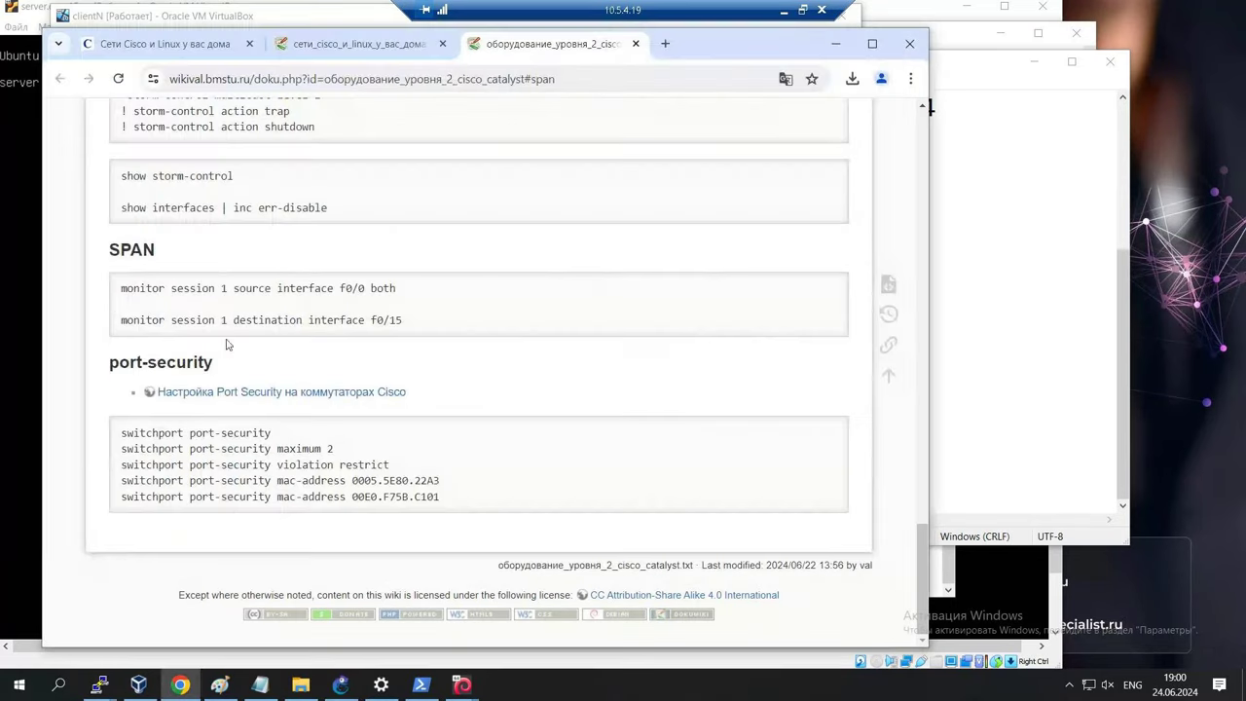
# Step: Copy both monitor session lines into the switch console so session 1 mirrors f0/0 to f0/15
pyautogui.moveTo(116, 295); pyautogui.dragTo(417, 319)
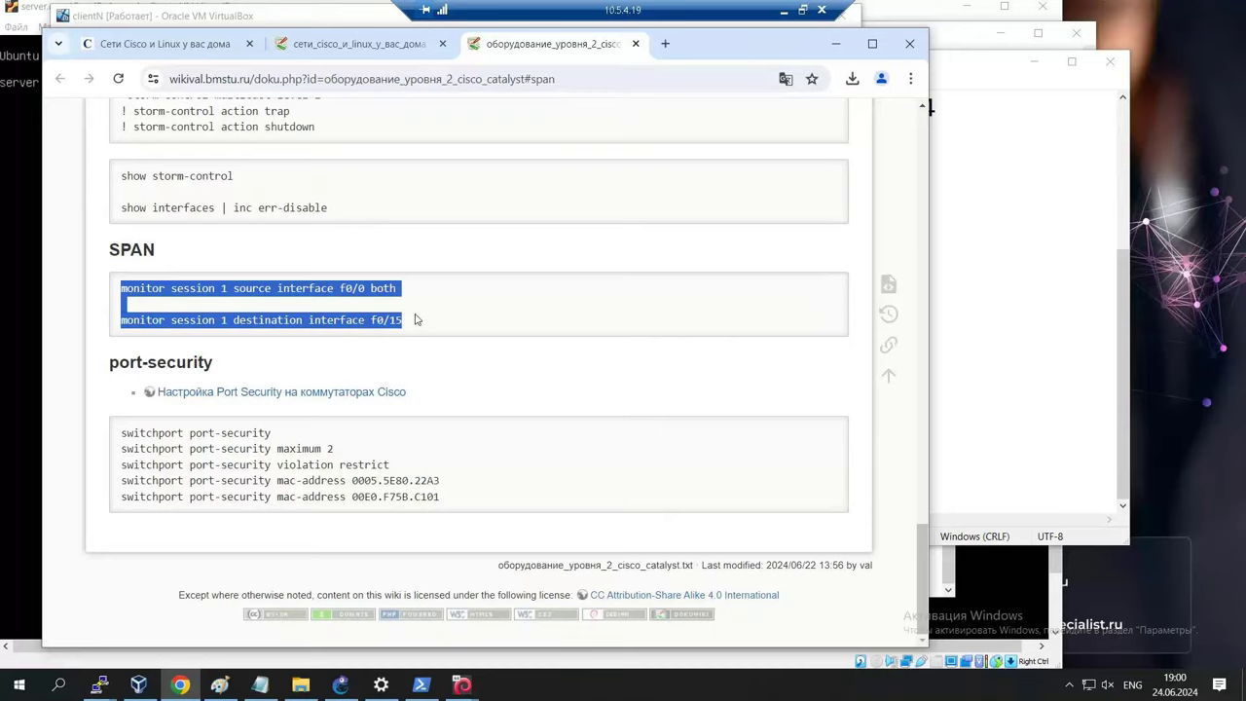
pyautogui.hotkey('alt', 'Tab')
pyautogui.moveTo(105, 687)
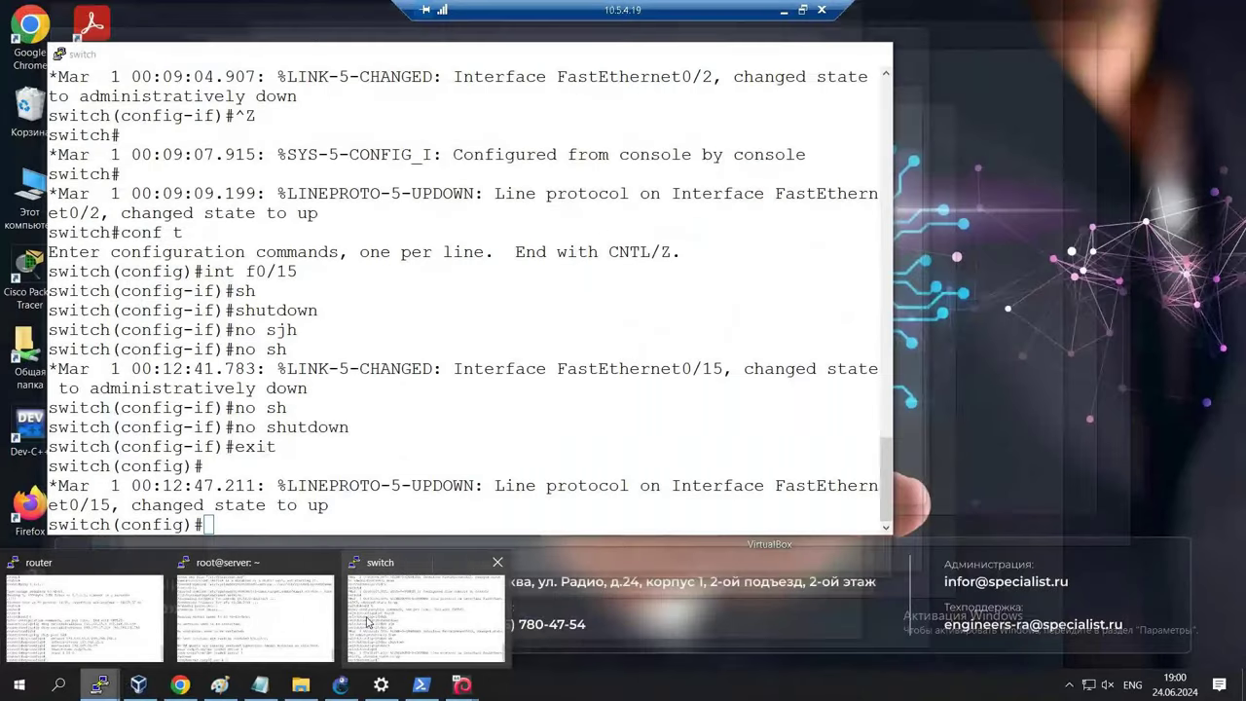
pyautogui.click(368, 622)
pyautogui.press('Return')
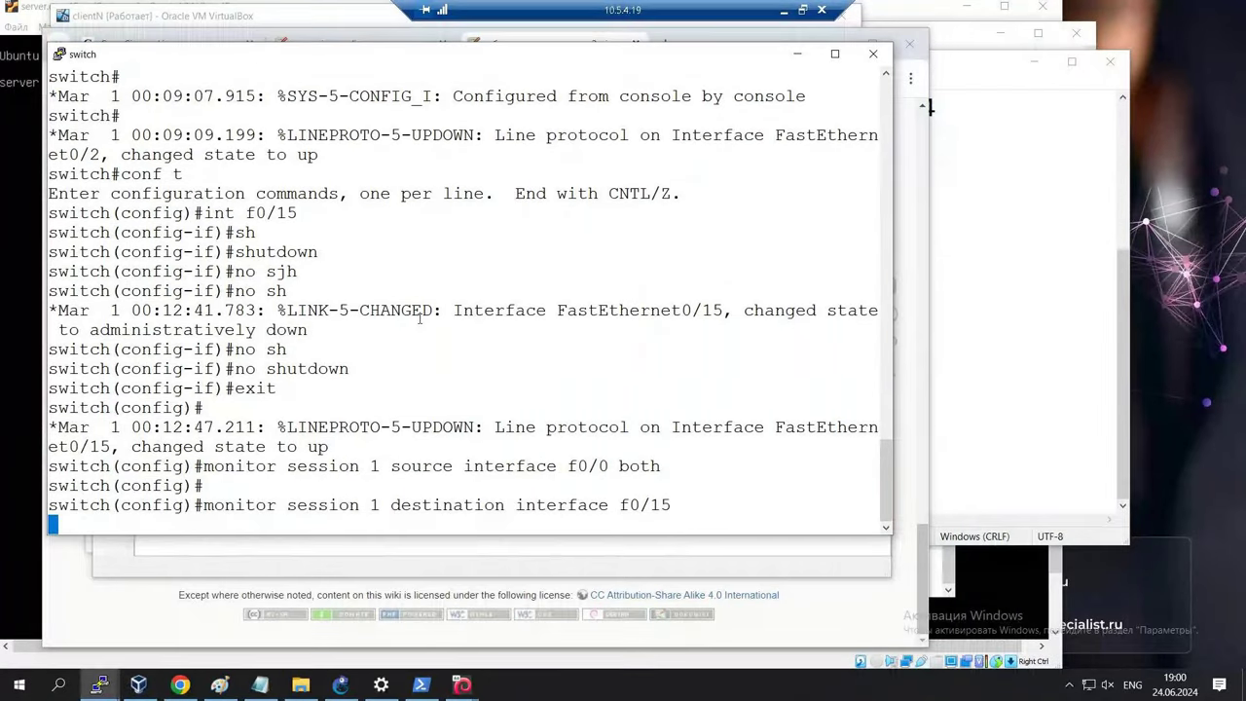
pyautogui.moveTo(558, 466); pyautogui.dragTo(615, 469)
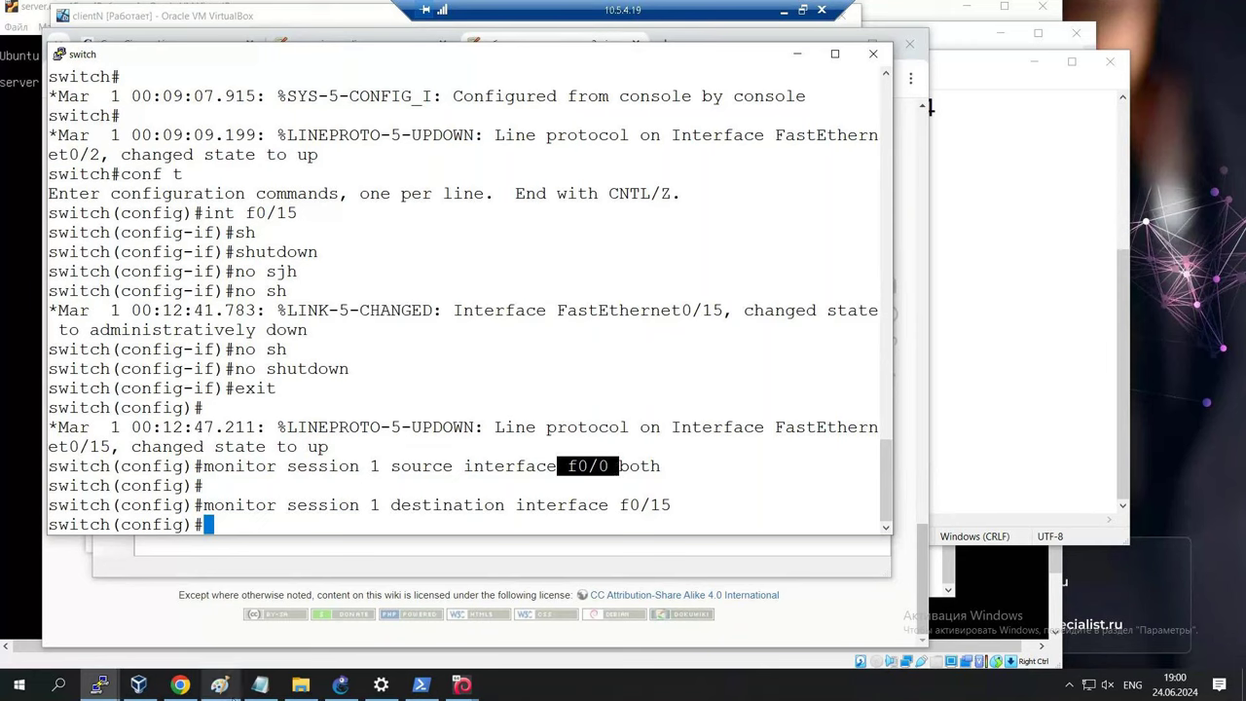
pyautogui.click(221, 685)
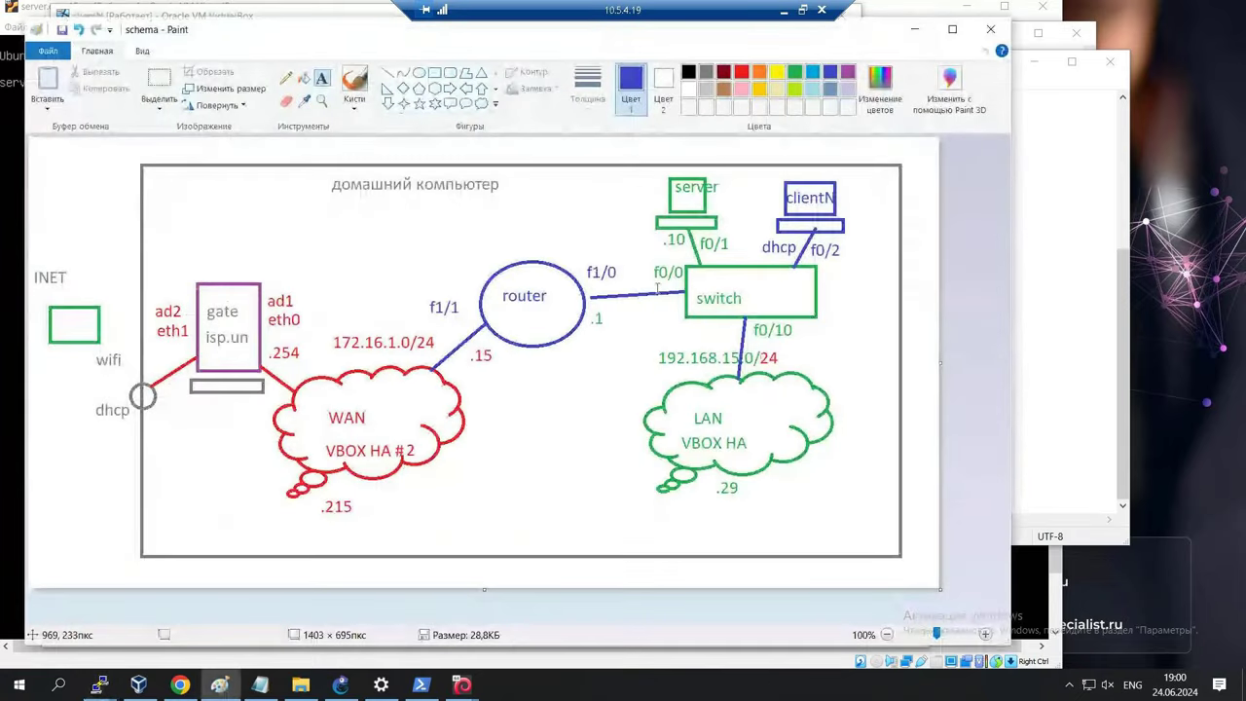
# Step: Undo stray red marks and draw a black line from the server to the switch
pyautogui.moveTo(702, 288)
pyautogui.mouseDown()
pyautogui.moveTo(671, 290)
pyautogui.moveTo(699, 310)
pyautogui.moveTo(697, 288)
pyautogui.mouseUp()
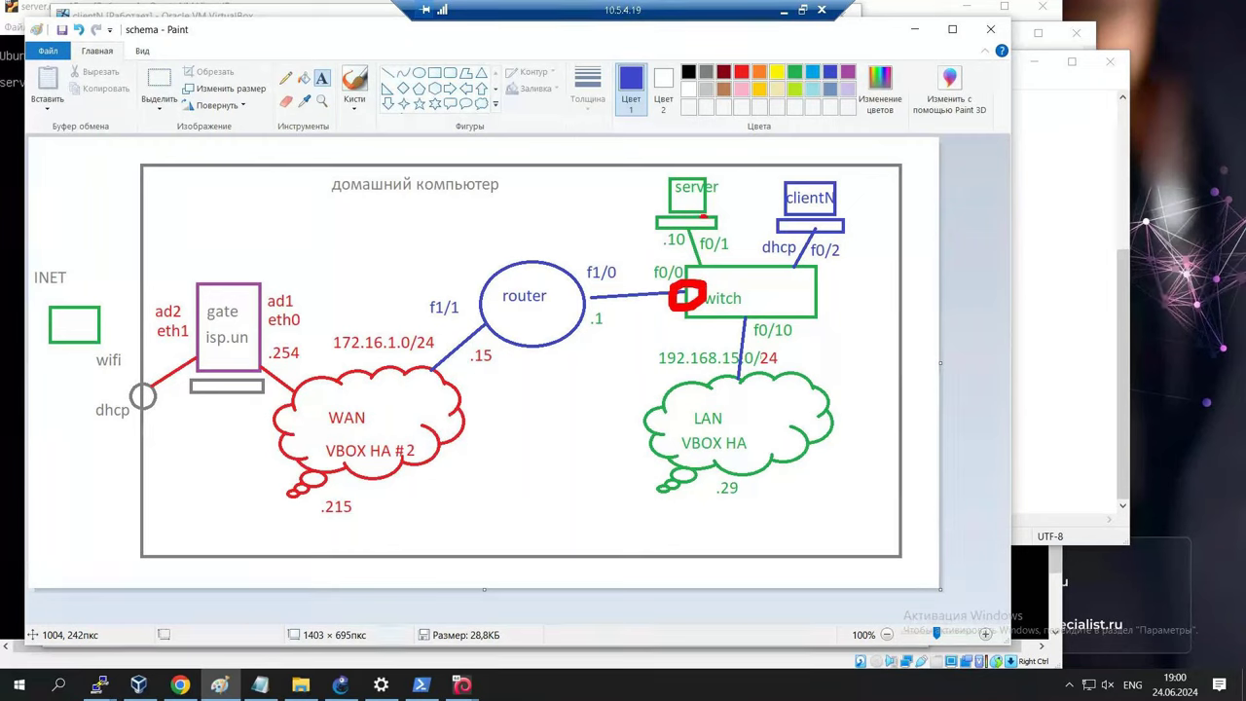
pyautogui.moveTo(712, 258); pyautogui.dragTo(697, 226)
pyautogui.hotkey('ctrl', 'z')
pyautogui.hotkey('ctrl', 'z')
pyautogui.click(797, 71)
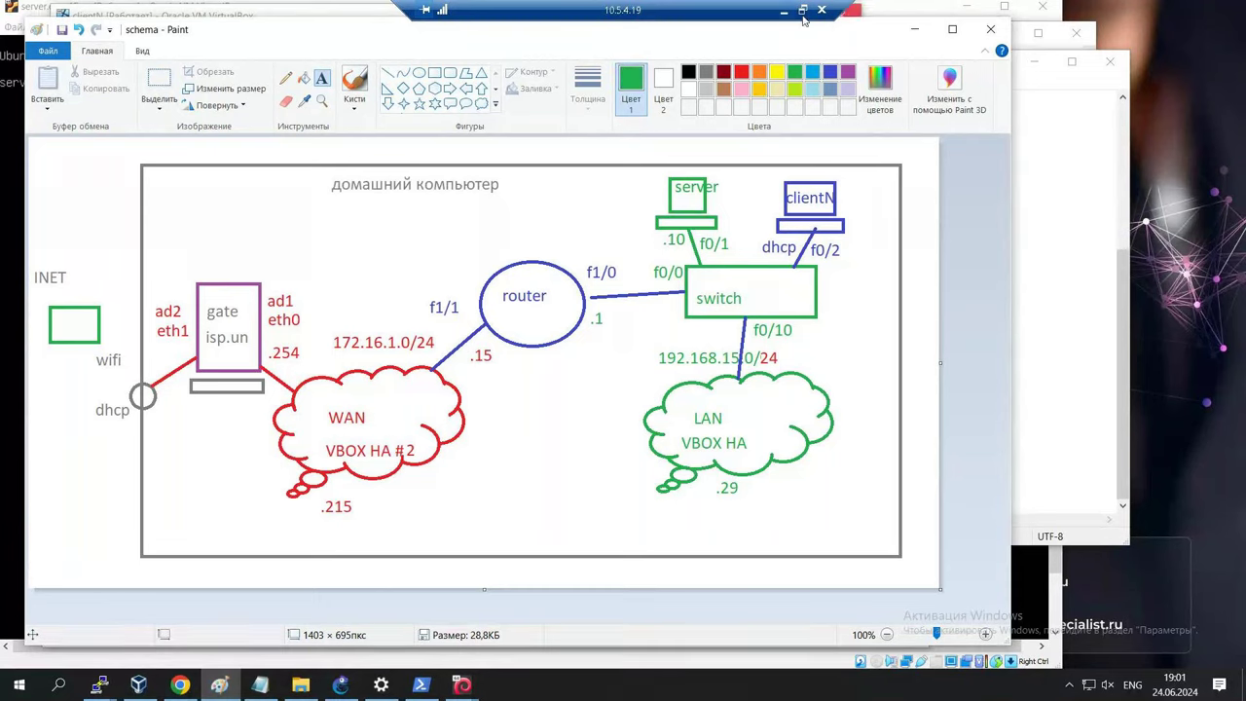
pyautogui.click(688, 71)
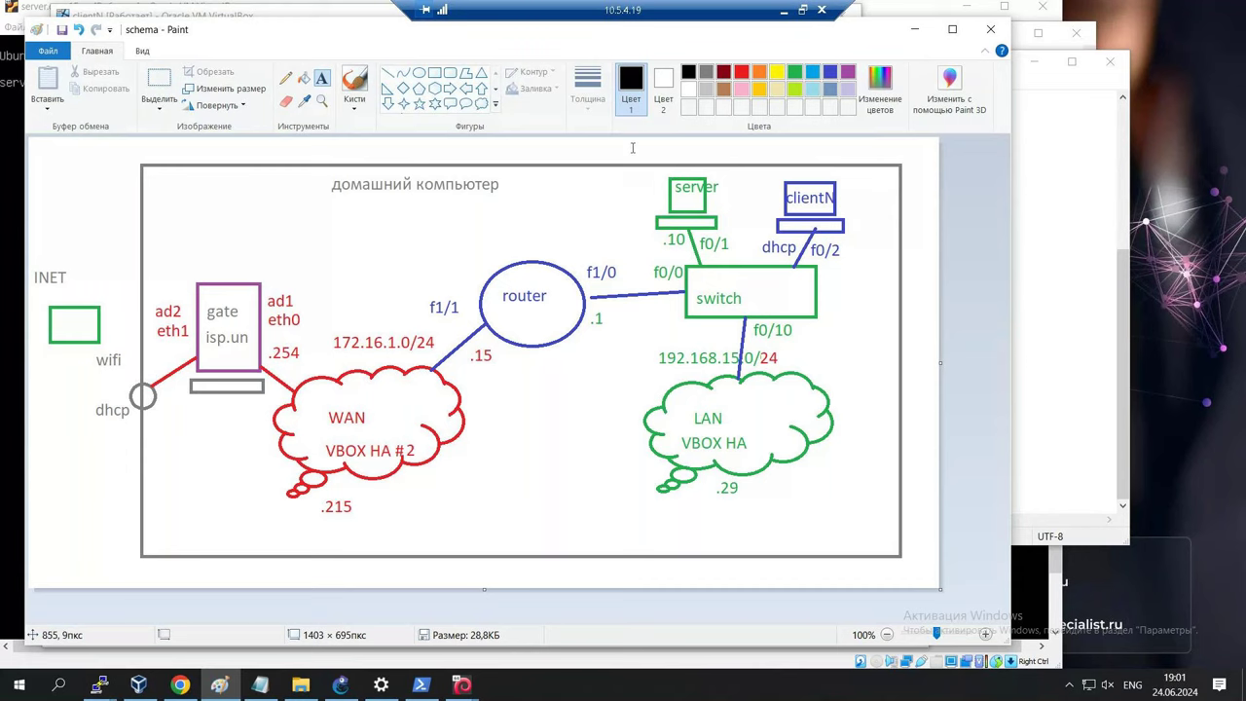
pyautogui.click(387, 72)
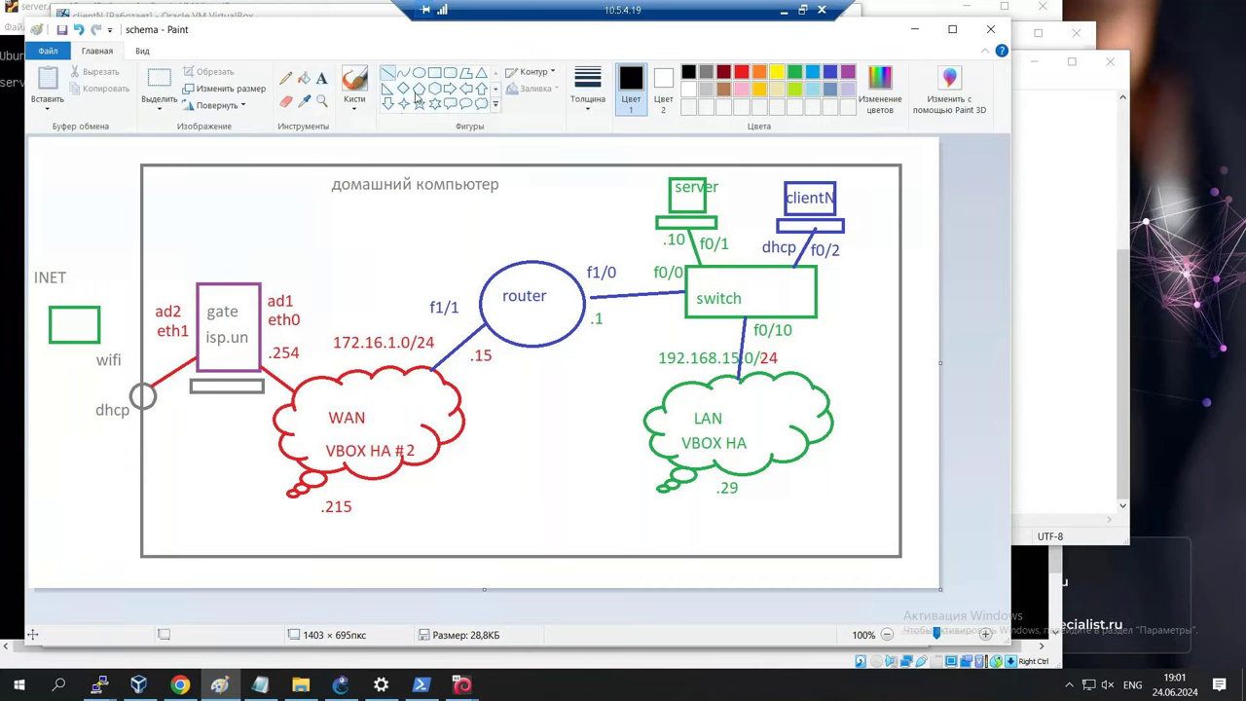
pyautogui.moveTo(750, 264); pyautogui.dragTo(715, 226)
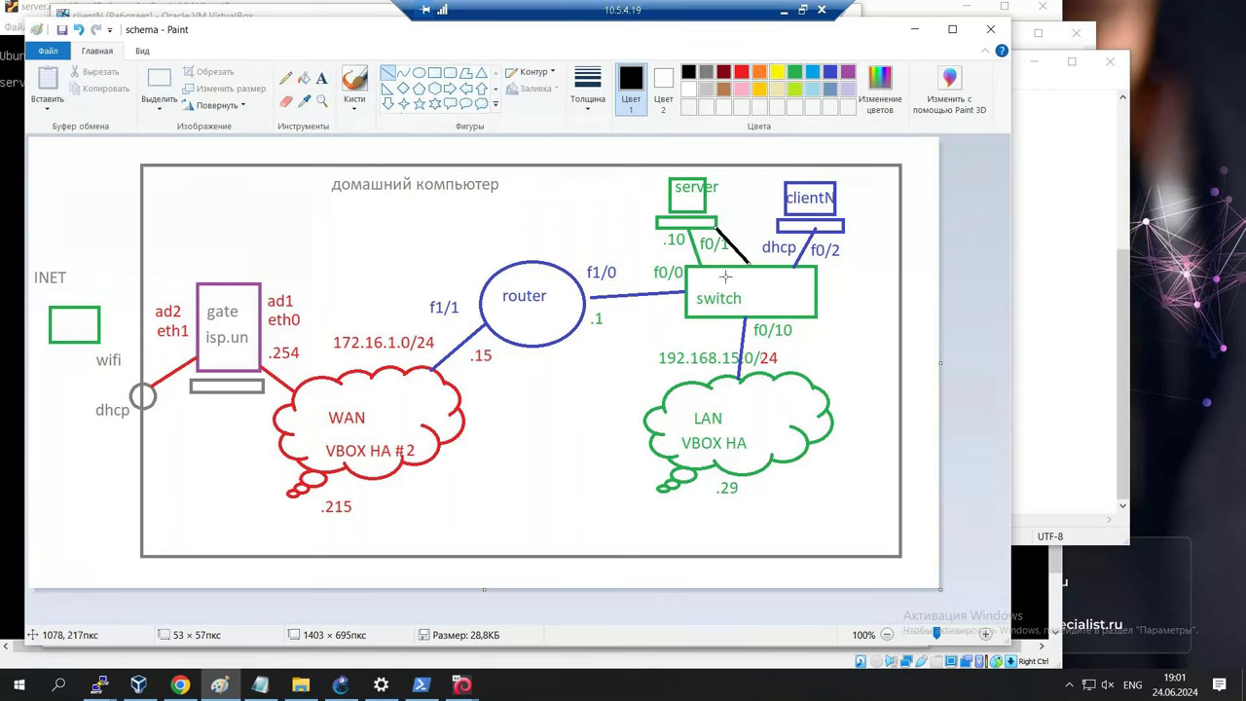
# Step: Label the new link 'f0/15' beside the switch, undoing a stray red circle
pyautogui.click(322, 78)
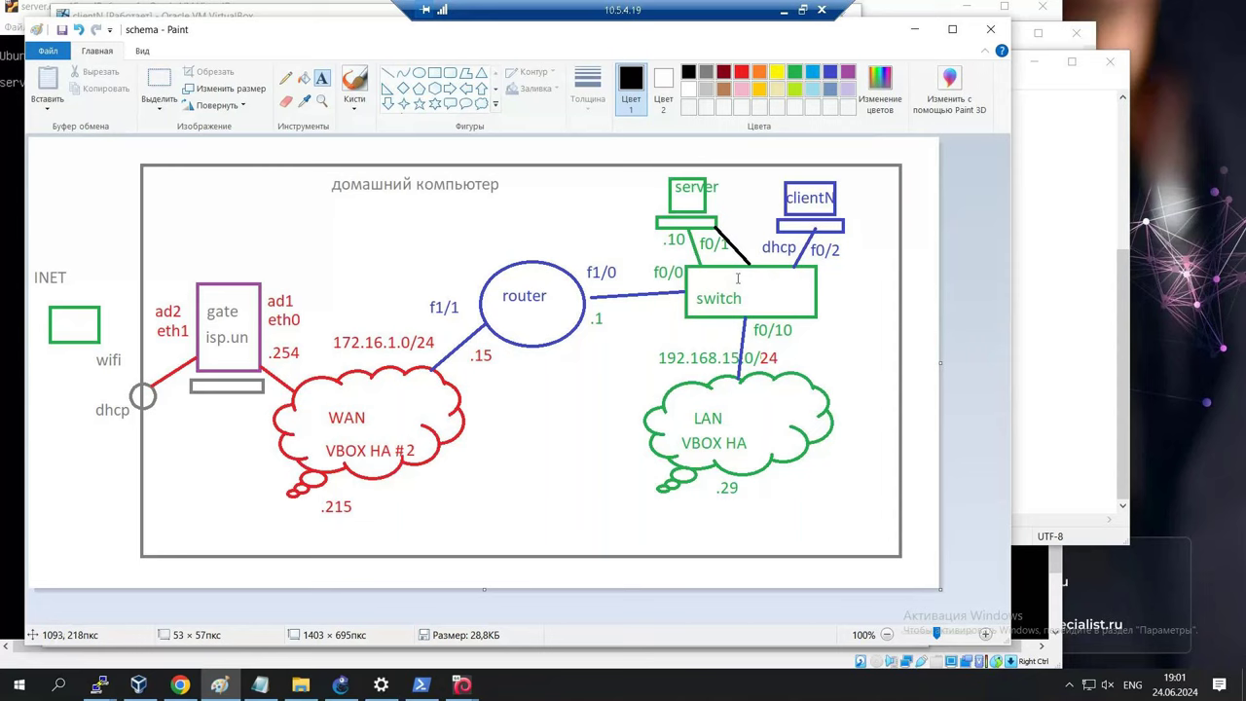
pyautogui.click(738, 278)
pyautogui.write('f0/15')
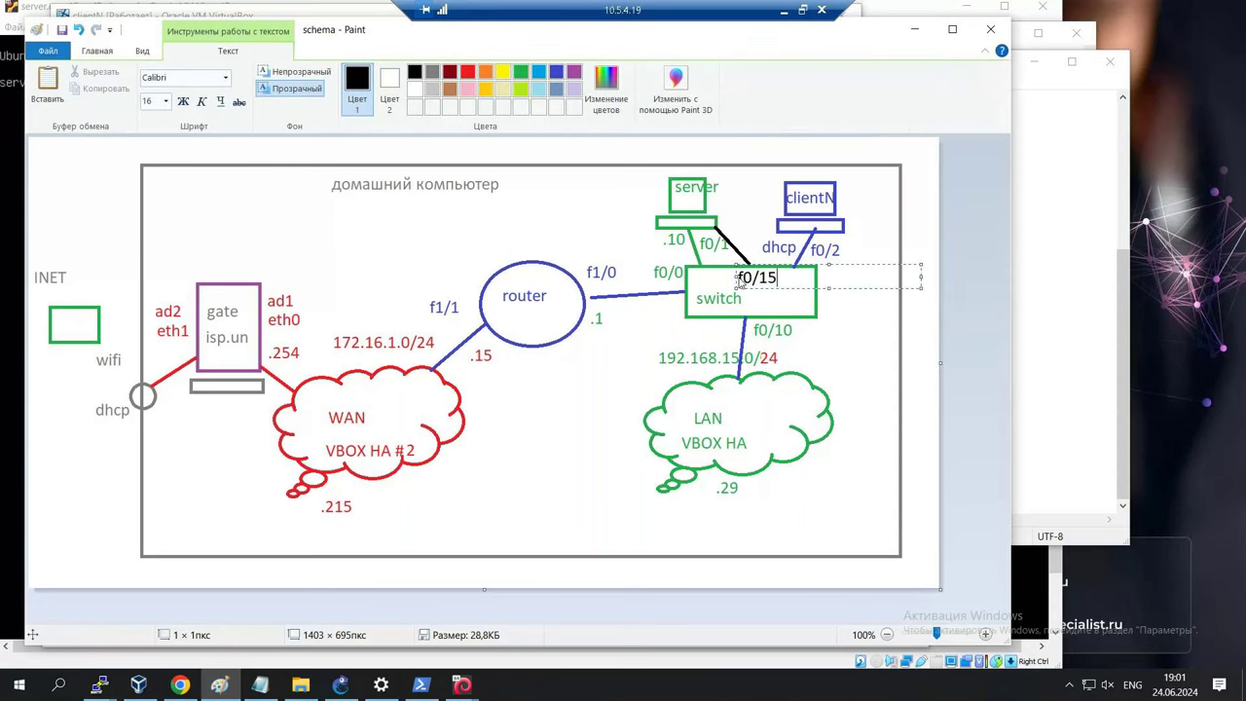
pyautogui.click(668, 310)
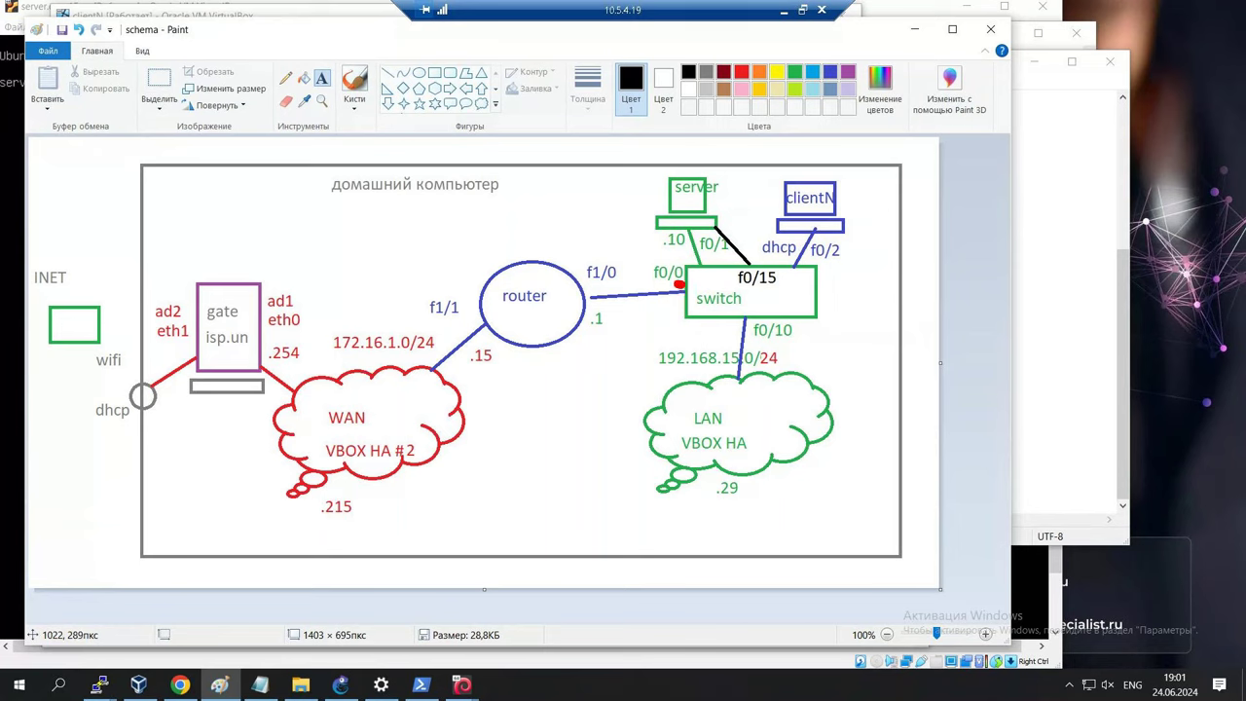
pyautogui.moveTo(679, 283)
pyautogui.mouseDown()
pyautogui.moveTo(670, 310)
pyautogui.moveTo(680, 274)
pyautogui.mouseUp()
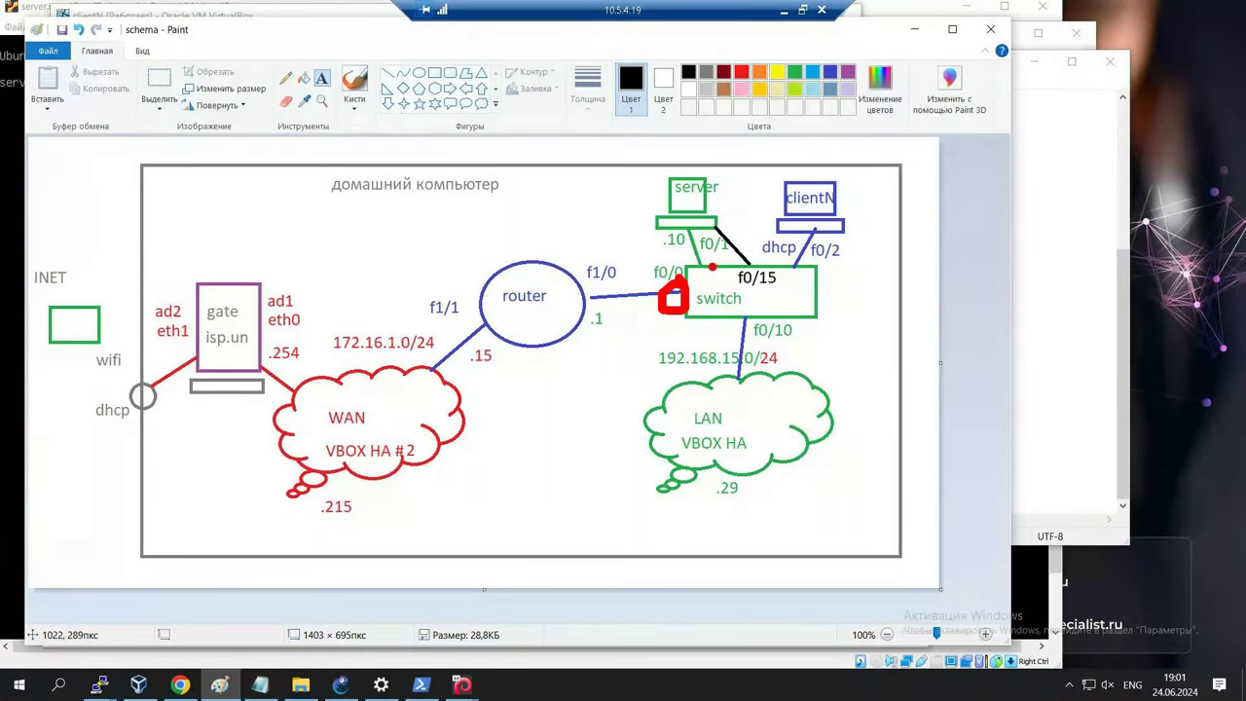
pyautogui.hotkey('ctrl', 'z')
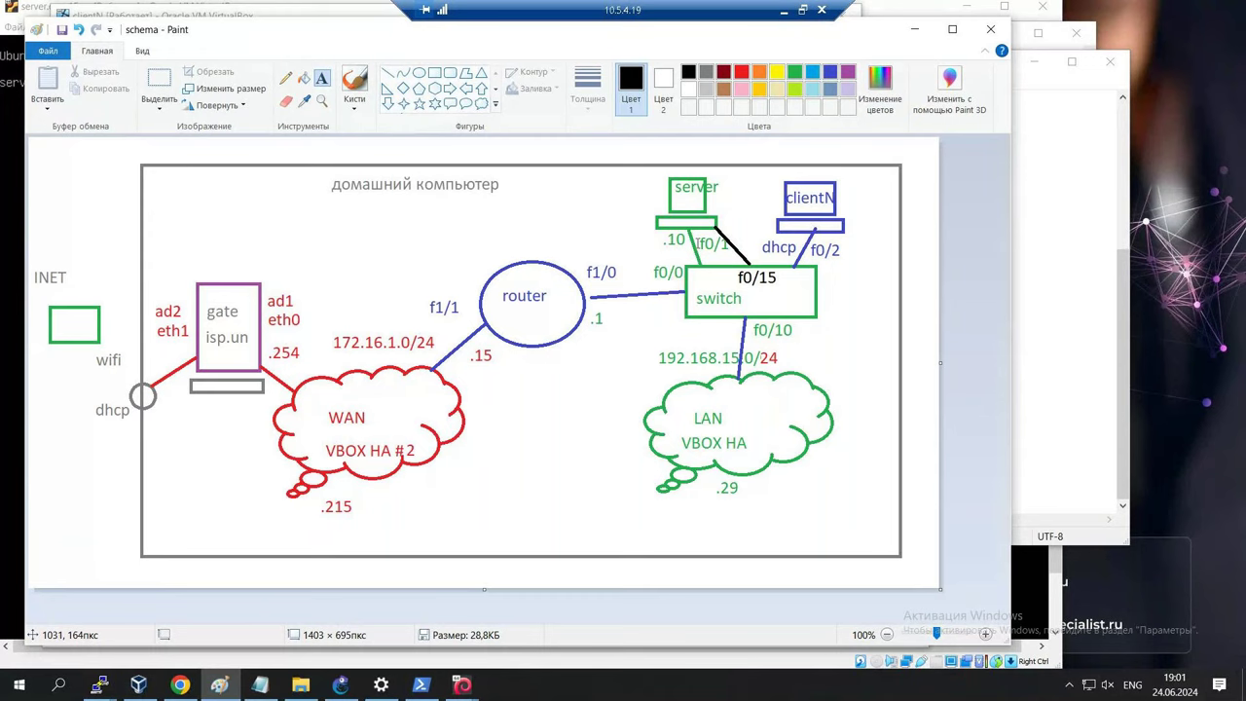
# Step: Exit configuration mode on the switch console with Ctrl+Z to get a fresh prompt
pyautogui.click(220, 686)
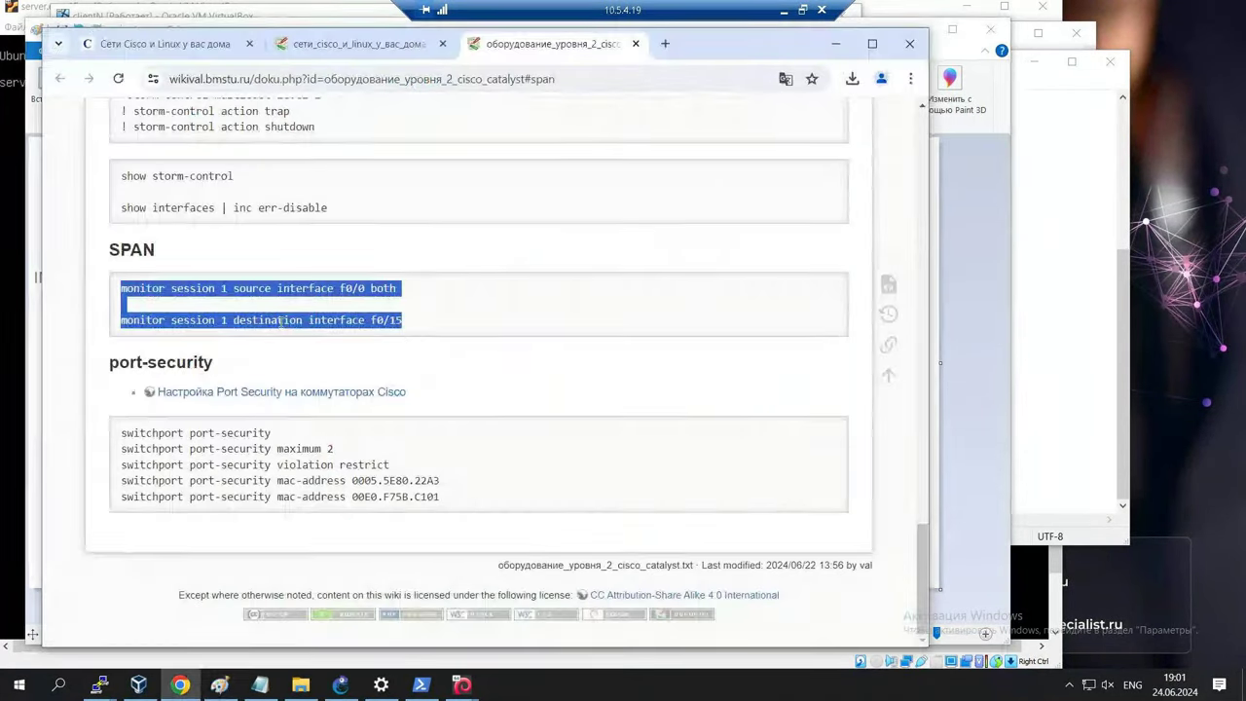
pyautogui.click(412, 344)
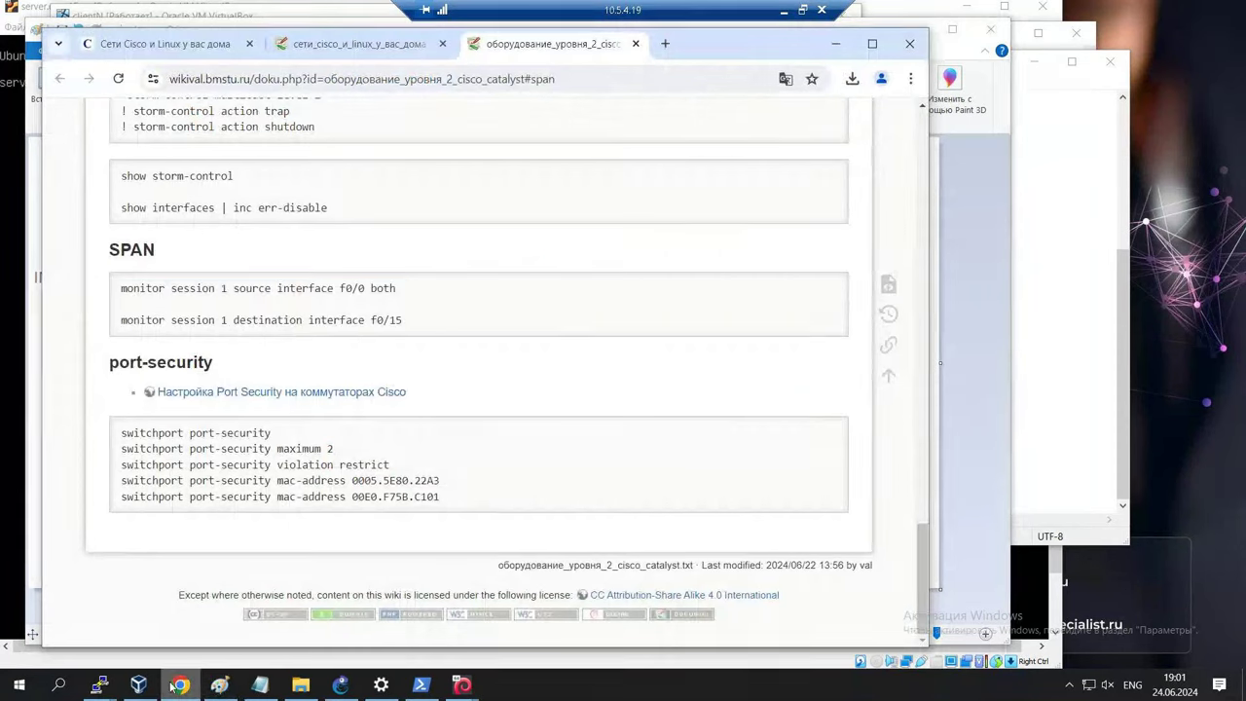
pyautogui.click(99, 685)
pyautogui.click(378, 596)
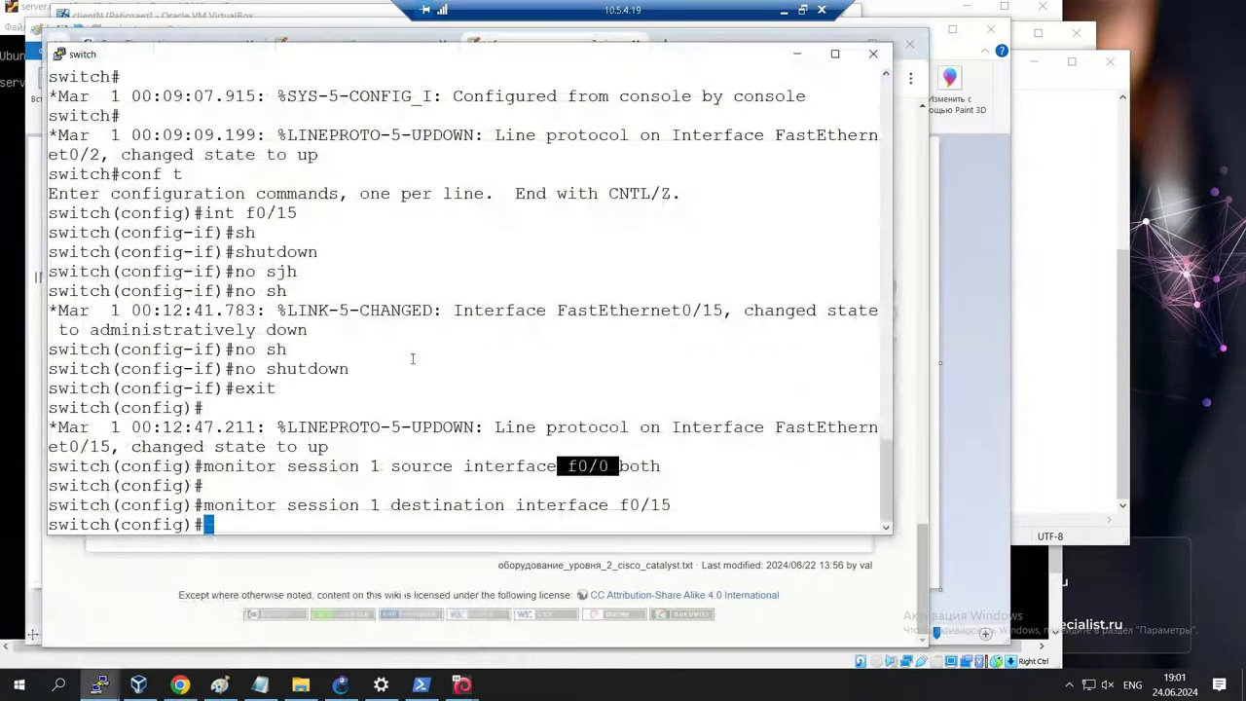
pyautogui.click(344, 327)
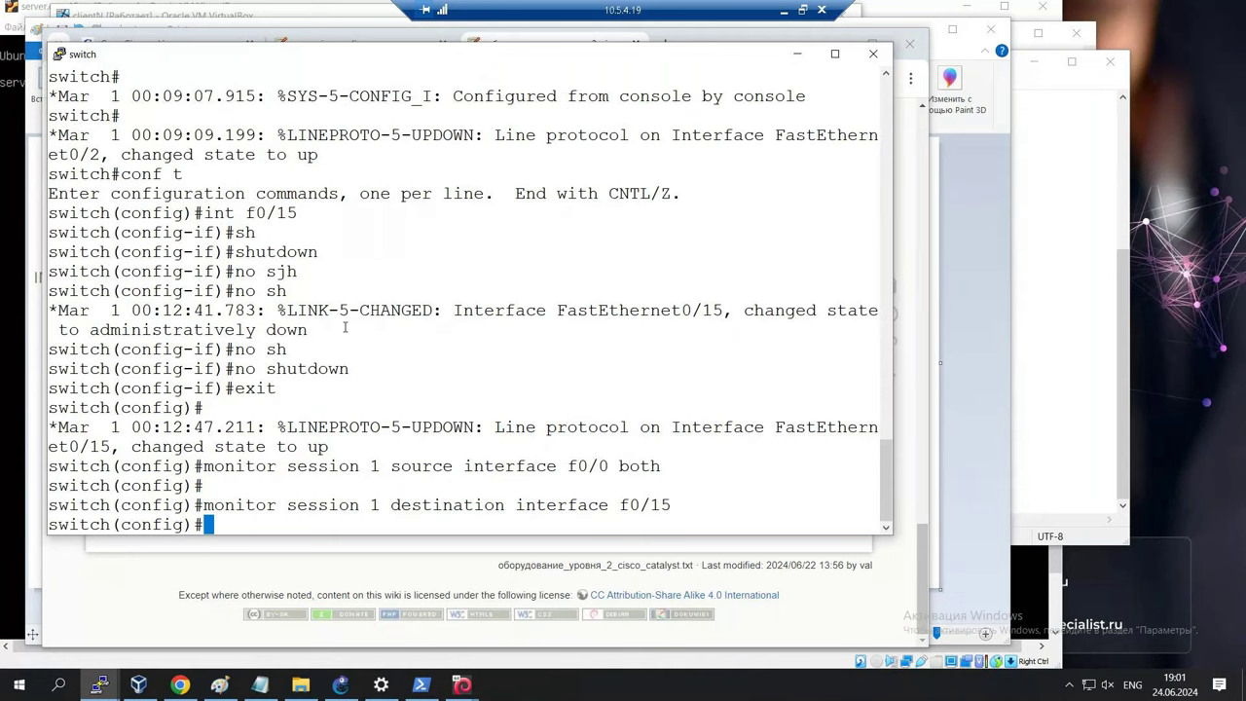
pyautogui.hotkey('ctrl', 'z')
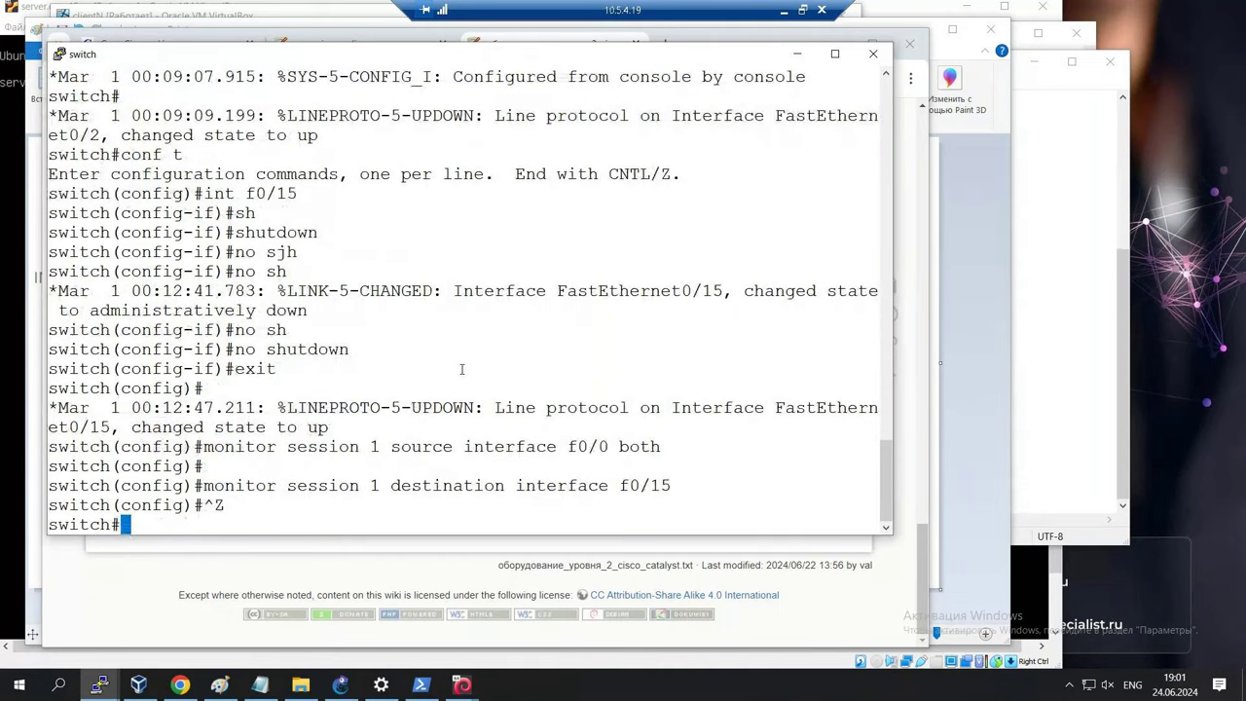
pyautogui.press('Return')
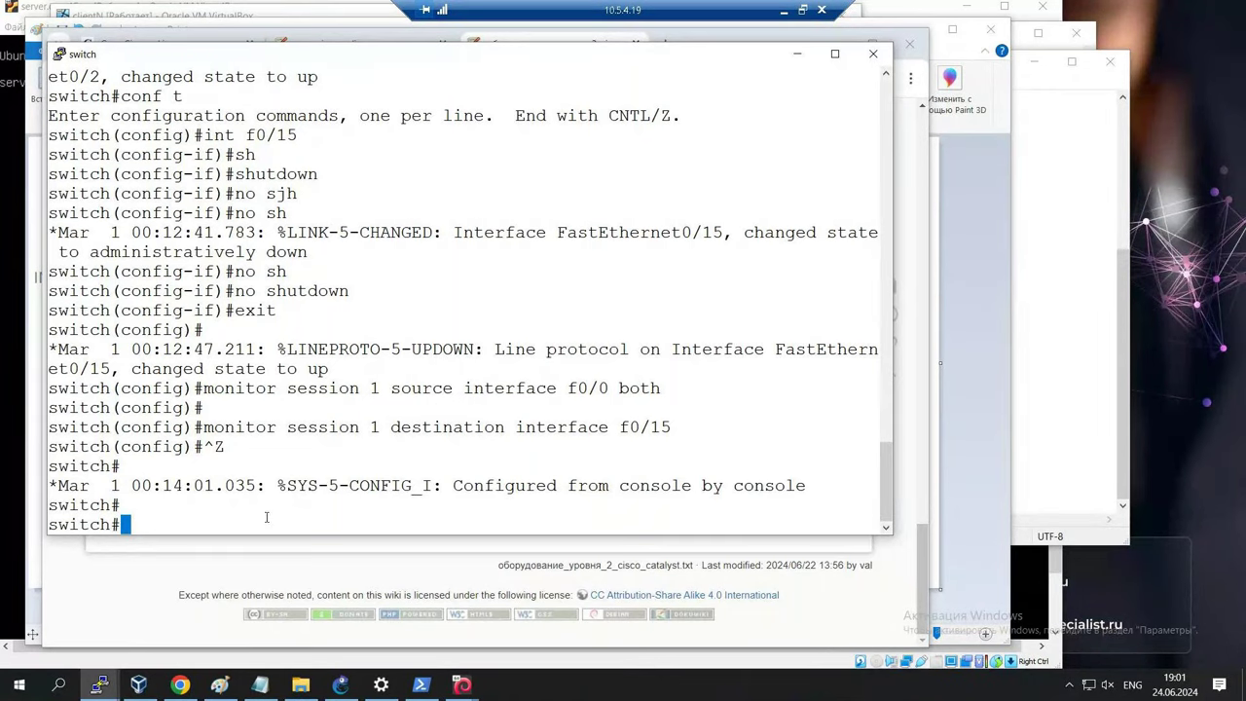
# Step: Close the Cisco equipment wiki tab and bring the server's root shell forward, moving it up-right
pyautogui.click(102, 612)
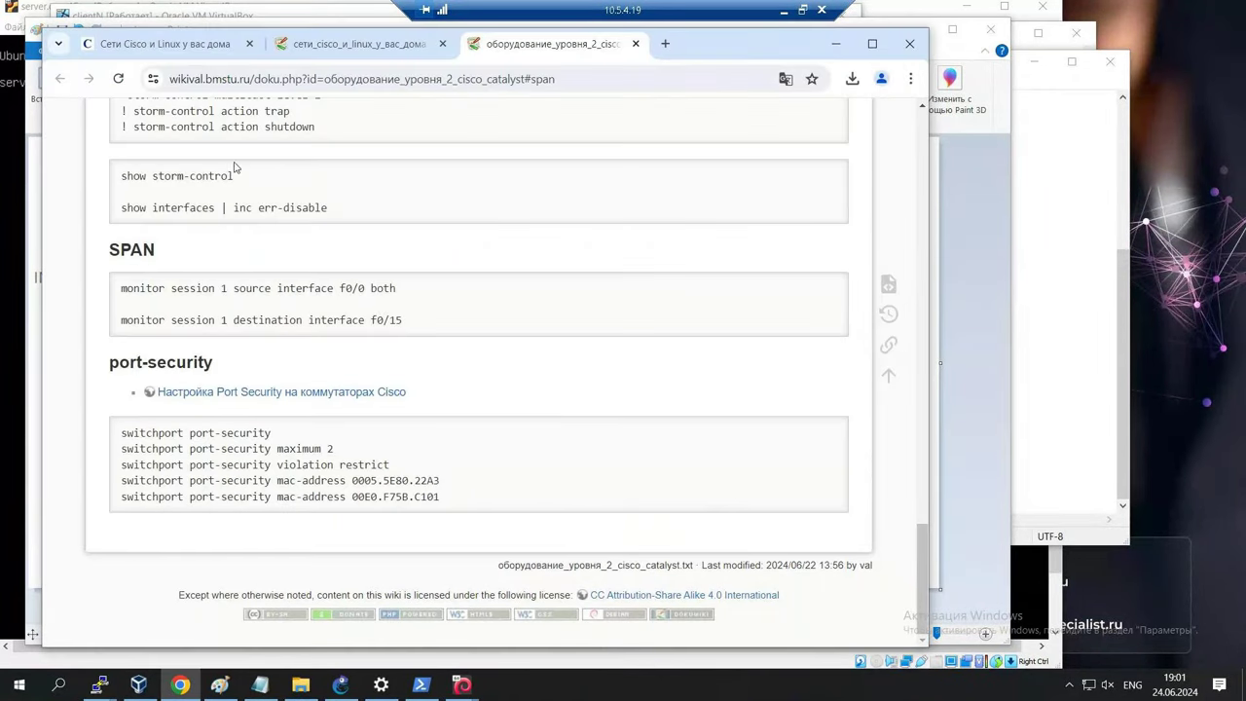
pyautogui.click(636, 44)
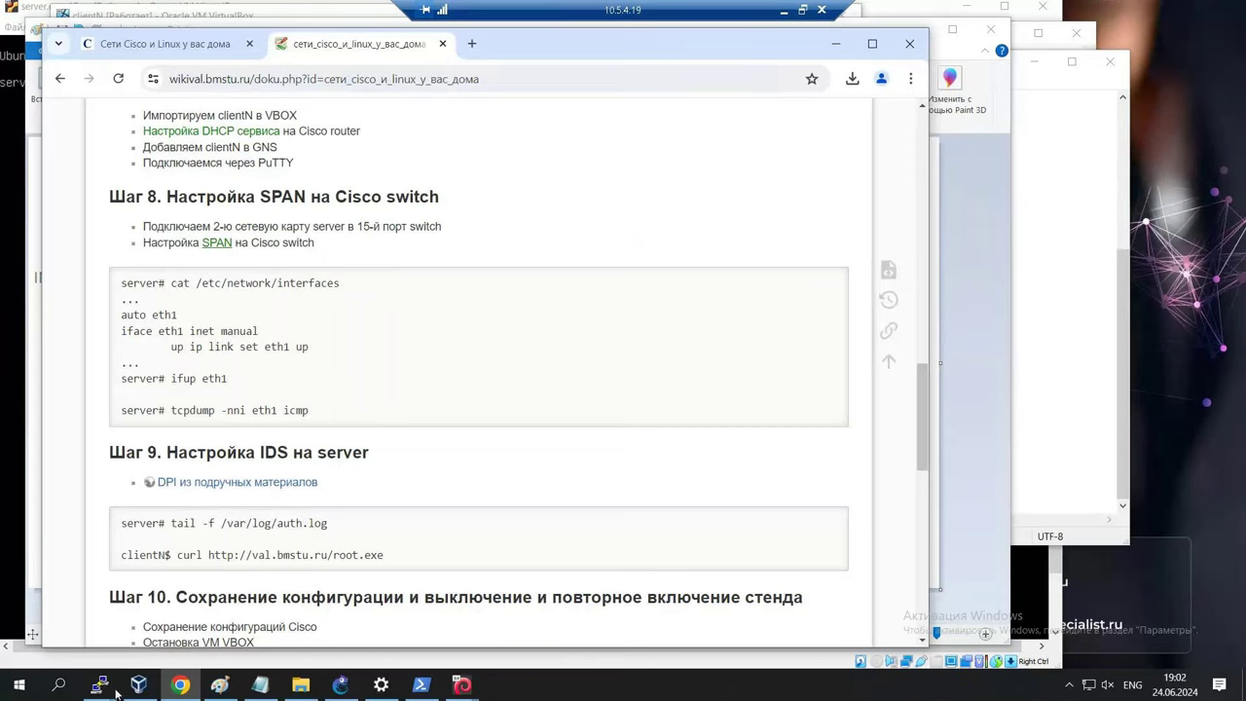
pyautogui.moveTo(95, 690)
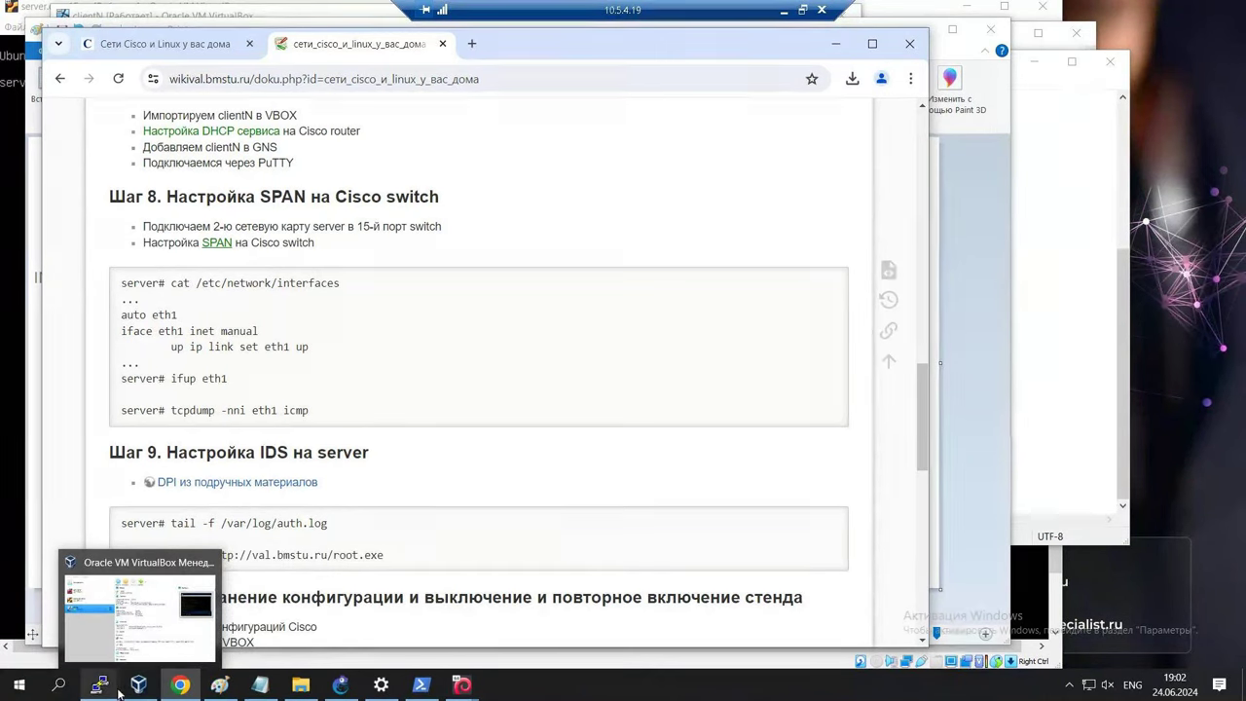
pyautogui.click(105, 689)
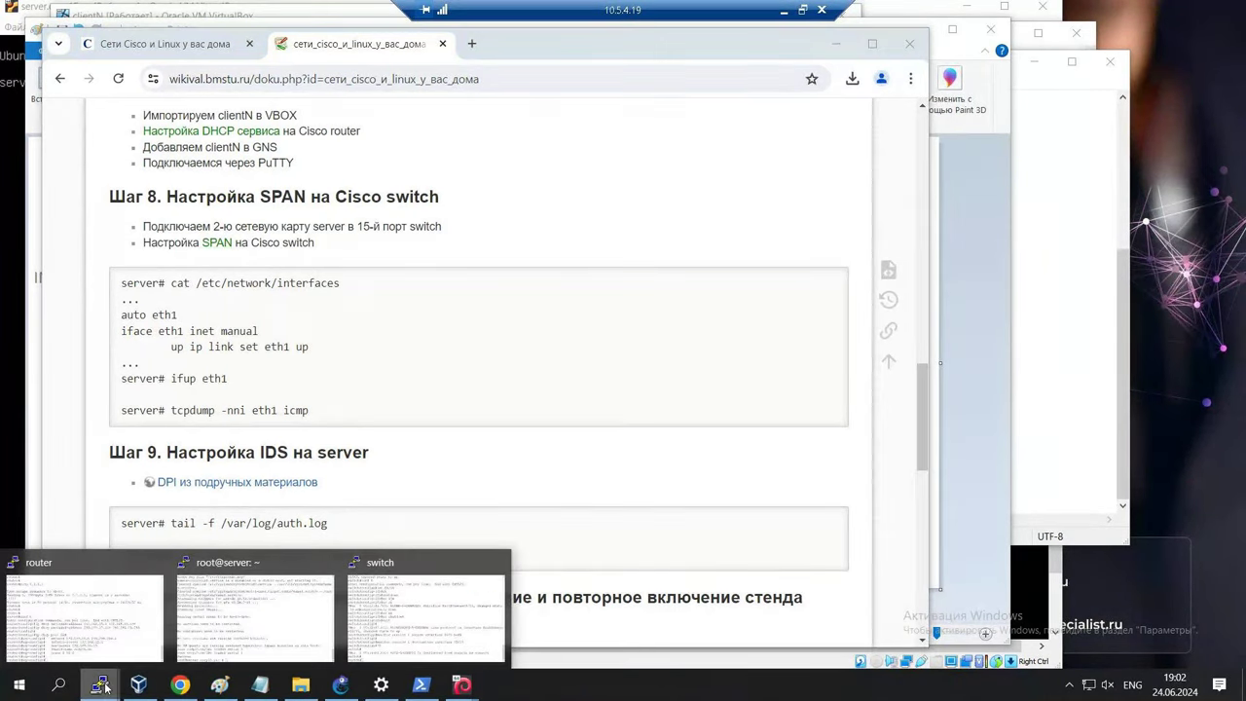
pyautogui.click(255, 613)
pyautogui.moveTo(401, 124); pyautogui.dragTo(630, 51)
# Step: Open /etc/network/interfaces in vim and paste the wiki's eth1 stanza below the eth0 block
pyautogui.write('vim ')
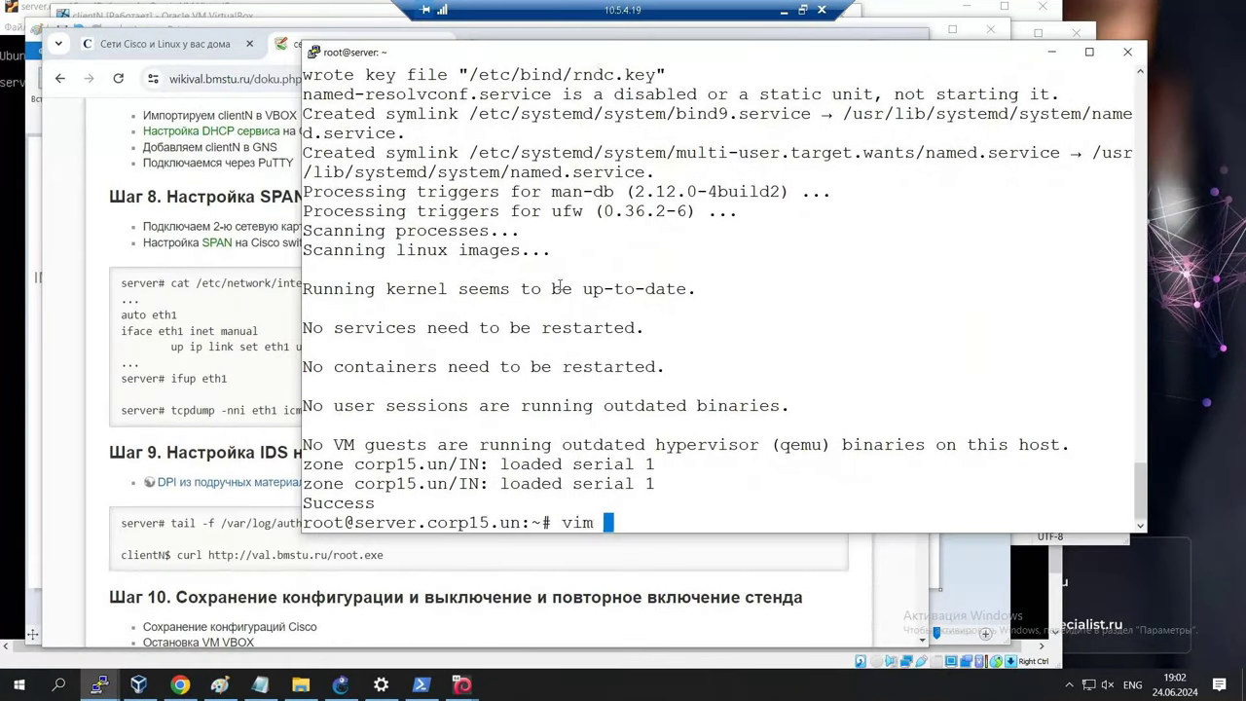
pyautogui.write('/etc/network/interfaces')
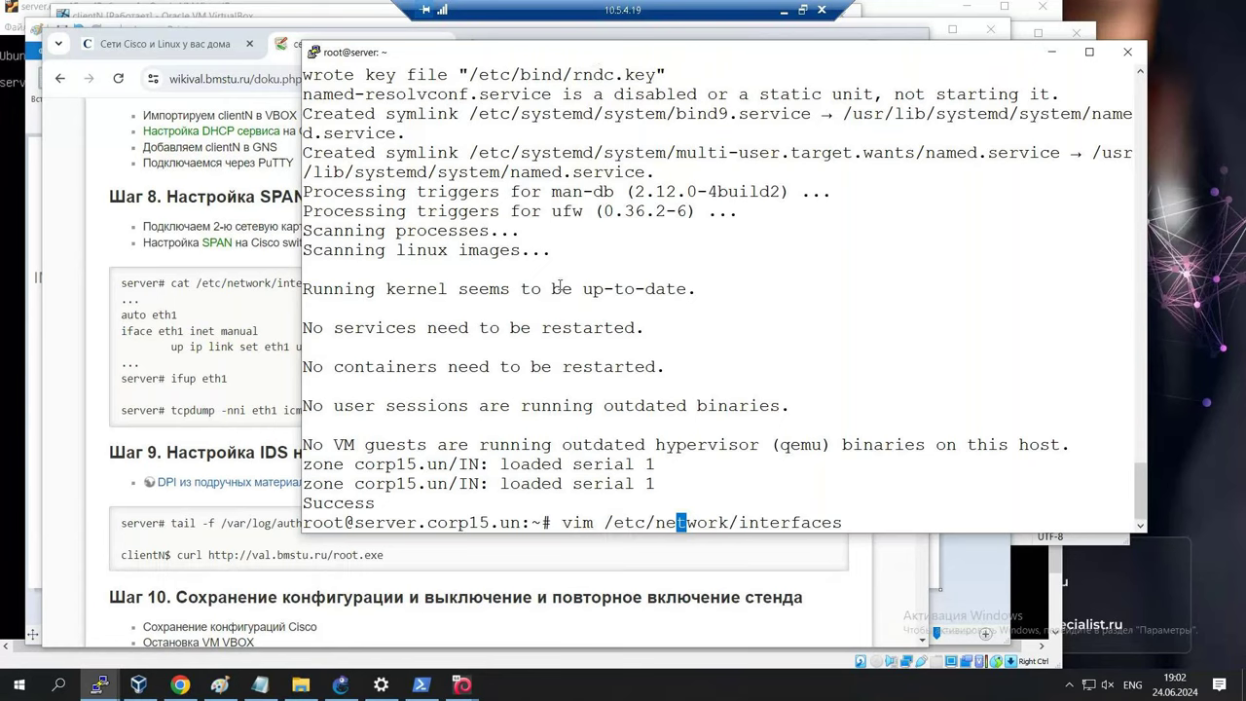
pyautogui.press('Return')
pyautogui.press('o')
pyautogui.press('Return')
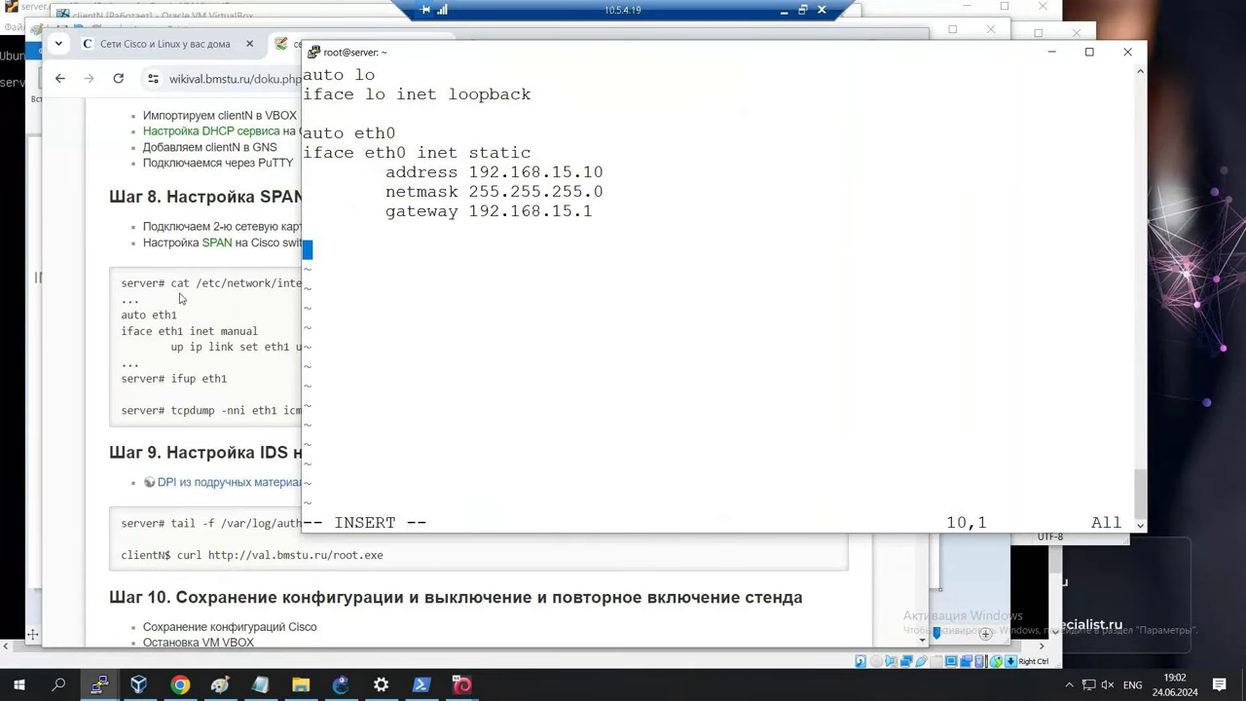
pyautogui.moveTo(120, 309); pyautogui.dragTo(314, 348)
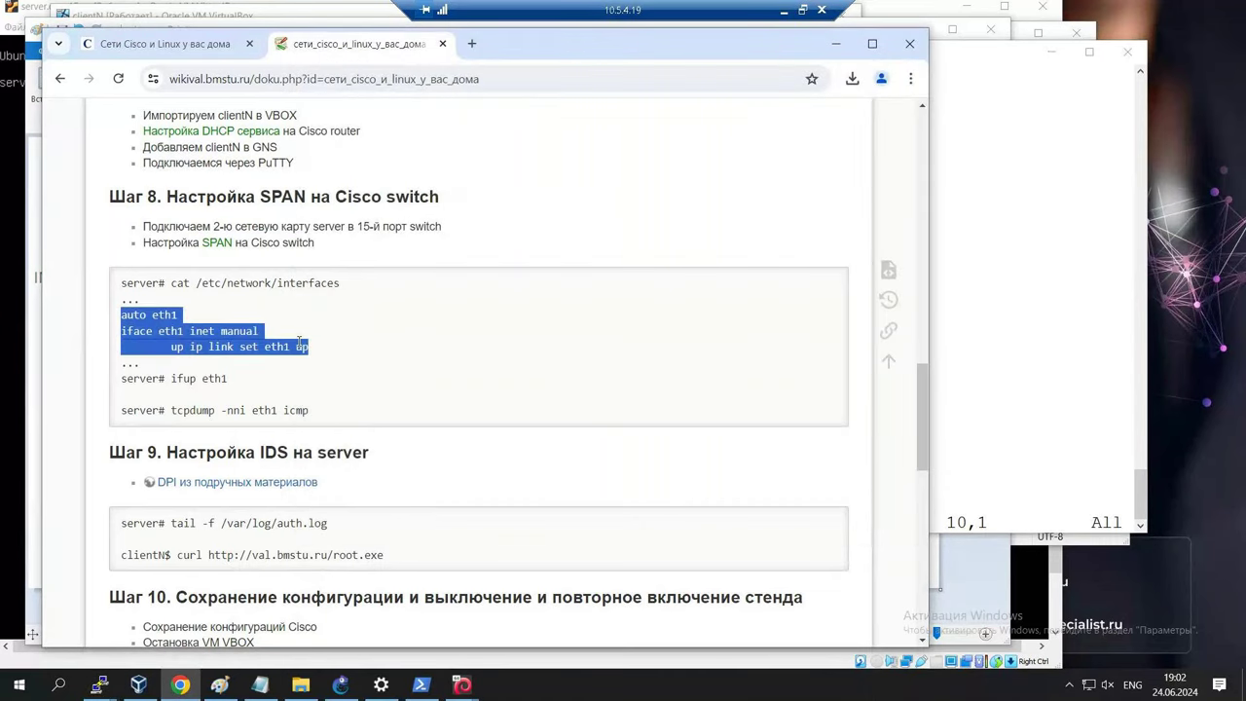
pyautogui.hotkey('alt', 'Tab')
pyautogui.rightClick(588, 339)
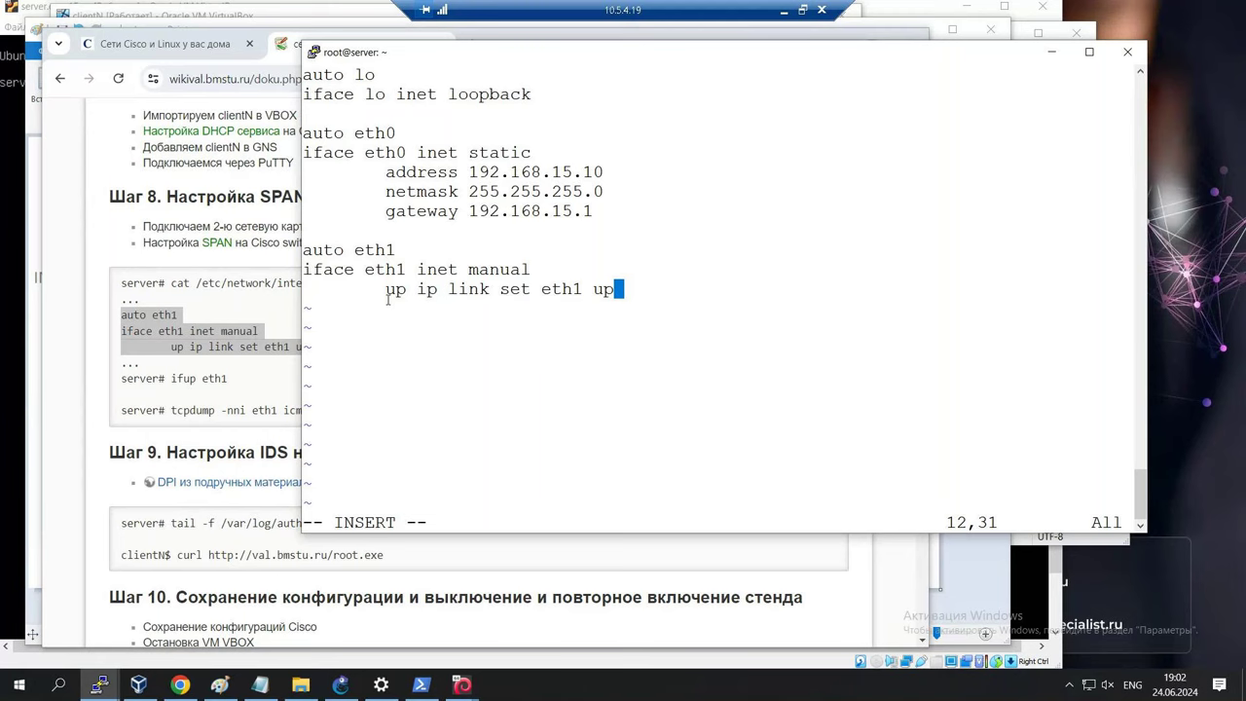
pyautogui.press('Return')
# Step: Highlight 'manual', the 'ip link set eth1 up' command and 'static' to explain the stanza
pyautogui.moveTo(471, 270); pyautogui.dragTo(526, 269)
pyautogui.moveTo(409, 289); pyautogui.dragTo(615, 290)
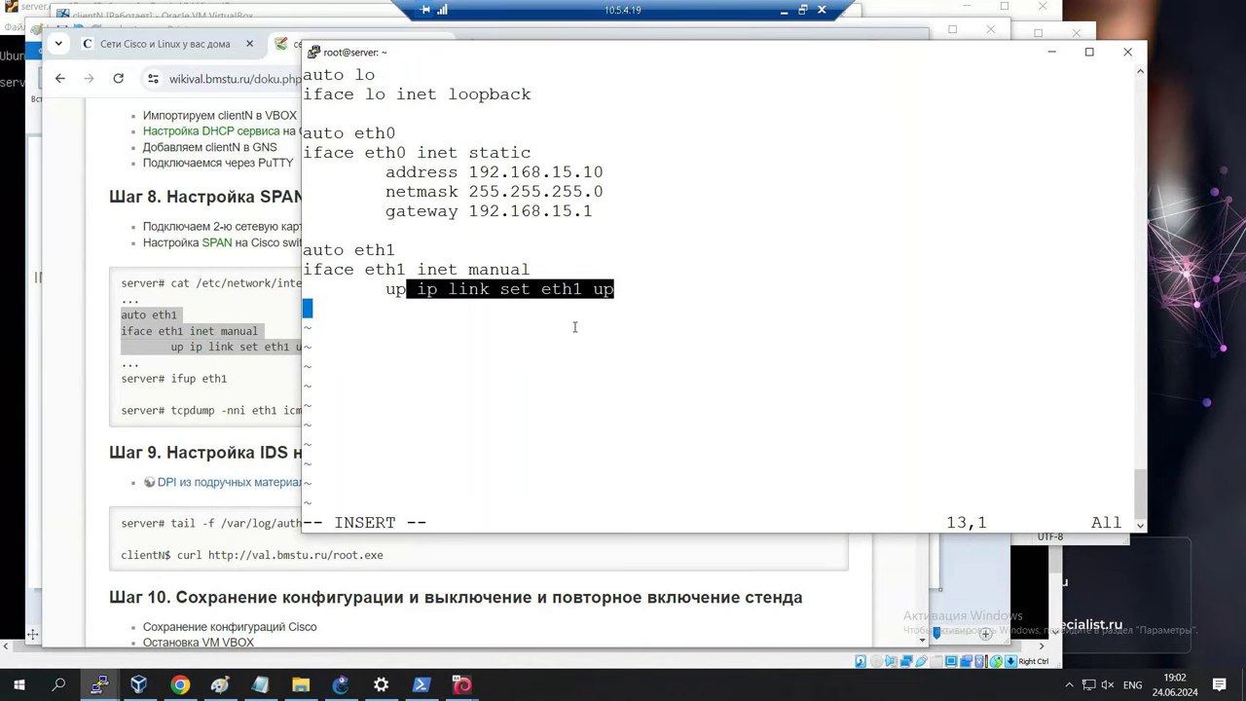
pyautogui.click(466, 154)
pyautogui.doubleClick(526, 152)
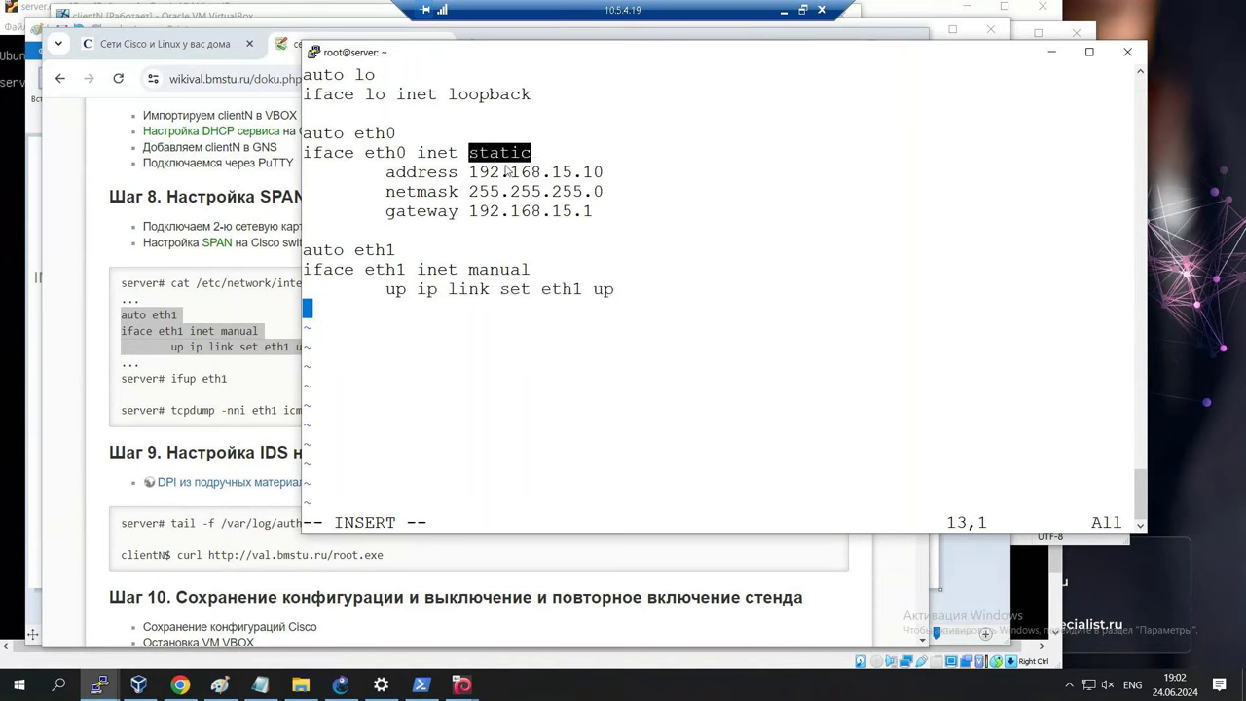
# Step: Save the interfaces file and quit vim with :wq
pyautogui.click(518, 356)
pyautogui.press('Escape')
pyautogui.write(':wq')
pyautogui.press('Return')
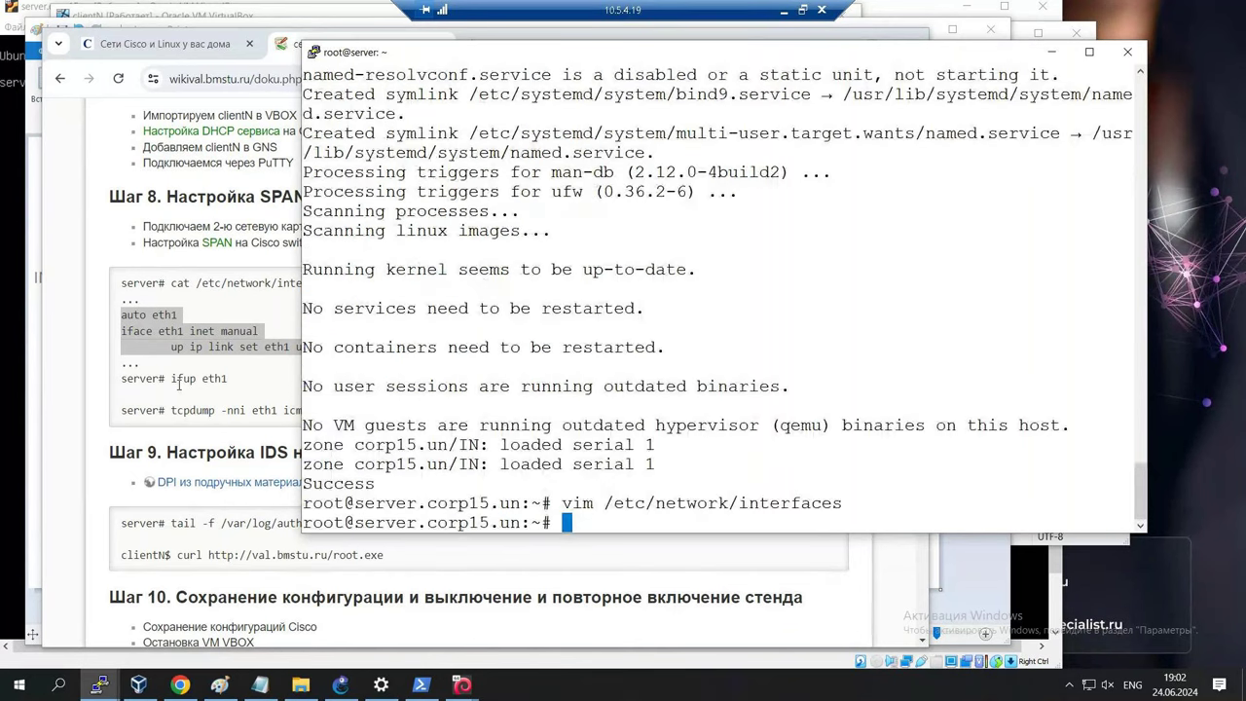
# Step: Copy 'ifup eth1' from the wiki and run it on the server to bring eth1 up
pyautogui.moveTo(172, 379); pyautogui.dragTo(227, 378)
pyautogui.hotkey('ctrl', 'c')
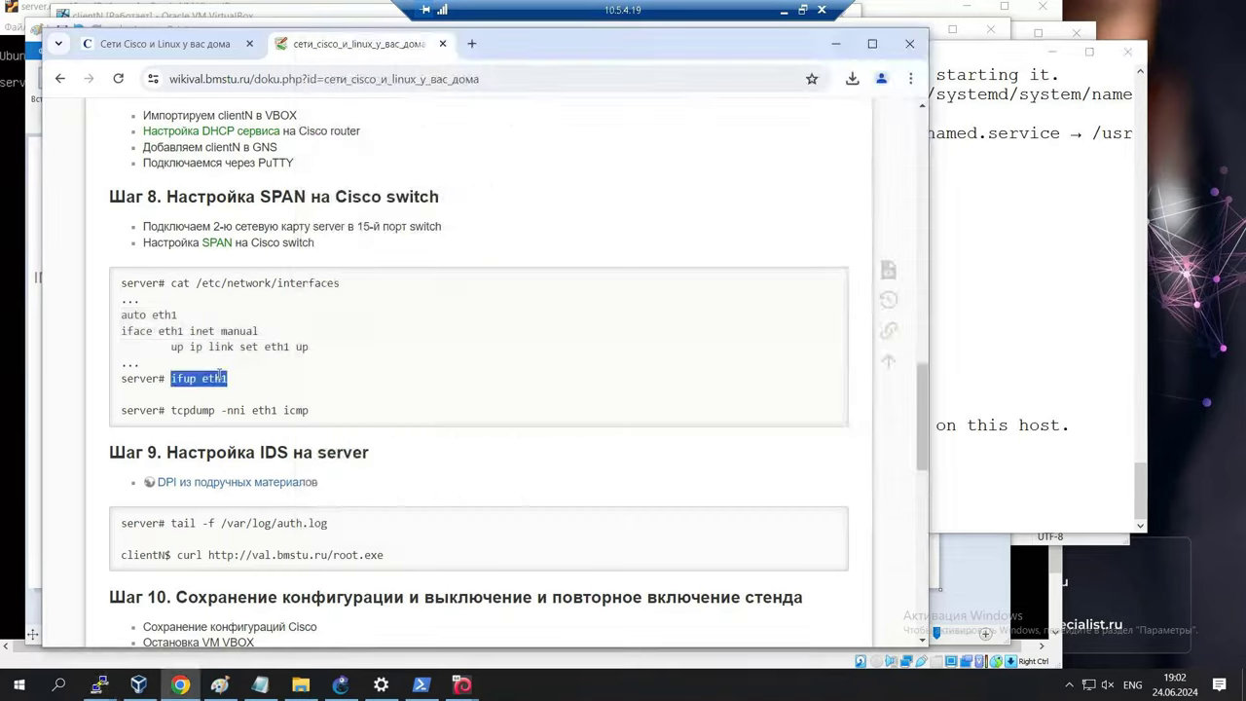
pyautogui.click(621, 409)
pyautogui.rightClick(622, 409)
pyautogui.press('Return')
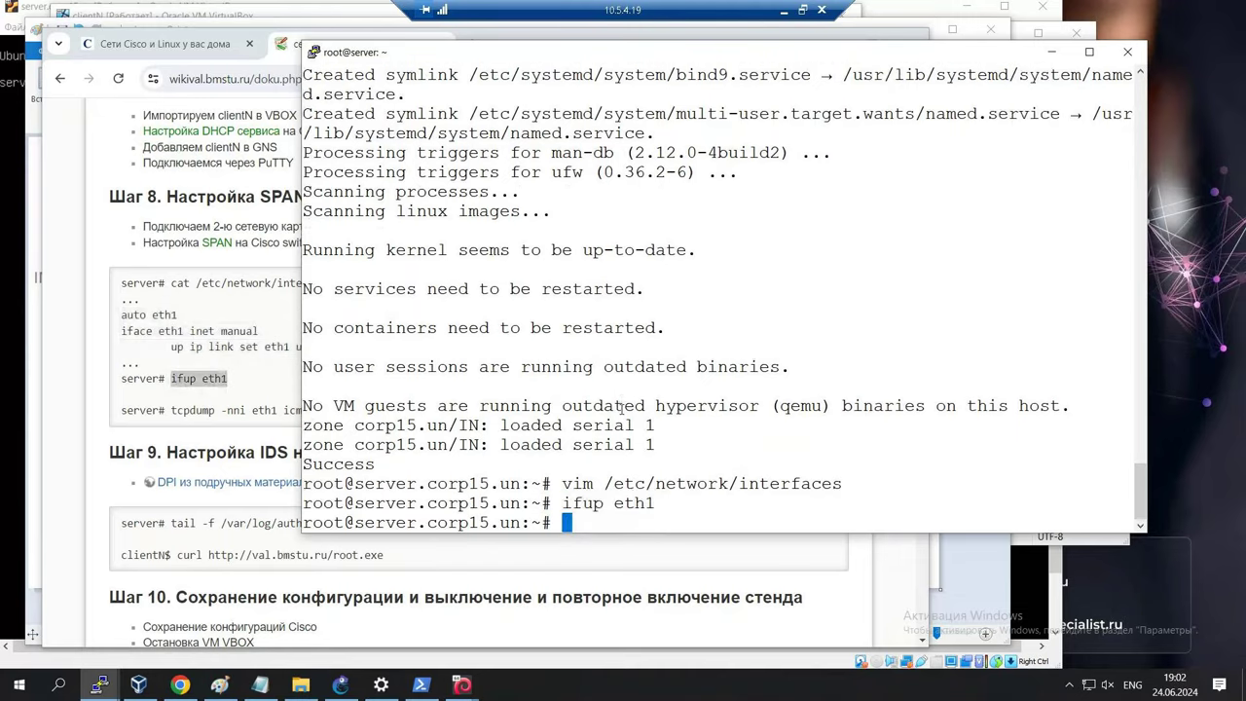
# Step: Copy and run 'tcpdump -nni eth1 icmp' on the server to capture ICMP on eth1
pyautogui.click(253, 407)
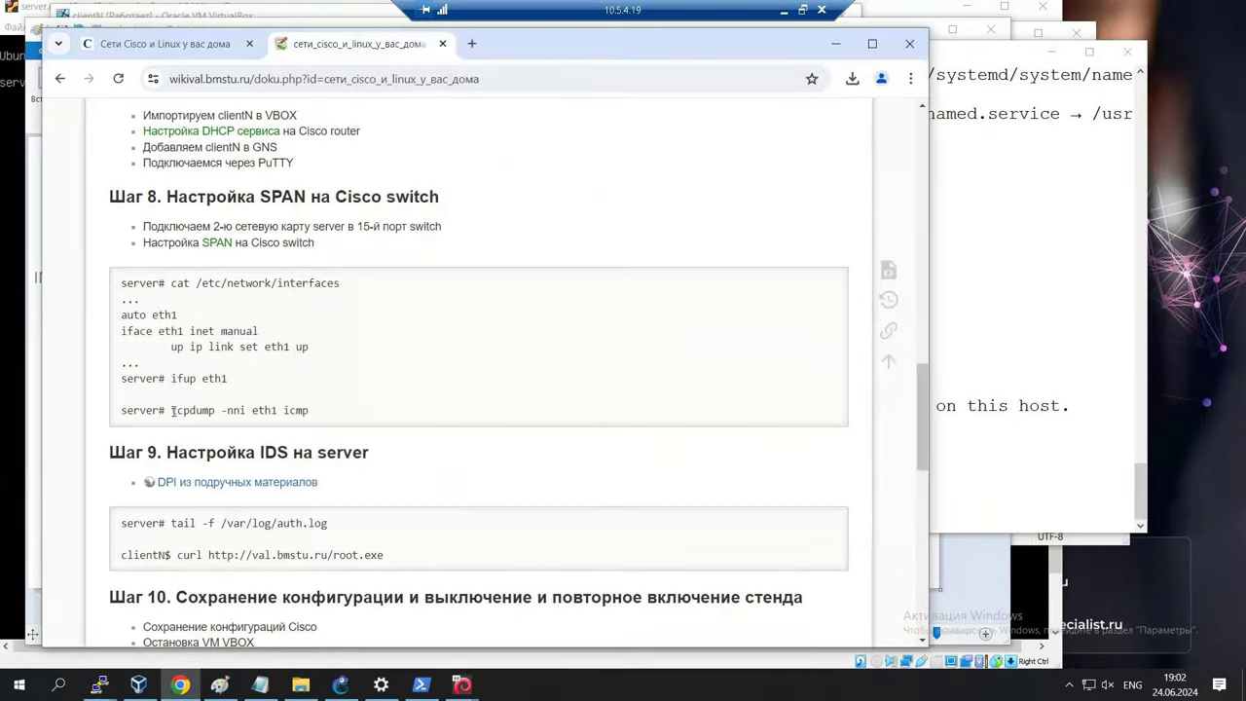
pyautogui.moveTo(171, 410); pyautogui.dragTo(334, 421)
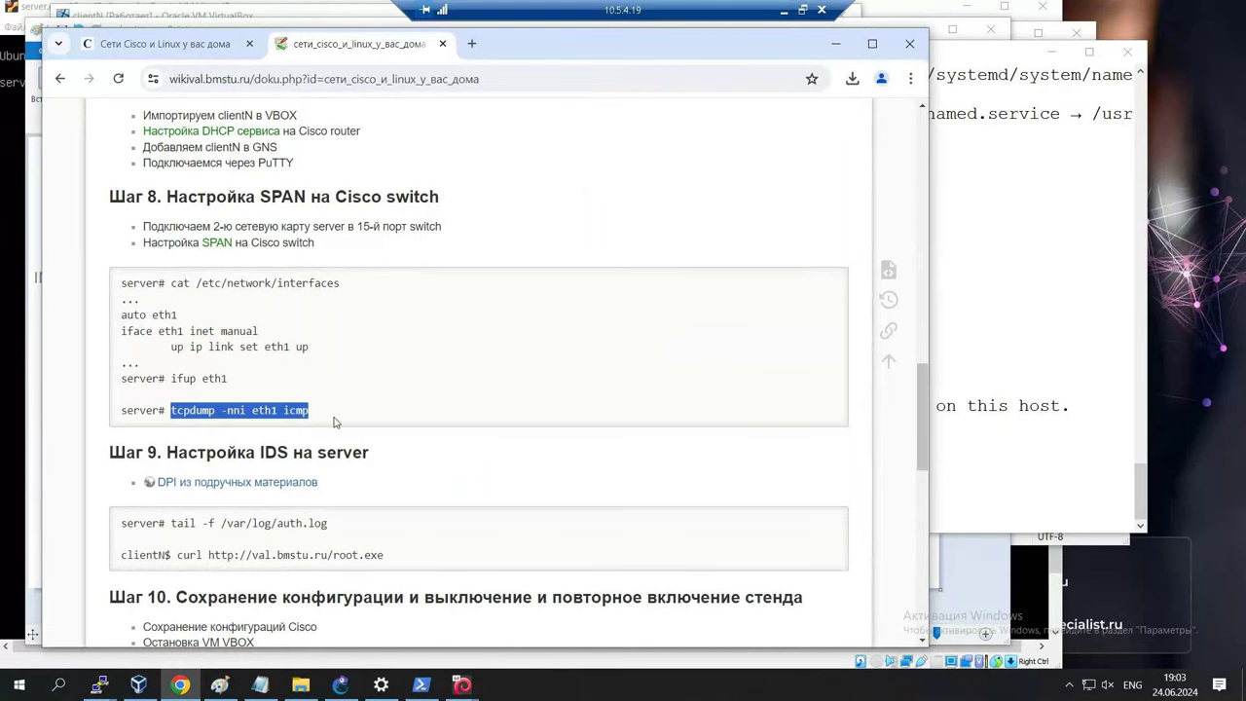
pyautogui.hotkey('ctrl', 'c')
pyautogui.hotkey('alt', 'Tab')
pyautogui.rightClick(626, 255)
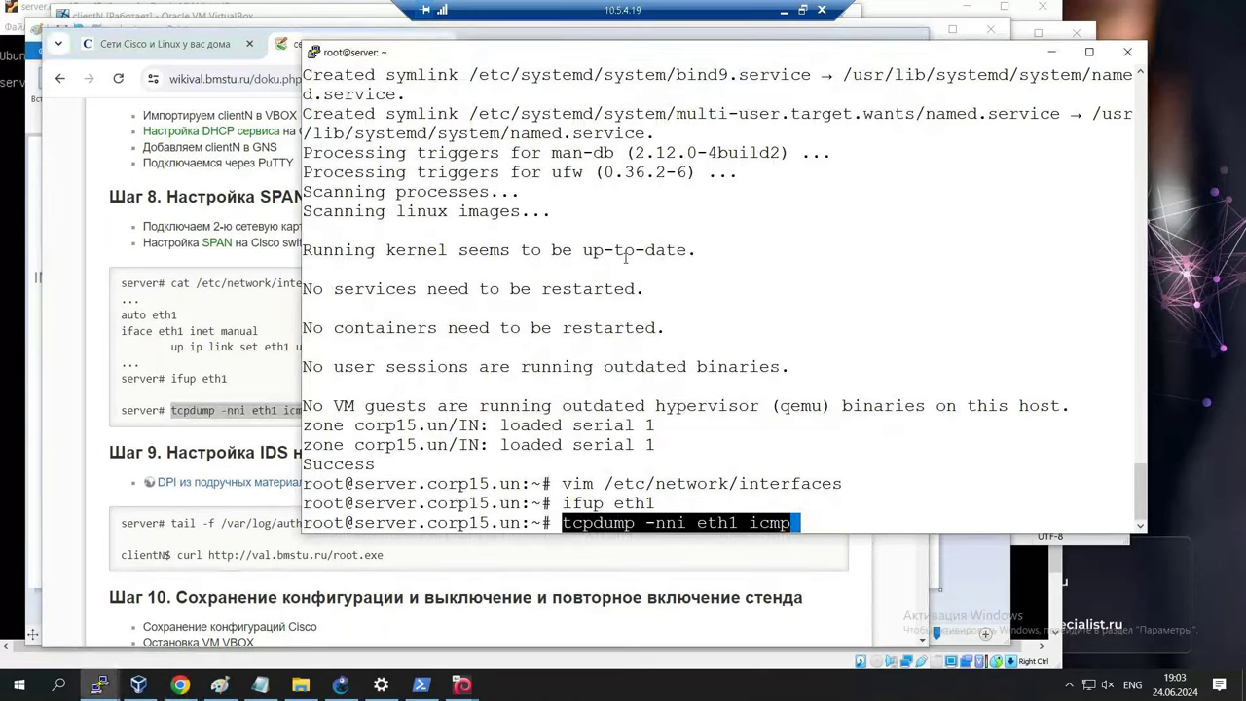
pyautogui.press('Return')
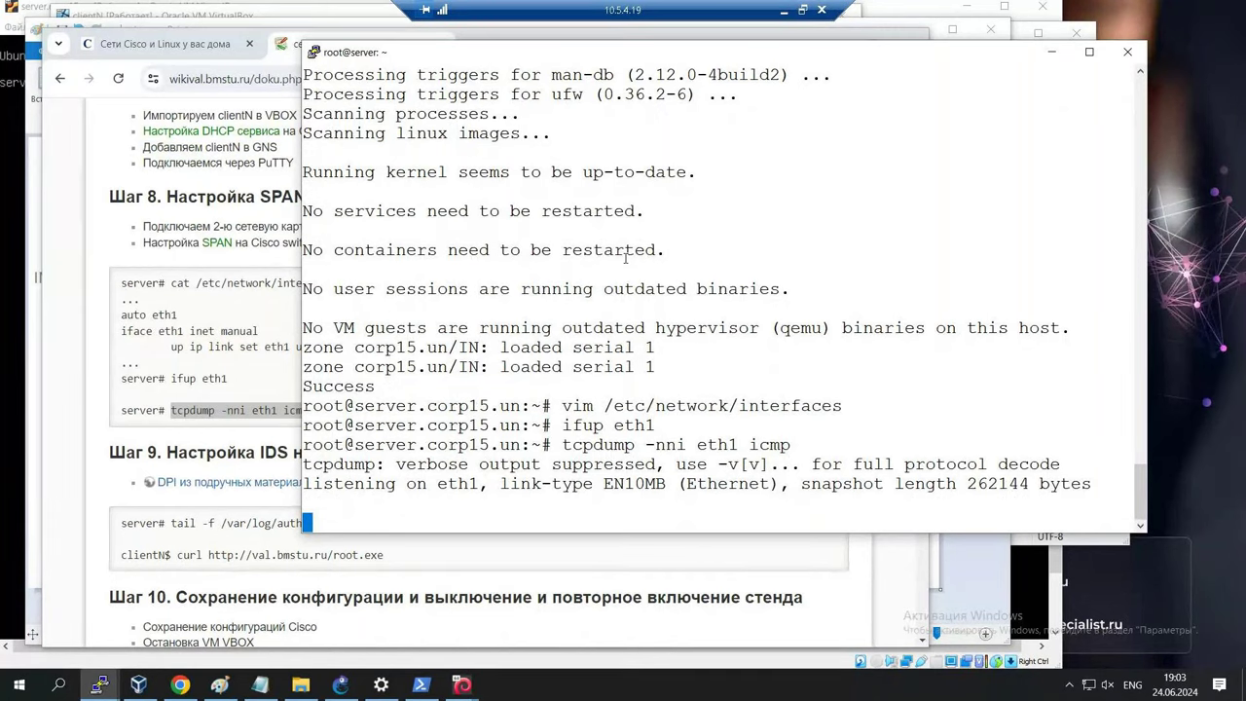
pyautogui.press('Return')
pyautogui.press('Return')
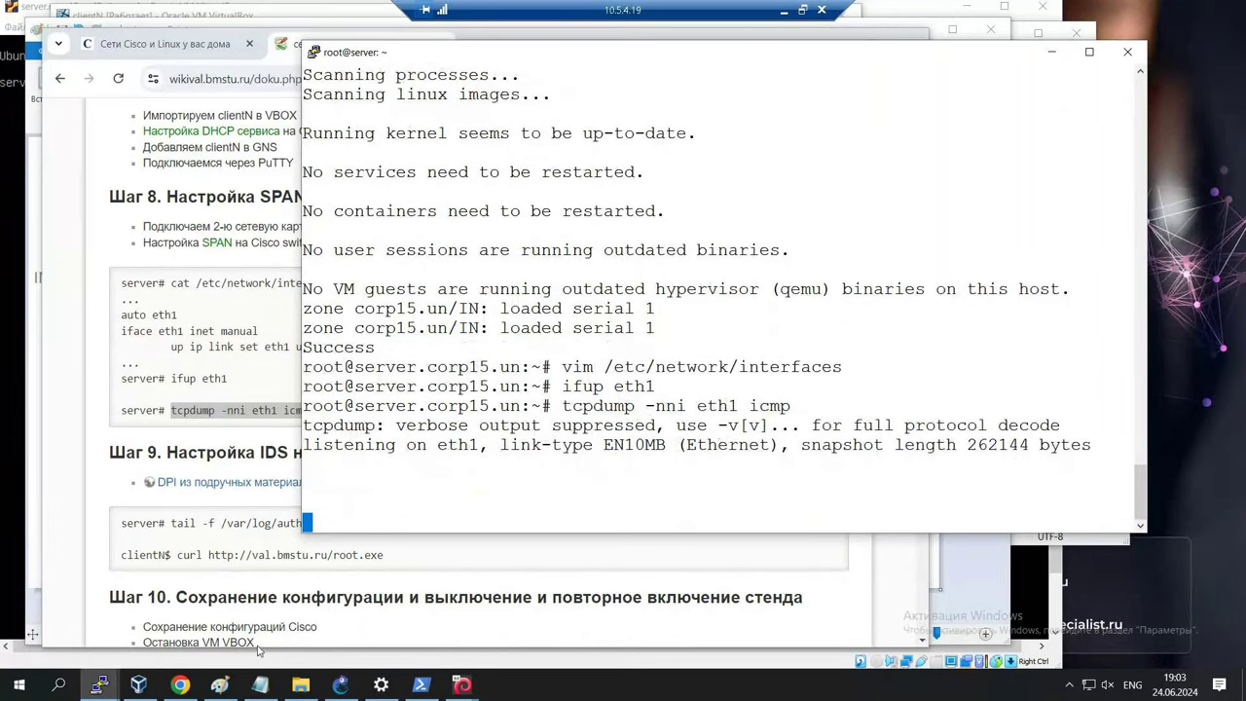
pyautogui.click(340, 684)
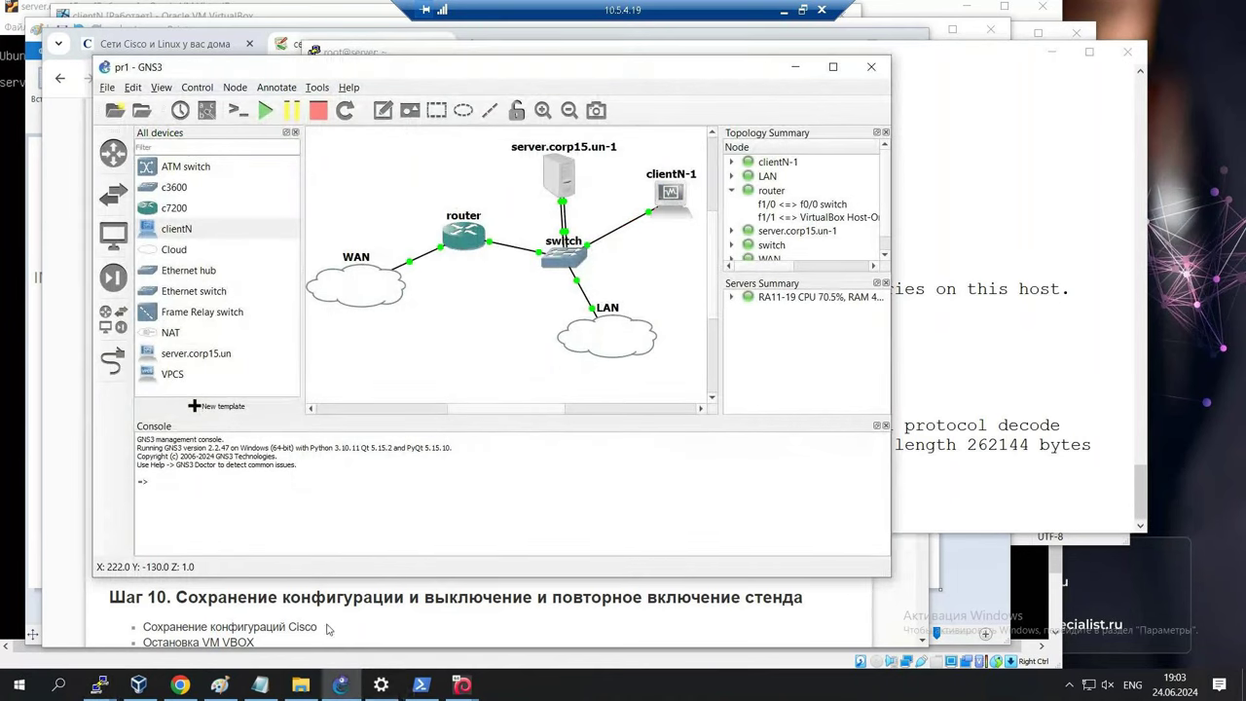
# Step: Rerun ping ya.ru on clientN and watch the echo requests and replies in the server's tcpdump
pyautogui.moveTo(462, 685)
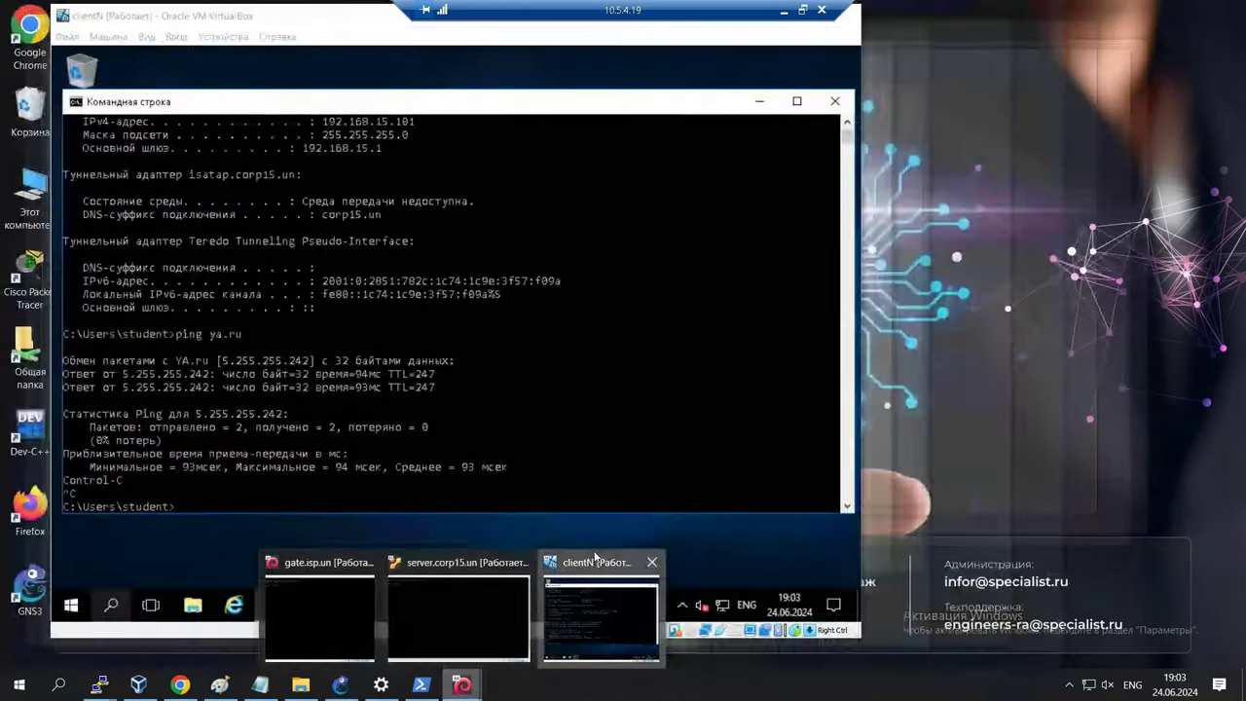
pyautogui.click(564, 574)
pyautogui.press('Up')
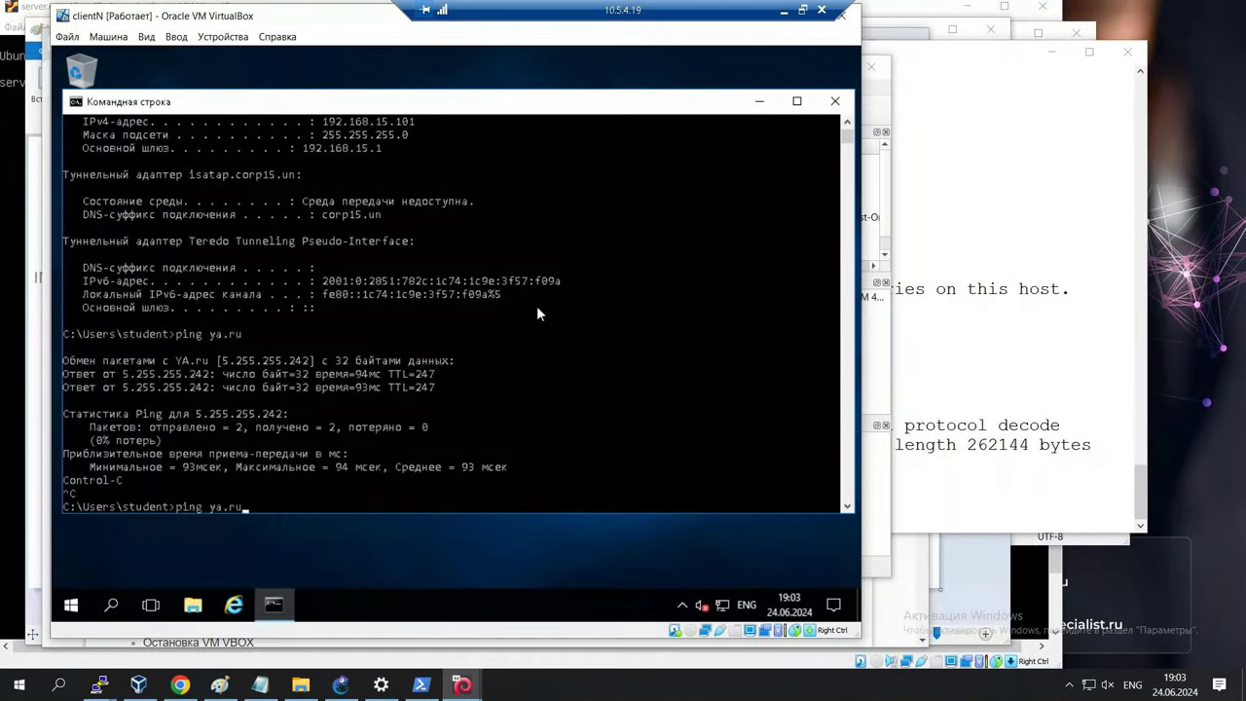
pyautogui.press('Return')
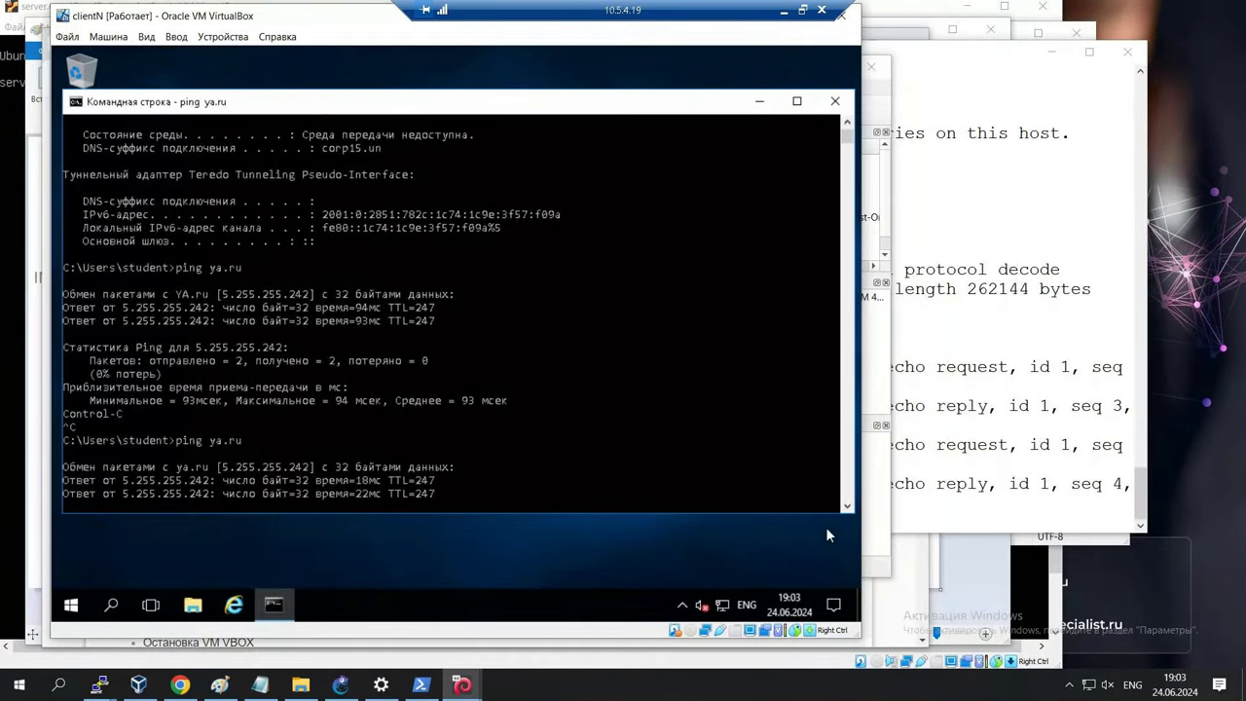
pyautogui.click(930, 469)
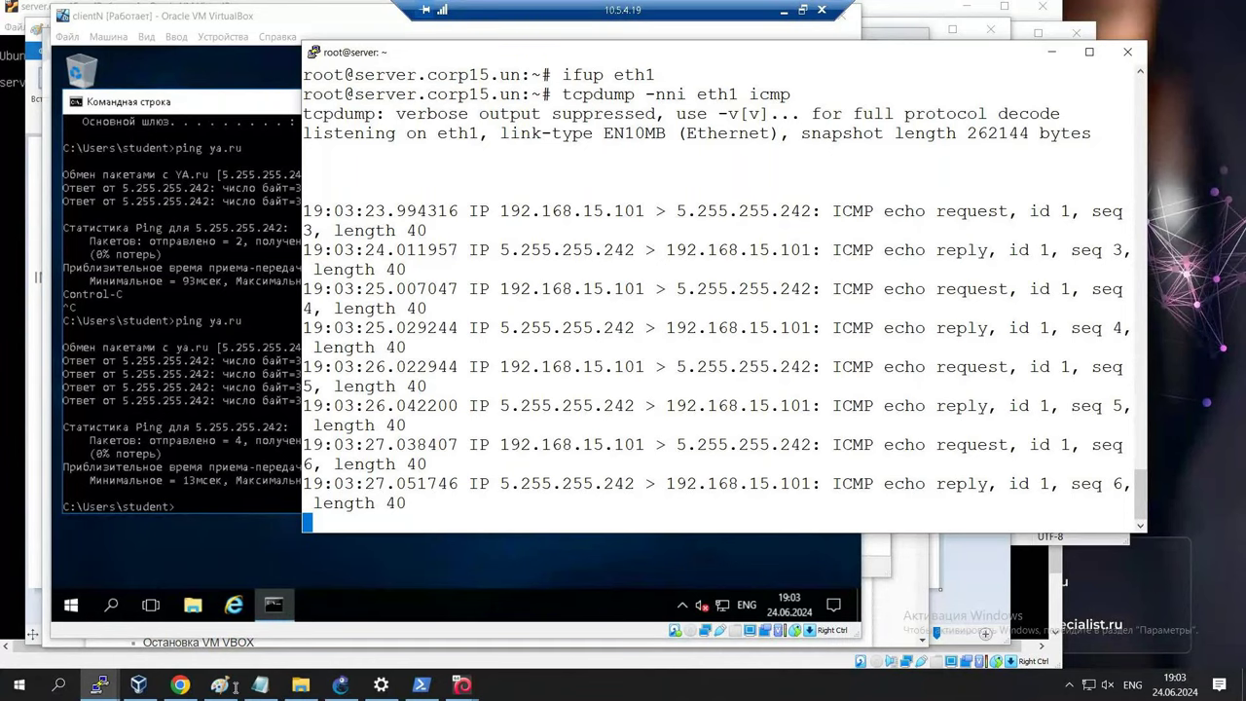
pyautogui.click(180, 685)
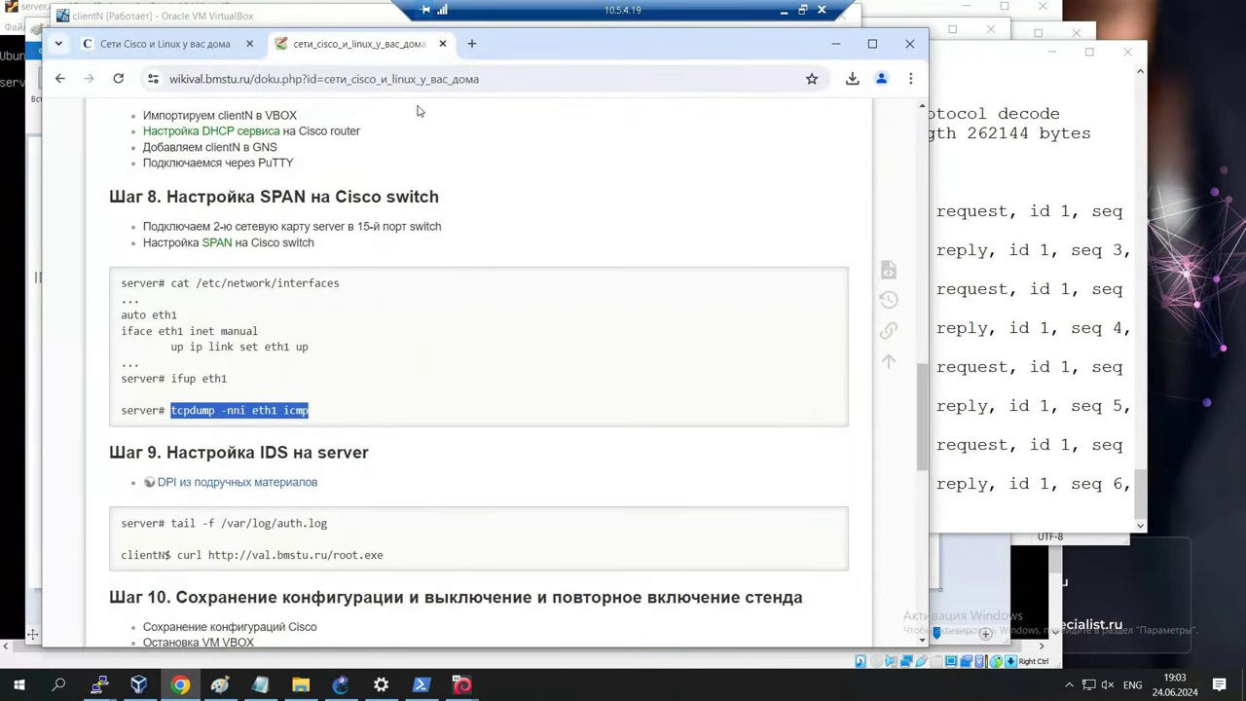
# Step: Scroll the wiki ahead to Step 9's IDS setup and inspect the DPI article link's options
pyautogui.click(387, 334)
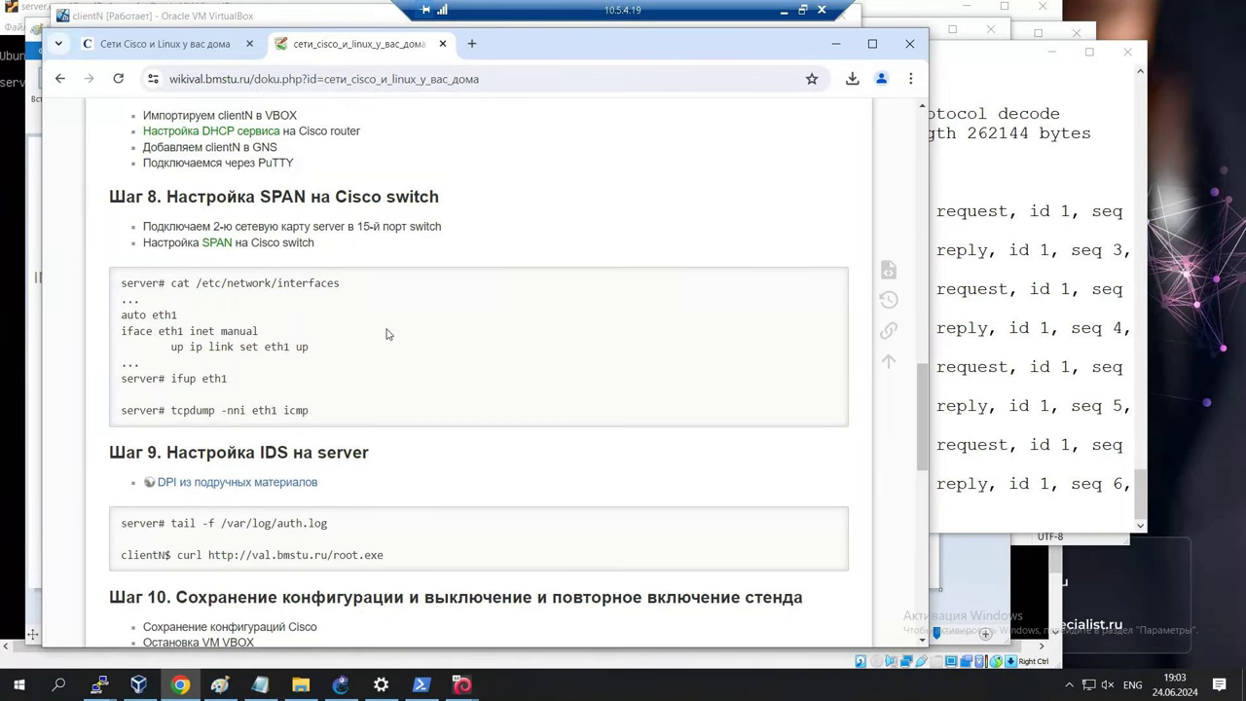
pyautogui.scroll(-2, 386, 334)
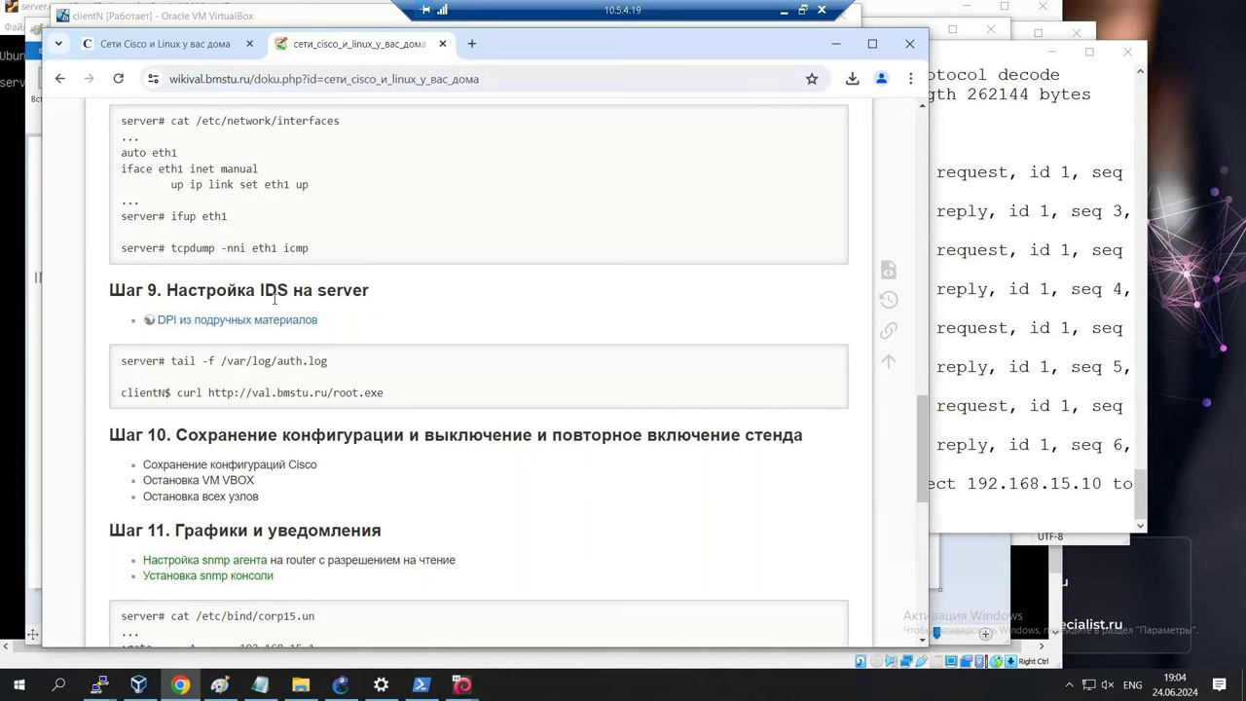
pyautogui.moveTo(252, 292); pyautogui.dragTo(297, 292)
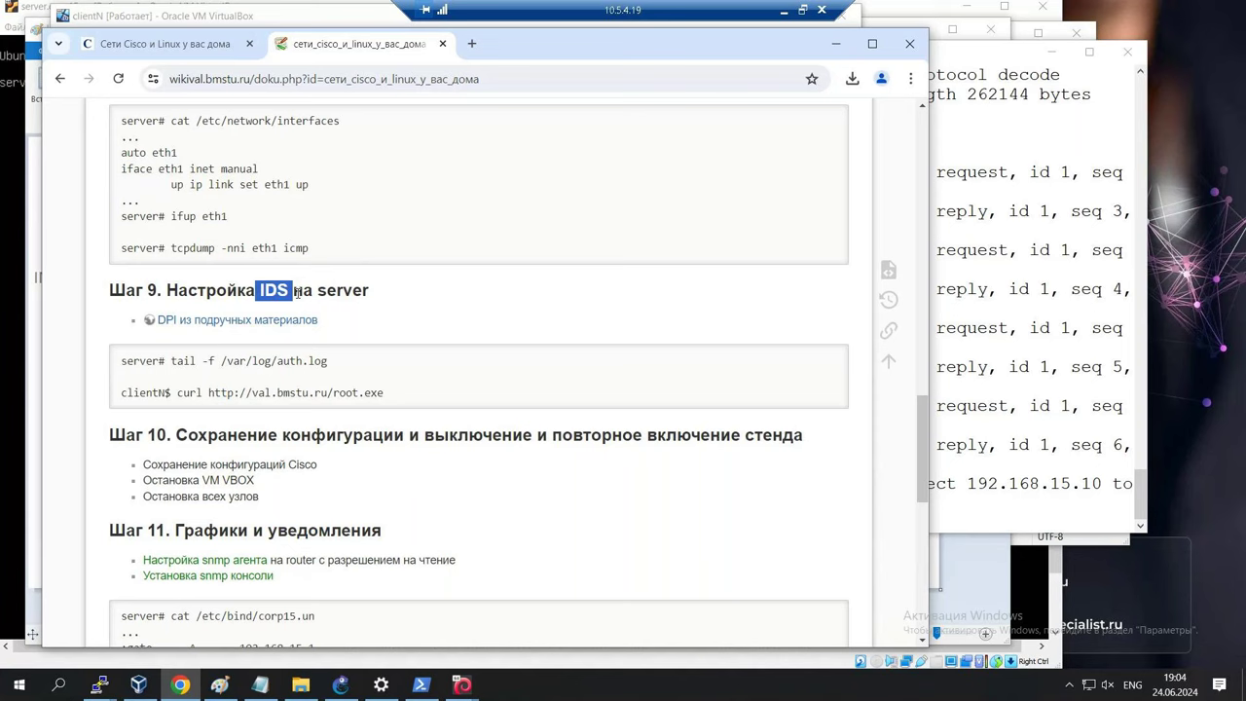
pyautogui.click(302, 354)
pyautogui.rightClick(250, 321)
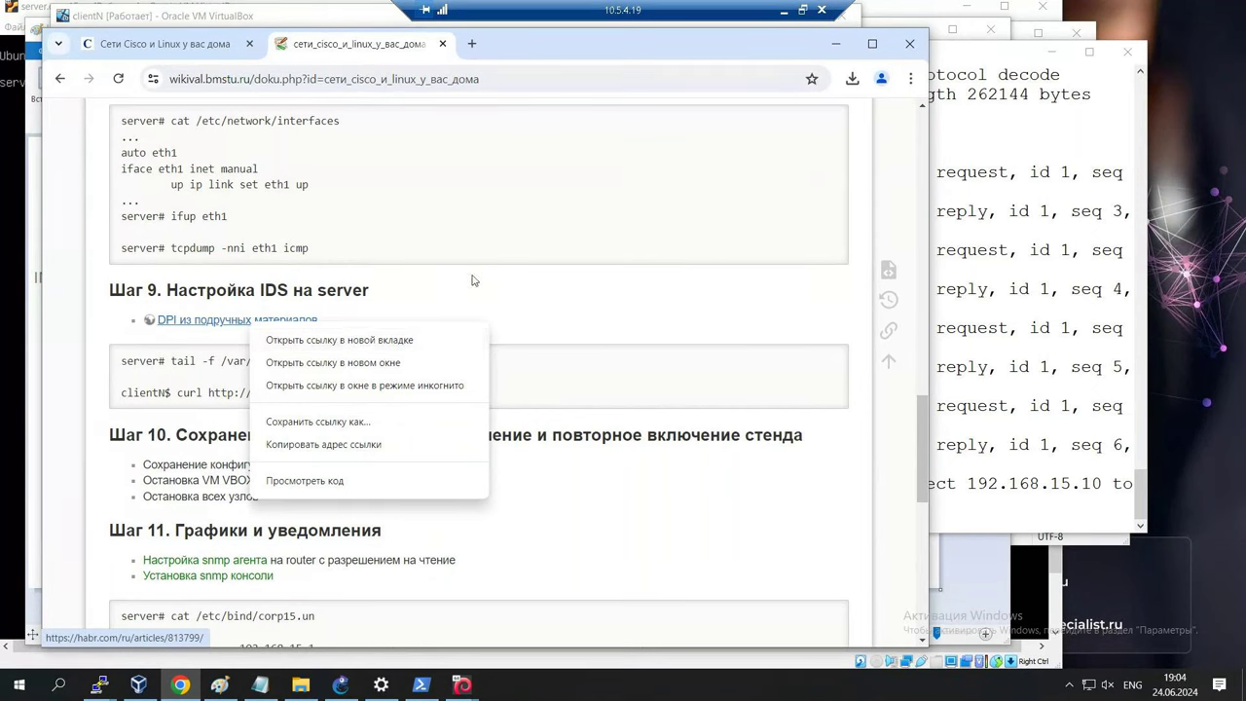
pyautogui.click(343, 688)
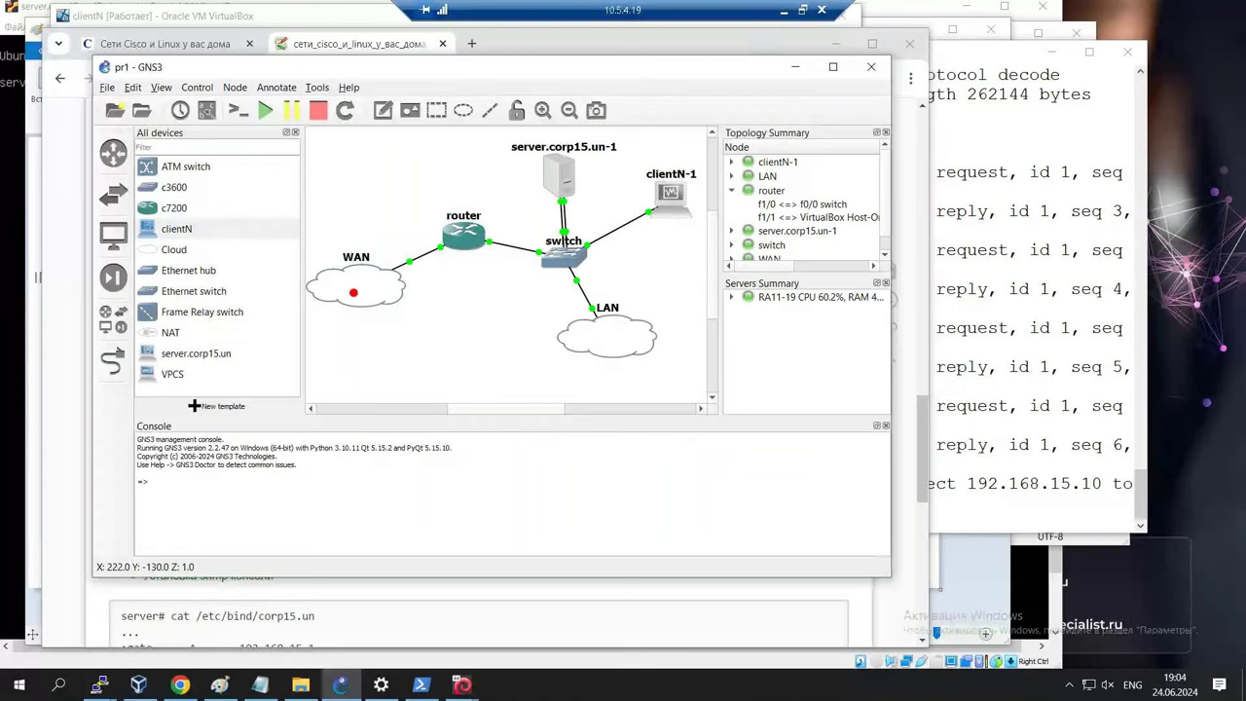
pyautogui.moveTo(650, 251)
pyautogui.mouseDown()
pyautogui.moveTo(647, 238)
pyautogui.moveTo(646, 304)
pyautogui.mouseUp()
pyautogui.moveTo(646, 239)
pyautogui.mouseDown()
pyautogui.moveTo(682, 230)
pyautogui.moveTo(651, 306)
pyautogui.mouseUp()
pyautogui.moveTo(336, 301)
pyautogui.mouseDown()
pyautogui.moveTo(453, 251)
pyautogui.moveTo(656, 263)
pyautogui.moveTo(592, 254)
pyautogui.moveTo(638, 283)
pyautogui.mouseUp()
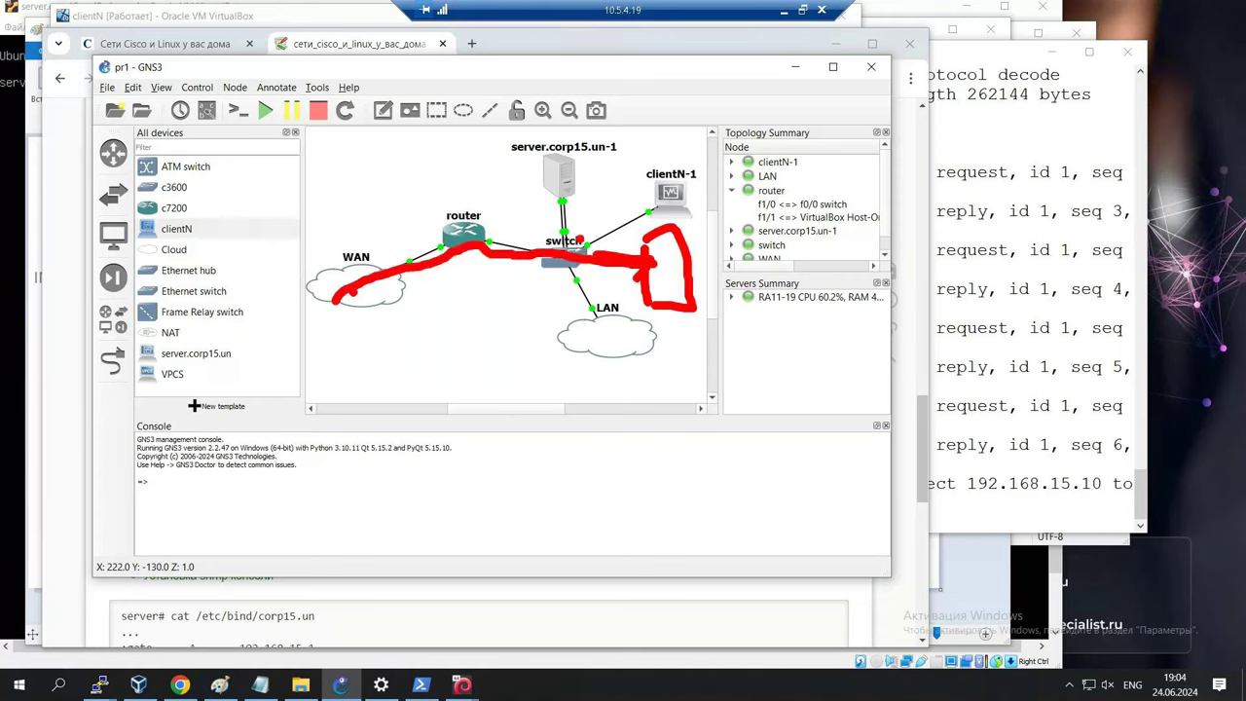
pyautogui.moveTo(579, 239)
pyautogui.mouseDown()
pyautogui.moveTo(576, 199)
pyautogui.moveTo(587, 208)
pyautogui.mouseUp()
pyautogui.moveTo(595, 165); pyautogui.dragTo(602, 154)
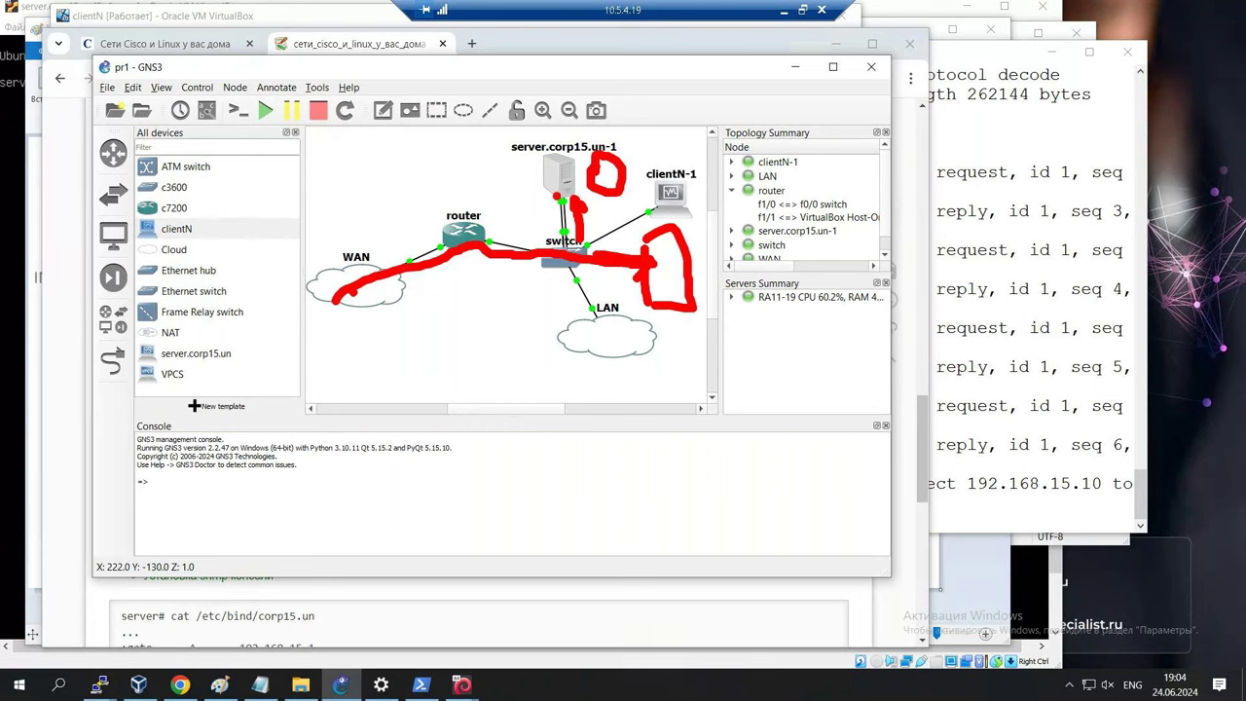
pyautogui.moveTo(515, 183)
pyautogui.mouseDown()
pyautogui.moveTo(526, 177)
pyautogui.moveTo(446, 212)
pyautogui.moveTo(465, 216)
pyautogui.mouseUp()
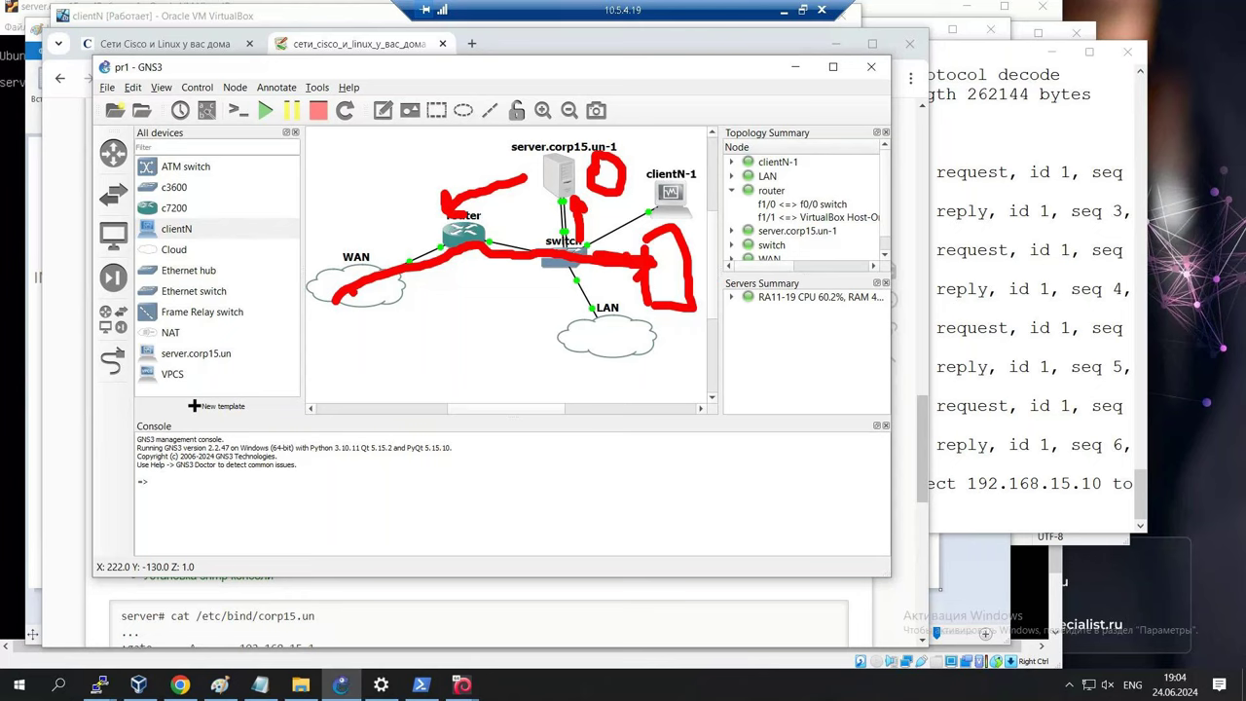
pyautogui.moveTo(588, 252)
pyautogui.mouseDown()
pyautogui.moveTo(579, 191)
pyautogui.moveTo(594, 220)
pyautogui.mouseUp()
# Step: Clear the topology sketch marks and open the DPI article from the wiki in a new tab
pyautogui.press('Escape')
pyautogui.click(287, 612)
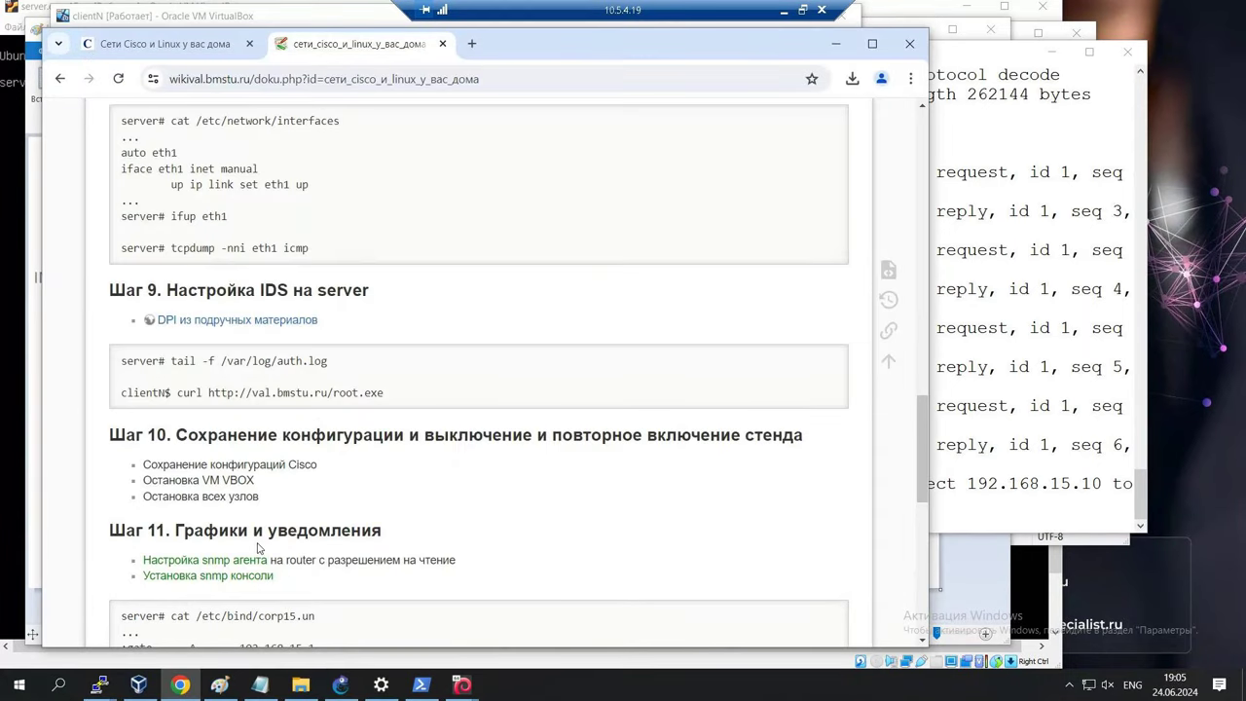
pyautogui.rightClick(235, 326)
pyautogui.click(255, 334)
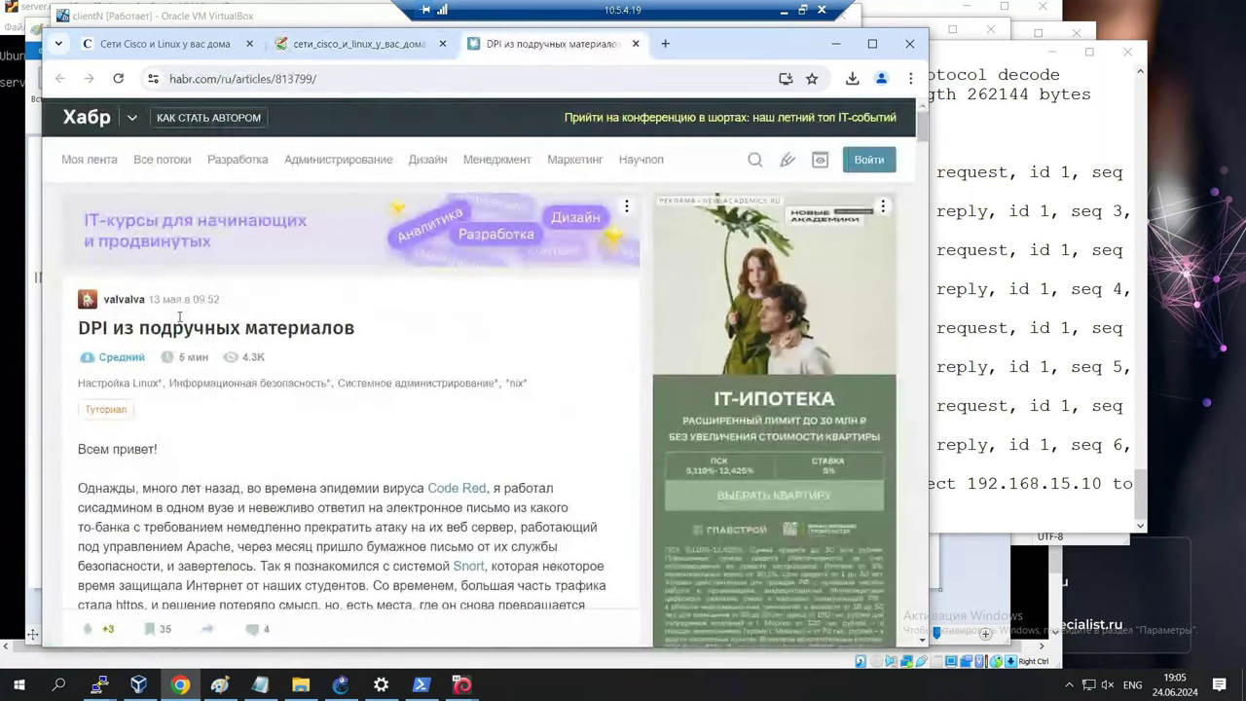
pyautogui.moveTo(79, 329); pyautogui.dragTo(357, 331)
# Step: Scroll through the Habr article past the Snort steps to the fail2ban snort_filter.conf and snort_jail.conf blocks
pyautogui.scroll(-1, 351, 407)
pyautogui.scroll(-2, 352, 407)
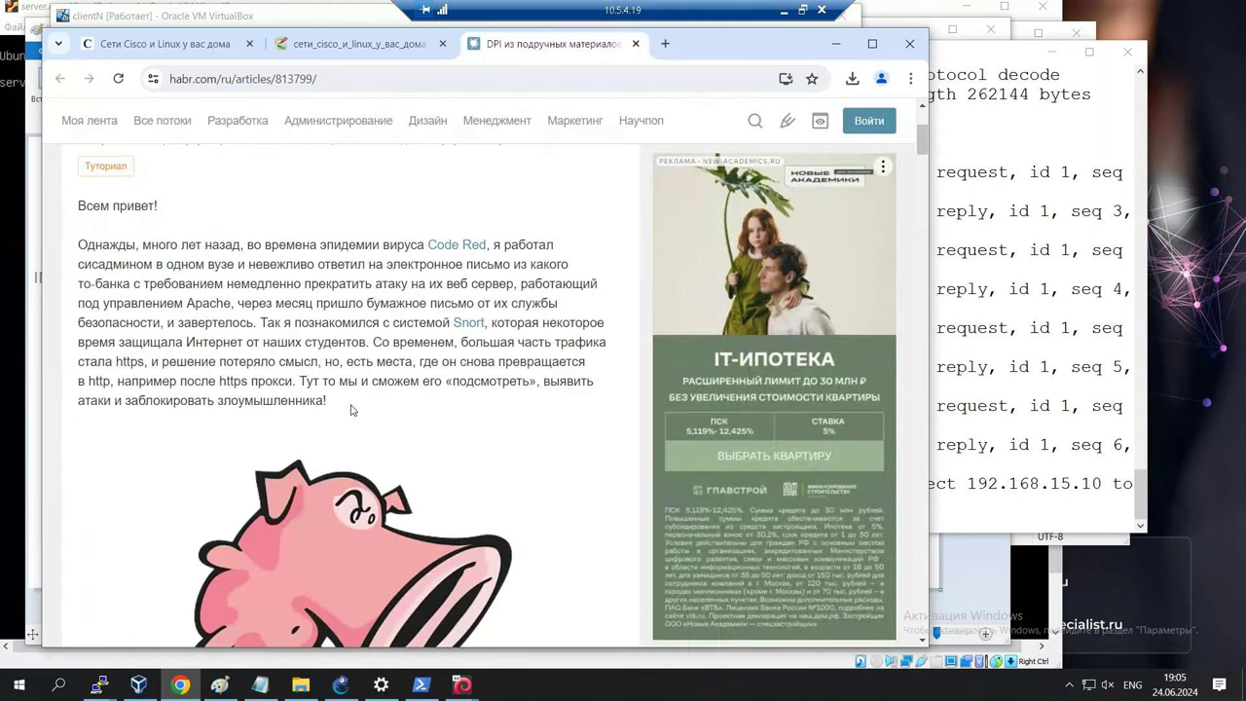
pyautogui.scroll(-6, 348, 410)
pyautogui.scroll(-3, 345, 410)
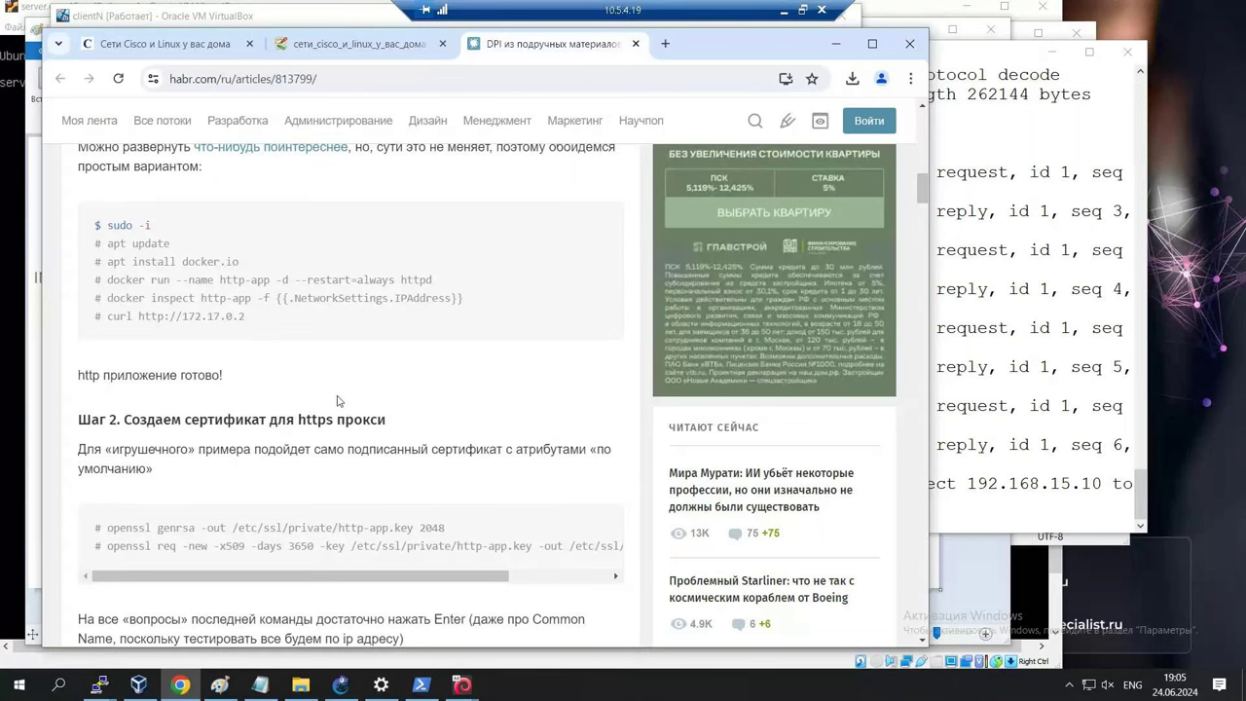
pyautogui.scroll(-2, 335, 399)
pyautogui.scroll(-4, 332, 397)
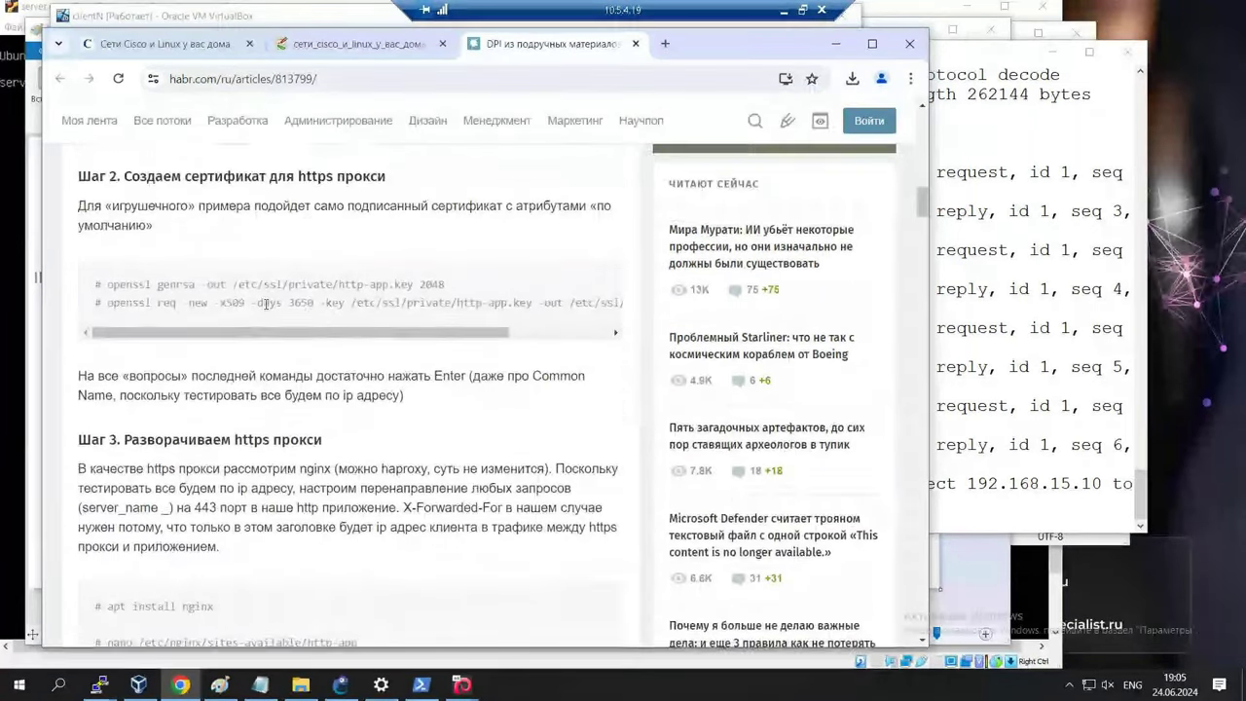
pyautogui.scroll(5, 266, 310)
pyautogui.scroll(2, 265, 309)
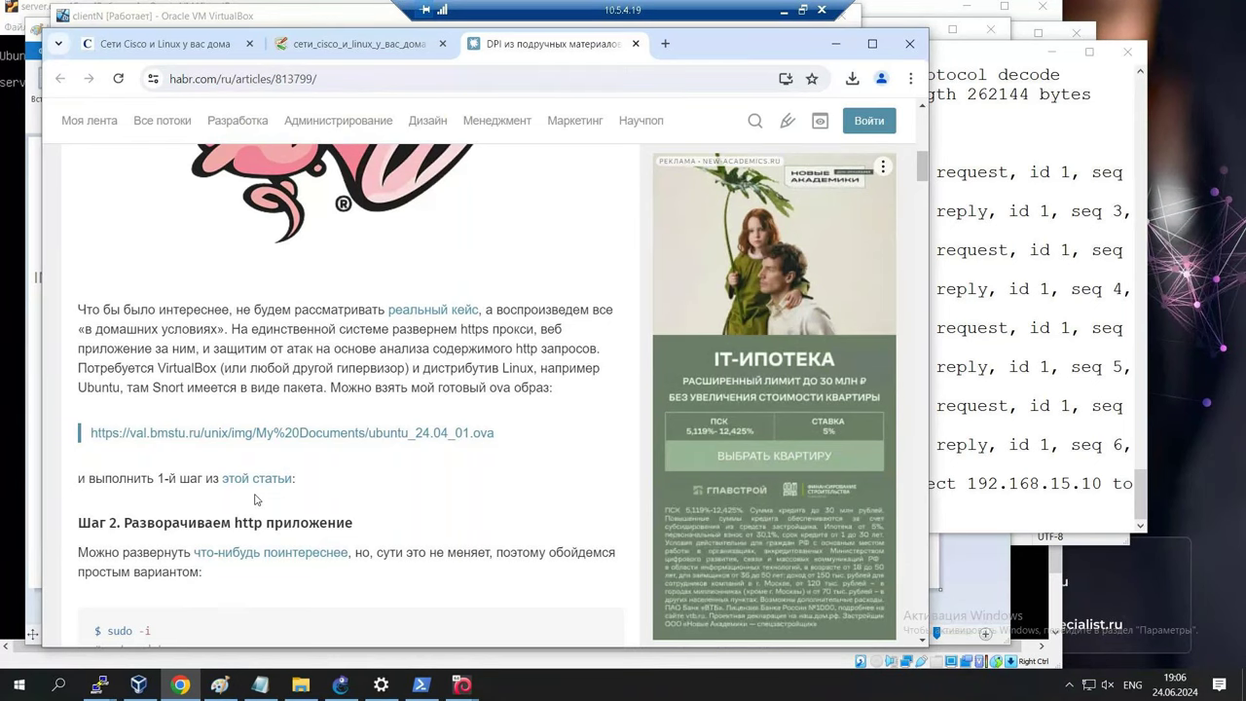
pyautogui.scroll(-15, 255, 499)
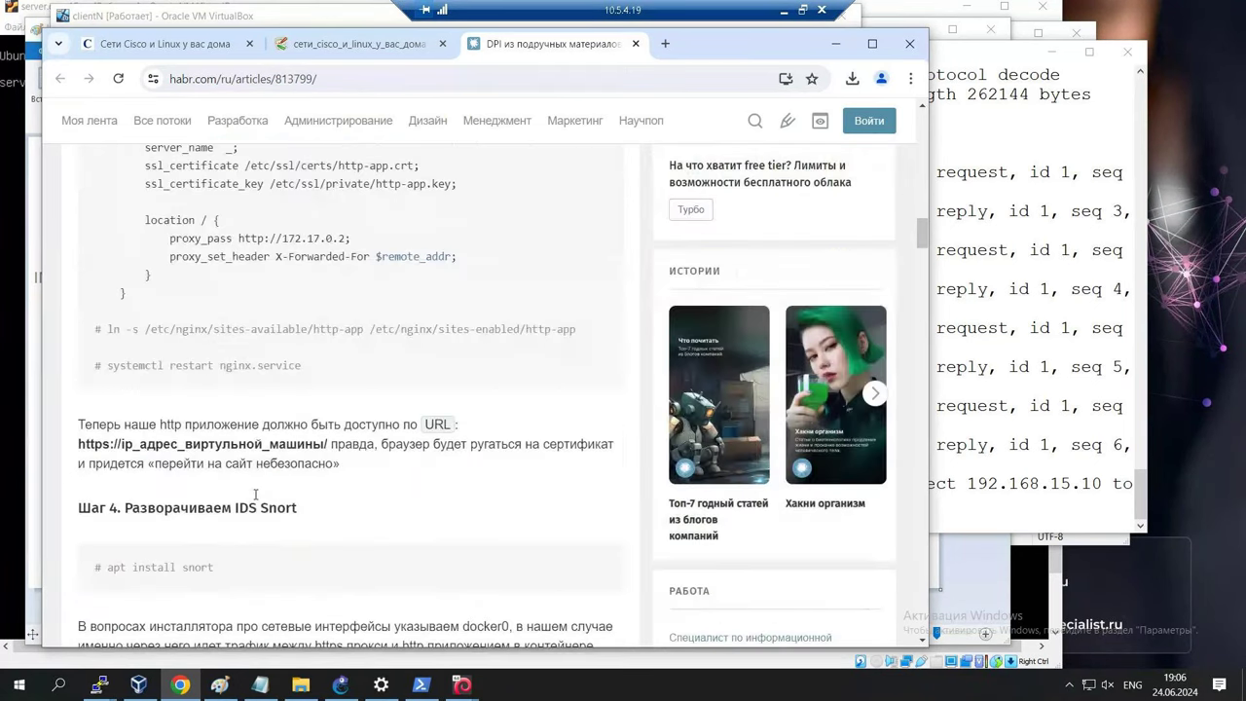
pyautogui.scroll(-8, 255, 495)
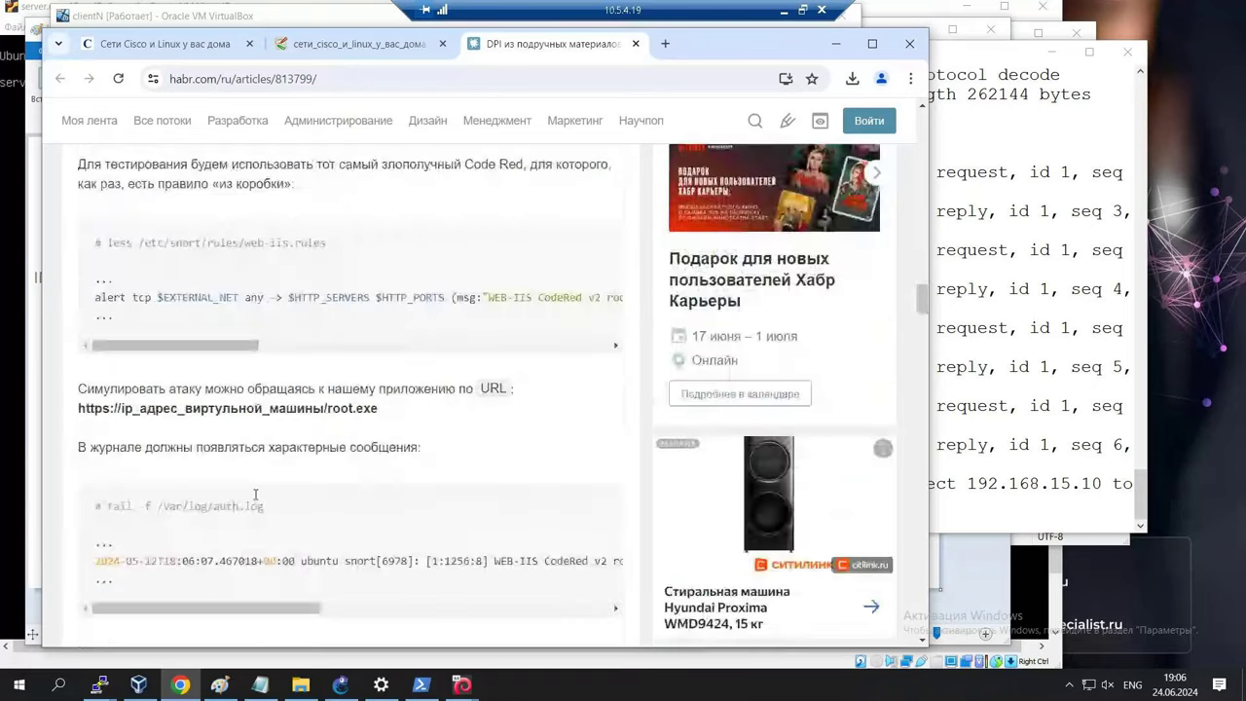
pyautogui.scroll(-8, 255, 496)
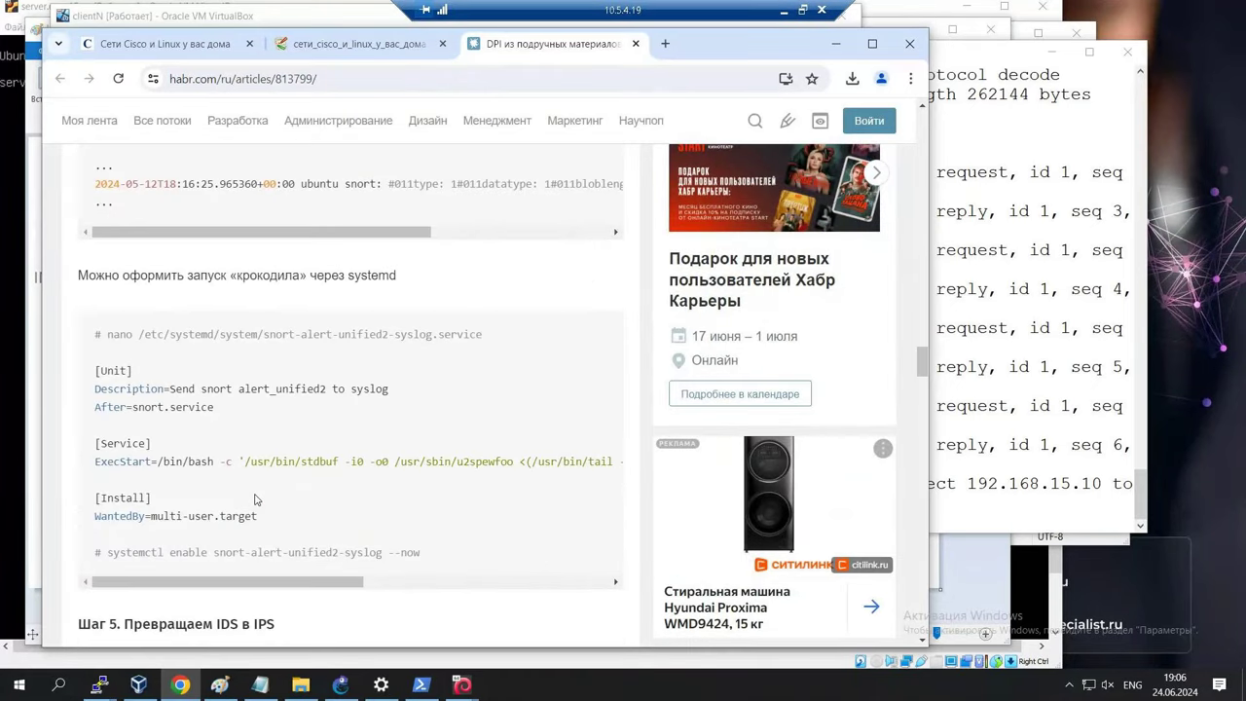
pyautogui.scroll(-5, 255, 499)
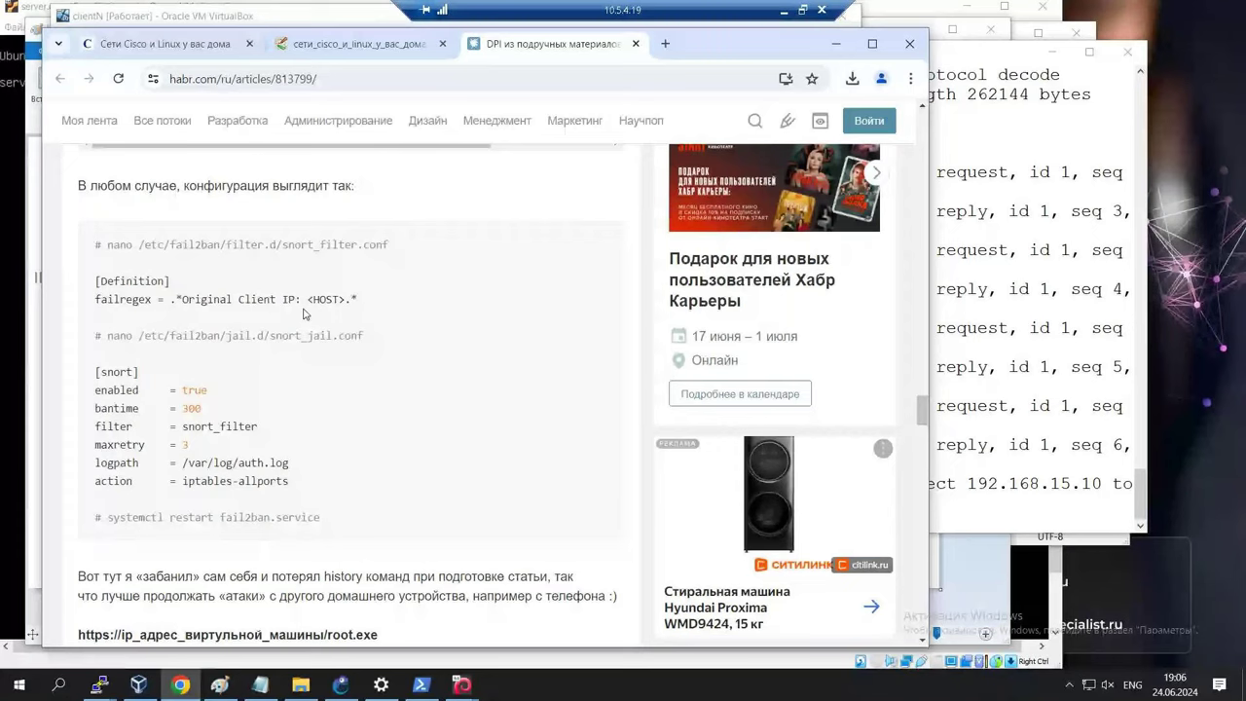
pyautogui.scroll(1, 311, 338)
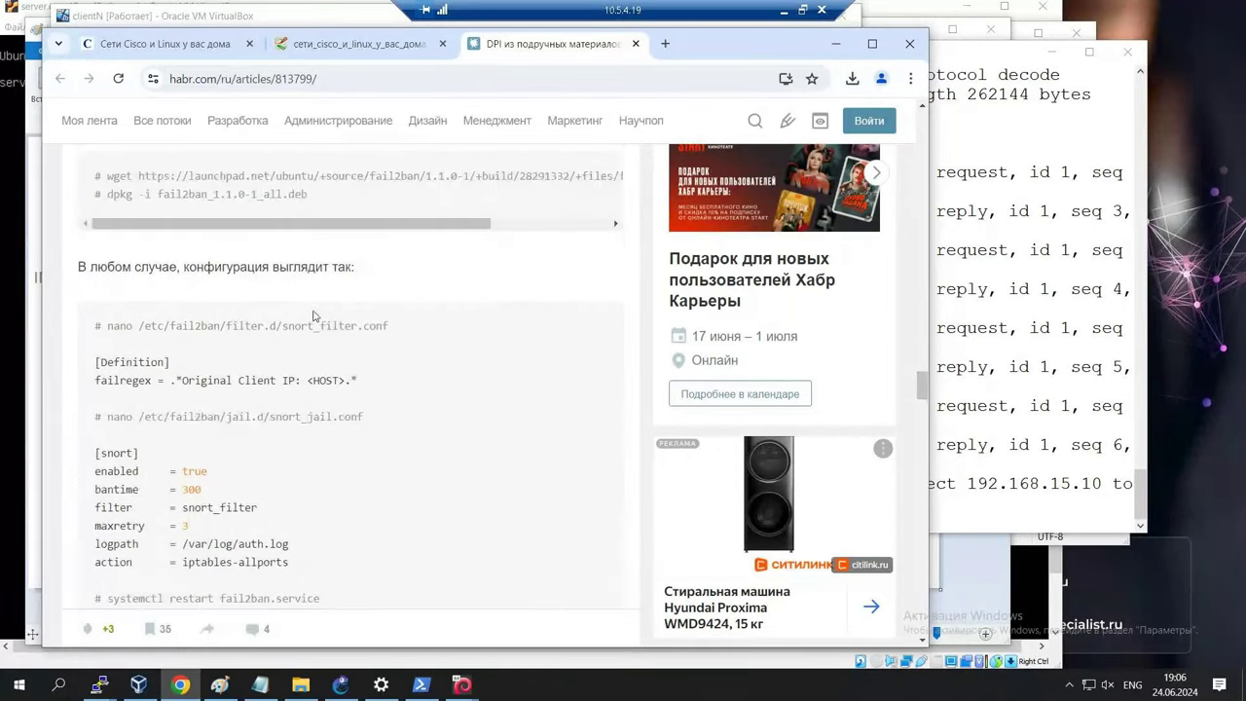
pyautogui.moveTo(276, 417); pyautogui.dragTo(281, 417)
# Step: Close the Habr tab and copy the link address of 'DPI из подручных материалов'
pyautogui.click(637, 44)
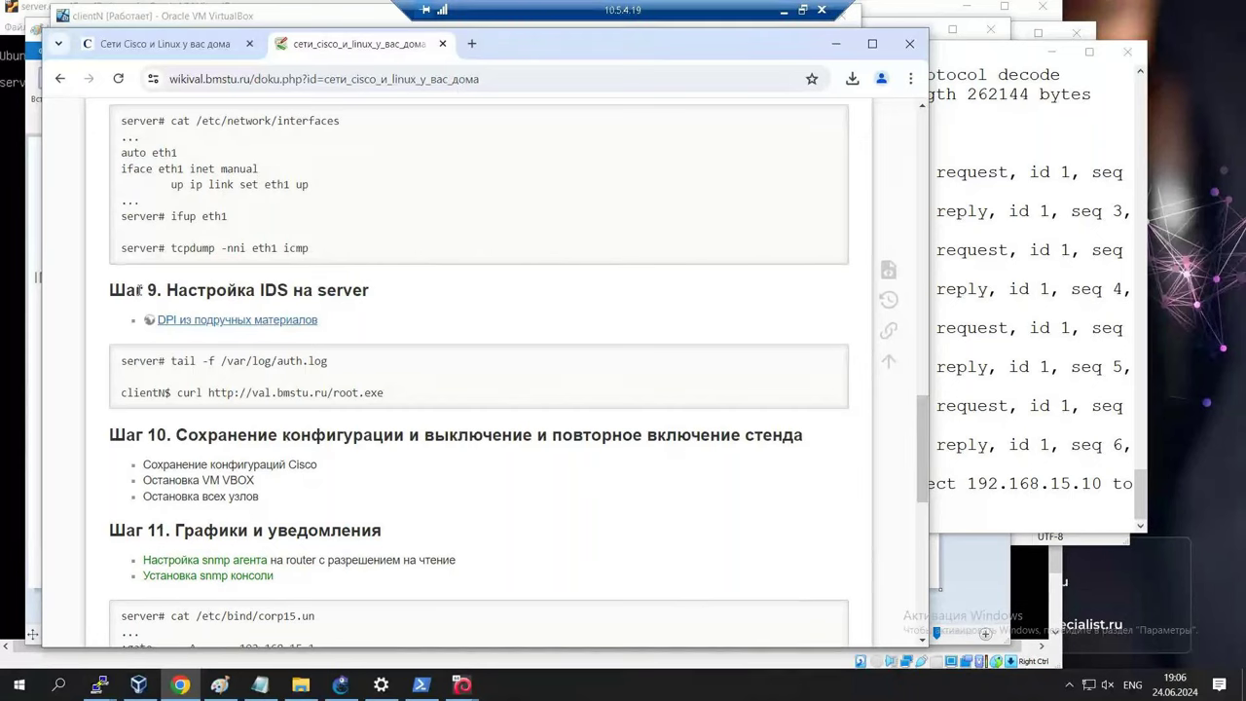
pyautogui.rightClick(222, 327)
pyautogui.click(332, 445)
# Step: Scroll the wiki to Step 11 and highlight its 'Графики и уведомления' heading
pyautogui.scroll(-1, 502, 424)
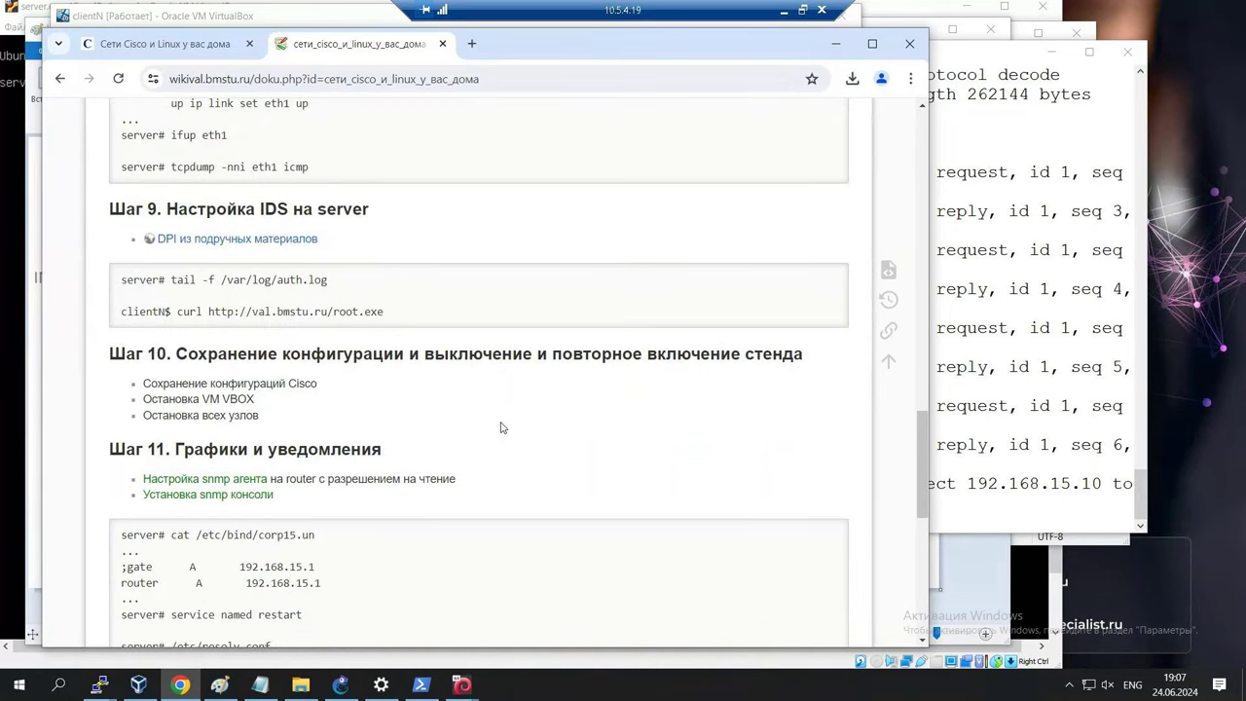
pyautogui.scroll(-2, 503, 431)
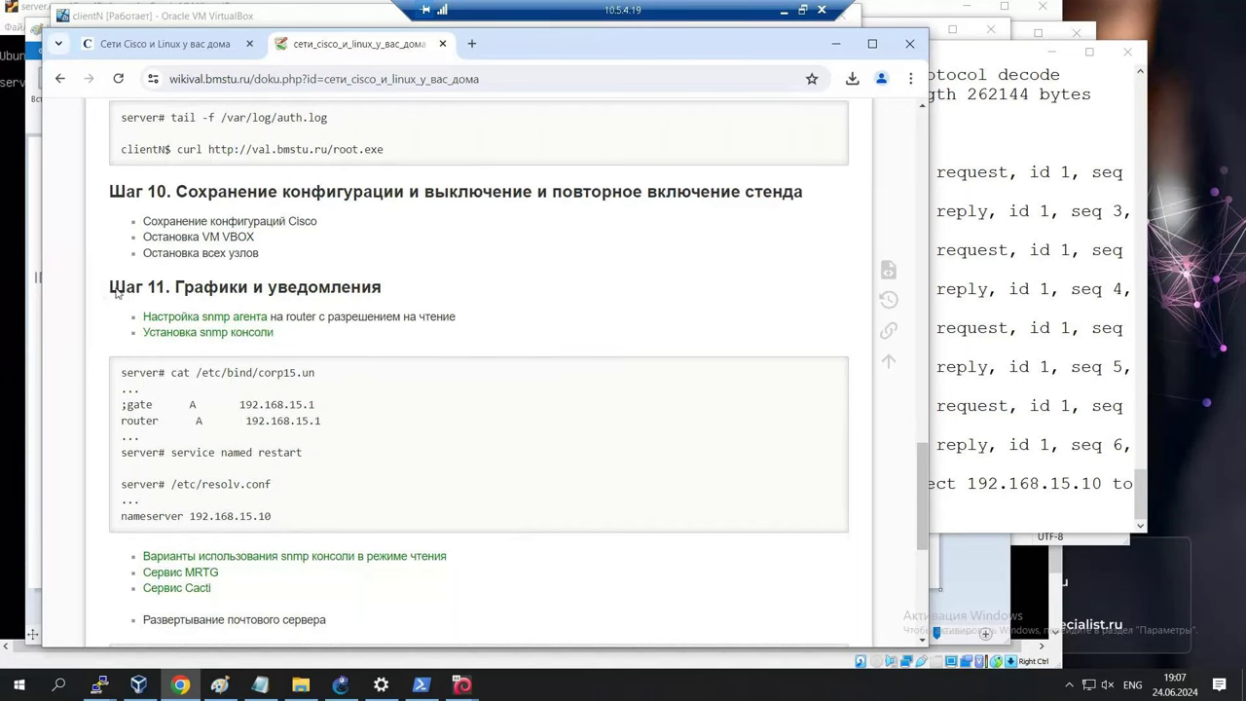
pyautogui.moveTo(110, 292); pyautogui.dragTo(408, 297)
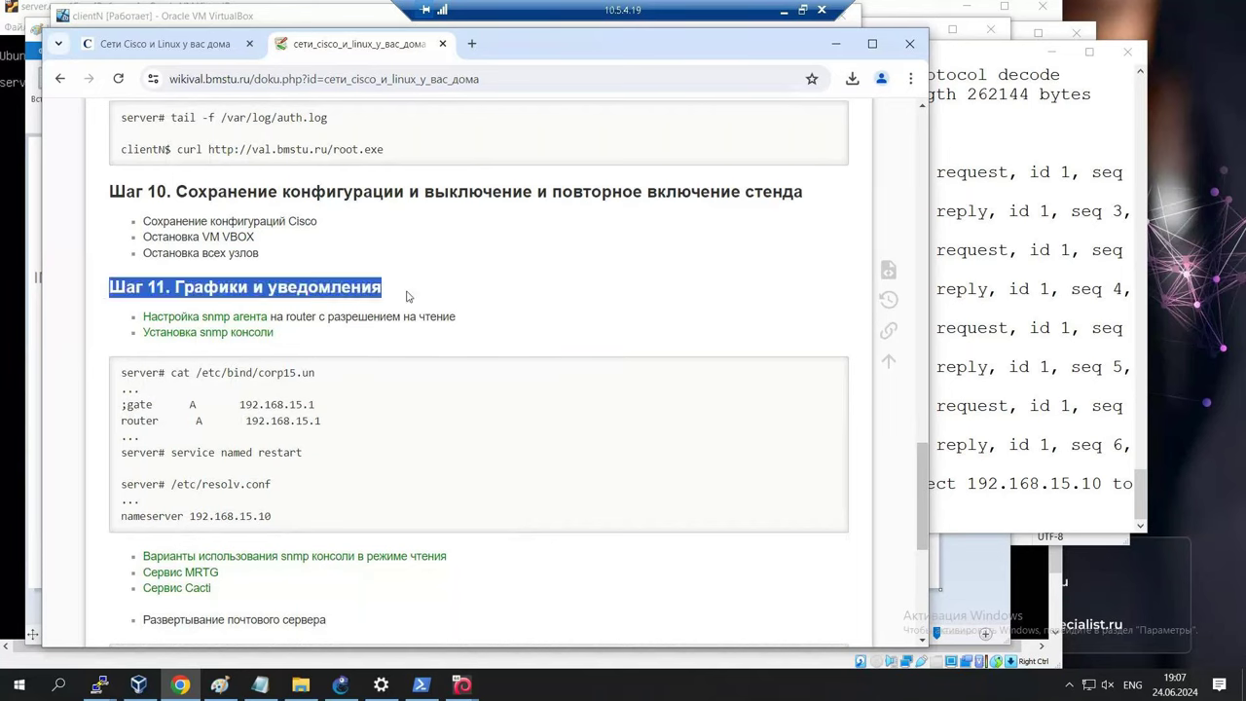
pyautogui.click(419, 270)
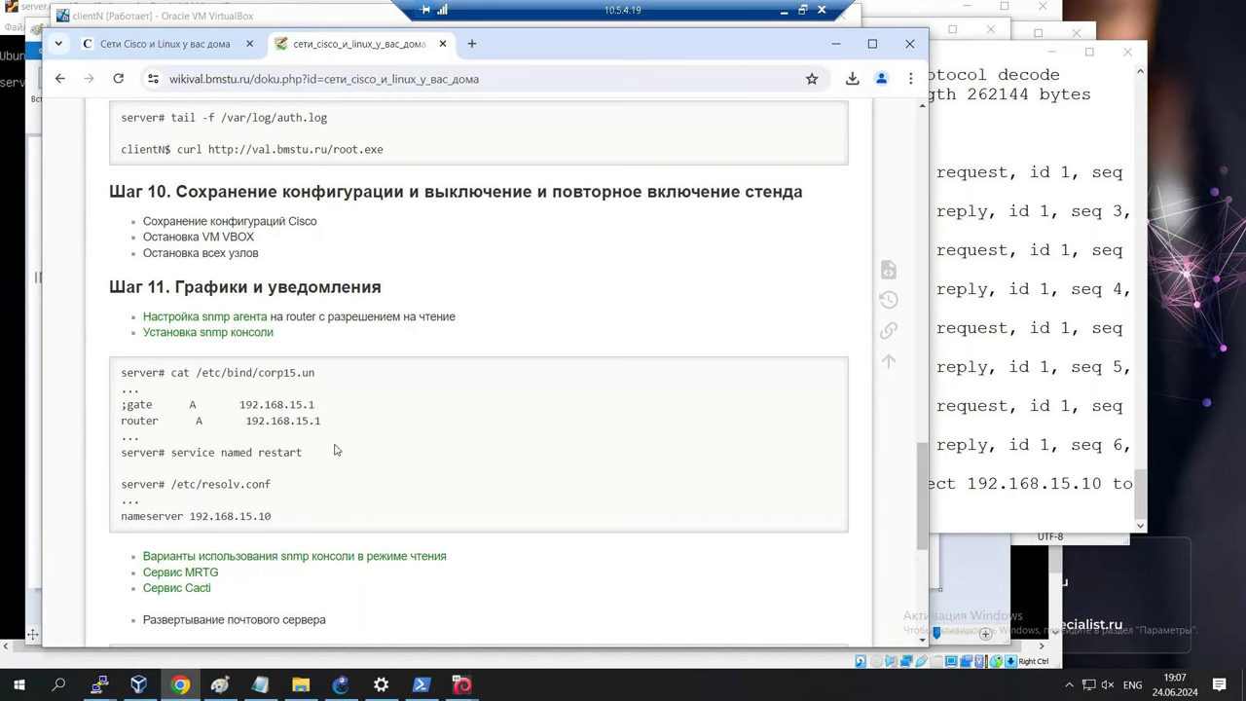
pyautogui.moveTo(171, 290); pyautogui.dragTo(401, 294)
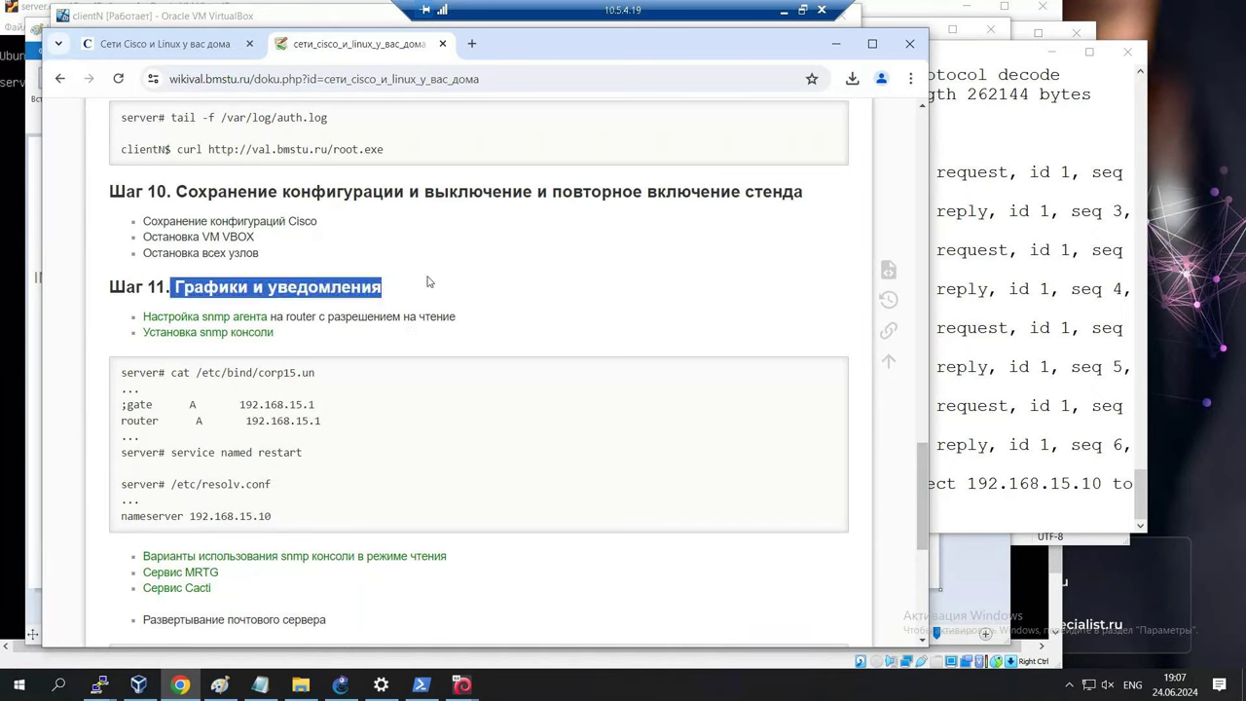
pyautogui.click(426, 281)
pyautogui.moveTo(343, 687)
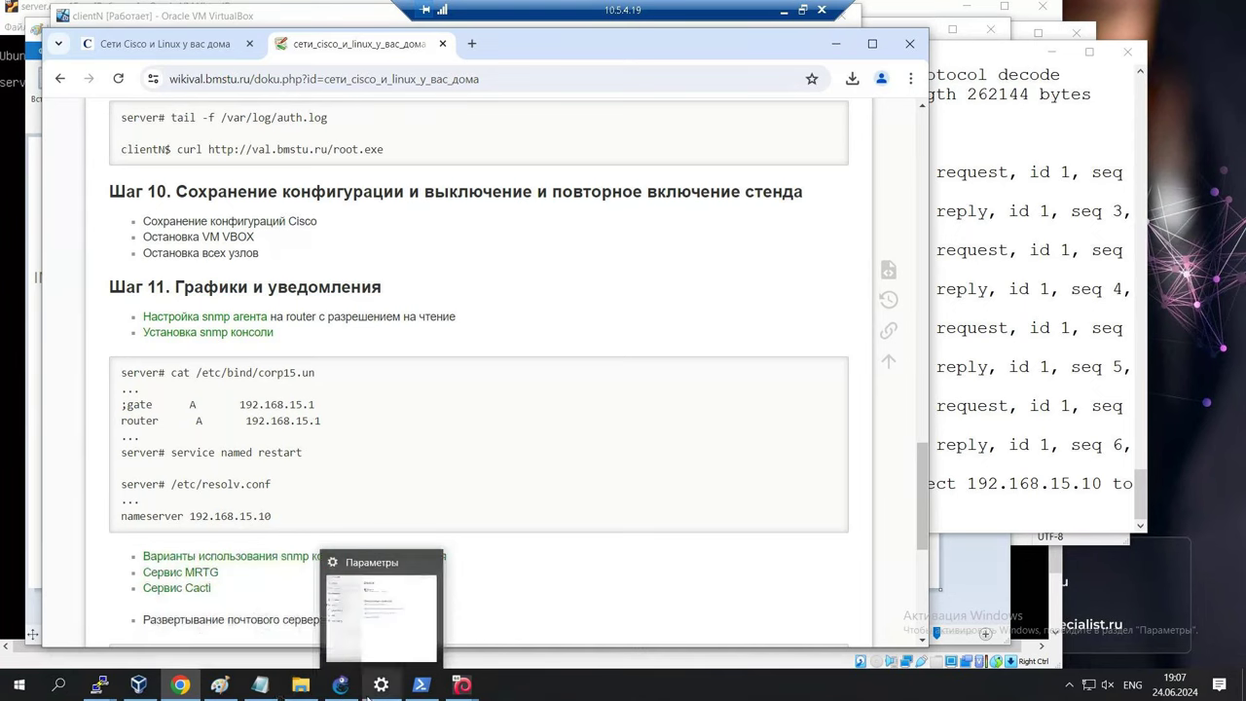
pyautogui.click(98, 684)
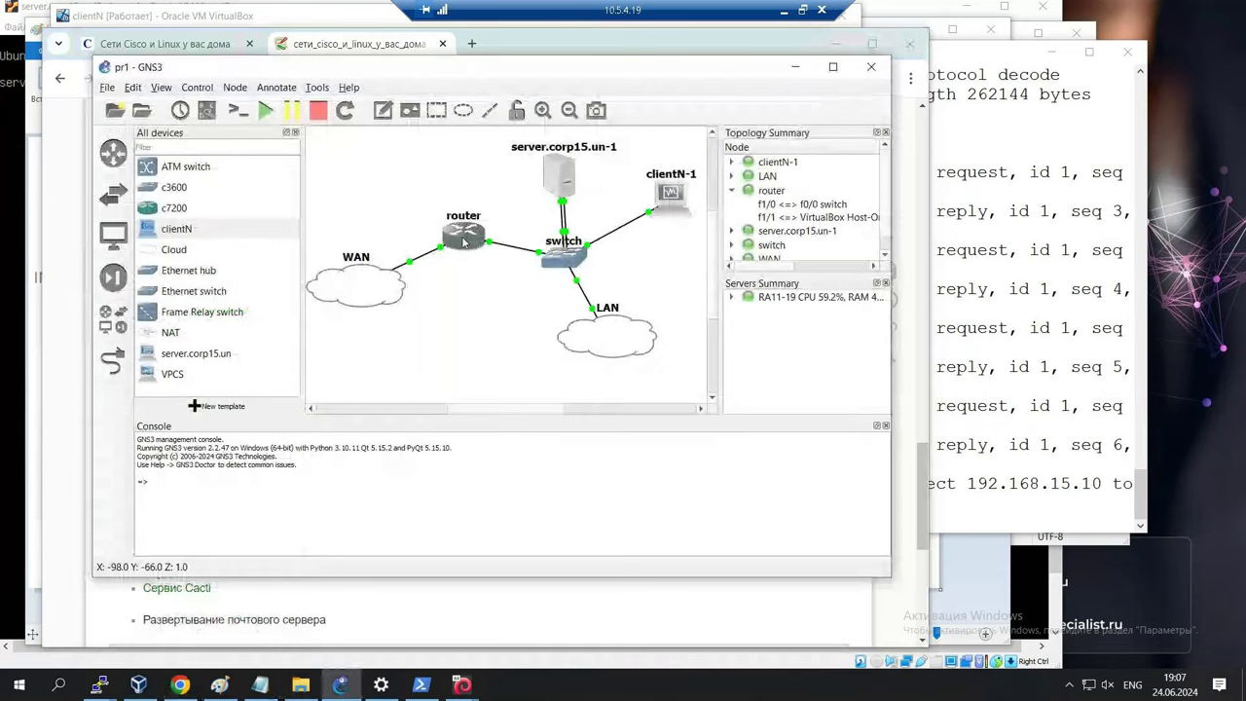
# Step: Save the router configuration to NVRAM with wr and close its console session
pyautogui.doubleClick(464, 242)
pyautogui.hotkey('ctrl', 'z')
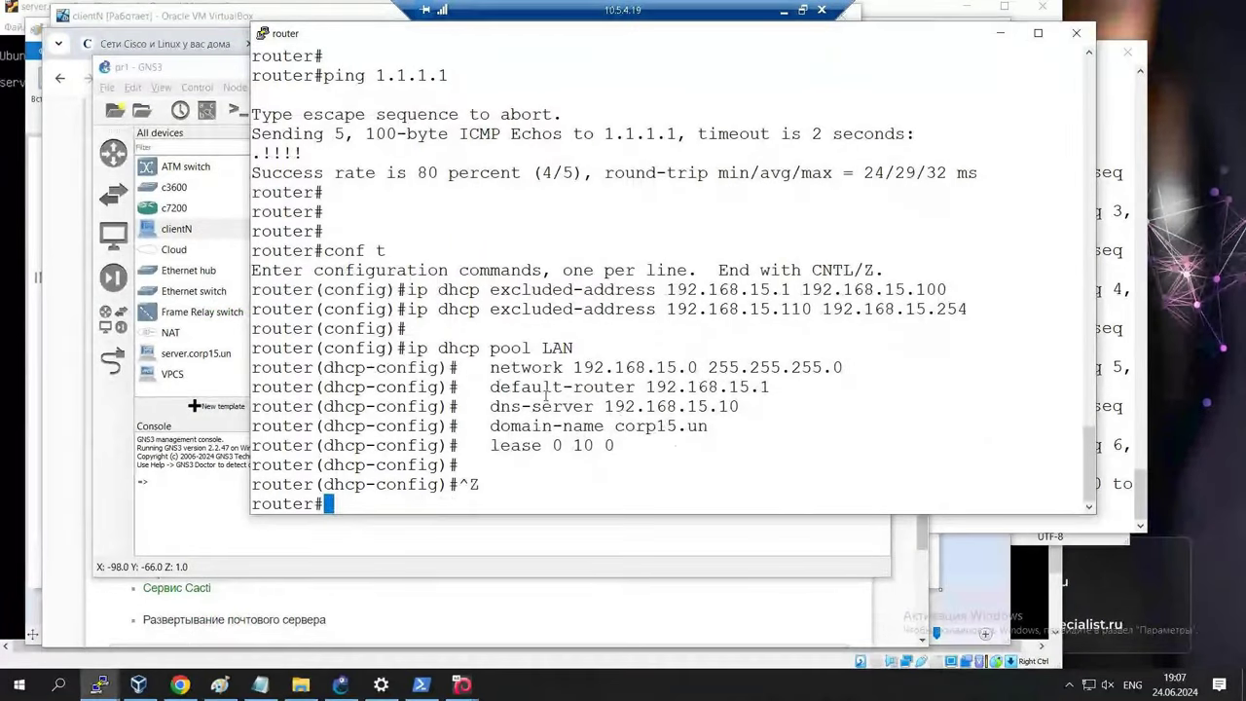
pyautogui.write('wr')
pyautogui.press('Return')
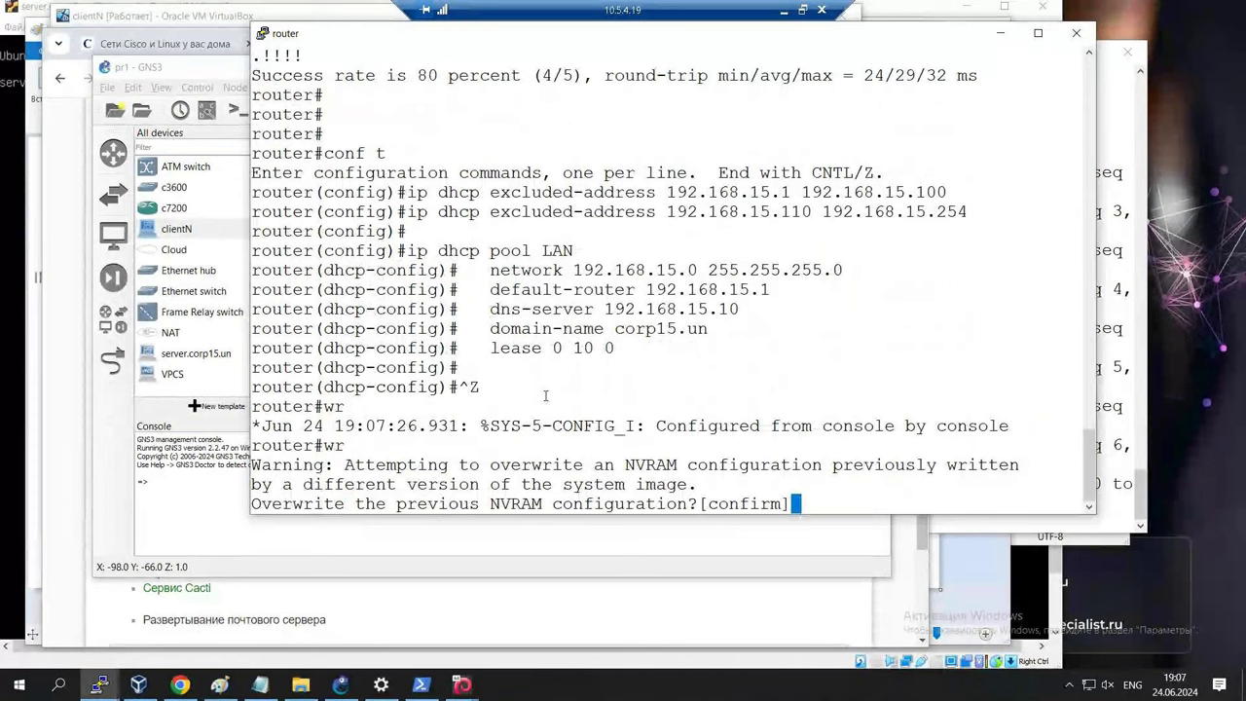
pyautogui.press('Return')
pyautogui.click(1076, 33)
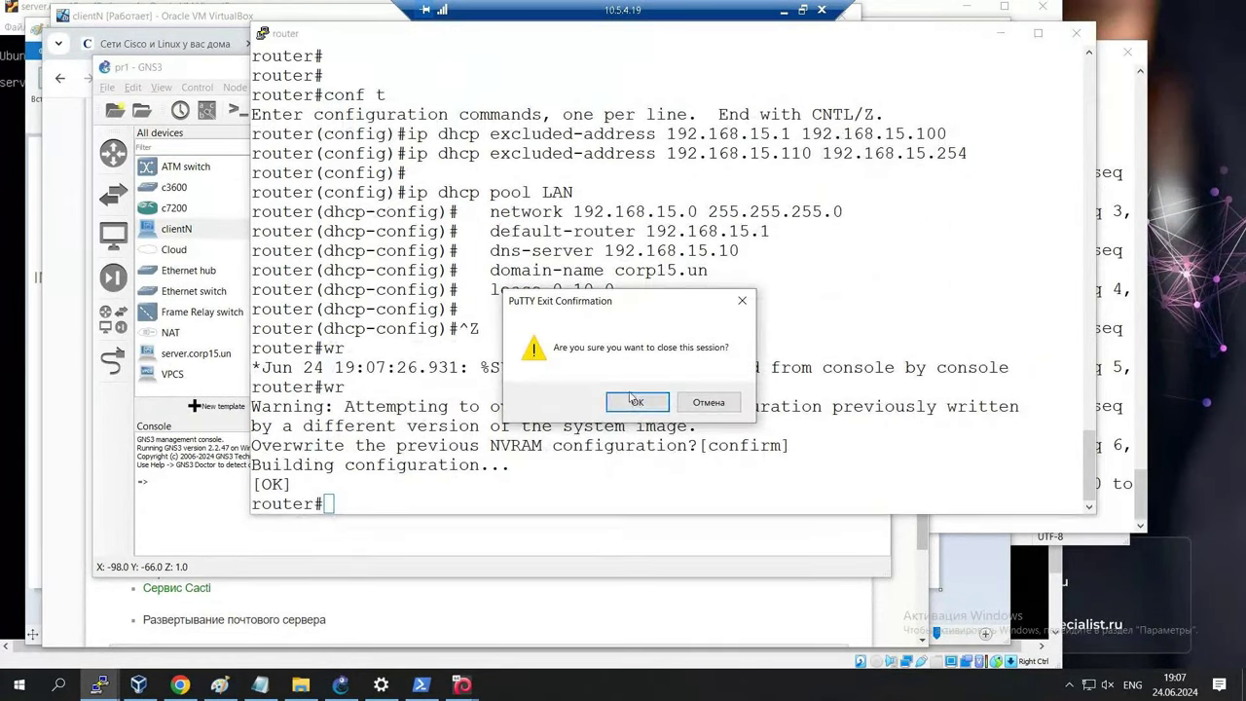
pyautogui.click(635, 401)
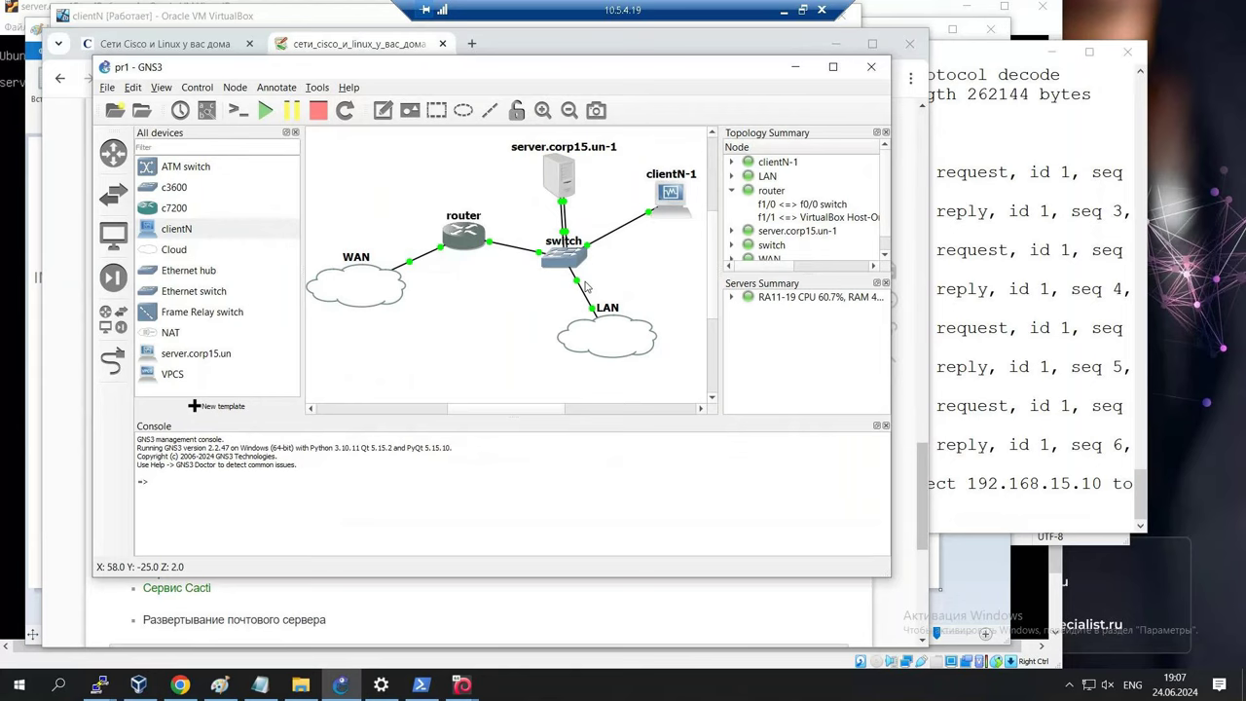
# Step: Save the switch configuration with wr, close its console, and bring up the server.corp15.un VM
pyautogui.hotkey('alt', 'Tab')
pyautogui.write('wr')
pyautogui.press('Return')
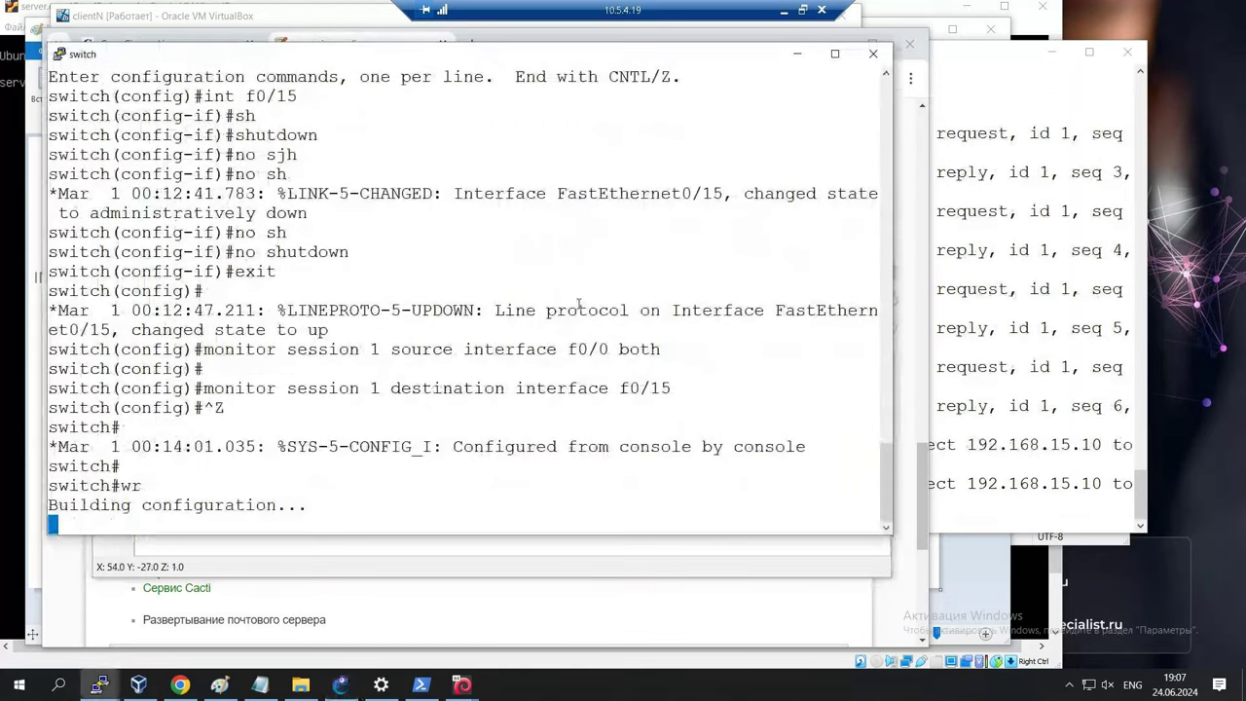
pyautogui.click(873, 54)
pyautogui.click(637, 400)
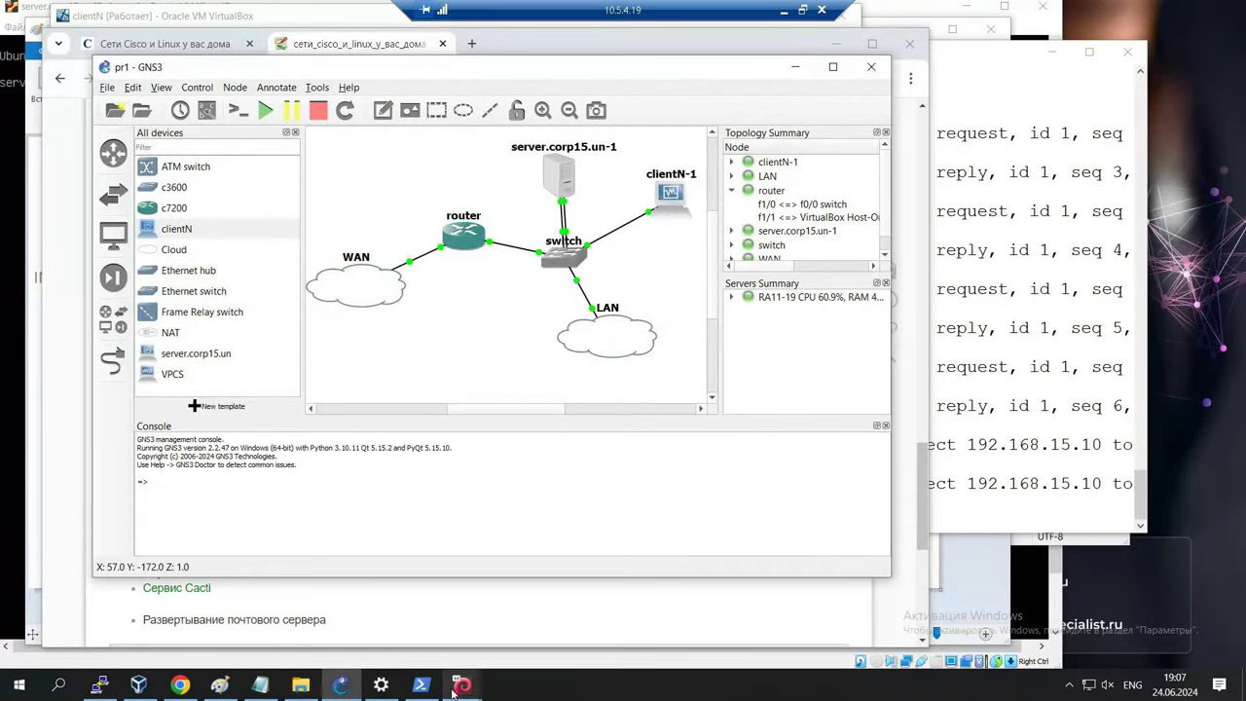
pyautogui.moveTo(462, 686)
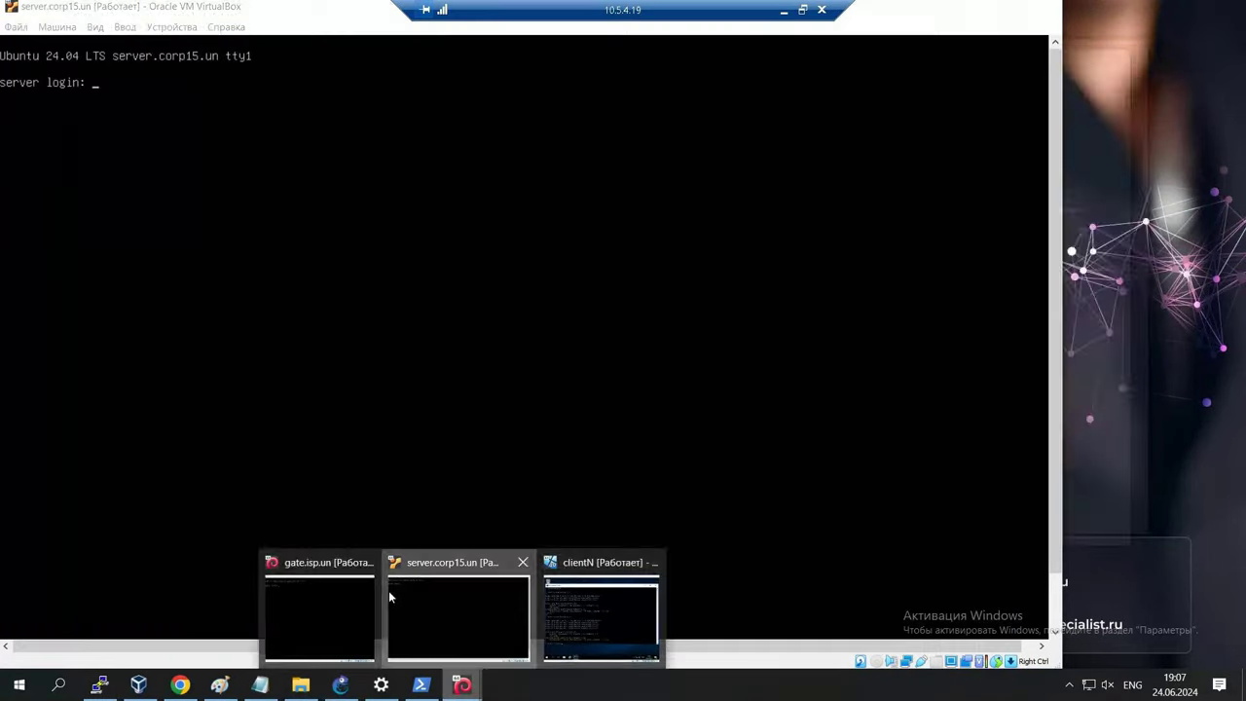
pyautogui.click(390, 597)
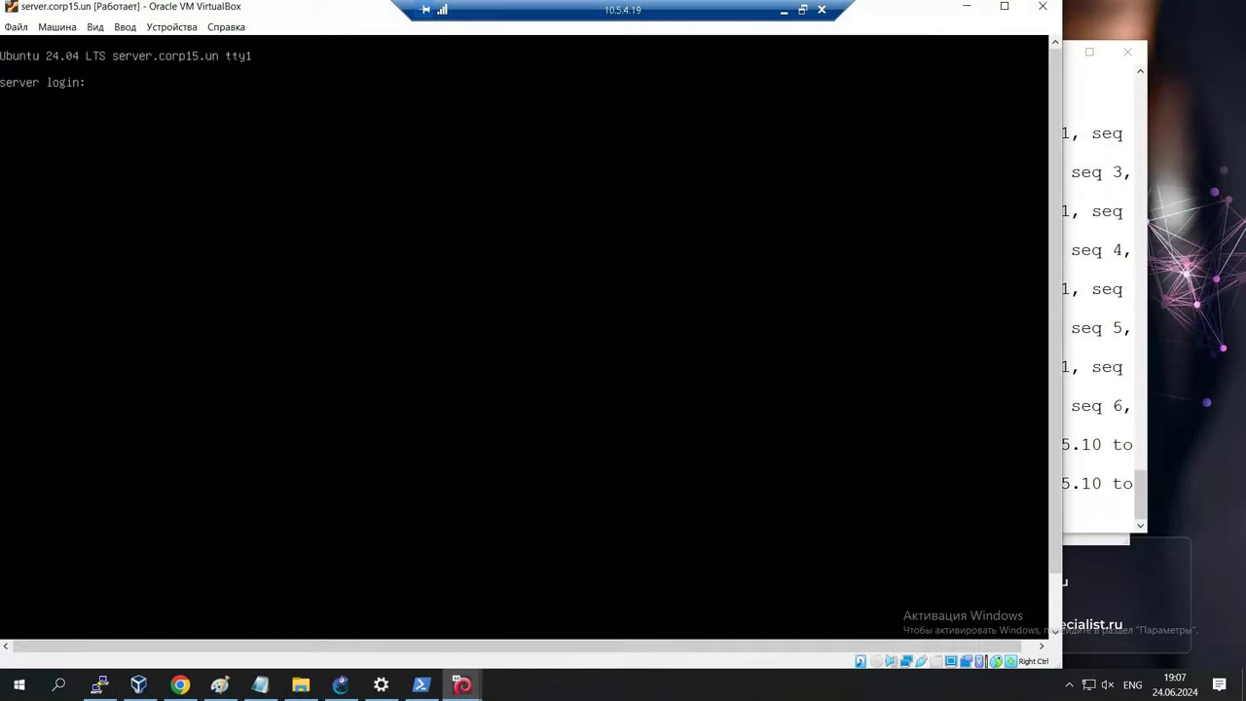
# Step: Close the server.corp15.un and clientN VM windows, sending each the 'Послать сигнал завершения работы' shutdown signal
pyautogui.click(1042, 10)
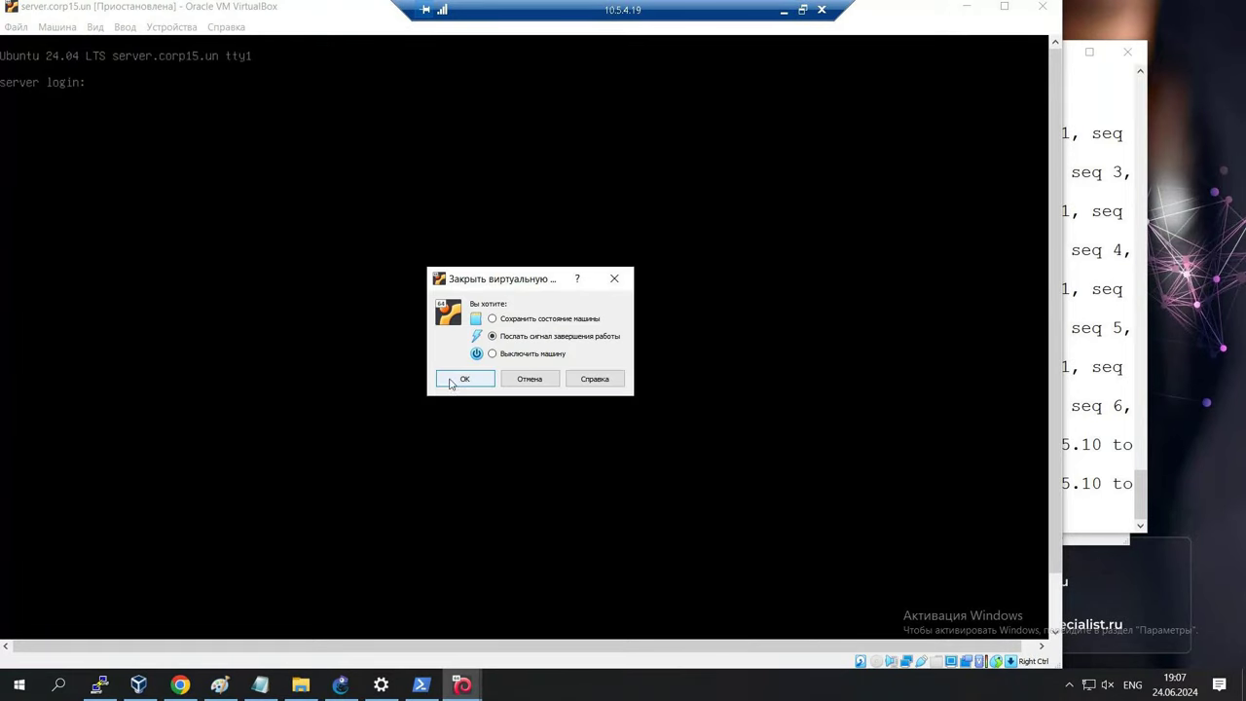
pyautogui.click(463, 380)
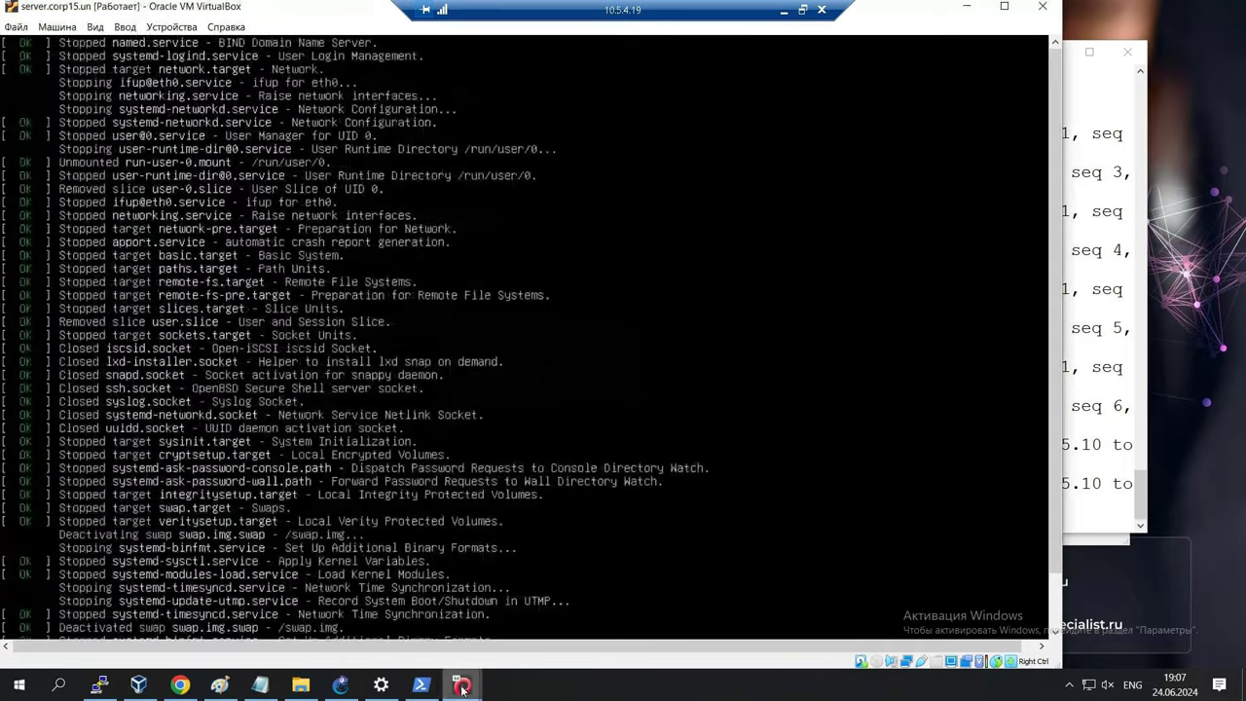
pyautogui.click(463, 685)
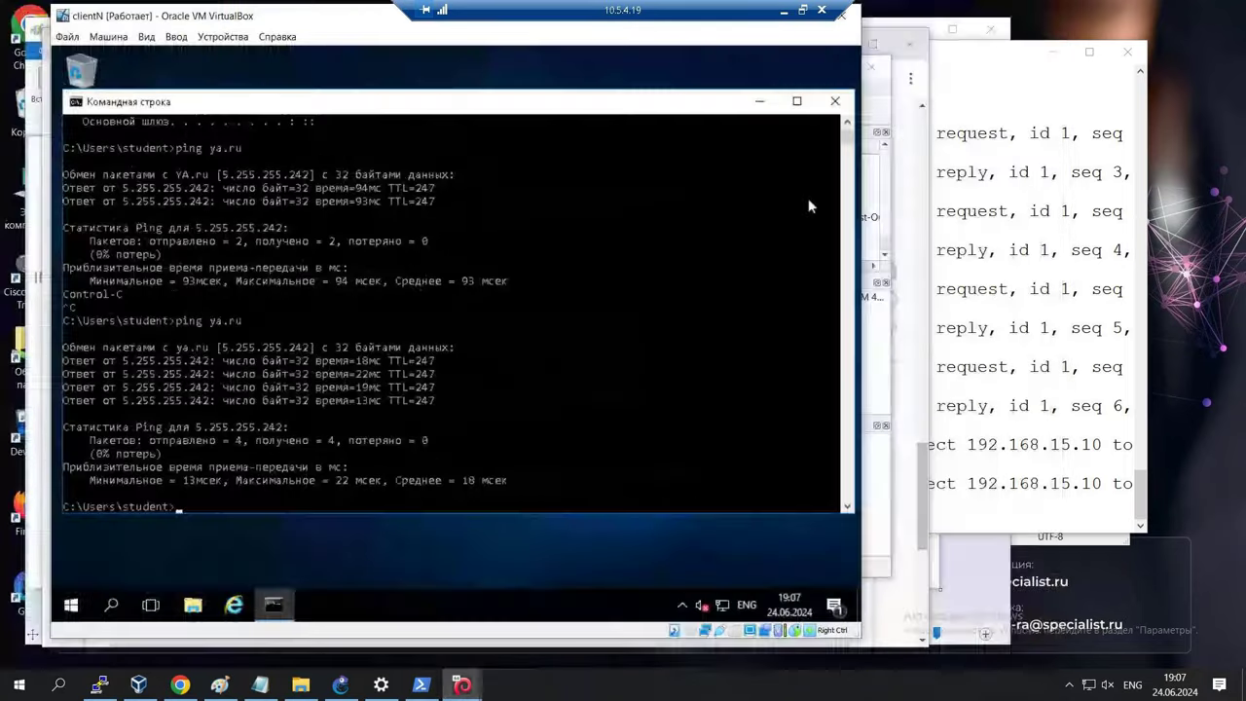
pyautogui.click(845, 15)
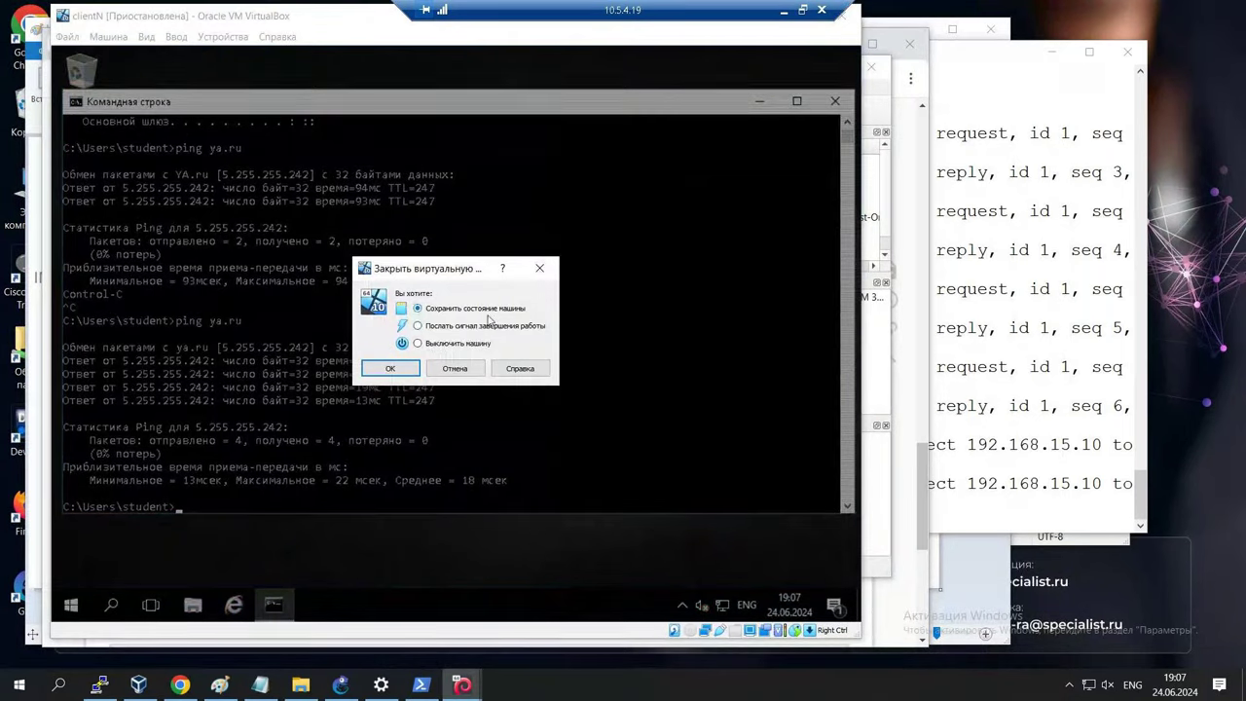
pyautogui.click(393, 370)
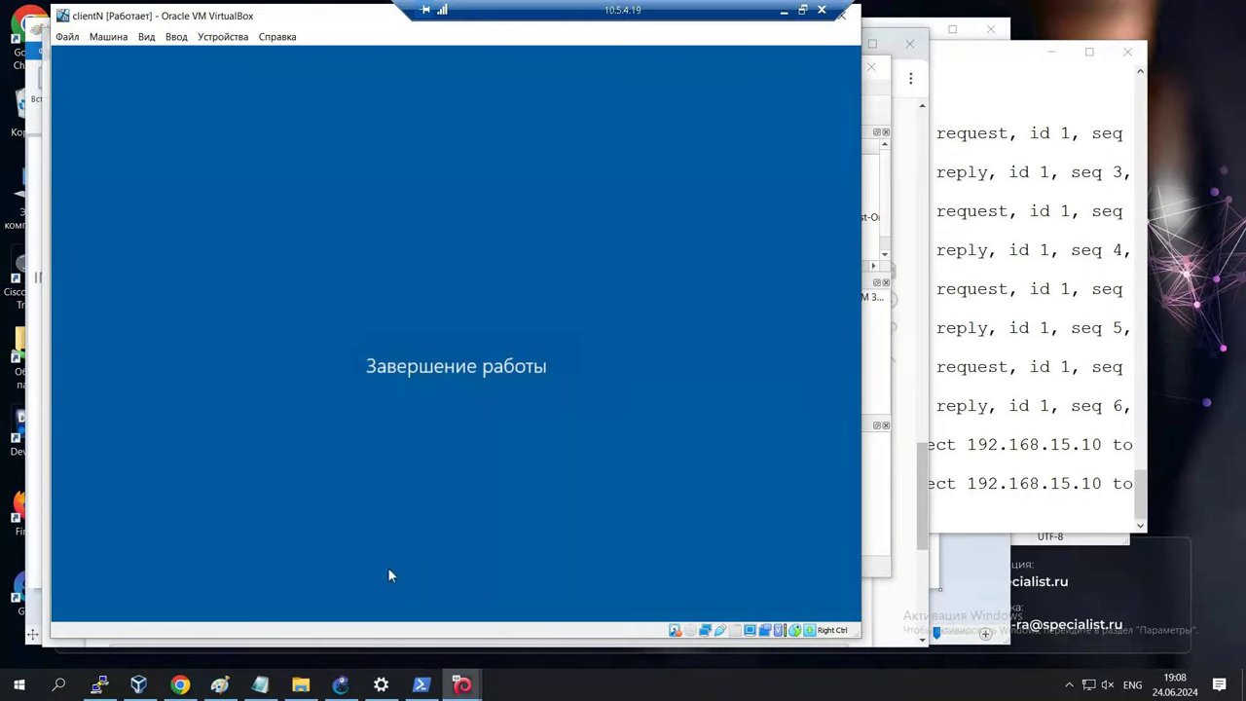
pyautogui.moveTo(341, 691)
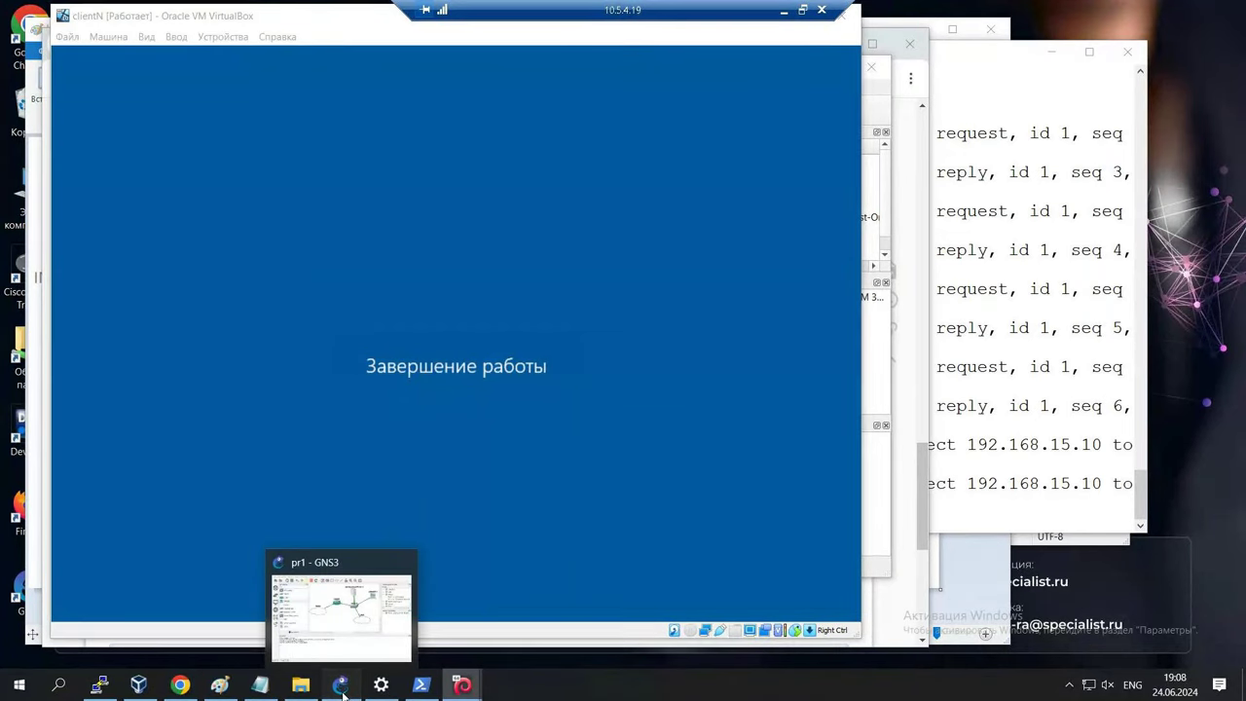
# Step: Look over the gate.isp.un VM and the wiki, then choose Stop all nodes in GNS3
pyautogui.click(342, 687)
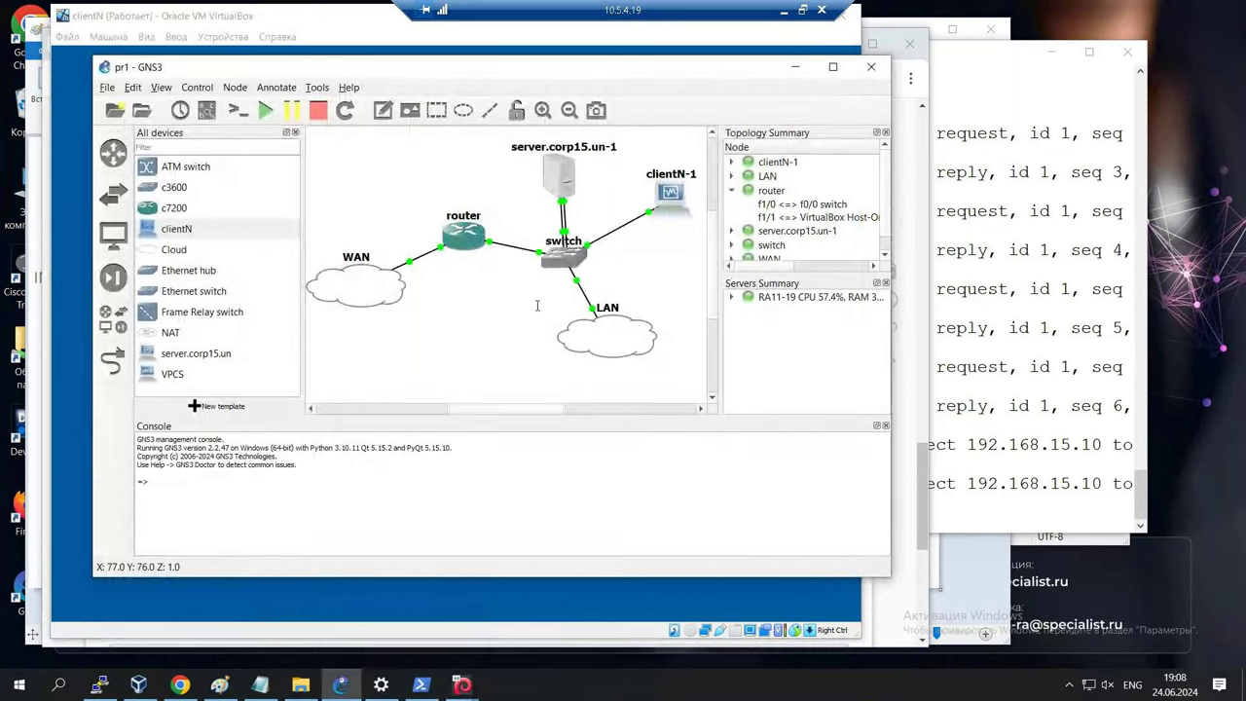
pyautogui.moveTo(462, 687)
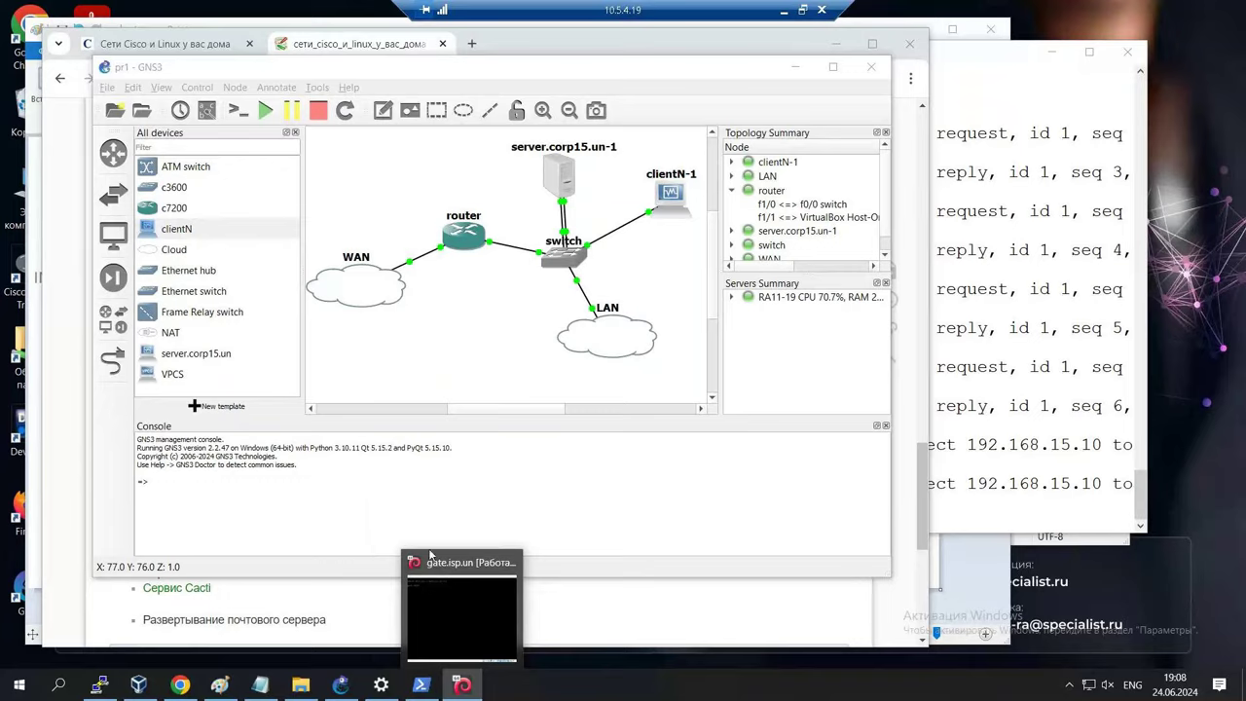
pyautogui.click(425, 596)
pyautogui.moveTo(394, 53); pyautogui.dragTo(195, 122)
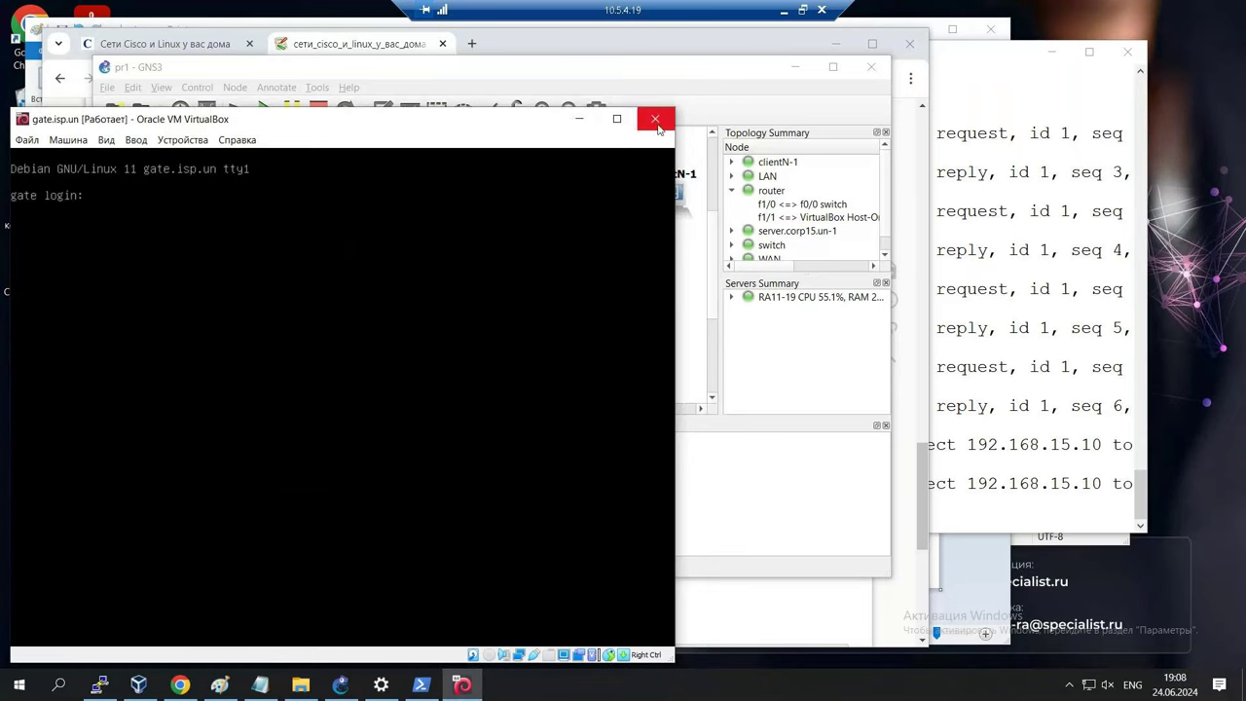
pyautogui.click(347, 43)
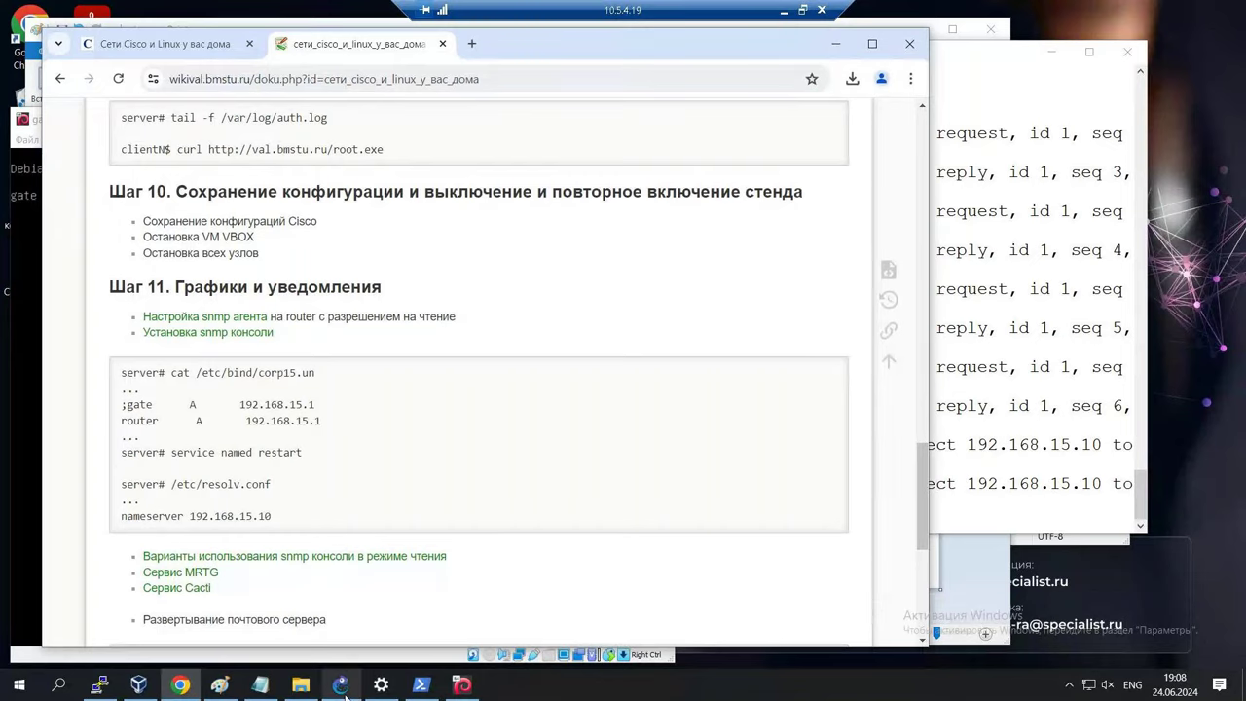
pyautogui.click(341, 685)
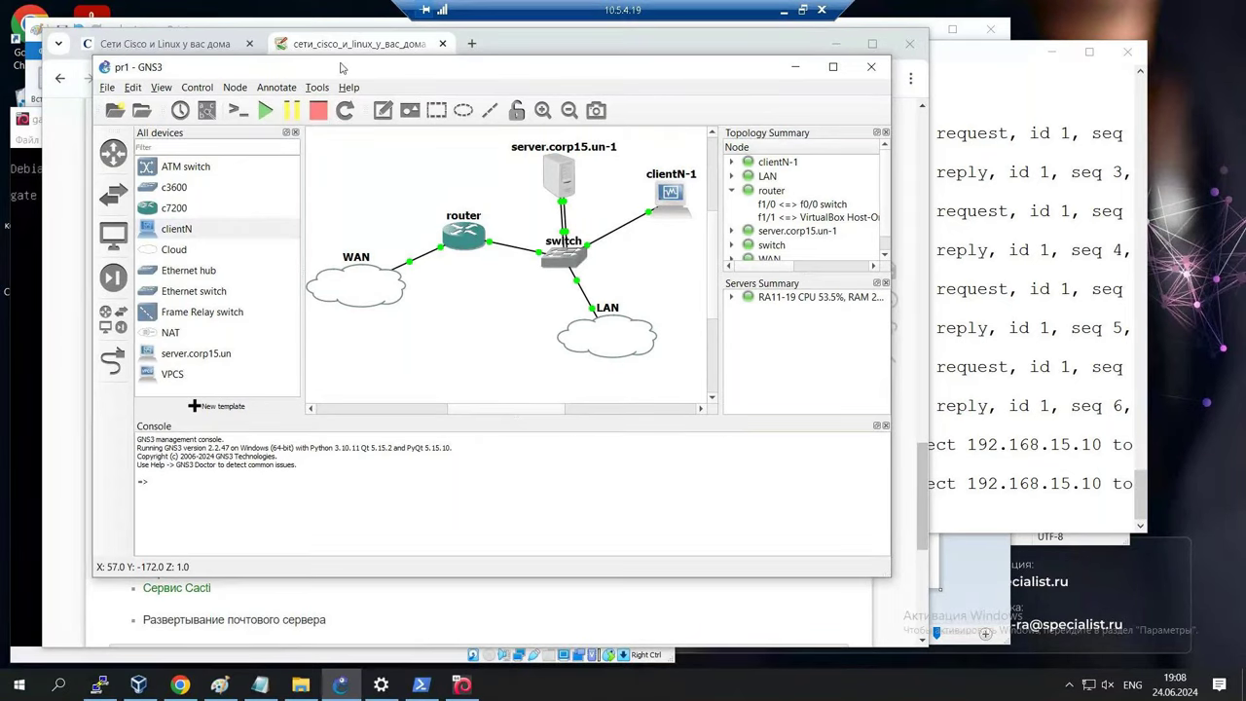
pyautogui.click(318, 111)
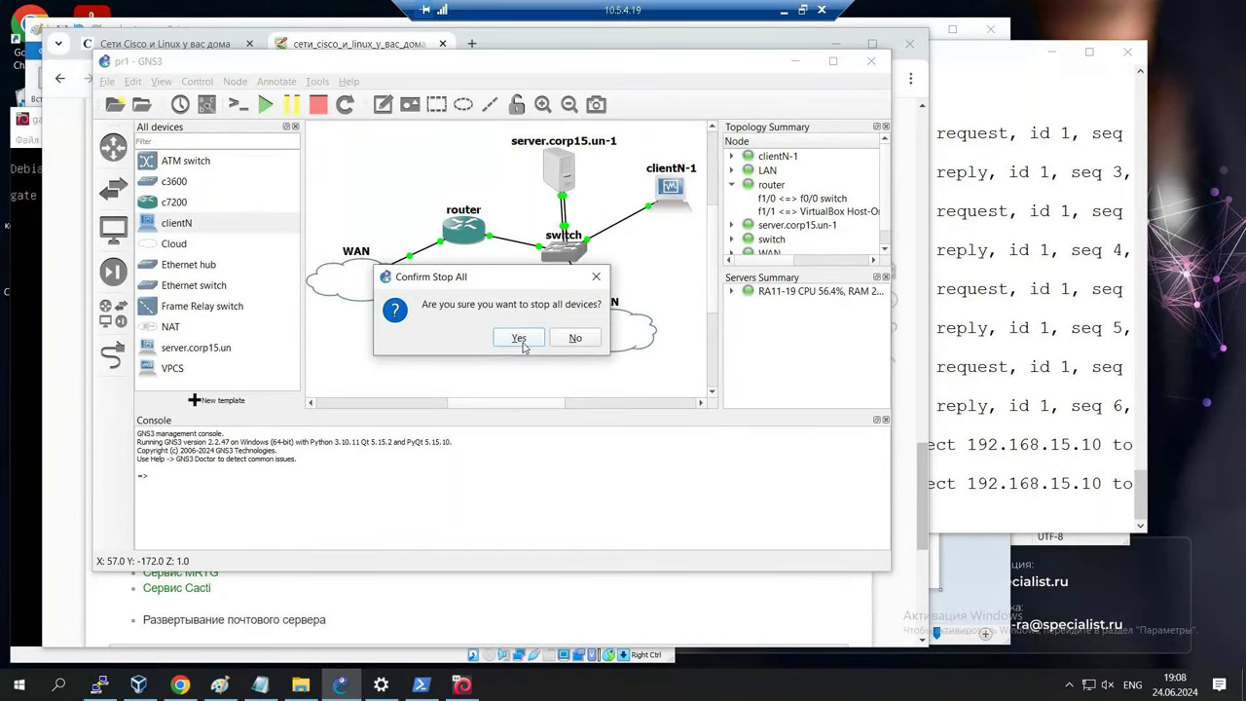
# Step: Confirm stopping all pr1 devices, then quit GNS3 and confirm the exit
pyautogui.click(519, 338)
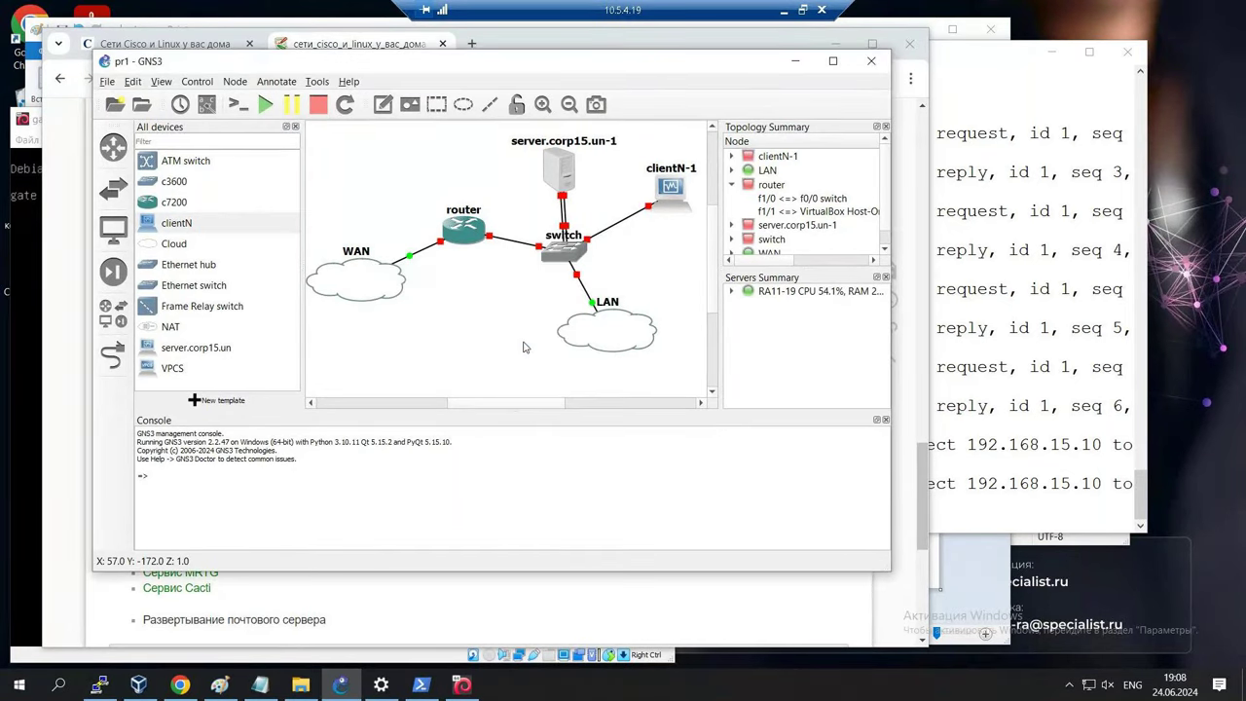
pyautogui.click(108, 81)
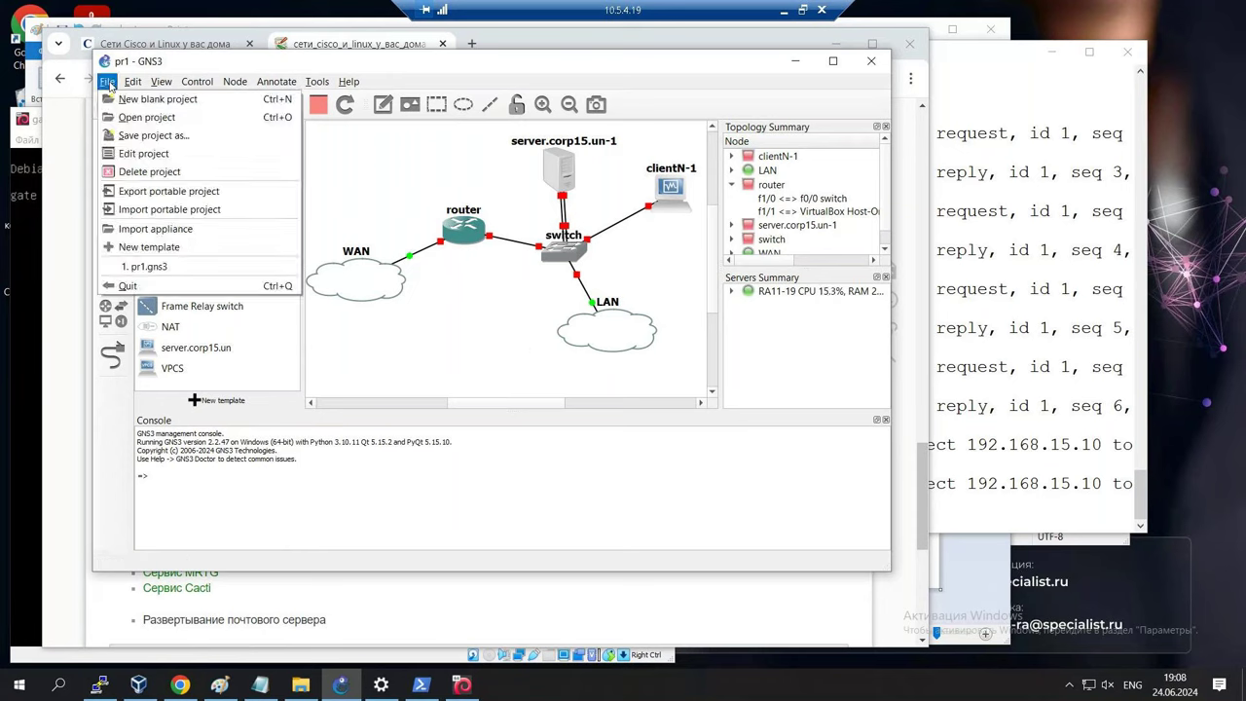
pyautogui.click(879, 65)
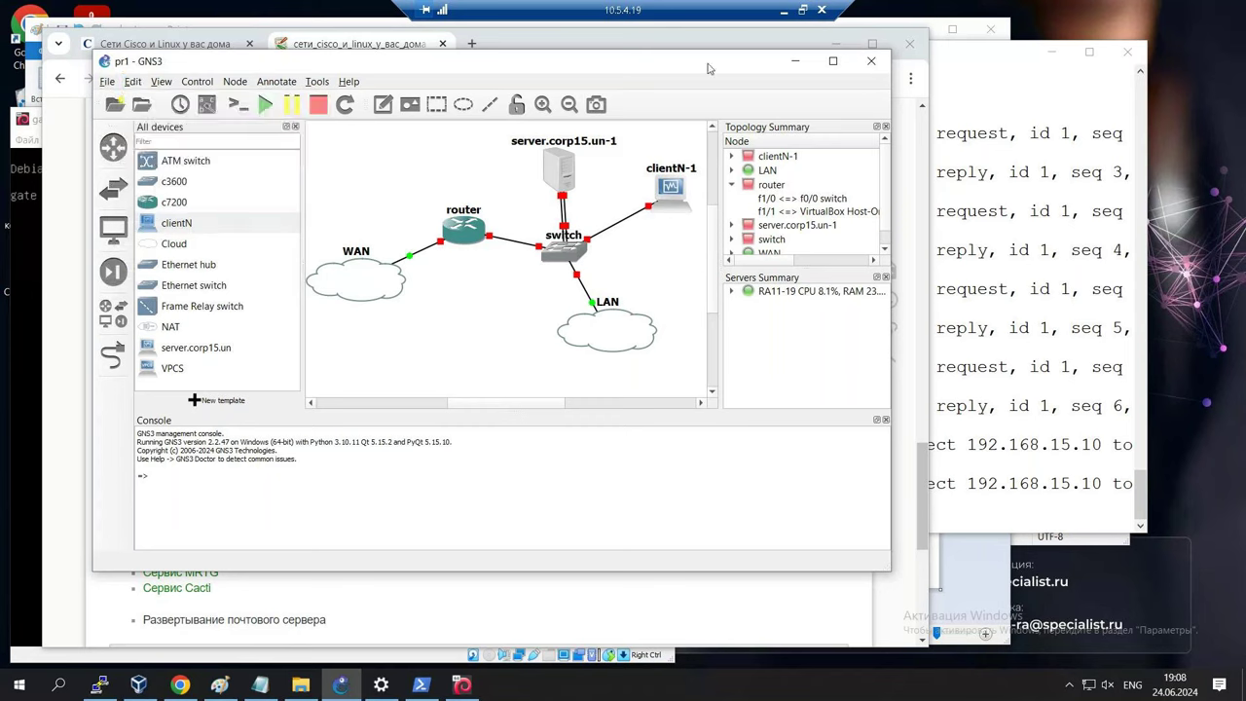
pyautogui.click(880, 62)
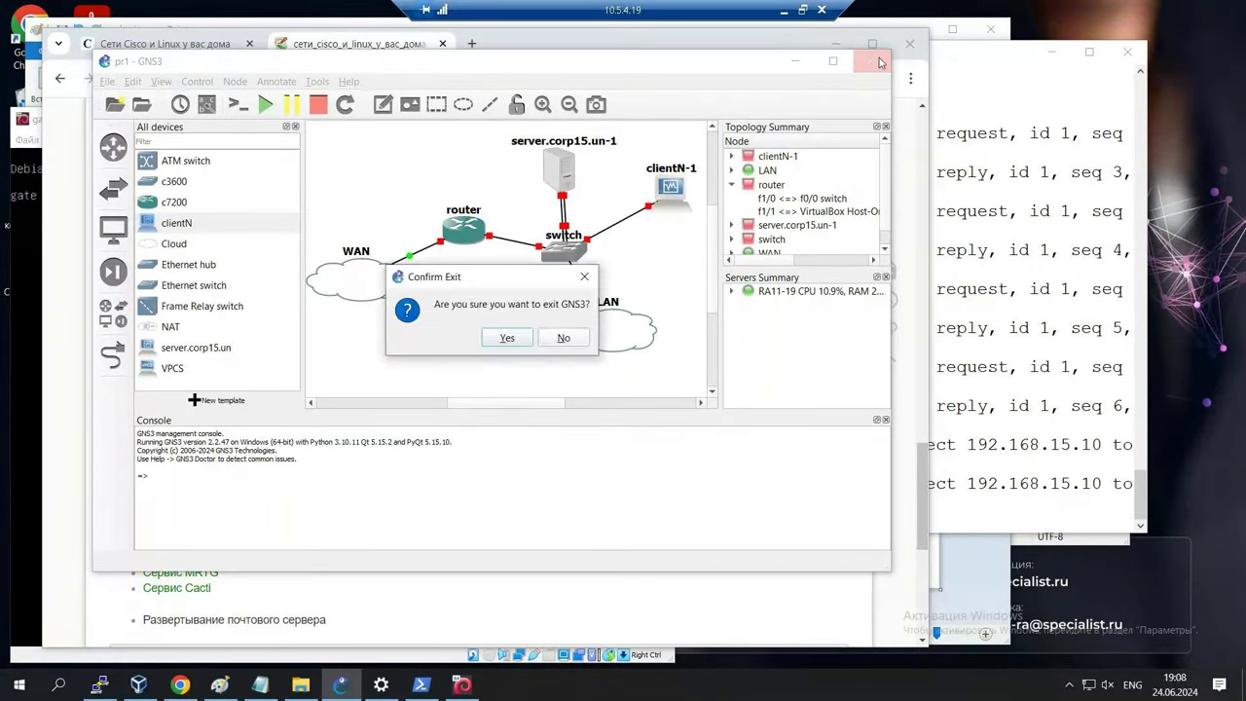
pyautogui.click(501, 337)
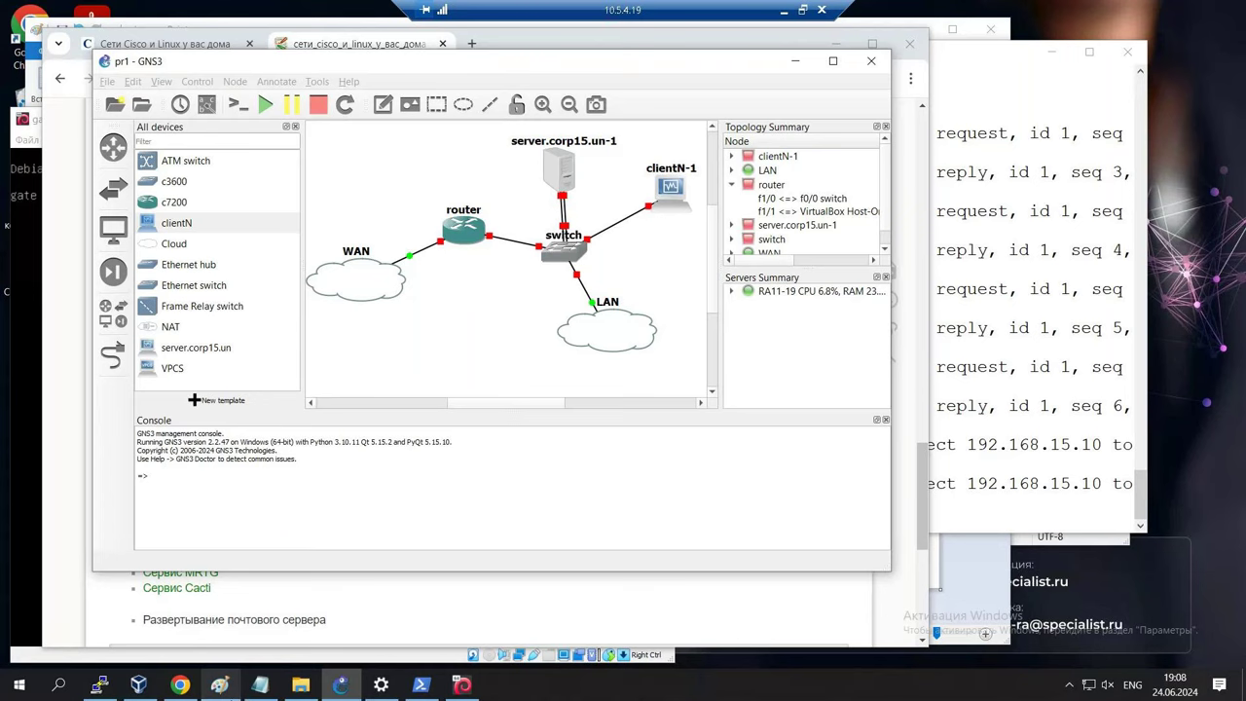
pyautogui.moveTo(326, 691)
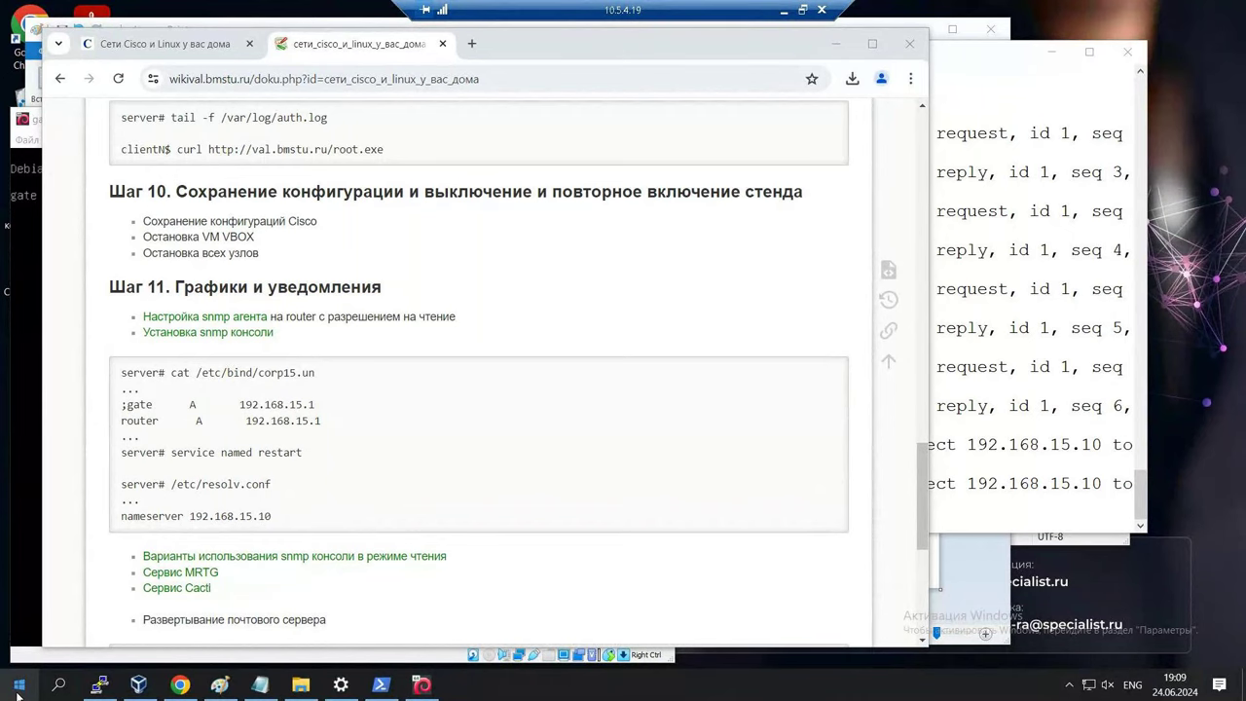
# Step: Confirm in VirtualBox Manager that gate.isp.un is still running
pyautogui.click(18, 693)
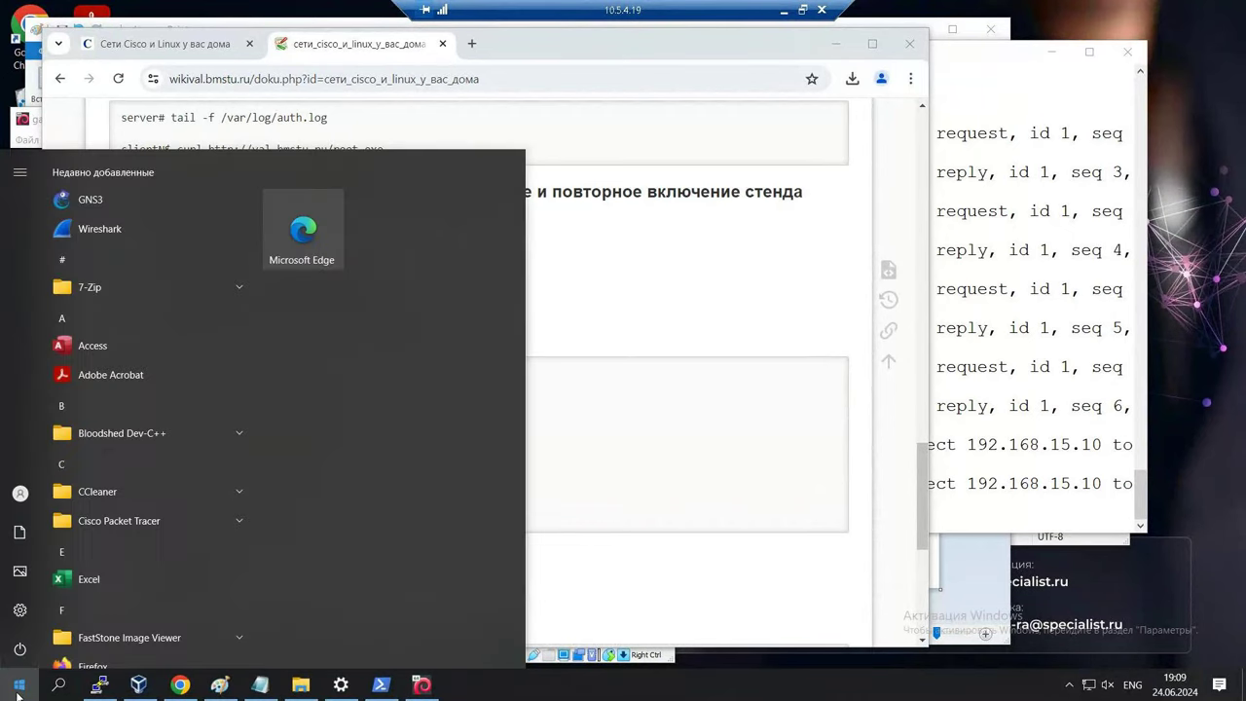
pyautogui.write('gns')
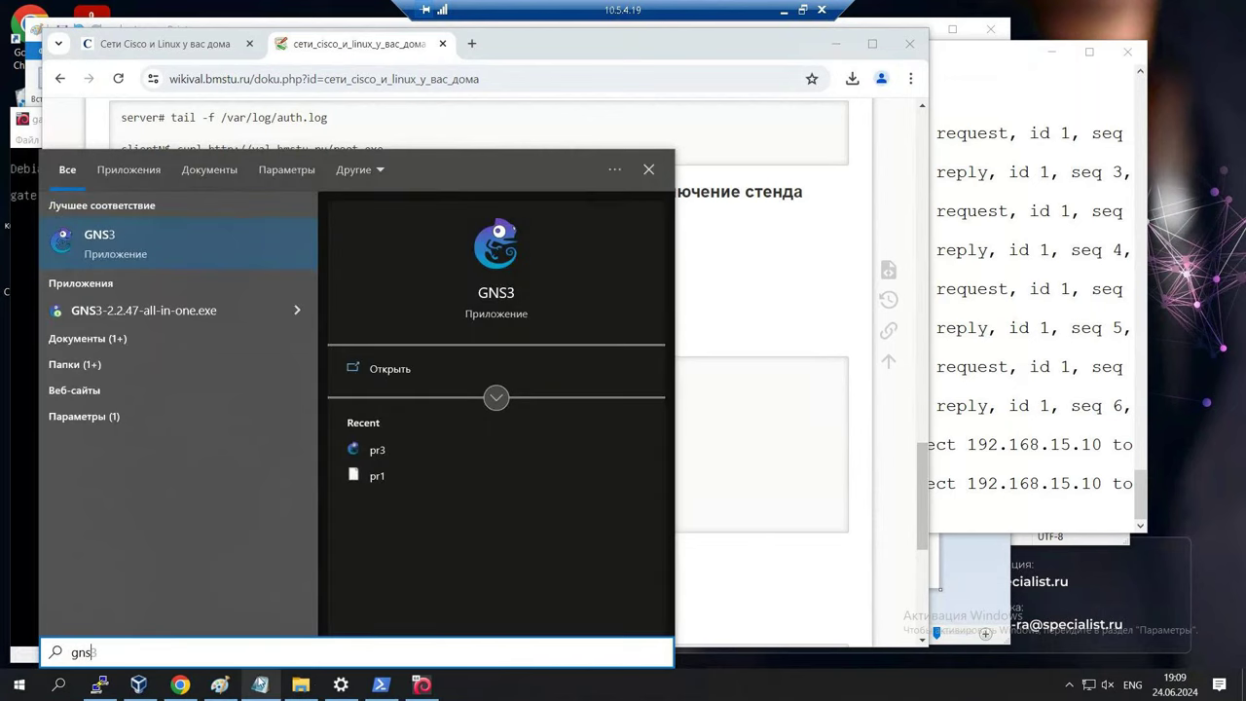
pyautogui.click(206, 688)
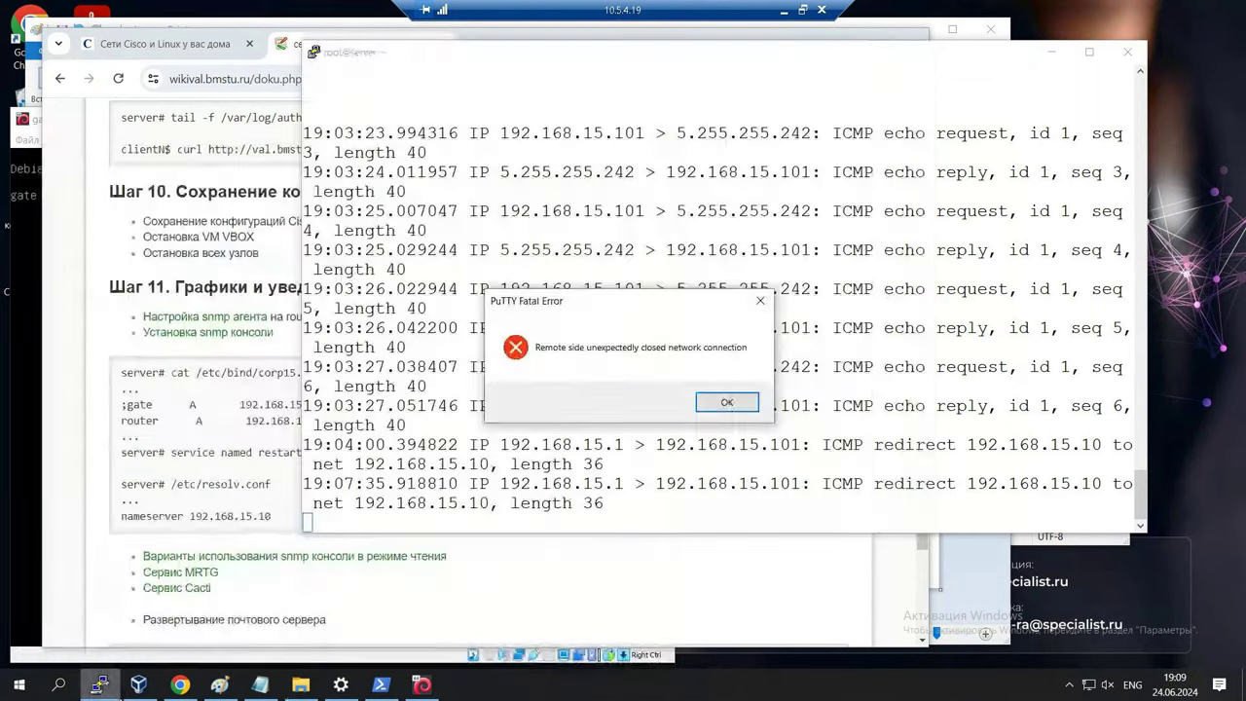
pyautogui.click(137, 686)
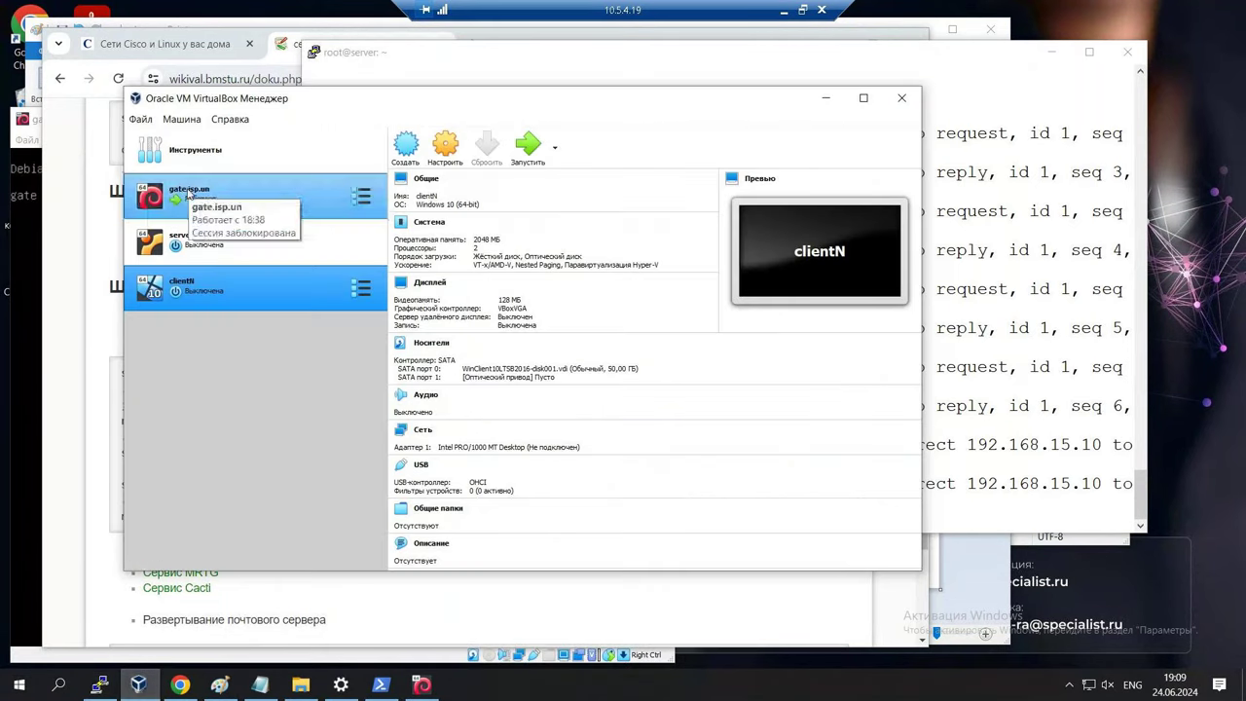
pyautogui.click(185, 198)
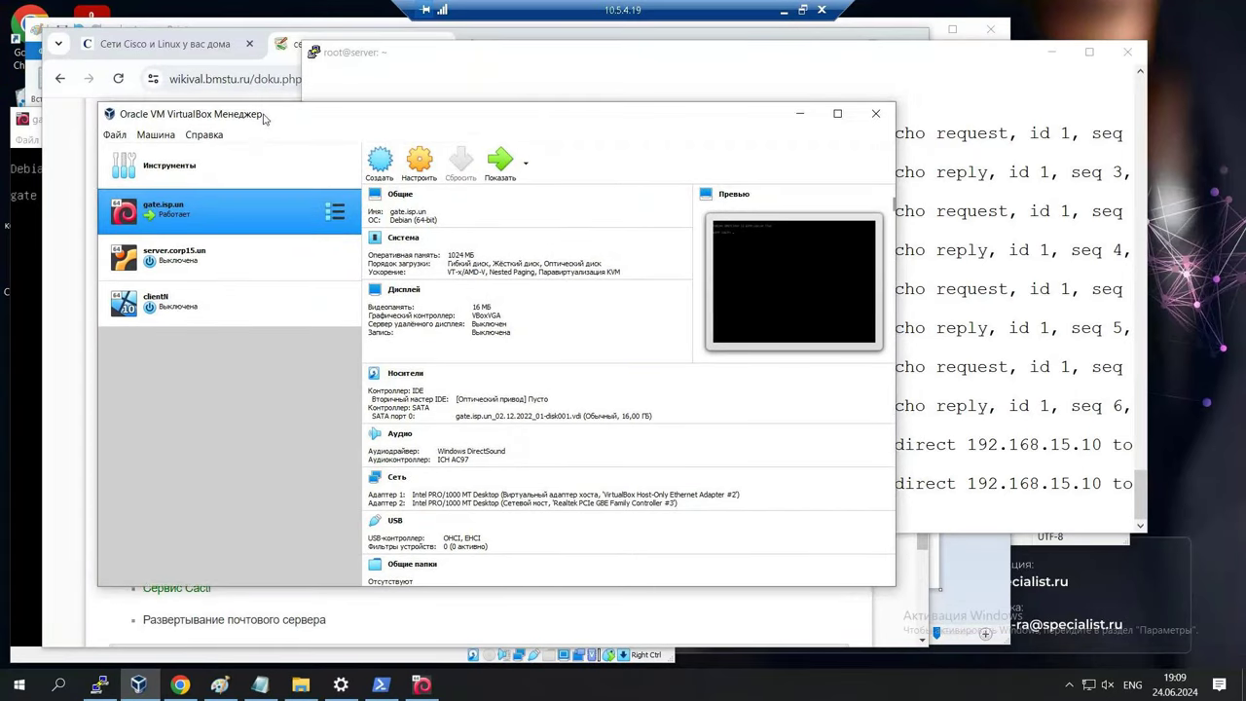
pyautogui.moveTo(262, 117); pyautogui.dragTo(261, 96)
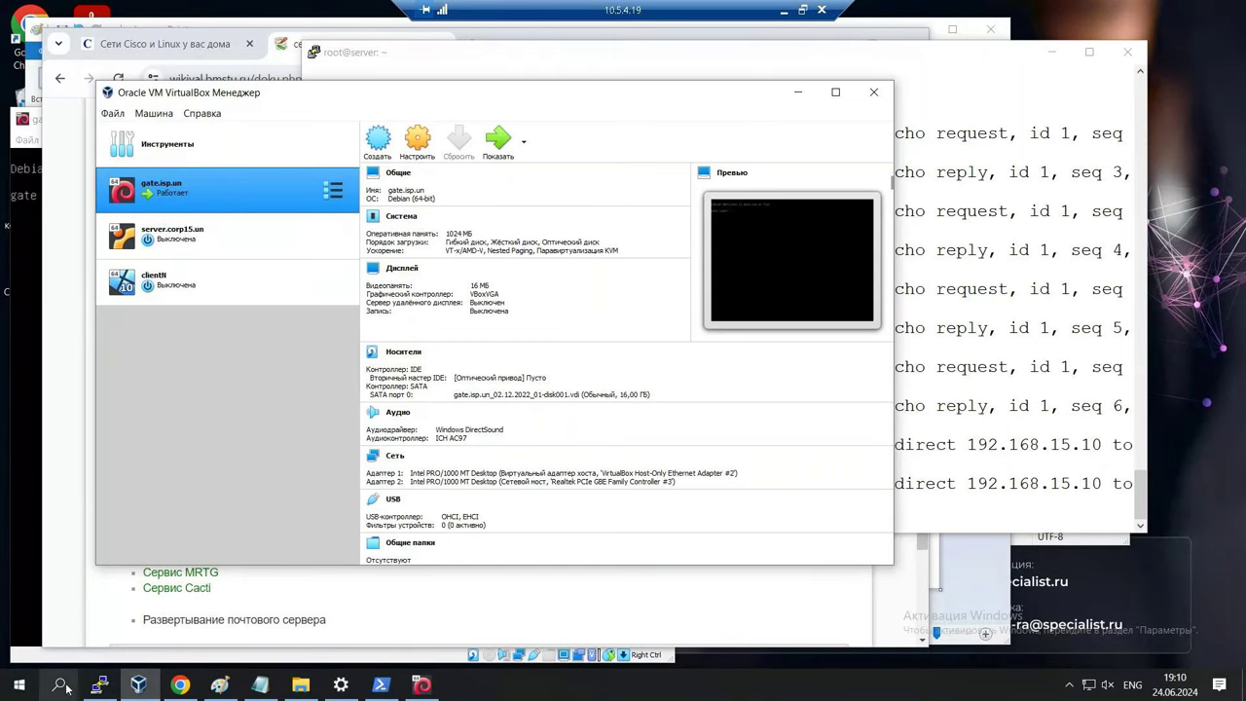
# Step: Search 'gns' in the Start menu and launch GNS3
pyautogui.click(20, 687)
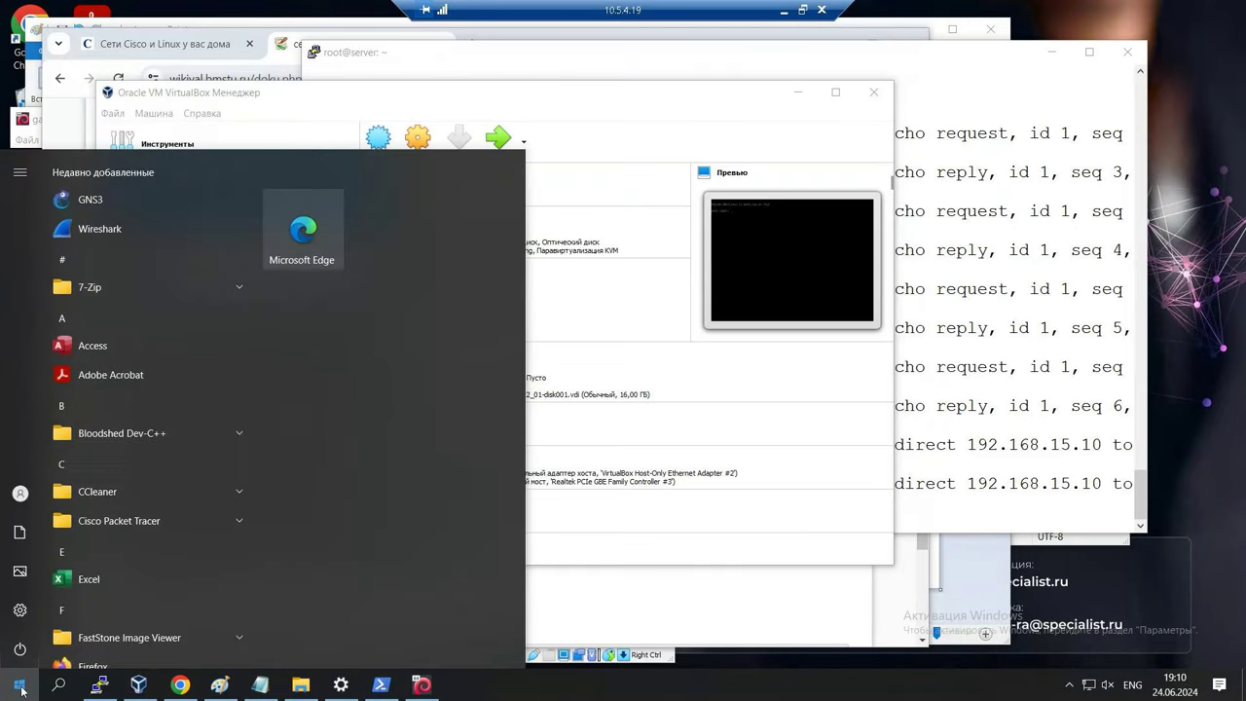
pyautogui.write('gns')
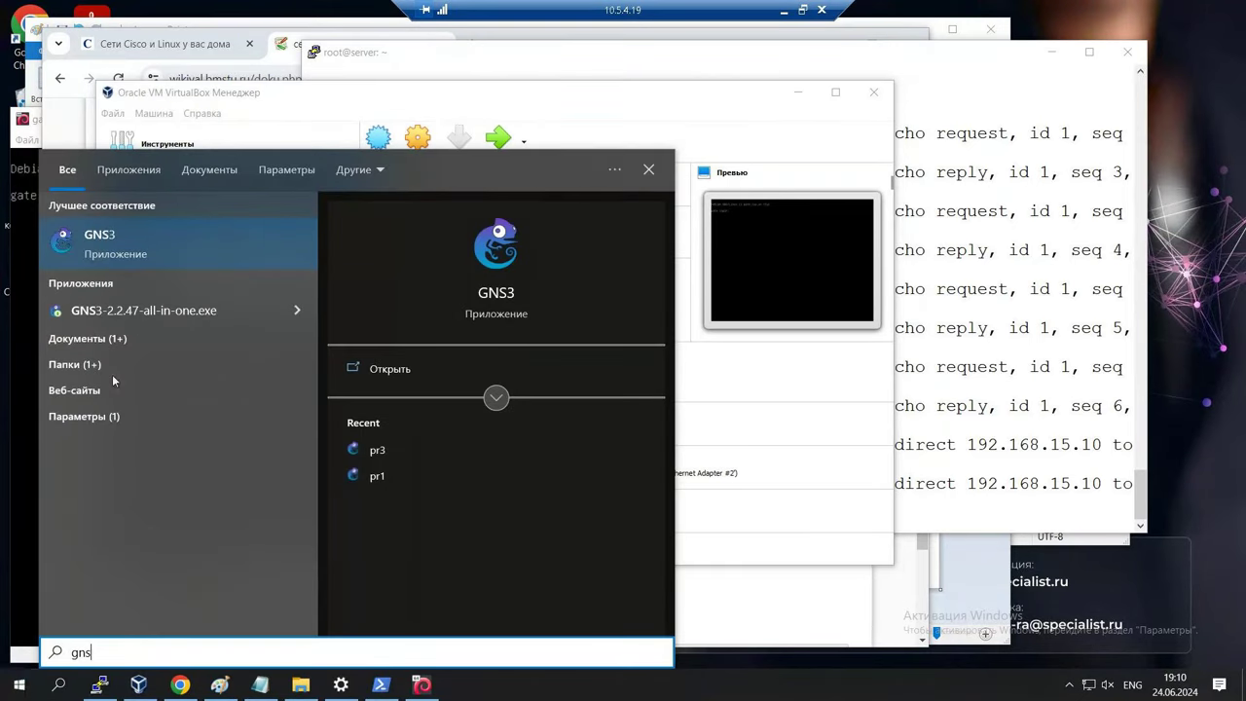
pyautogui.click(115, 244)
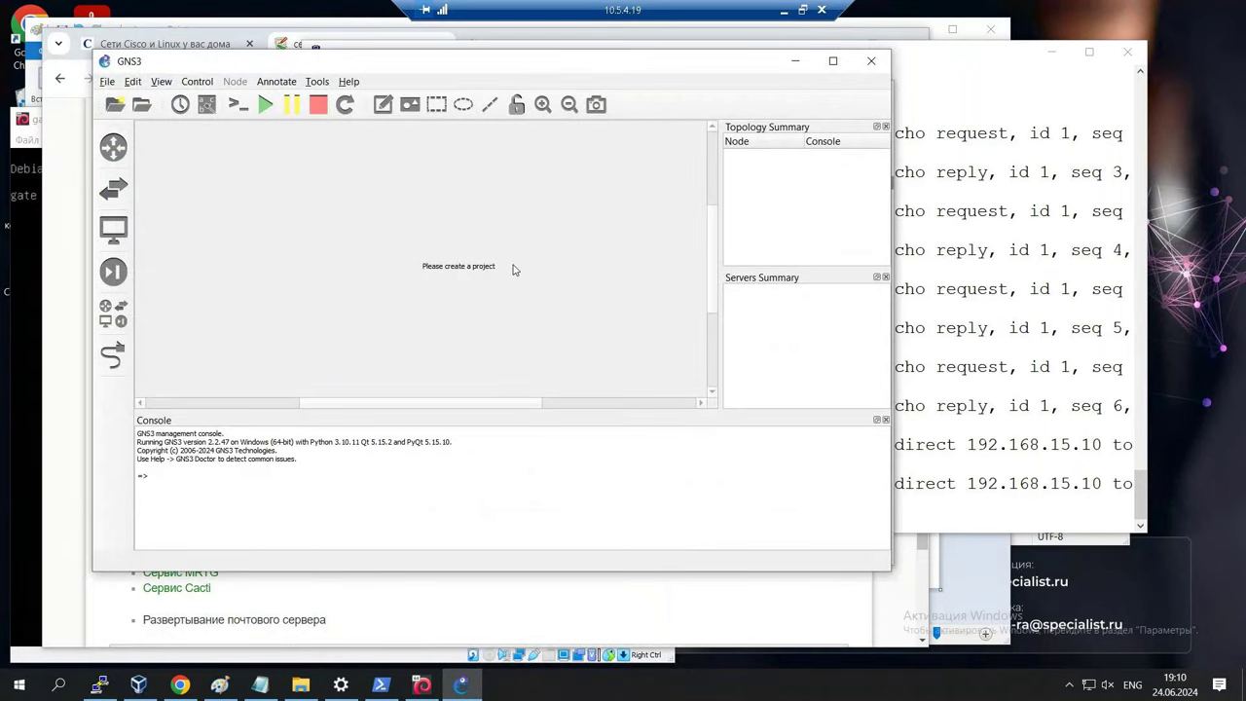
# Step: Reopen the recent project pr1.gns3 and start all its devices, confirming Yes
pyautogui.click(107, 81)
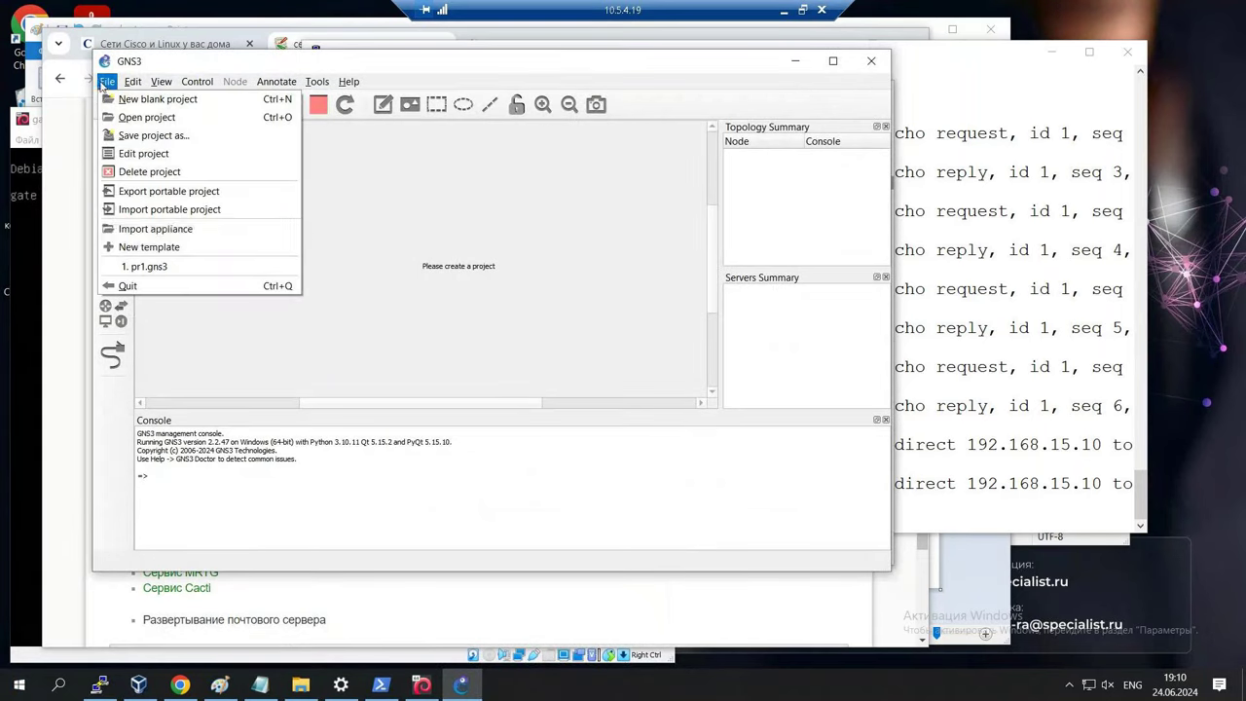
pyautogui.click(166, 269)
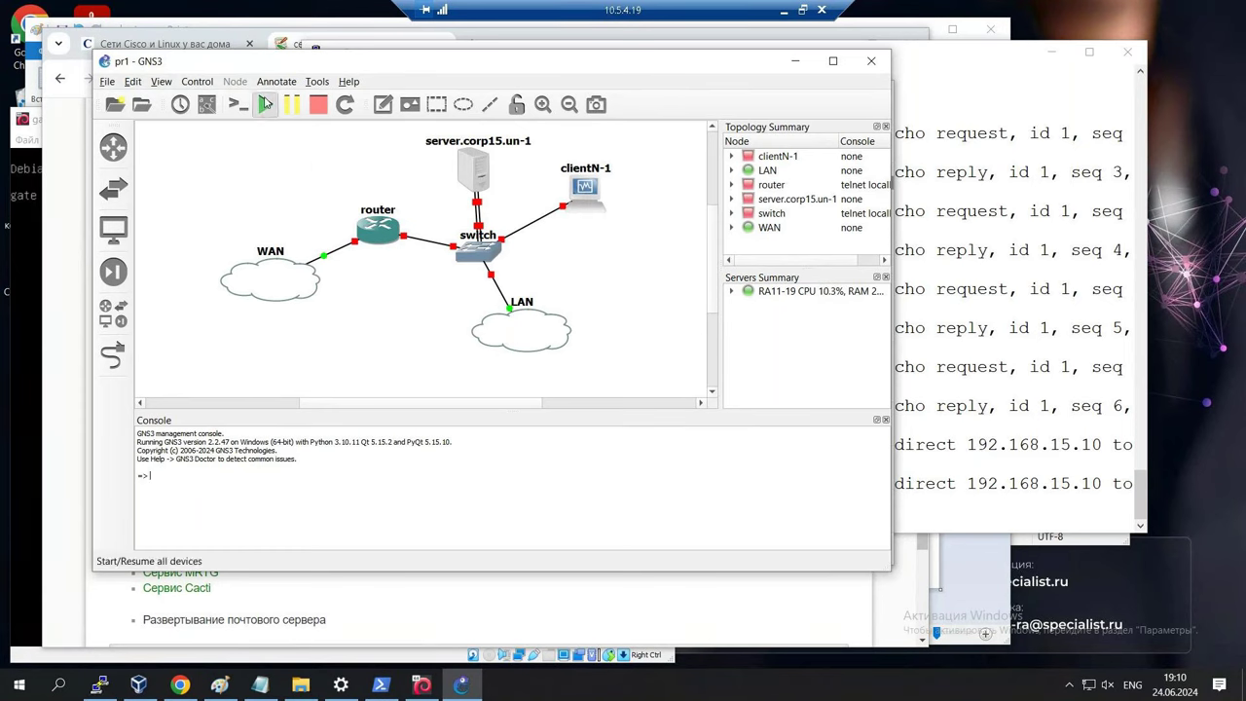
pyautogui.click(265, 105)
pyautogui.click(533, 338)
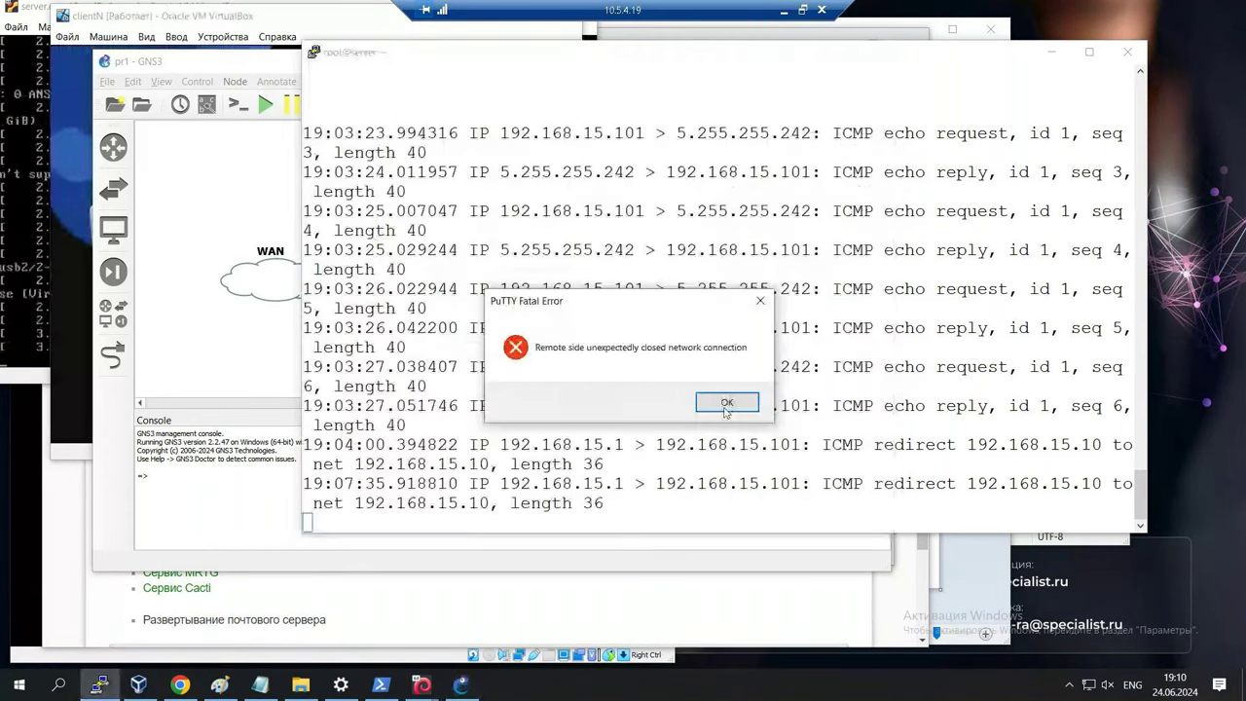
# Step: Dismiss PuTTY's connection-lost error and check the server.corp15.un console
pyautogui.click(726, 403)
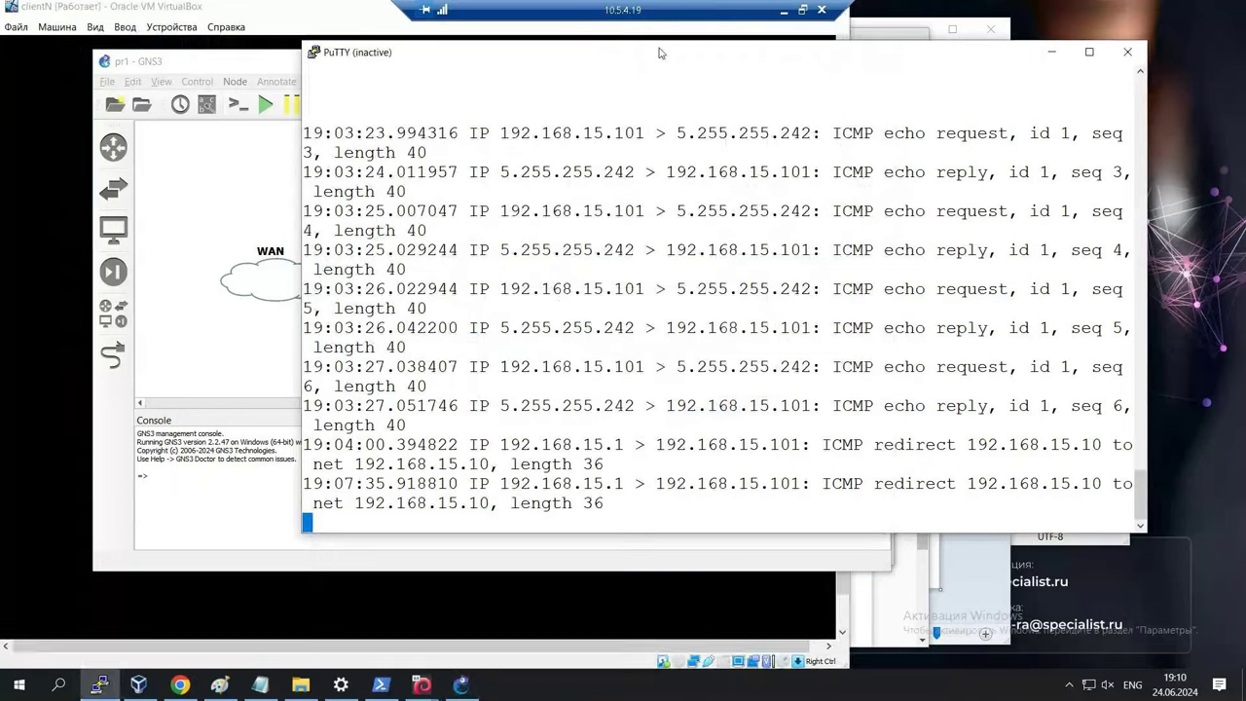
pyautogui.moveTo(659, 53); pyautogui.dragTo(455, 48)
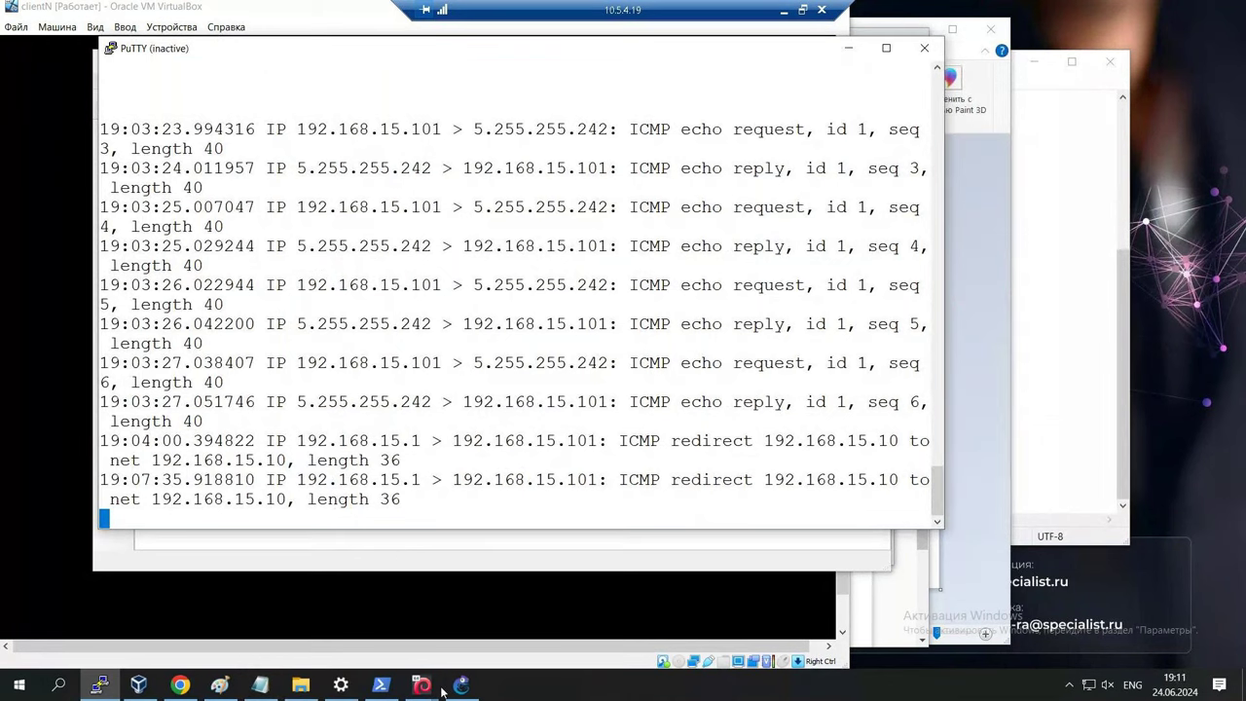
pyautogui.click(381, 616)
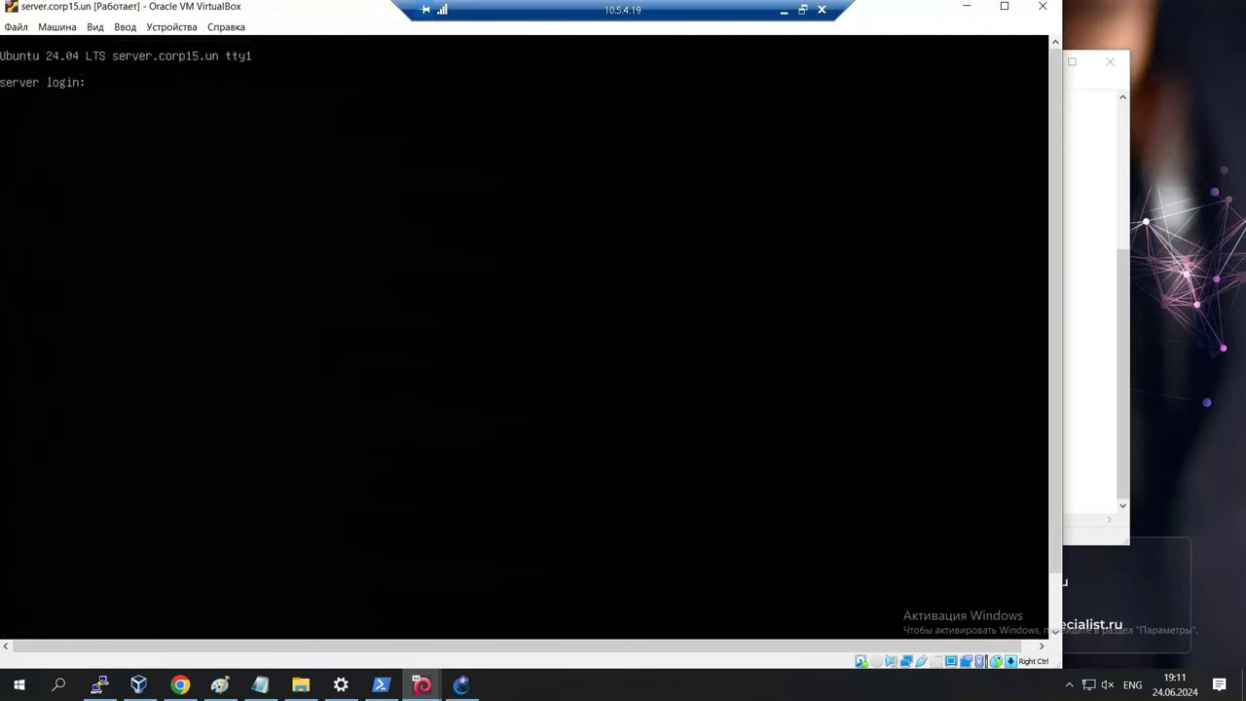
pyautogui.click(101, 687)
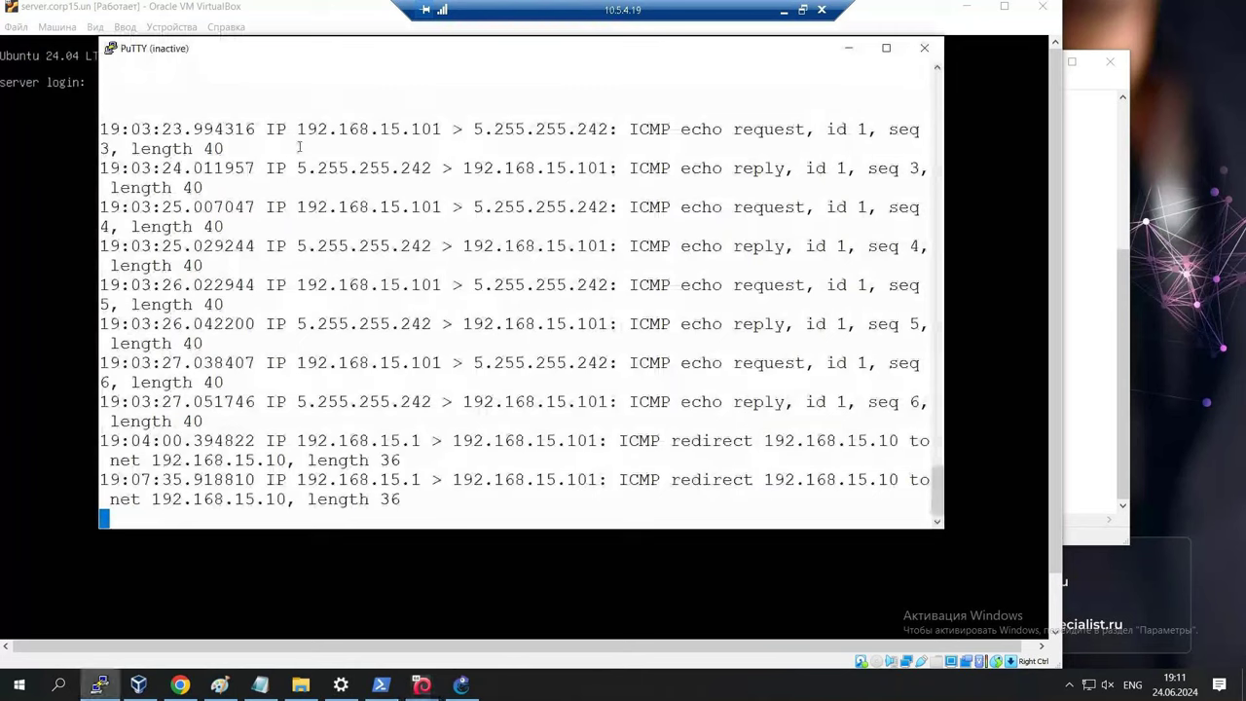
pyautogui.moveTo(348, 52); pyautogui.dragTo(402, 56)
# Step: Restart the PuTTY session to 192.168.15.10 and enter login name root
pyautogui.click(172, 55)
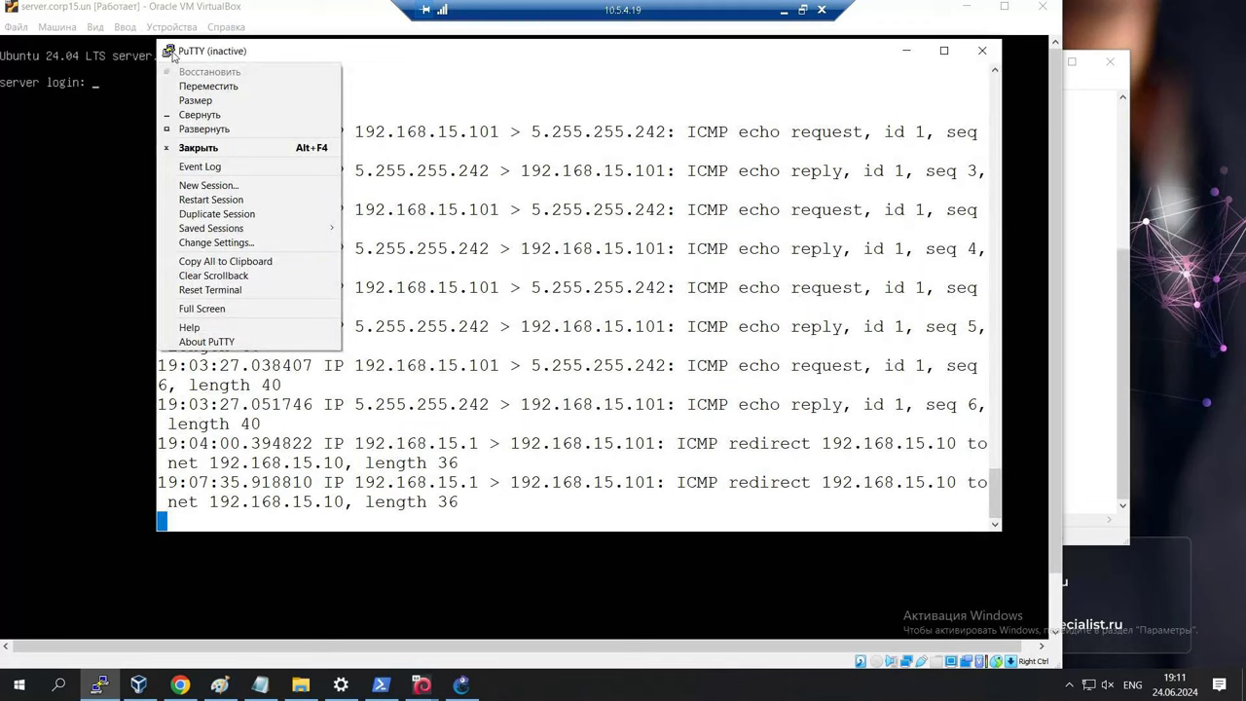
pyautogui.click(217, 57)
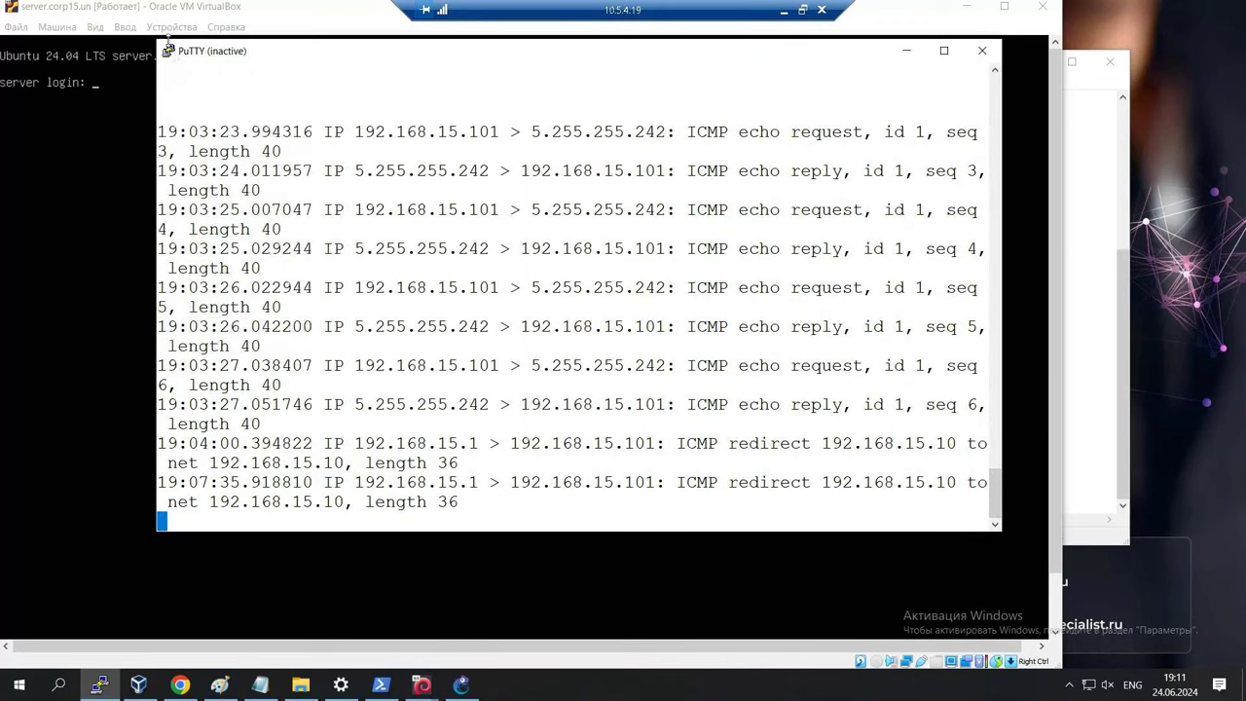
pyautogui.click(168, 50)
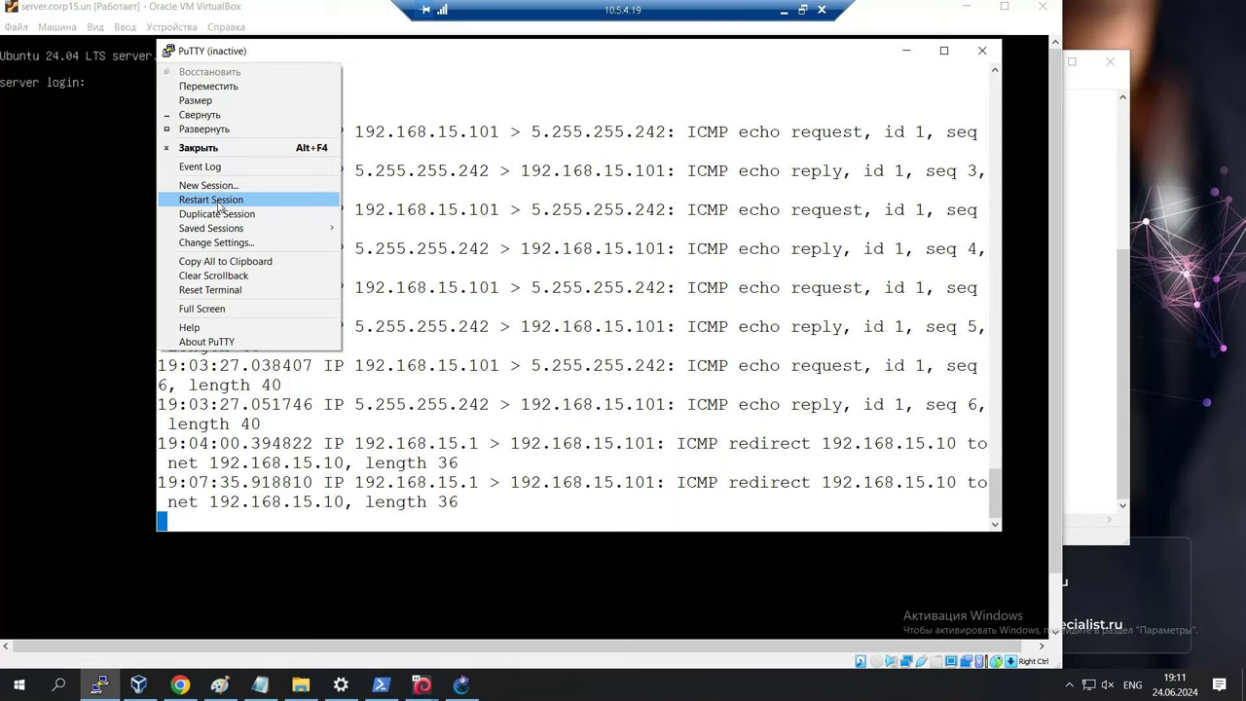
pyautogui.click(220, 201)
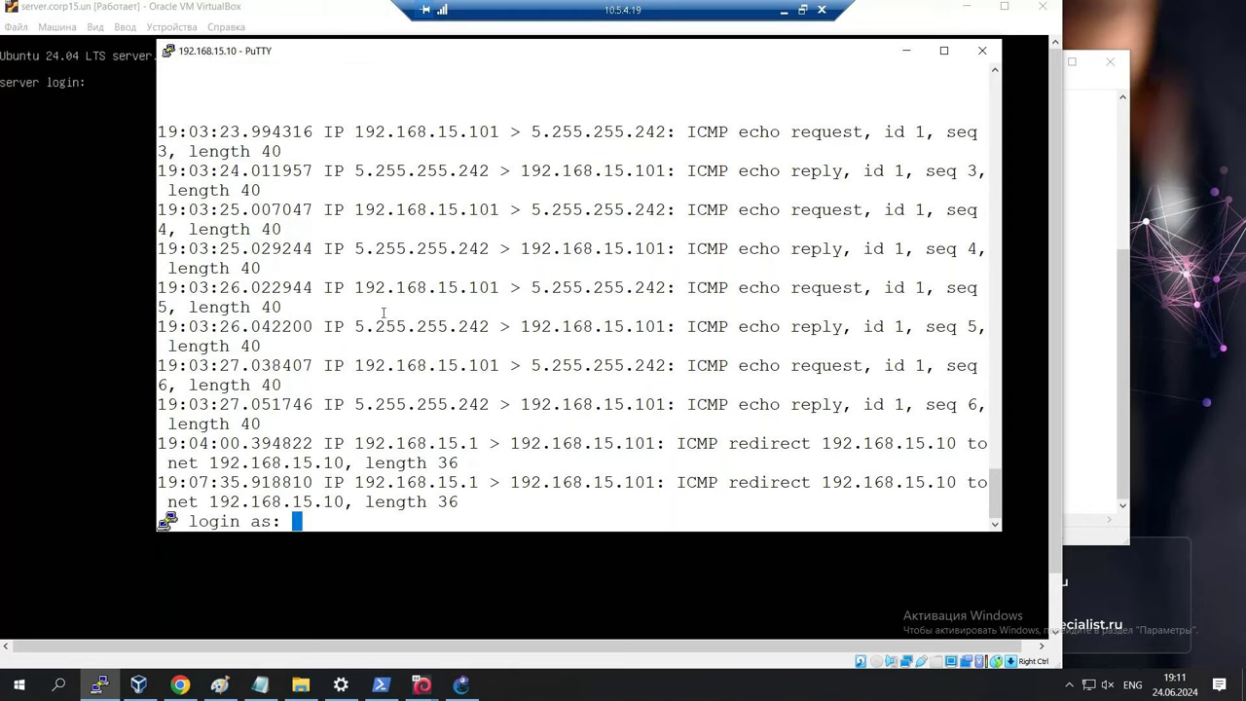
pyautogui.write('root')
pyautogui.press('Return')
pyautogui.press('Return')
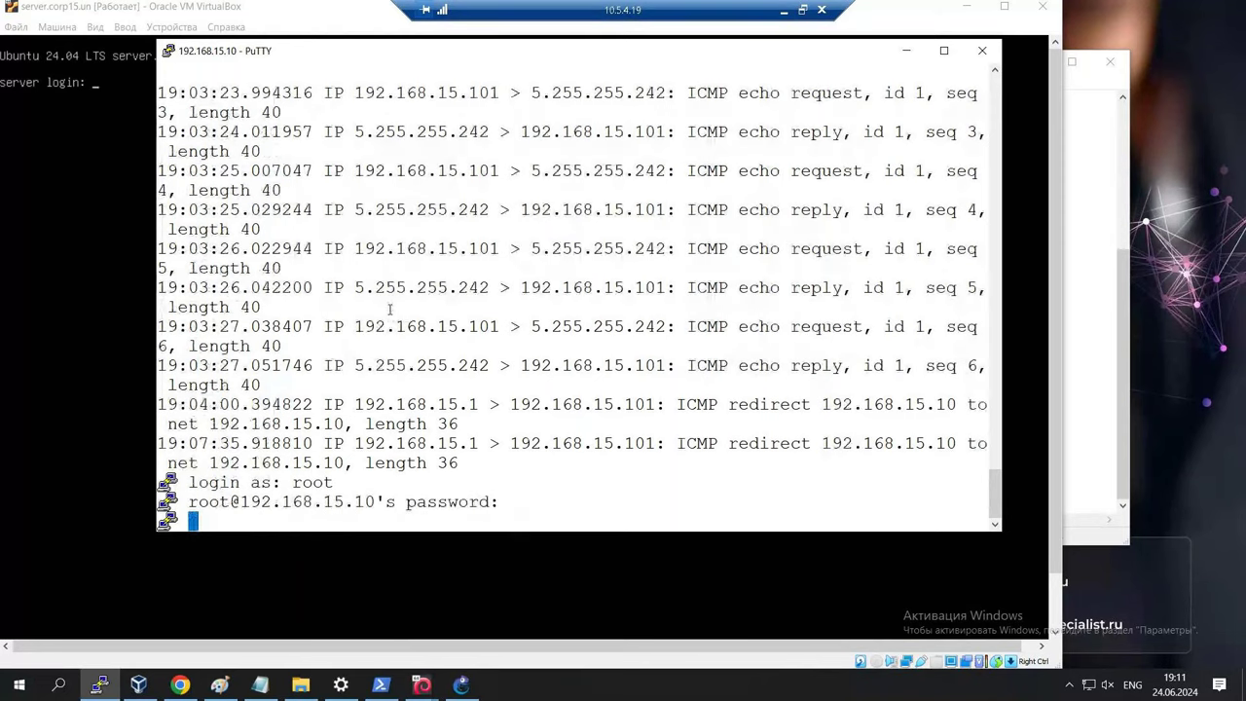
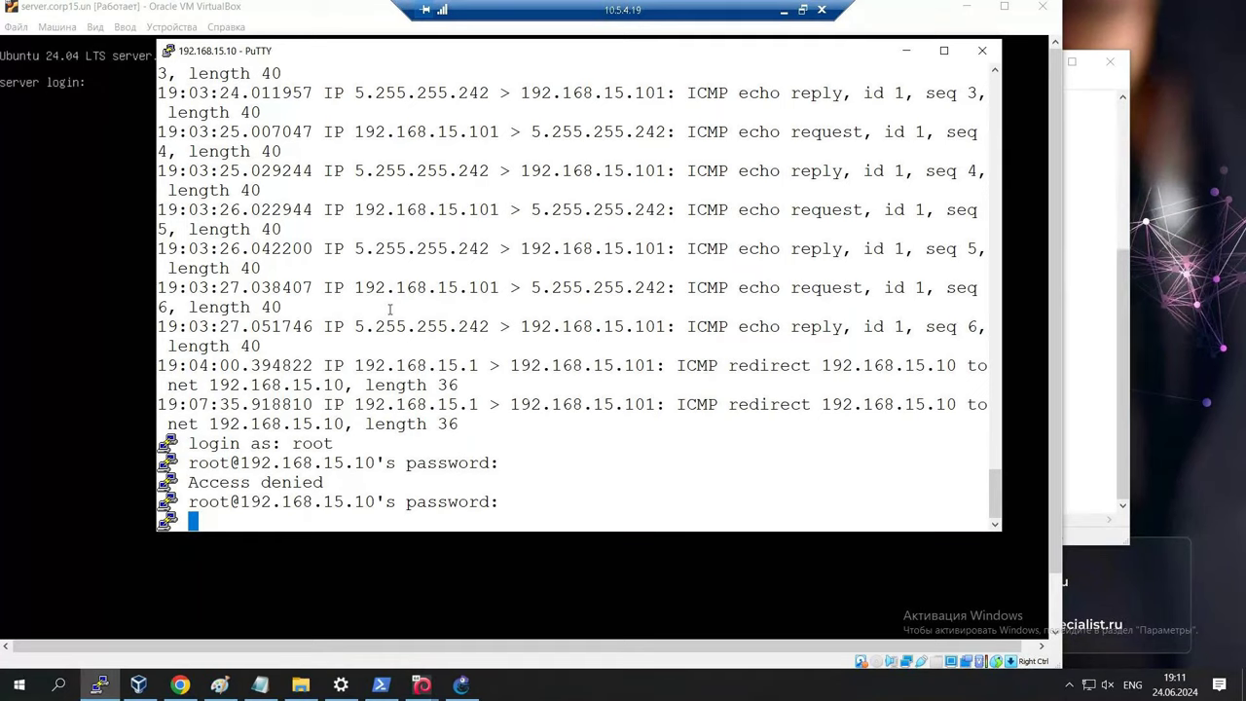
# Step: Finish the root login on the server and start a tcpdump -nni eth1 icmp capture
pyautogui.press('Return')
pyautogui.press('Return')
pyautogui.write('tcpdump -nni eth1 icmp')
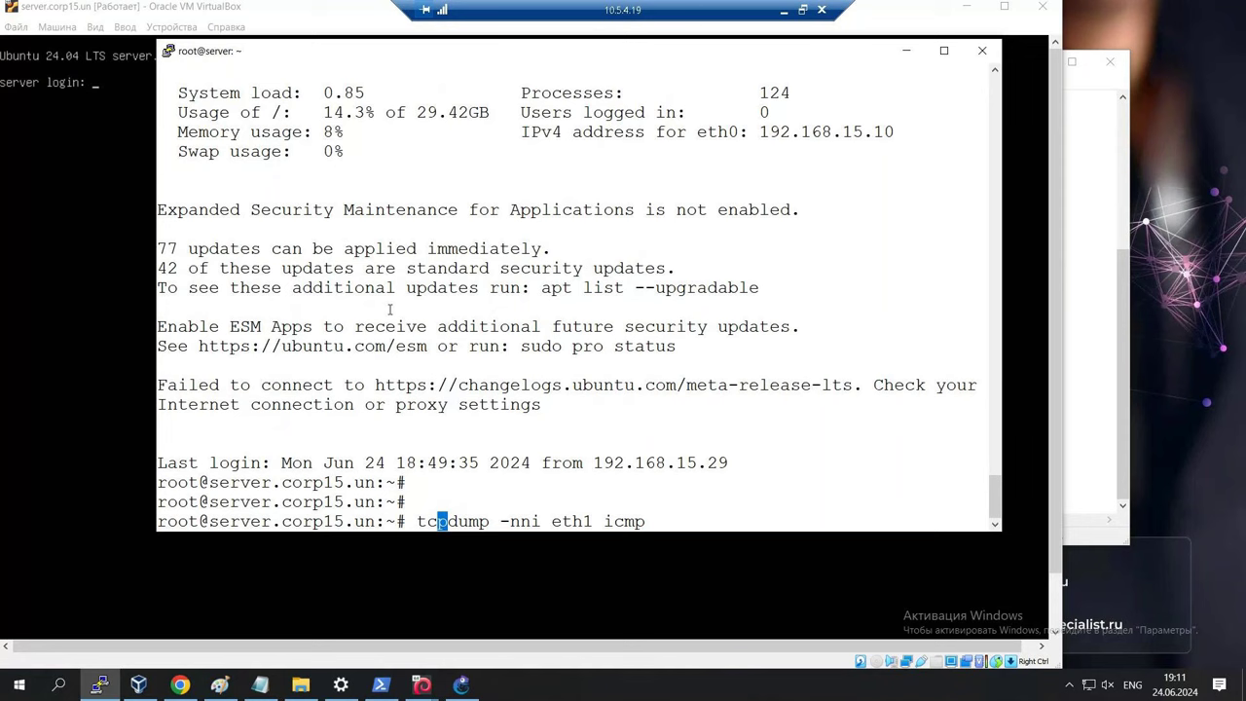
pyautogui.press('Return')
pyautogui.moveTo(517, 54); pyautogui.dragTo(421, 58)
# Step: Start the clientN virtual machine and sign in with the student account password
pyautogui.click(138, 684)
pyautogui.doubleClick(166, 278)
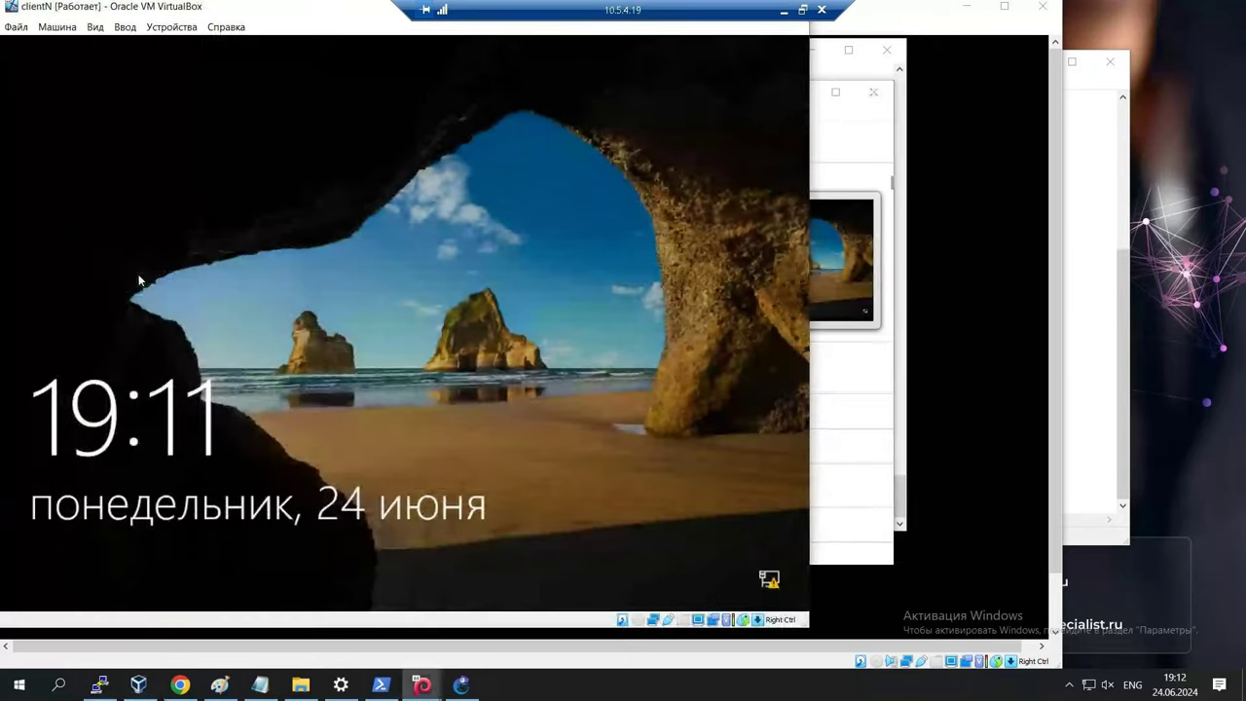
pyautogui.click(304, 214)
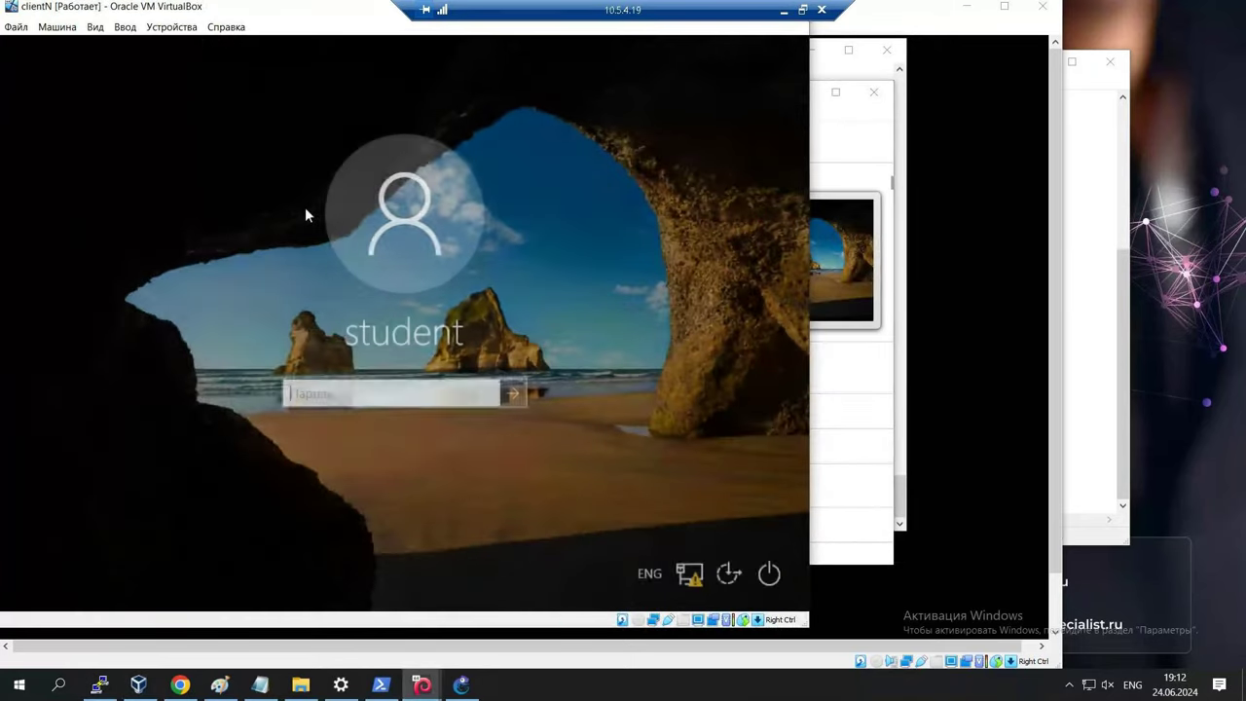
pyautogui.write('Pa$$w0rd')
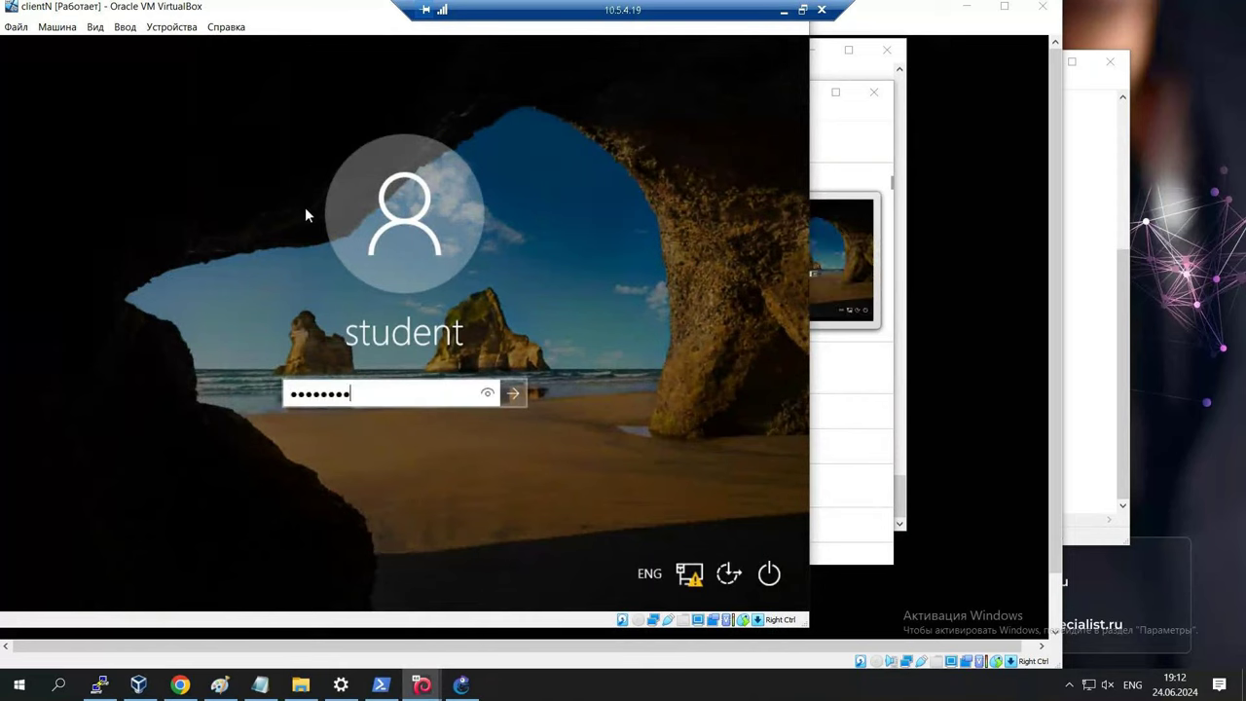
pyautogui.press('Return')
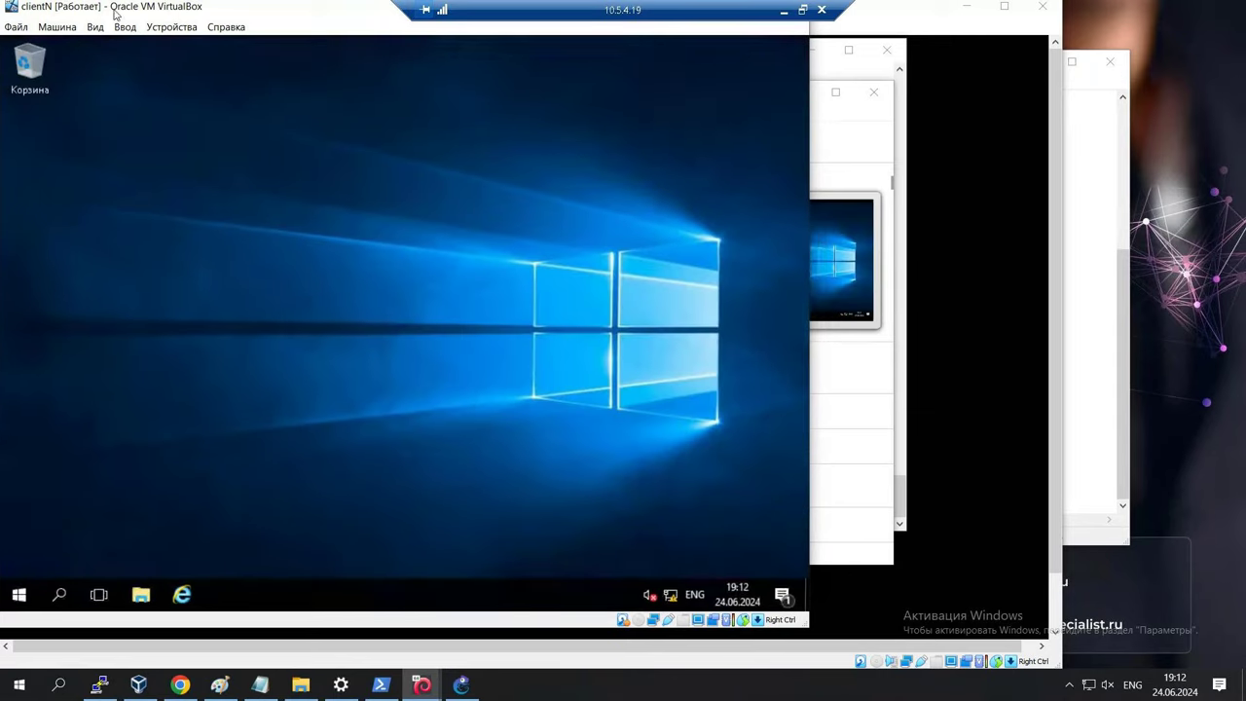
pyautogui.moveTo(115, 14); pyautogui.dragTo(259, 24)
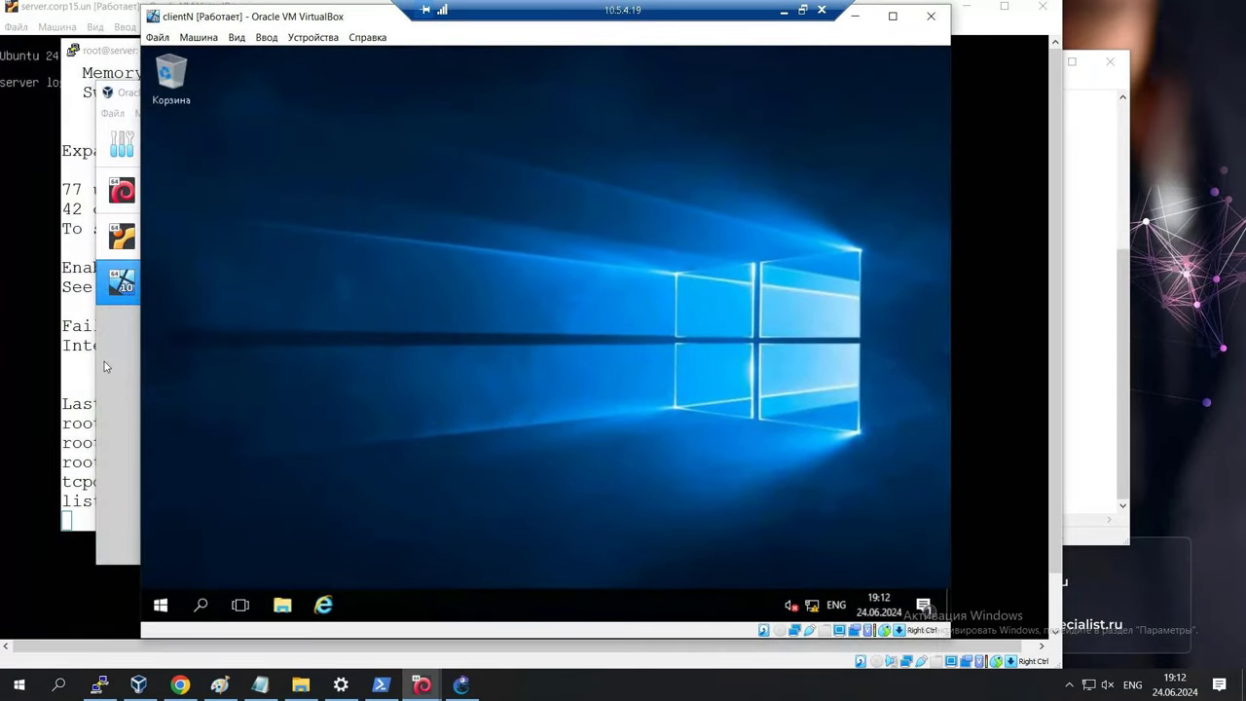
# Step: Launch Командная строка on clientN from the Win+X menu
pyautogui.rightClick(160, 604)
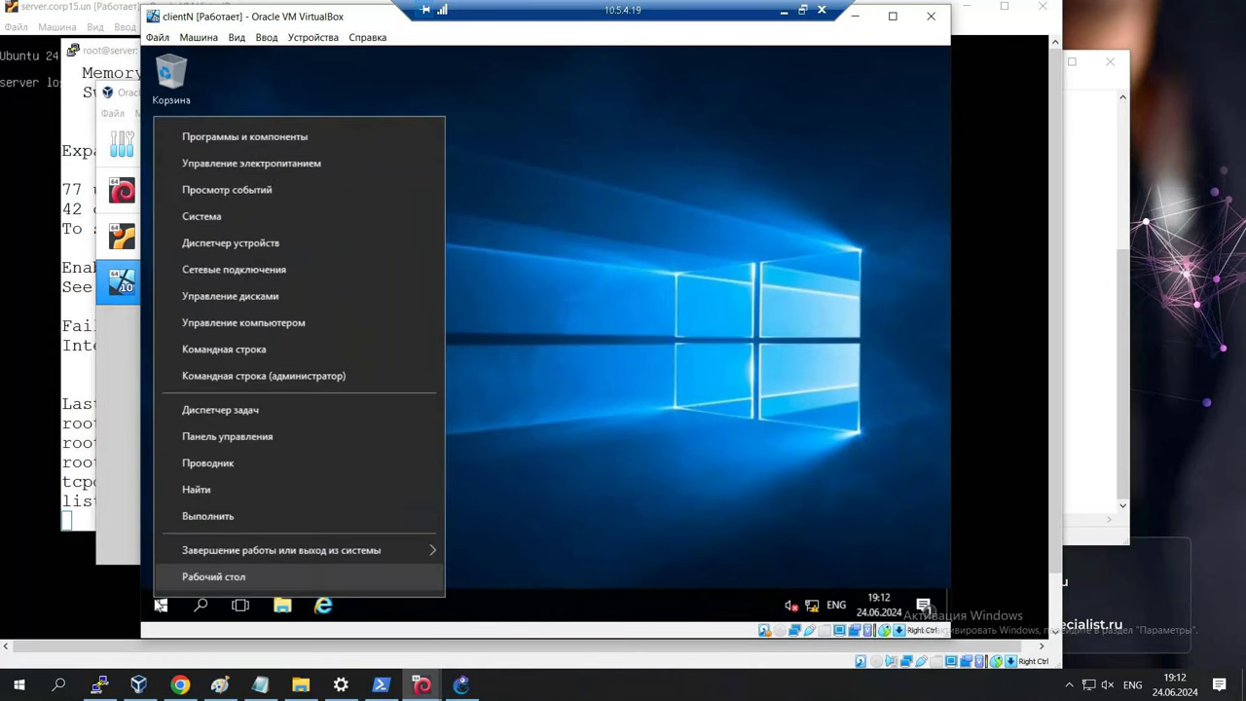
pyautogui.click(234, 347)
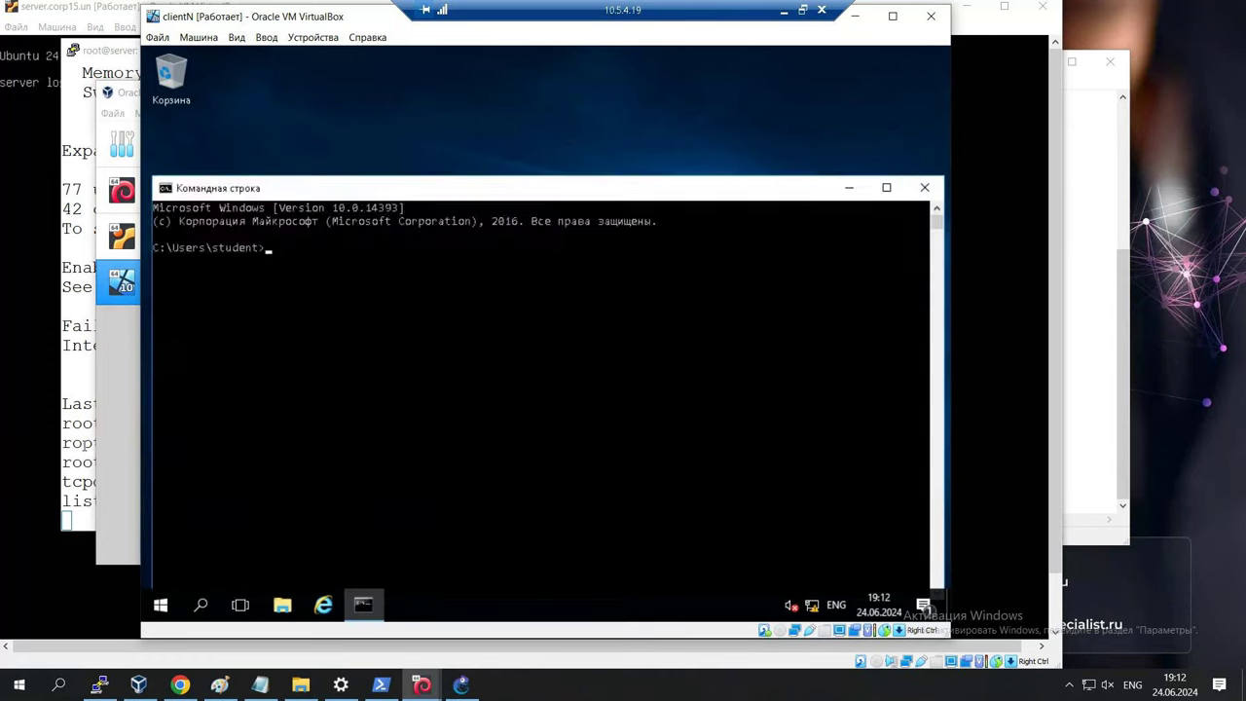
pyautogui.click(85, 444)
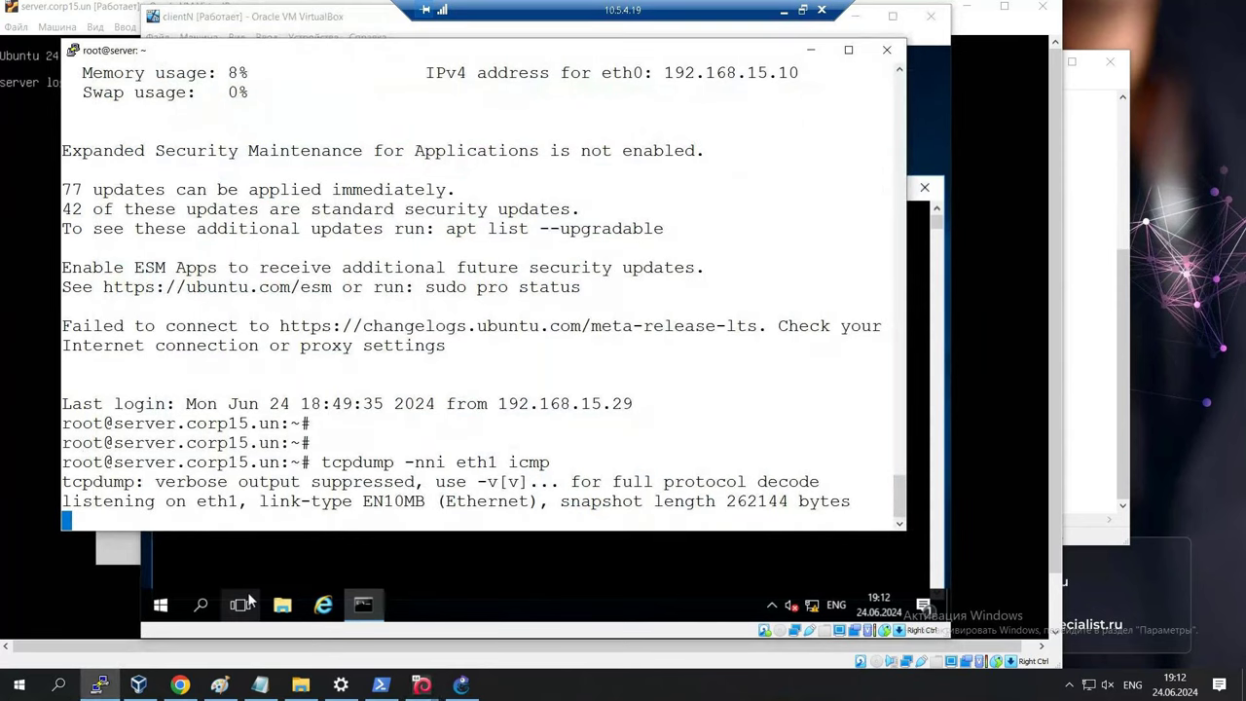
pyautogui.click(360, 608)
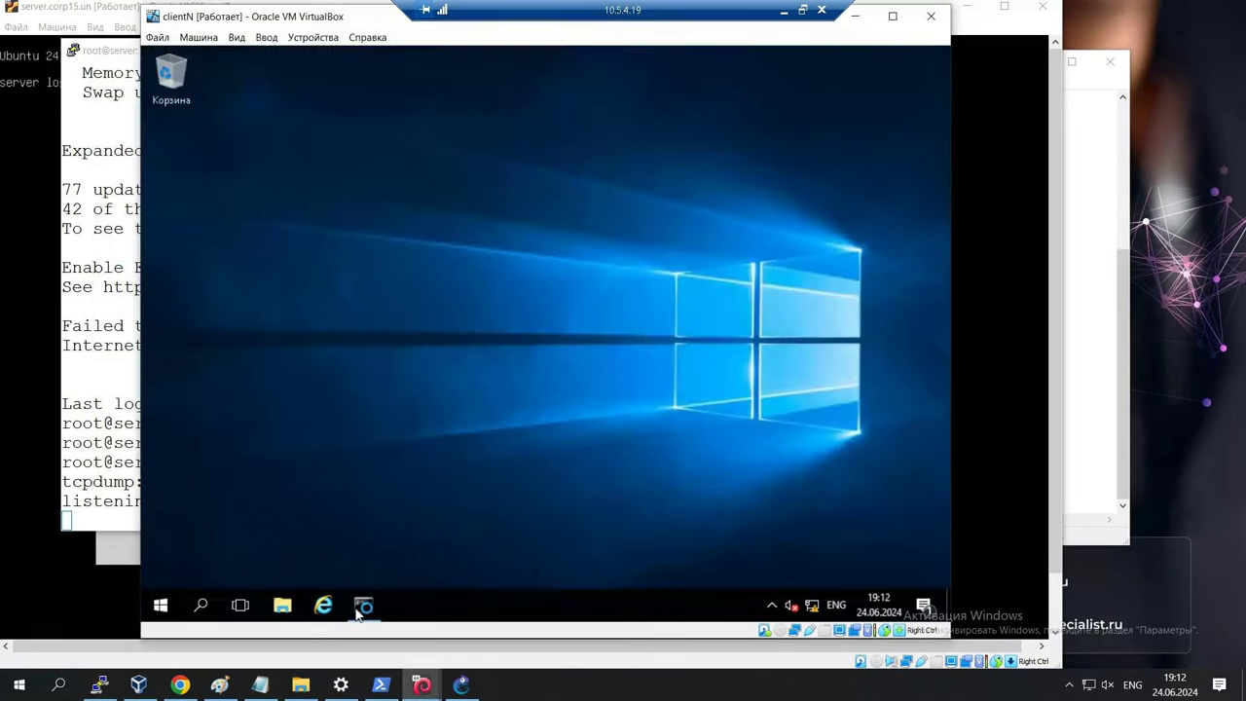
# Step: Ping ya.ru repeatedly from the client's Command Prompt until replies from 77.88.55.242 arrive
pyautogui.click(364, 610)
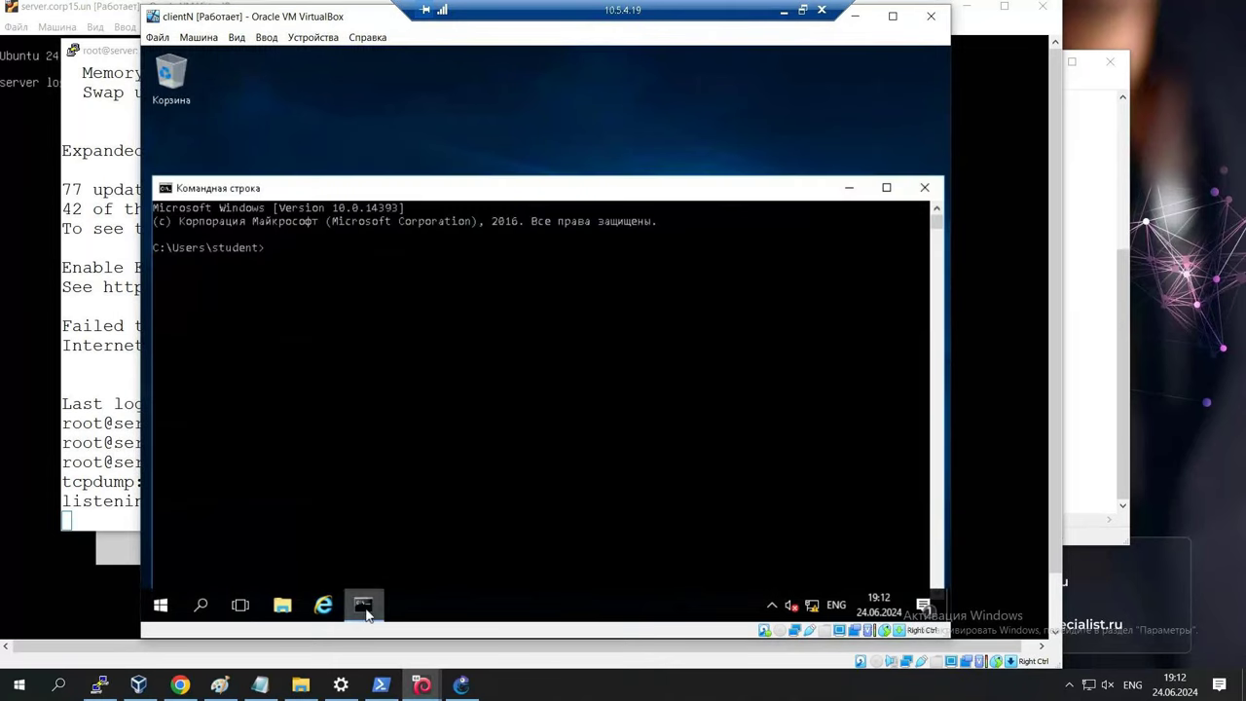
pyautogui.moveTo(483, 196); pyautogui.dragTo(493, 136)
pyautogui.write('ping')
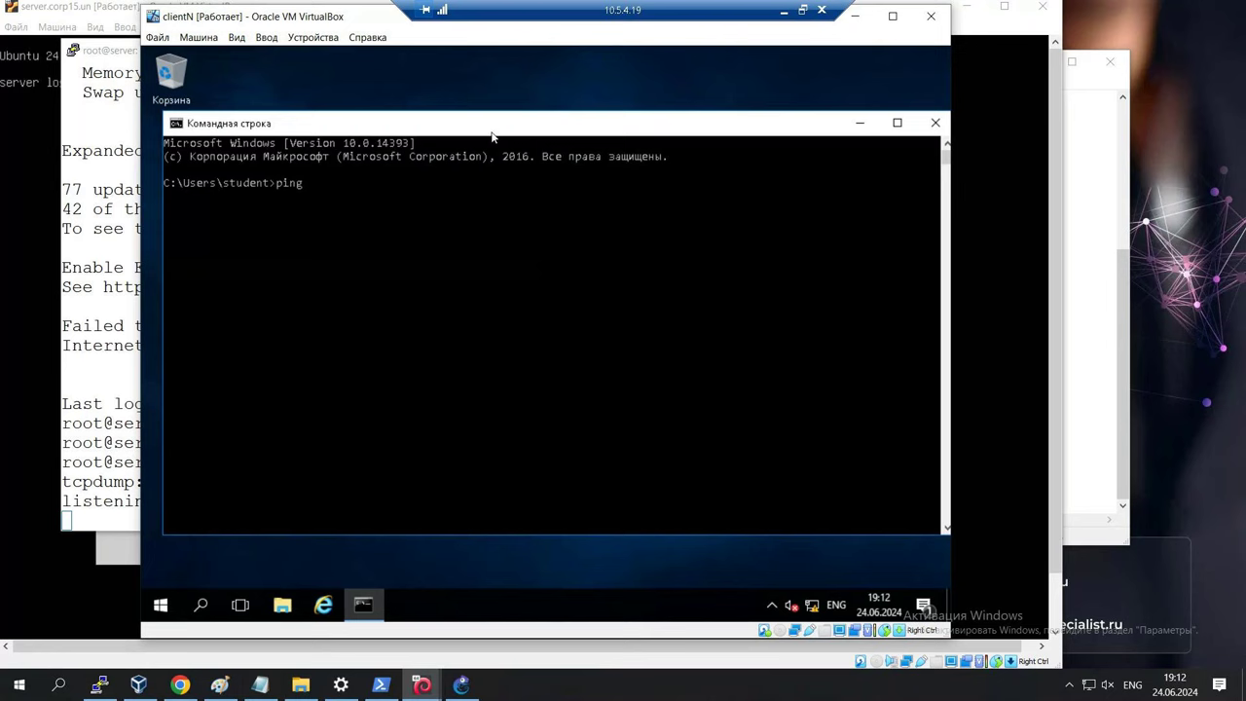
pyautogui.write(' ya.ru')
pyautogui.press('Return')
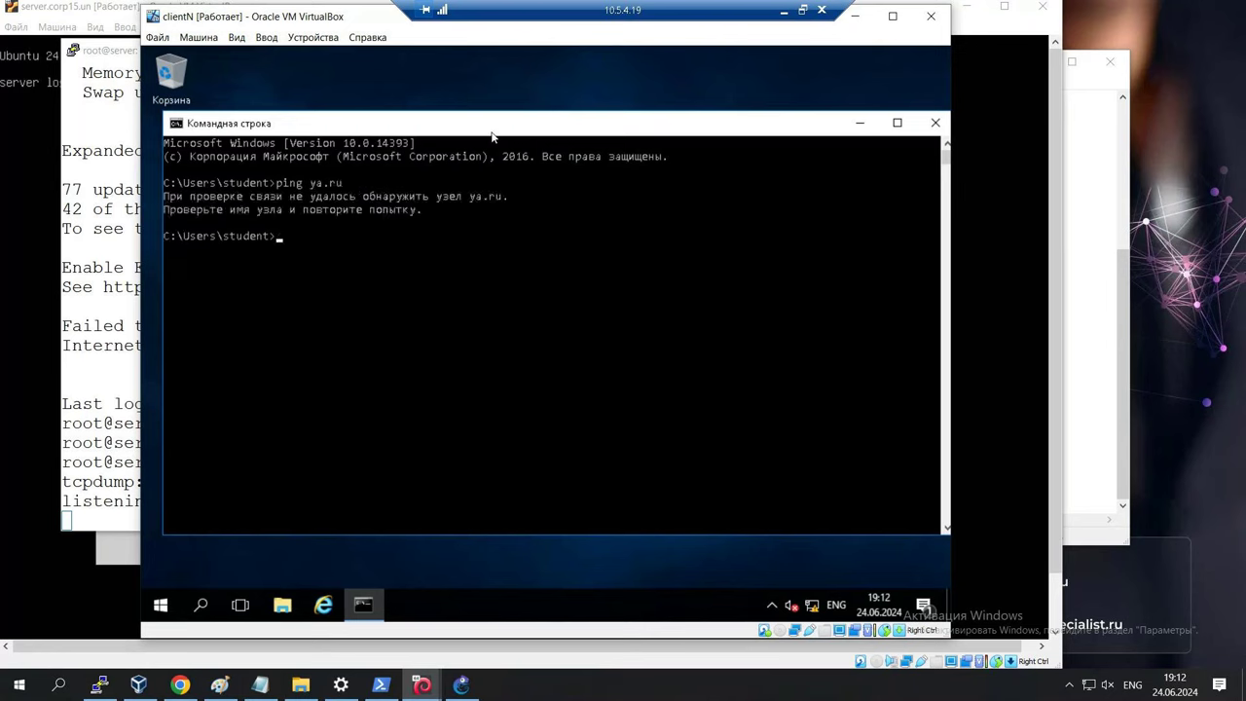
pyautogui.press('Up')
pyautogui.press('Return')
pyautogui.press('Up')
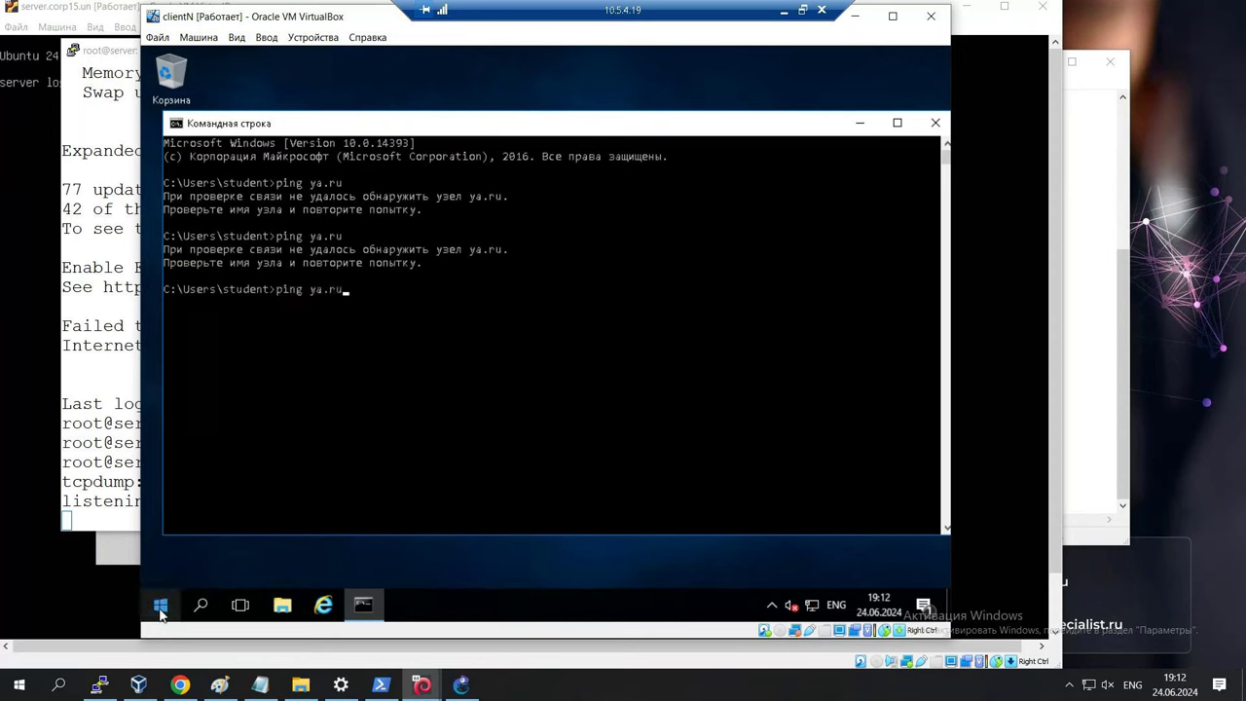
pyautogui.moveTo(141, 638); pyautogui.dragTo(185, 534)
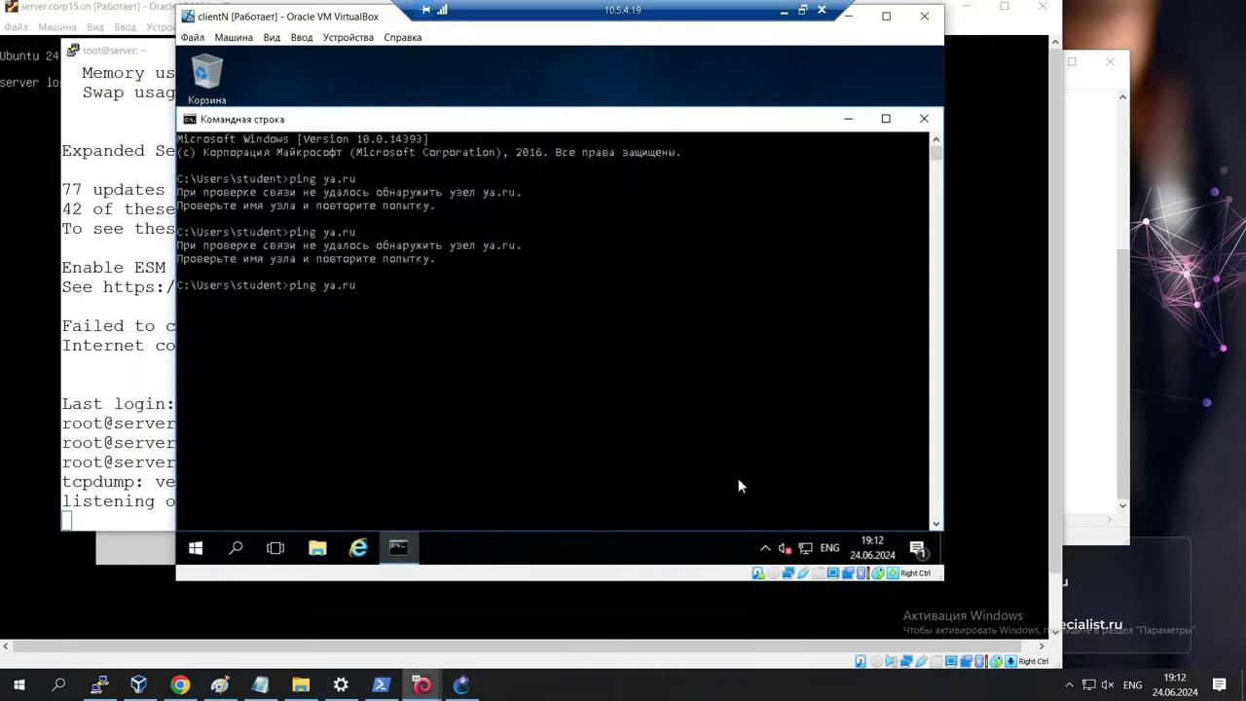
pyautogui.click(684, 436)
pyautogui.press('Return')
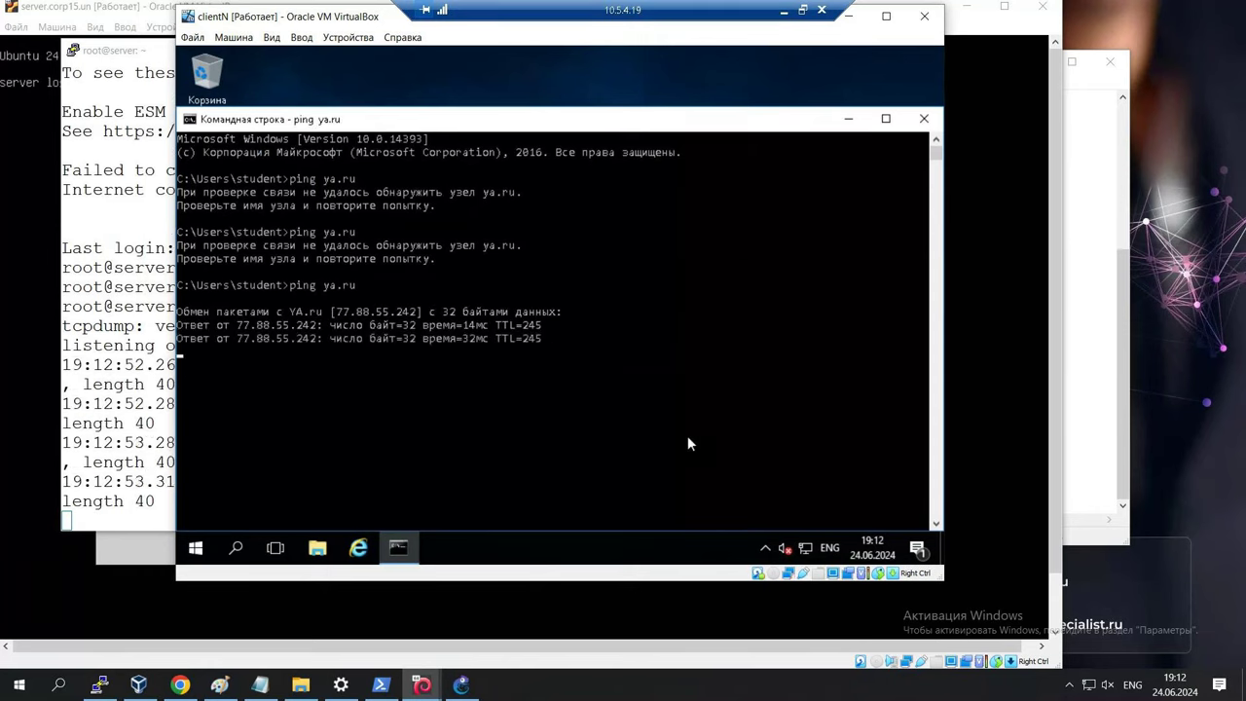
# Step: Stop the server's tcpdump capture after it records 8 ICMP packets
pyautogui.click(120, 439)
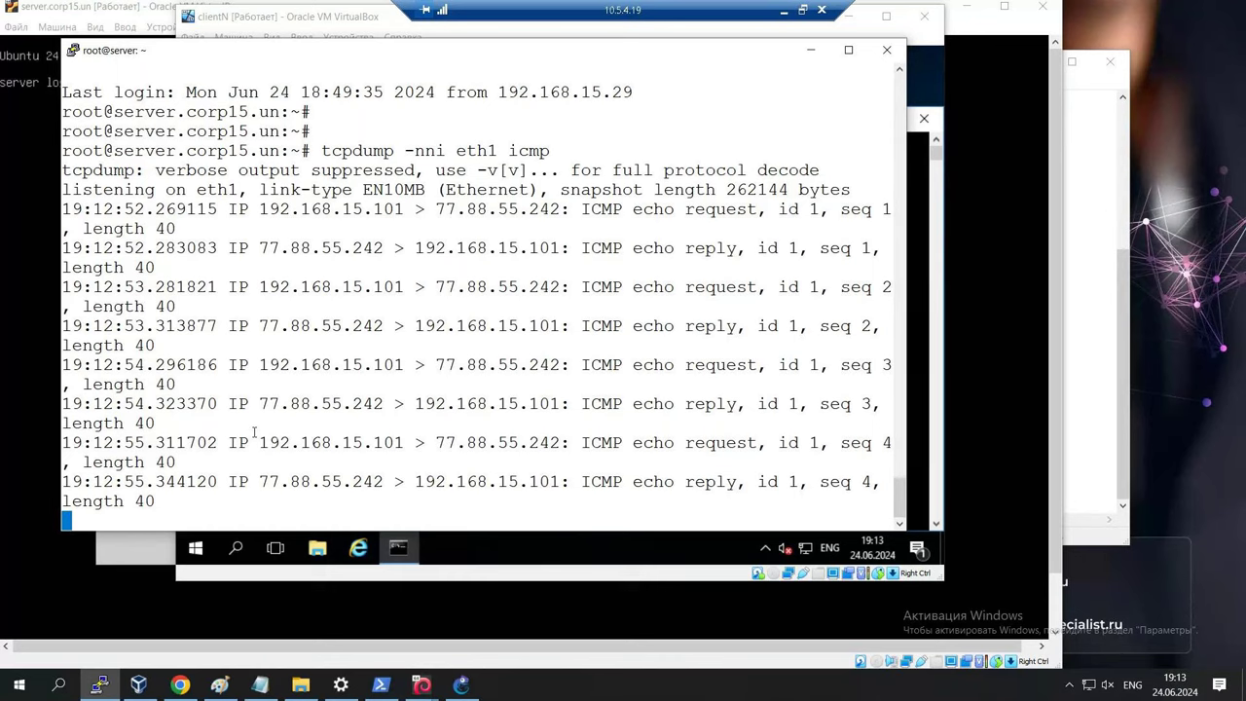
pyautogui.hotkey('ctrl', 'c')
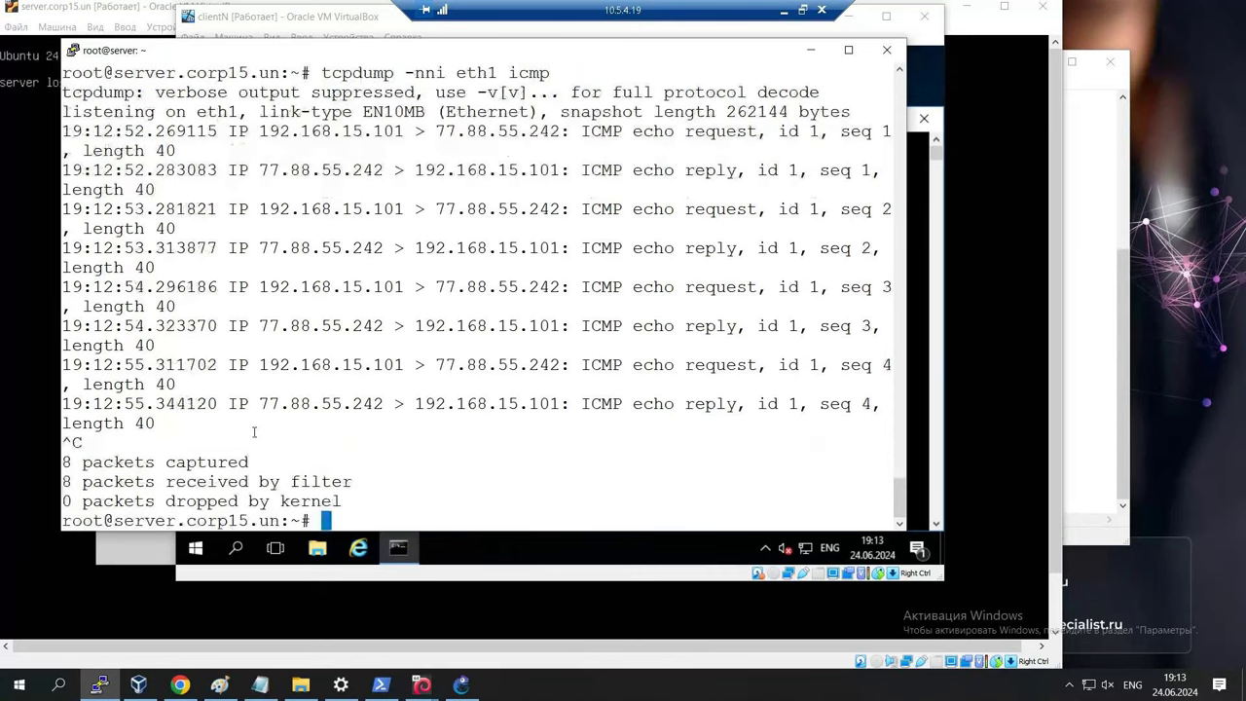
pyautogui.click(180, 685)
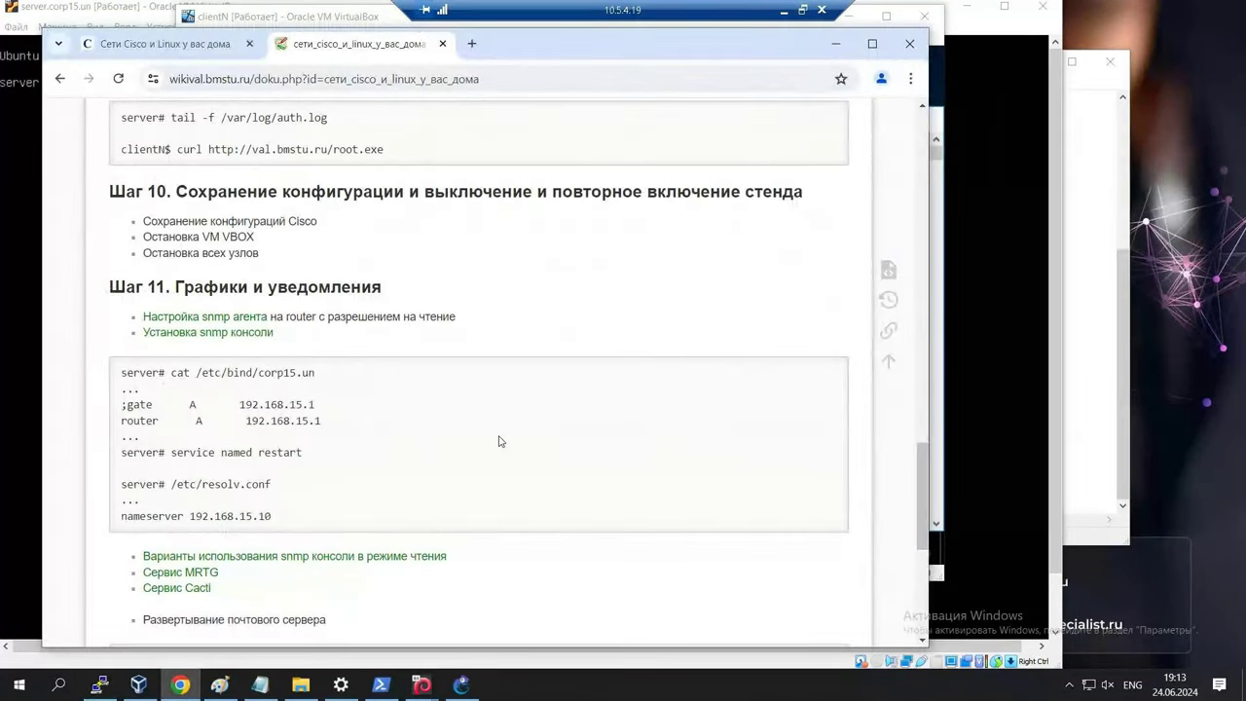
# Step: Scroll the wiki to Шаг 11 and open the 'Настройка snmp агента' link in a new tab
pyautogui.scroll(2, 520, 370)
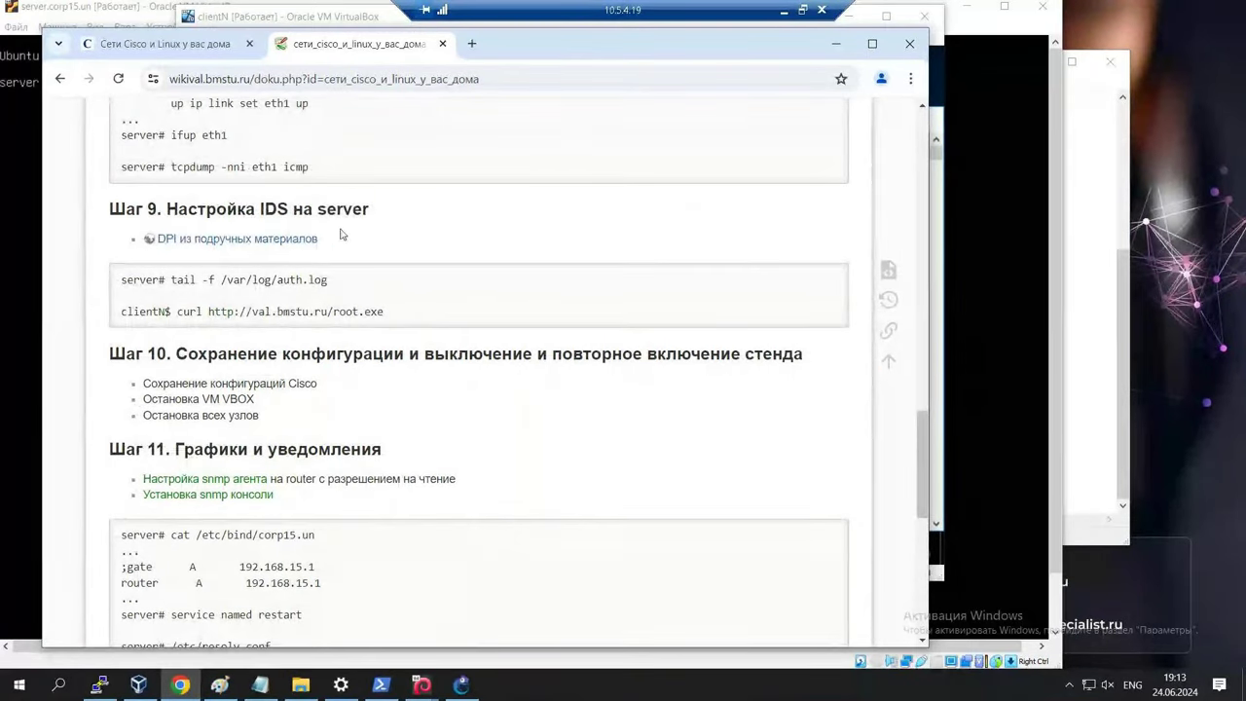
pyautogui.moveTo(336, 239); pyautogui.dragTo(152, 232)
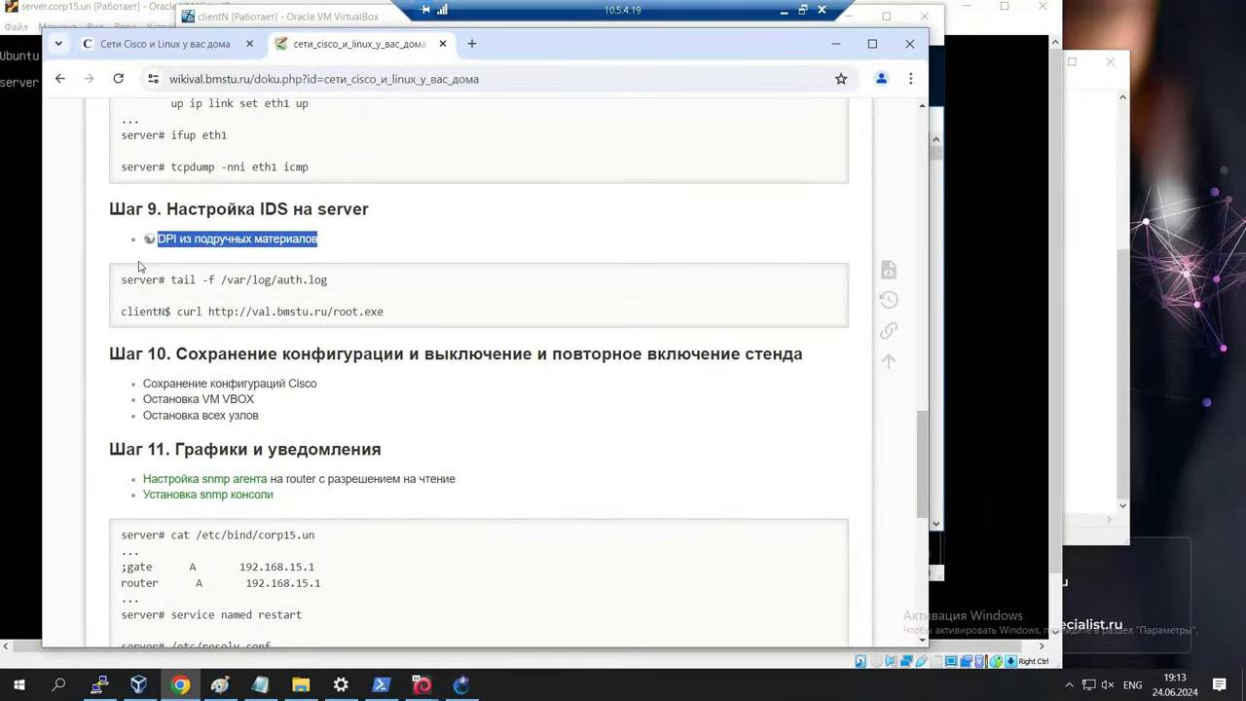
pyautogui.click(508, 249)
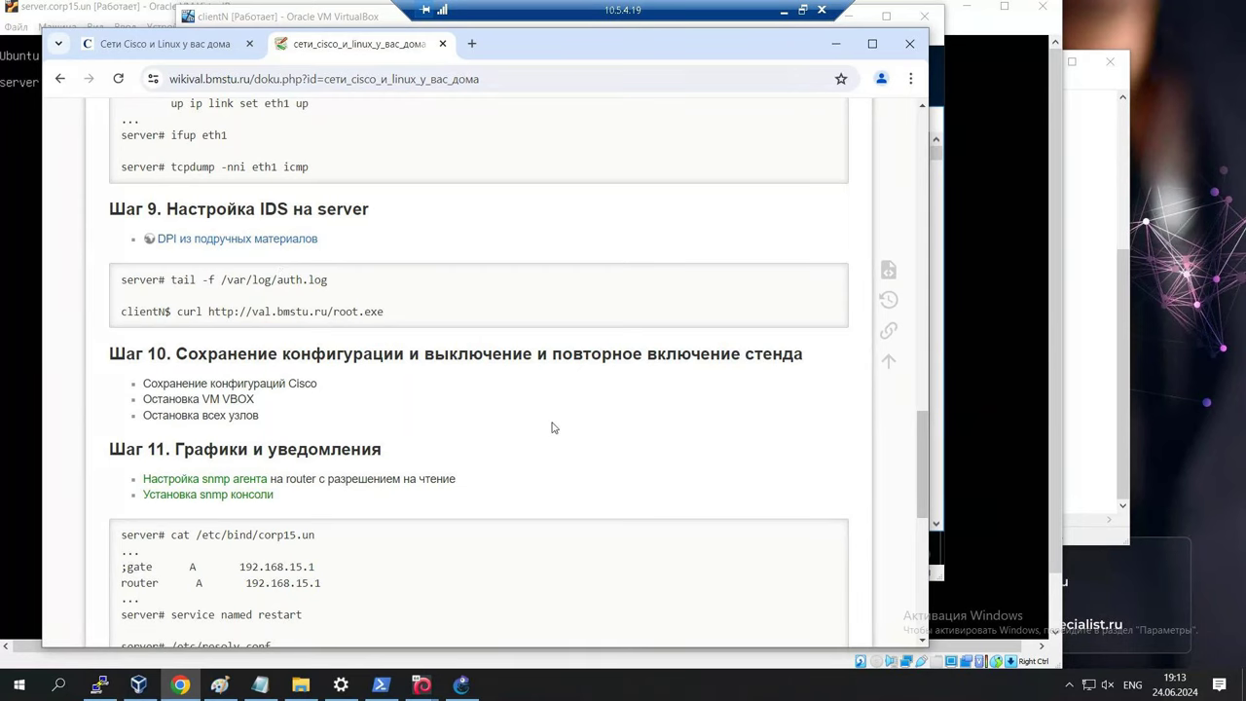
pyautogui.scroll(-2, 552, 428)
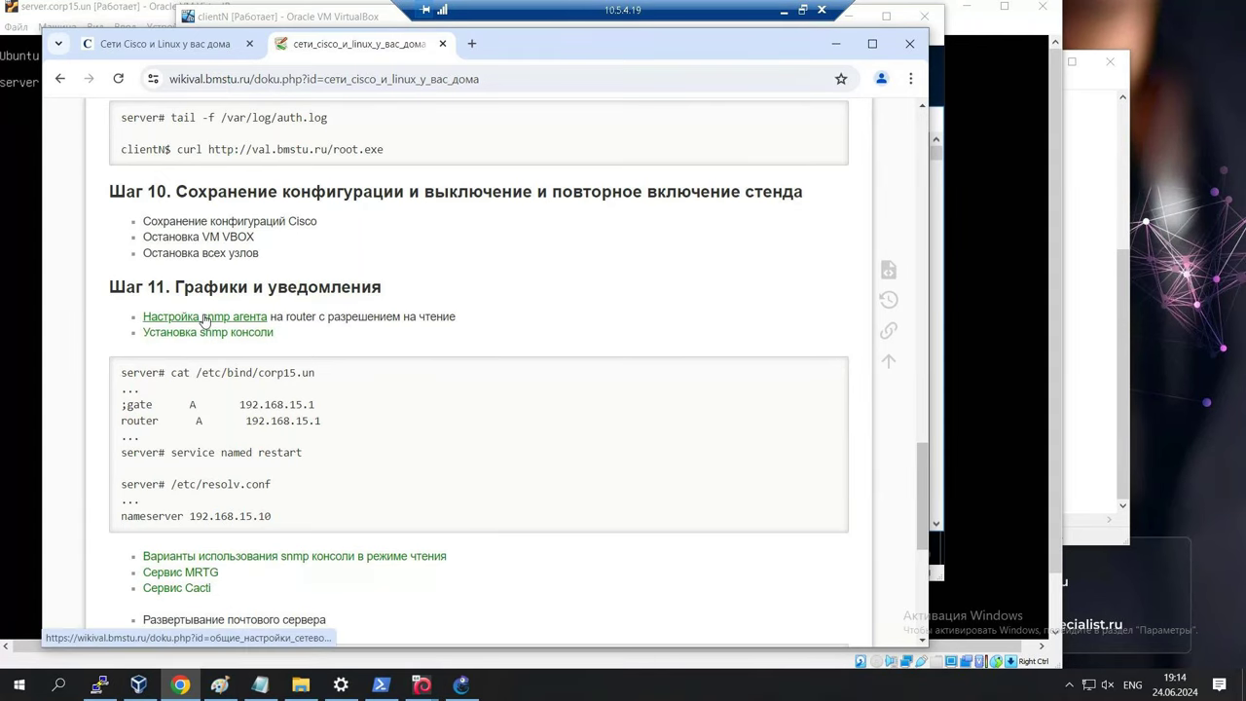
pyautogui.middleClick(204, 317)
# Step: Copy 'snmp-server community public RO' from the SNMP agent page and return to the server terminal
pyautogui.click(519, 45)
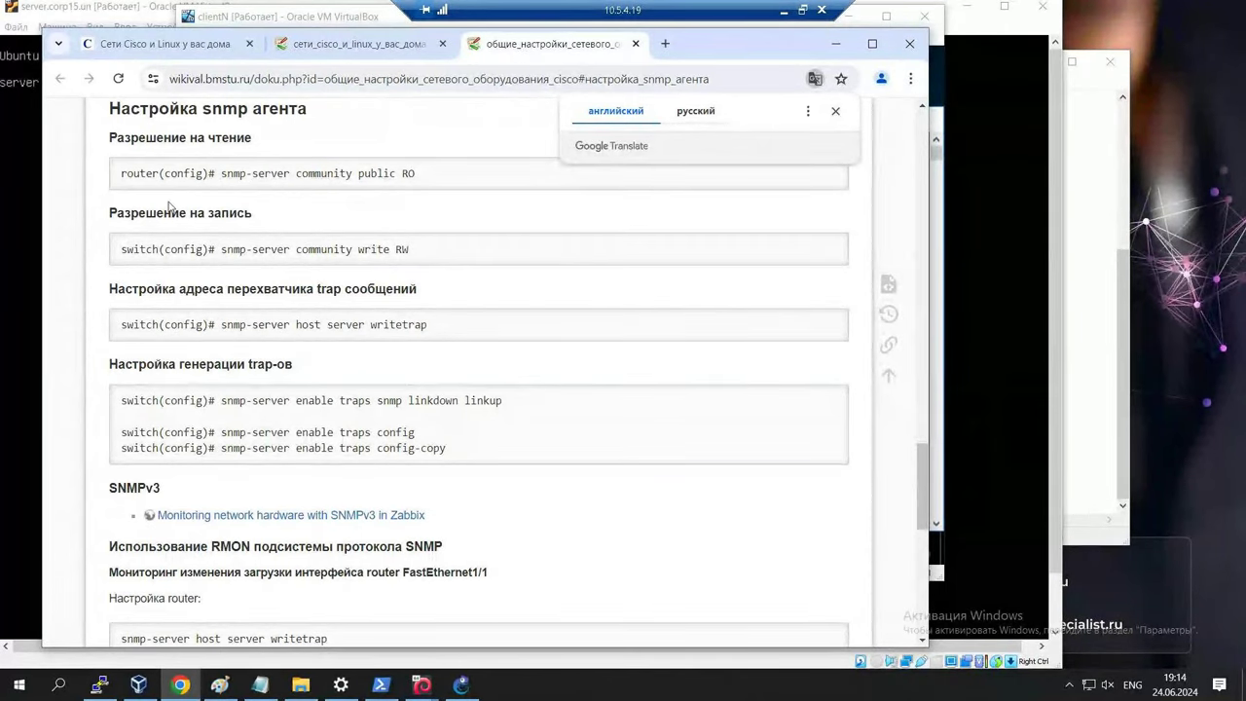
pyautogui.moveTo(221, 174); pyautogui.dragTo(424, 177)
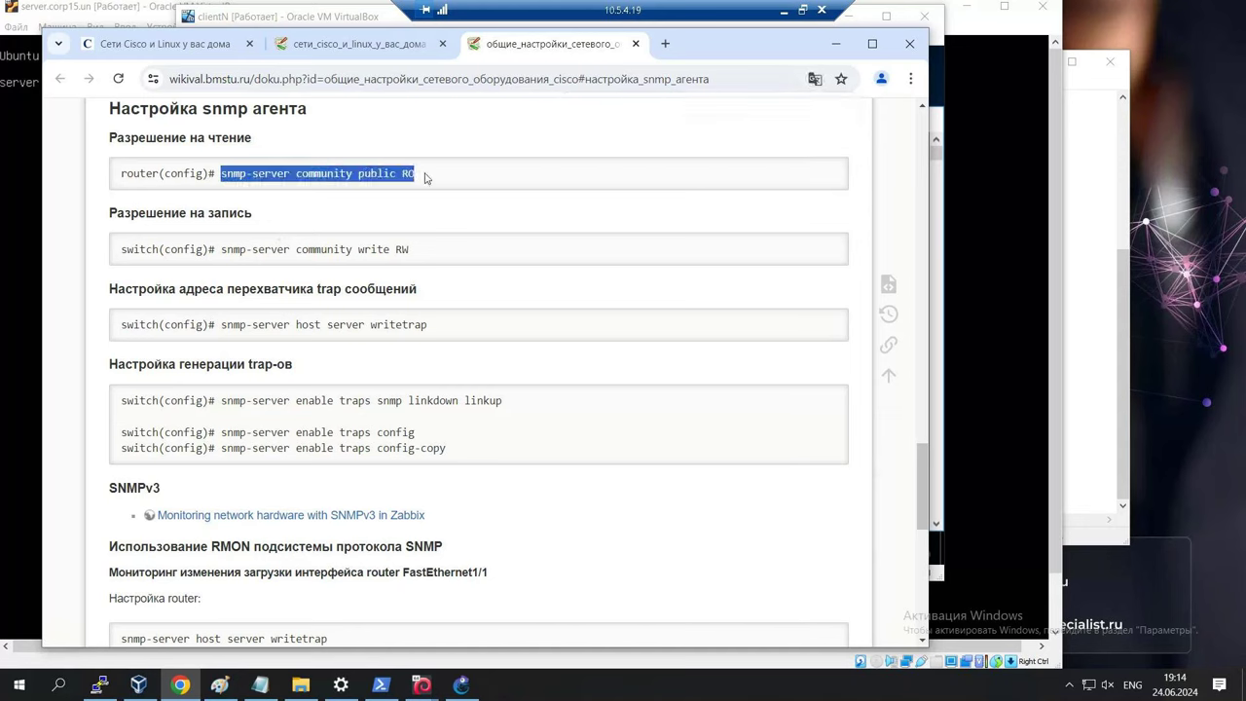
pyautogui.moveTo(102, 689)
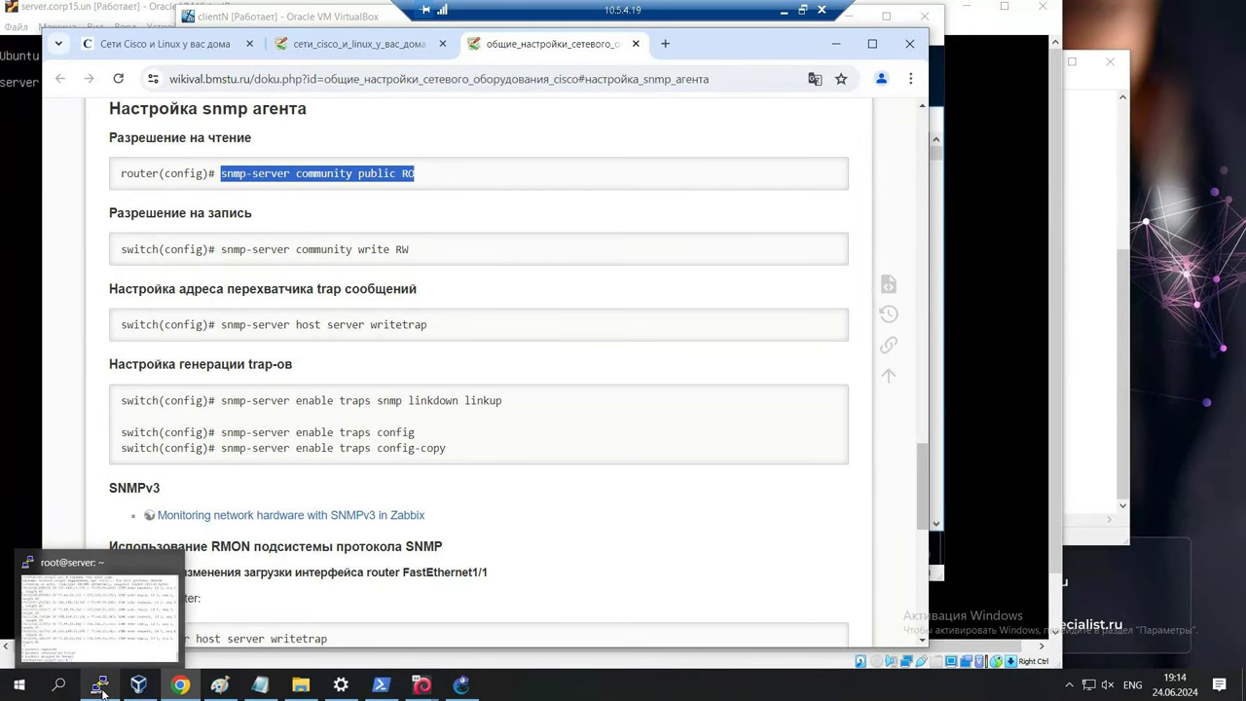
pyautogui.click(103, 692)
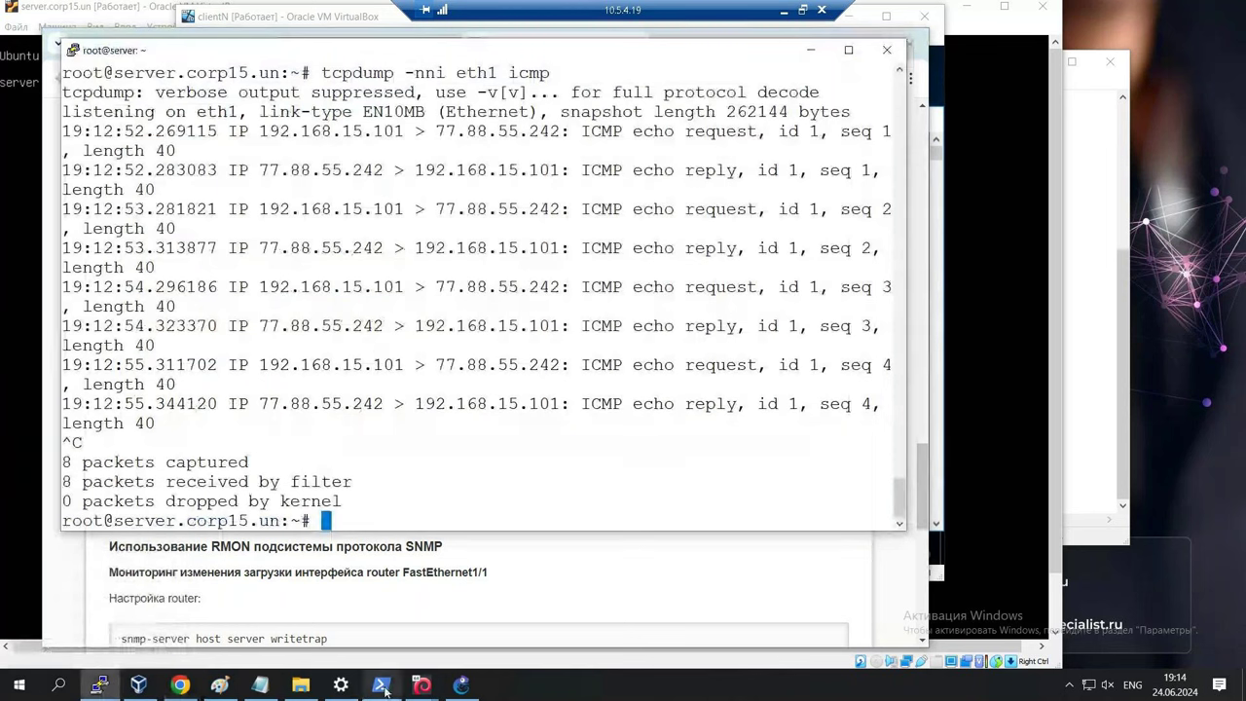
# Step: On the router console, add 'snmp-server community public RO' in conf t mode, then exit with Ctrl+Z
pyautogui.click(461, 684)
pyautogui.doubleClick(376, 219)
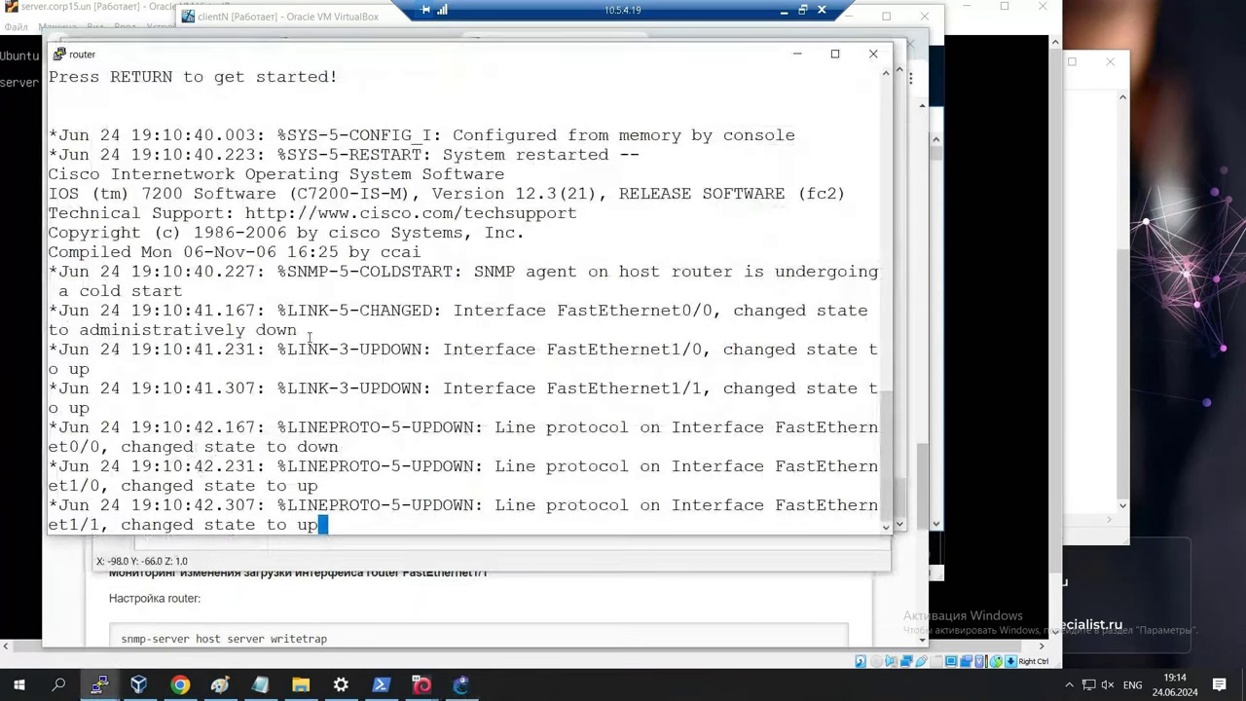
pyautogui.press('Return')
pyautogui.press('Return')
pyautogui.press('Return')
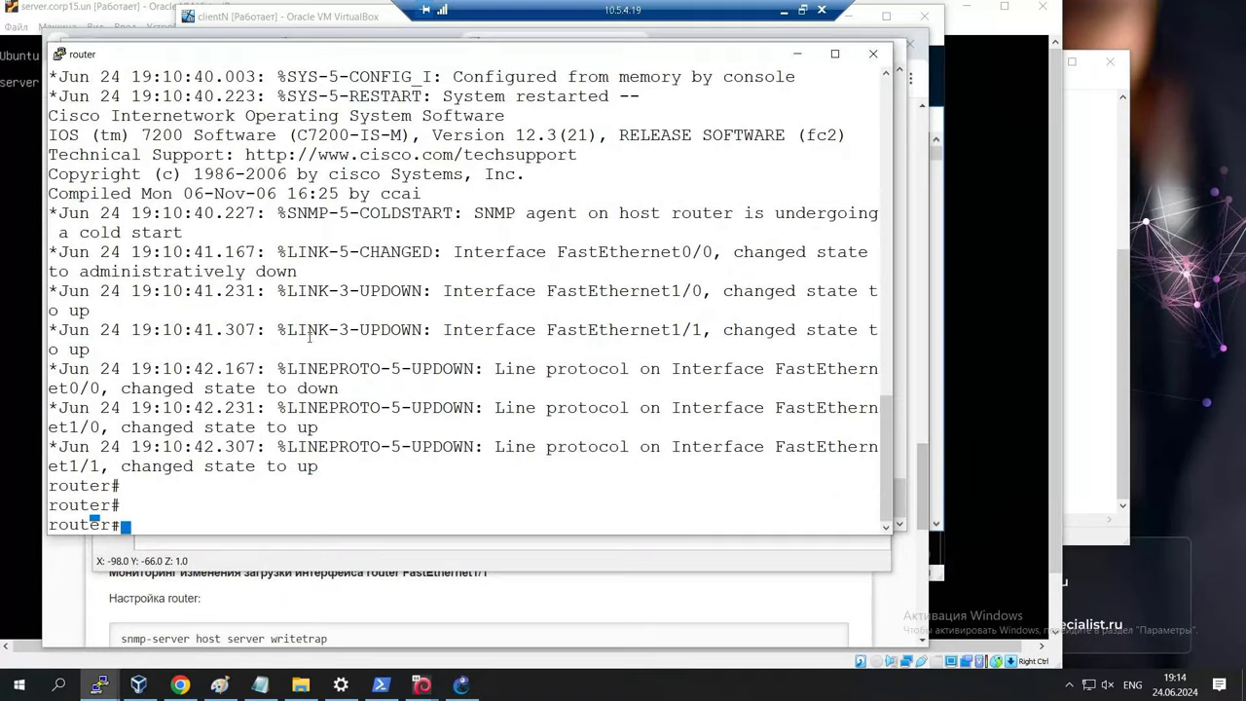
pyautogui.write('conf t')
pyautogui.press('Return')
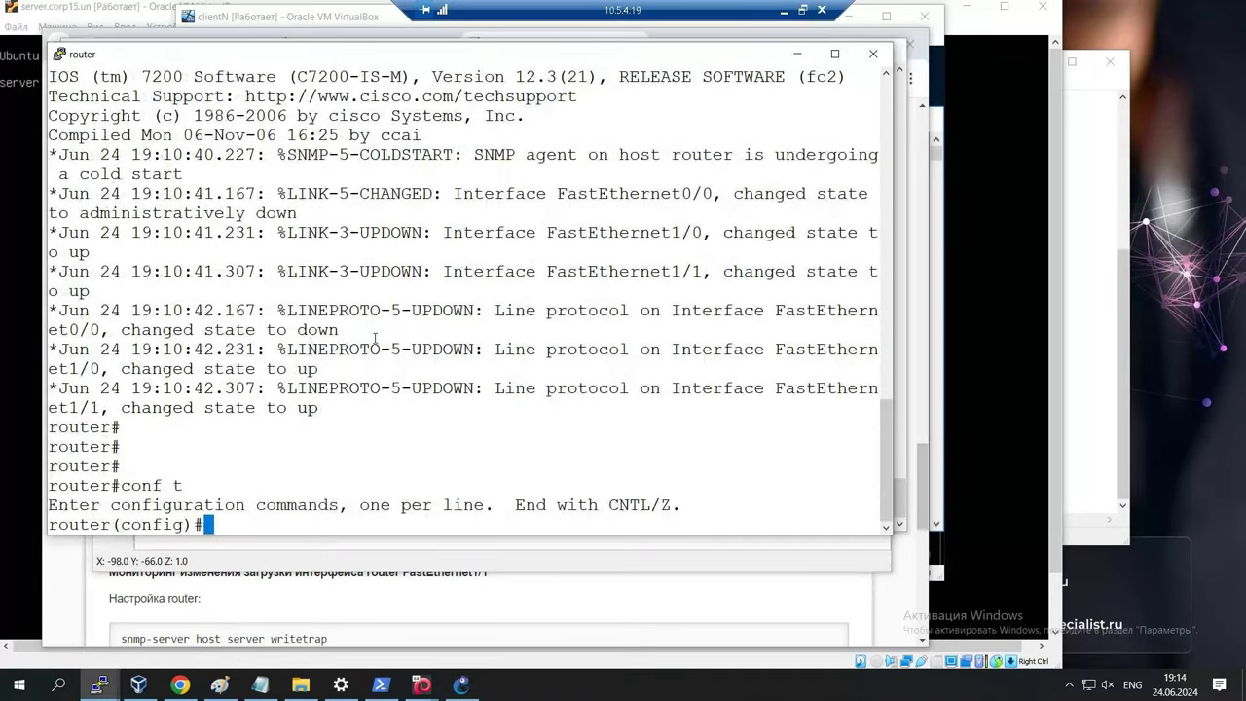
pyautogui.write('snmp-server community public RO')
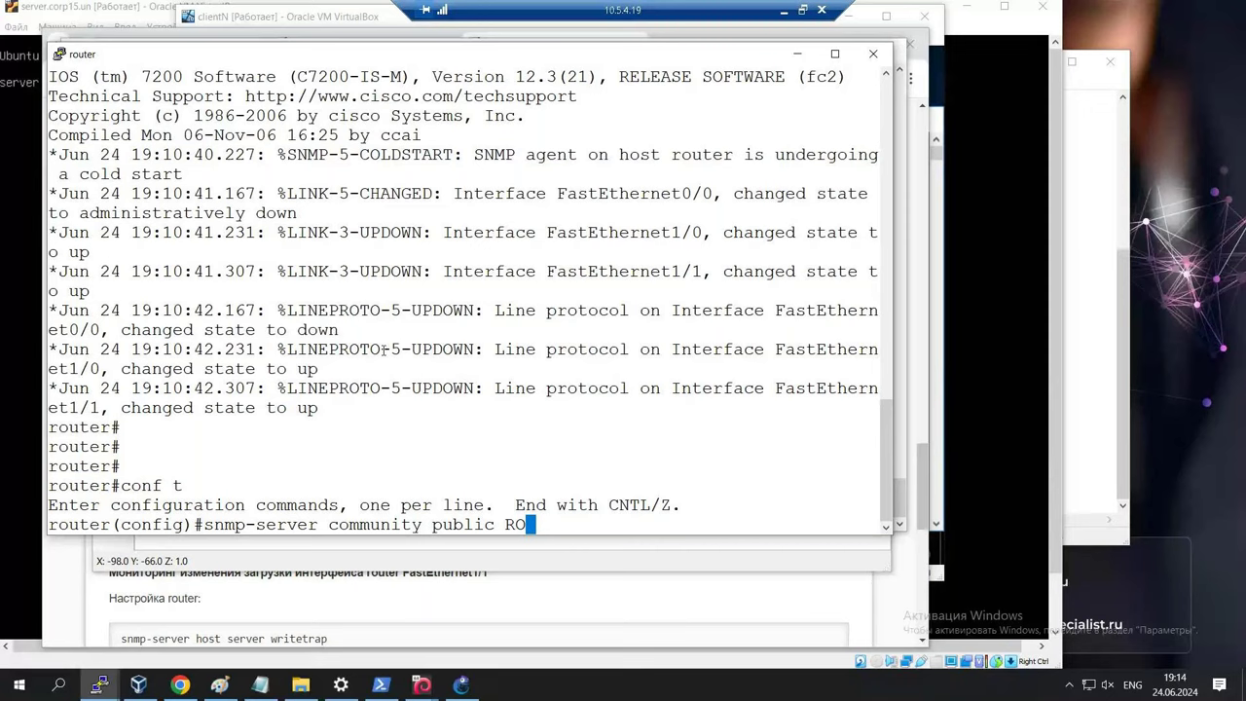
pyautogui.press('Return')
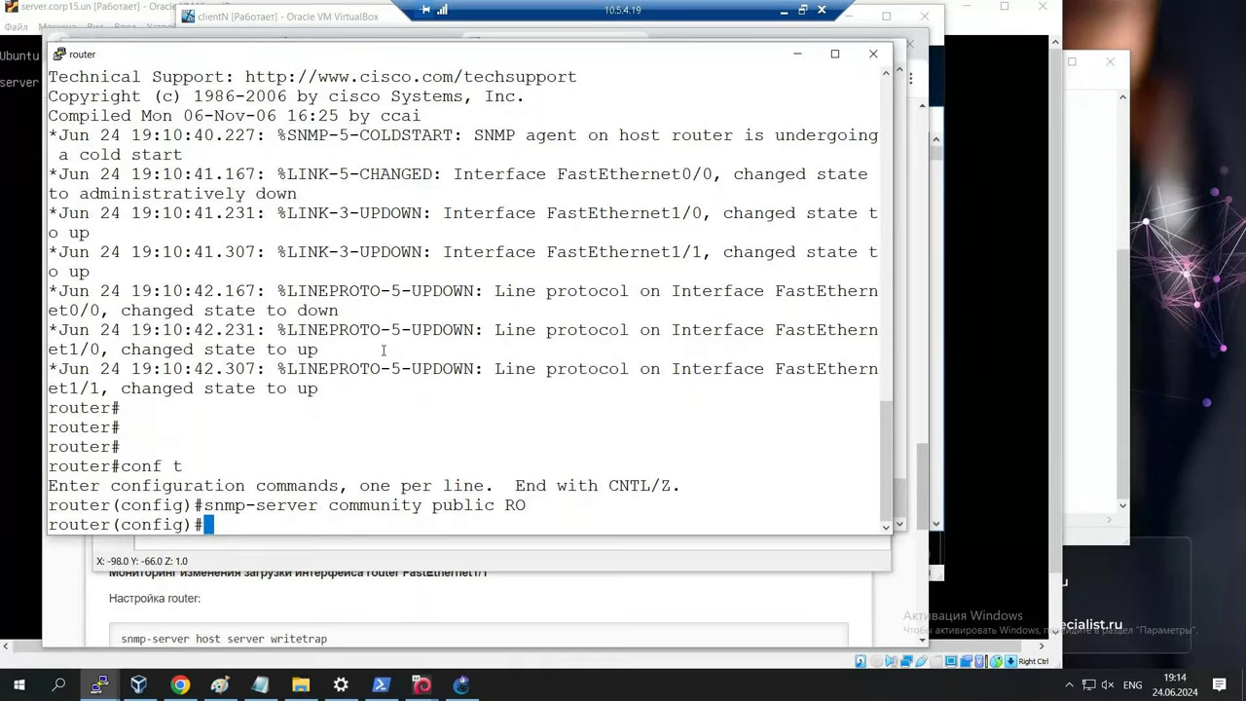
pyautogui.hotkey('ctrl', 'z')
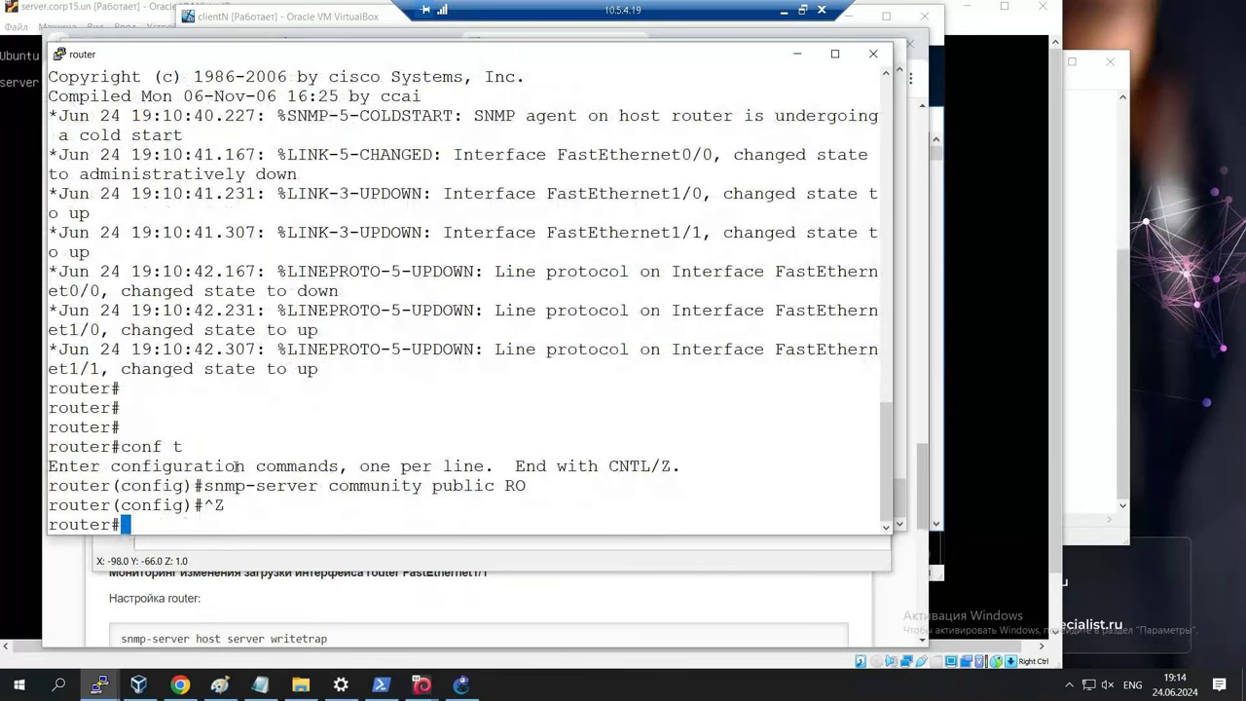
pyautogui.press('Return')
pyautogui.press('Return')
pyautogui.press('Return')
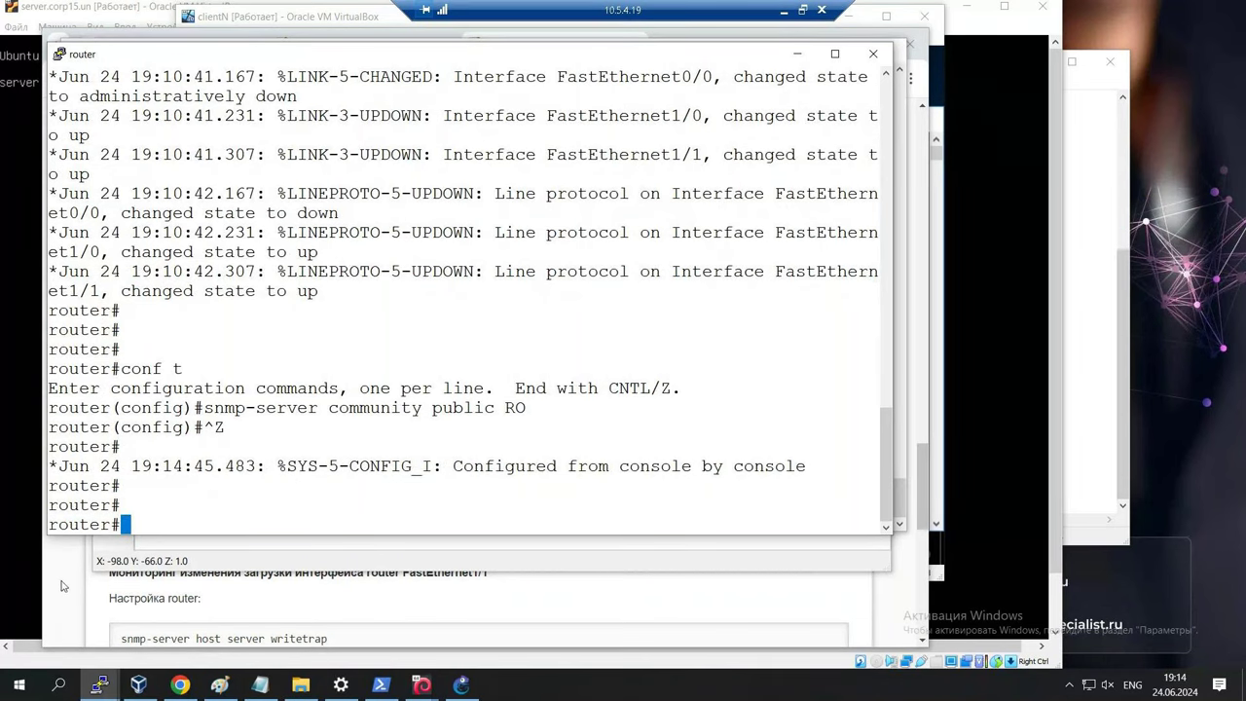
# Step: Replace the SNMP agent tab with the 'Установка snmp консоли' page and copy its apt install snmp snmp-mibs-downloader line
pyautogui.click(63, 585)
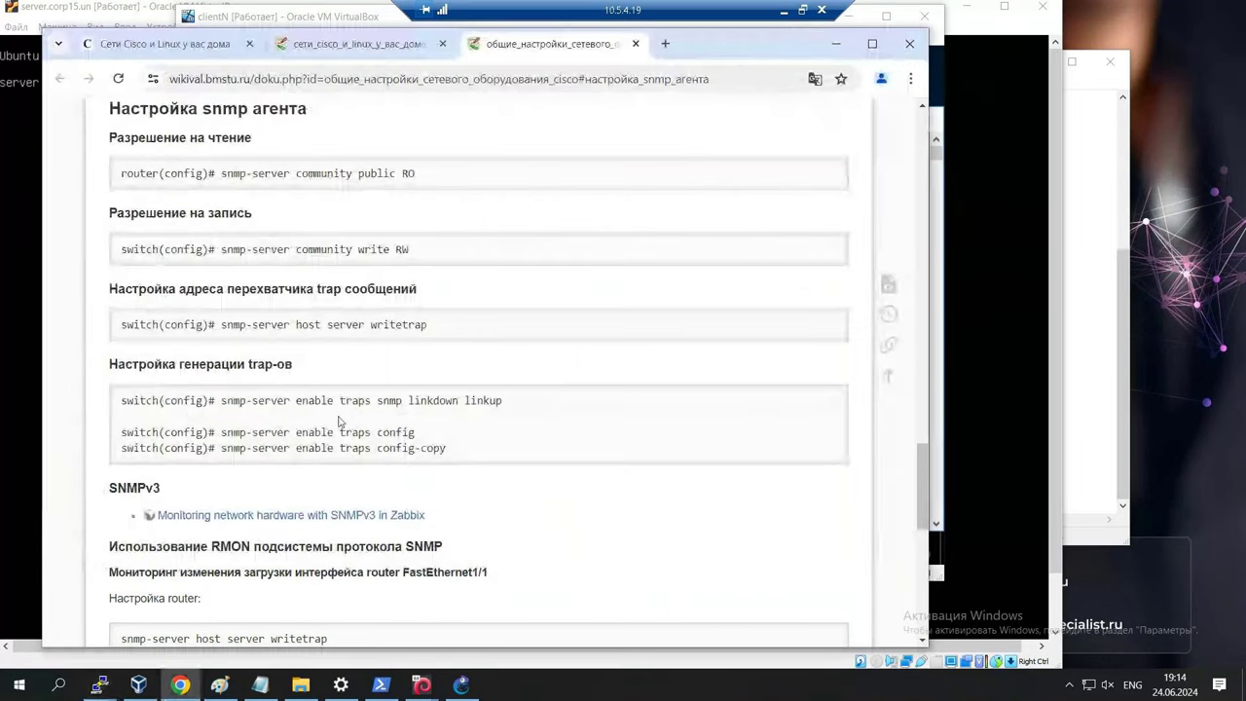
pyautogui.hotkey('ctrl', 'w')
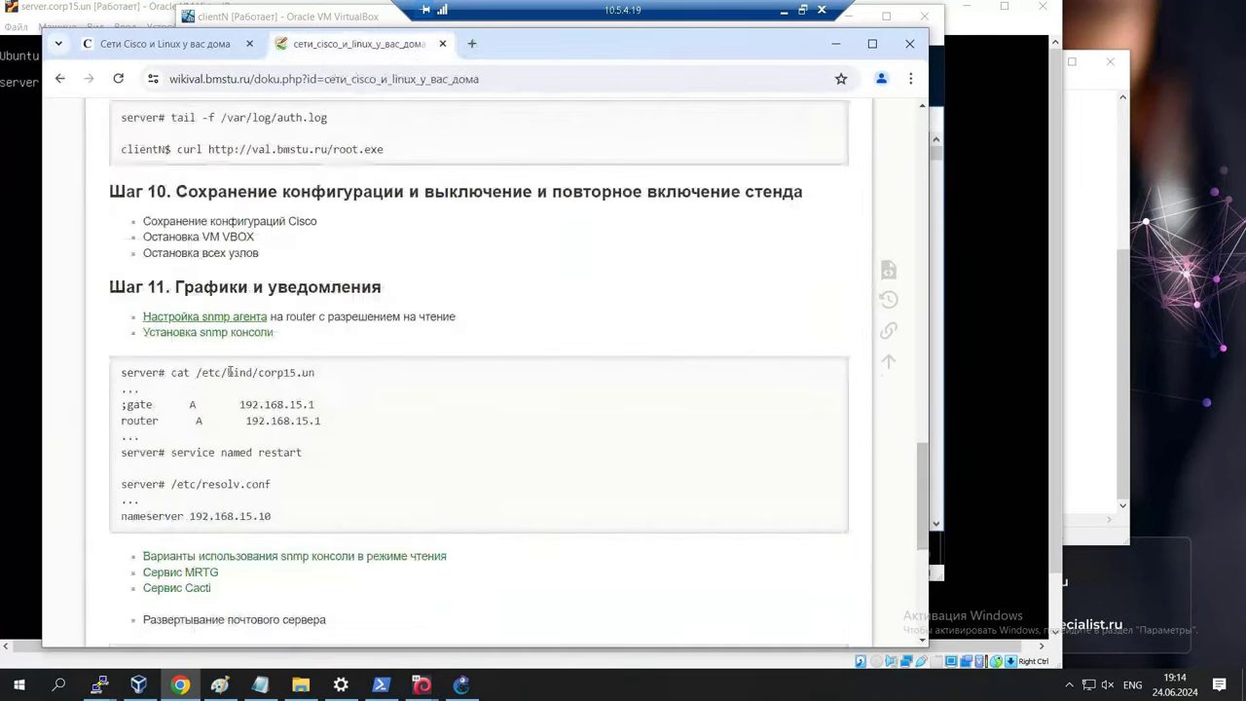
pyautogui.rightClick(238, 334)
pyautogui.click(292, 353)
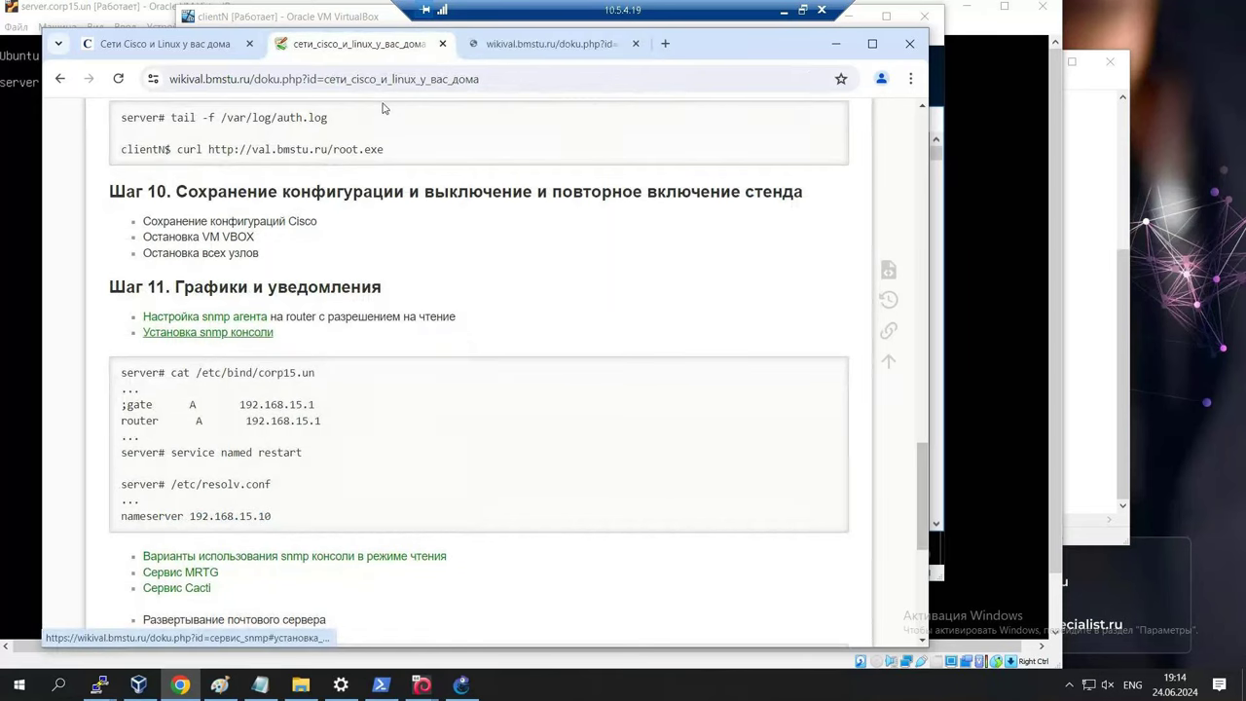
pyautogui.click(506, 43)
pyautogui.moveTo(170, 166); pyautogui.dragTo(421, 174)
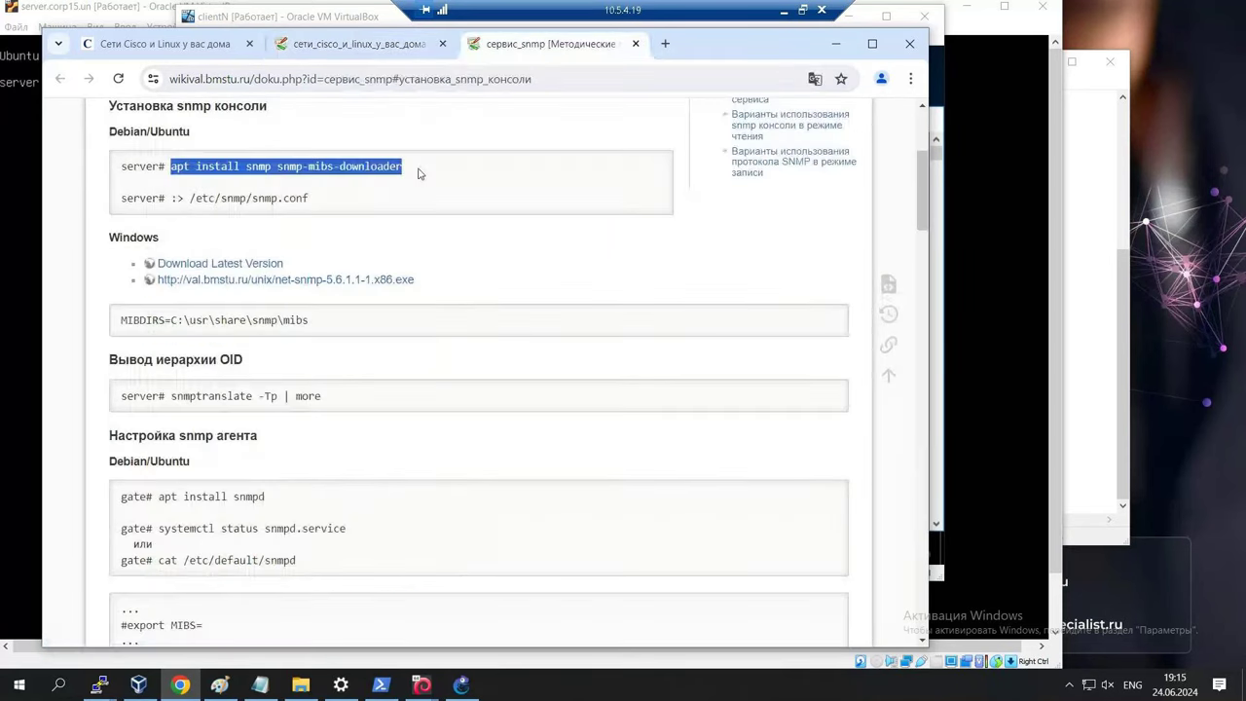
# Step: Bring the server's root PuTTY session to the front
pyautogui.click(109, 687)
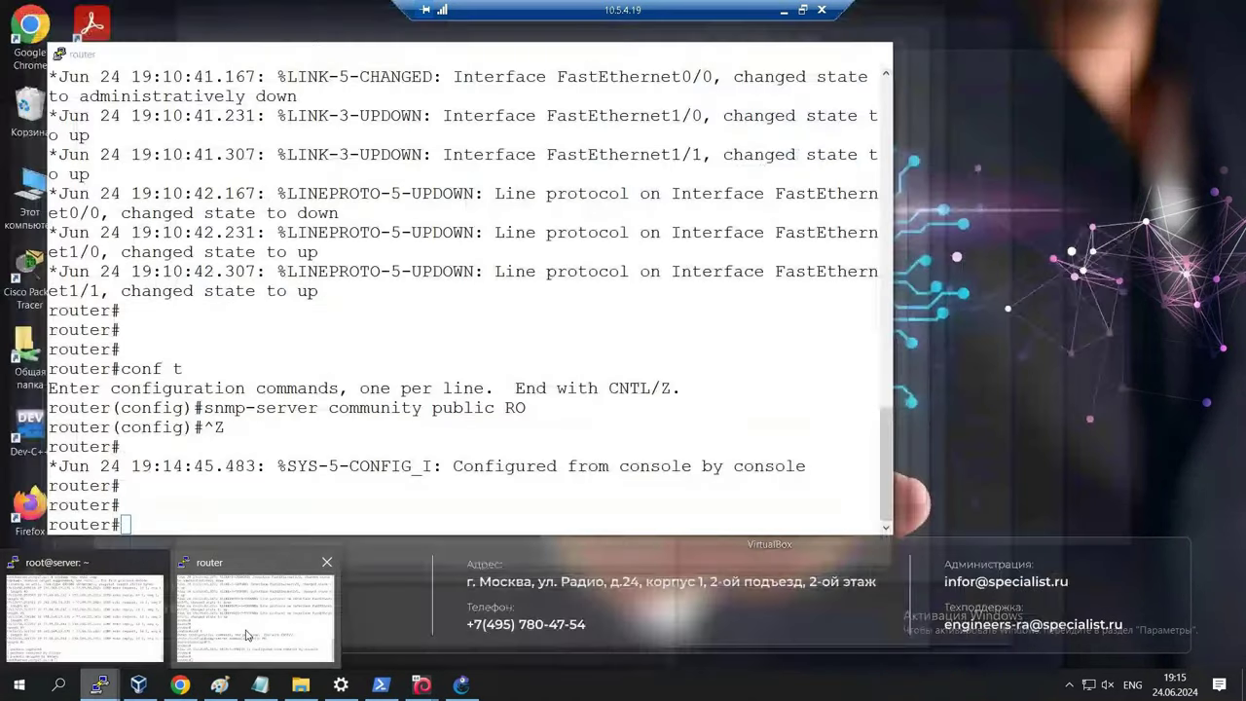
pyautogui.click(246, 635)
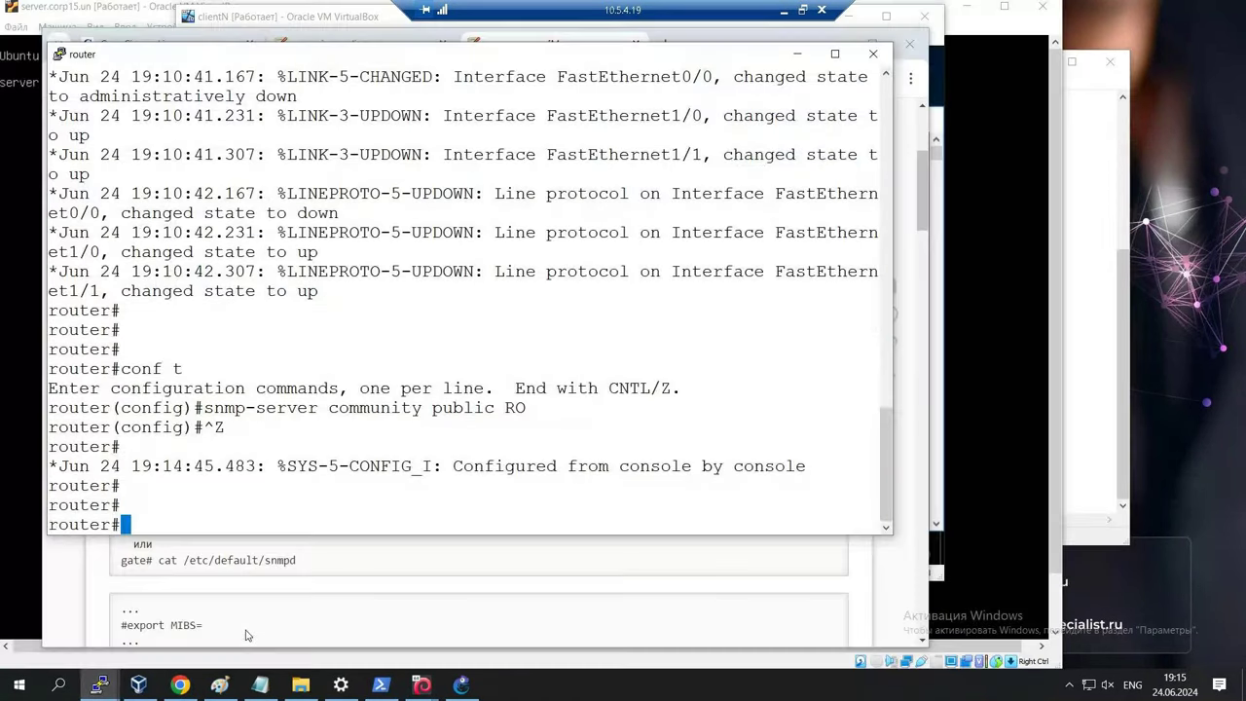
pyautogui.click(100, 685)
pyautogui.click(107, 641)
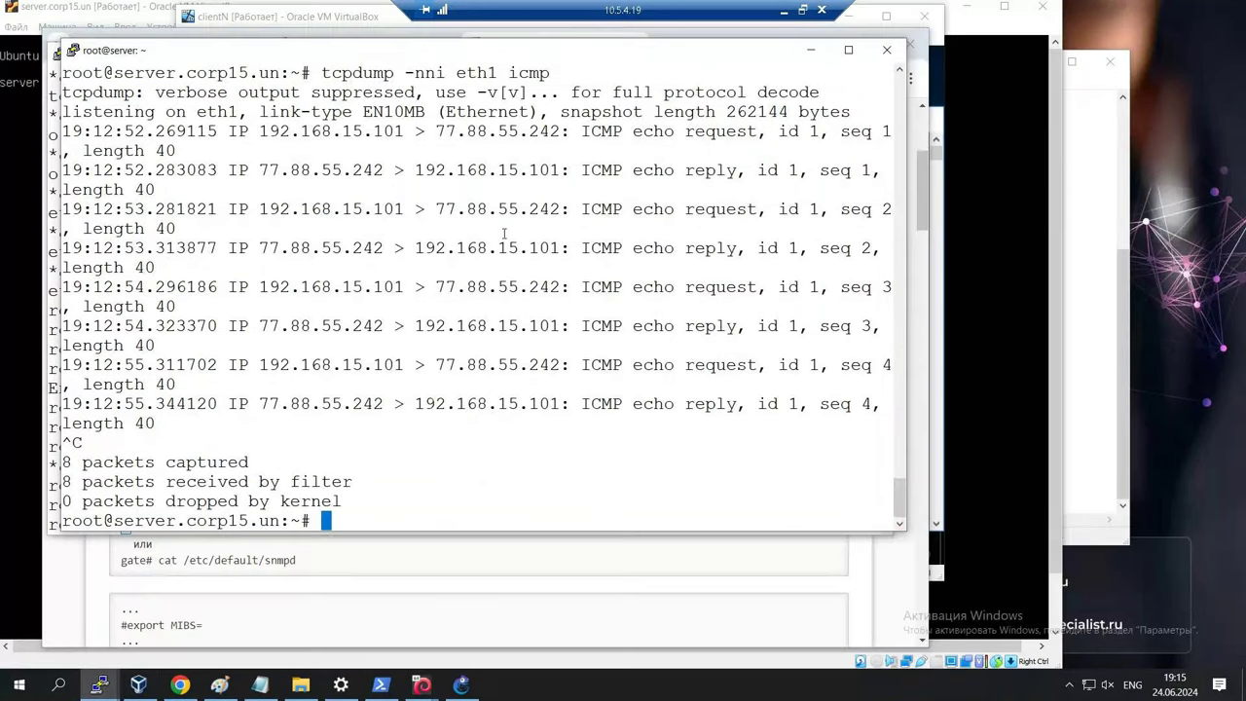
# Step: Install snmp and snmp-mibs-downloader on the server with apt, confirming with Y
pyautogui.rightClick(688, 302)
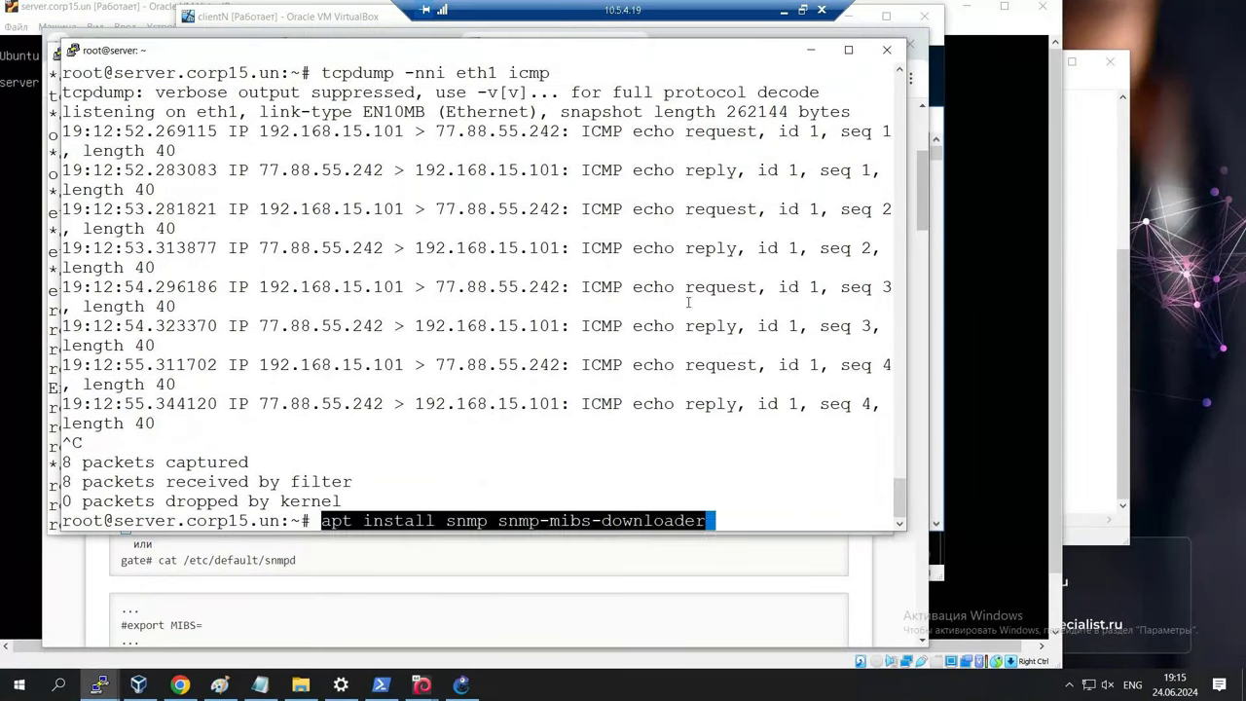
pyautogui.press('Return')
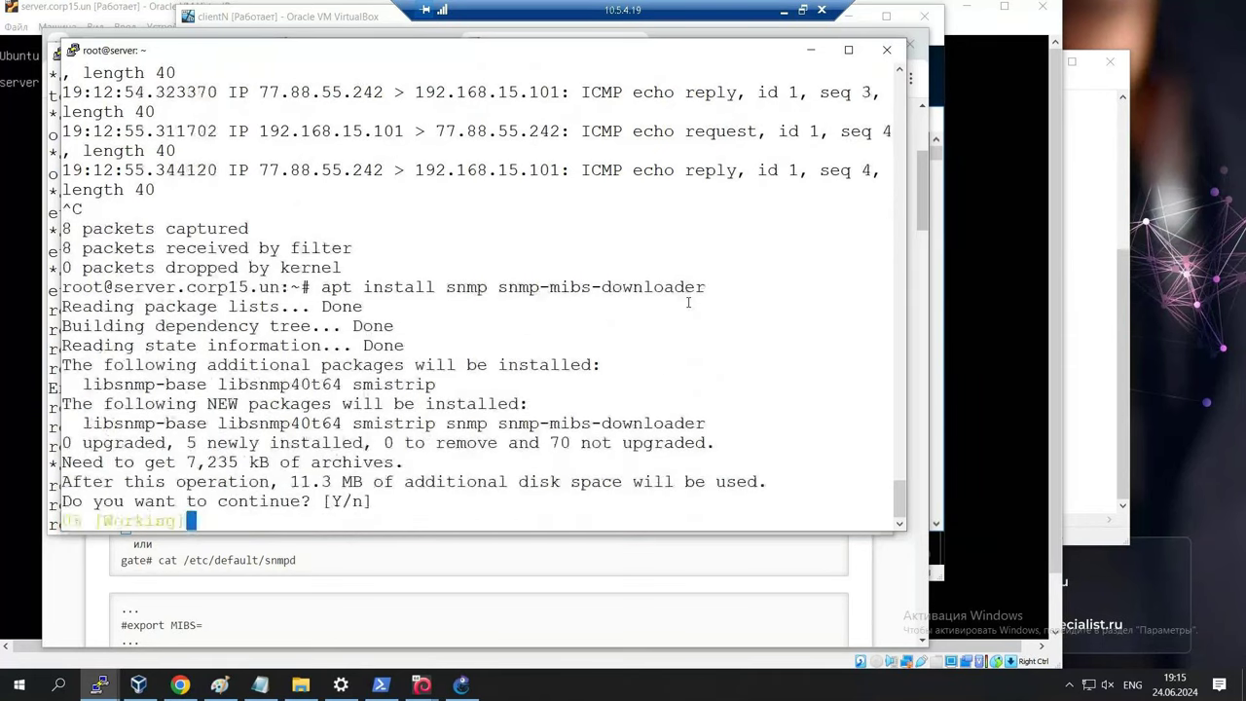
pyautogui.press('Return')
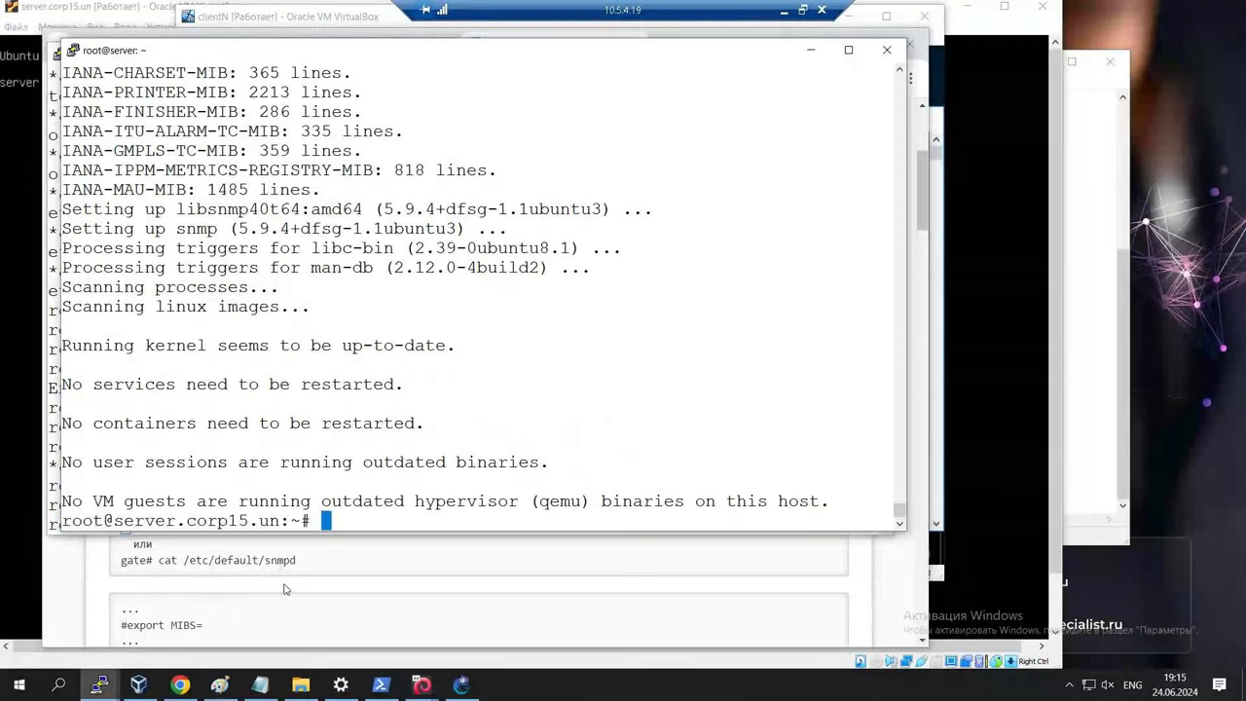
pyautogui.click(285, 589)
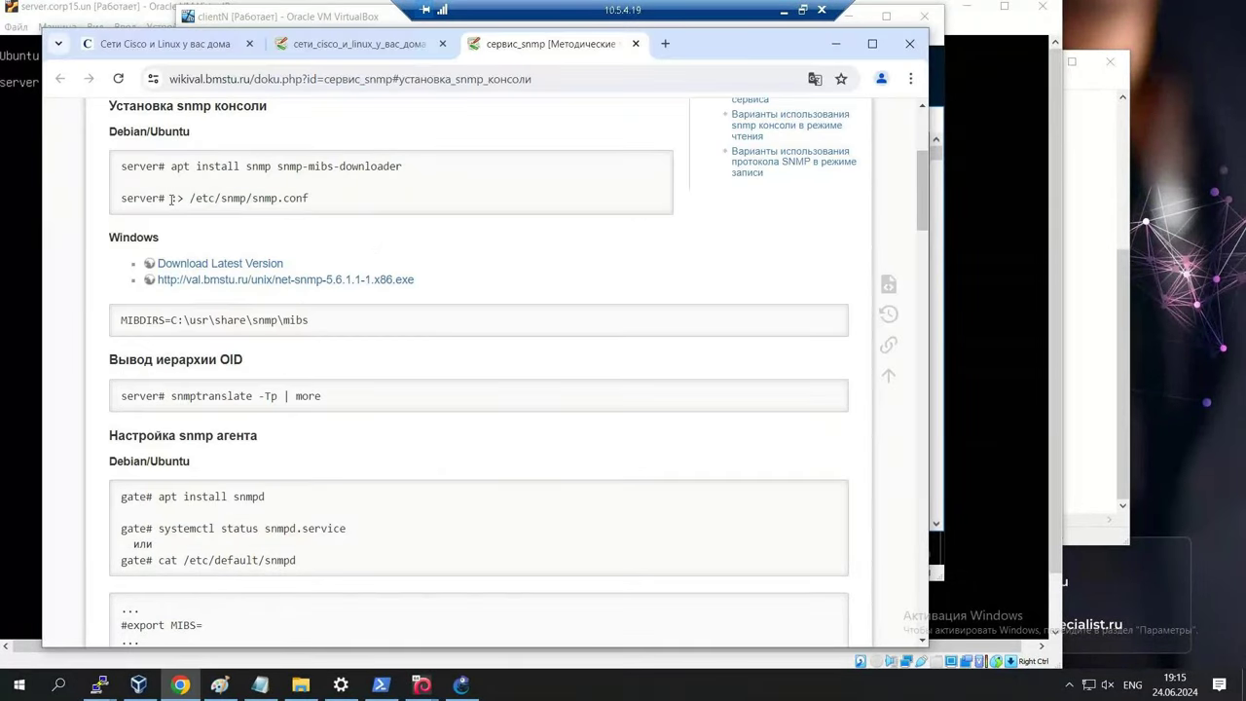
# Step: Copy the wiki command that empties /etc/snmp/snmp.conf and run it on the server
pyautogui.moveTo(172, 199); pyautogui.dragTo(356, 199)
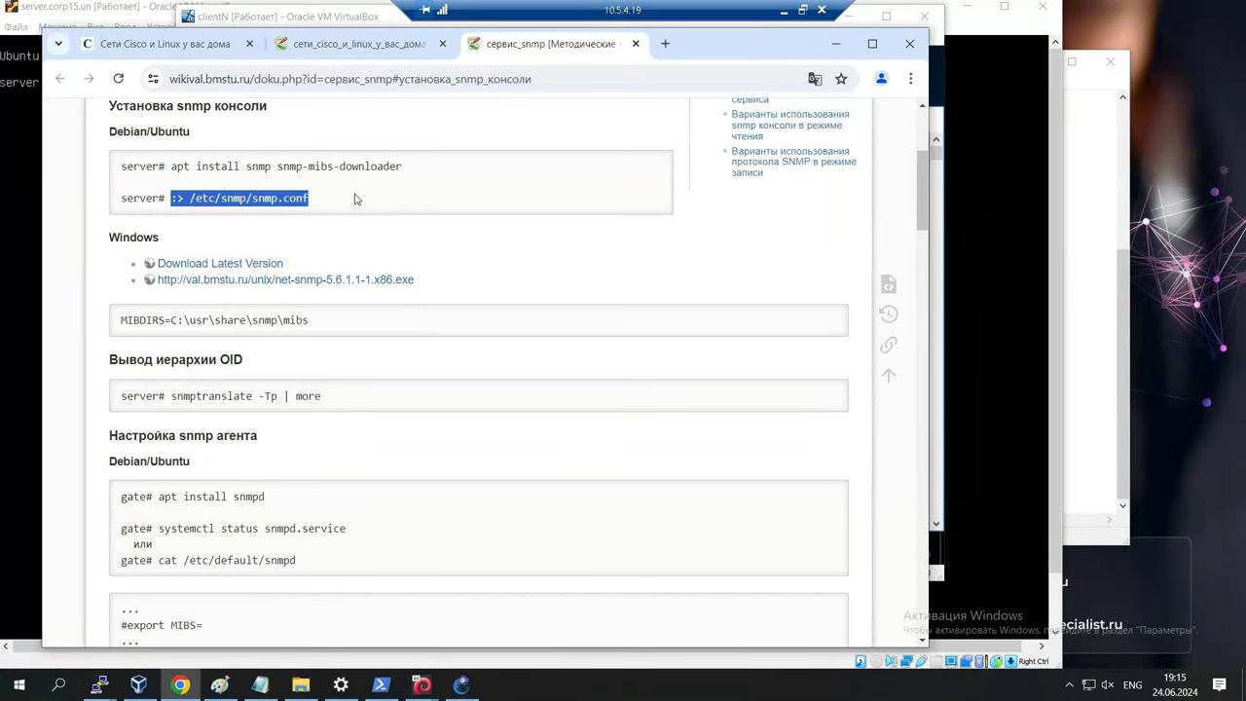
pyautogui.hotkey('ctrl', 'c')
pyautogui.hotkey('alt', 'Tab')
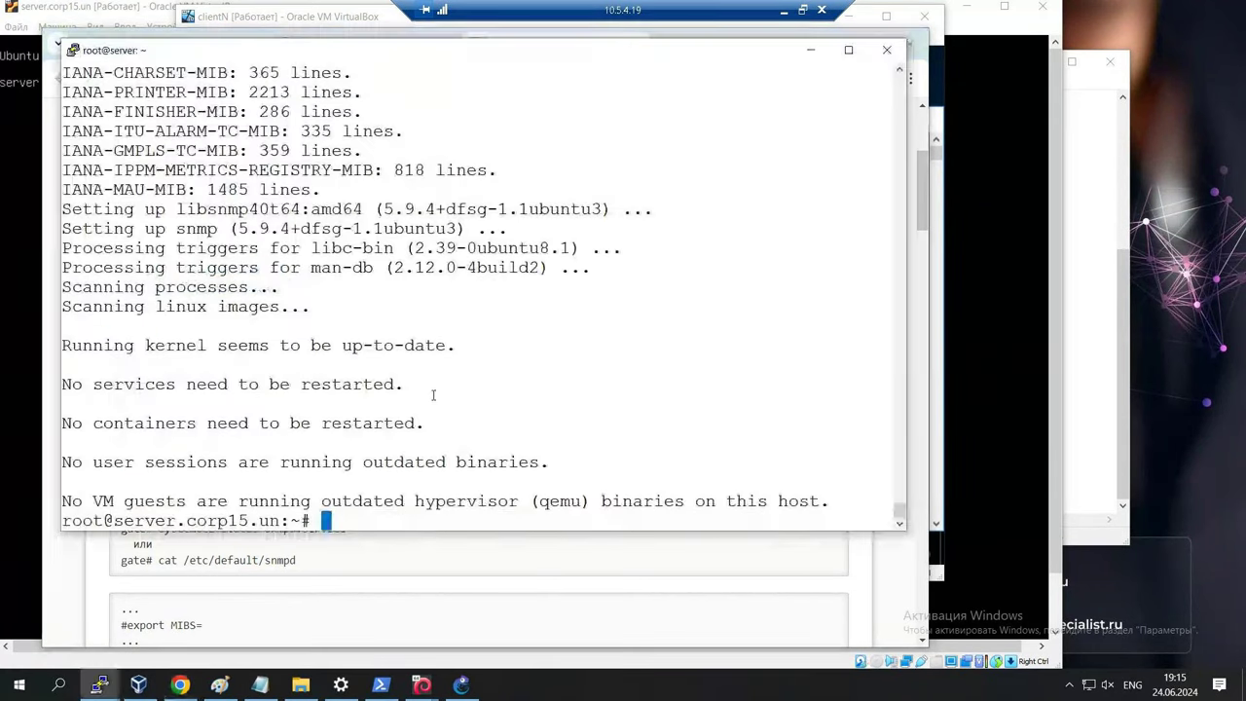
pyautogui.rightClick(434, 394)
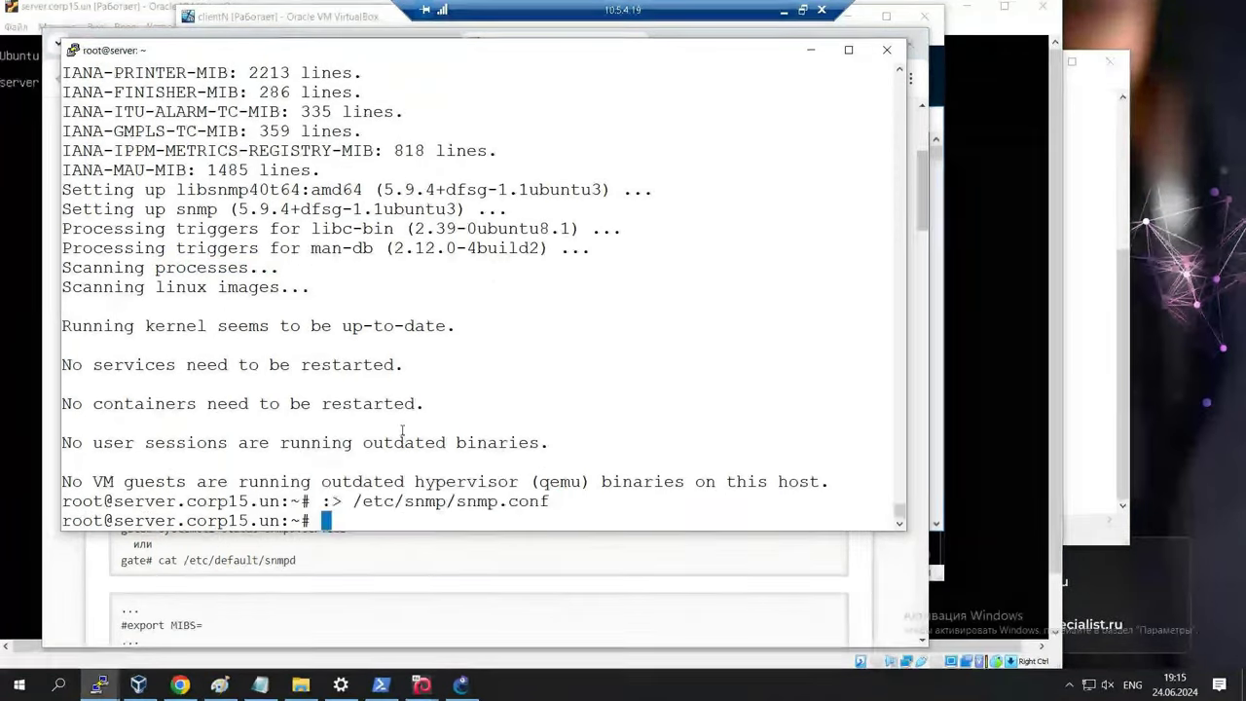
# Step: Close the SNMP service page, type vim at the server prompt, and copy the /etc/bind/corp zone path from the wiki
pyautogui.click(269, 589)
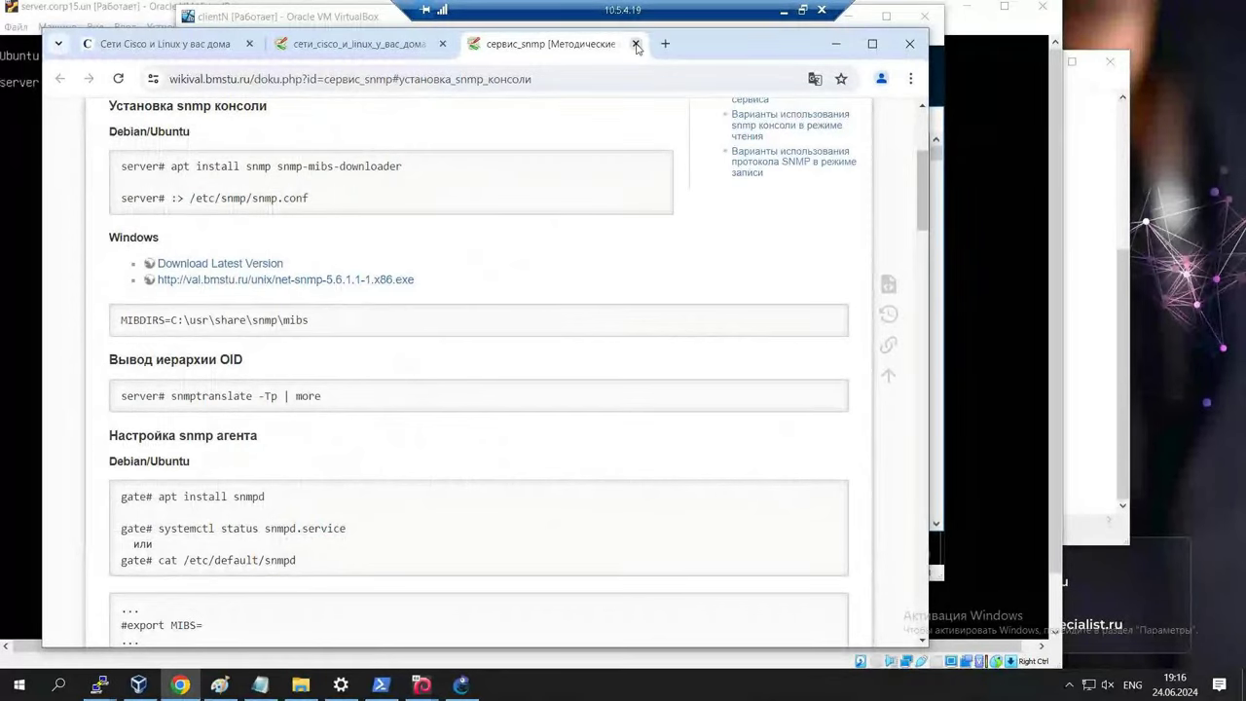
pyautogui.click(636, 44)
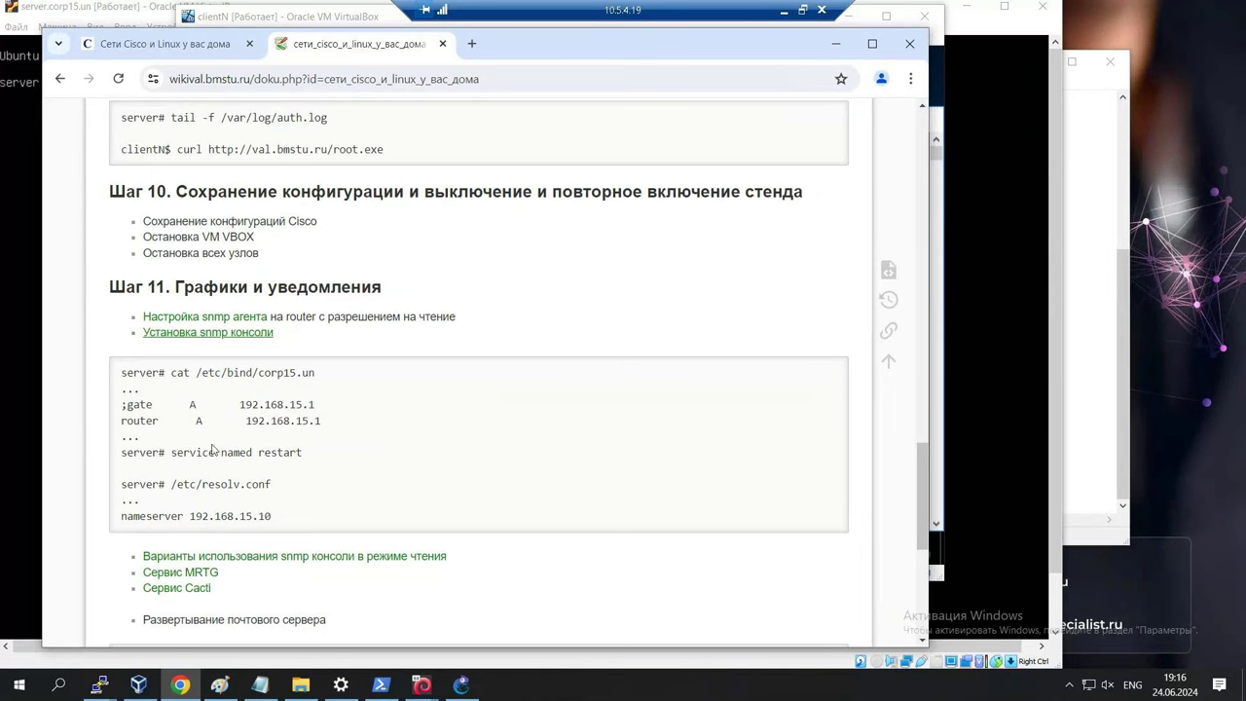
pyautogui.click(99, 684)
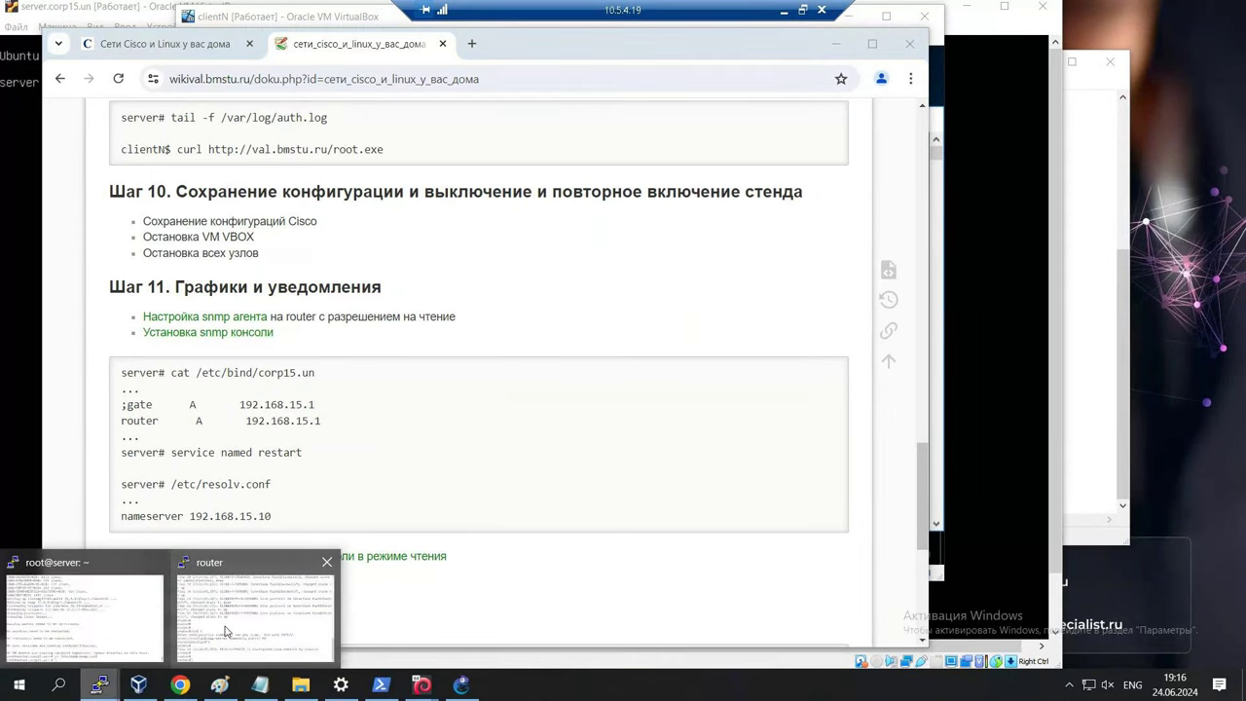
pyautogui.click(123, 633)
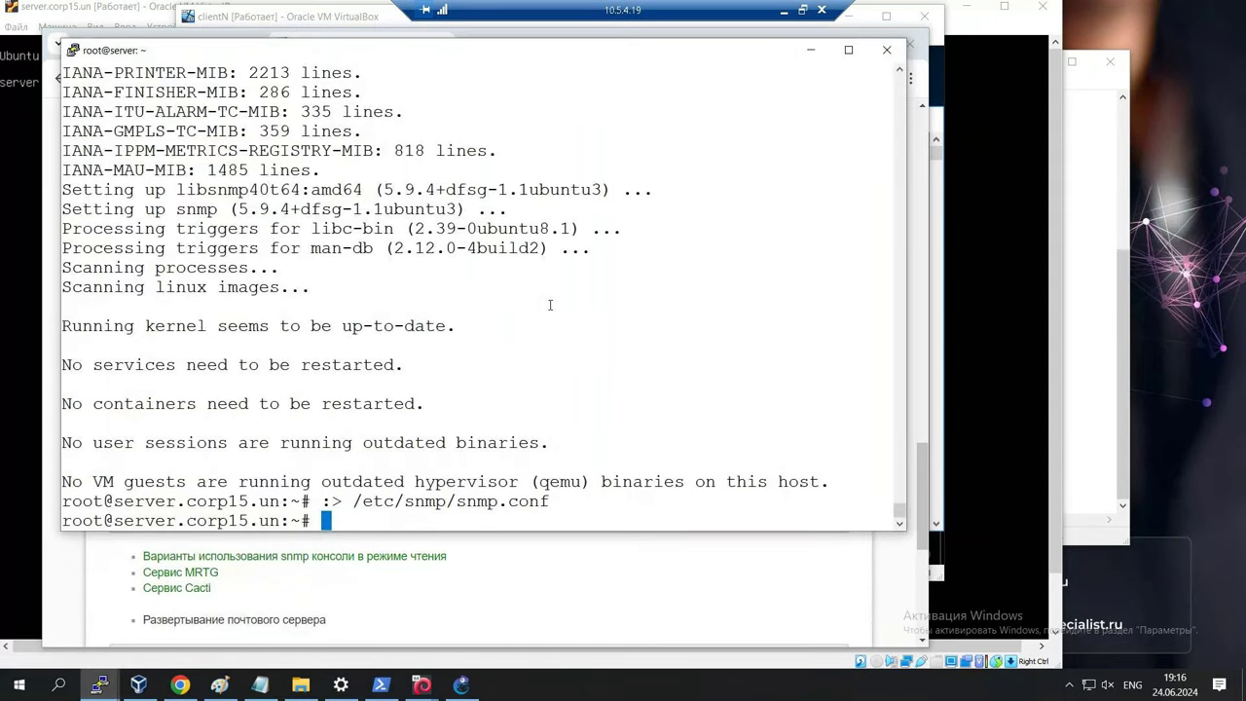
pyautogui.write('vim')
pyautogui.click(95, 540)
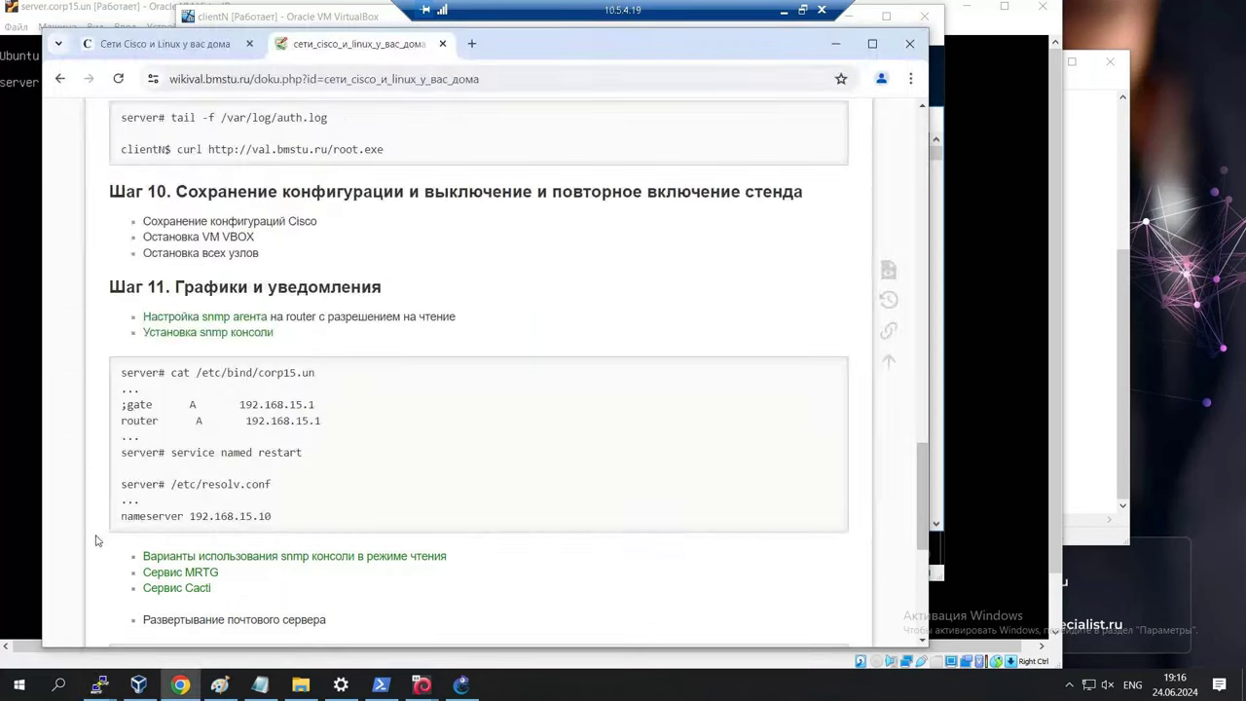
pyautogui.moveTo(194, 373); pyautogui.dragTo(290, 376)
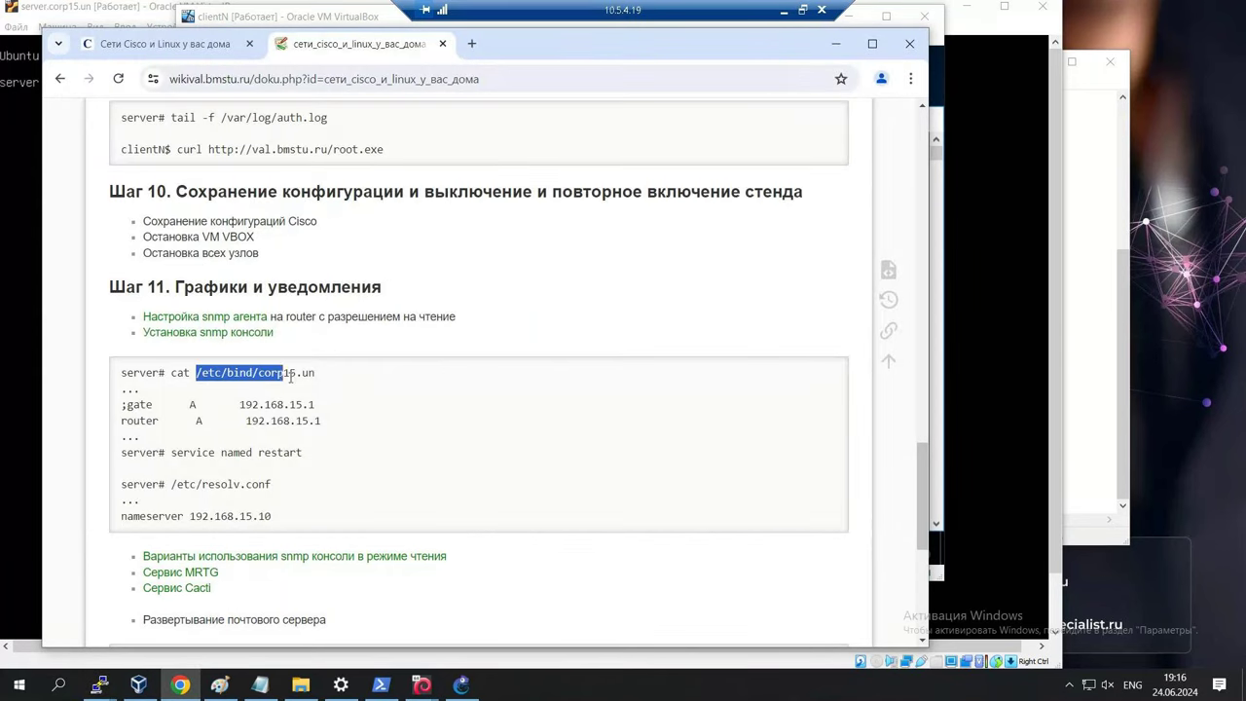
# Step: Rename the gate record to router in /etc/bind/corp15.un and restart named
pyautogui.hotkey('ctrl', 'c')
pyautogui.hotkey('alt', 'Tab')
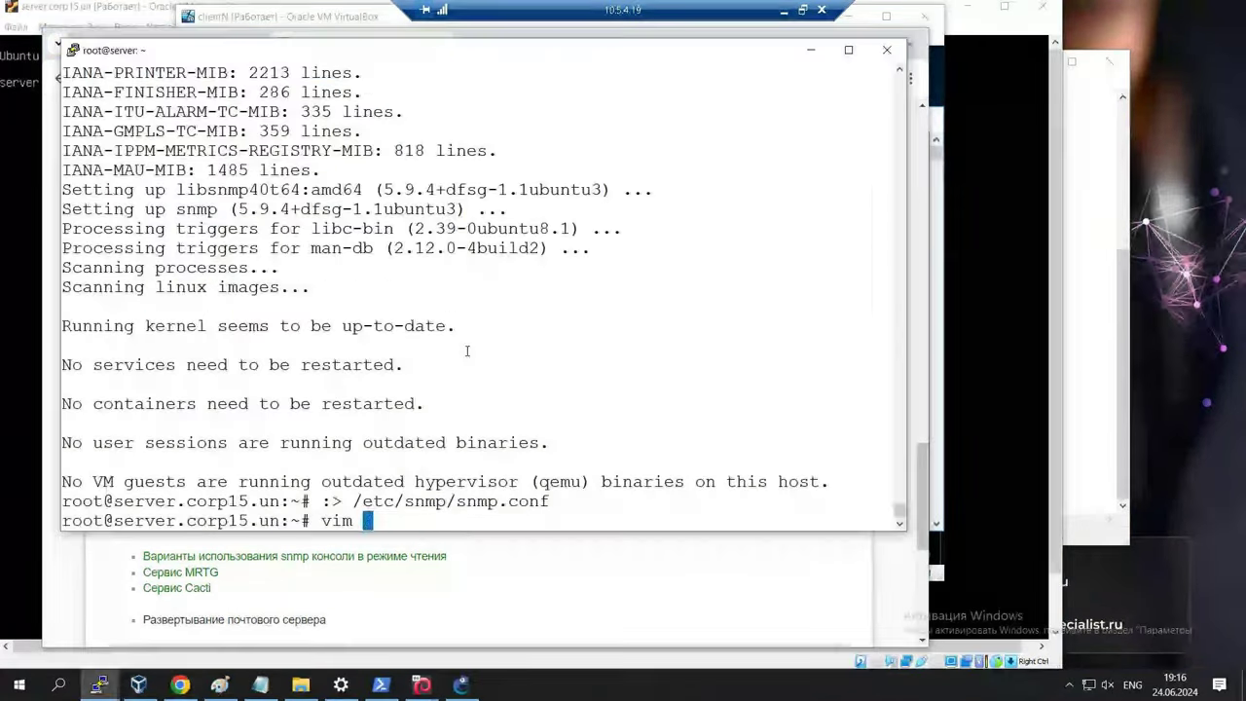
pyautogui.rightClick(467, 351)
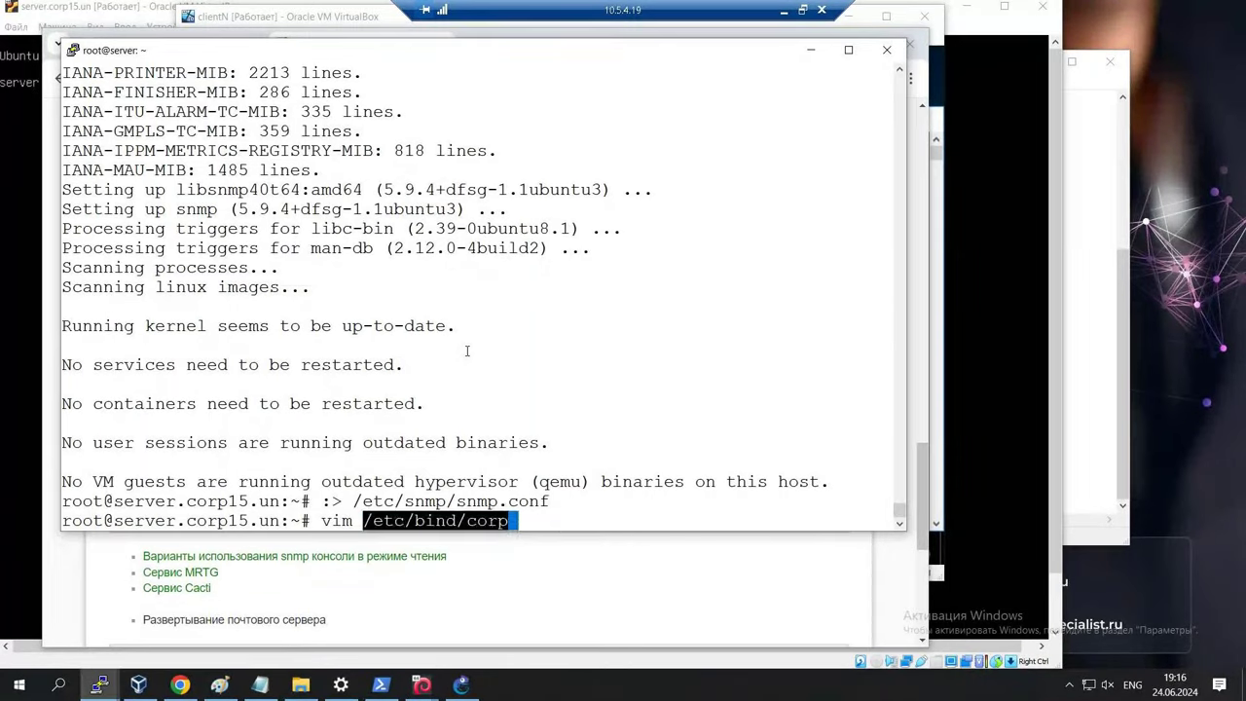
pyautogui.write('15.un')
pyautogui.press('Return')
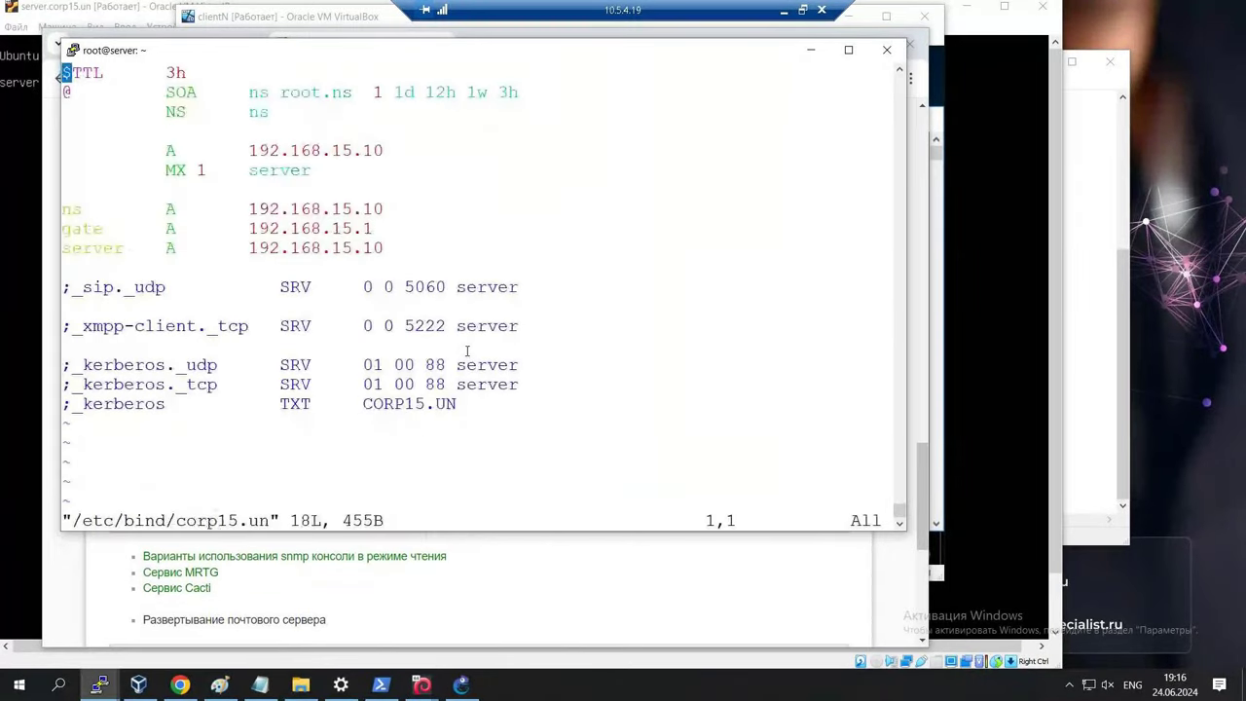
pyautogui.press('Down')
pyautogui.press('Down')
pyautogui.press('Down')
pyautogui.press('Down')
pyautogui.press('Down')
pyautogui.press('Down')
pyautogui.press('Down')
pyautogui.press('Down')
pyautogui.press('x')
pyautogui.press('x')
pyautogui.press('x')
pyautogui.press('x')
pyautogui.press('i')
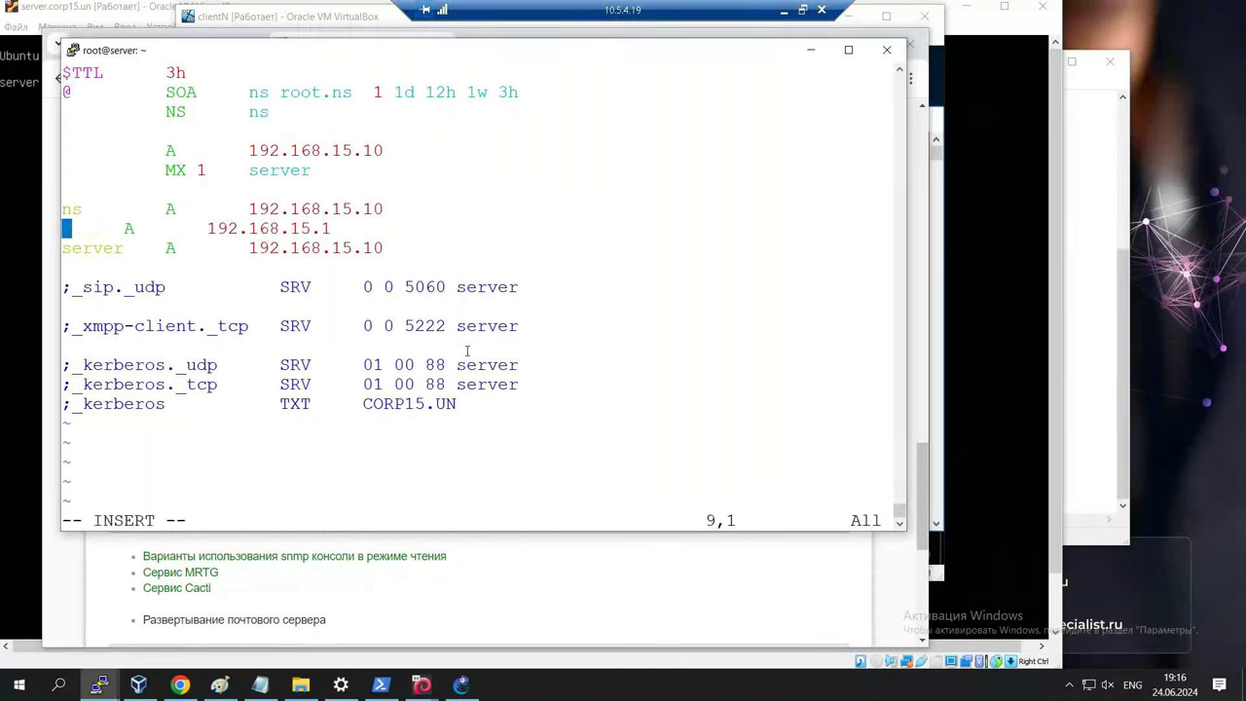
pyautogui.write('router')
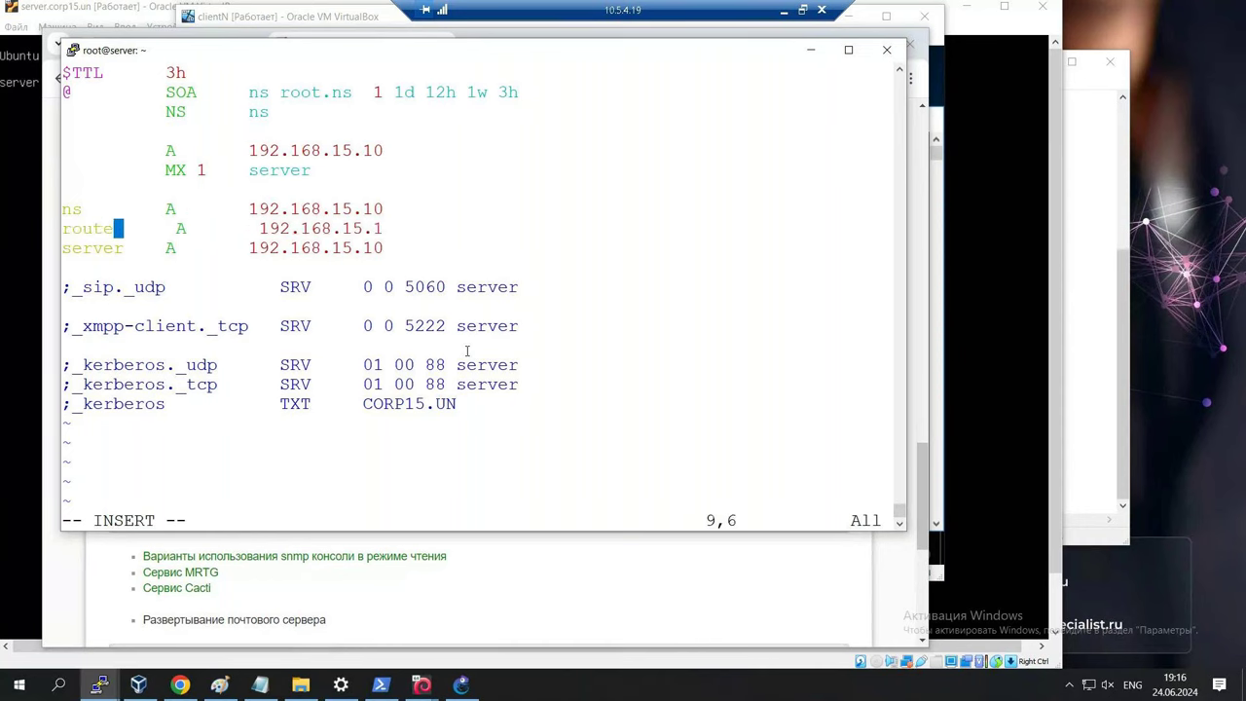
pyautogui.press('Escape')
pyautogui.write(':w')
pyautogui.press('Return')
pyautogui.write(':q')
pyautogui.press('Return')
pyautogui.write('service ')
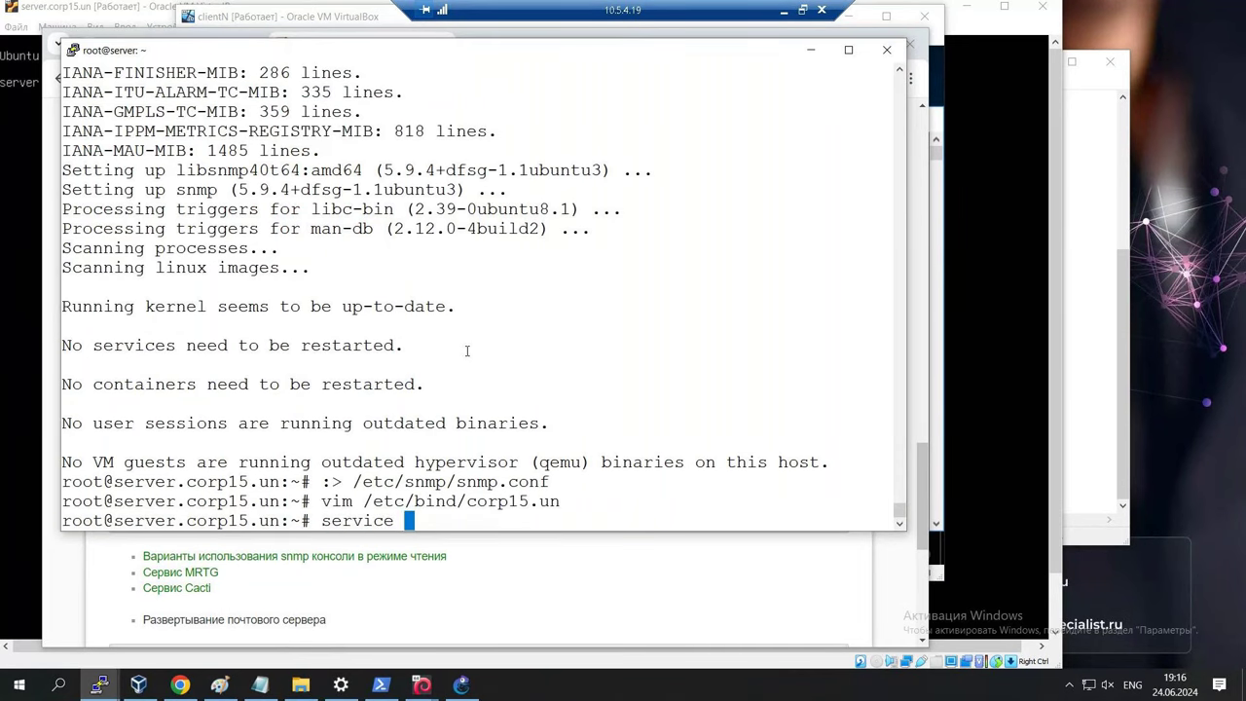
pyautogui.write('named restart')
pyautogui.press('Return')
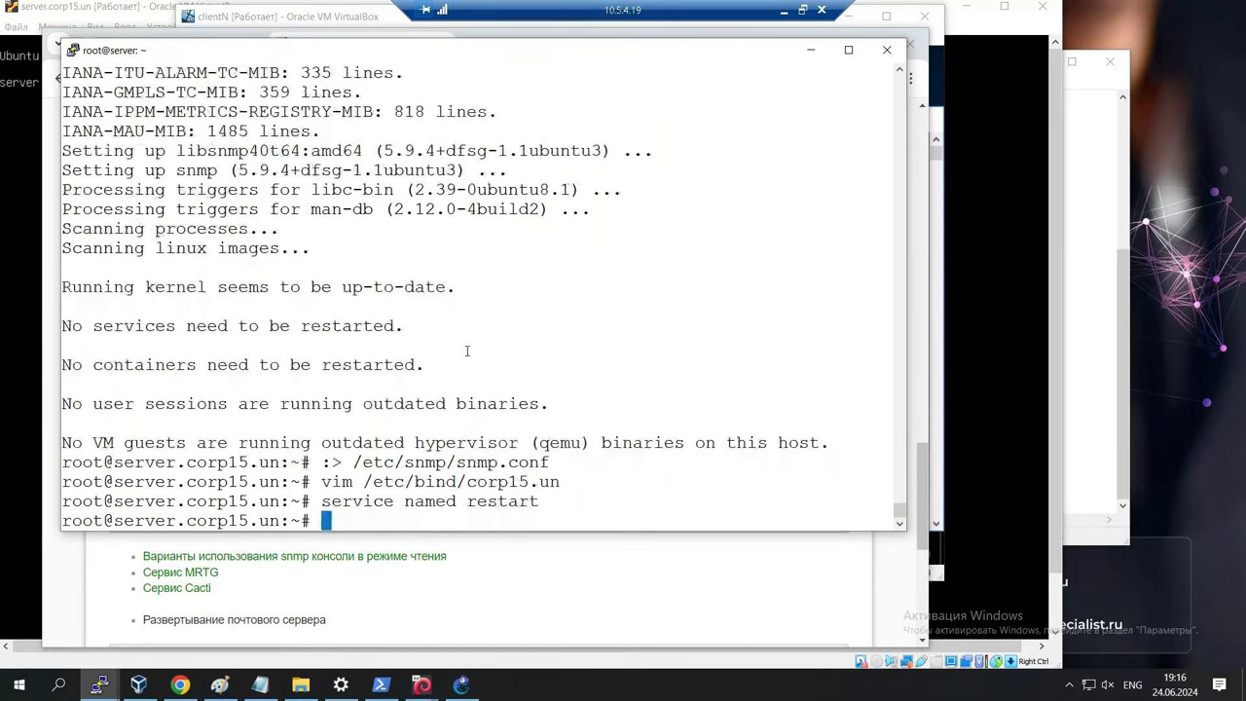
# Step: In /etc/resolv.conf, comment out nameserver 172.16.1.254 and enable nameserver 192.168.15.10
pyautogui.write('vim /etc/resolv.conf')
pyautogui.press('Return')
pyautogui.press('Up')
pyautogui.write('i#')
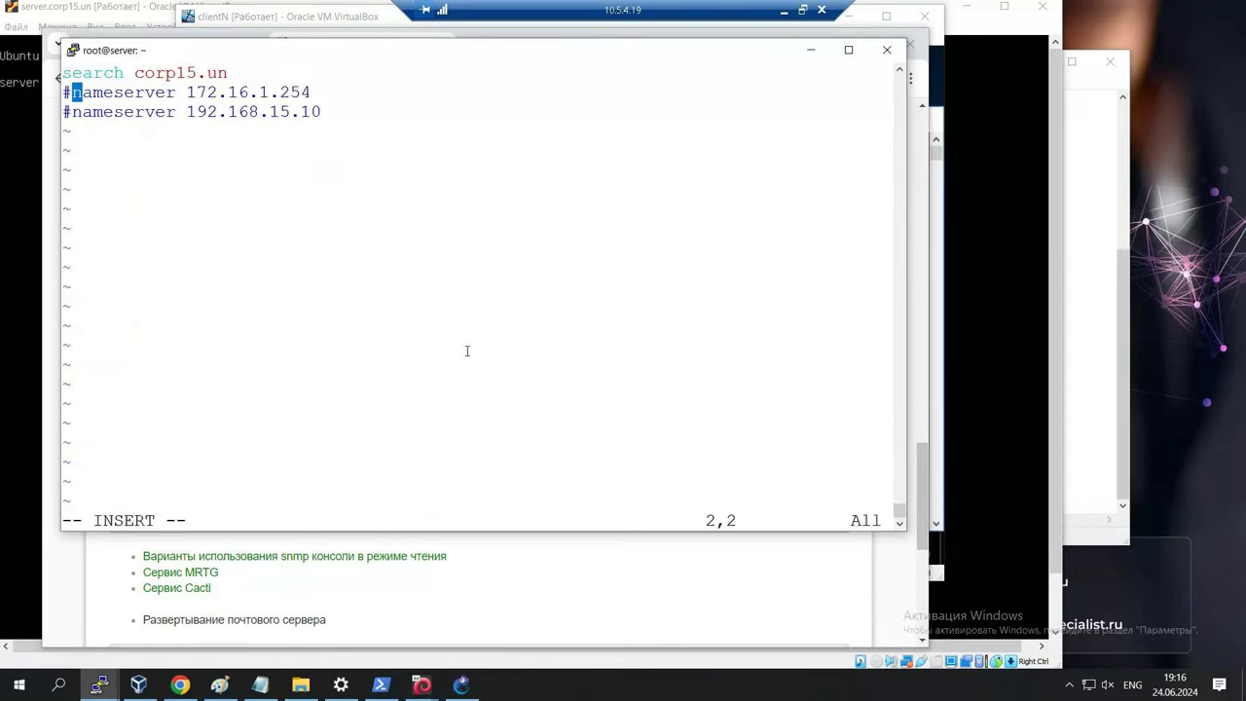
pyautogui.press('Escape')
pyautogui.press('Down')
pyautogui.press('x')
pyautogui.press('Escape')
pyautogui.write(':wq')
pyautogui.press('Return')
# Step: Ping router to confirm it resolves to 192.168.15.1 and replies
pyautogui.press('Return')
pyautogui.press('Return')
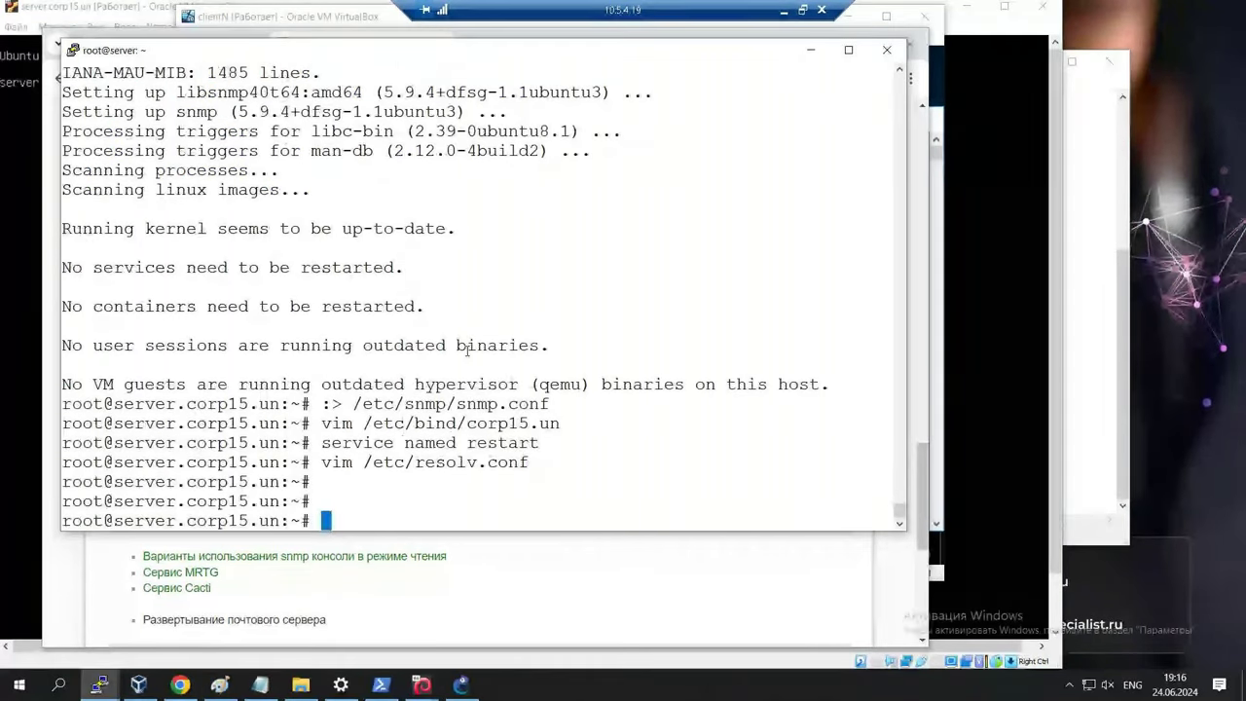
pyautogui.write('ping router')
pyautogui.press('Return')
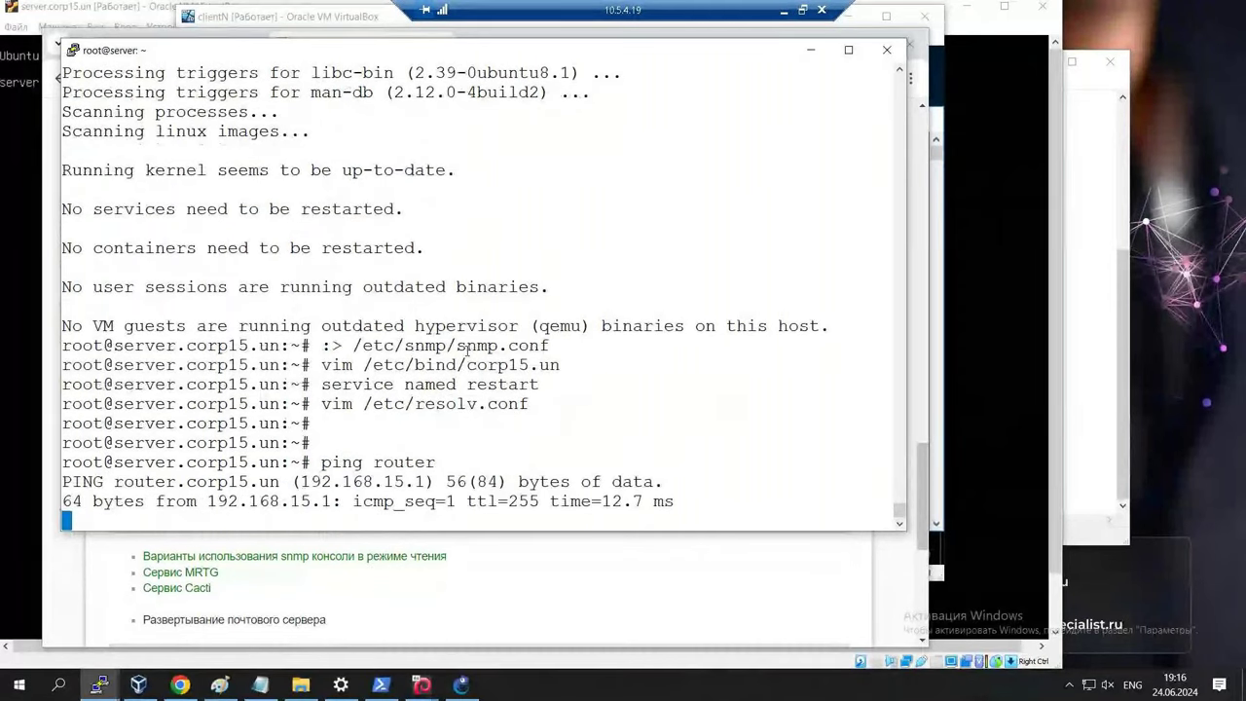
pyautogui.hotkey('ctrl', 'c')
pyautogui.hotkey('alt', 'Tab')
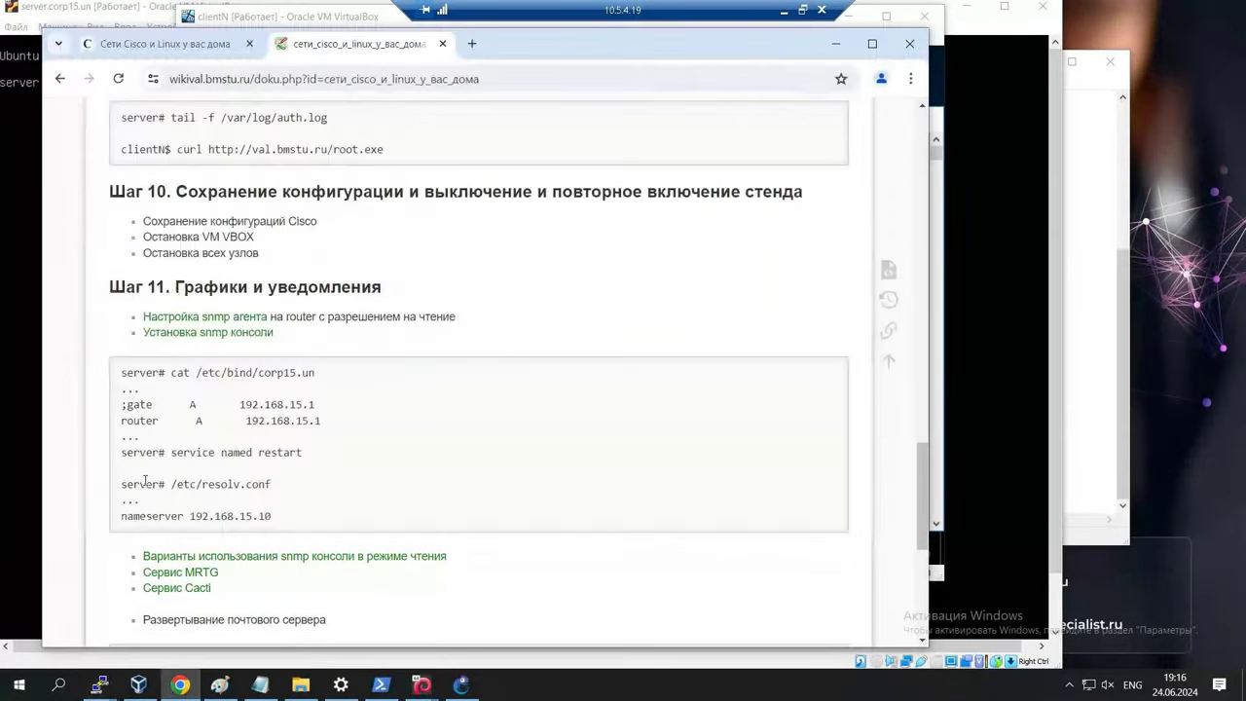
# Step: Open the 'Варианты использования snmp консоли' wiki page in a new tab and select its snmpwalk -On command
pyautogui.scroll(-1, 144, 481)
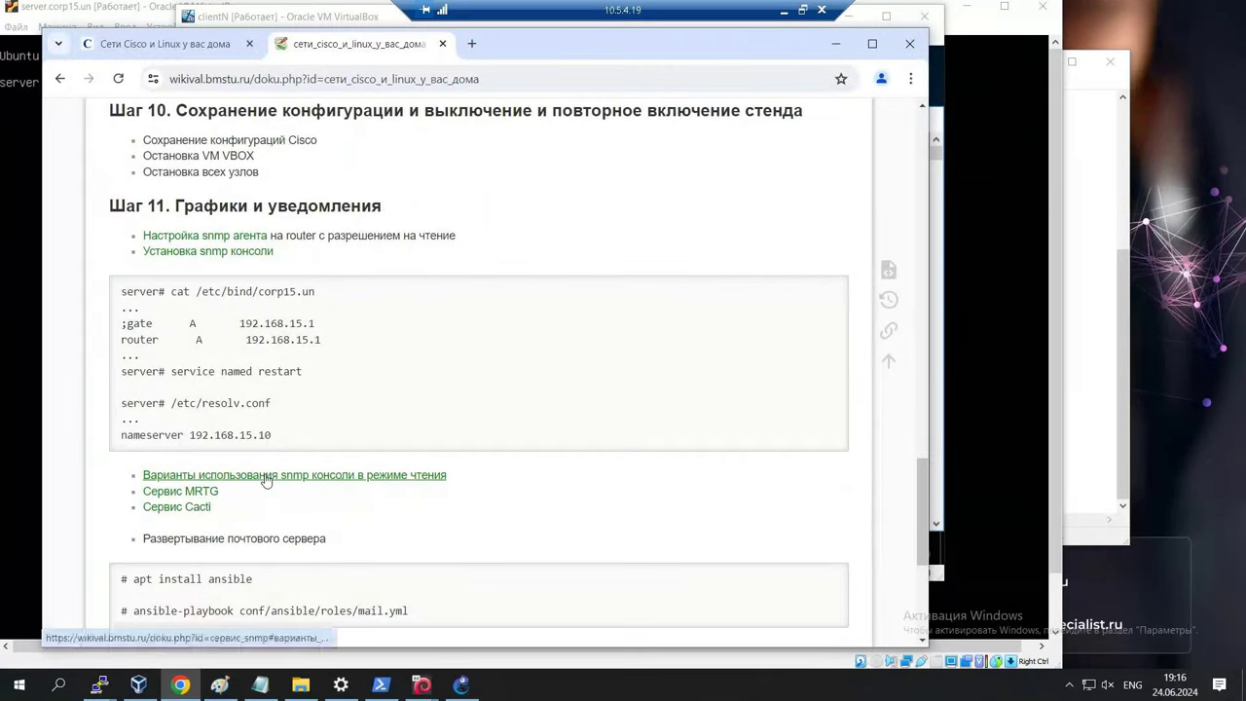
pyautogui.rightClick(330, 477)
pyautogui.click(352, 318)
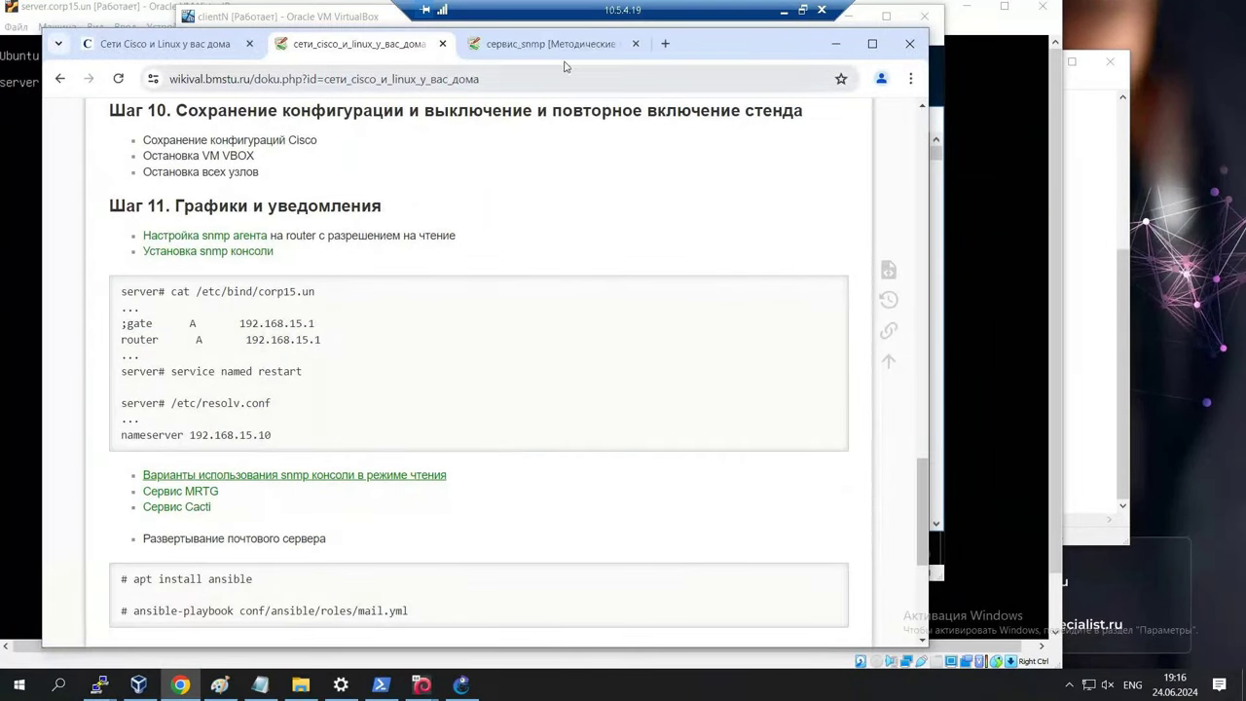
pyautogui.hotkey('ctrl', 'Tab')
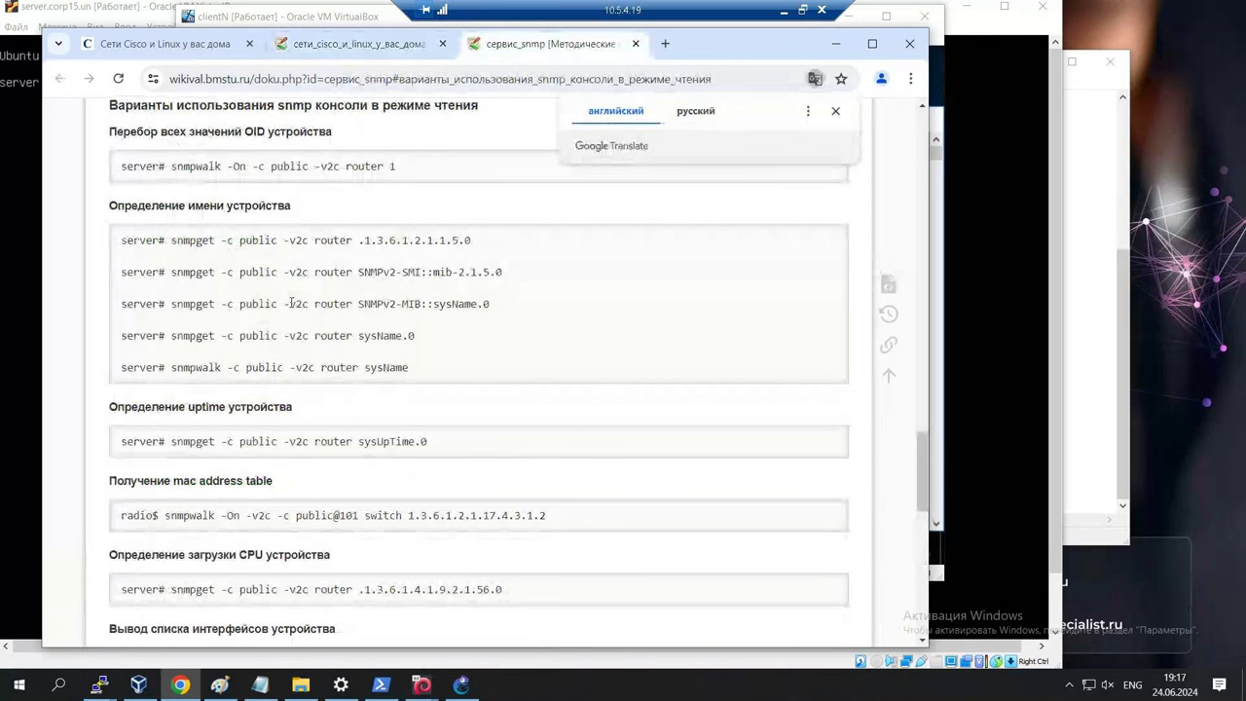
pyautogui.moveTo(171, 167); pyautogui.dragTo(409, 167)
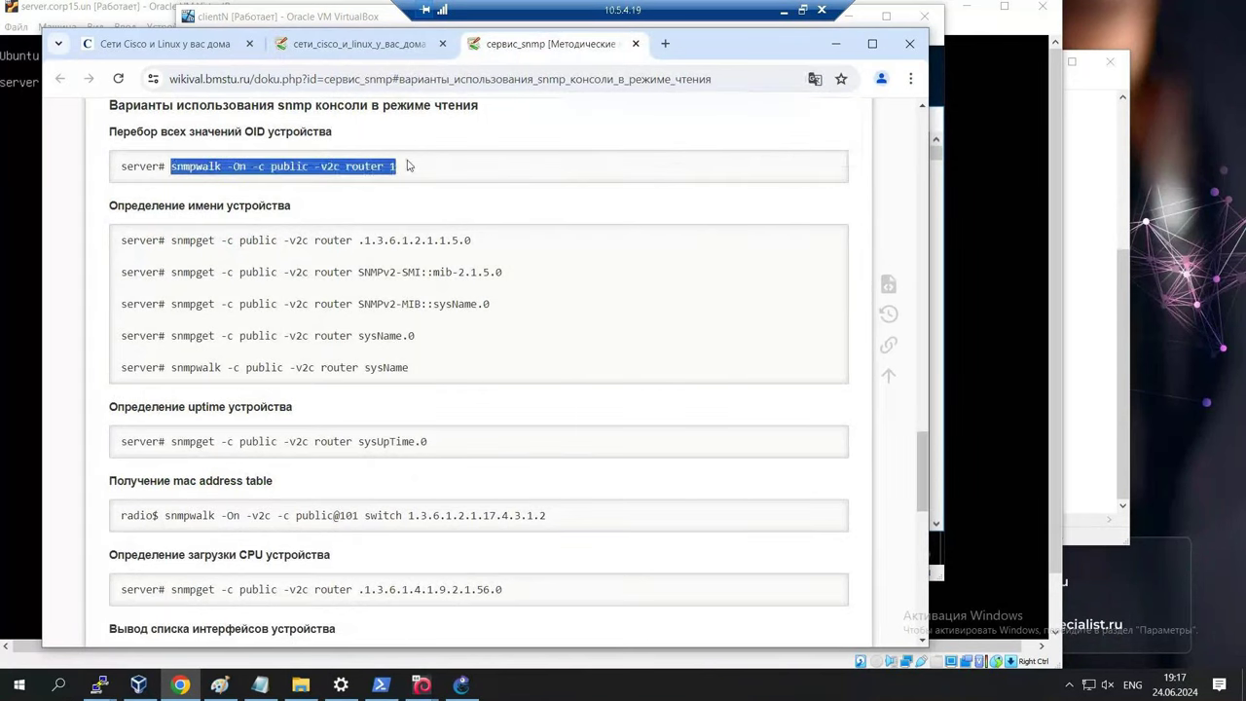
# Step: Run the walk-all-OIDs snmpwalk against the router in the server session, then stop its output
pyautogui.hotkey('alt', 'Tab')
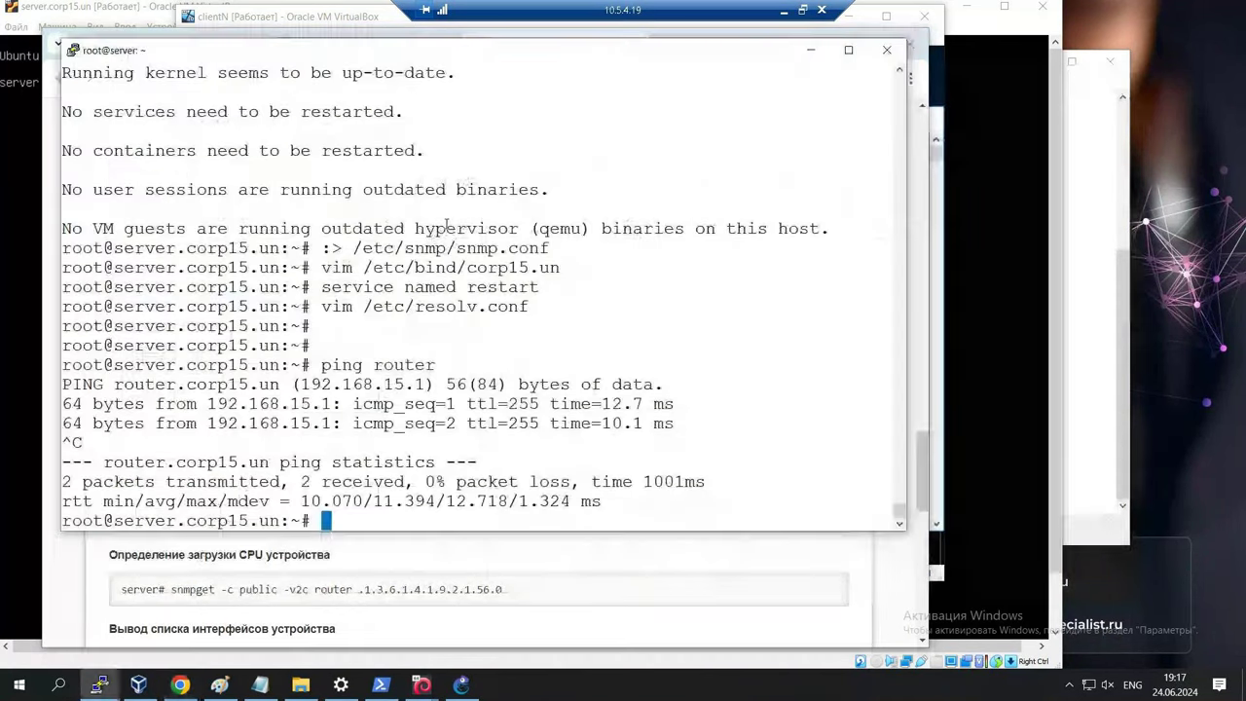
pyautogui.rightClick(545, 277)
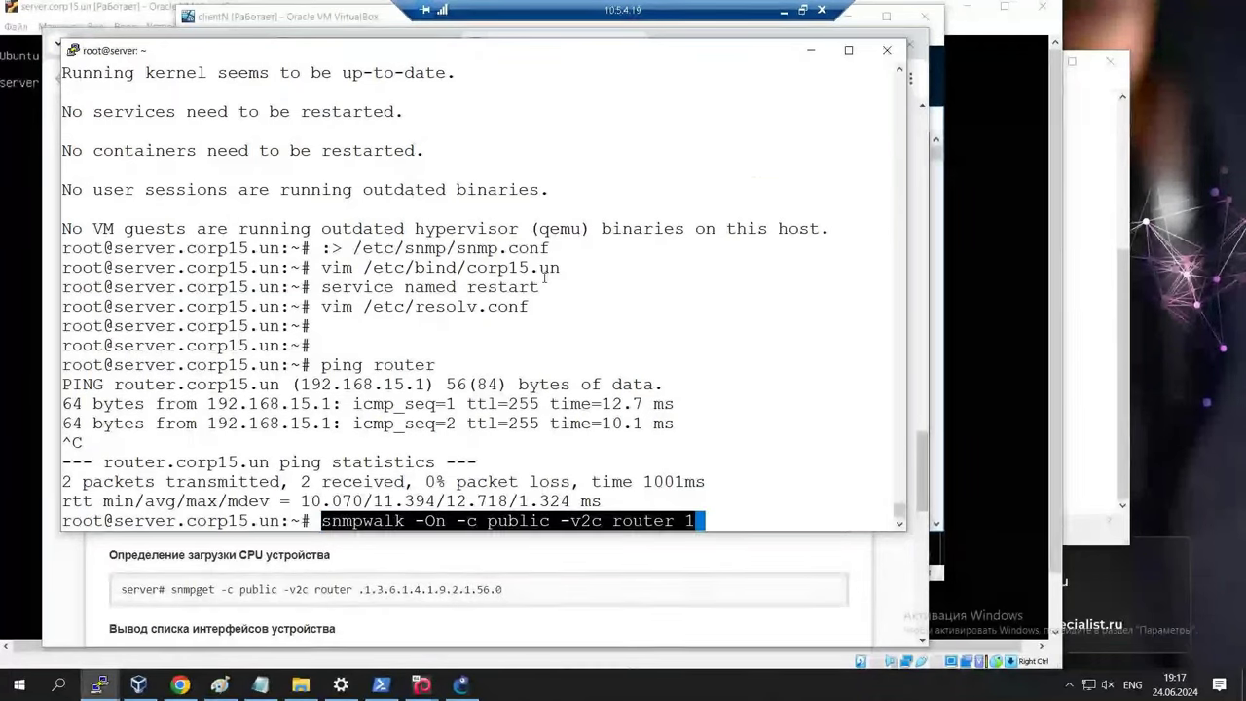
pyautogui.press('Return')
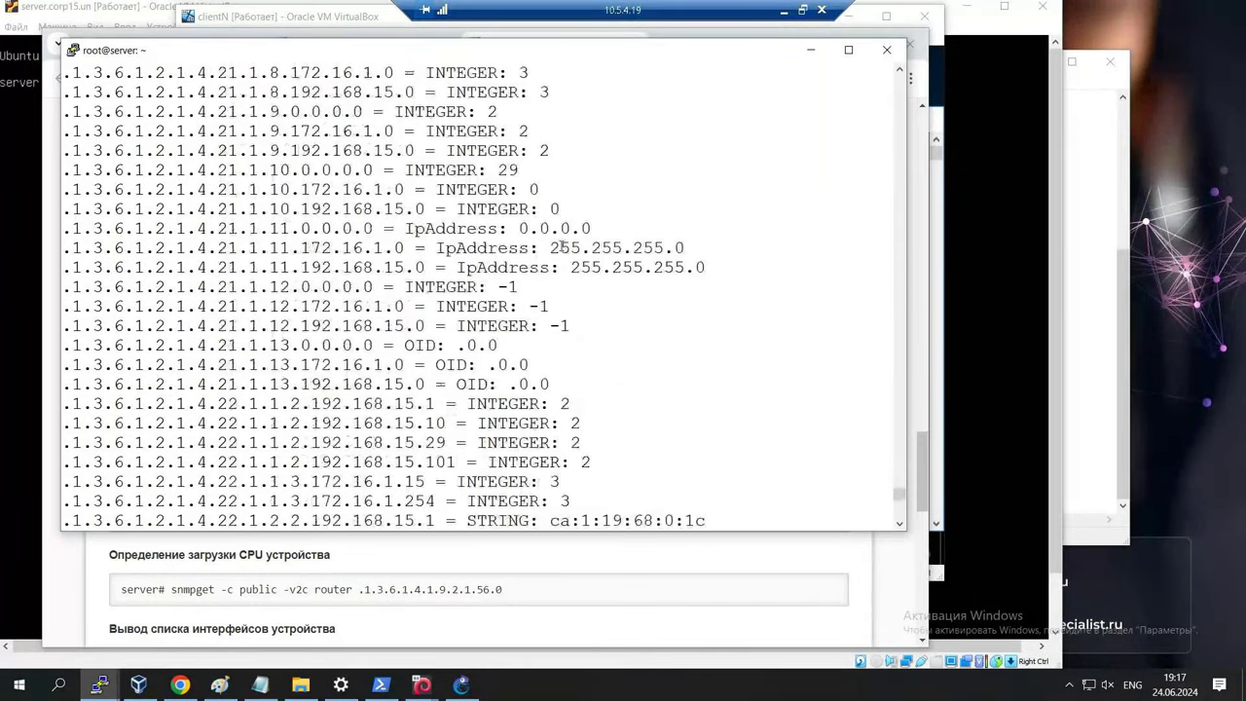
pyautogui.hotkey('ctrl', 'c')
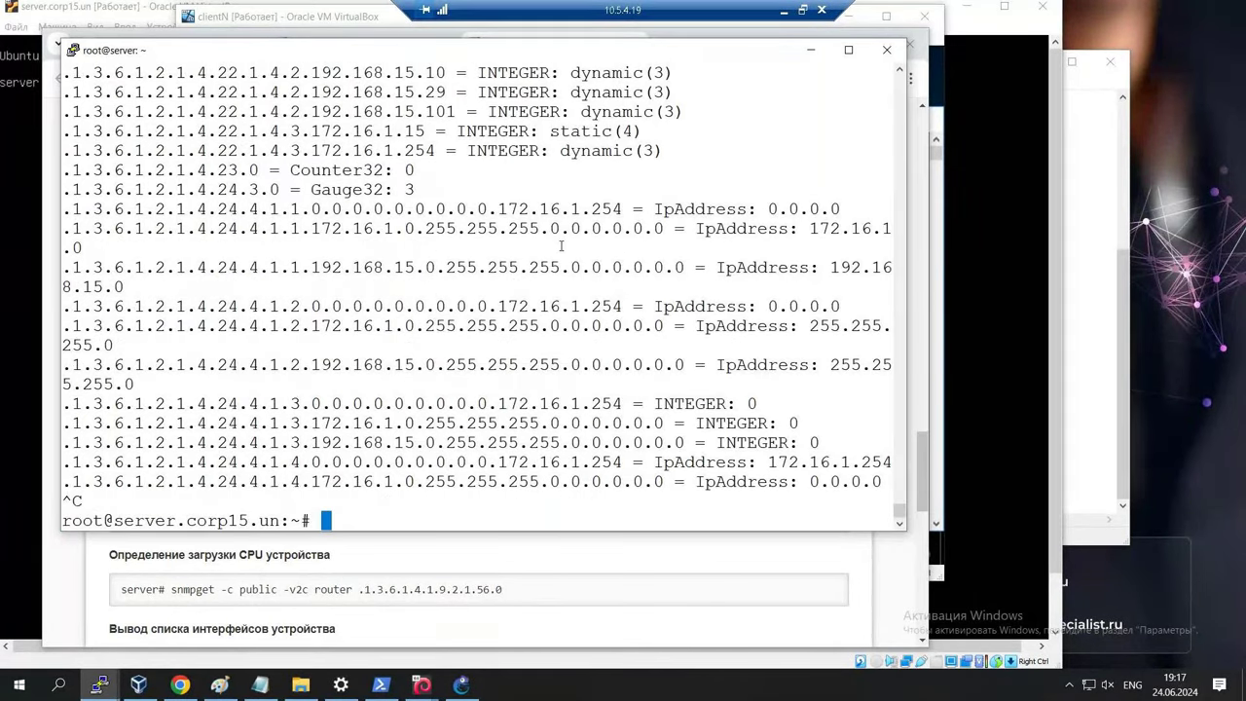
# Step: Copy the ifDescr command from the wiki and run snmpwalk -c public -v2c -On router ifDescr
pyautogui.click(516, 577)
pyautogui.scroll(-3, 516, 545)
pyautogui.moveTo(168, 422); pyautogui.dragTo(440, 424)
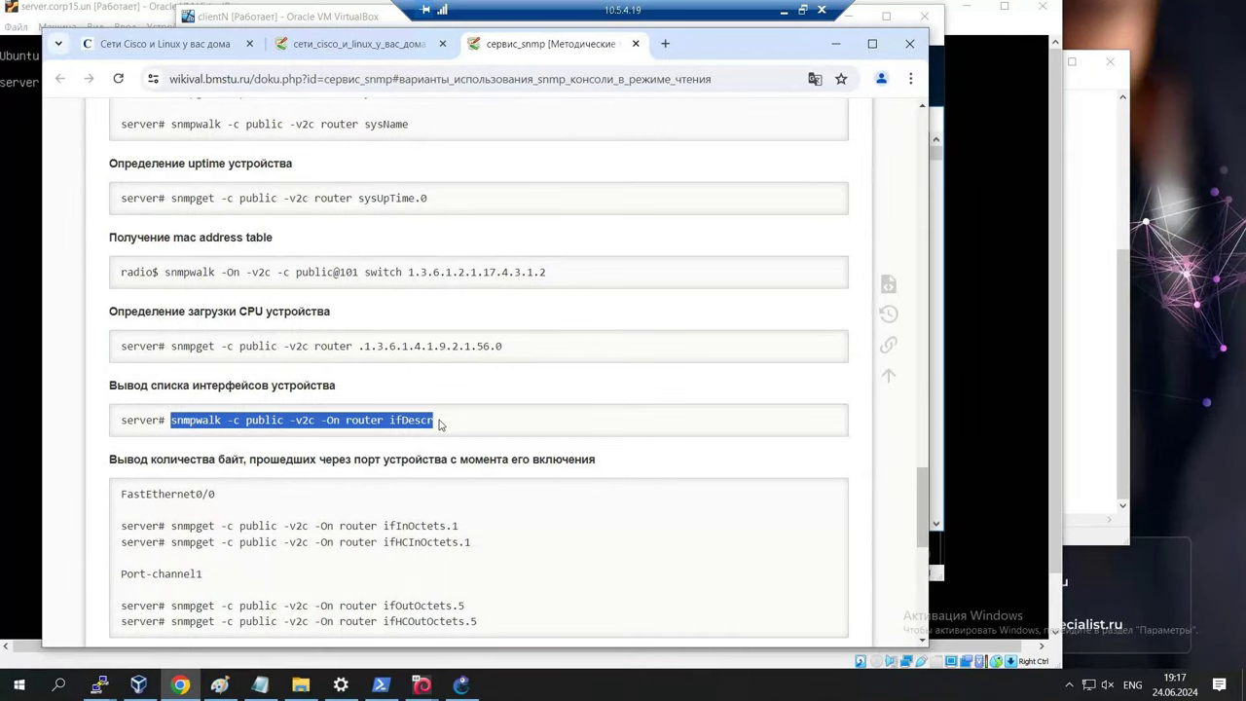
pyautogui.hotkey('alt', 'Tab')
pyautogui.hotkey('ctrl', 'l')
pyautogui.press('Return')
pyautogui.press('Return')
pyautogui.press('Return')
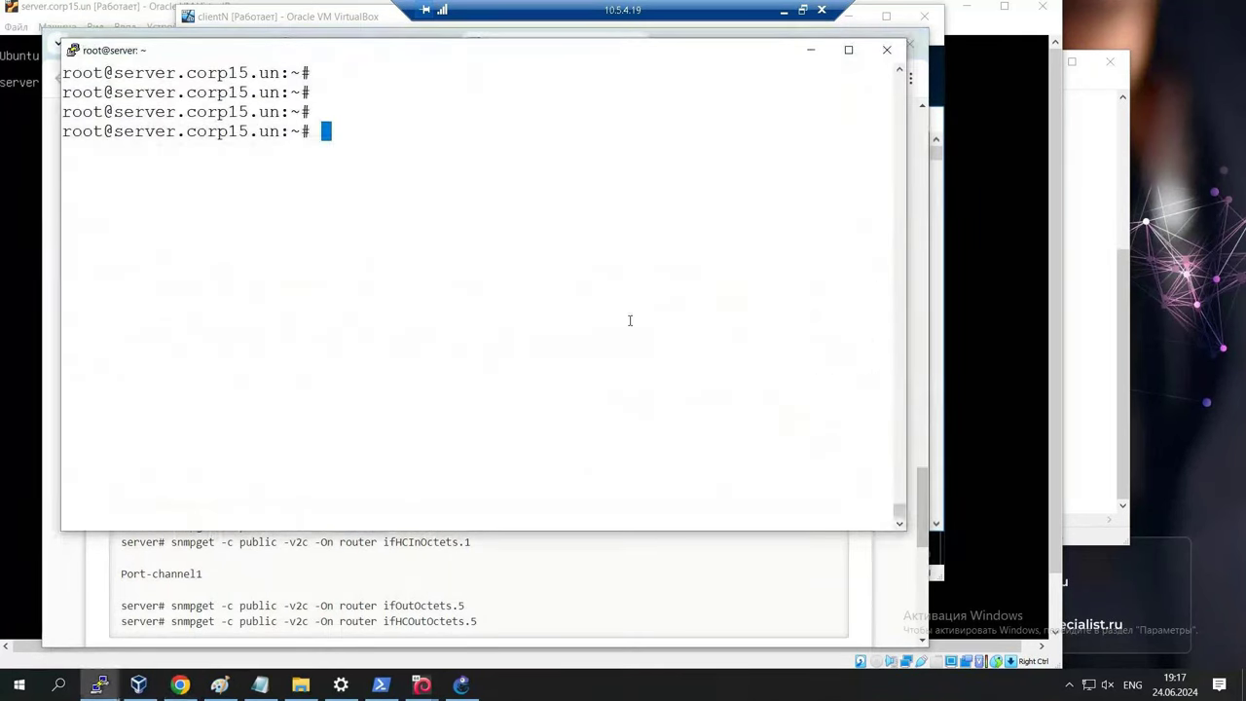
pyautogui.rightClick(630, 320)
pyautogui.press('Return')
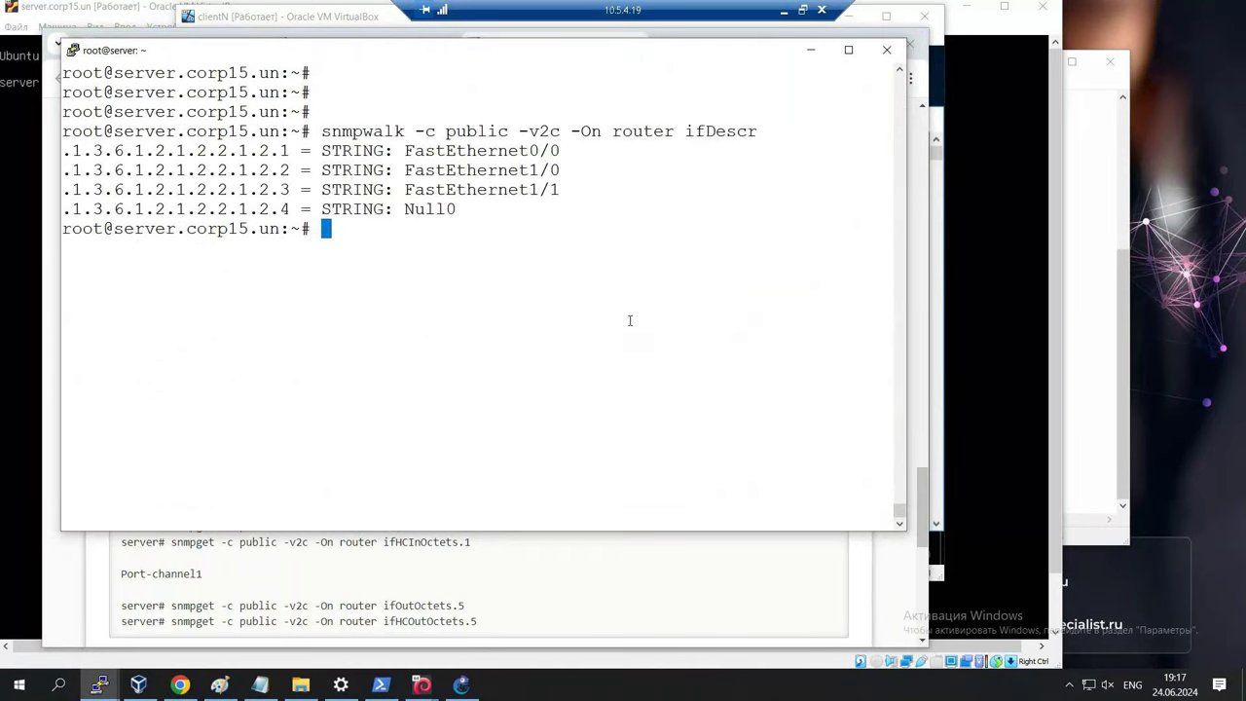
# Step: Highlight the FastEthernet1/0 and FastEthernet1/1 interface names in the output, then return to the wiki
pyautogui.moveTo(405, 169); pyautogui.dragTo(560, 170)
pyautogui.click(408, 190)
pyautogui.moveTo(408, 190); pyautogui.dragTo(560, 190)
pyautogui.click(519, 172)
pyautogui.doubleClick(466, 170)
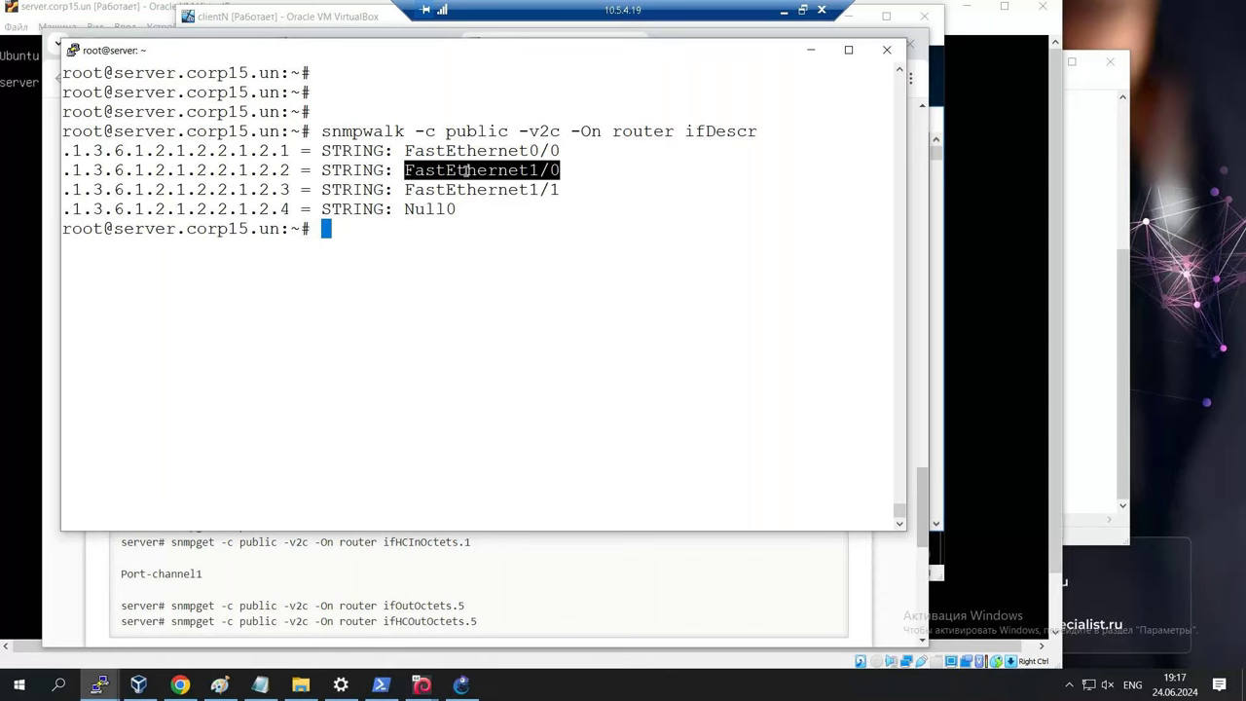
pyautogui.click(452, 188)
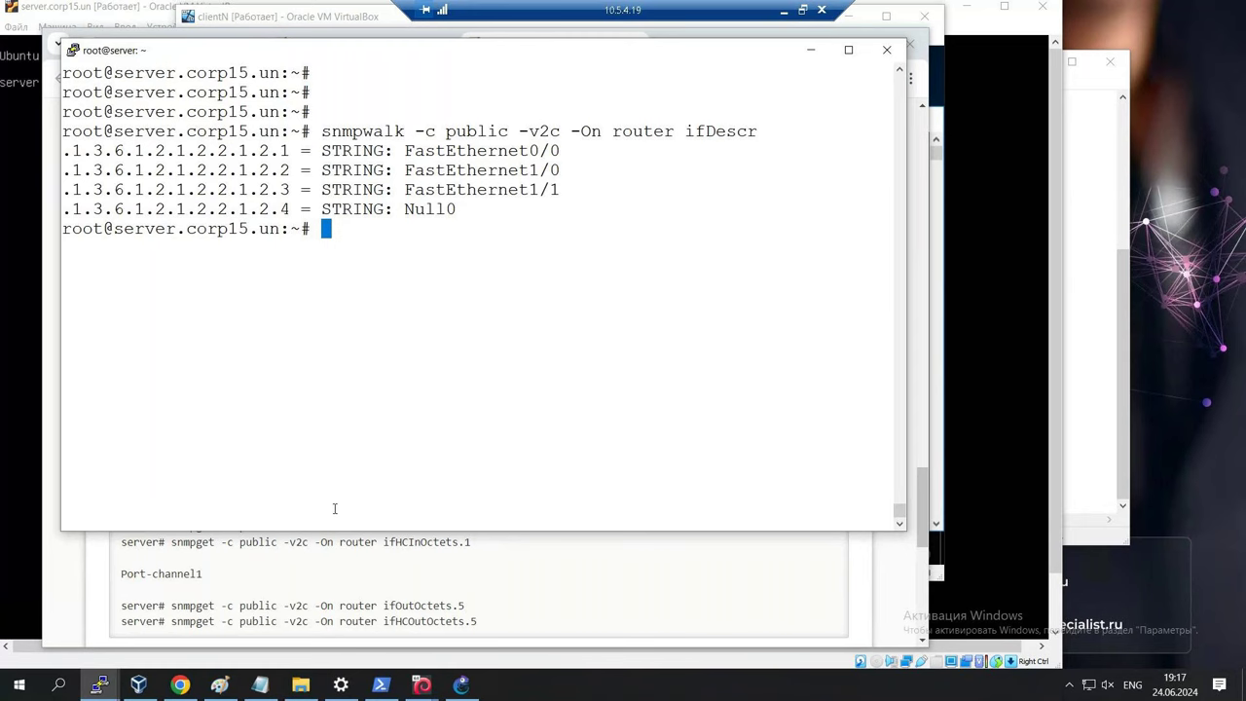
pyautogui.click(261, 548)
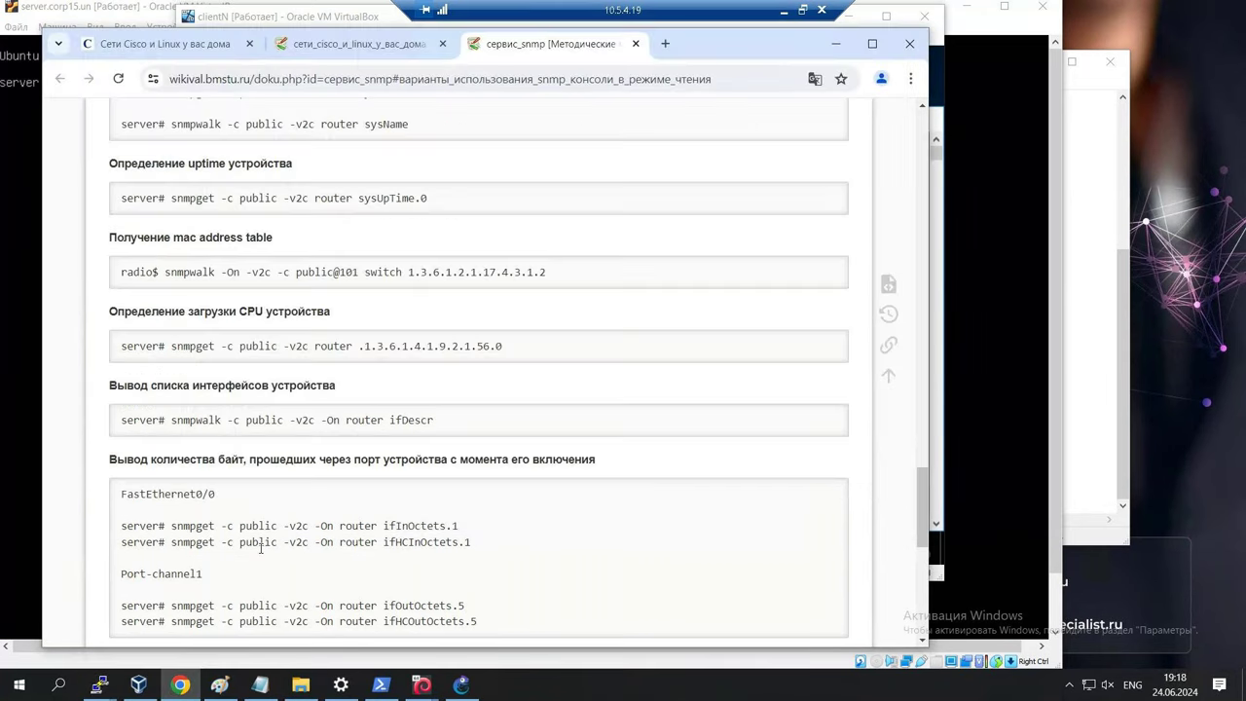
# Step: Replace the SNMP page with the Сервис MRTG wiki page in a new tab and select apt install mrtg
pyautogui.click(636, 43)
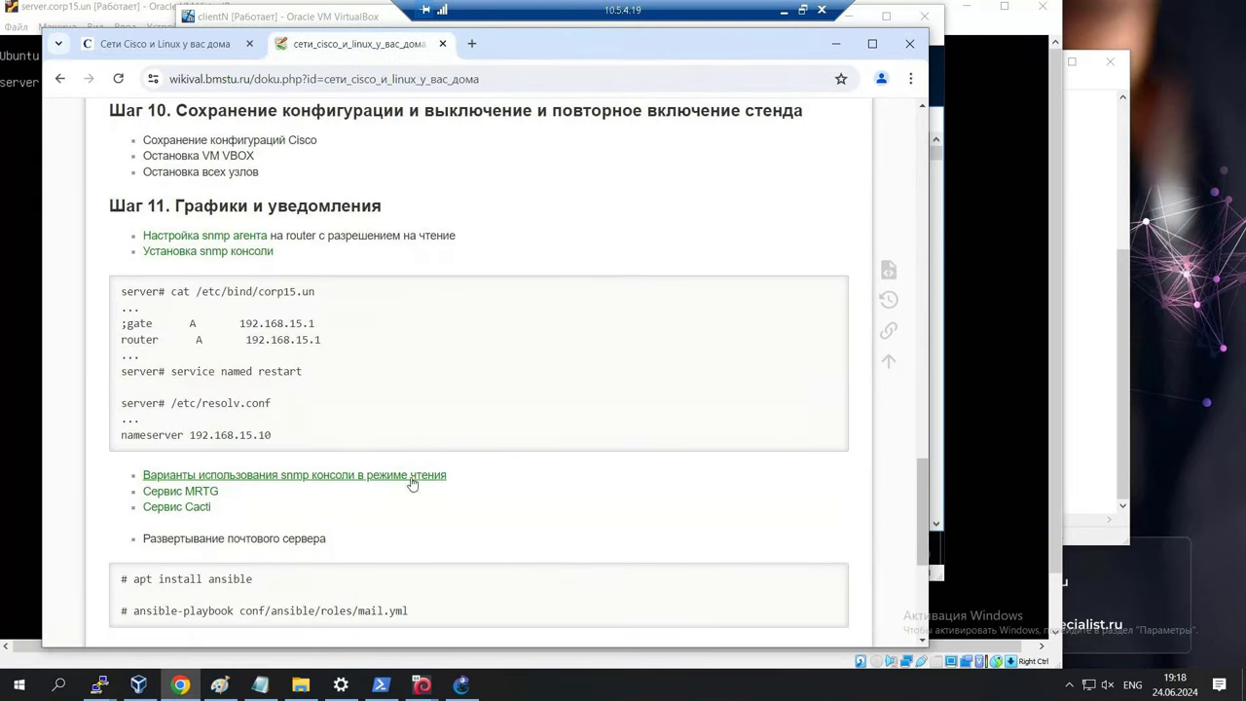
pyautogui.rightClick(200, 493)
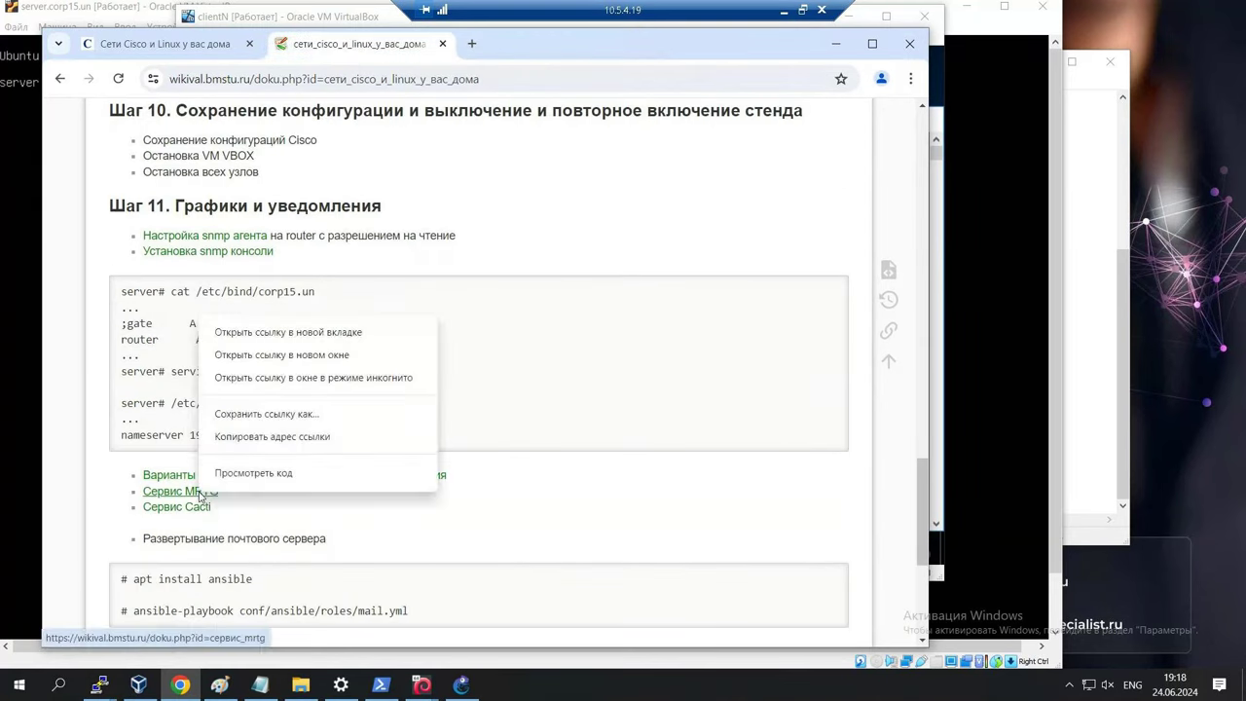
pyautogui.click(288, 333)
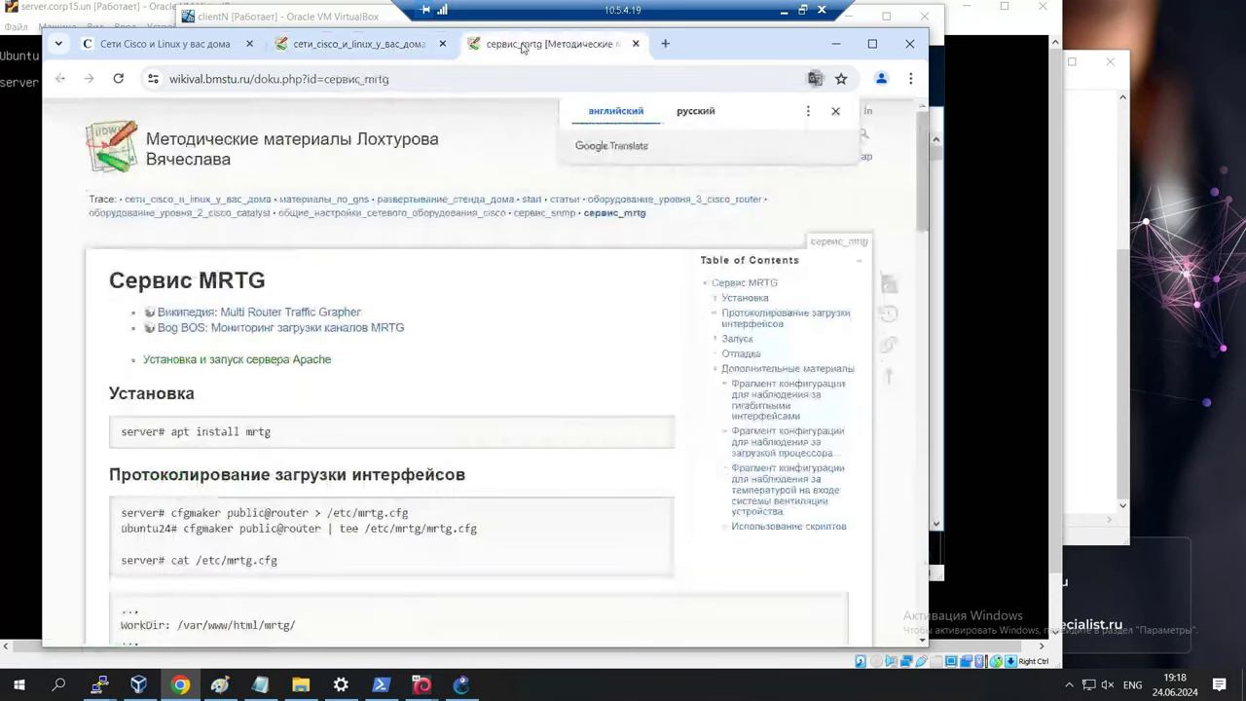
pyautogui.scroll(-1, 144, 559)
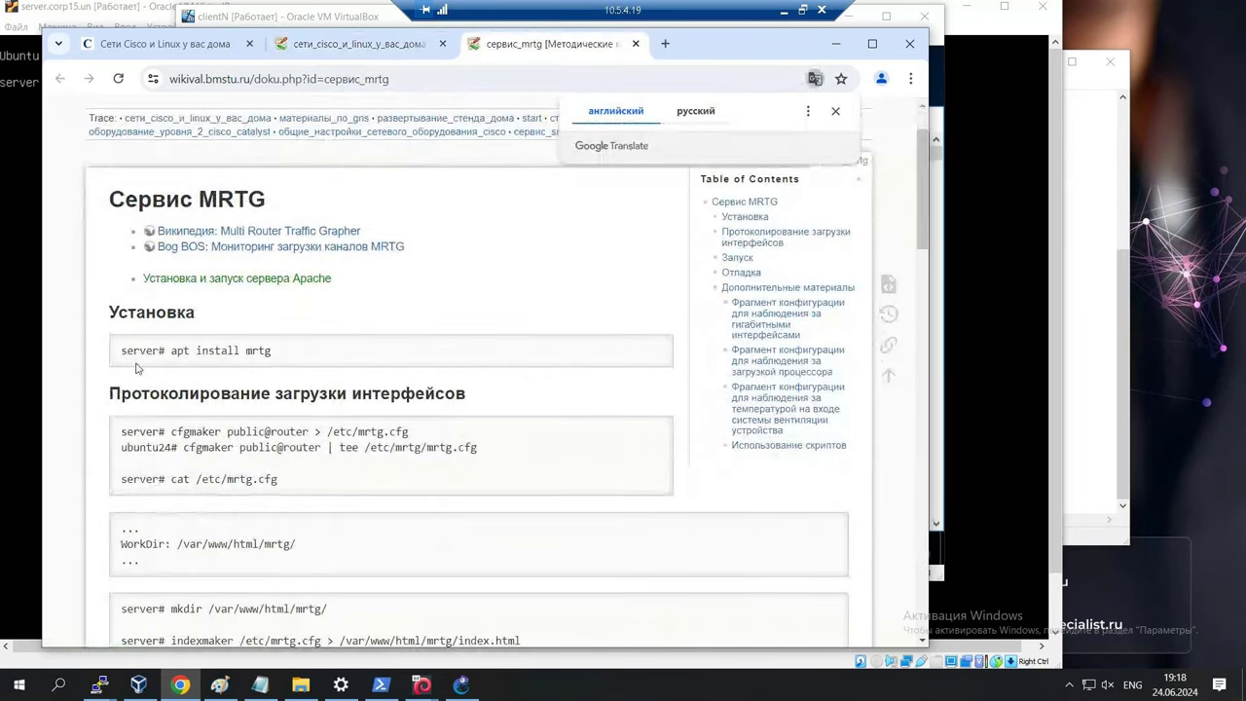
pyautogui.moveTo(170, 351); pyautogui.dragTo(276, 352)
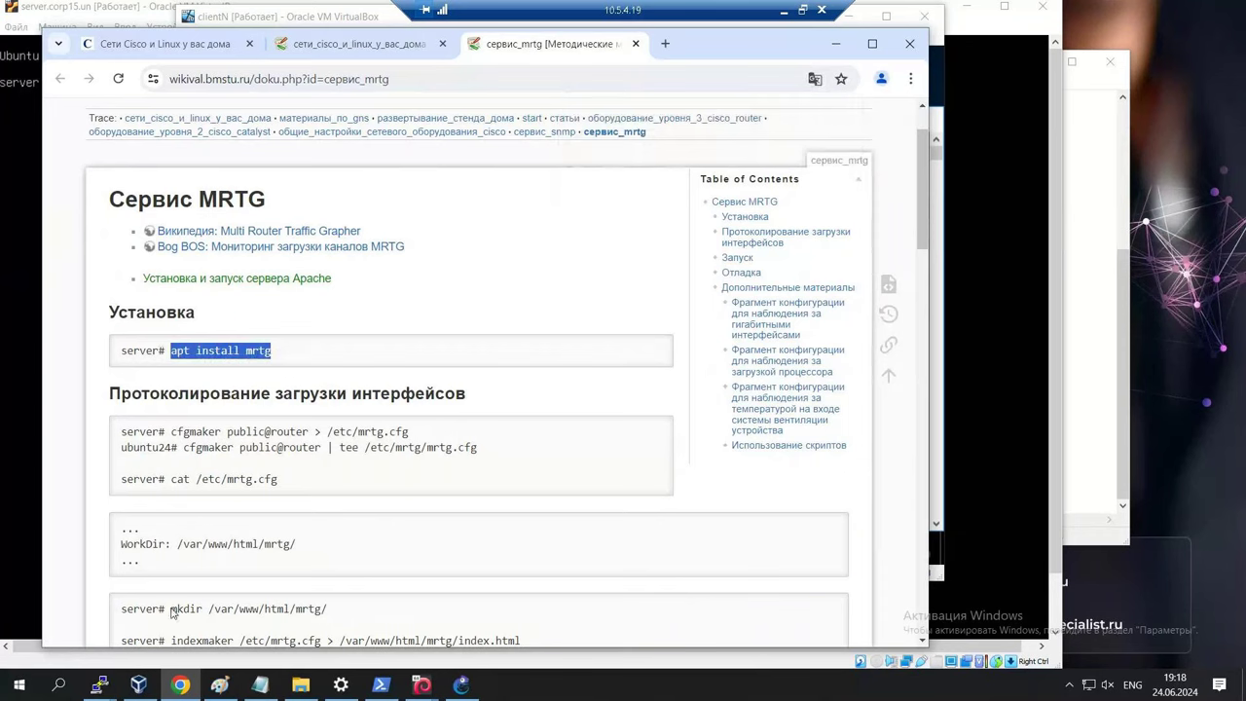
# Step: Run apt install mrtg on the server, confirm it, and agree to create /var/www/html/mrtg
pyautogui.moveTo(101, 689)
pyautogui.click(230, 637)
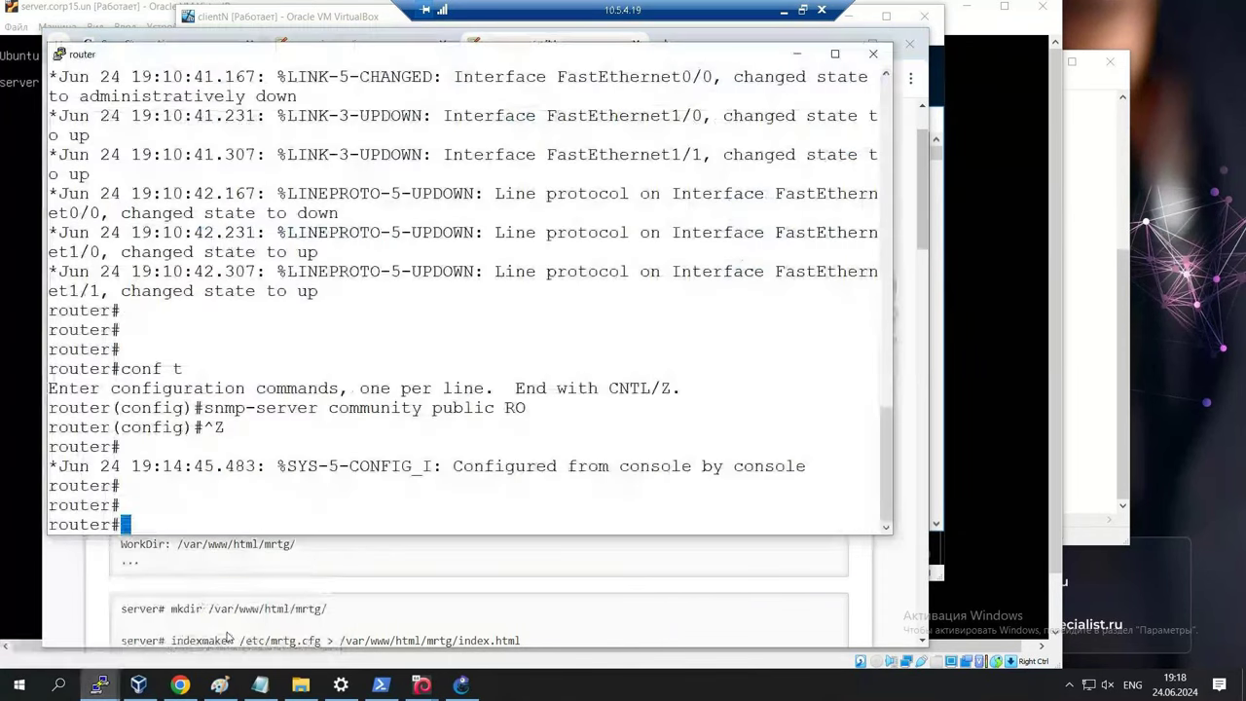
pyautogui.moveTo(102, 689)
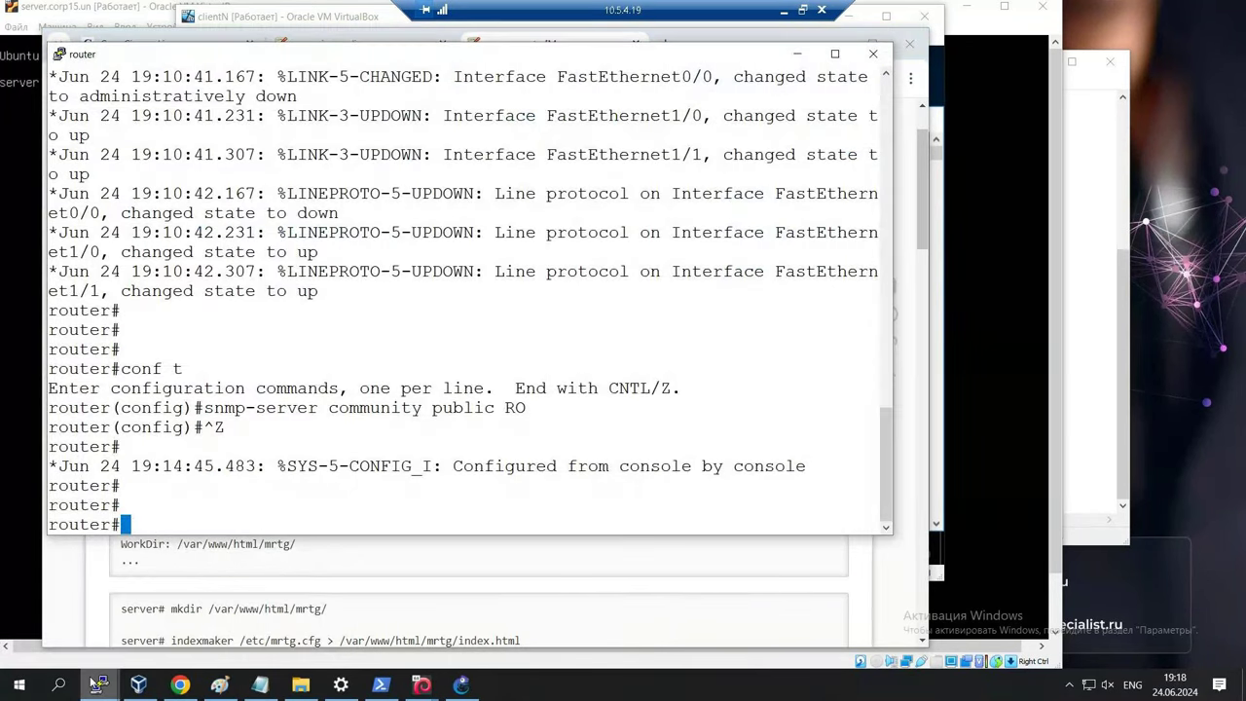
pyautogui.click(78, 638)
pyautogui.hotkey('ctrl', 'l')
pyautogui.press('Return')
pyautogui.press('Return')
pyautogui.rightClick(556, 283)
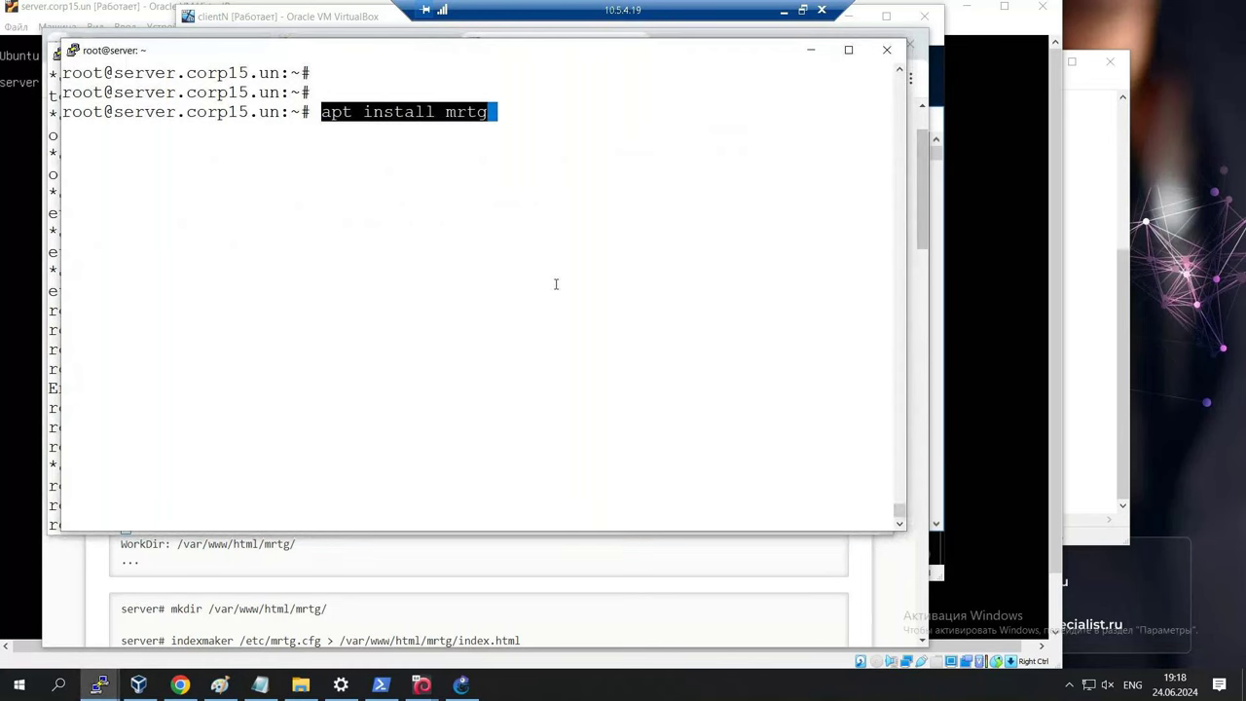
pyautogui.press('Return')
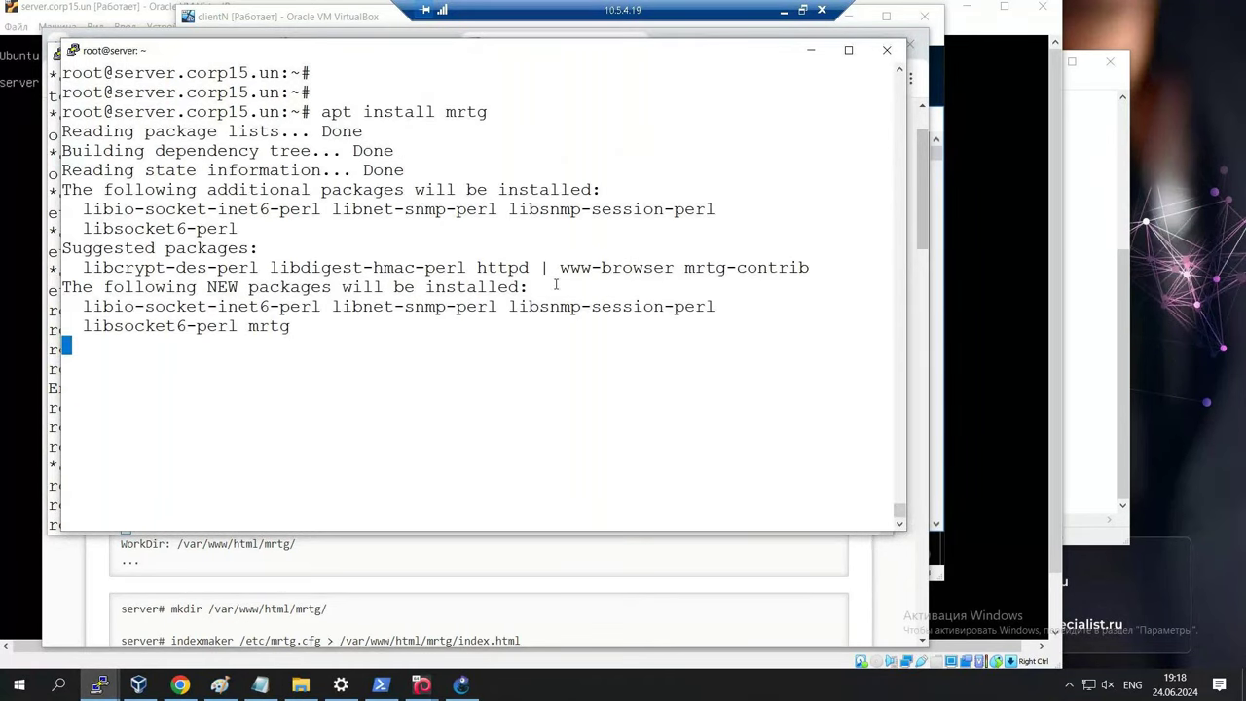
pyautogui.press('Return')
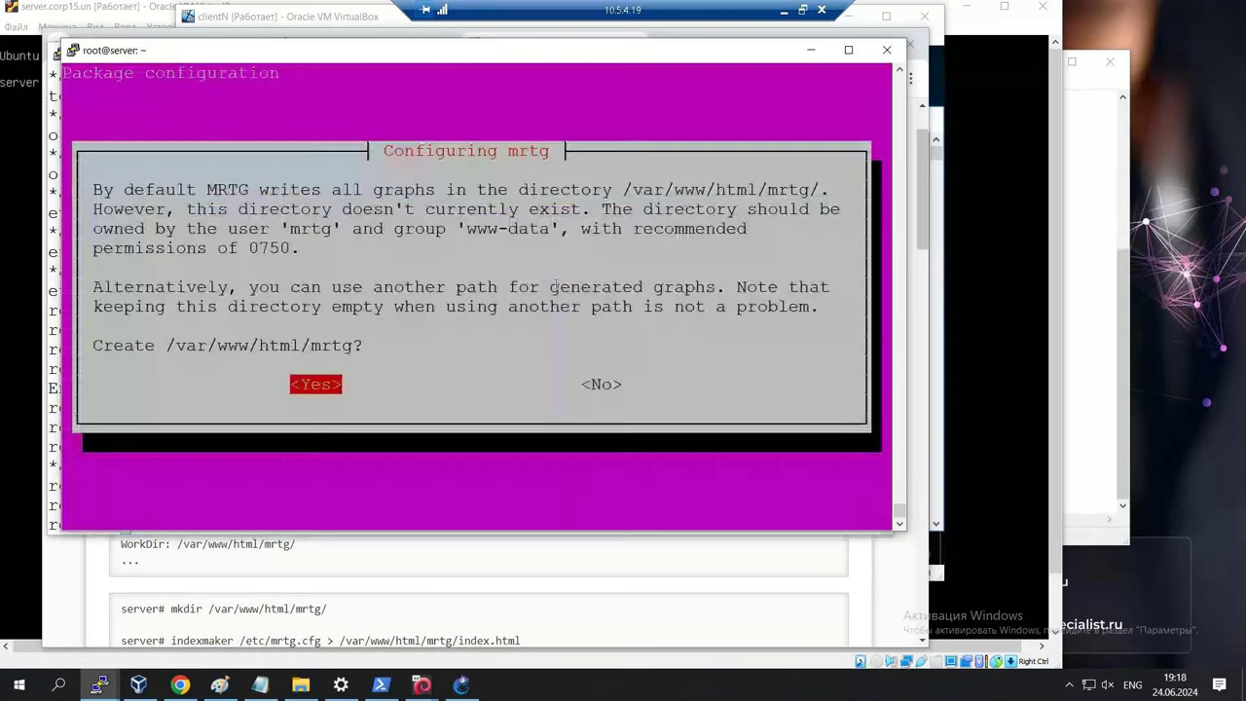
pyautogui.press('Return')
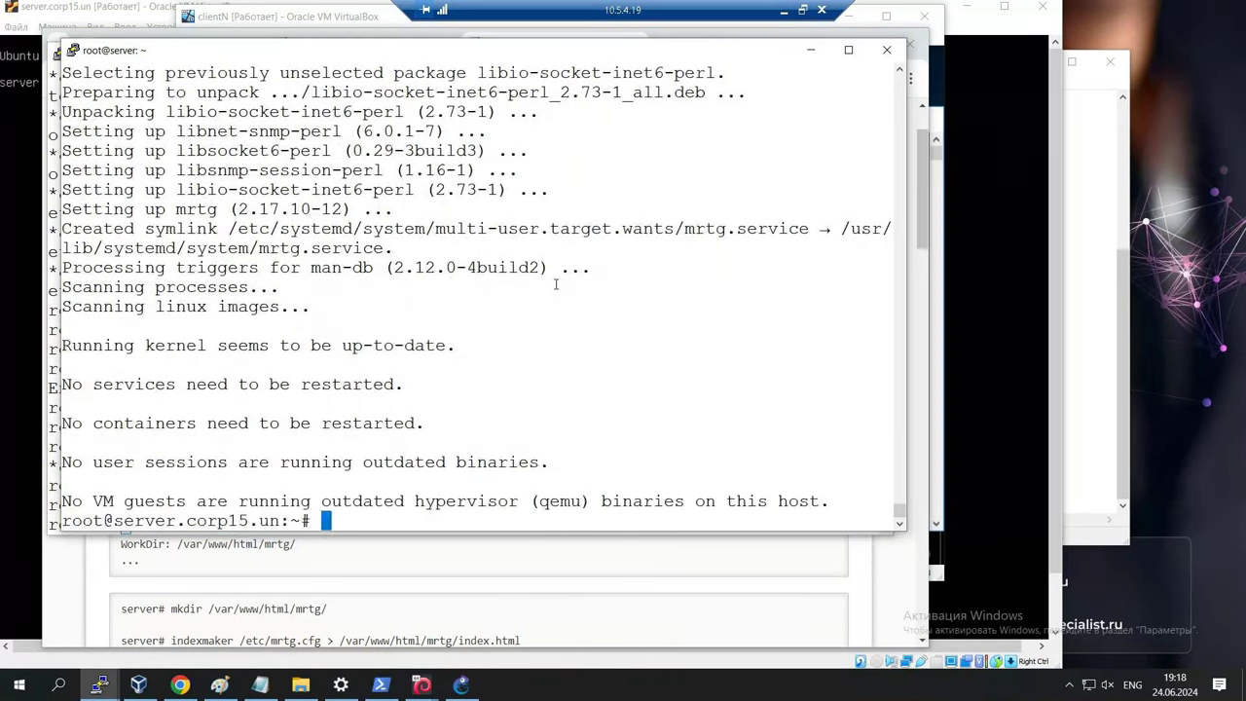
pyautogui.press('Return')
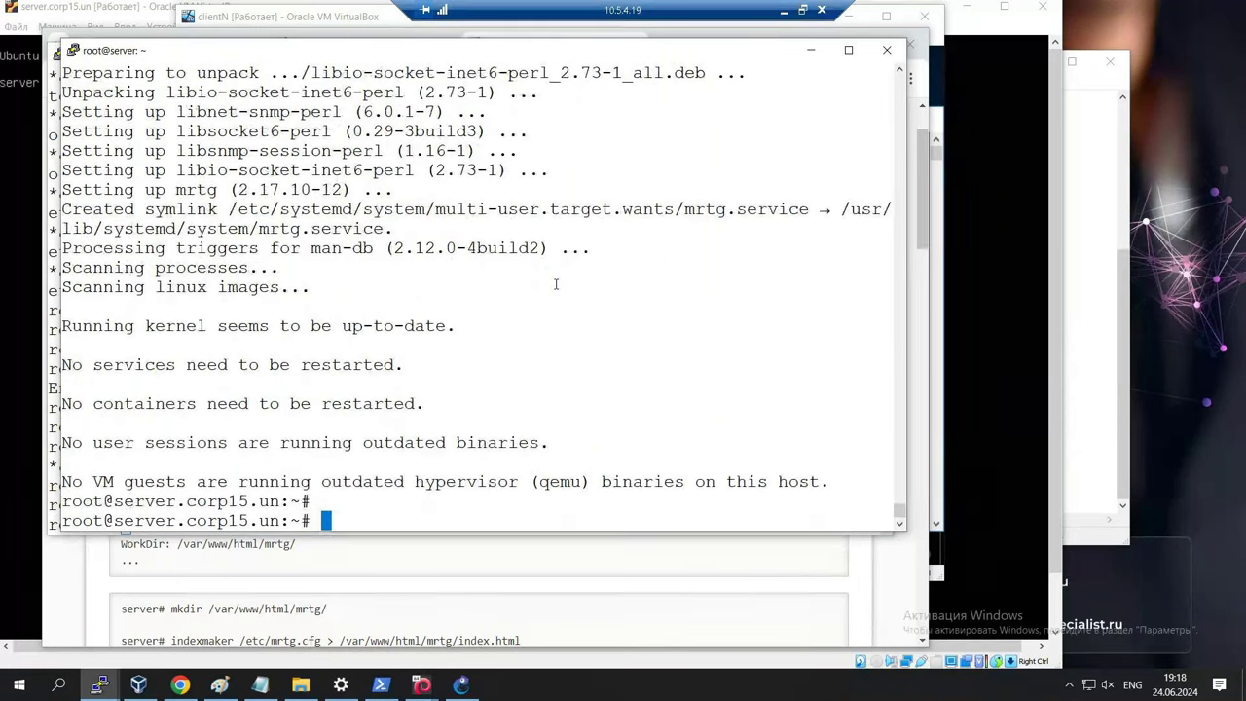
pyautogui.press('Return')
pyautogui.click(300, 564)
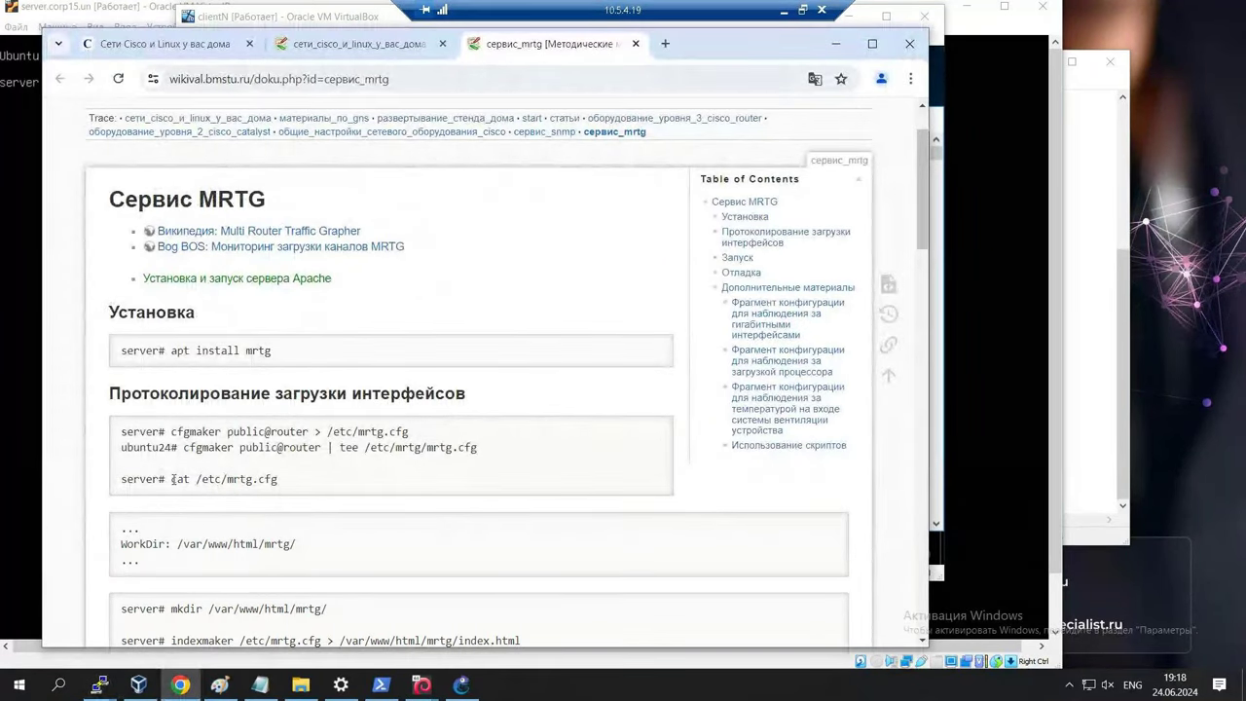
# Step: Copy cfgmaker public@router | tee /etc/mrtg/mrtg.cfg from the wiki and run it on the server
pyautogui.moveTo(183, 447); pyautogui.dragTo(479, 454)
pyautogui.hotkey('ctrl', 'c')
pyautogui.hotkey('alt', 'Tab')
pyautogui.rightClick(534, 386)
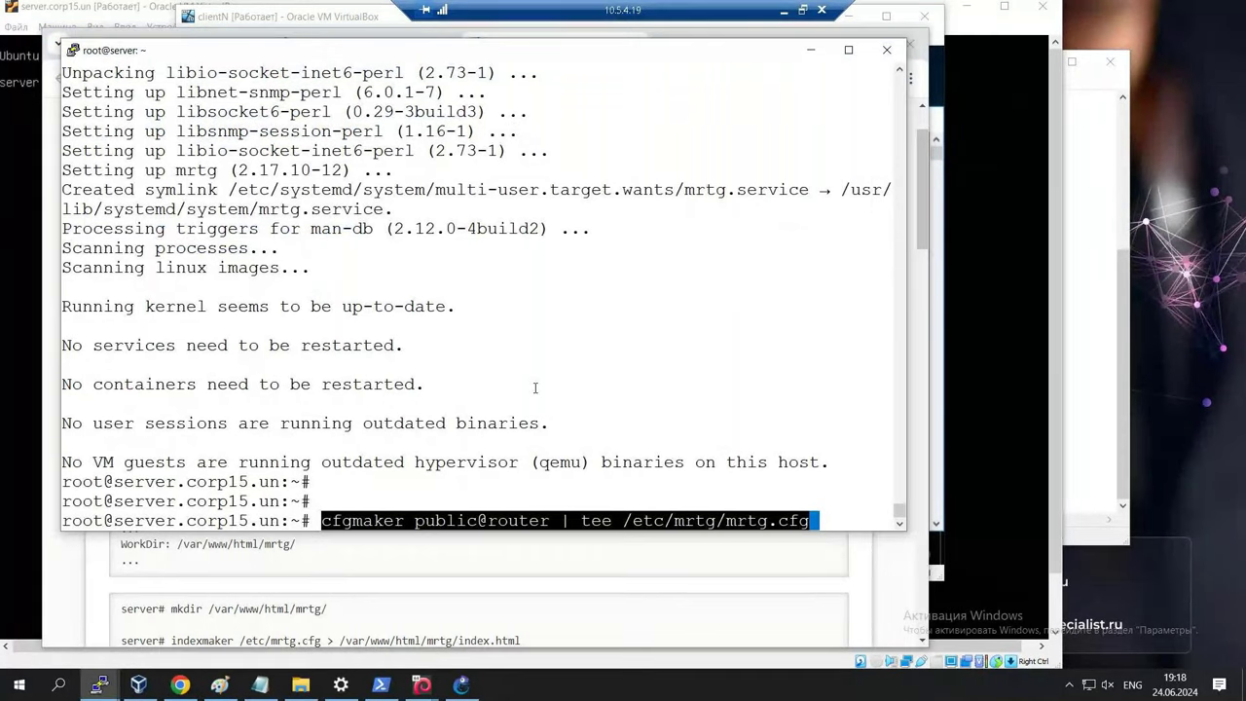
pyautogui.press('Return')
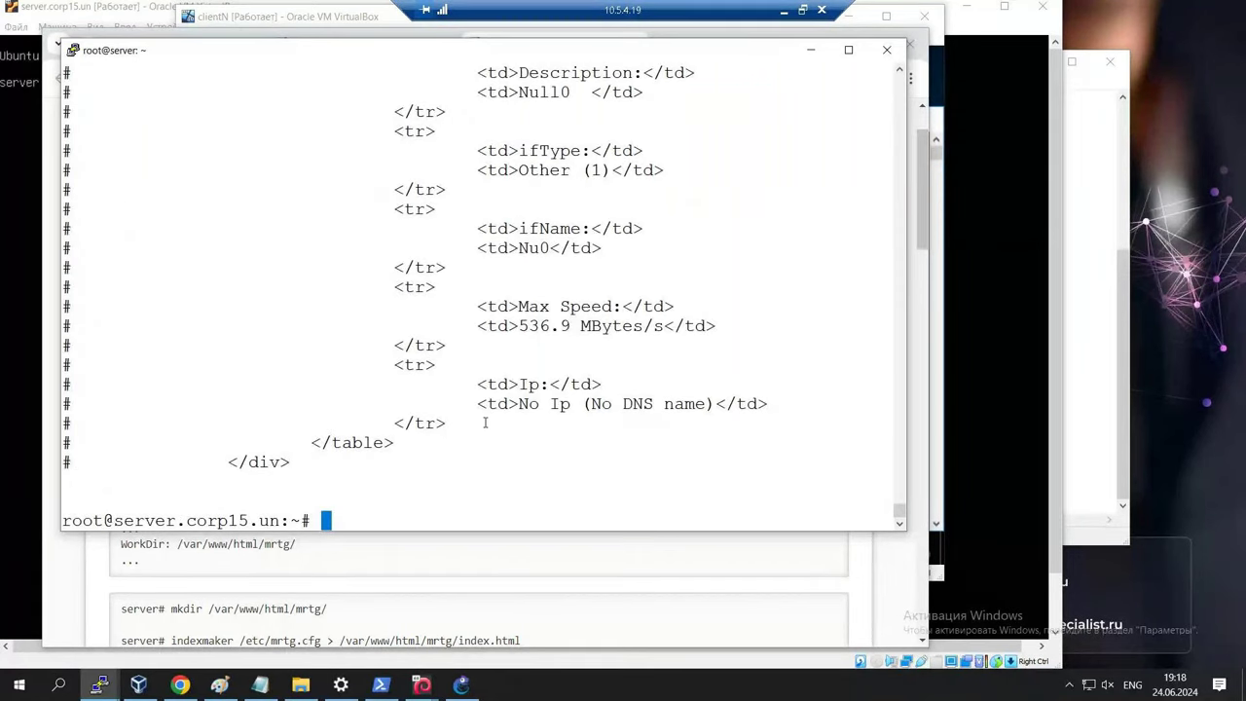
pyautogui.click(248, 546)
pyautogui.scroll(-1, 248, 517)
pyautogui.scroll(-2, 352, 467)
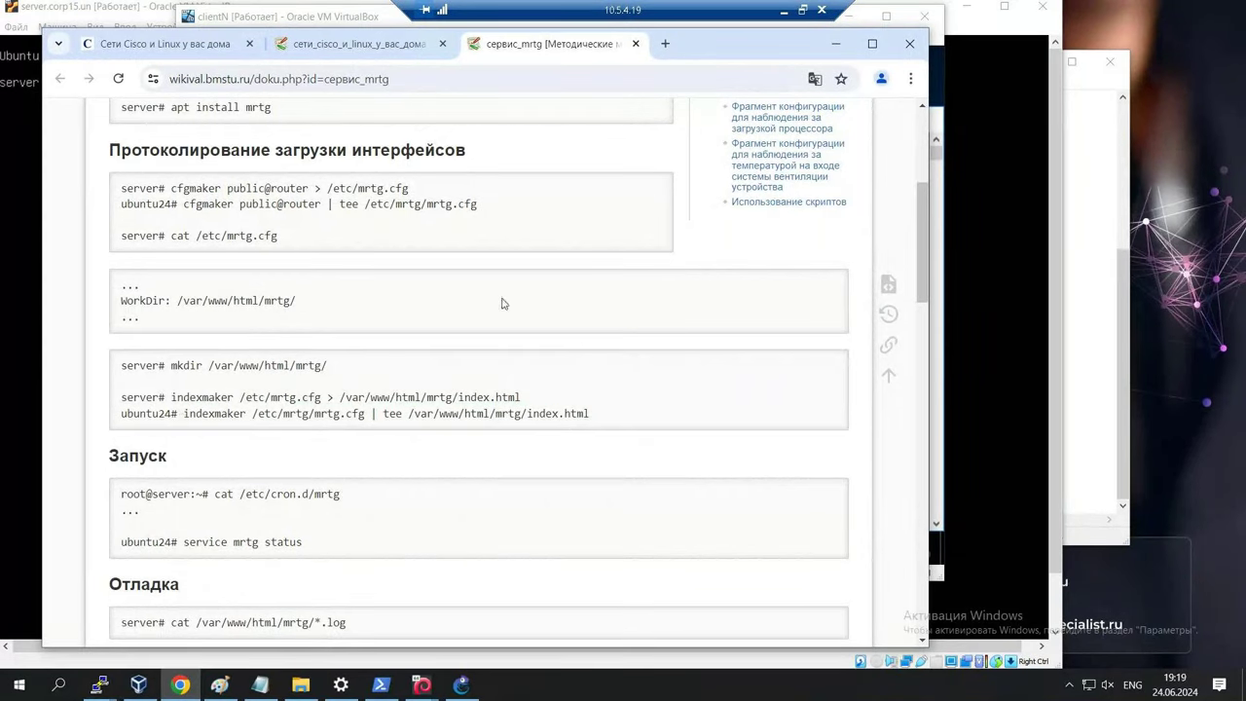
pyautogui.scroll(3, 457, 288)
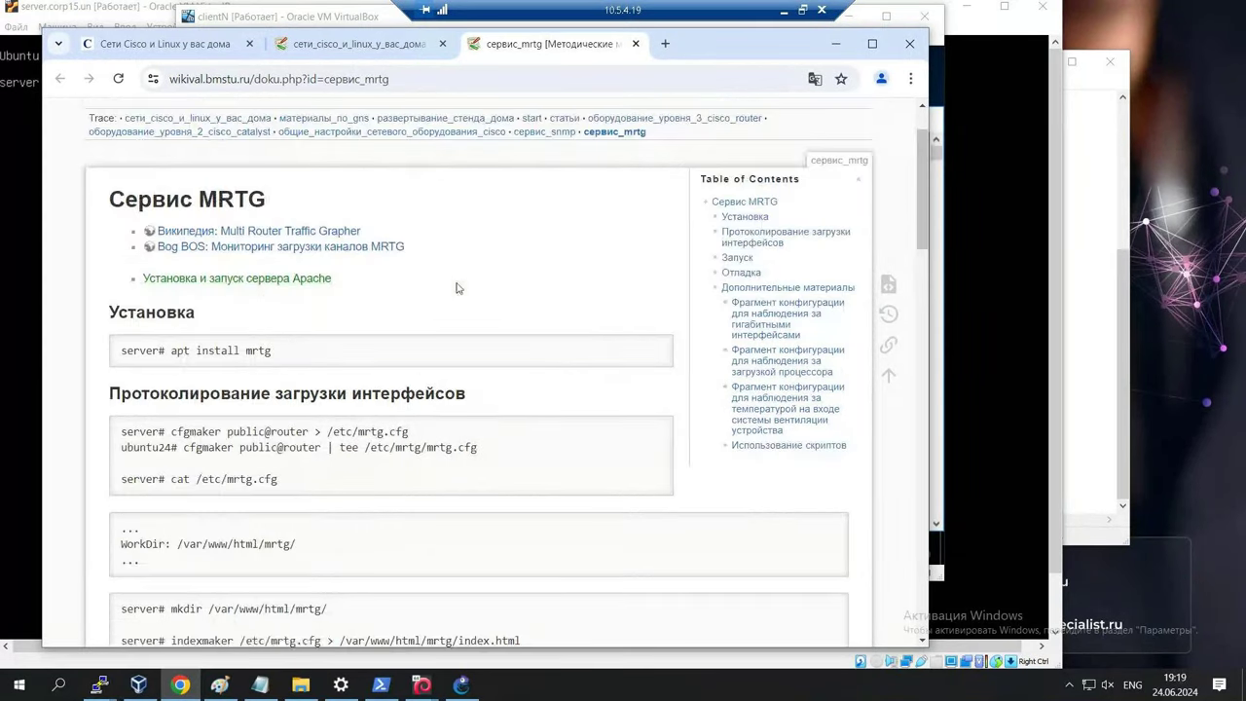
# Step: Copy apt install apache2 from the Apache wiki page and run it on the server, accepting the packages
pyautogui.rightClick(268, 284)
pyautogui.click(331, 296)
pyautogui.click(645, 44)
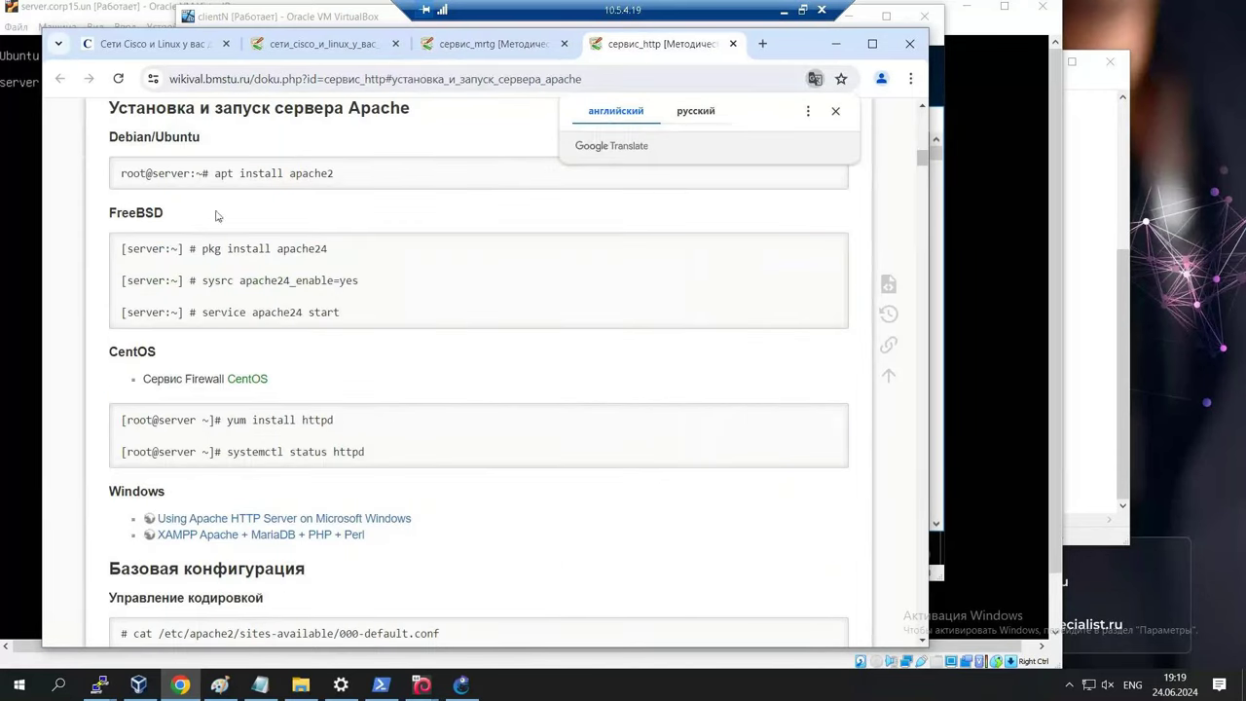
pyautogui.moveTo(216, 174); pyautogui.dragTo(345, 173)
pyautogui.hotkey('ctrl', 'c')
pyautogui.hotkey('alt', 'Tab')
pyautogui.rightClick(445, 365)
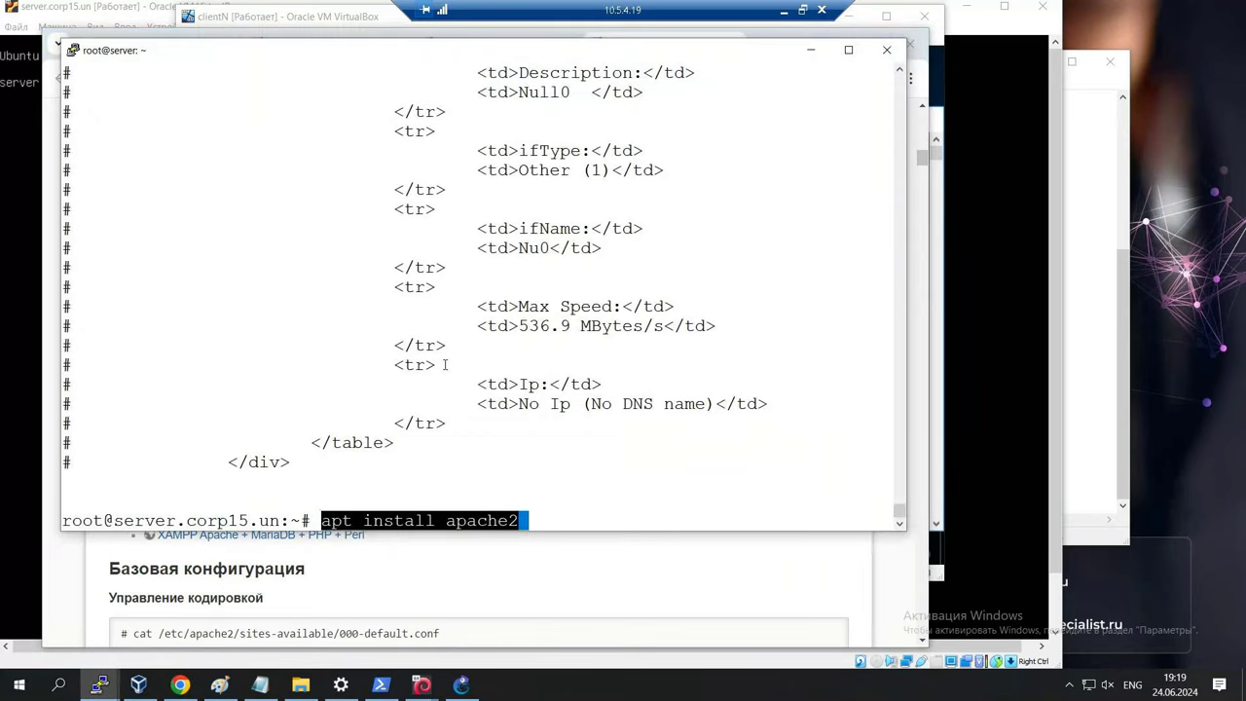
pyautogui.press('Return')
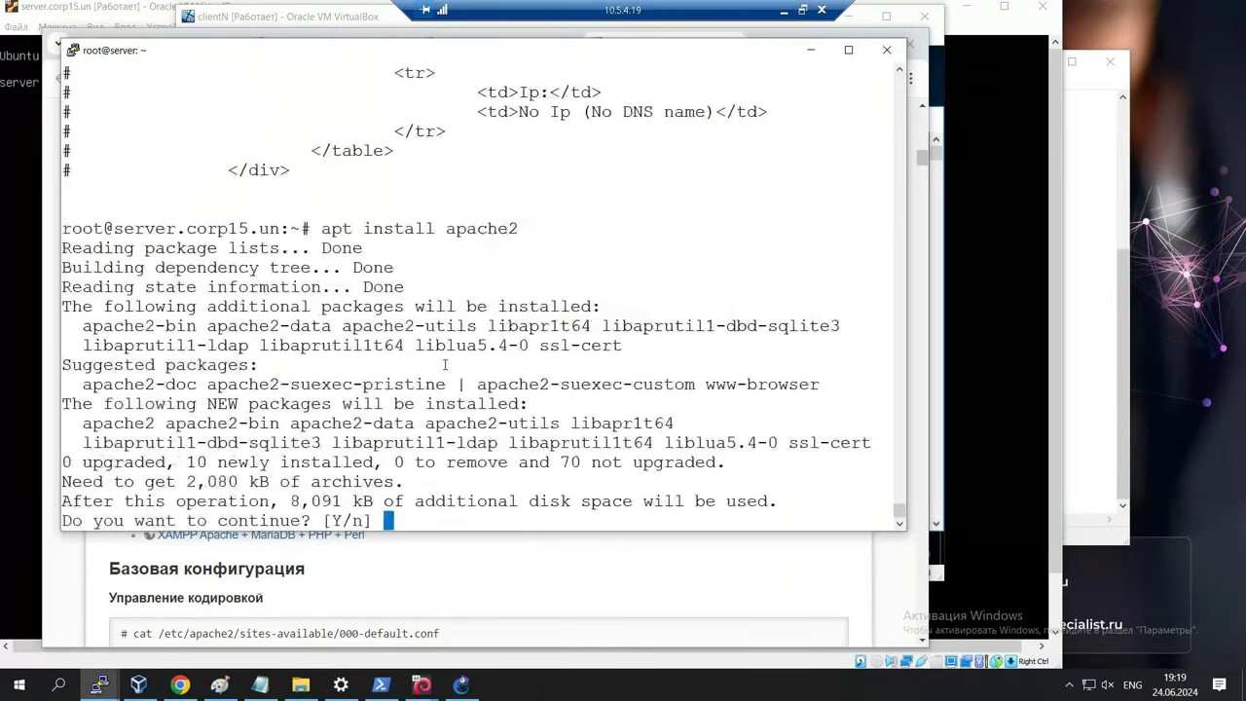
pyautogui.press('Return')
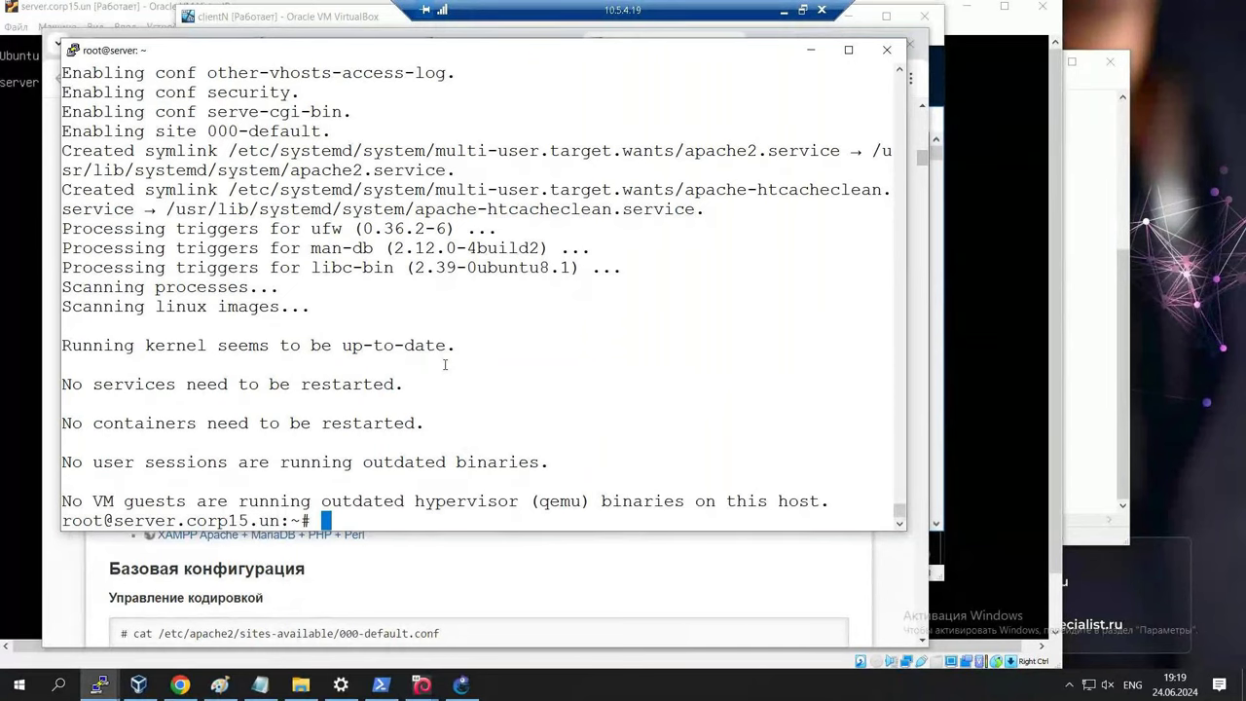
# Step: List /var/www/html/ with ls -l to confirm index.html and the mrtg folder
pyautogui.write('ls -l /var/')
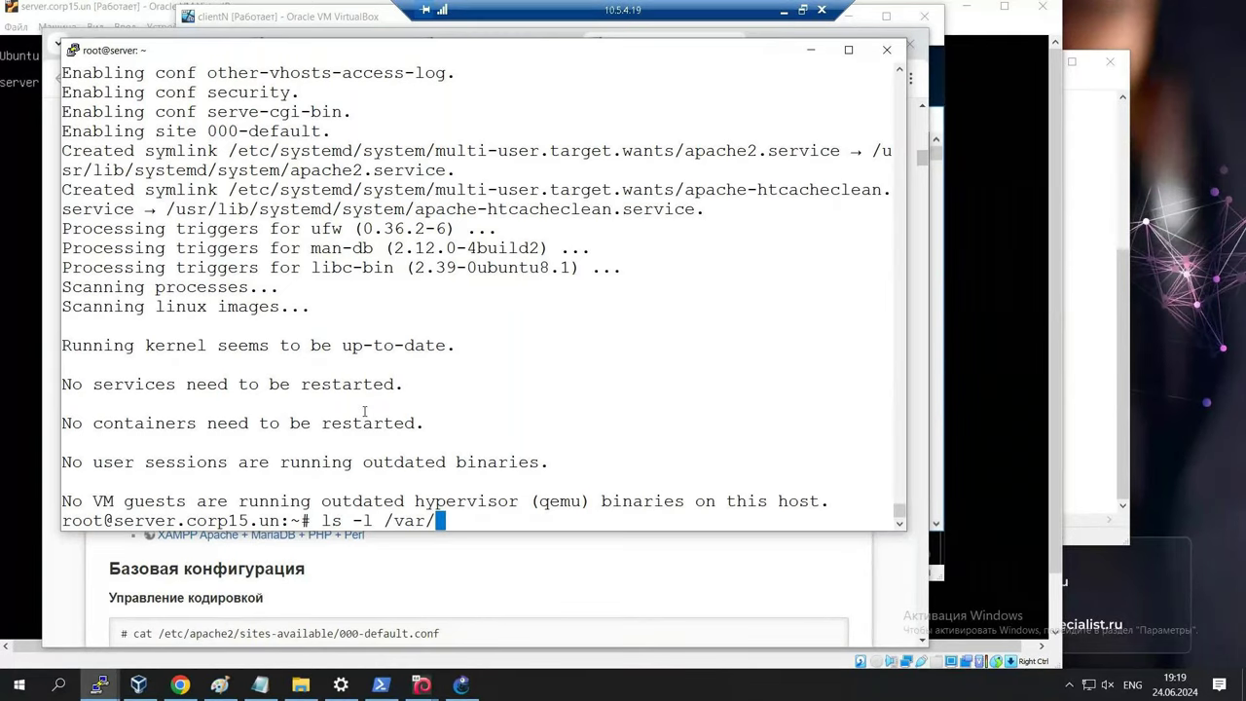
pyautogui.write('www/html/')
pyautogui.press('Tab')
pyautogui.press('Tab')
pyautogui.press('Return')
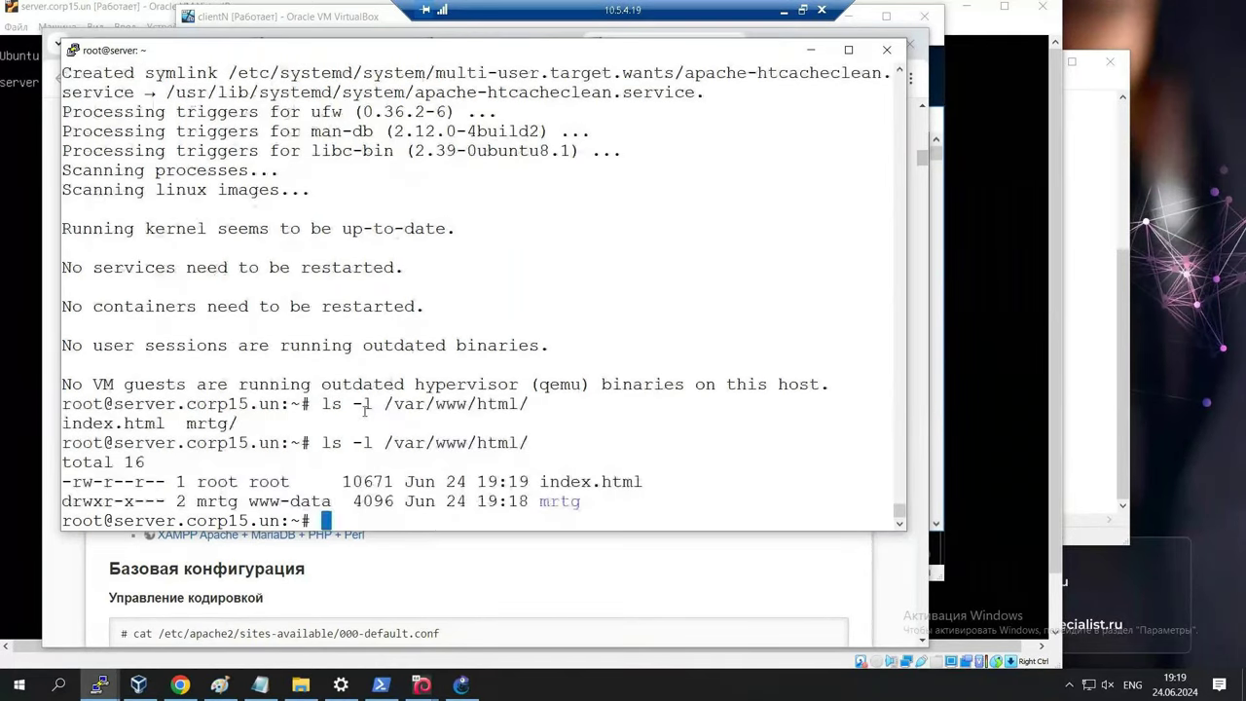